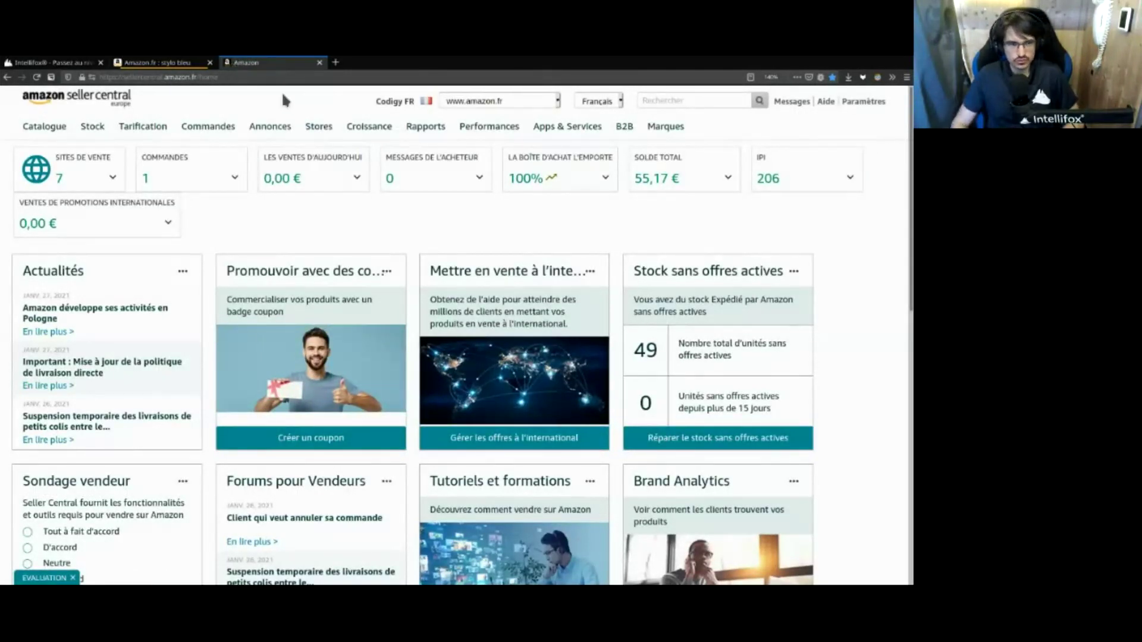
Open the Intellifox YouTube channel in a new browser tab and show its playlists
{"action": "left_click", "coordinate": [336, 63]}
{"action": "type", "text": "you"}
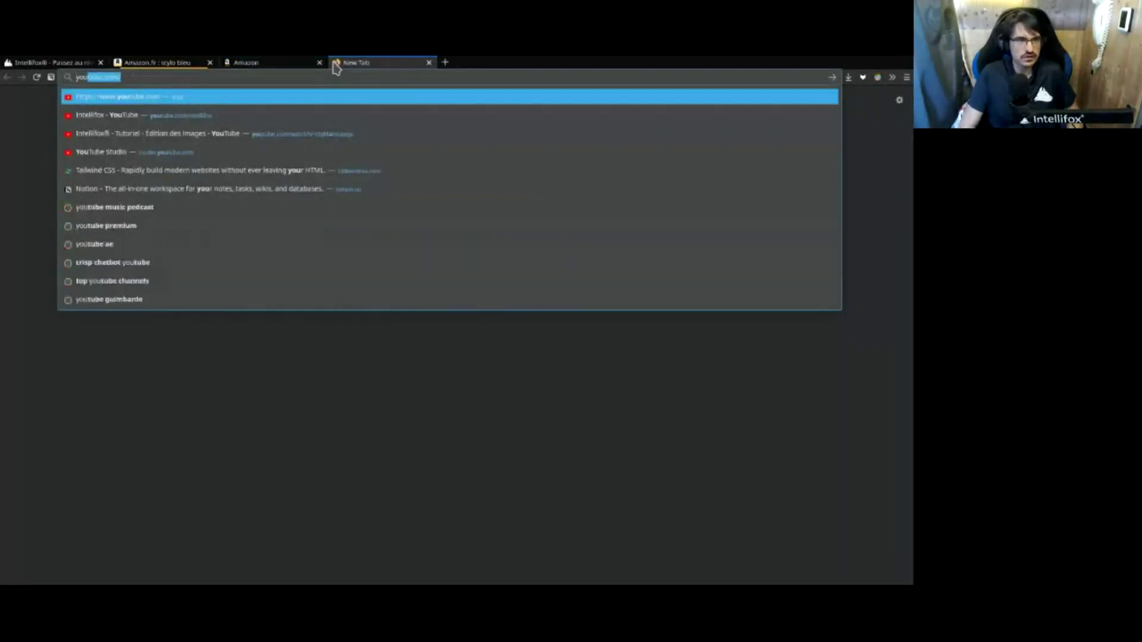
{"action": "key", "text": "Down"}
{"action": "key", "text": "Return"}
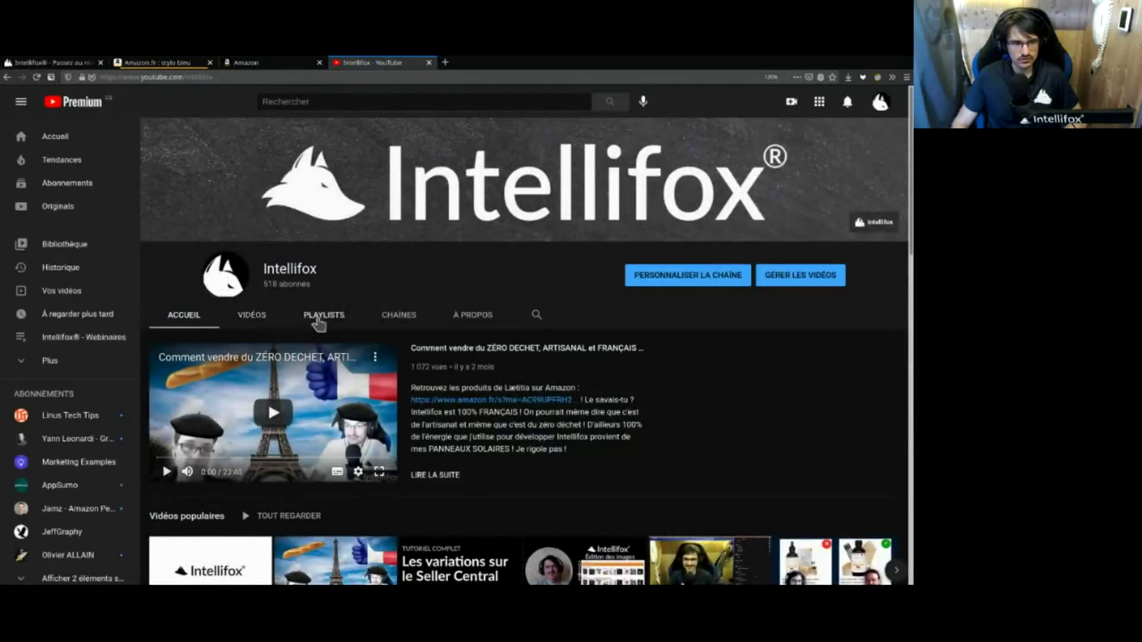
{"action": "left_click", "coordinate": [318, 322]}
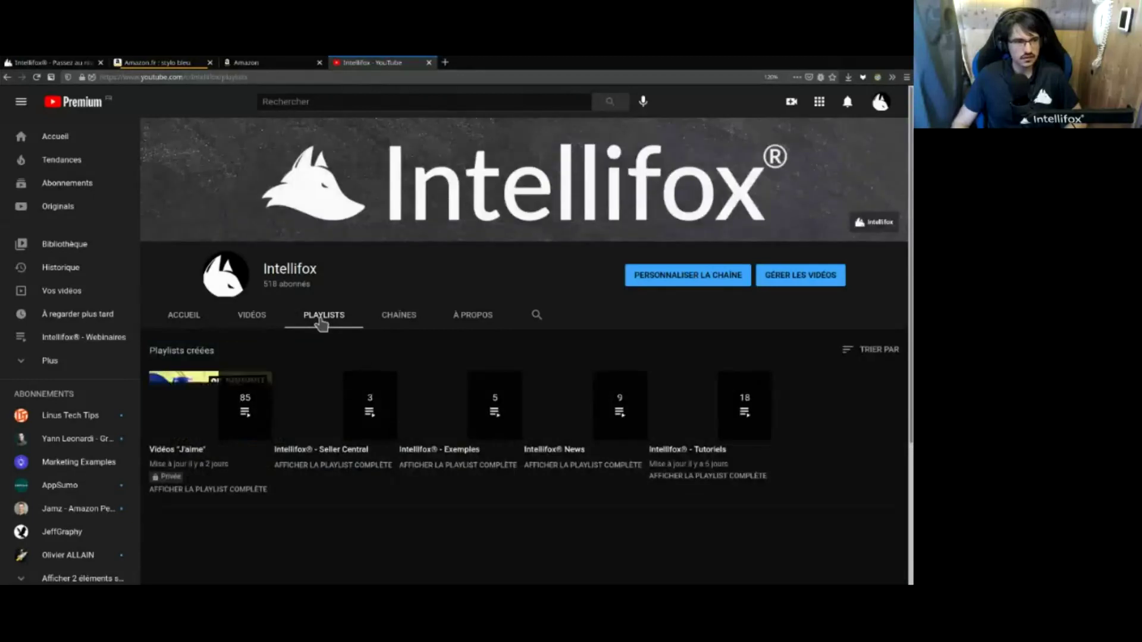
Open the Intellifox® - Seller Central playlist, pausing its first video before closing the YouTube tab
{"action": "scroll", "coordinate": [454, 323], "scroll_direction": "down", "scroll_amount": 3}
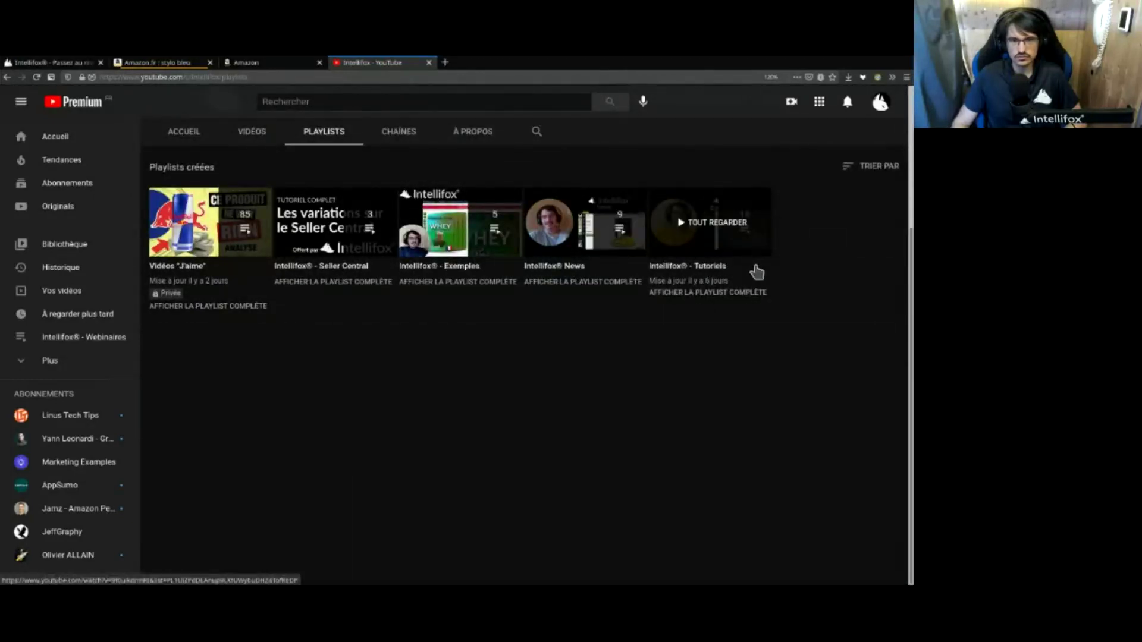
{"action": "left_click", "coordinate": [319, 268]}
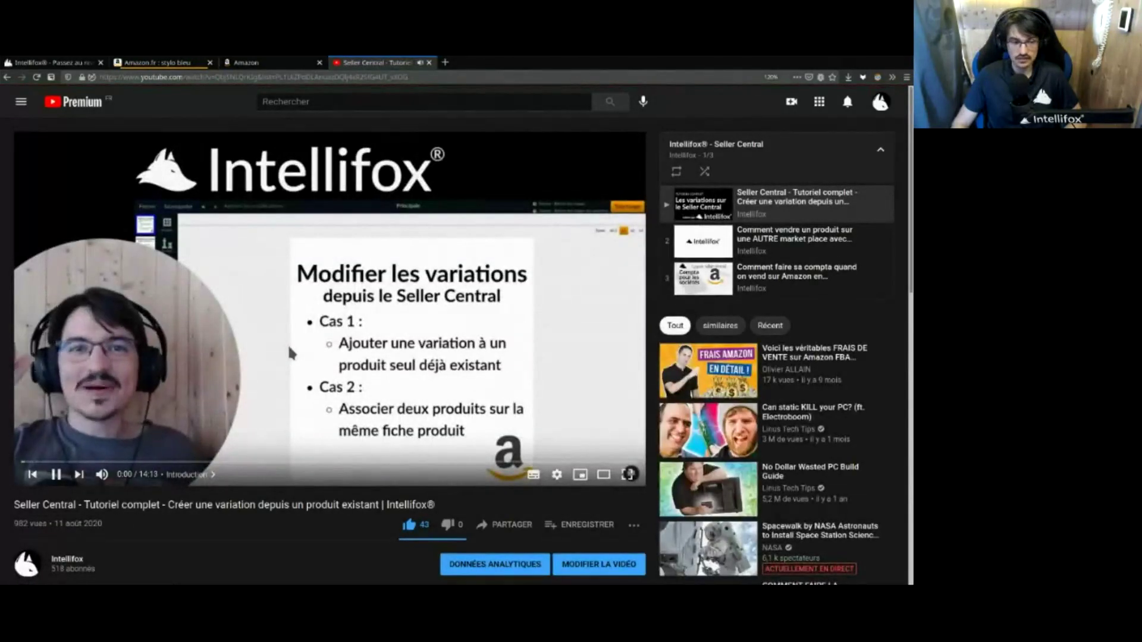
{"action": "left_click", "coordinate": [55, 474]}
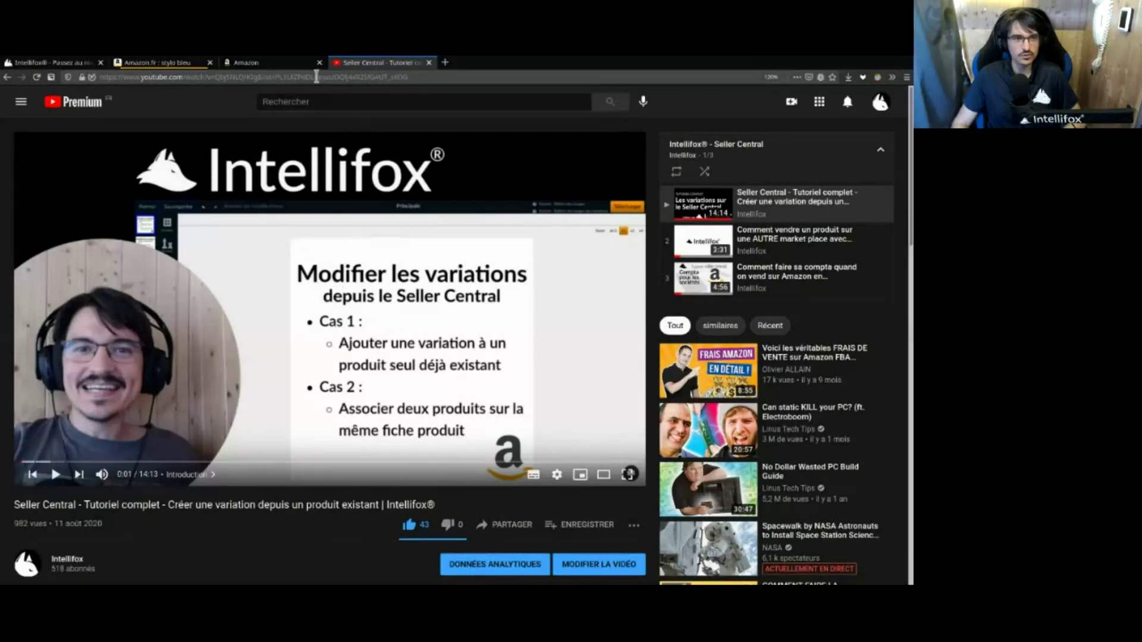
{"action": "middle_click", "coordinate": [367, 63]}
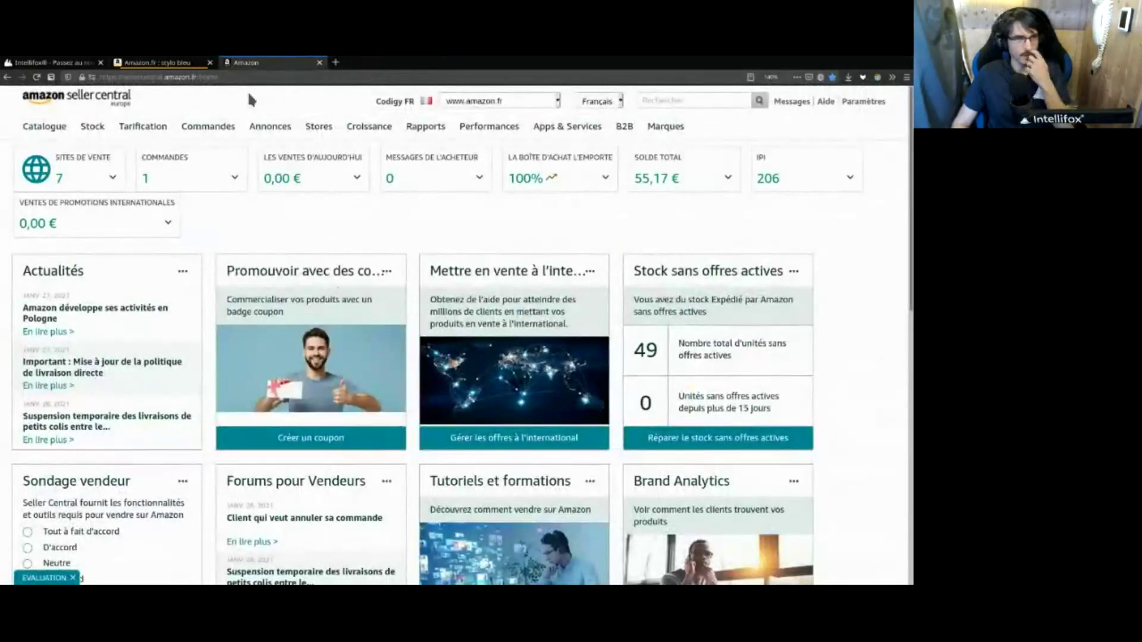
From the inventory management page, start manually adding a product that is not sold on Amazon
{"action": "mouse_move", "coordinate": [106, 128]}
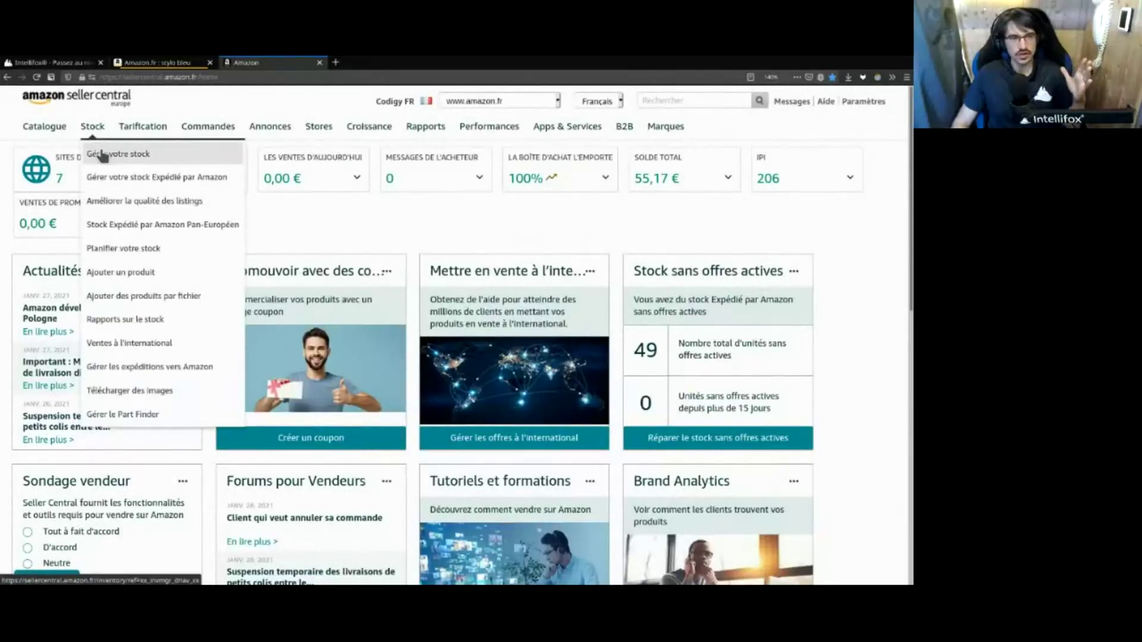
{"action": "left_click", "coordinate": [102, 156]}
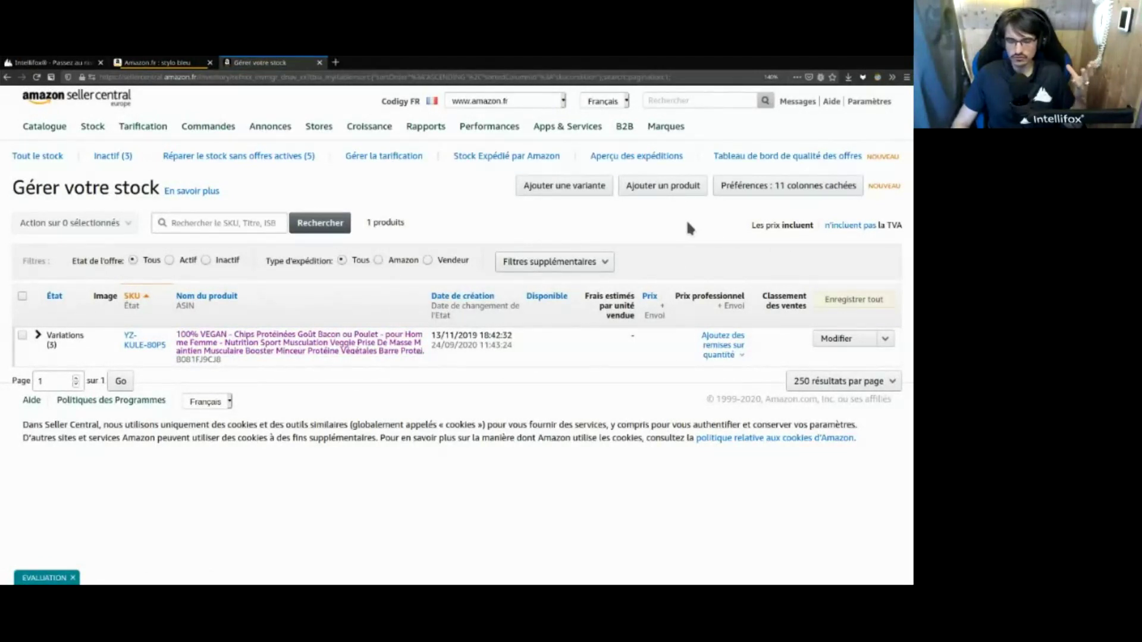
{"action": "left_click", "coordinate": [664, 186]}
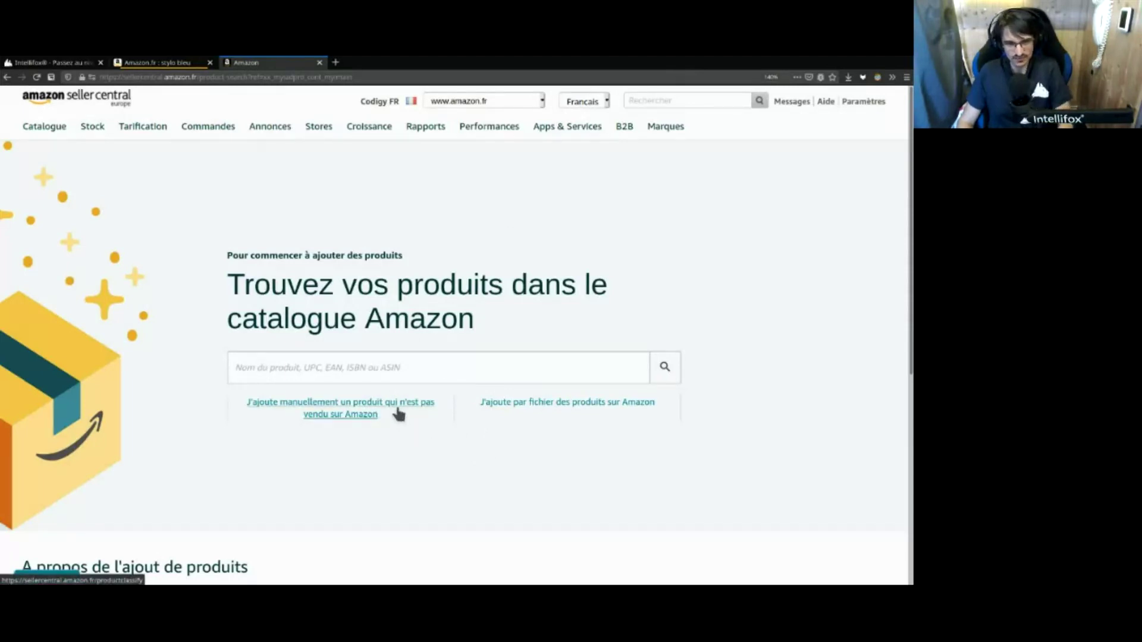
{"action": "left_click", "coordinate": [347, 412]}
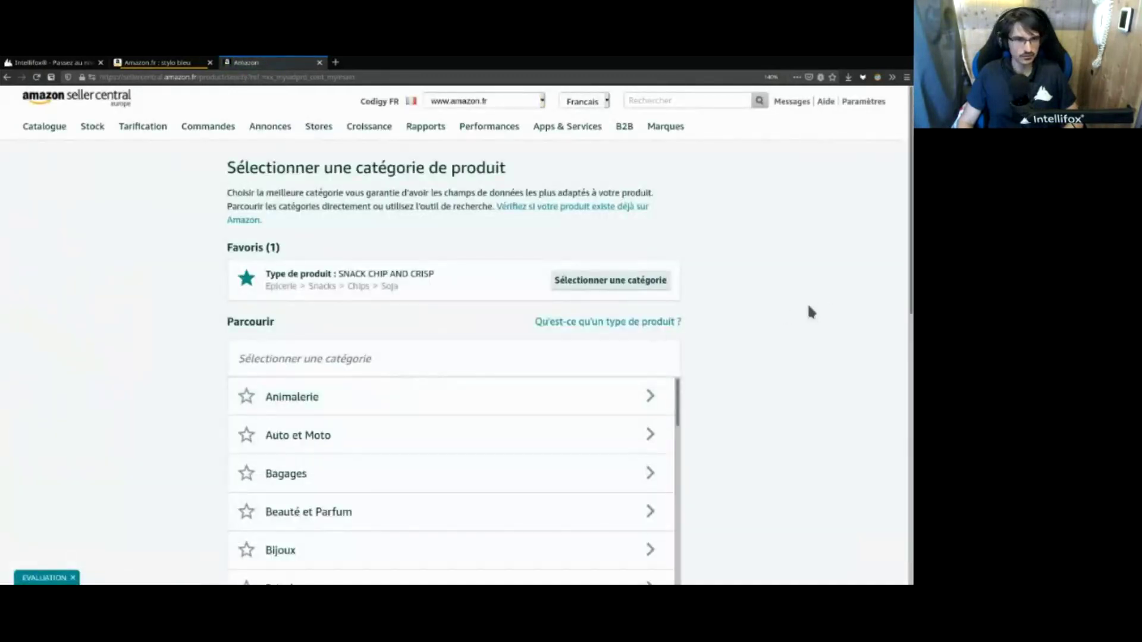
Search the product categories for "stylo" and select Stylos à bille non rétractable under Fournitures de bureau
{"action": "scroll", "coordinate": [815, 351], "scroll_direction": "down", "scroll_amount": 4}
{"action": "scroll", "coordinate": [813, 349], "scroll_direction": "up", "scroll_amount": 2}
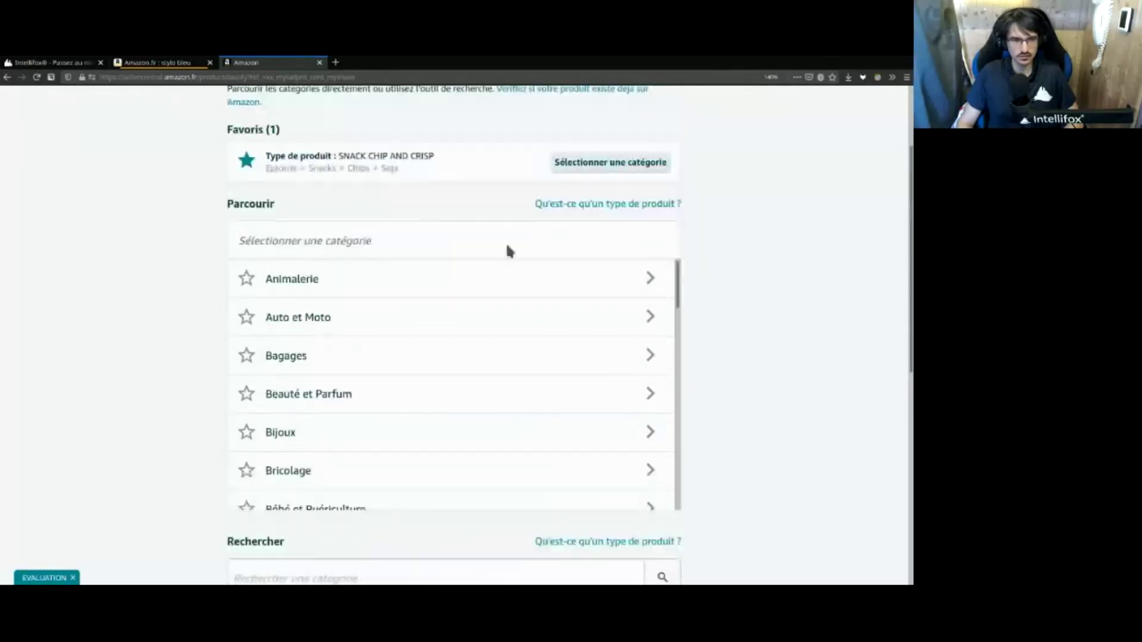
{"action": "scroll", "coordinate": [387, 446], "scroll_direction": "down", "scroll_amount": 3}
{"action": "scroll", "coordinate": [247, 536], "scroll_direction": "down", "scroll_amount": 4}
{"action": "left_click", "coordinate": [301, 381]}
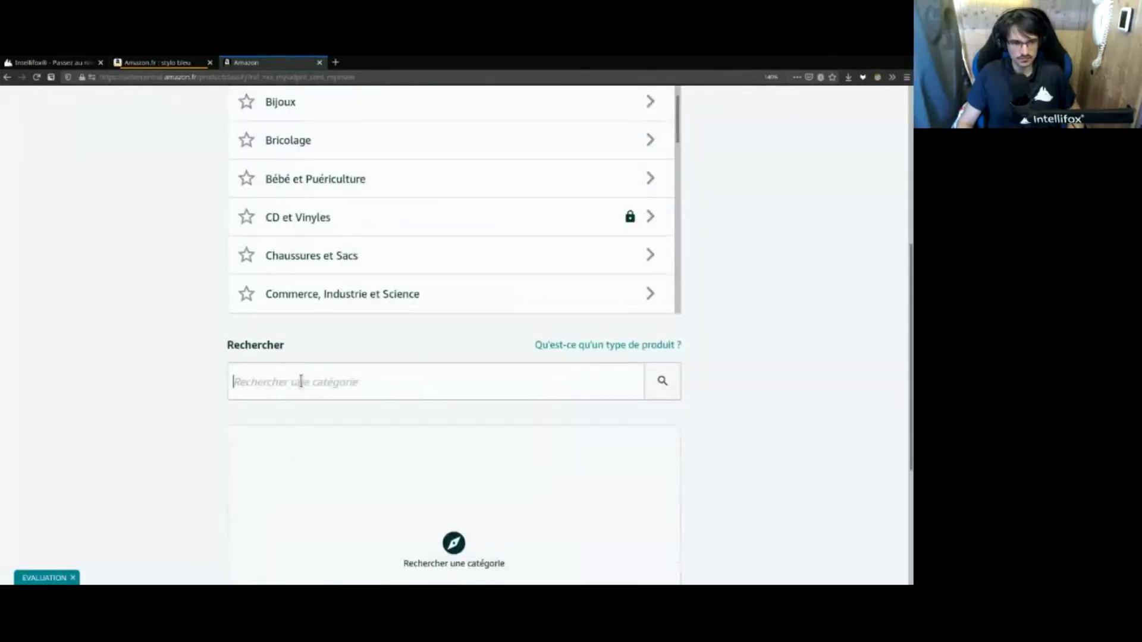
{"action": "type", "text": "stylo"}
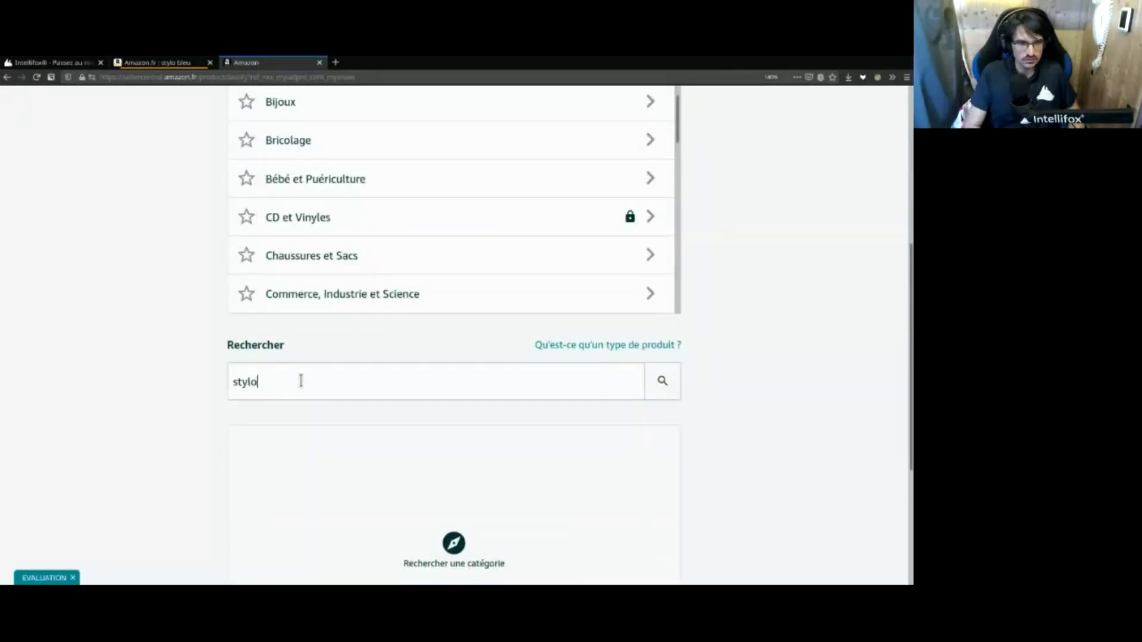
{"action": "left_click", "coordinate": [665, 383]}
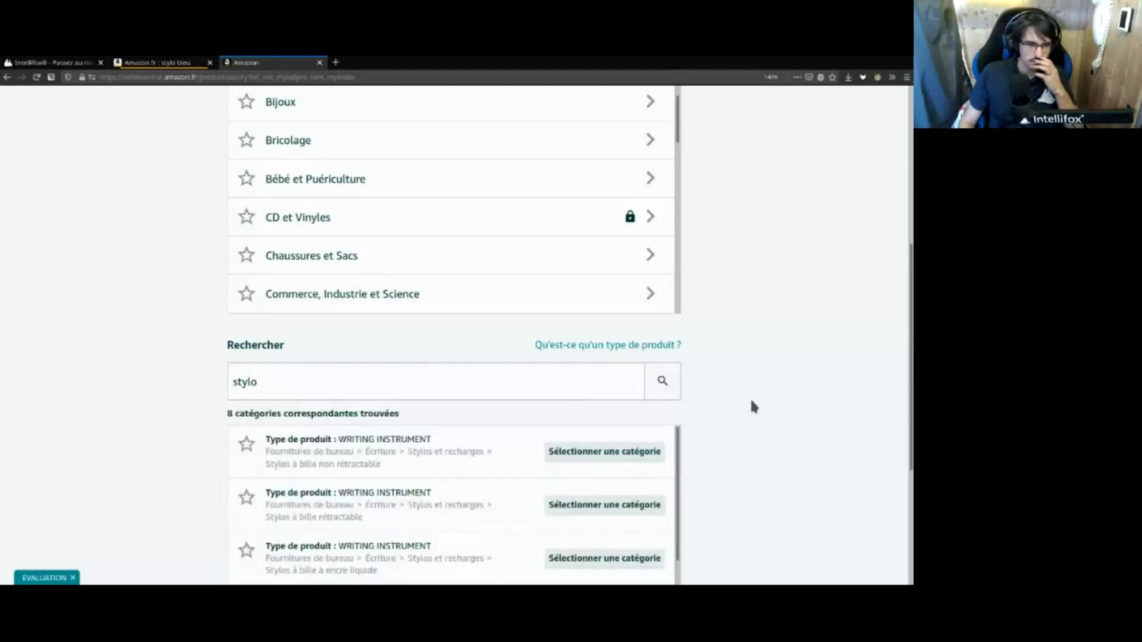
{"action": "scroll", "coordinate": [753, 406], "scroll_direction": "down", "scroll_amount": 2}
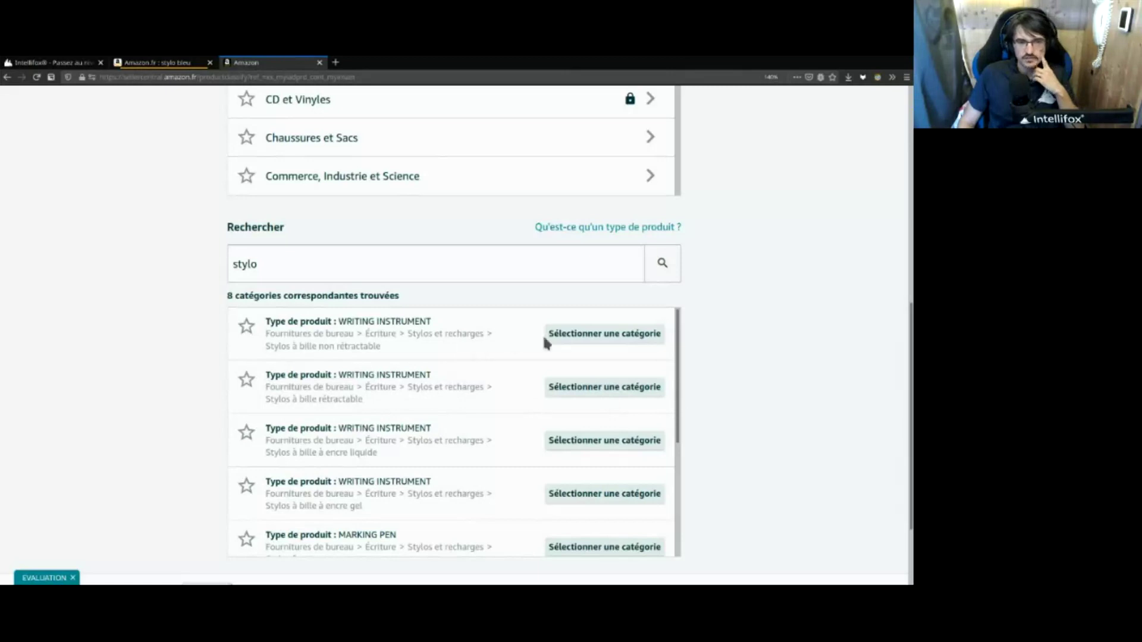
{"action": "left_click", "coordinate": [560, 339]}
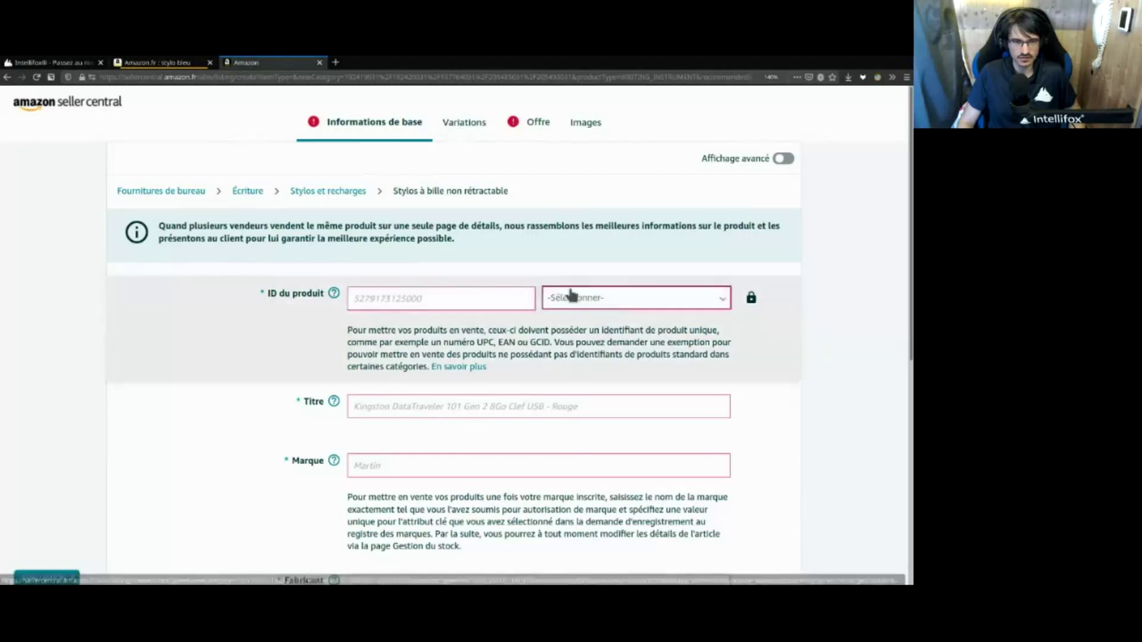
{"action": "left_click", "coordinate": [575, 298]}
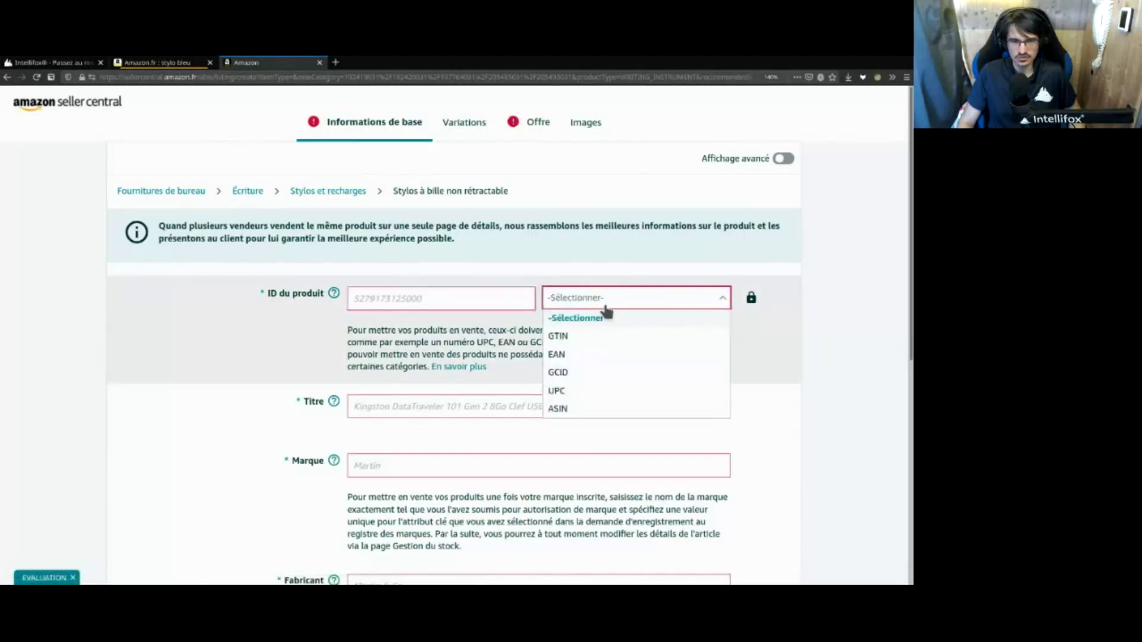
{"action": "left_click", "coordinate": [423, 391]}
{"action": "left_click", "coordinate": [423, 406]}
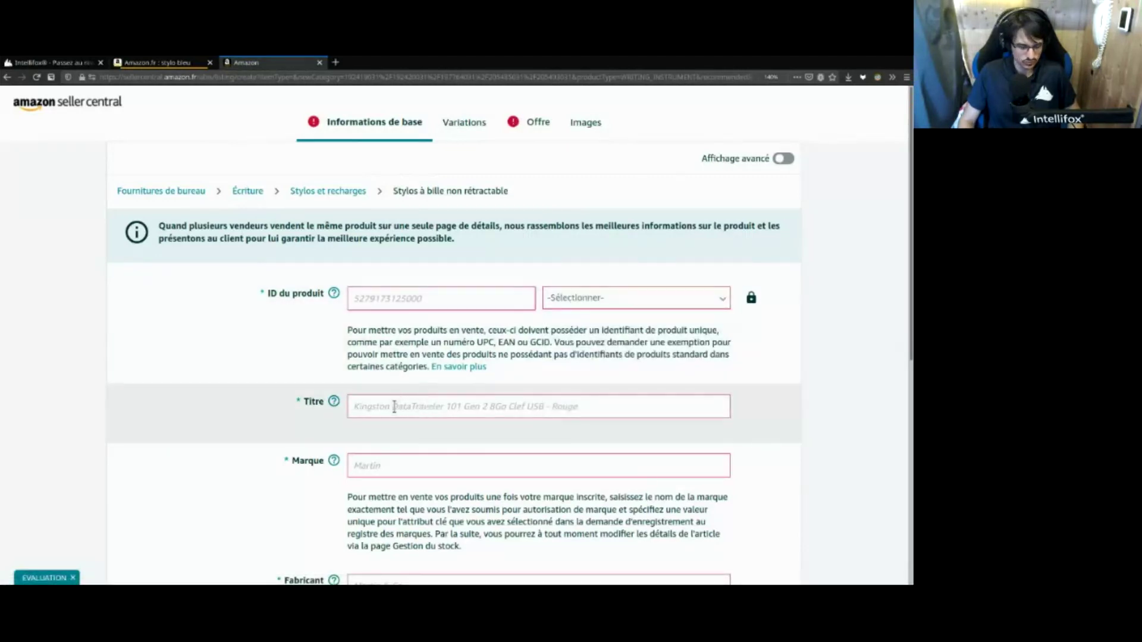
{"action": "type", "text": "INTE"}
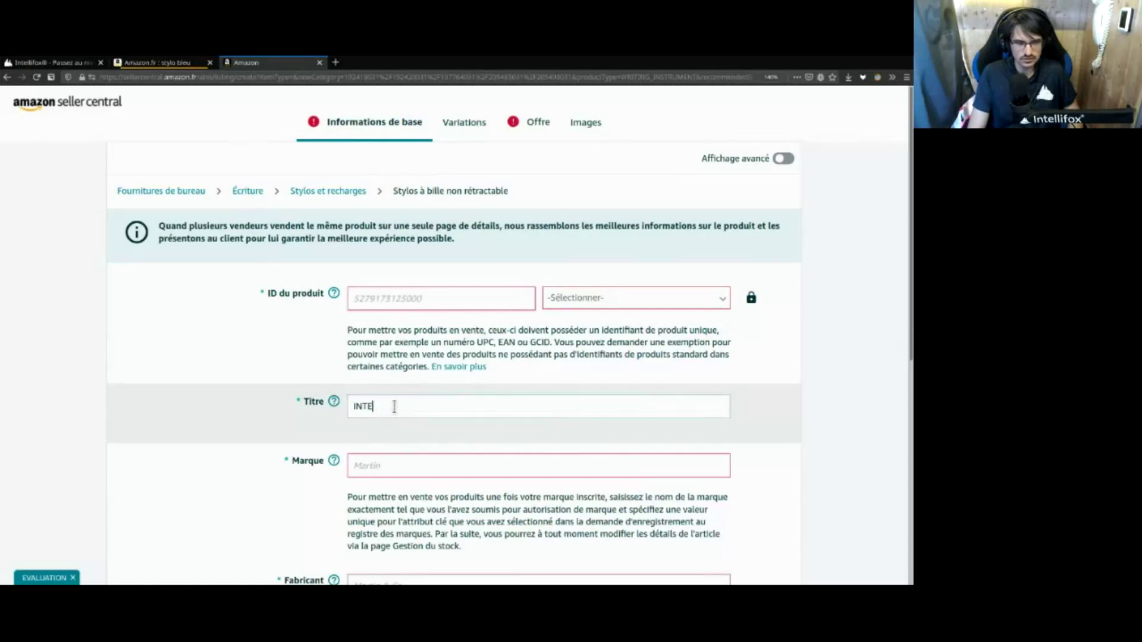
{"action": "key", "text": "BackSpace"}
{"action": "key", "text": "BackSpace"}
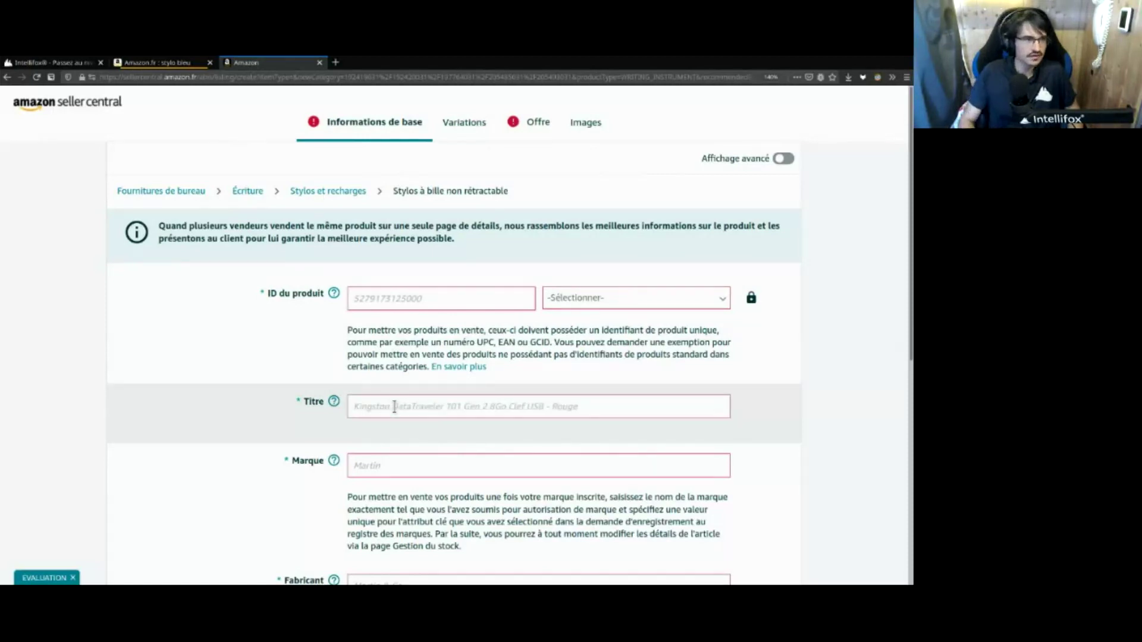
{"action": "left_click", "coordinate": [191, 117]}
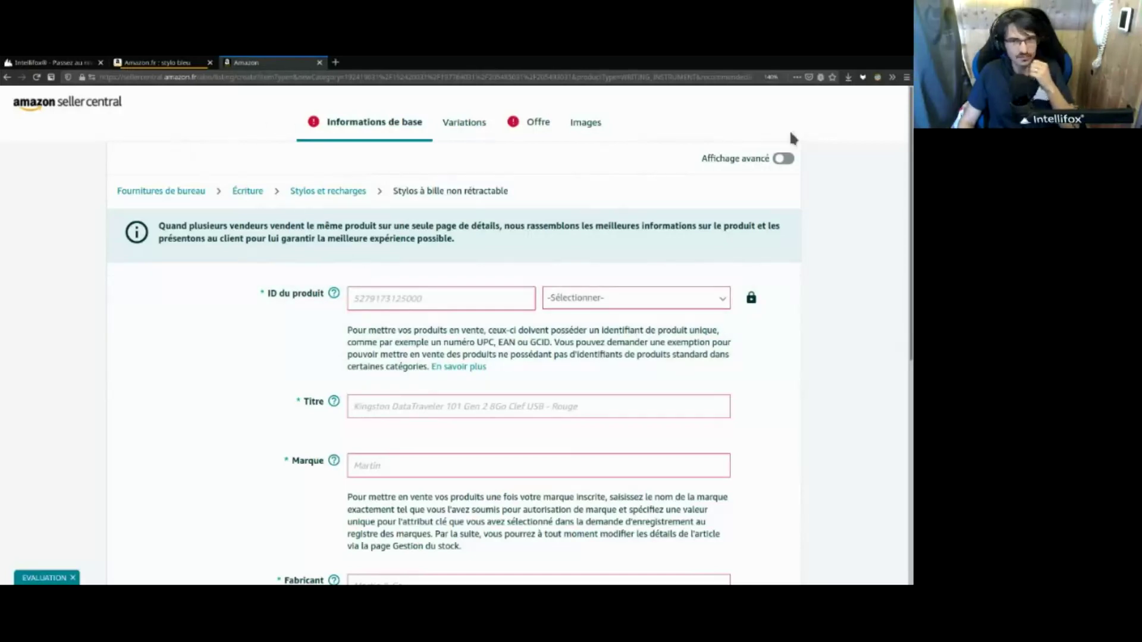
Start a new manual product listing from the Seller Central home page, using the favourite category SNACK CHIP AND CRISP (Epicerie > Snacks > Chips > Soja)
{"action": "left_click", "coordinate": [66, 106]}
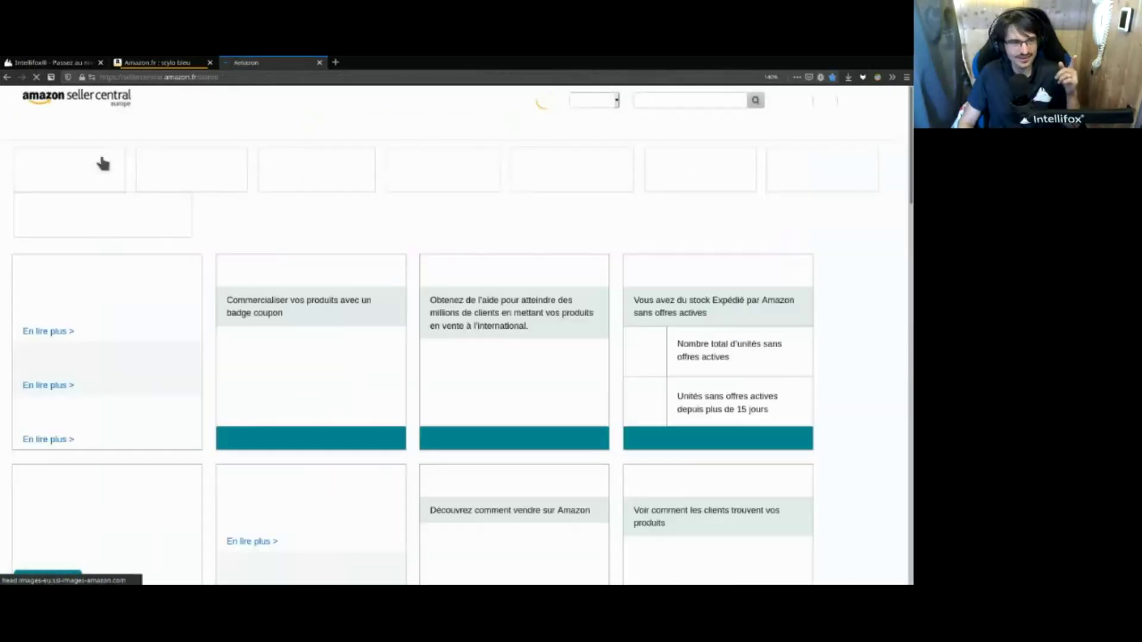
{"action": "mouse_move", "coordinate": [89, 136]}
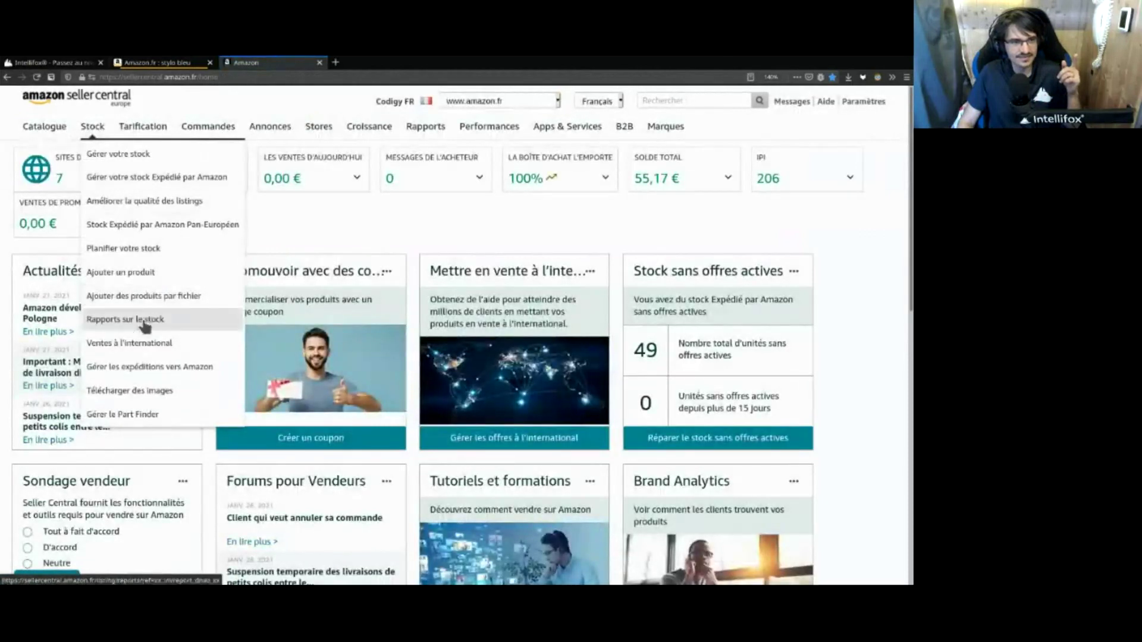
{"action": "left_click", "coordinate": [158, 280]}
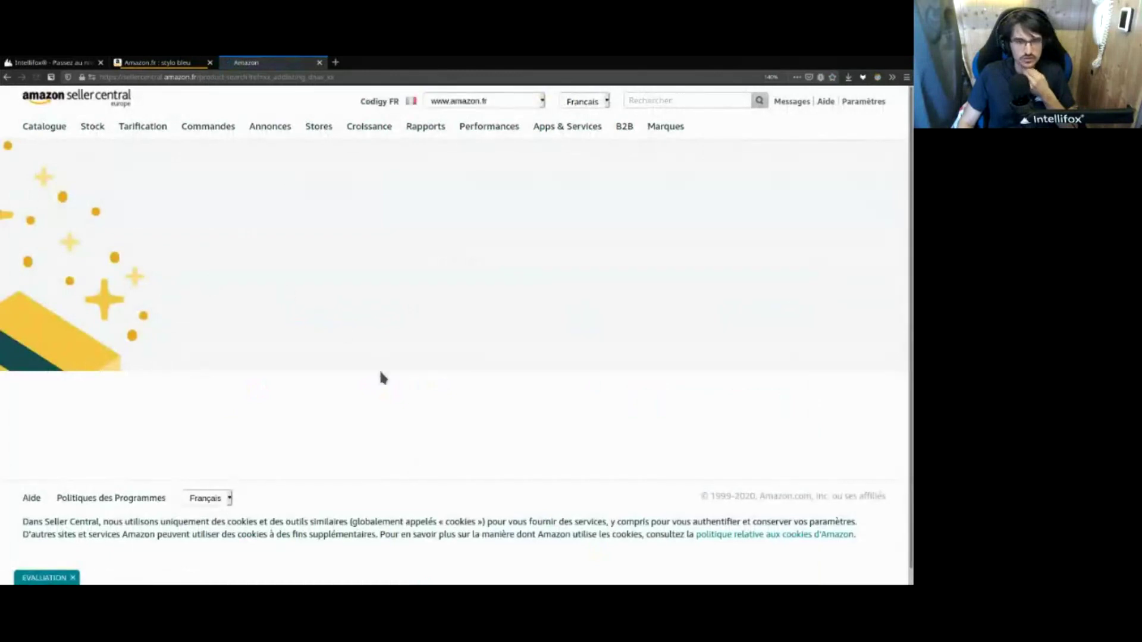
{"action": "left_click", "coordinate": [377, 408]}
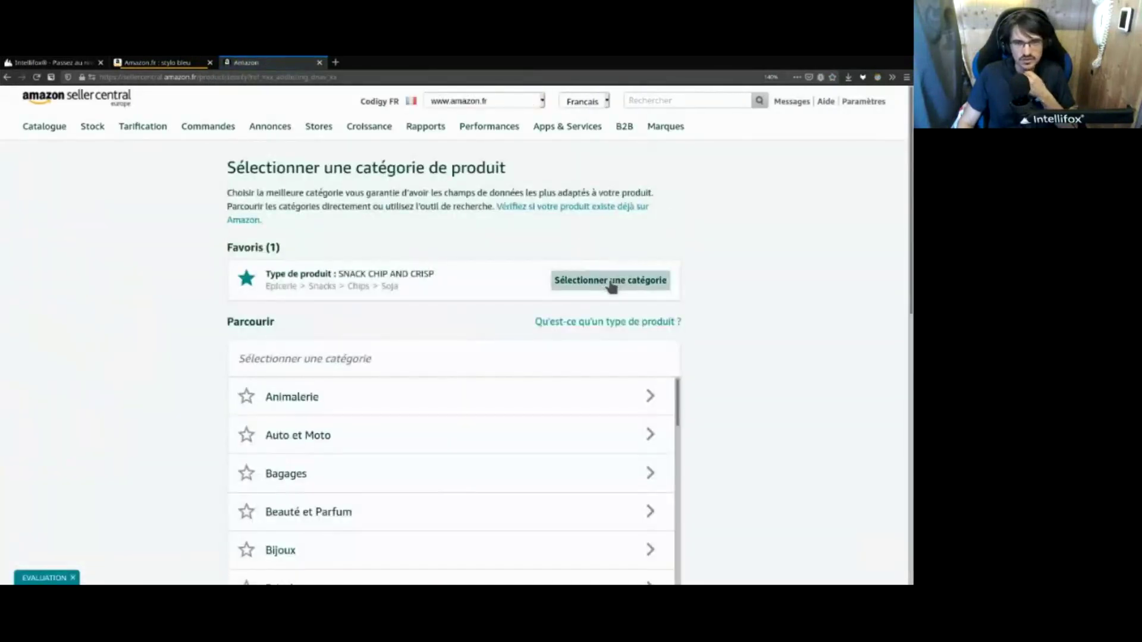
{"action": "left_click", "coordinate": [611, 282]}
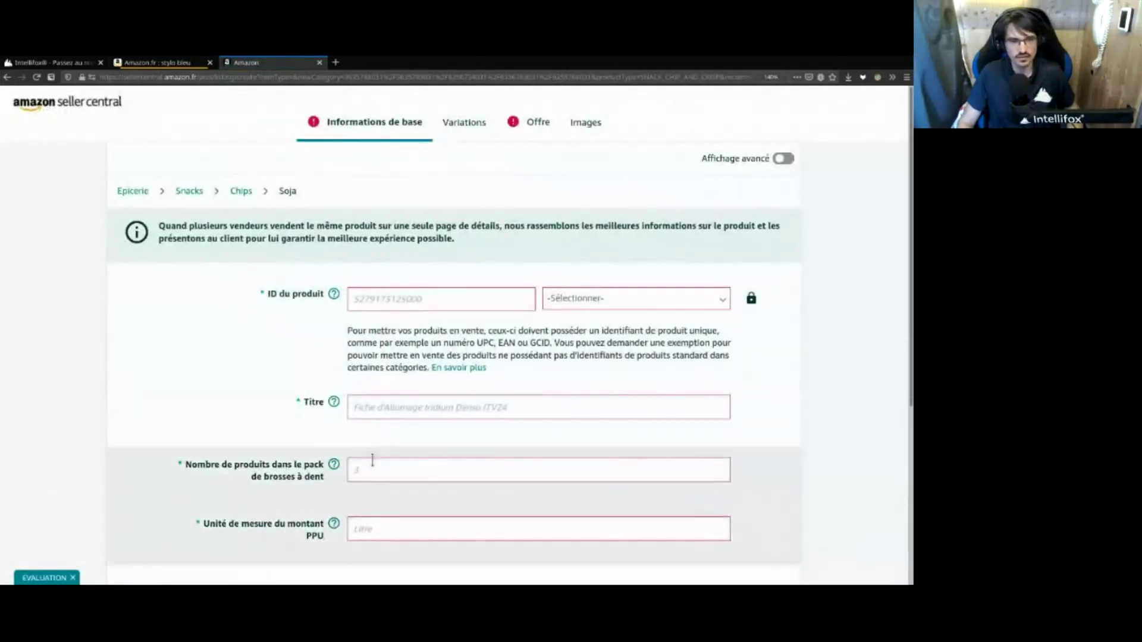
Enter "FORCE VIVE Nutrition Sportive Optimale" as the title of the soy chips product
{"action": "left_click", "coordinate": [375, 408]}
{"action": "type", "text": "FOR"}
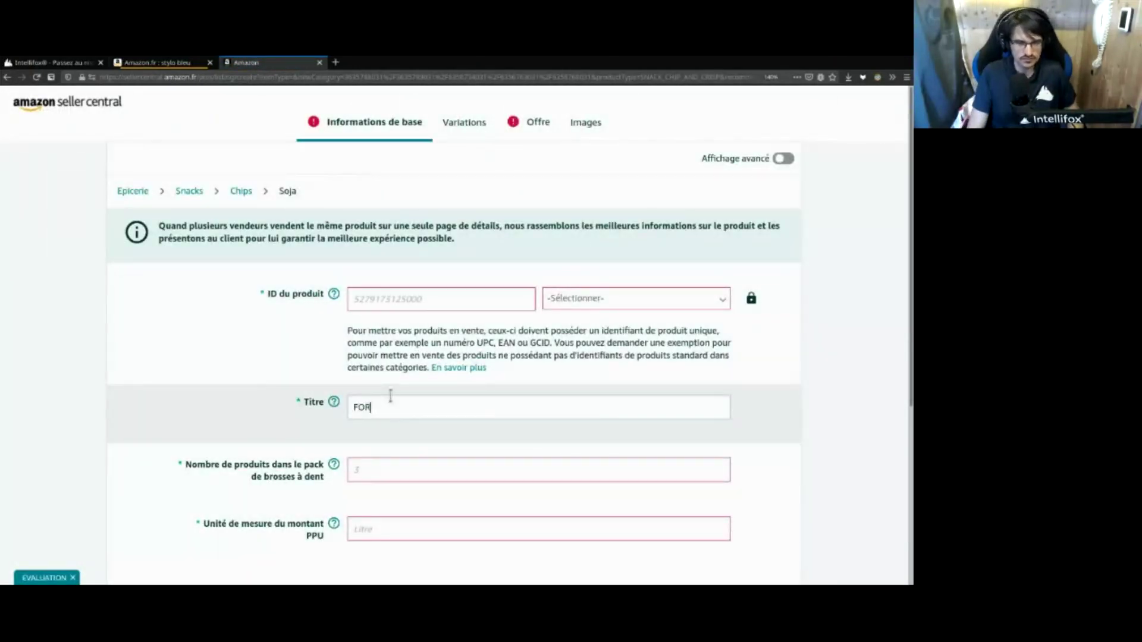
{"action": "type", "text": "CE VIVE"}
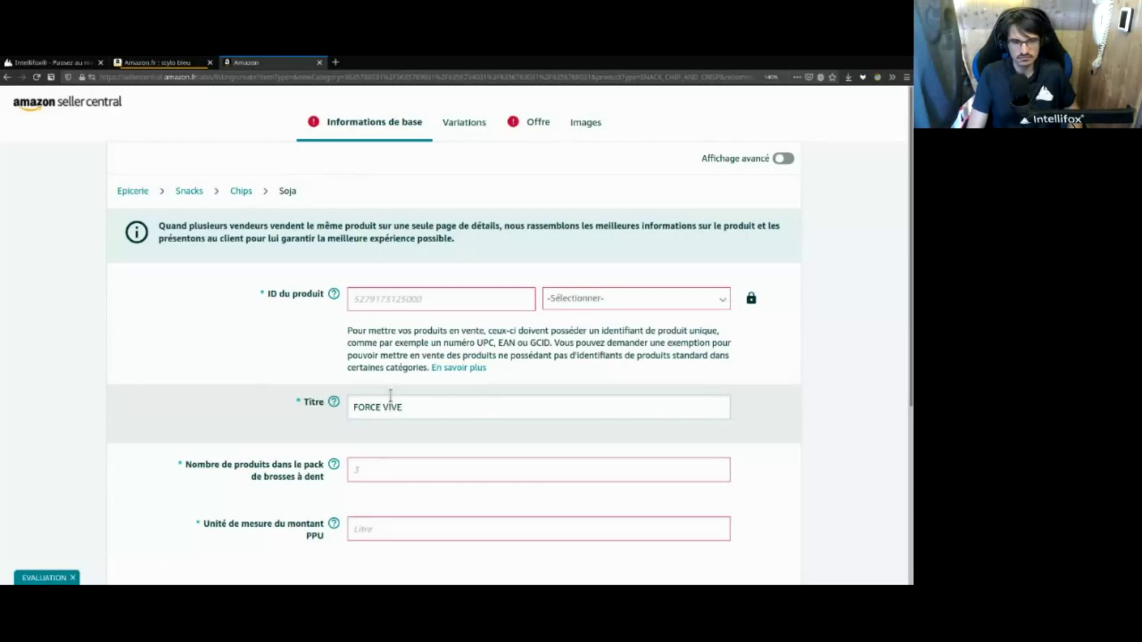
{"action": "scroll", "coordinate": [770, 423], "scroll_direction": "down", "scroll_amount": 4}
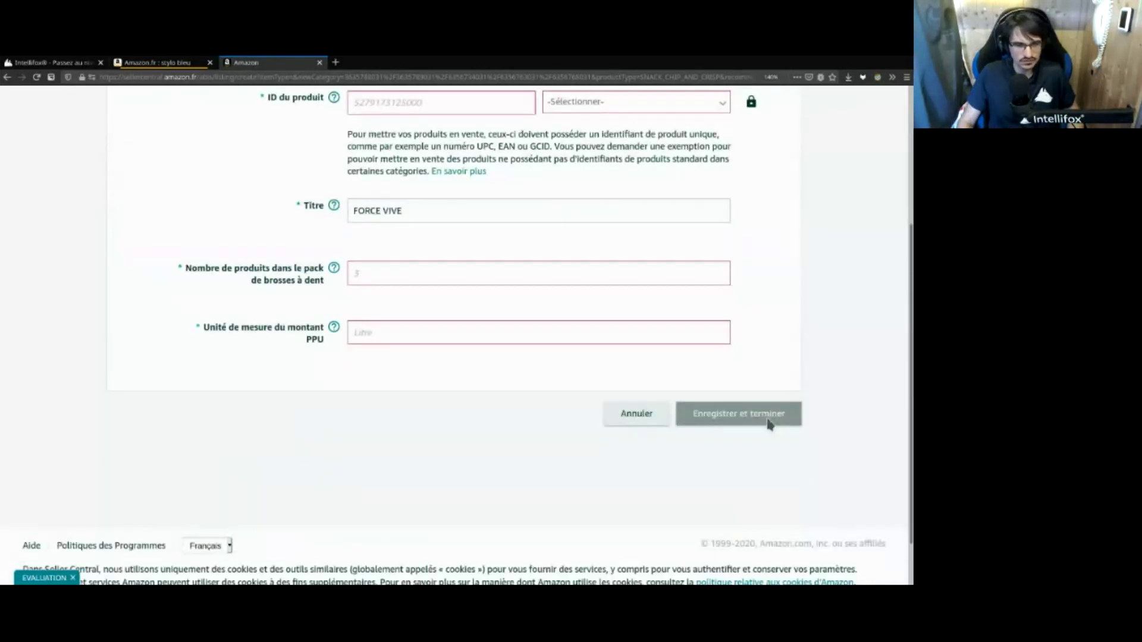
{"action": "scroll", "coordinate": [523, 428], "scroll_direction": "up", "scroll_amount": 4}
{"action": "scroll", "coordinate": [420, 400], "scroll_direction": "down", "scroll_amount": 1}
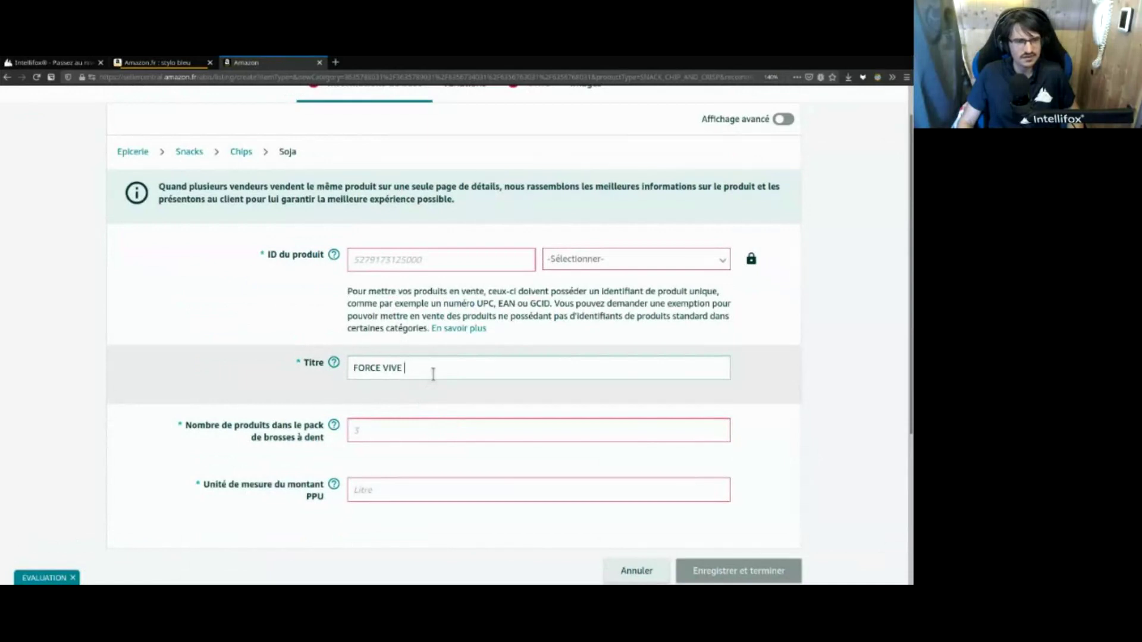
{"action": "scroll", "coordinate": [527, 478], "scroll_direction": "up", "scroll_amount": 1}
{"action": "scroll", "coordinate": [523, 462], "scroll_direction": "down", "scroll_amount": 3}
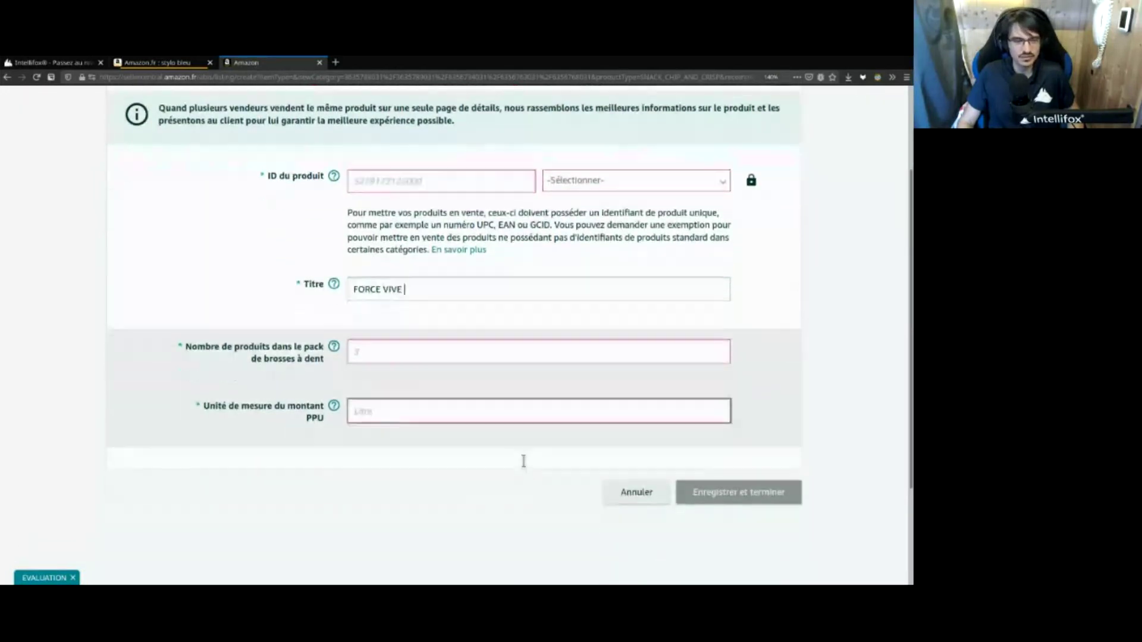
{"action": "scroll", "coordinate": [381, 458], "scroll_direction": "up", "scroll_amount": 3}
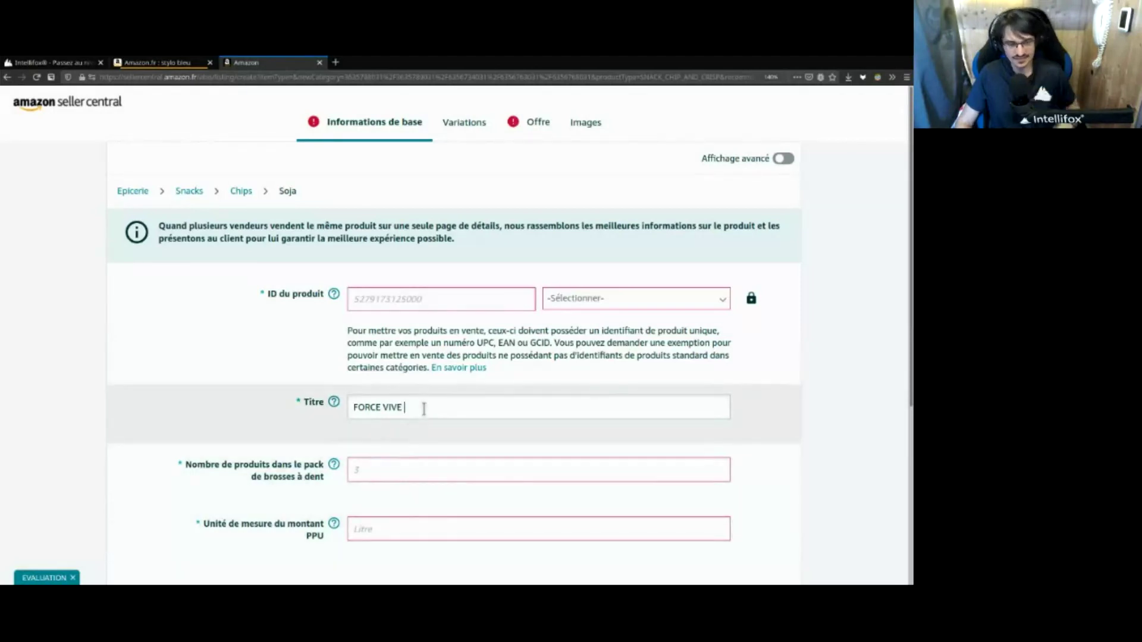
{"action": "type", "text": "Nutrition"}
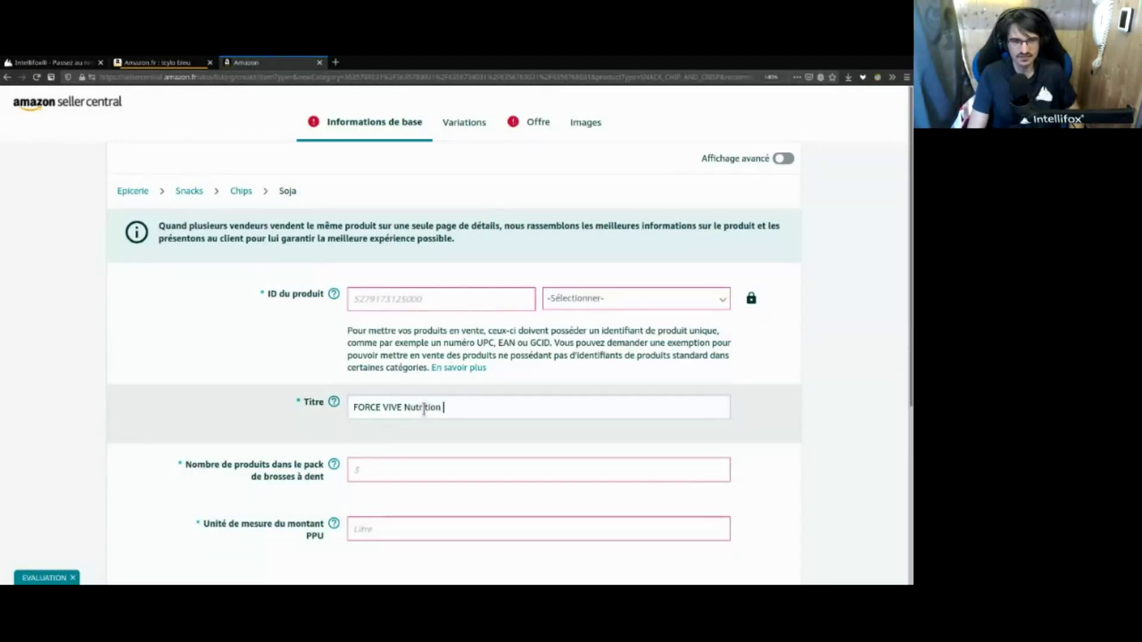
{"action": "type", "text": " Sportive Optimale"}
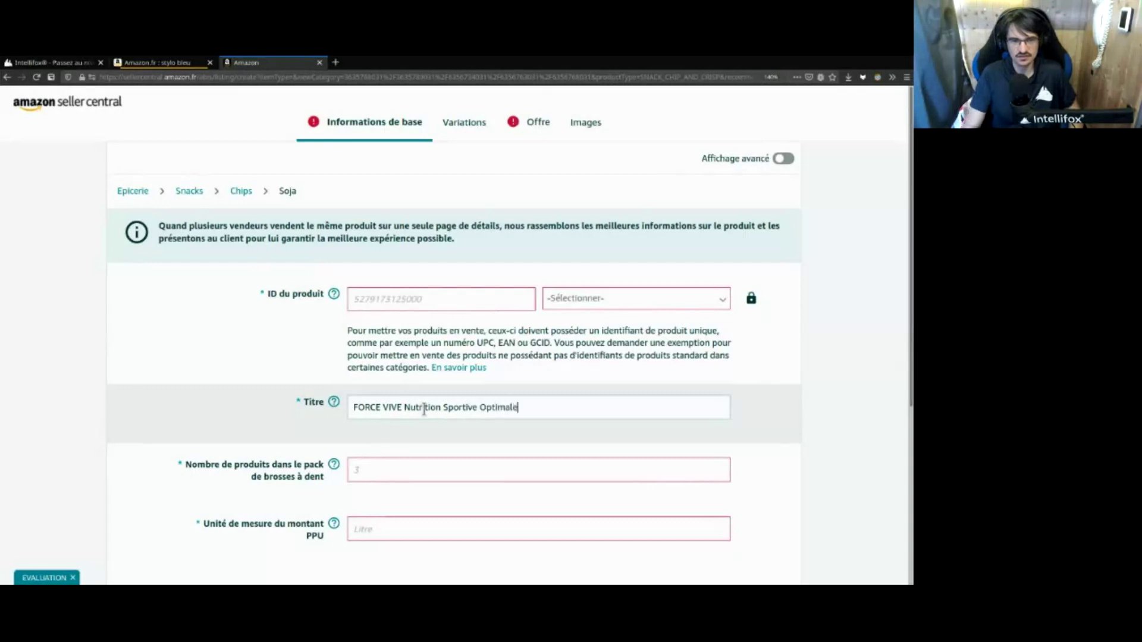
Set both the number of products in the pack and the PPU unit of measure to 2
{"action": "left_click", "coordinate": [566, 474]}
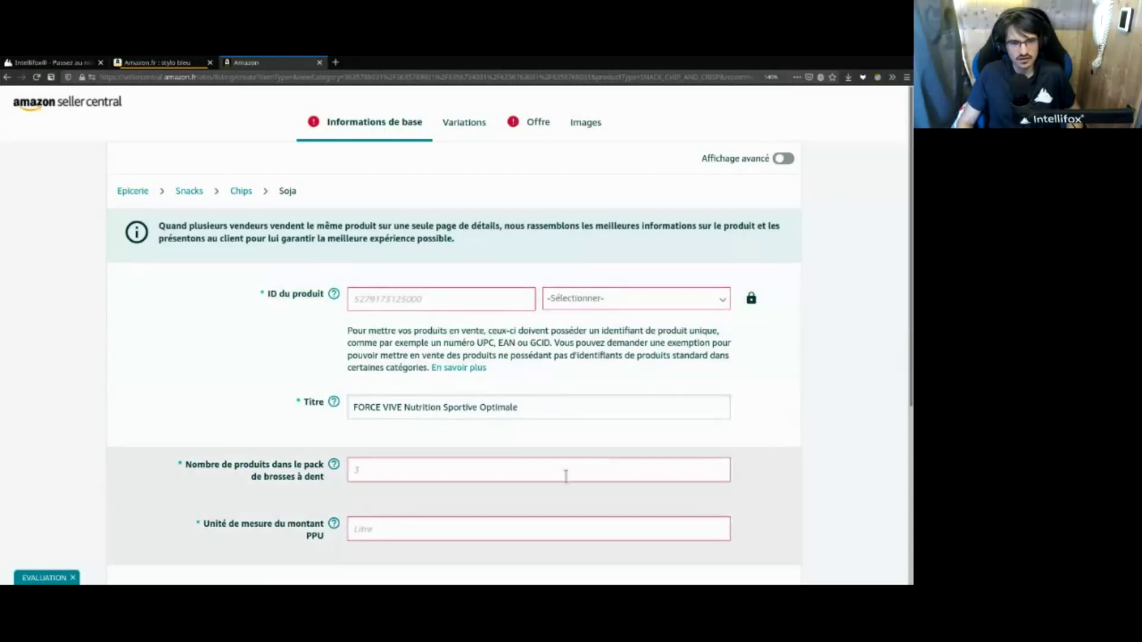
{"action": "left_click", "coordinate": [462, 536]}
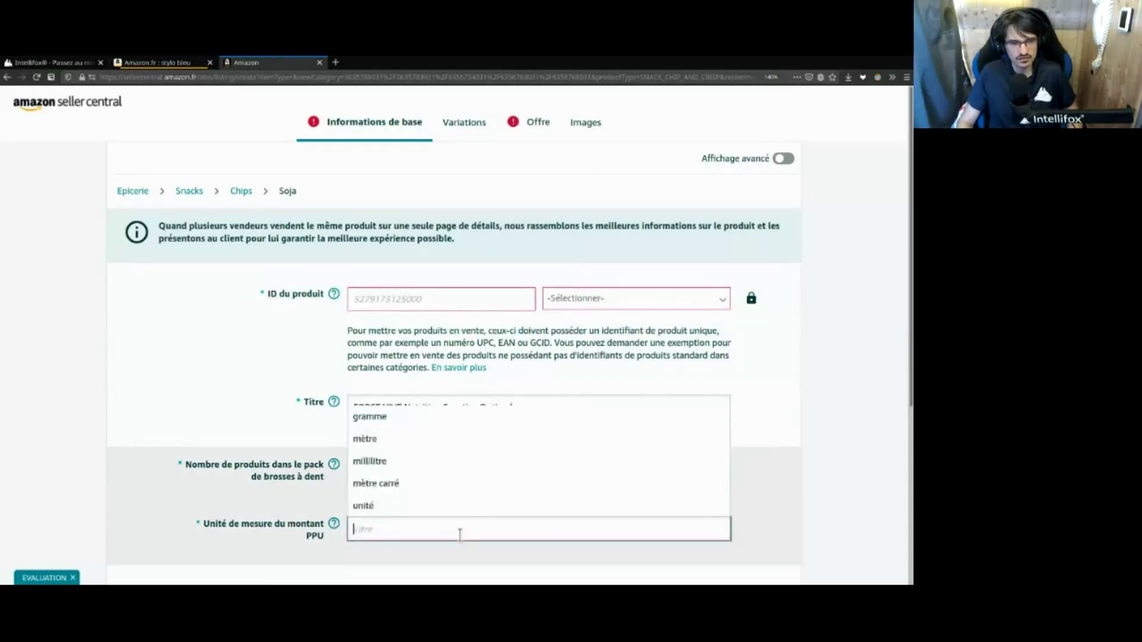
{"action": "type", "text": "2"}
{"action": "left_click", "coordinate": [755, 513]}
{"action": "scroll", "coordinate": [808, 488], "scroll_direction": "down", "scroll_amount": 3}
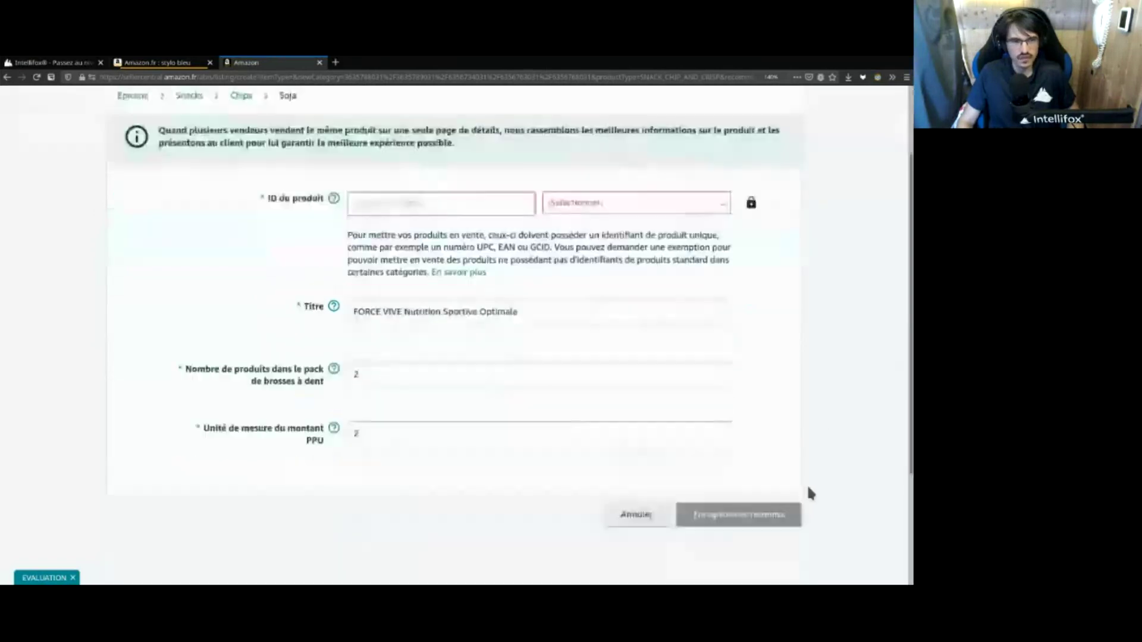
{"action": "scroll", "coordinate": [806, 491], "scroll_direction": "up", "scroll_amount": 3}
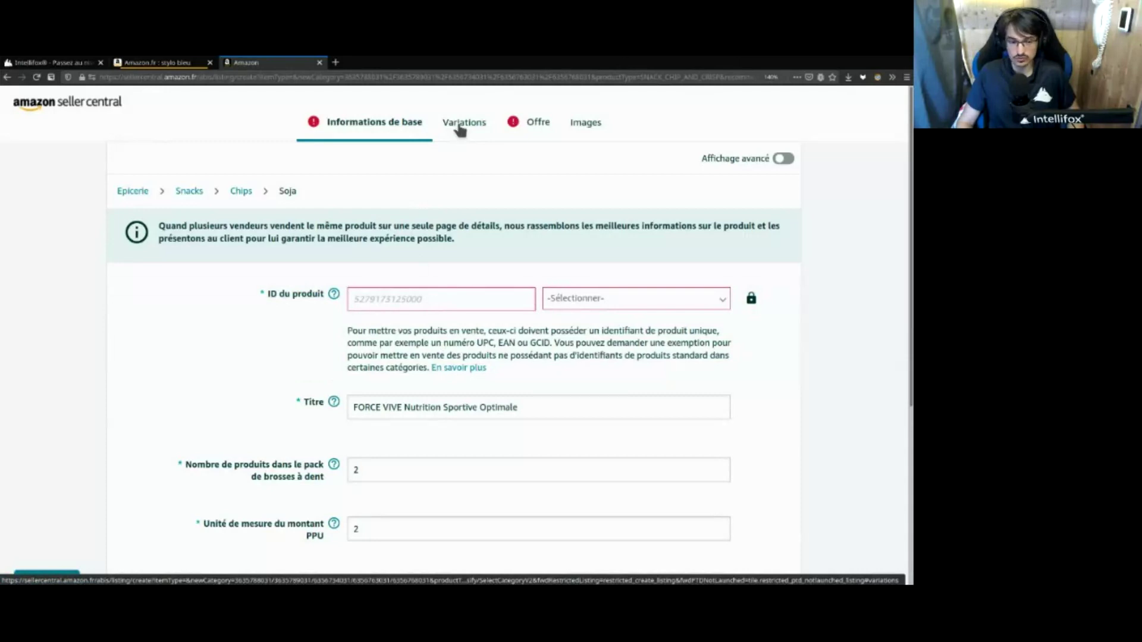
Review the product title in the basic information alongside the variations section, finishing in the variations section
{"action": "triple_click", "coordinate": [547, 405]}
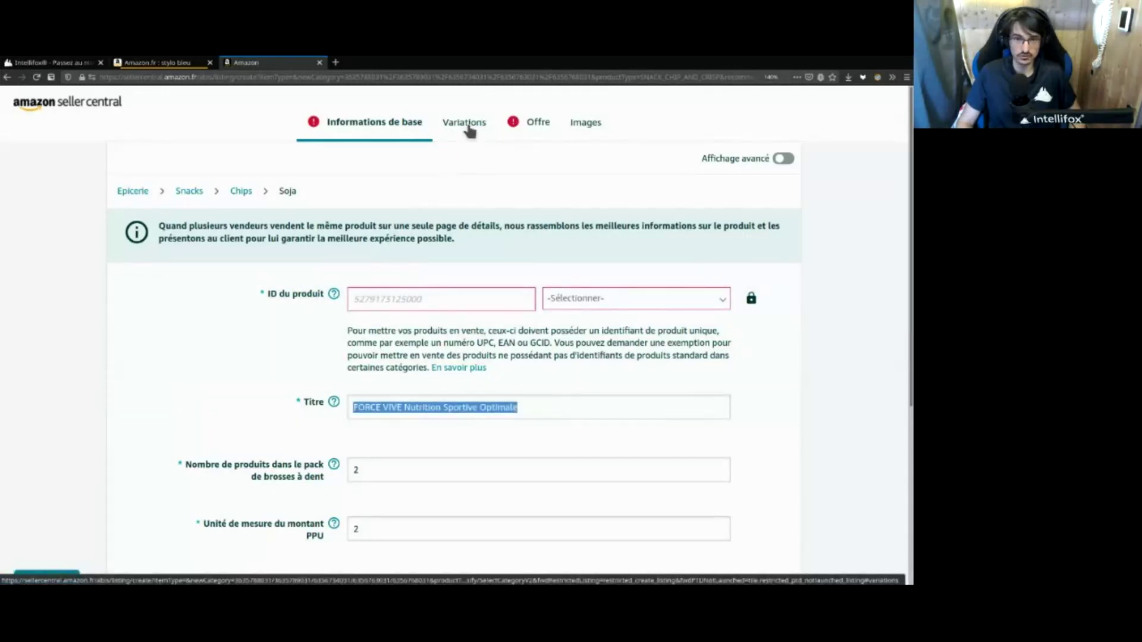
{"action": "left_click", "coordinate": [468, 127]}
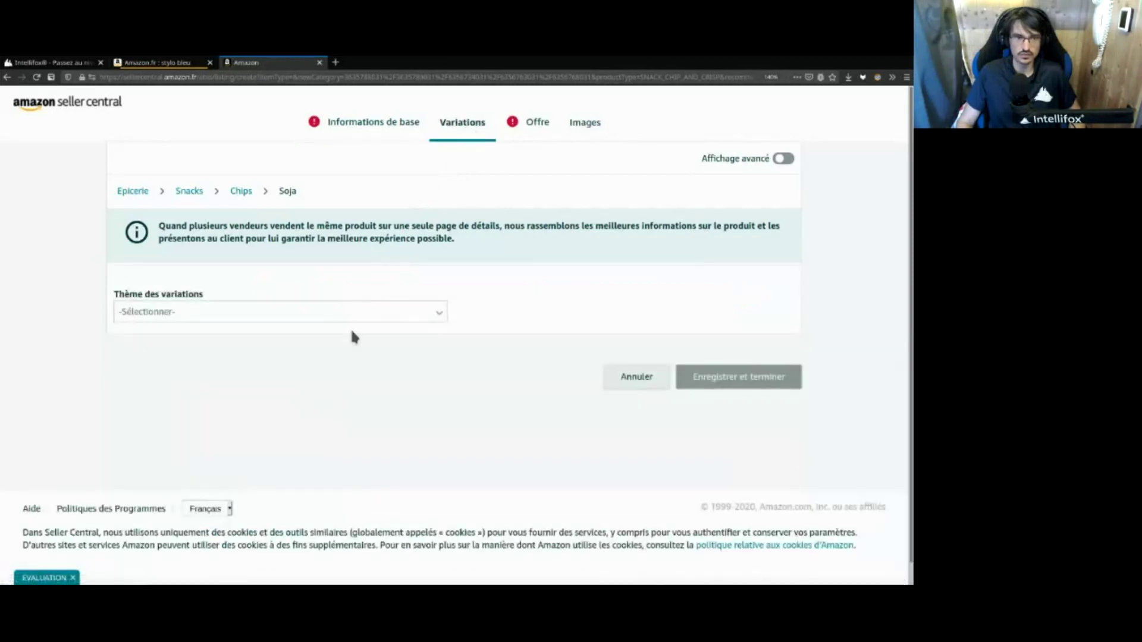
{"action": "left_click", "coordinate": [376, 123]}
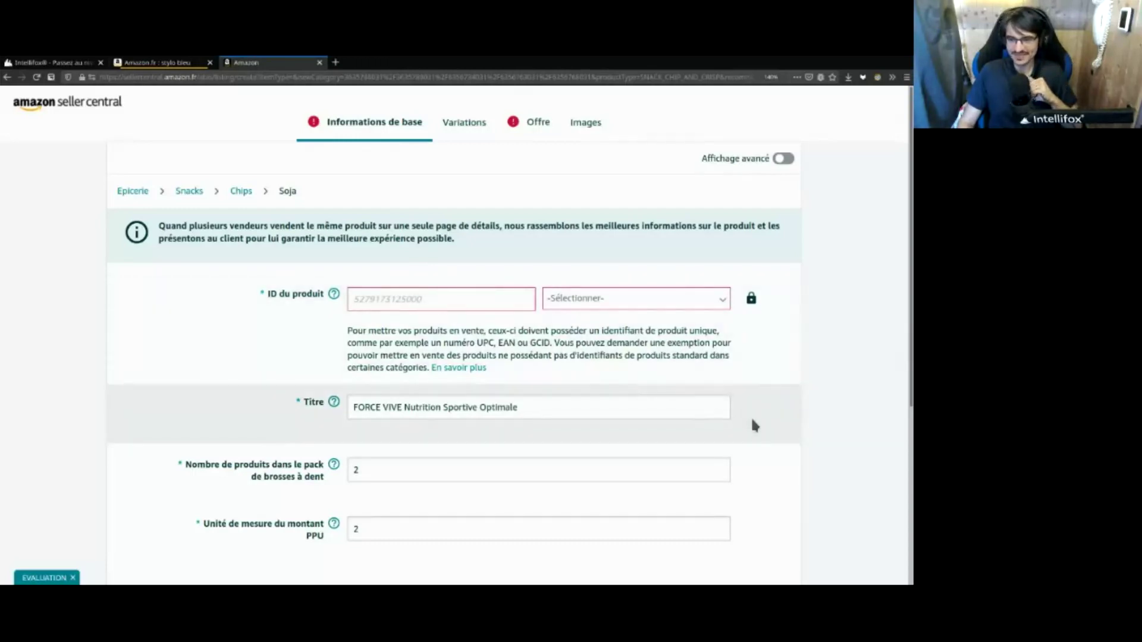
{"action": "scroll", "coordinate": [755, 440], "scroll_direction": "down", "scroll_amount": 1}
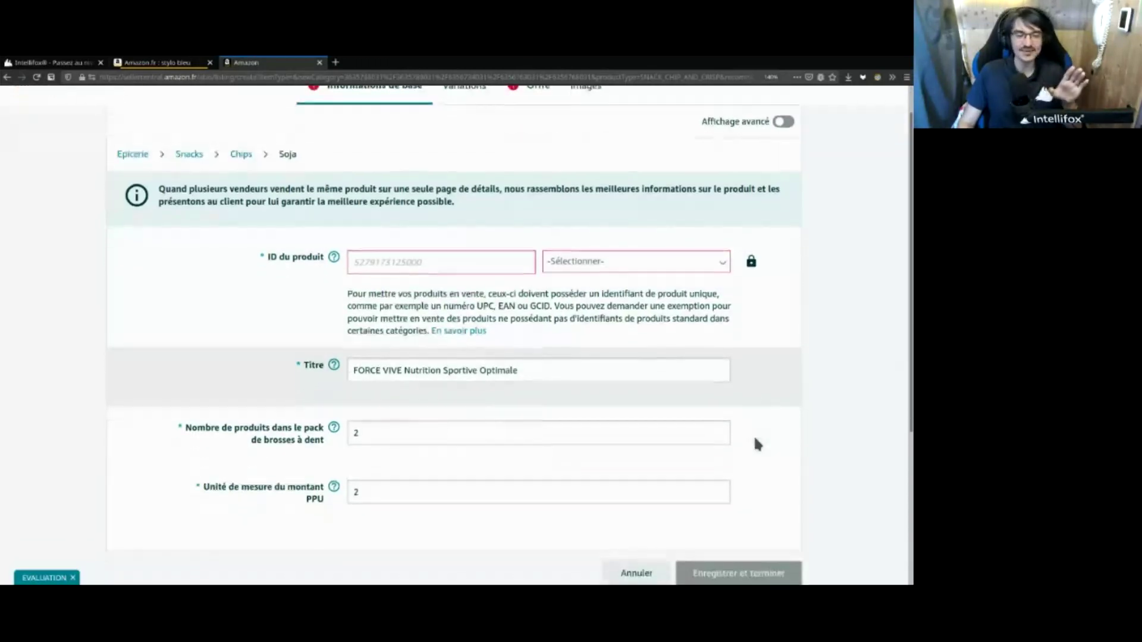
{"action": "left_click_drag", "start_coordinate": [619, 371], "coordinate": [277, 376]}
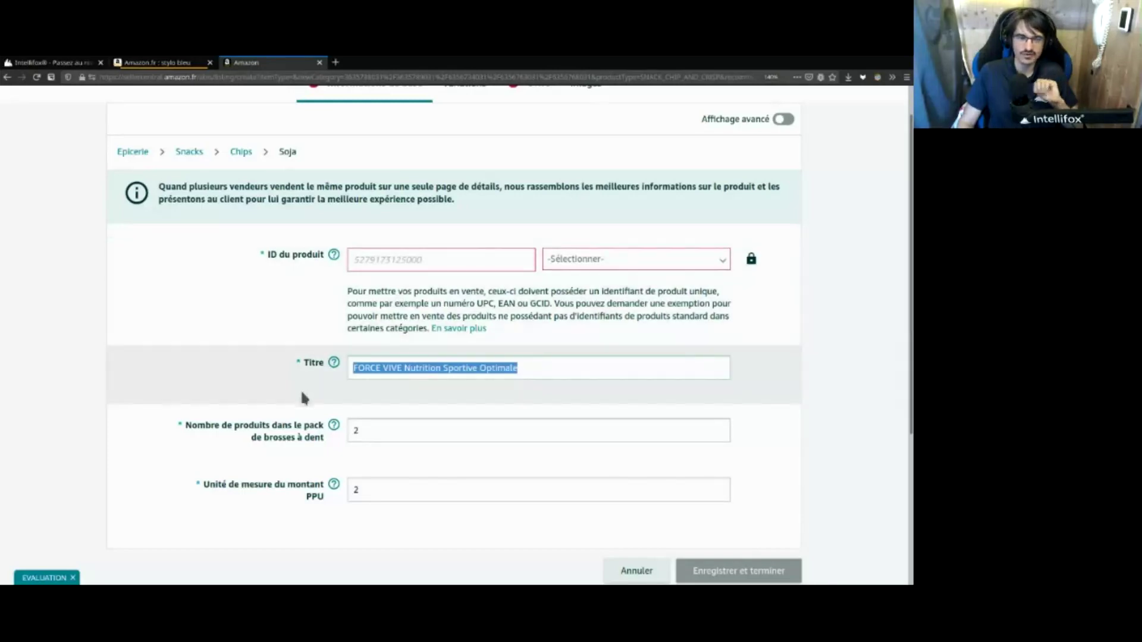
{"action": "scroll", "coordinate": [328, 390], "scroll_direction": "up", "scroll_amount": 1}
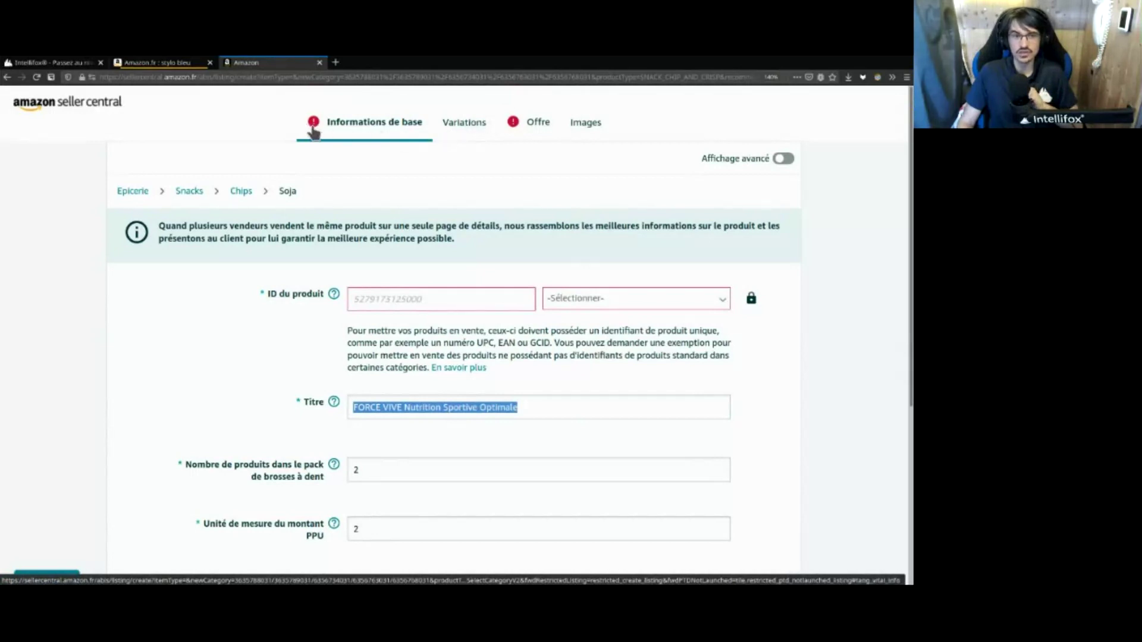
{"action": "left_click", "coordinate": [464, 126]}
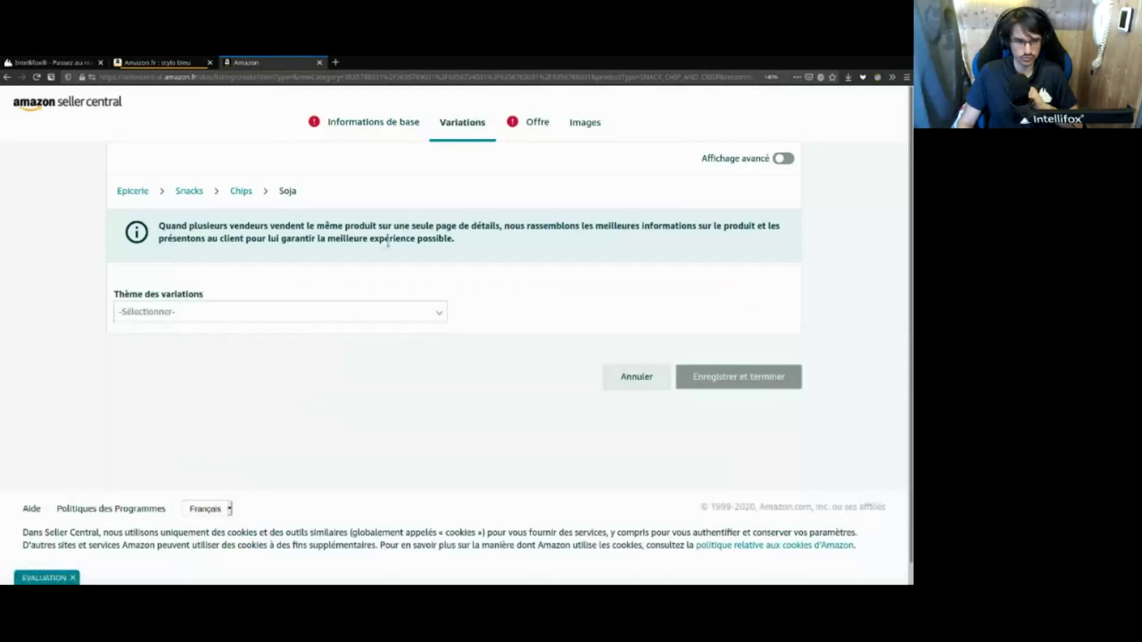
Go through the available variation themes and choose FlavorName-SizeName for the soy chips listing
{"action": "left_click", "coordinate": [266, 321]}
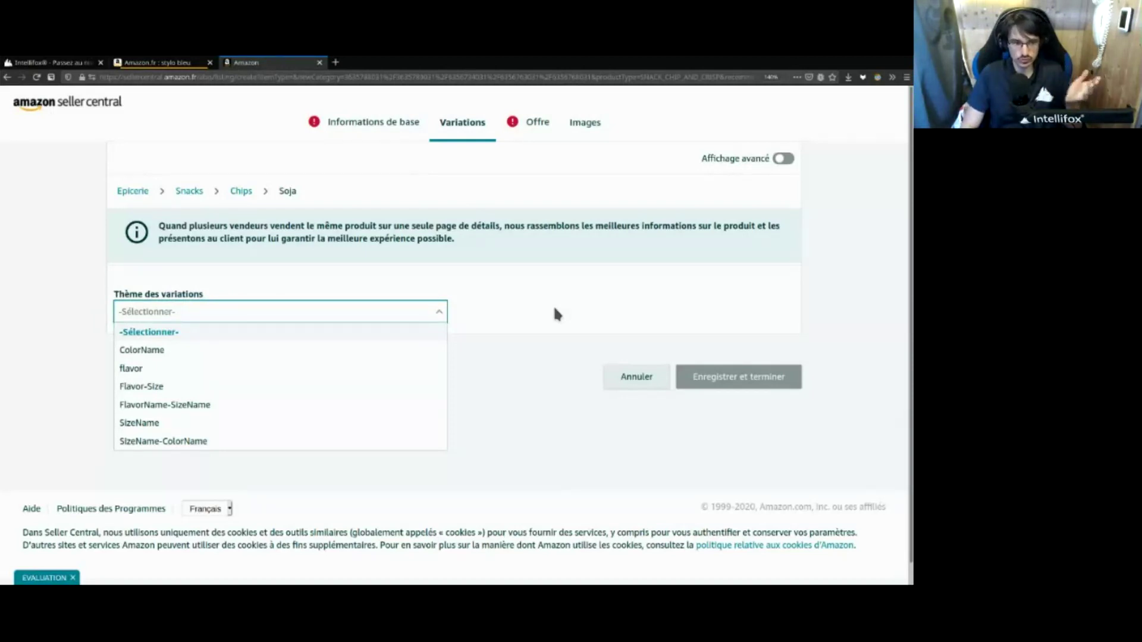
{"action": "key", "text": "Down"}
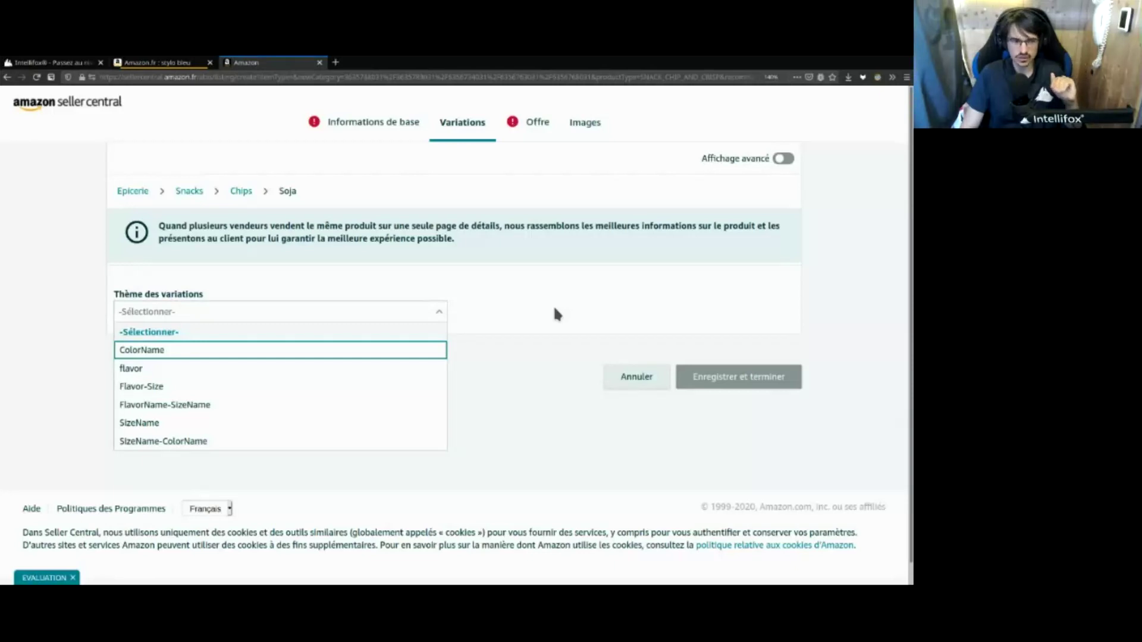
{"action": "key", "text": "Down"}
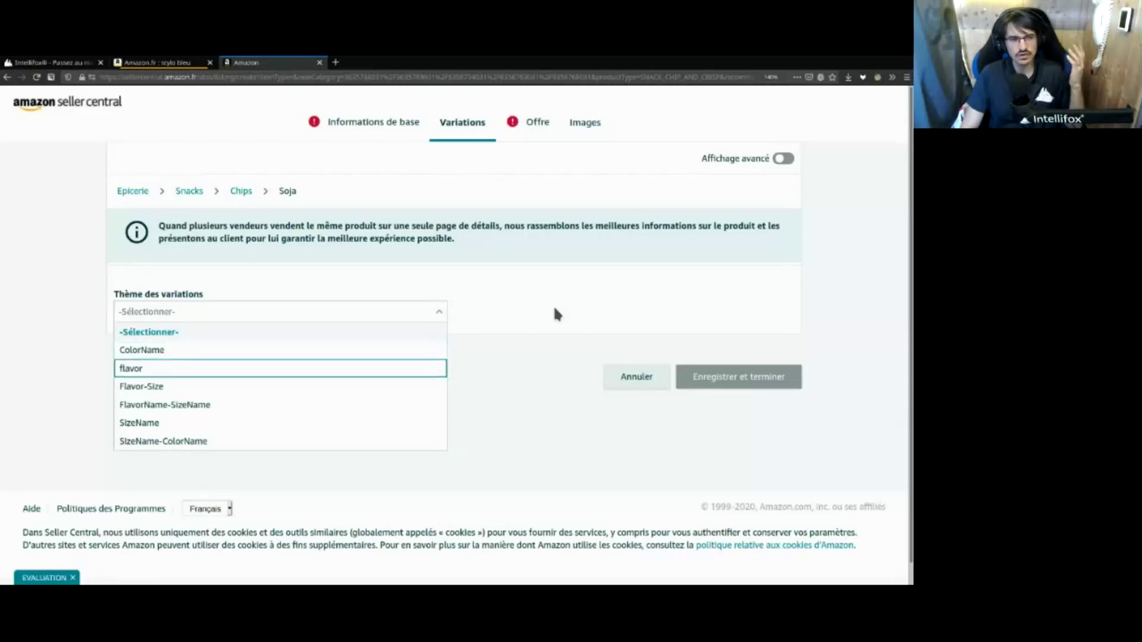
{"action": "key", "text": "Down"}
{"action": "key", "text": "Down"}
{"action": "key", "text": "Down"}
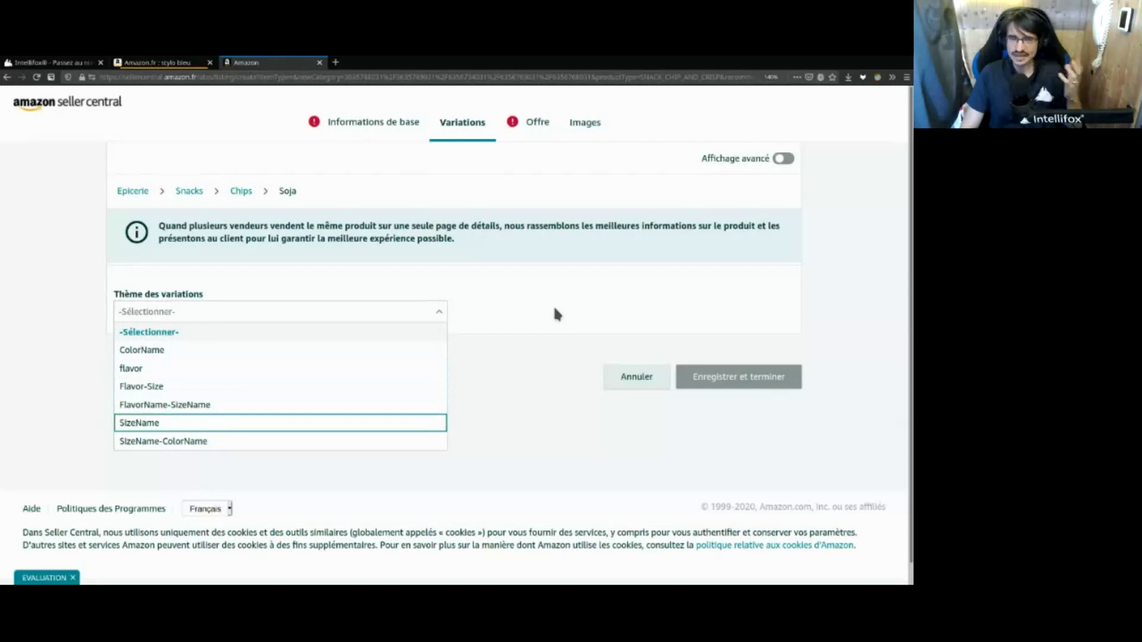
{"action": "key", "text": "Up"}
{"action": "key", "text": "Up"}
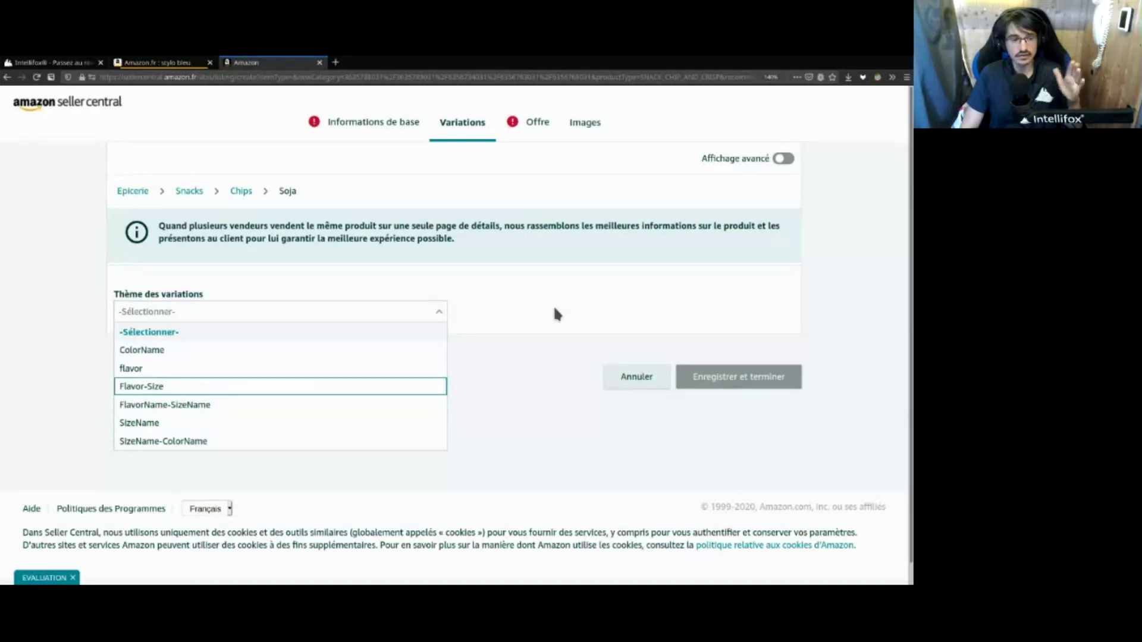
{"action": "key", "text": "Down"}
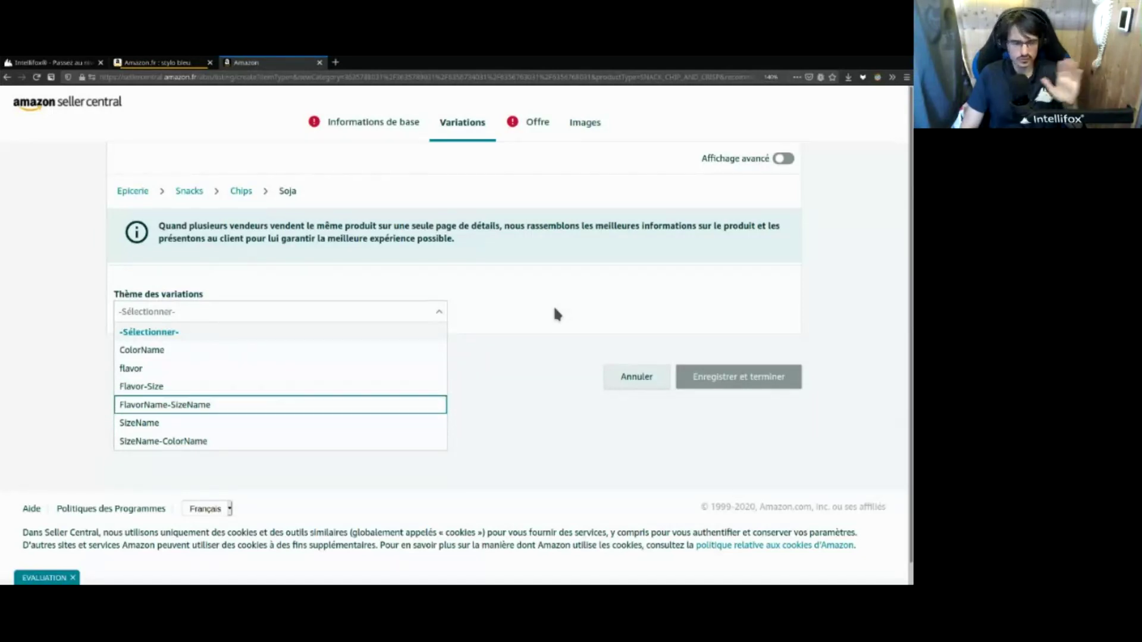
{"action": "key", "text": "Down"}
{"action": "key", "text": "Down"}
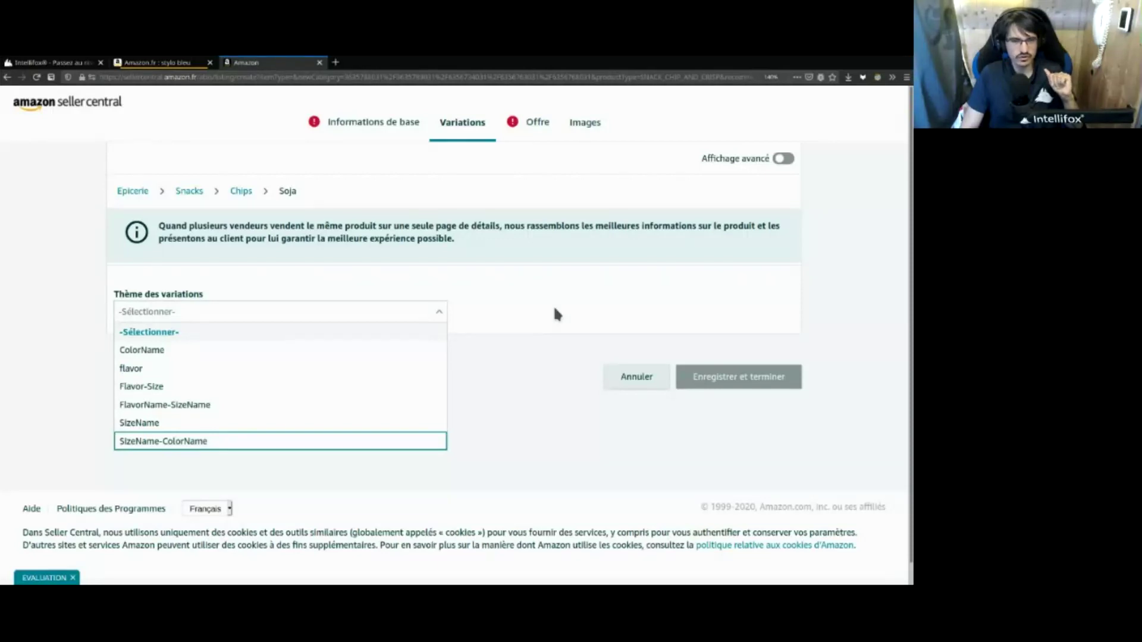
{"action": "key", "text": "Up"}
{"action": "key", "text": "Up"}
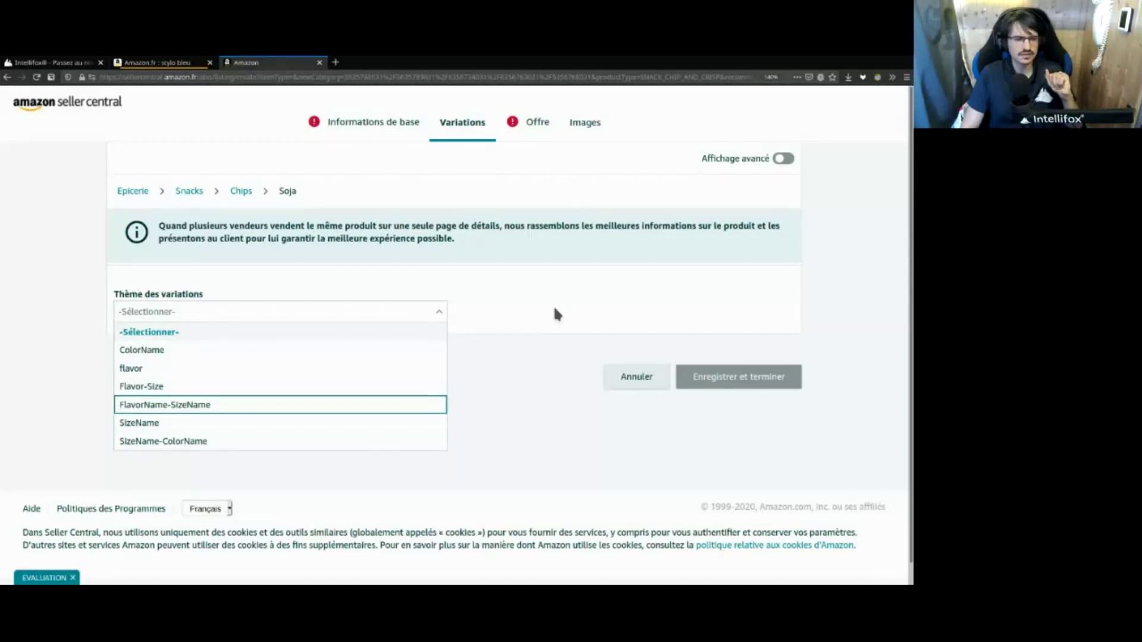
{"action": "key", "text": "Return"}
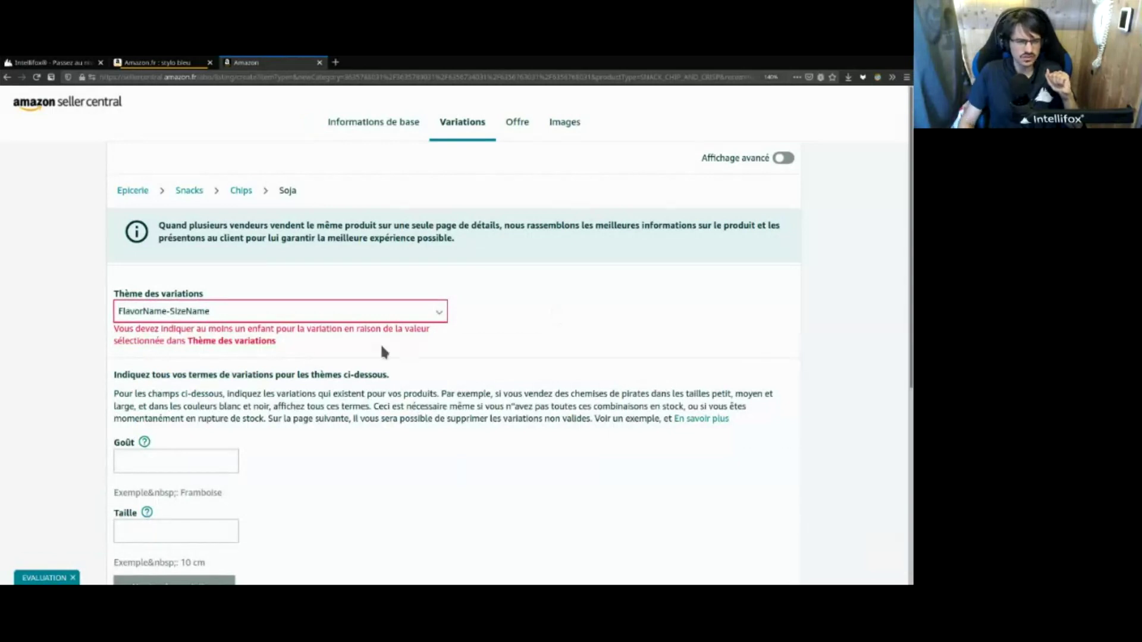
Set the variation theme to SizeName-ColorName and enter Mini and Grande as the sizes
{"action": "left_click", "coordinate": [357, 314]}
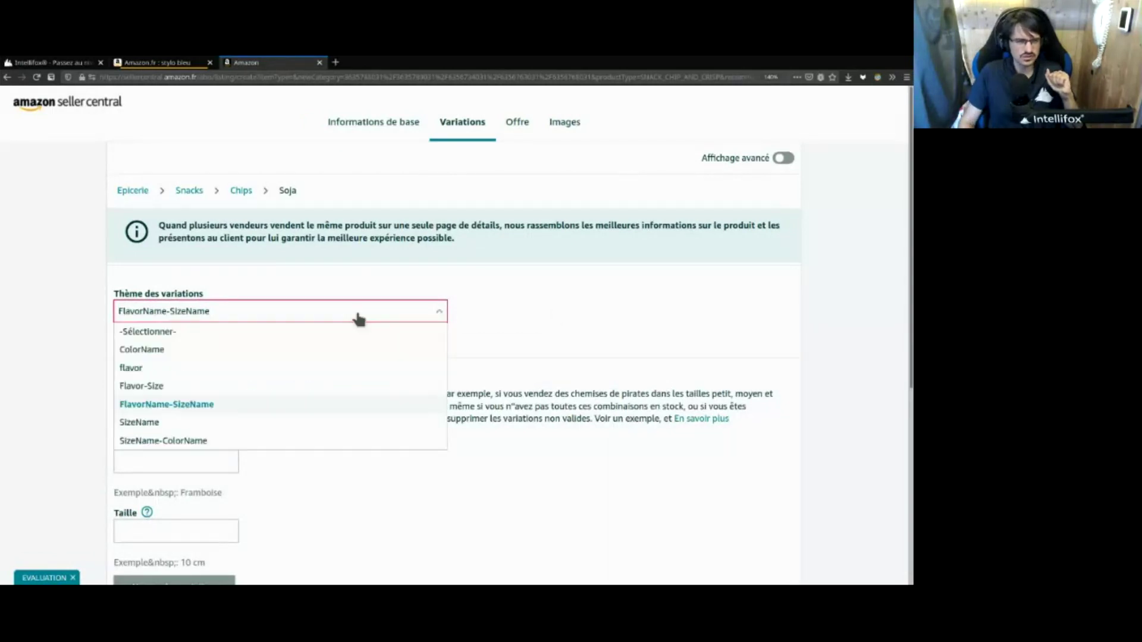
{"action": "left_click", "coordinate": [223, 444]}
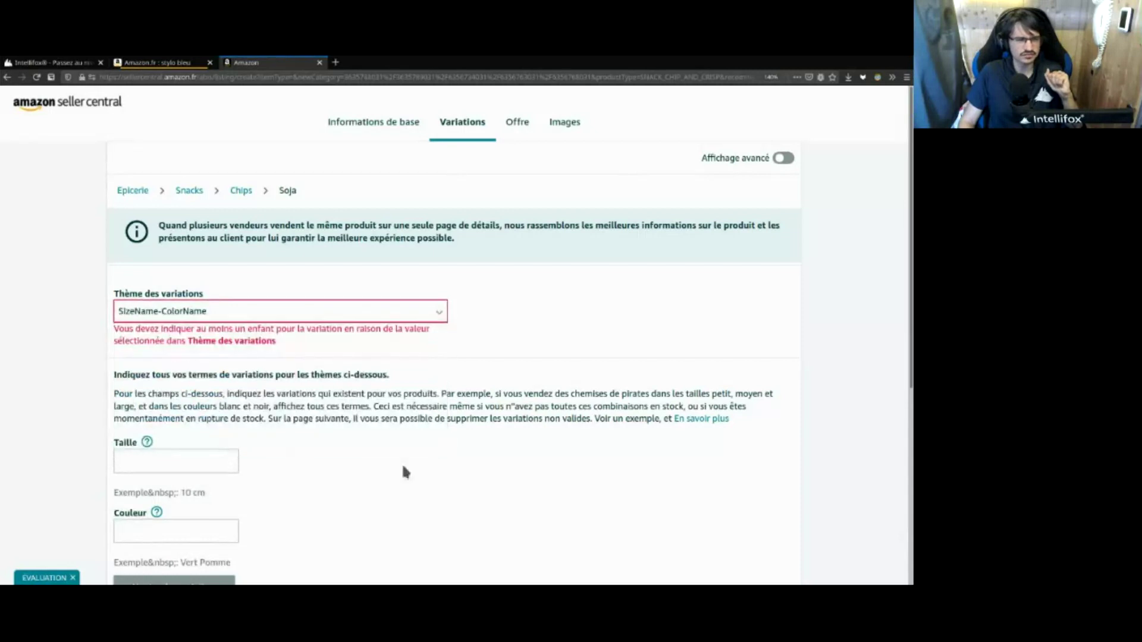
{"action": "scroll", "coordinate": [409, 479], "scroll_direction": "down", "scroll_amount": 3}
{"action": "left_click", "coordinate": [203, 308]}
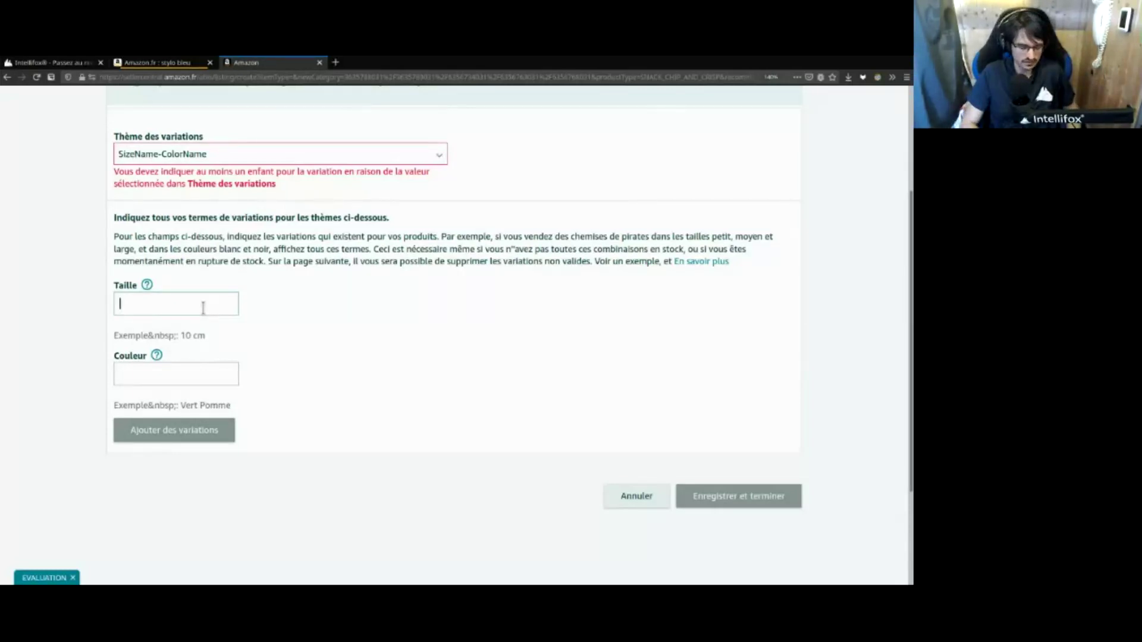
{"action": "type", "text": "Mini"}
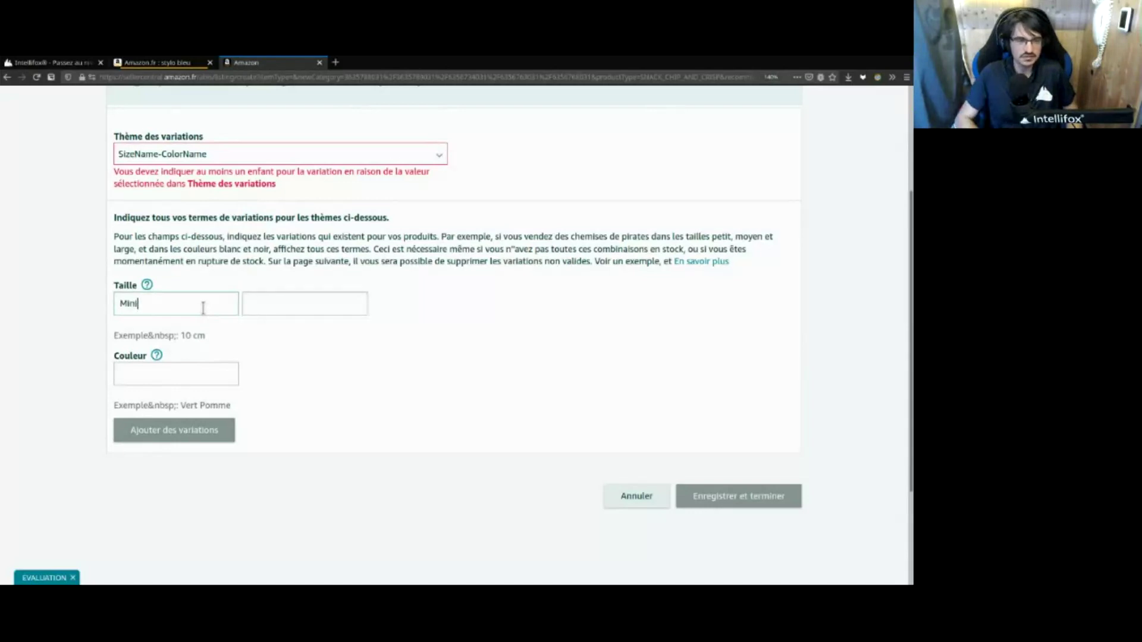
{"action": "left_click", "coordinate": [293, 298]}
{"action": "type", "text": "Grande"}
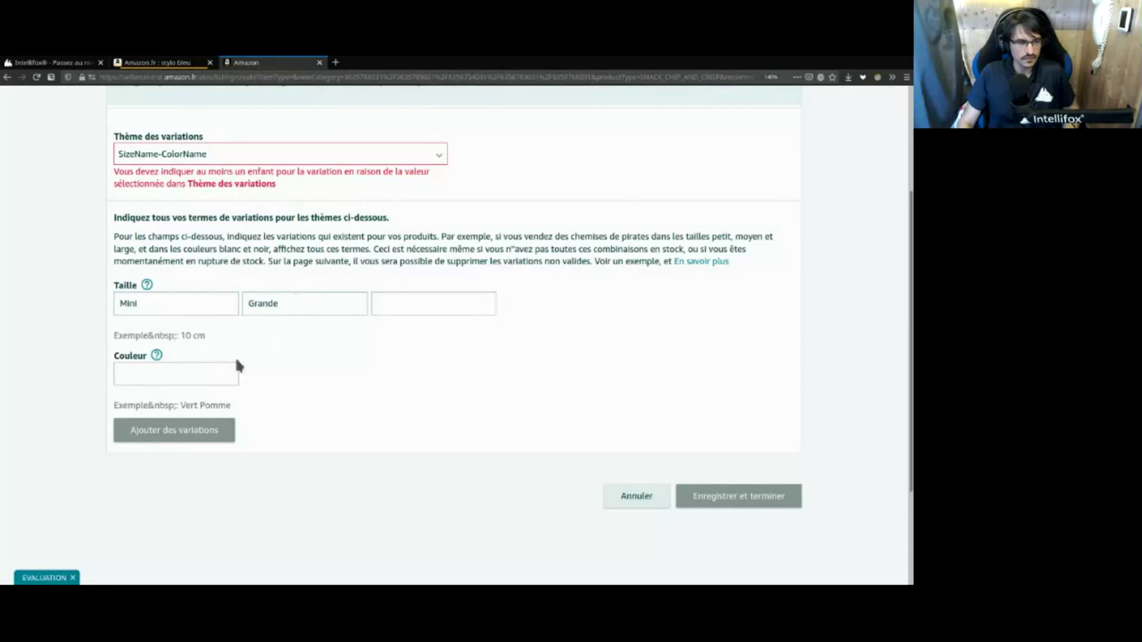
Enter Noir and Bleu as the colours and add the resulting size and colour variations
{"action": "left_click", "coordinate": [214, 370]}
{"action": "type", "text": "Noir"}
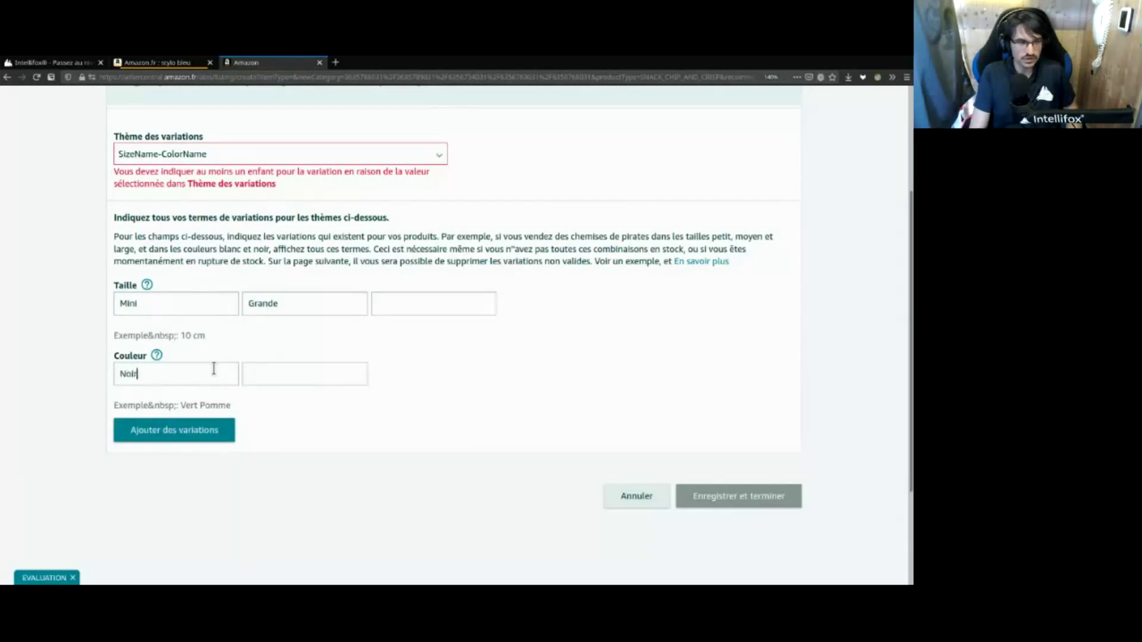
{"action": "key", "text": "Tab"}
{"action": "type", "text": "Bleu"}
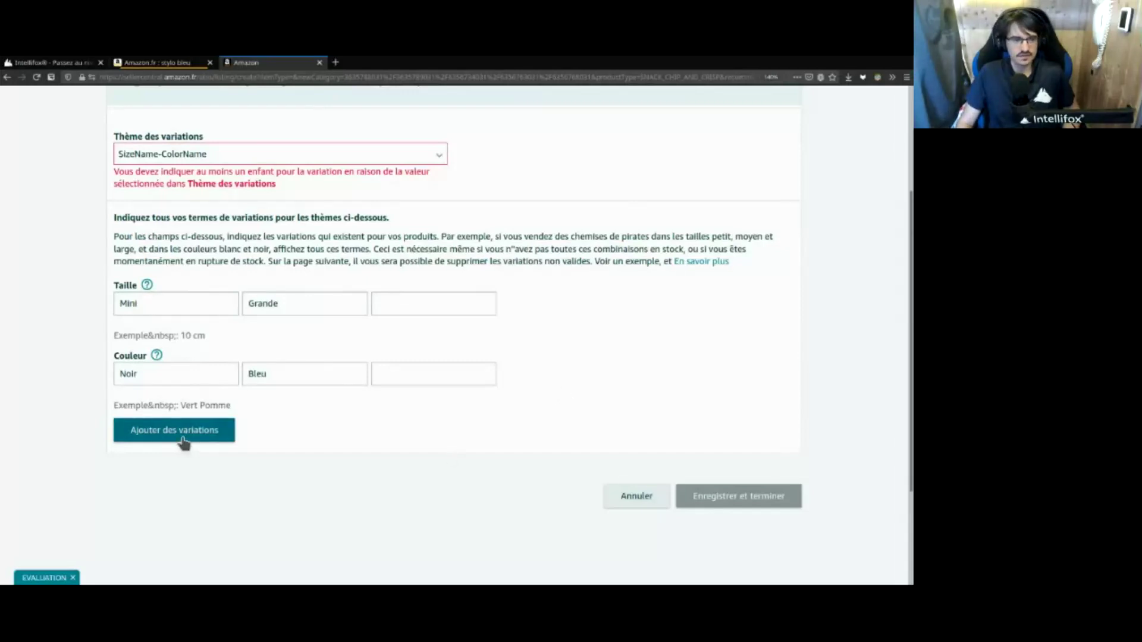
{"action": "scroll", "coordinate": [212, 236], "scroll_direction": "up", "scroll_amount": 1}
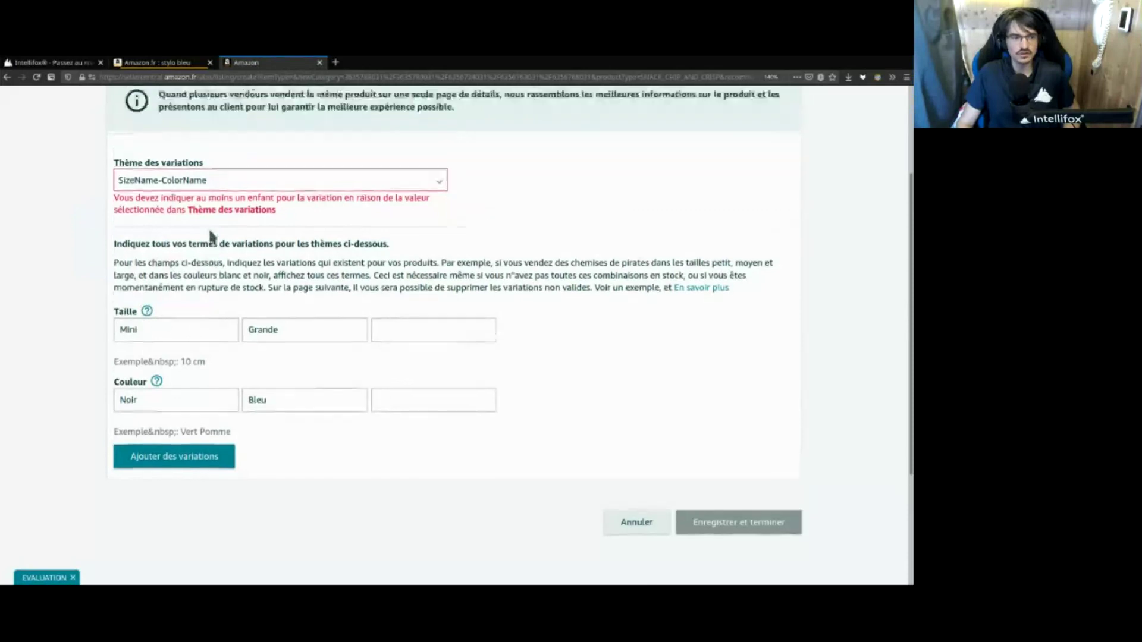
{"action": "scroll", "coordinate": [211, 236], "scroll_direction": "up", "scroll_amount": 2}
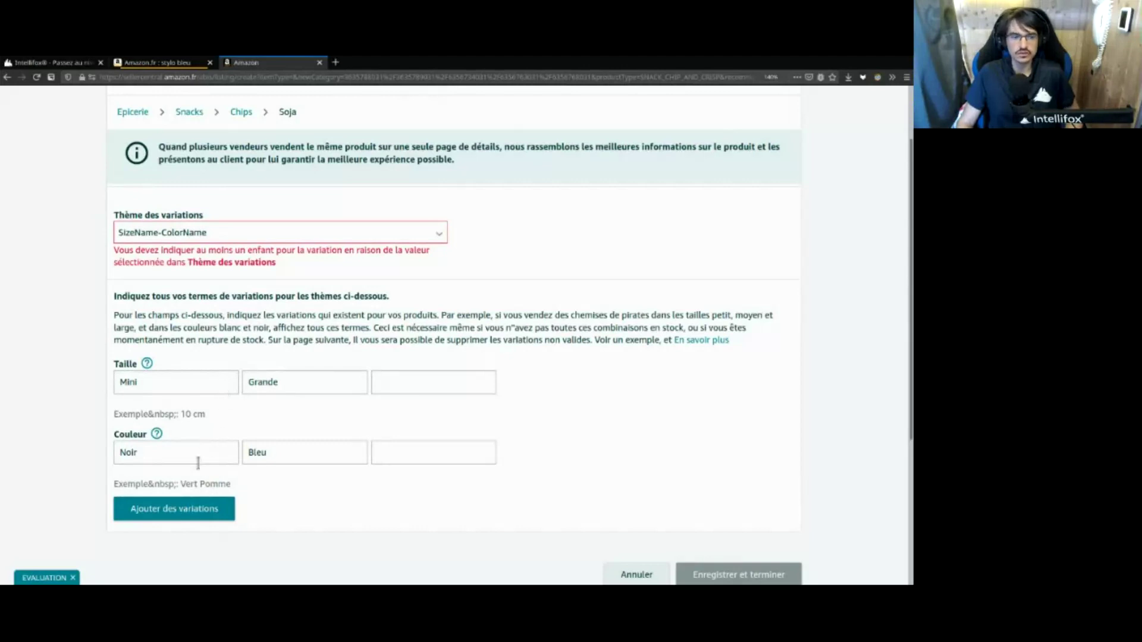
{"action": "left_click", "coordinate": [186, 515]}
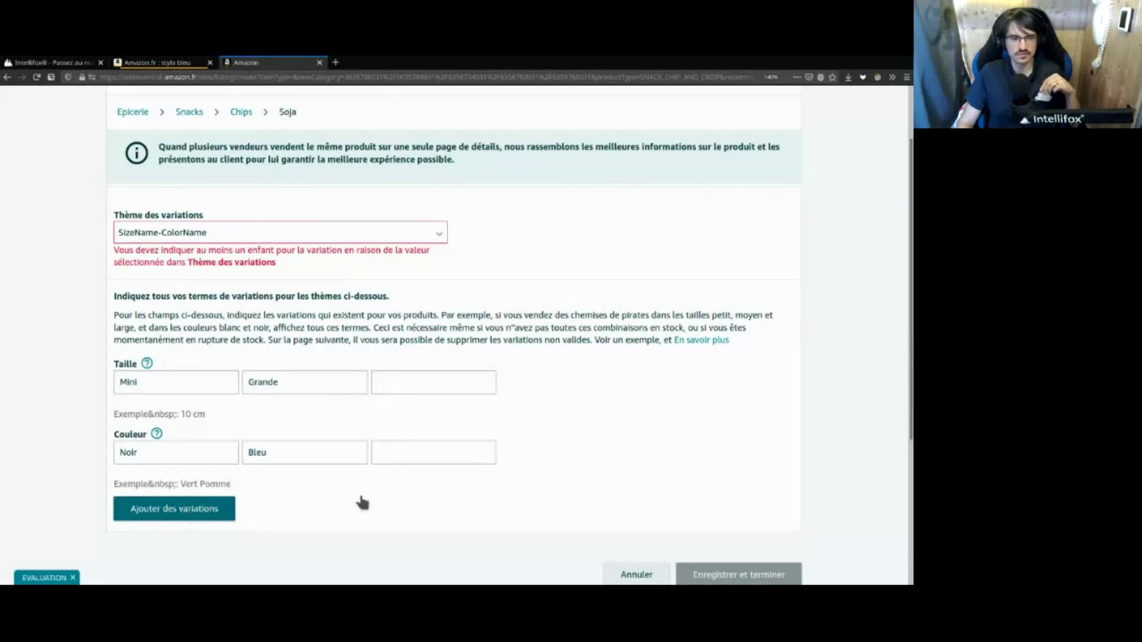
Examine the fields in the table of size and colour variations, finishing in the reference colour field of the Mini Noir variation
{"action": "scroll", "coordinate": [480, 446], "scroll_direction": "down", "scroll_amount": 5}
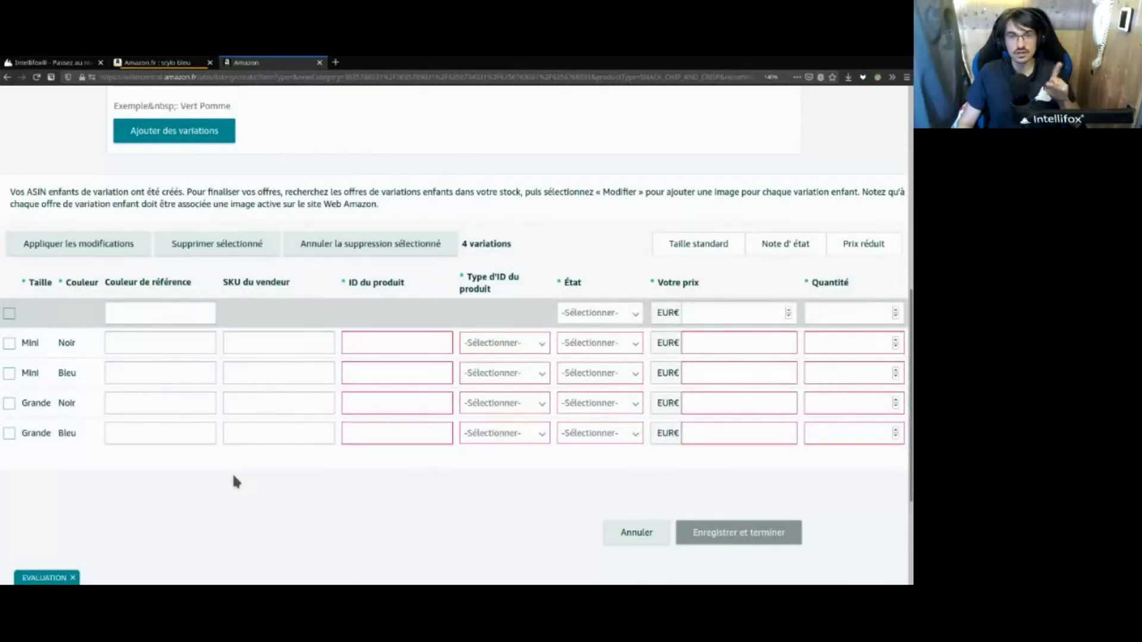
{"action": "scroll", "coordinate": [250, 470], "scroll_direction": "up", "scroll_amount": 7}
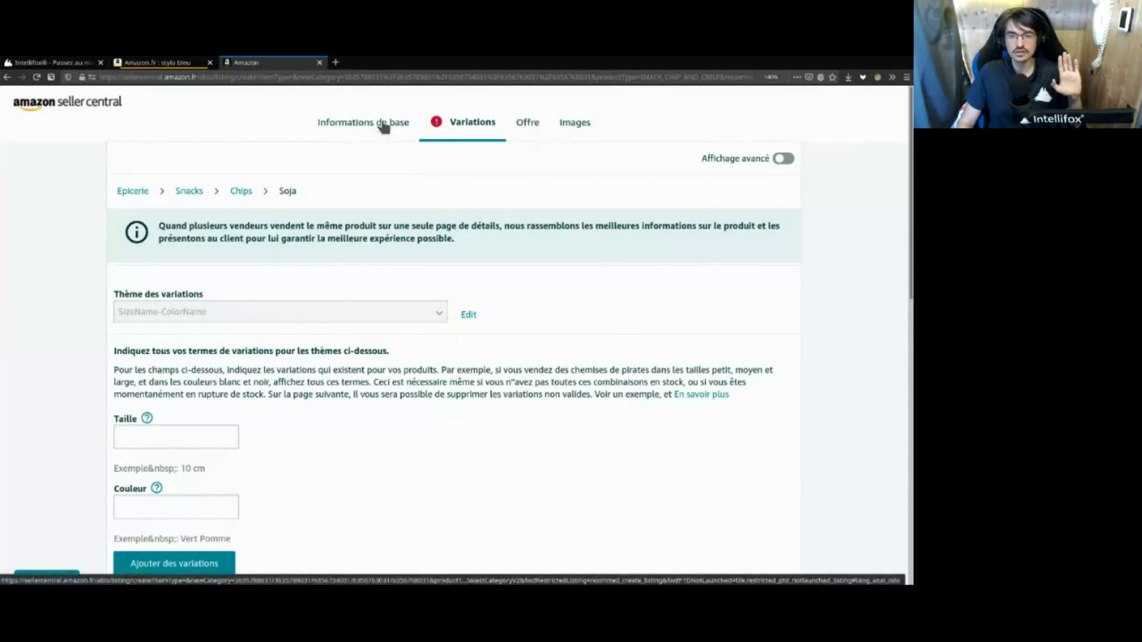
{"action": "scroll", "coordinate": [474, 461], "scroll_direction": "down", "scroll_amount": 3}
{"action": "scroll", "coordinate": [473, 462], "scroll_direction": "down", "scroll_amount": 6}
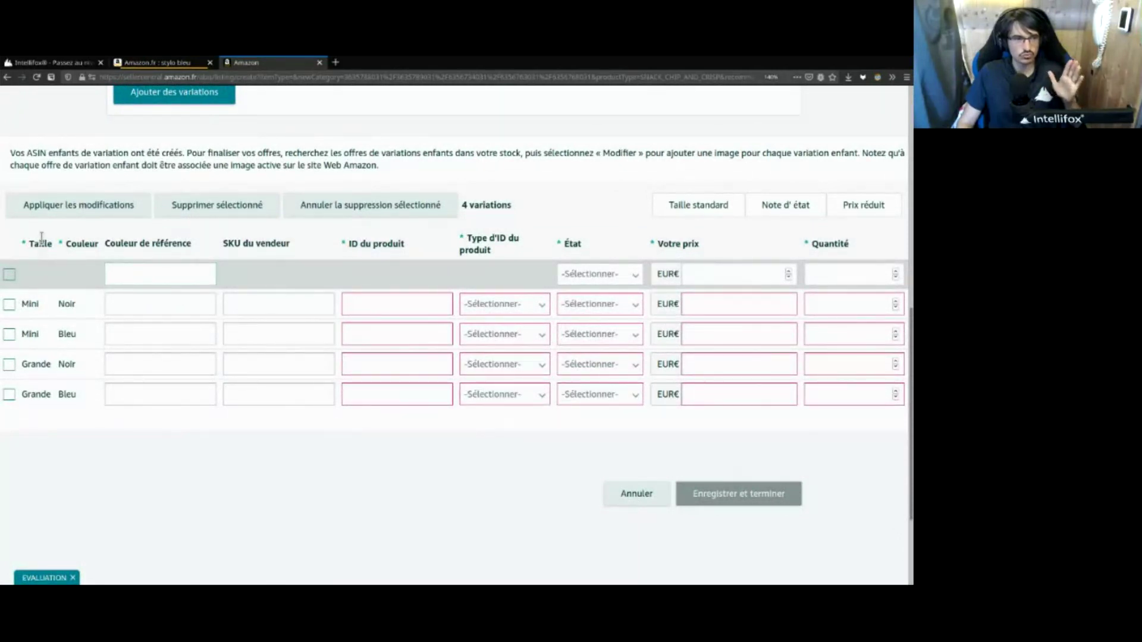
{"action": "scroll", "coordinate": [209, 188], "scroll_direction": "up", "scroll_amount": 2}
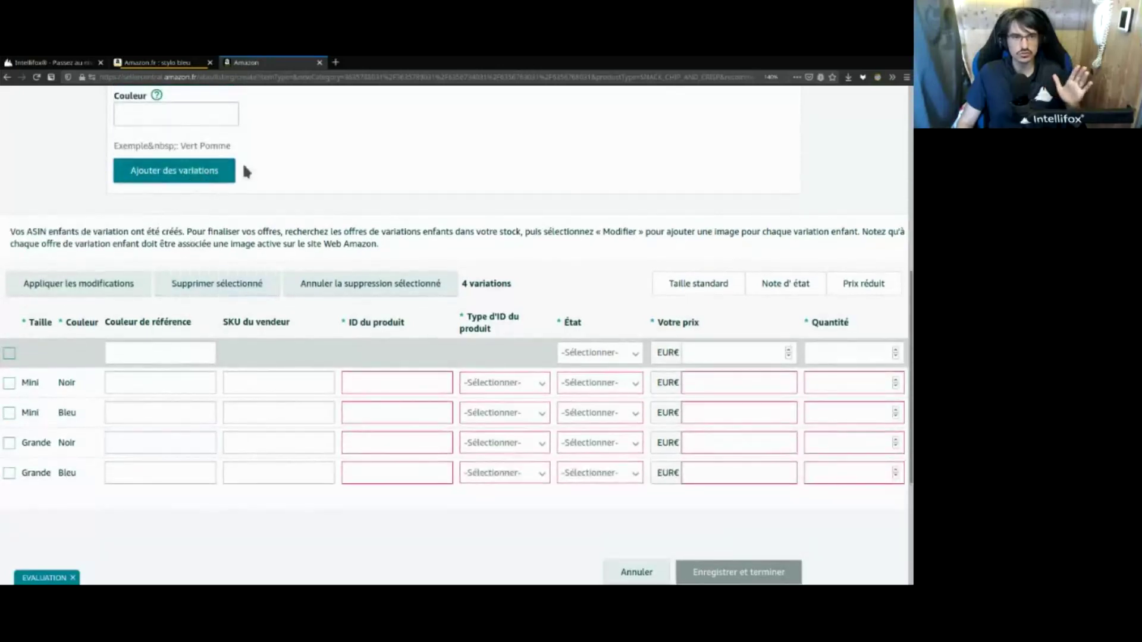
{"action": "scroll", "coordinate": [230, 341], "scroll_direction": "down", "scroll_amount": 2}
{"action": "left_click", "coordinate": [192, 303]}
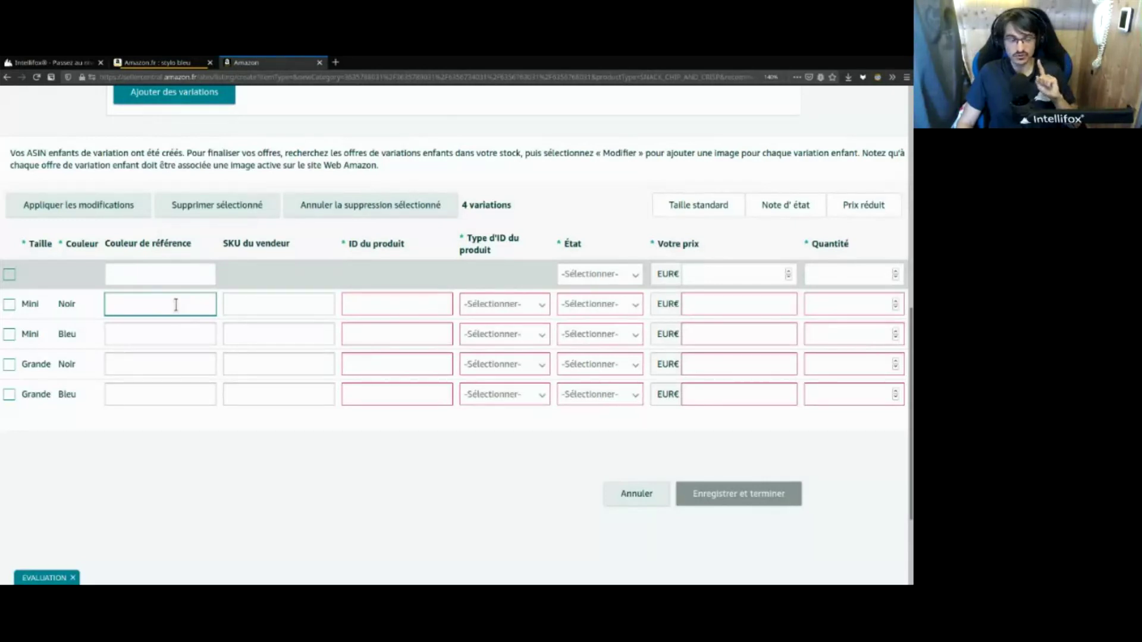
Display the suggested reference colours for the Mini Noir variation
{"action": "left_click", "coordinate": [176, 305]}
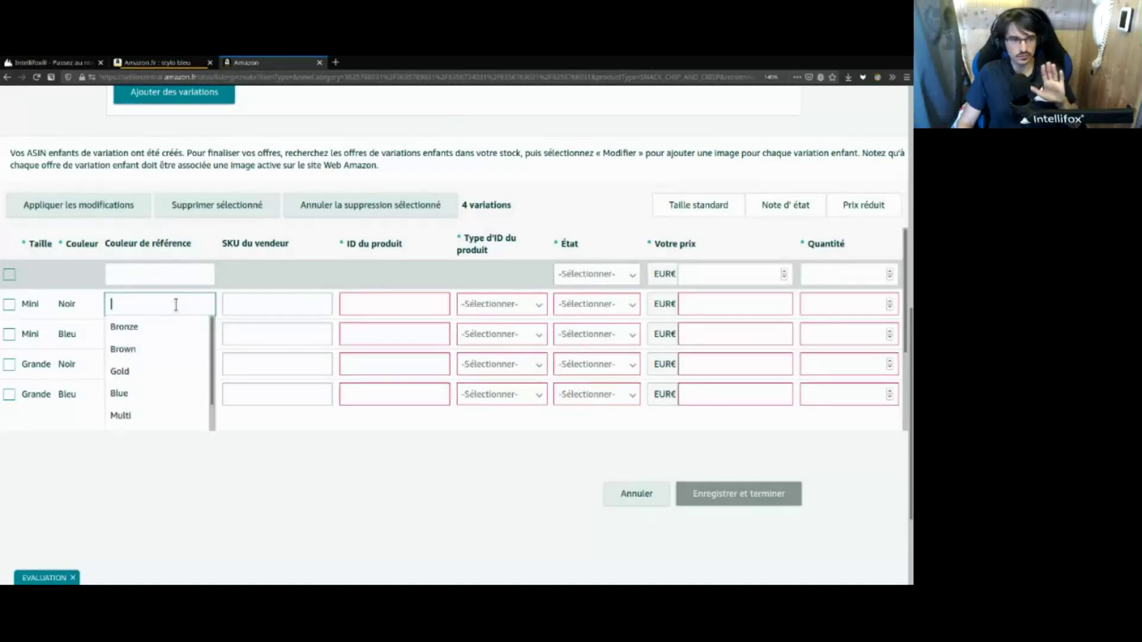
{"action": "left_click", "coordinate": [172, 248]}
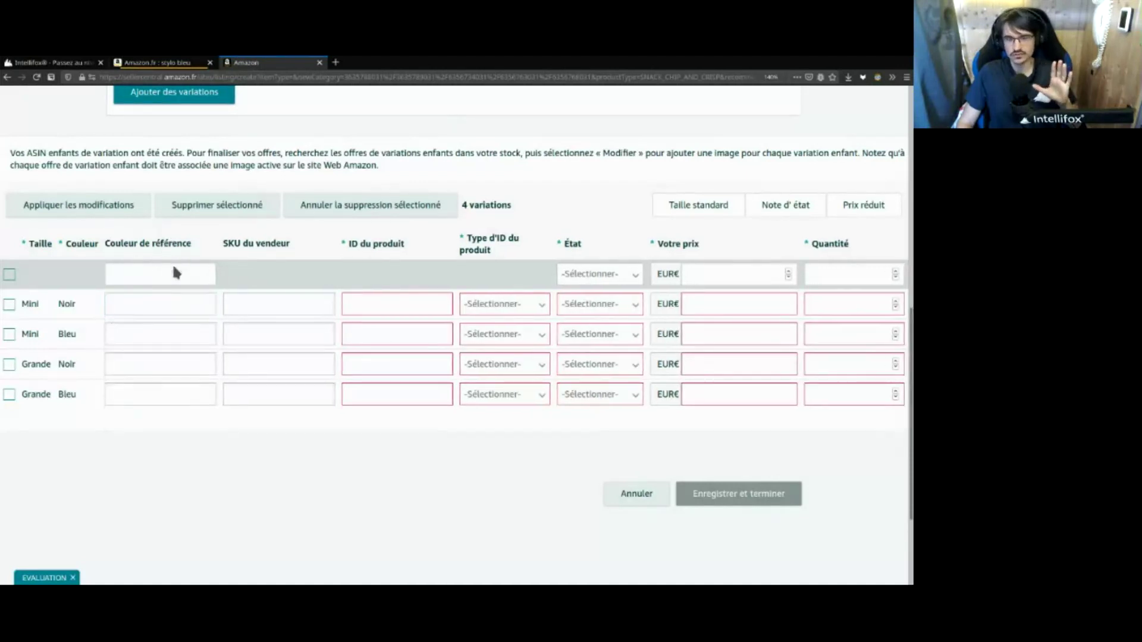
{"action": "left_click", "coordinate": [175, 304]}
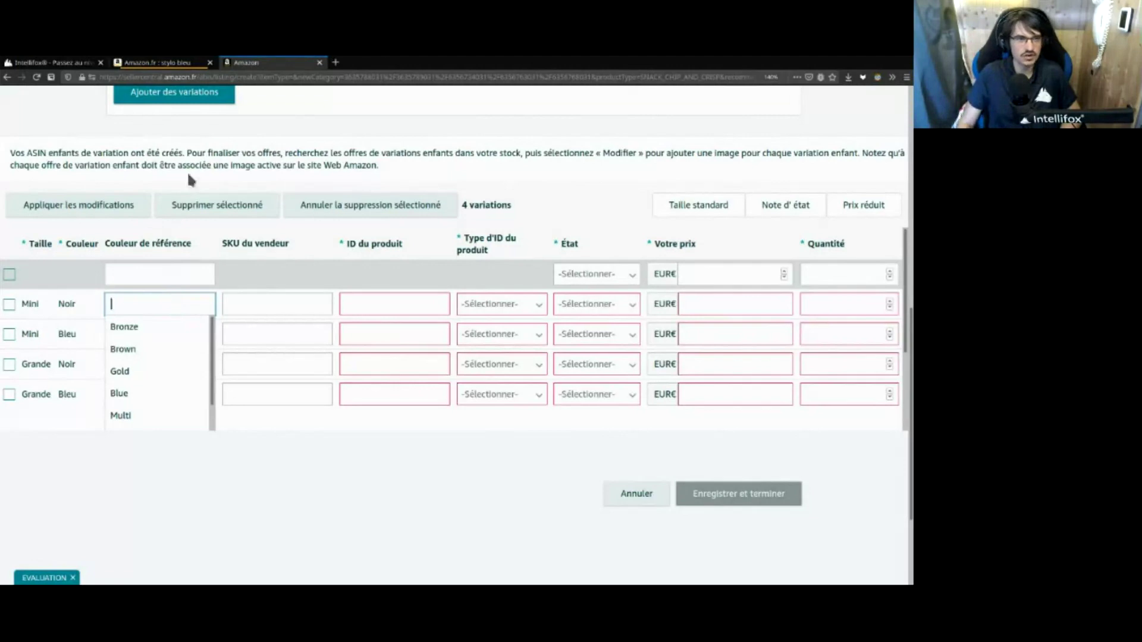
Switch to the Amazon.fr tab, check the filters for the blue pens, and search for "stylo bleu couleur"
{"action": "left_click", "coordinate": [166, 64]}
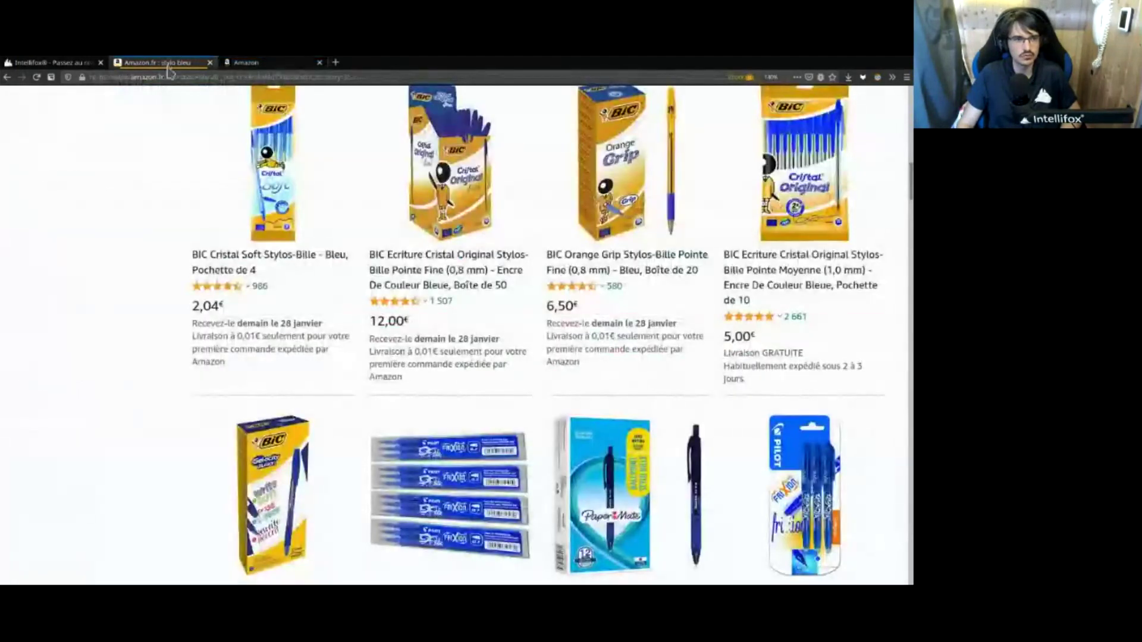
{"action": "scroll", "coordinate": [159, 355], "scroll_direction": "up", "scroll_amount": 10}
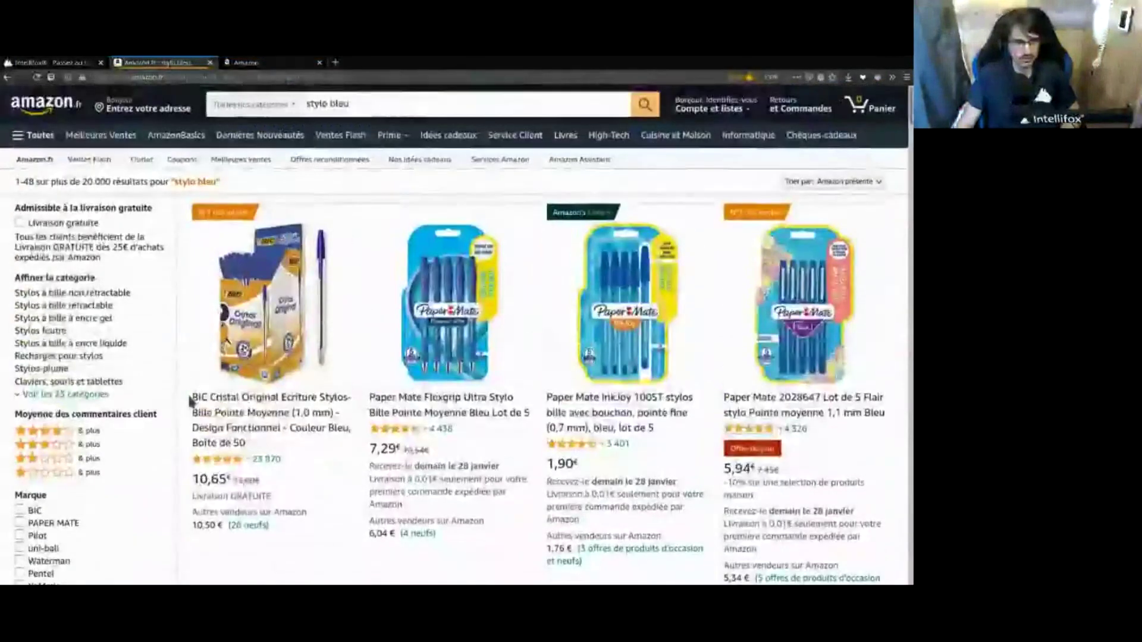
{"action": "scroll", "coordinate": [46, 137], "scroll_direction": "down", "scroll_amount": 5}
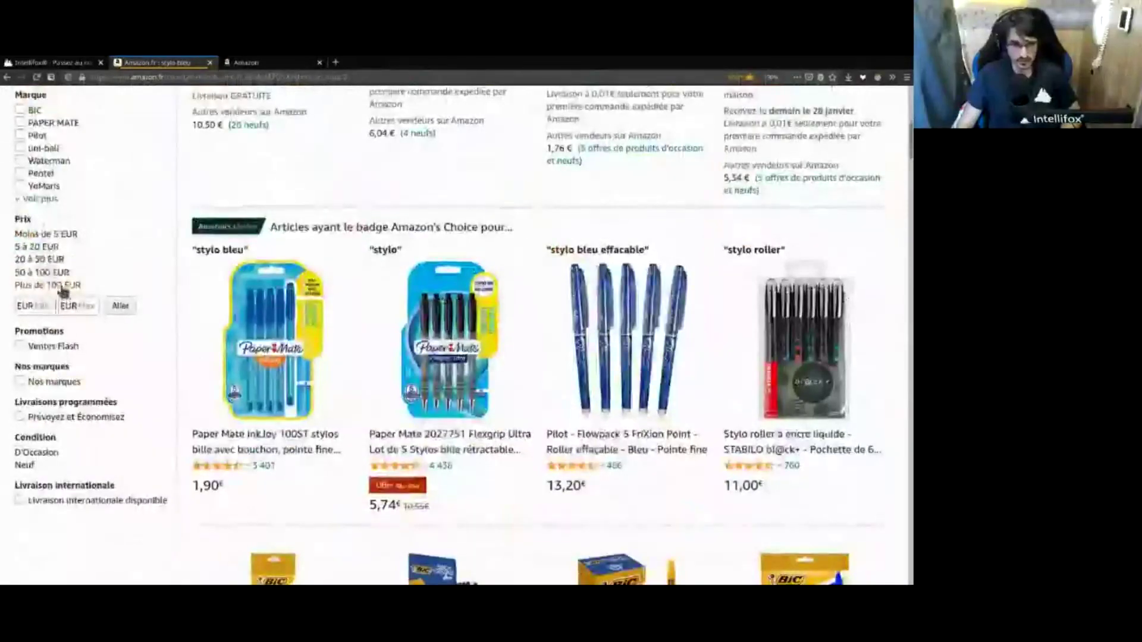
{"action": "scroll", "coordinate": [63, 286], "scroll_direction": "up", "scroll_amount": 7}
{"action": "left_click", "coordinate": [390, 106]}
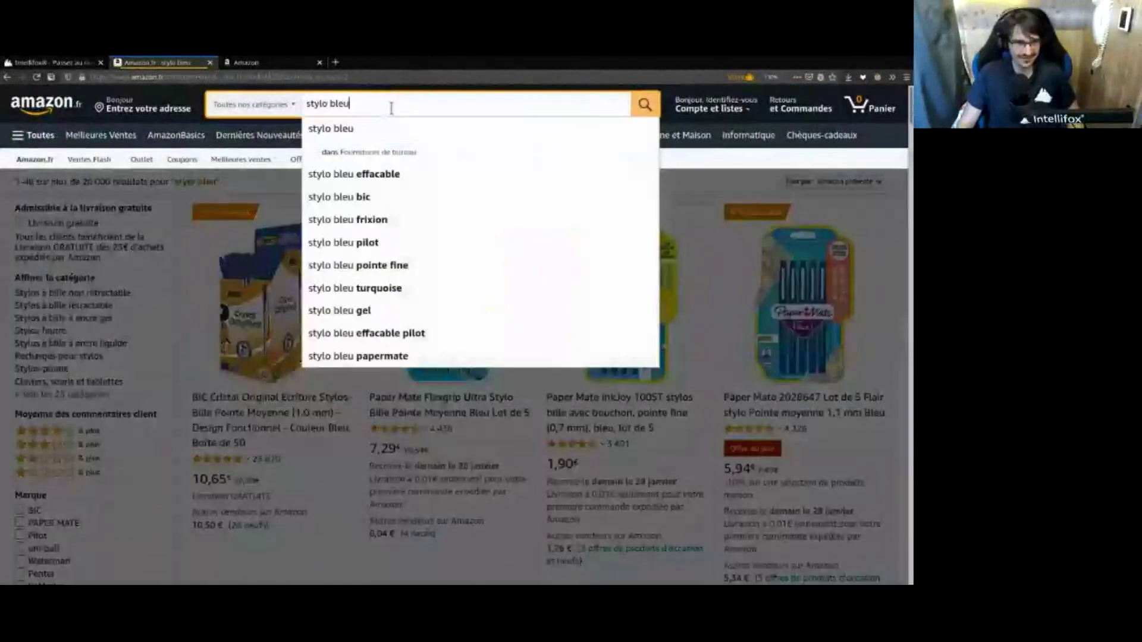
{"action": "type", "text": "vertical"}
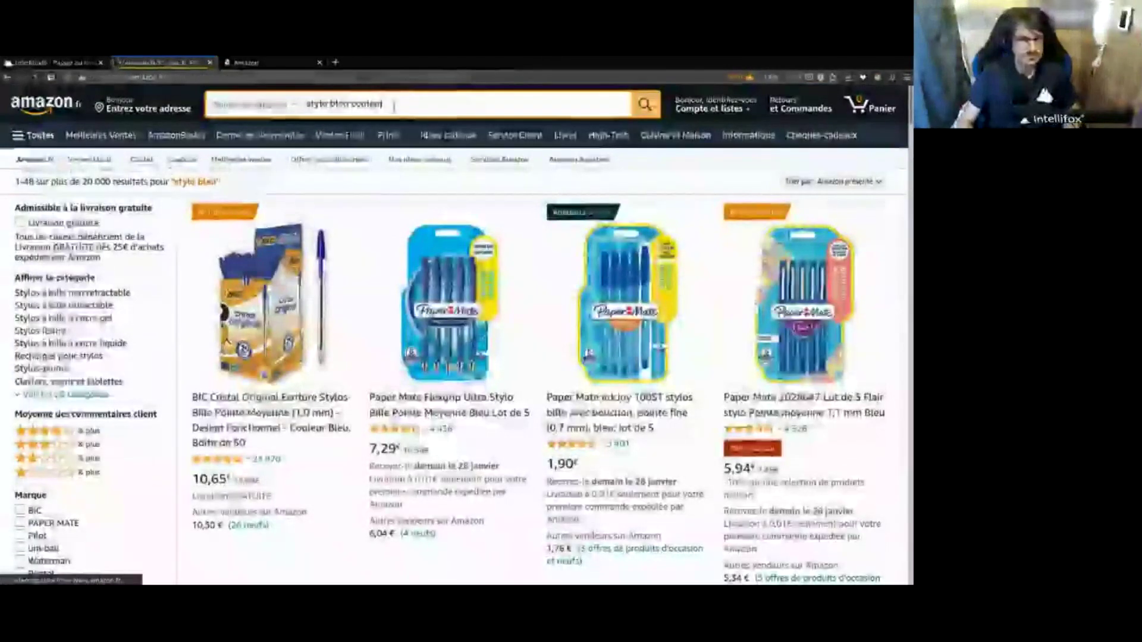
{"action": "scroll", "coordinate": [143, 446], "scroll_direction": "down", "scroll_amount": 5}
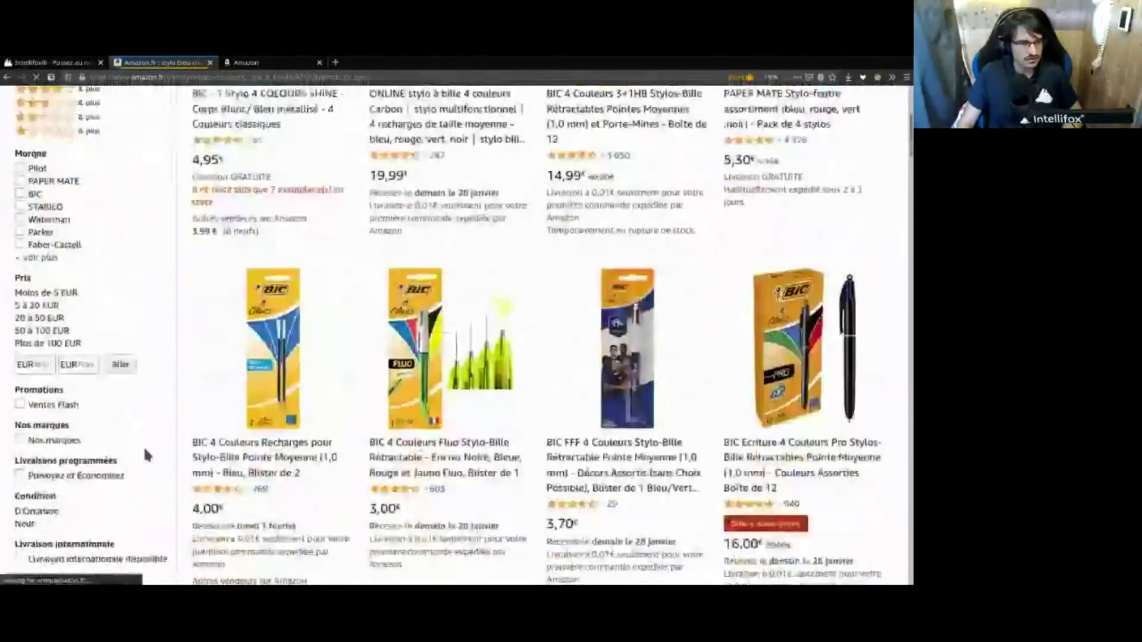
{"action": "scroll", "coordinate": [142, 444], "scroll_direction": "up", "scroll_amount": 4}
{"action": "scroll", "coordinate": [55, 385], "scroll_direction": "up", "scroll_amount": 1}
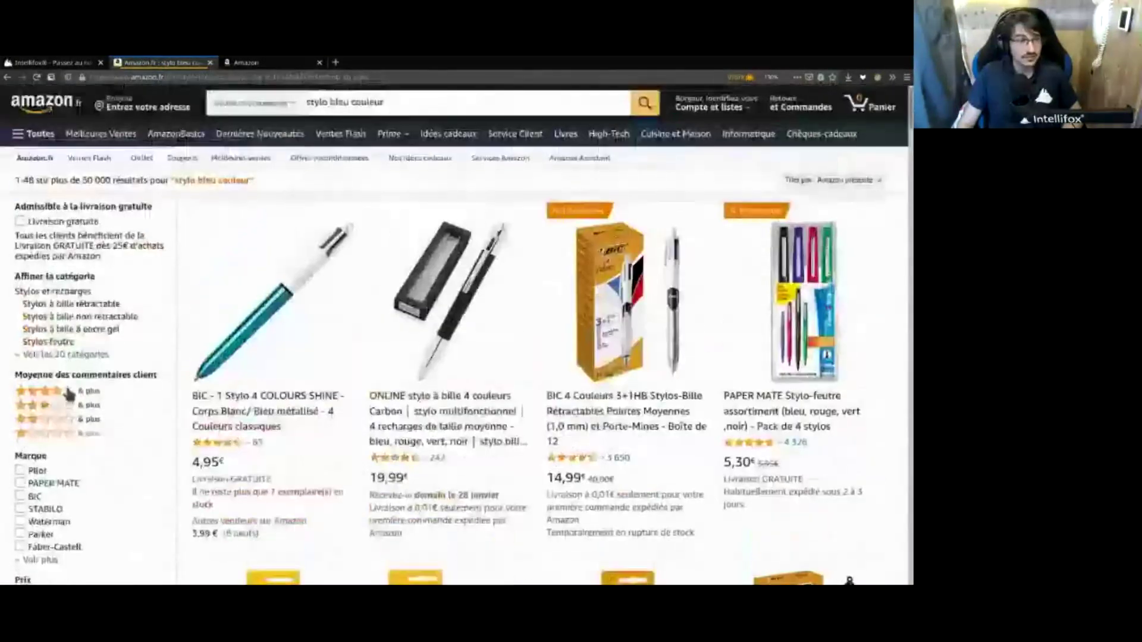
Add bic to the product search and look through the results for "stylo bleu couleur bic"
{"action": "left_click", "coordinate": [411, 106]}
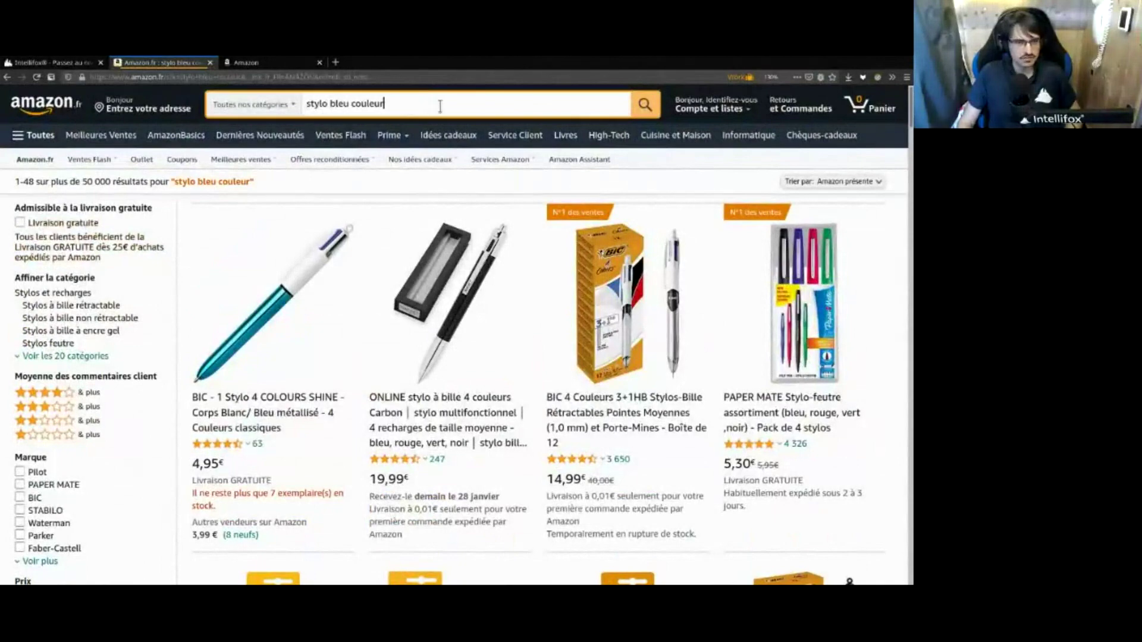
{"action": "type", "text": "bic"}
{"action": "key", "text": "Return"}
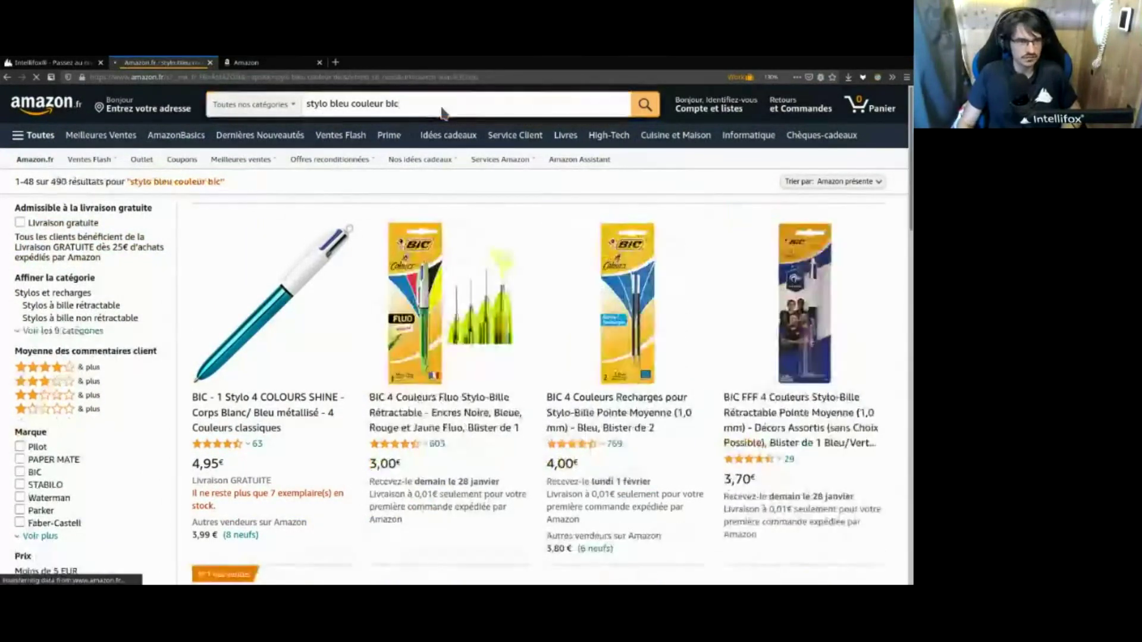
{"action": "scroll", "coordinate": [202, 396], "scroll_direction": "down", "scroll_amount": 5}
{"action": "scroll", "coordinate": [201, 397], "scroll_direction": "up", "scroll_amount": 4}
{"action": "scroll", "coordinate": [202, 395], "scroll_direction": "up", "scroll_amount": 1}
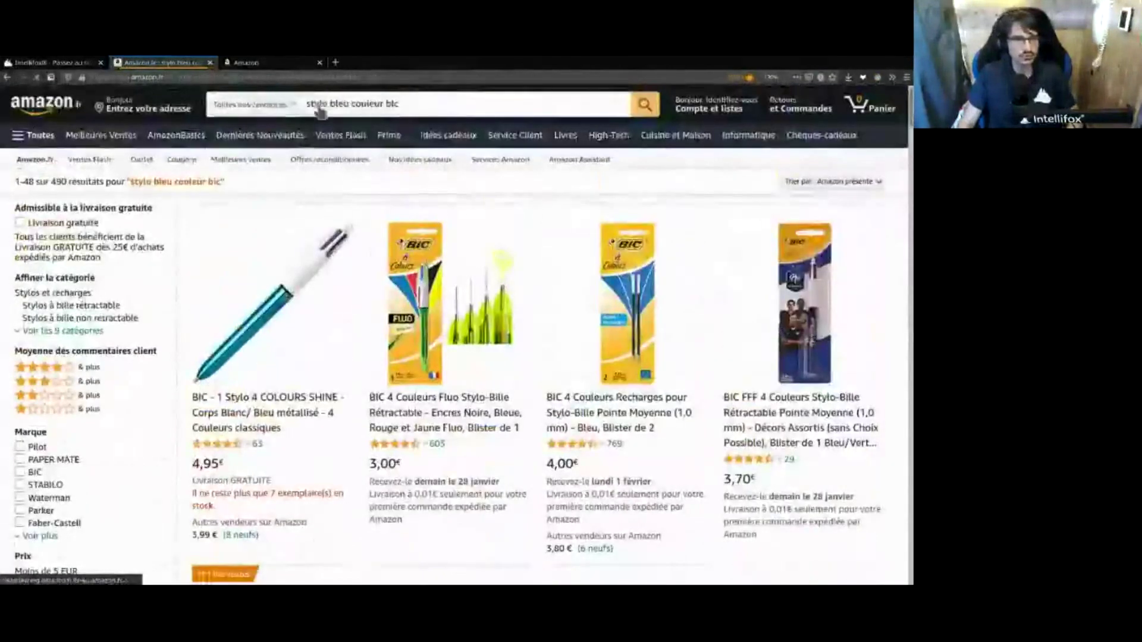
Shorten the product search to "stylo couleur bic" and examine the results and the available filters
{"action": "double_click", "coordinate": [341, 106]}
{"action": "key", "text": "BackSpace"}
{"action": "key", "text": "Return"}
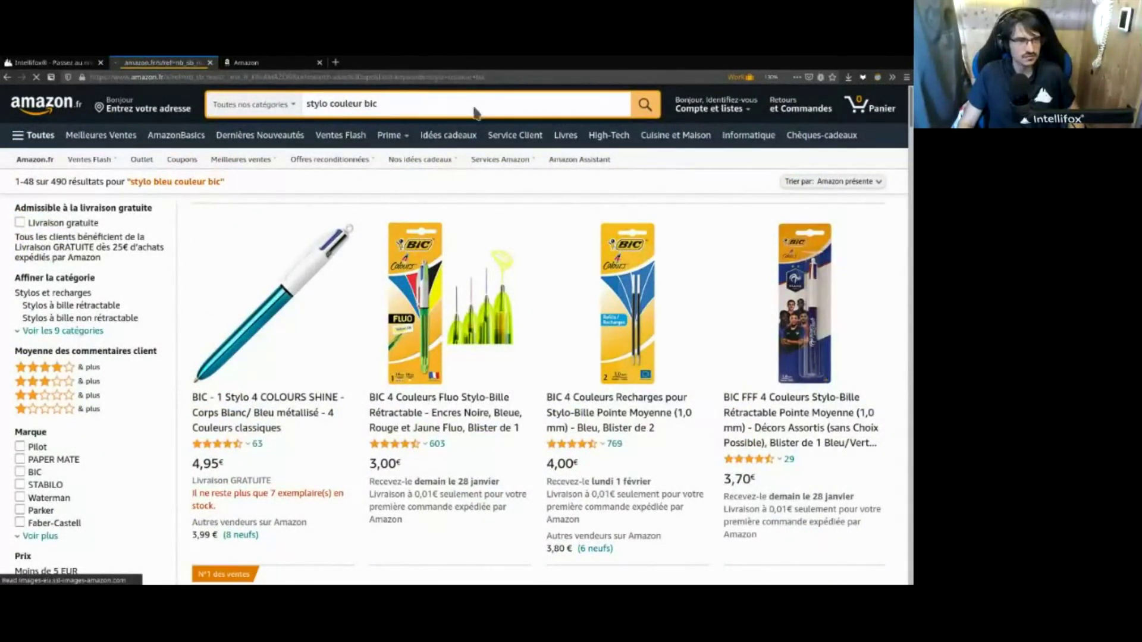
{"action": "scroll", "coordinate": [184, 384], "scroll_direction": "down", "scroll_amount": 4}
{"action": "scroll", "coordinate": [184, 392], "scroll_direction": "down", "scroll_amount": 4}
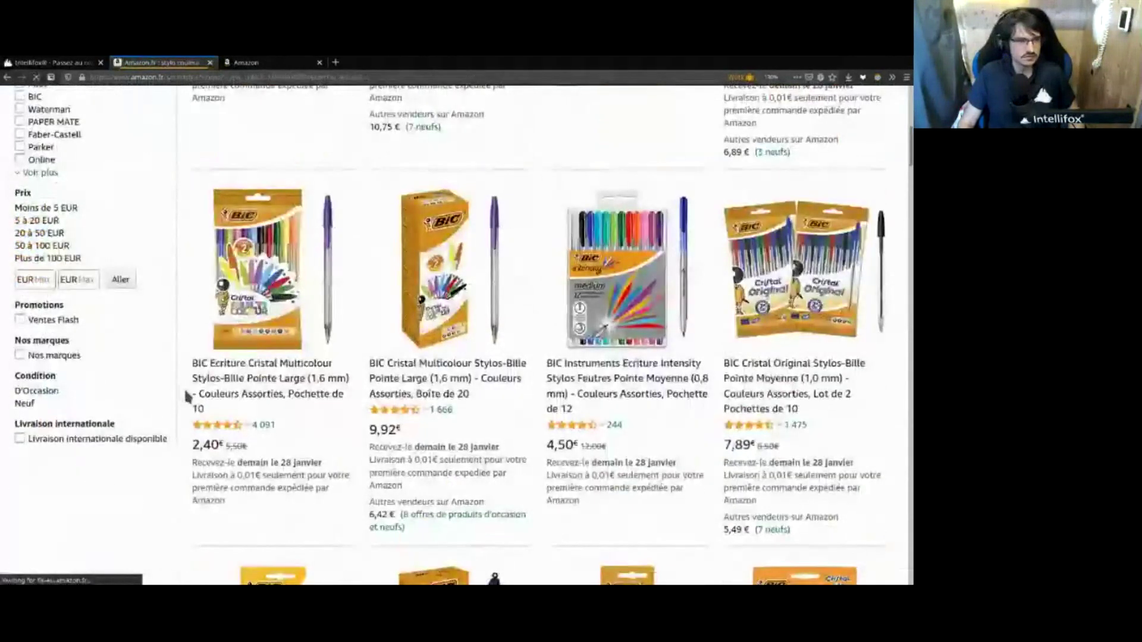
{"action": "scroll", "coordinate": [185, 395], "scroll_direction": "up", "scroll_amount": 8}
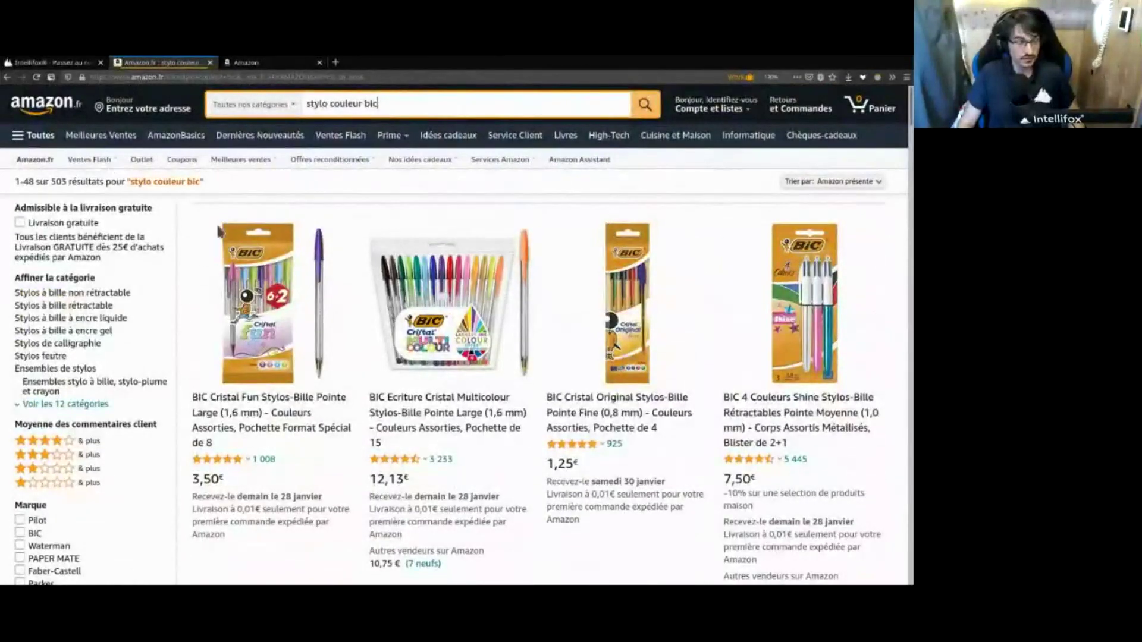
{"action": "left_click", "coordinate": [396, 107]}
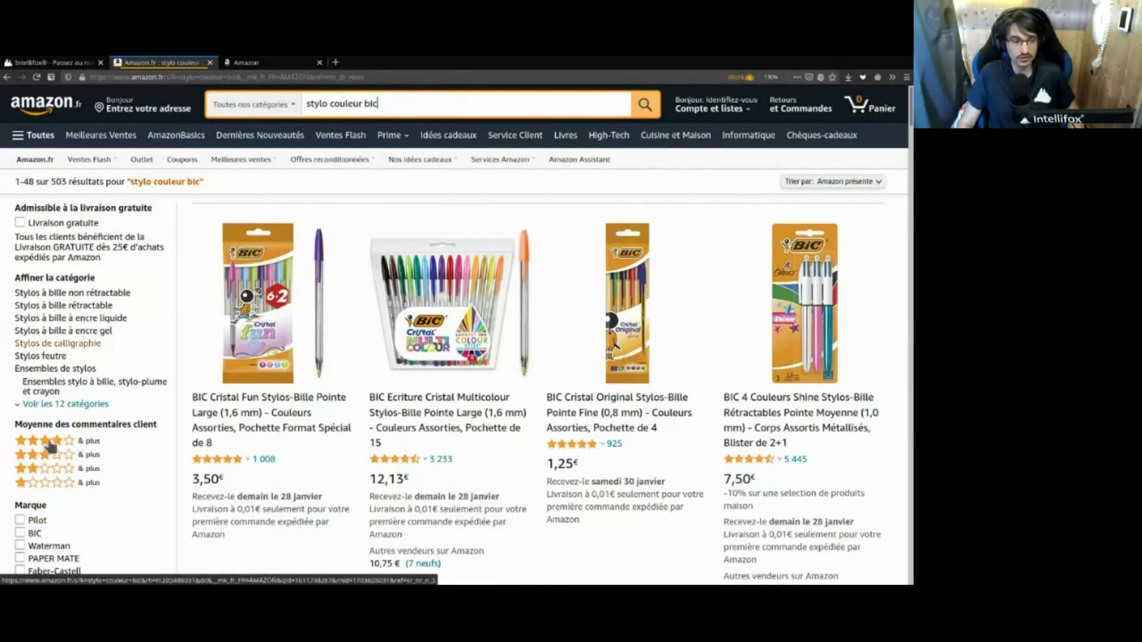
{"action": "scroll", "coordinate": [113, 404], "scroll_direction": "down", "scroll_amount": 2}
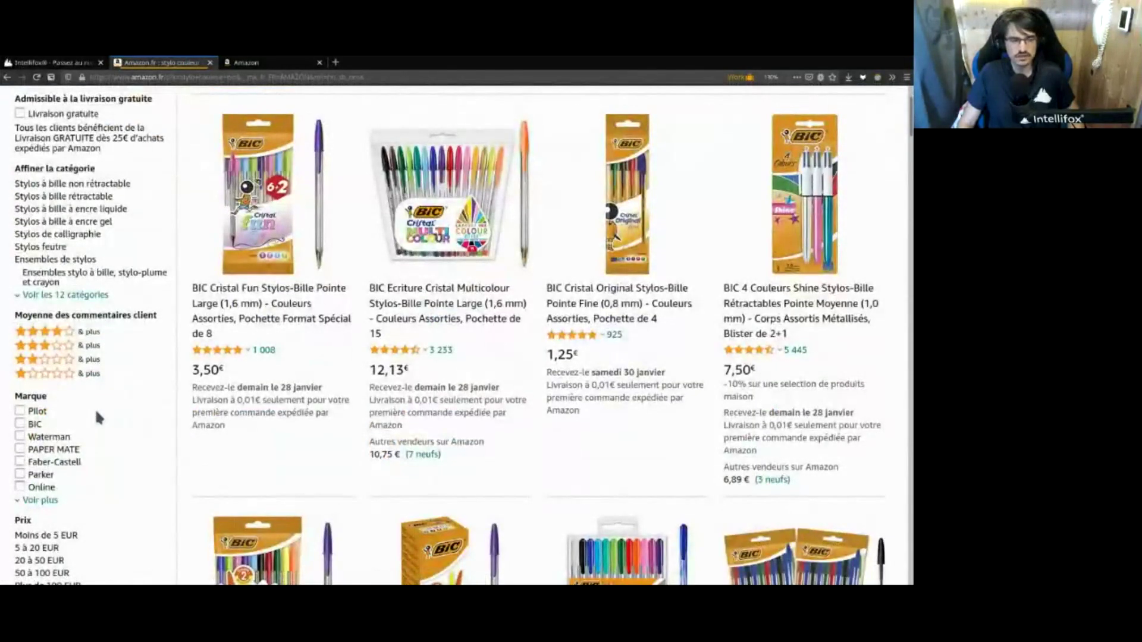
{"action": "scroll", "coordinate": [219, 387], "scroll_direction": "up", "scroll_amount": 2}
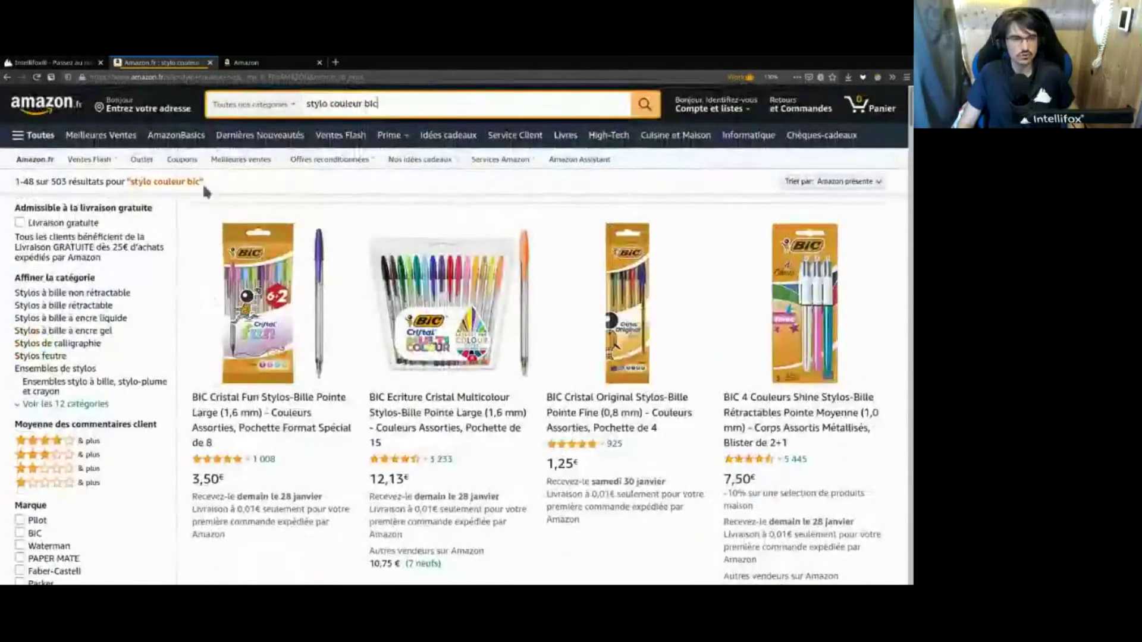
Return to the Seller Central listing, try noir as the Mini Noir variation's reference colour, and replace it with the suggested Black
{"action": "left_click", "coordinate": [250, 65]}
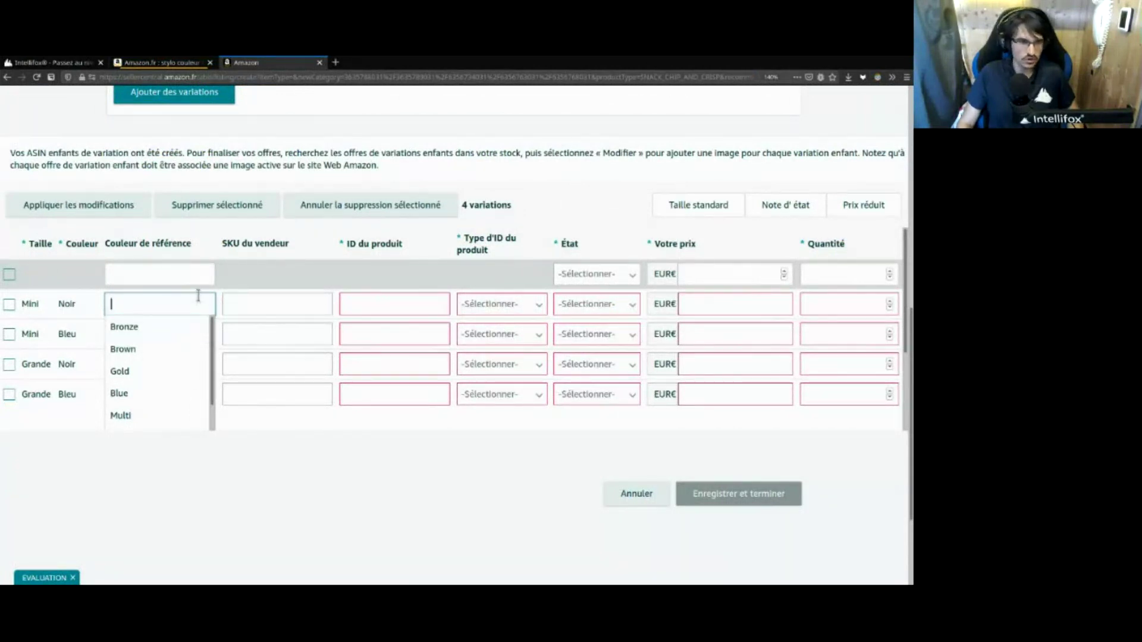
{"action": "left_click", "coordinate": [241, 290]}
{"action": "left_click", "coordinate": [139, 303]}
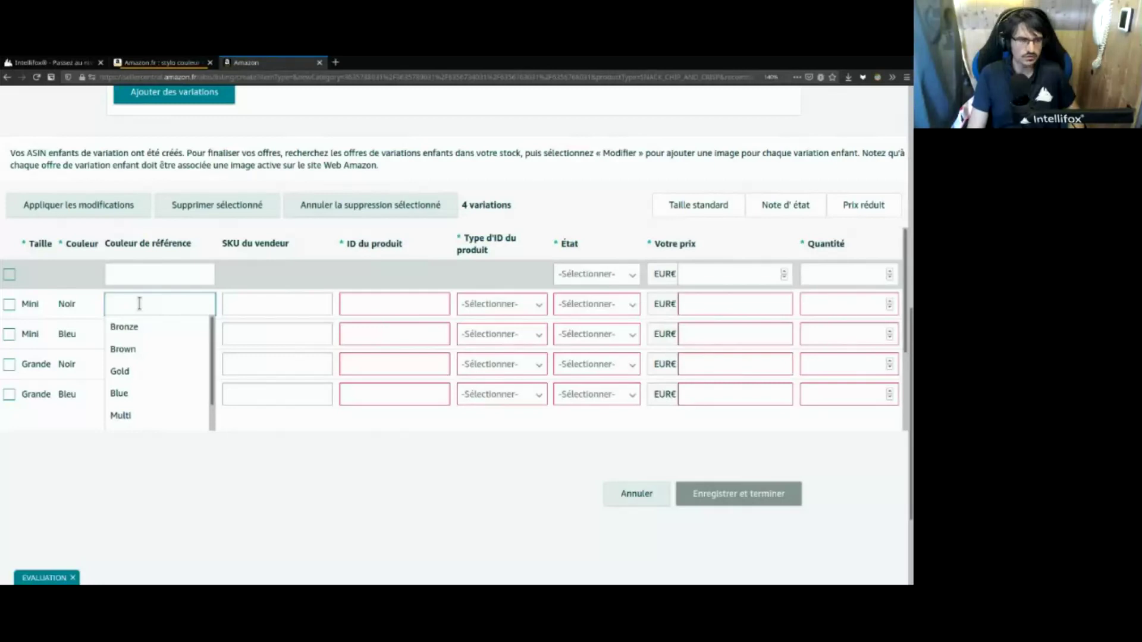
{"action": "type", "text": "noir"}
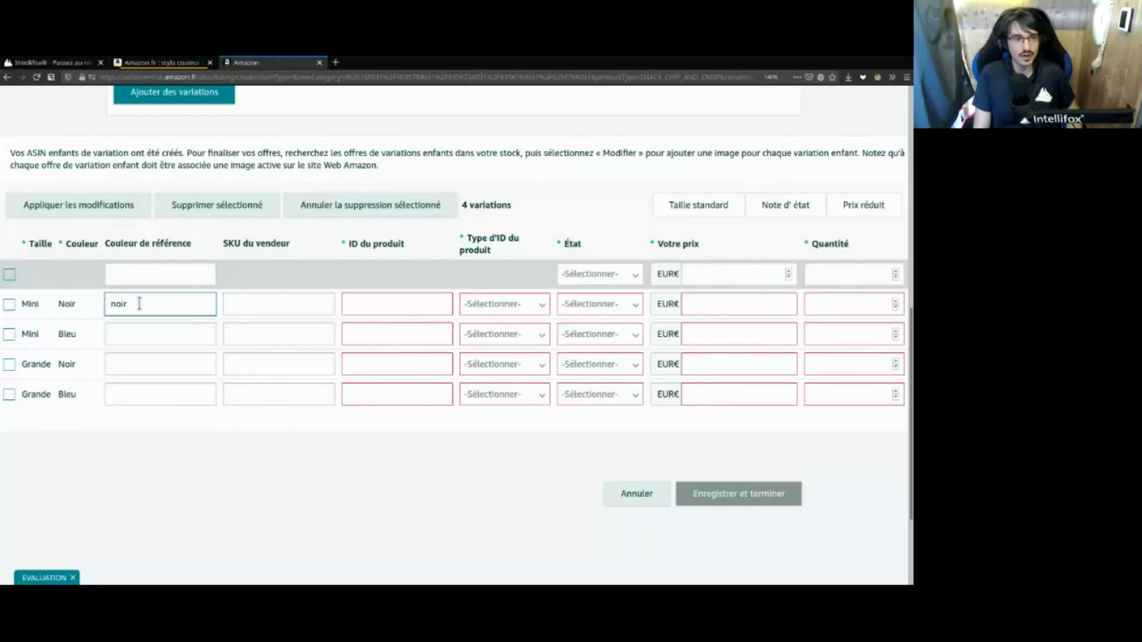
{"action": "key", "text": "BackSpace"}
{"action": "key", "text": "BackSpace"}
{"action": "key", "text": "BackSpace"}
{"action": "key", "text": "BackSpace"}
{"action": "type", "text": "Blac"}
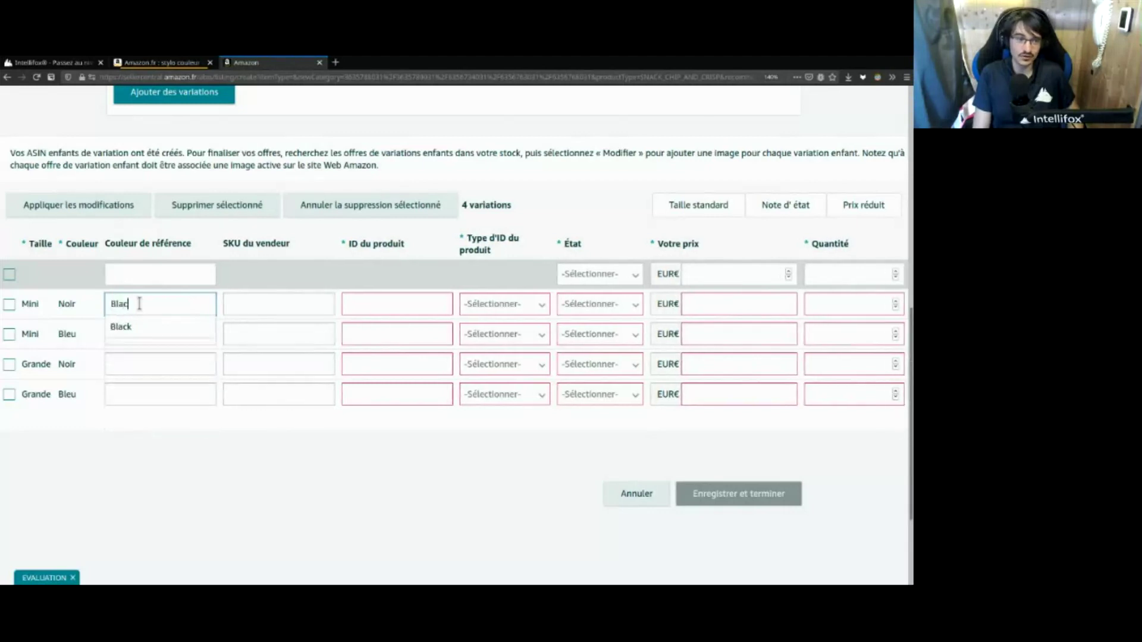
{"action": "left_click", "coordinate": [132, 328]}
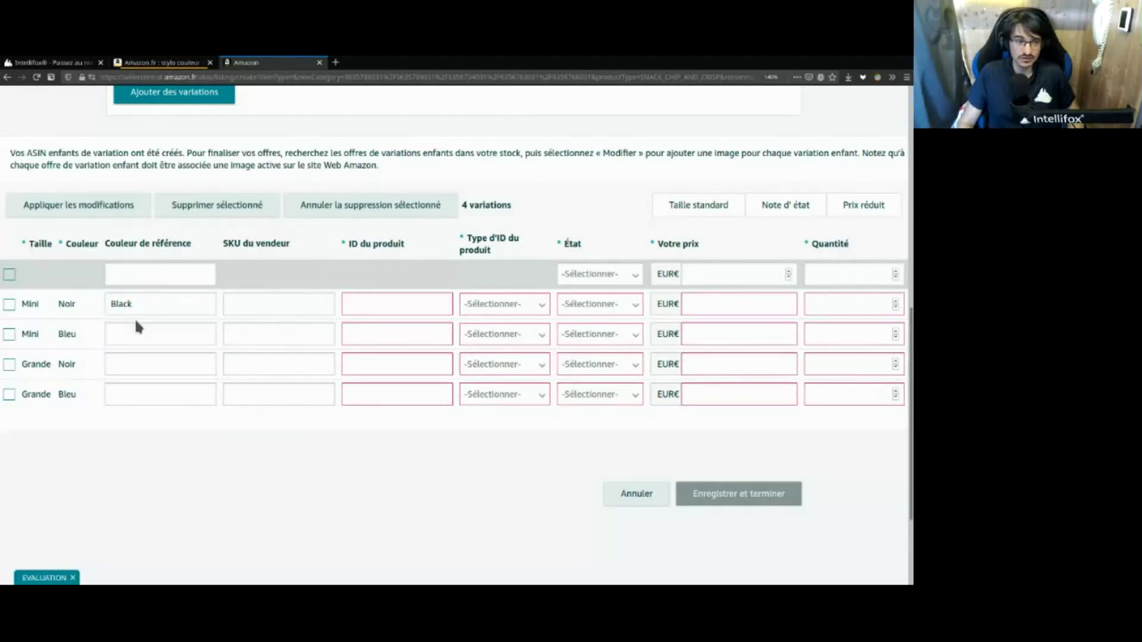
Set the reference colour to Blue for Mini Bleu and Grande Bleu, and to Black for Grande Noir
{"action": "left_click", "coordinate": [147, 334]}
{"action": "type", "text": "Blue"}
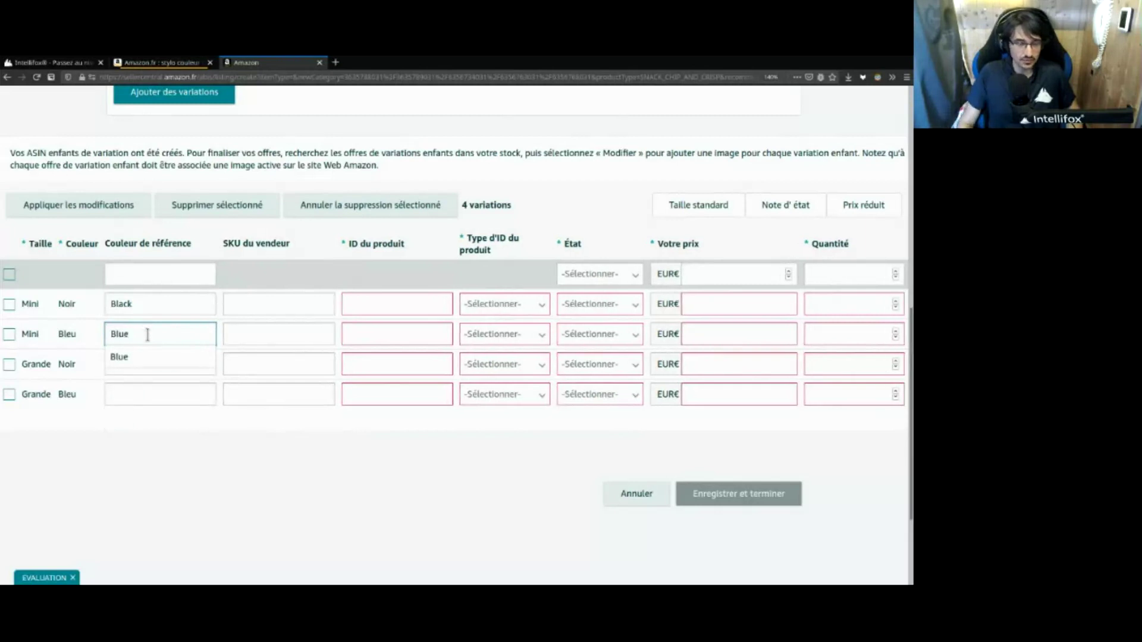
{"action": "left_click", "coordinate": [152, 357]}
{"action": "left_click", "coordinate": [152, 361]}
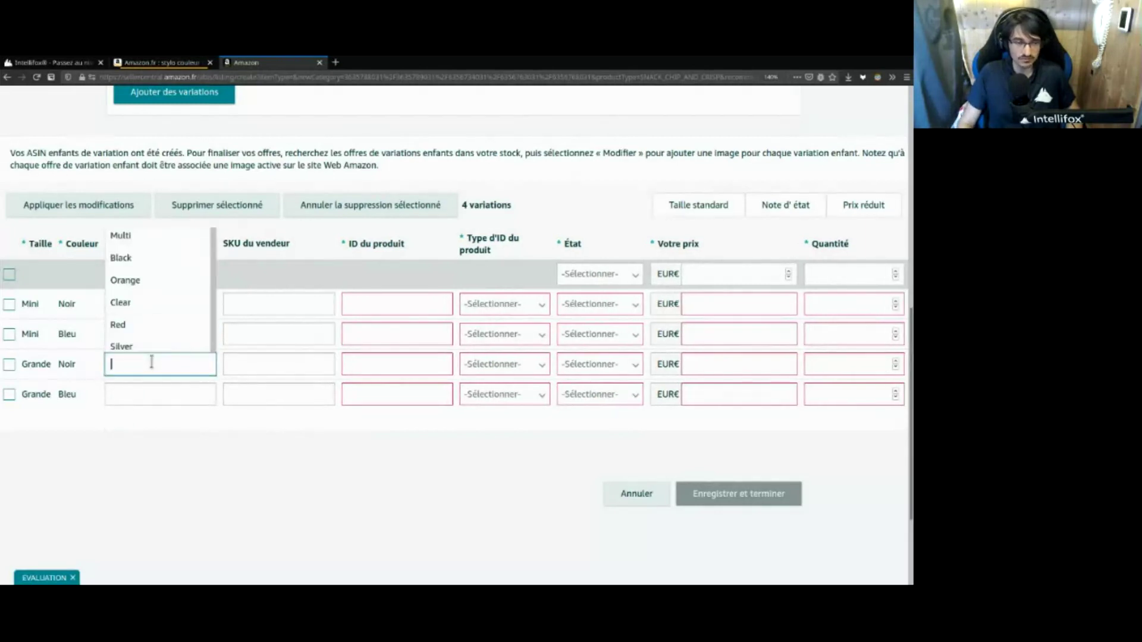
{"action": "type", "text": "Black"}
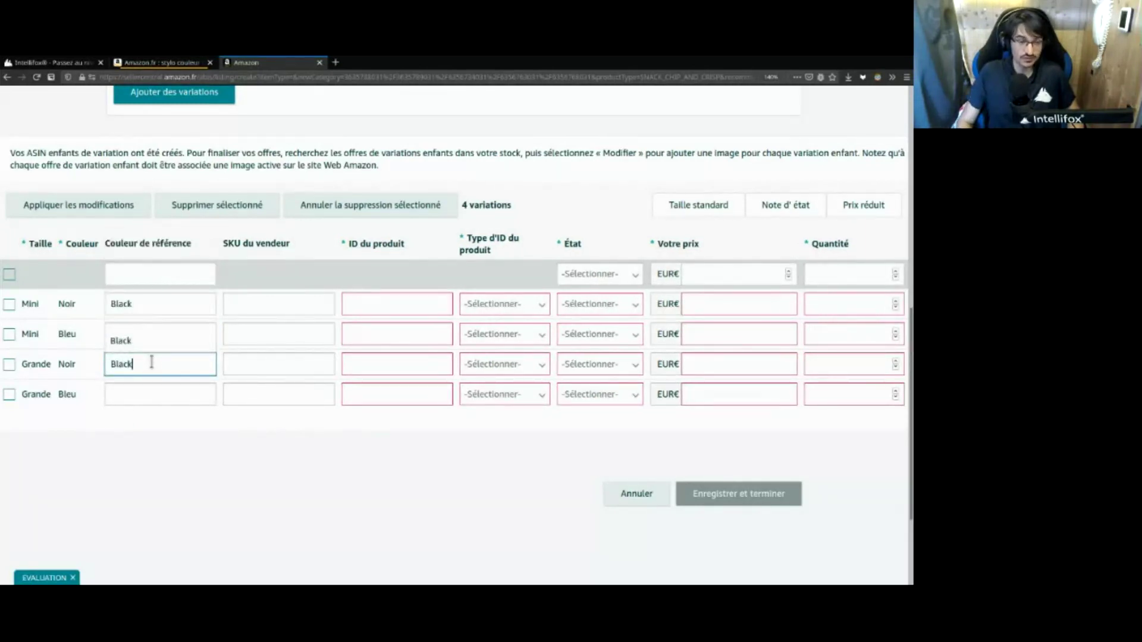
{"action": "left_click", "coordinate": [153, 345]}
{"action": "left_click", "coordinate": [153, 393]}
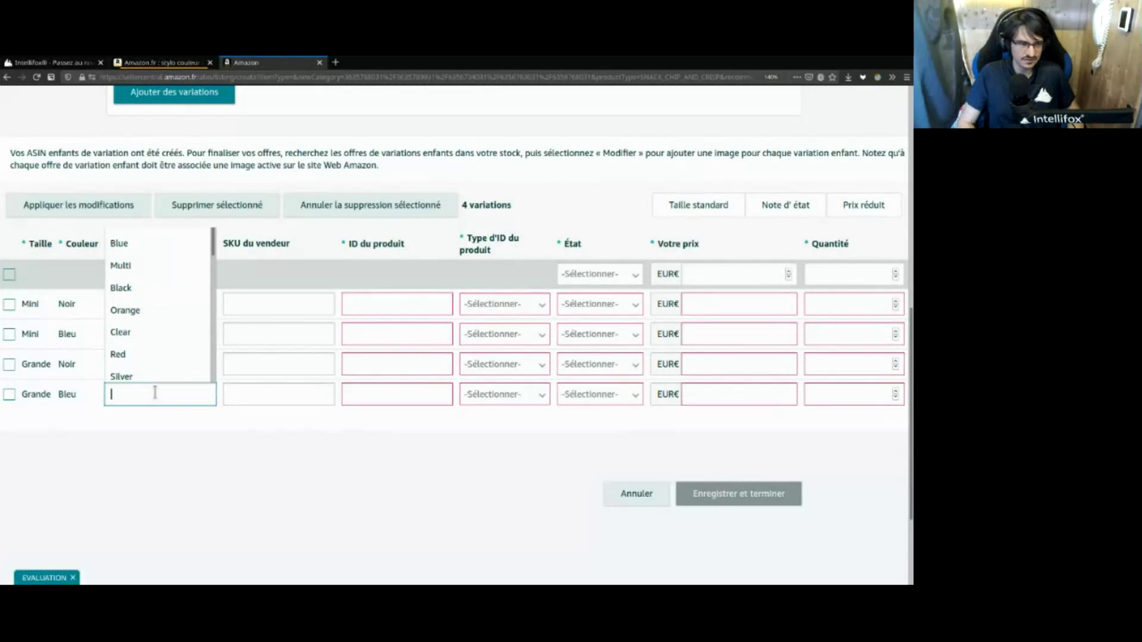
{"action": "type", "text": "Blue"}
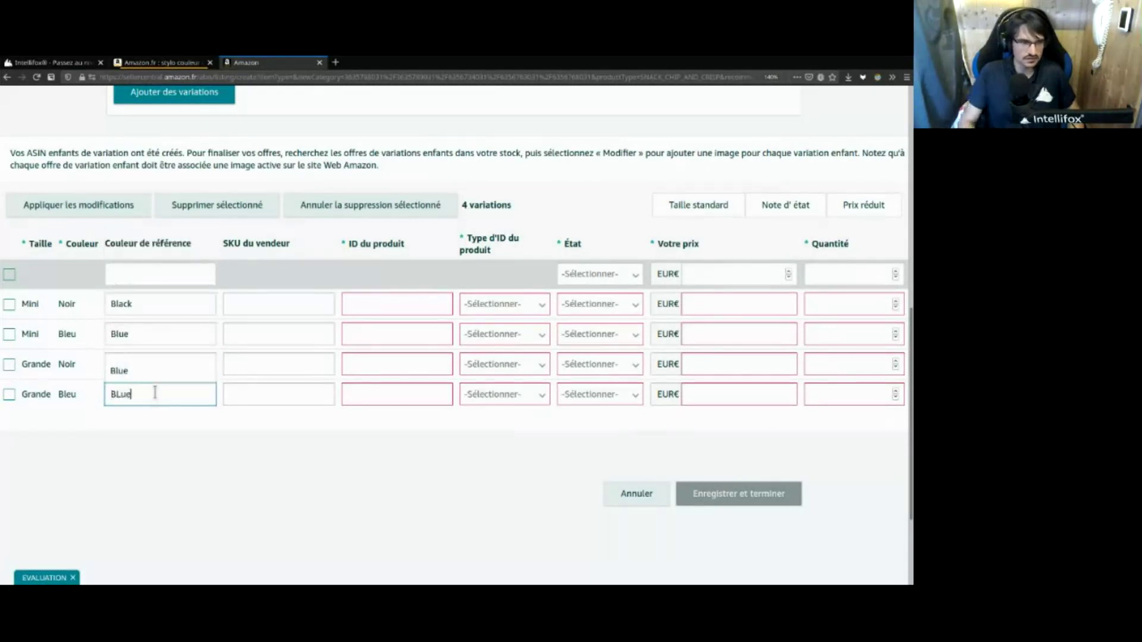
{"action": "left_click", "coordinate": [138, 374]}
Enter STYLO_MINI_NOIR as the seller SKU of the Mini Noir variation and move on to its product ID
{"action": "left_click", "coordinate": [316, 310]}
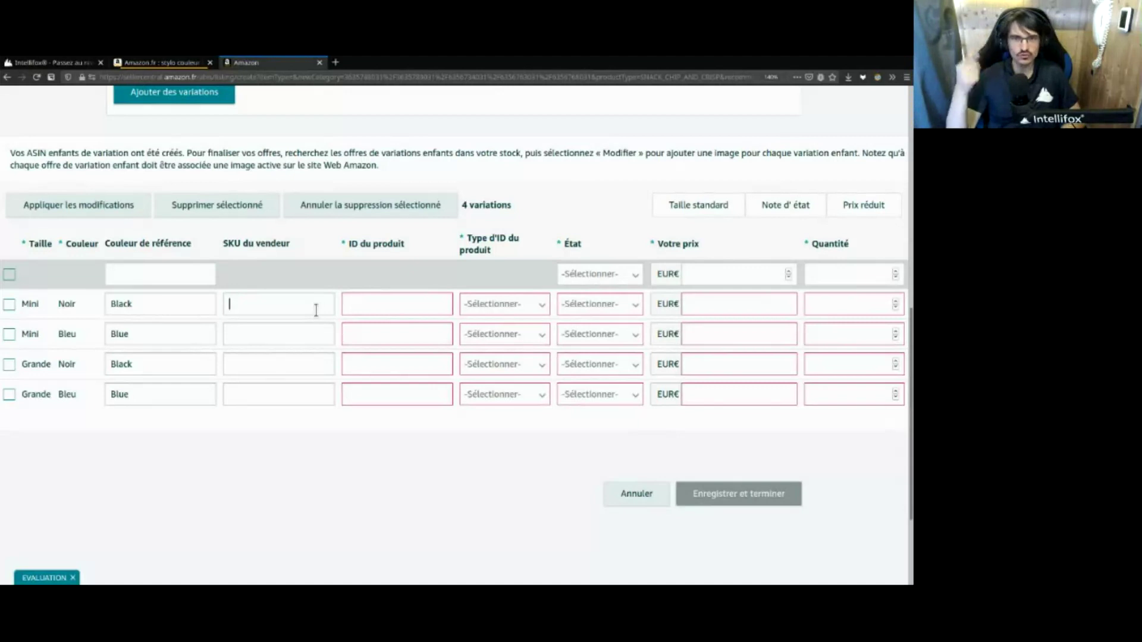
{"action": "type", "text": "S"}
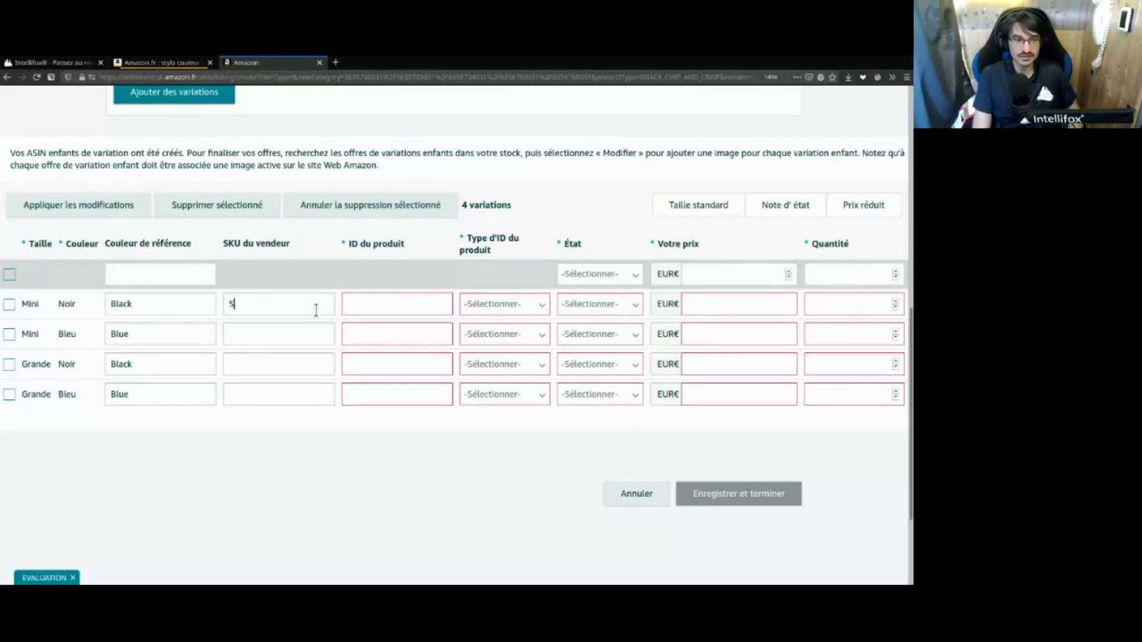
{"action": "type", "text": "TYLO"}
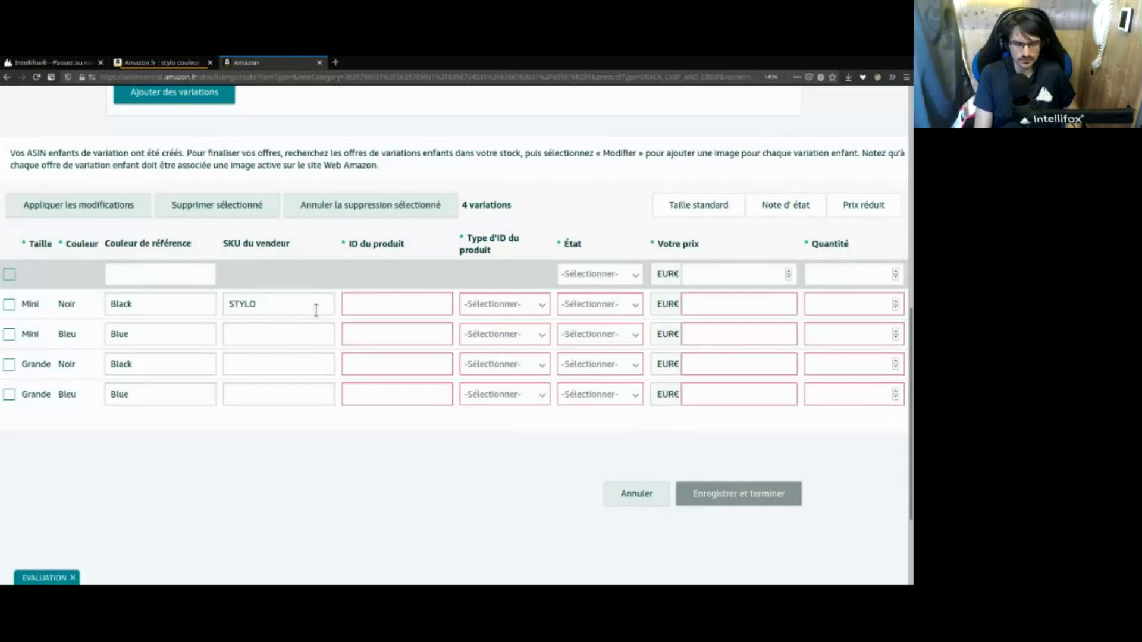
{"action": "type", "text": "_"}
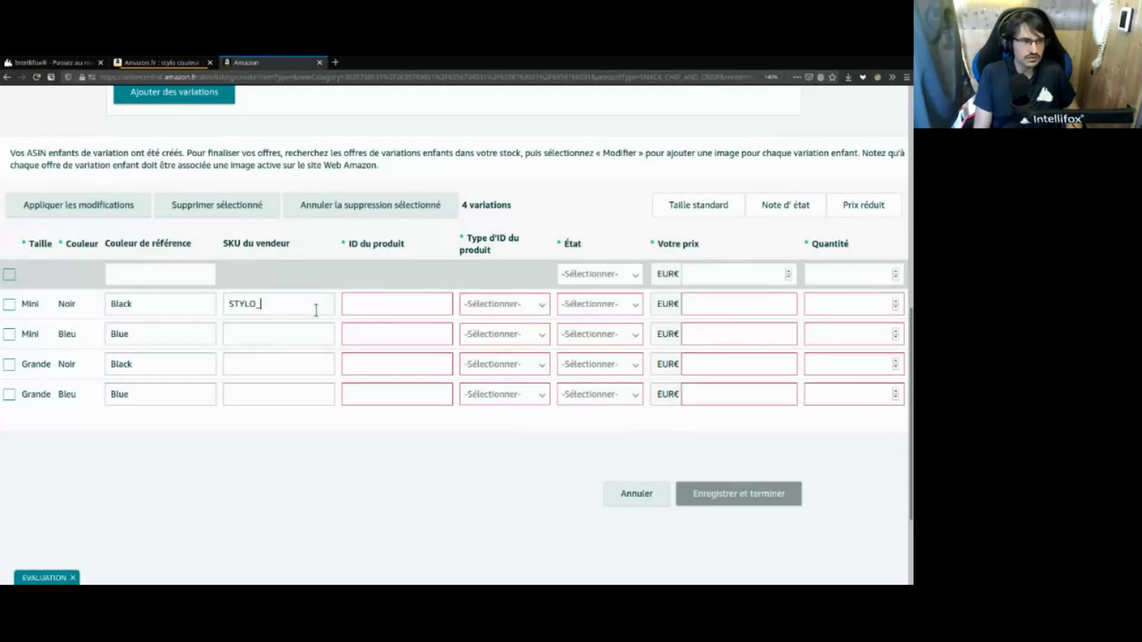
{"action": "type", "text": "M"}
{"action": "key", "text": "BackSpace"}
{"action": "type", "text": "MINI_NOIR"}
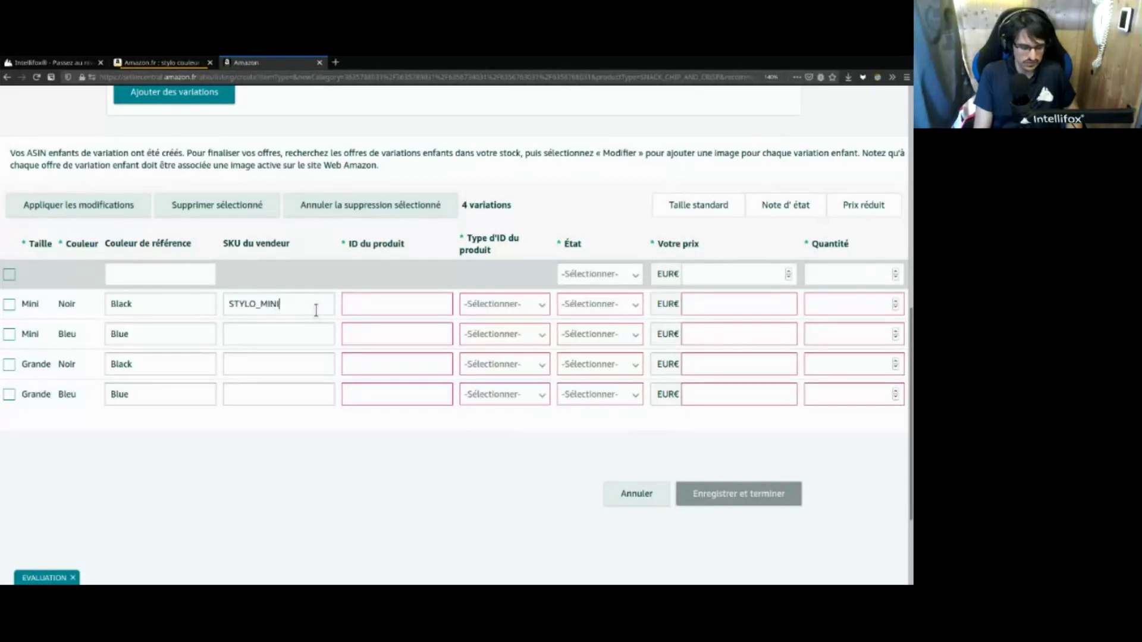
{"action": "key", "text": "Tab"}
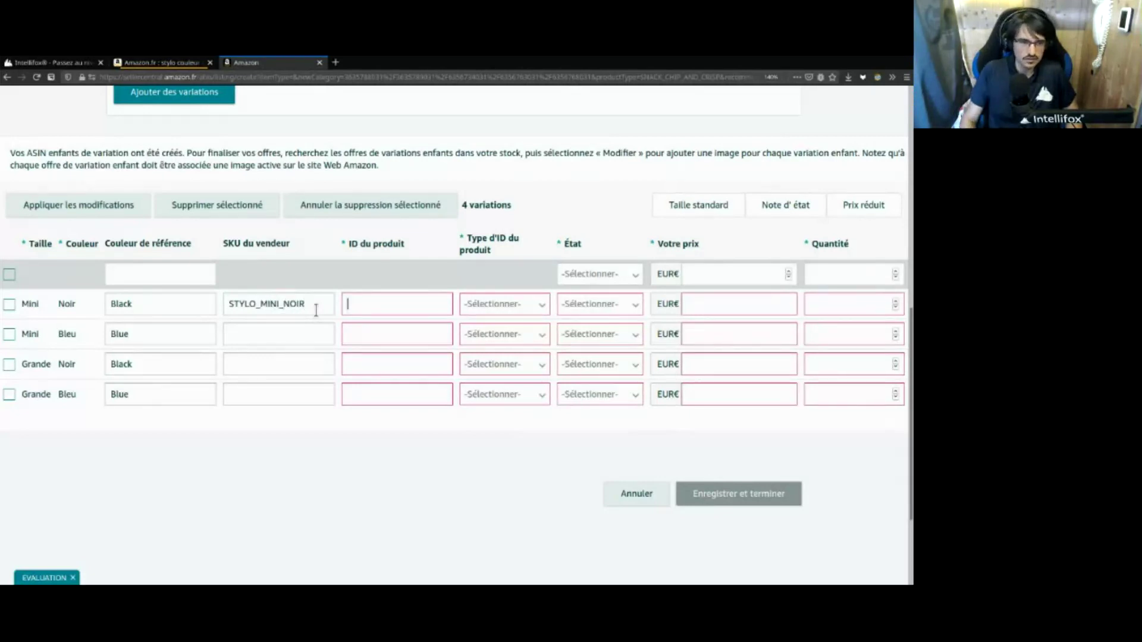
Copy the STYLO_ prefix of the Mini Noir SKU into the seller SKU of the three other variations
{"action": "left_click_drag", "start_coordinate": [234, 304], "coordinate": [206, 301]}
{"action": "key", "text": "ctrl+c"}
{"action": "left_click", "coordinate": [261, 330]}
{"action": "key", "text": "ctrl+v"}
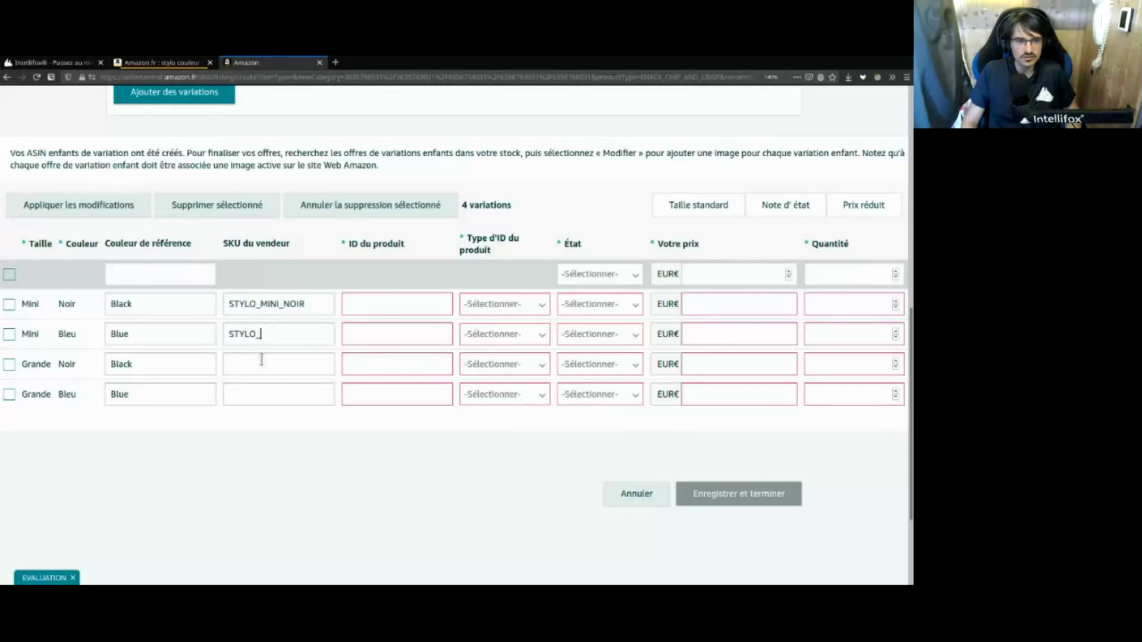
{"action": "left_click", "coordinate": [262, 360]}
{"action": "key", "text": "ctrl+v"}
{"action": "left_click", "coordinate": [260, 397]}
{"action": "key", "text": "ctrl+v"}
Complete the seller SKUs as STYLO_MINI_BLEU for Mini Bleu, STYLO_GRAND_NOIR for Grande Noir and STYLO_GRAND_BLEU for Grande Bleu
{"action": "left_click", "coordinate": [303, 326]}
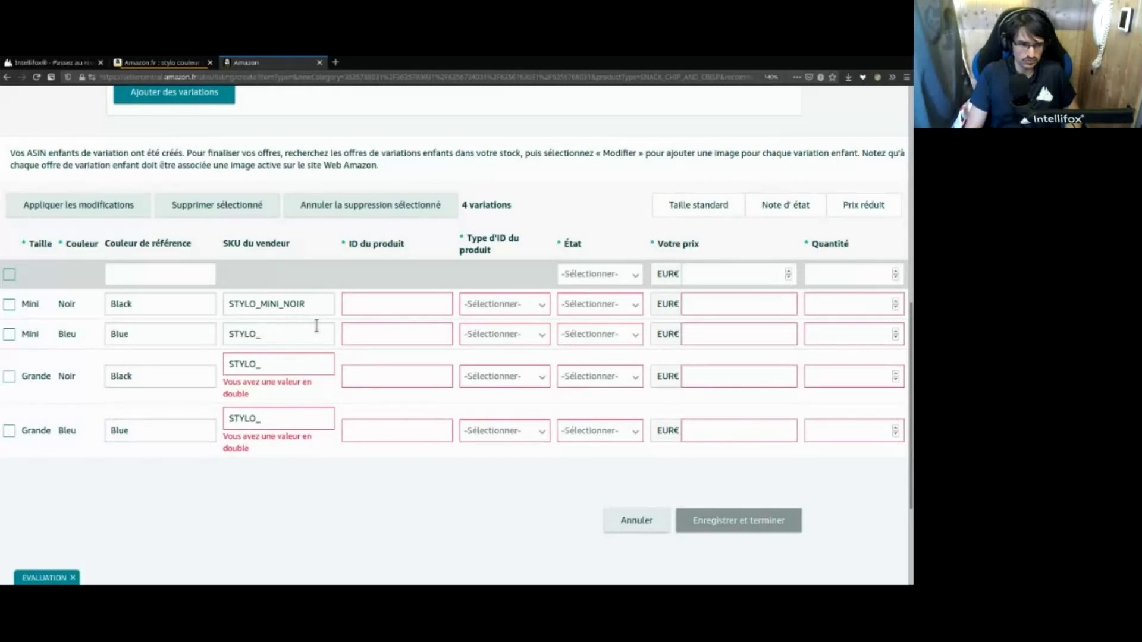
{"action": "type", "text": "MINI_BLEU"}
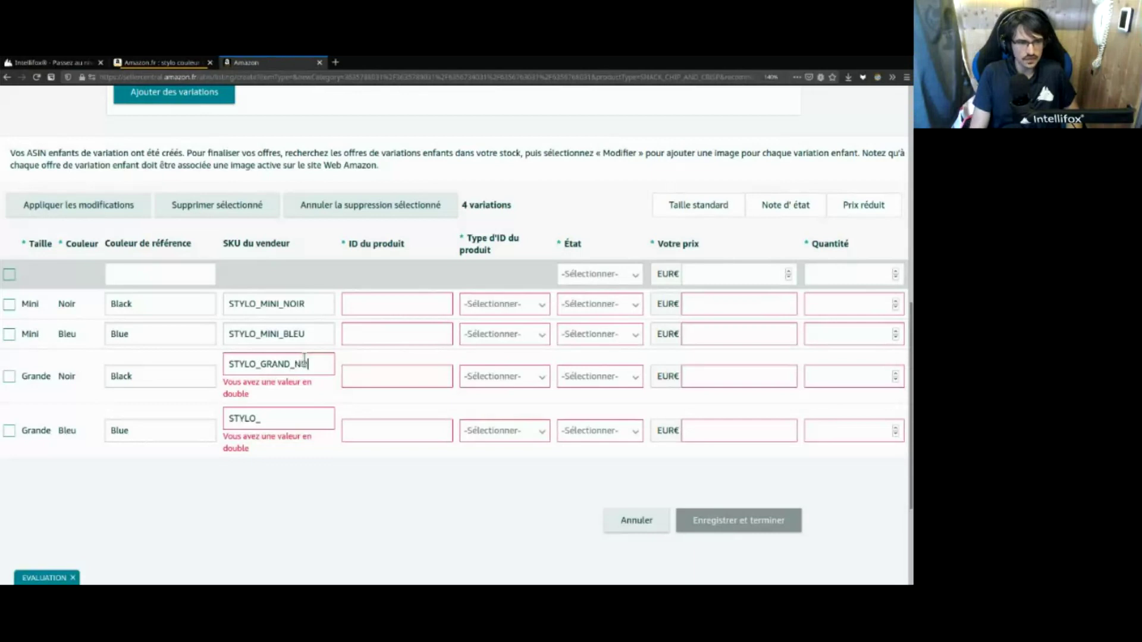
{"action": "left_click", "coordinate": [279, 424]}
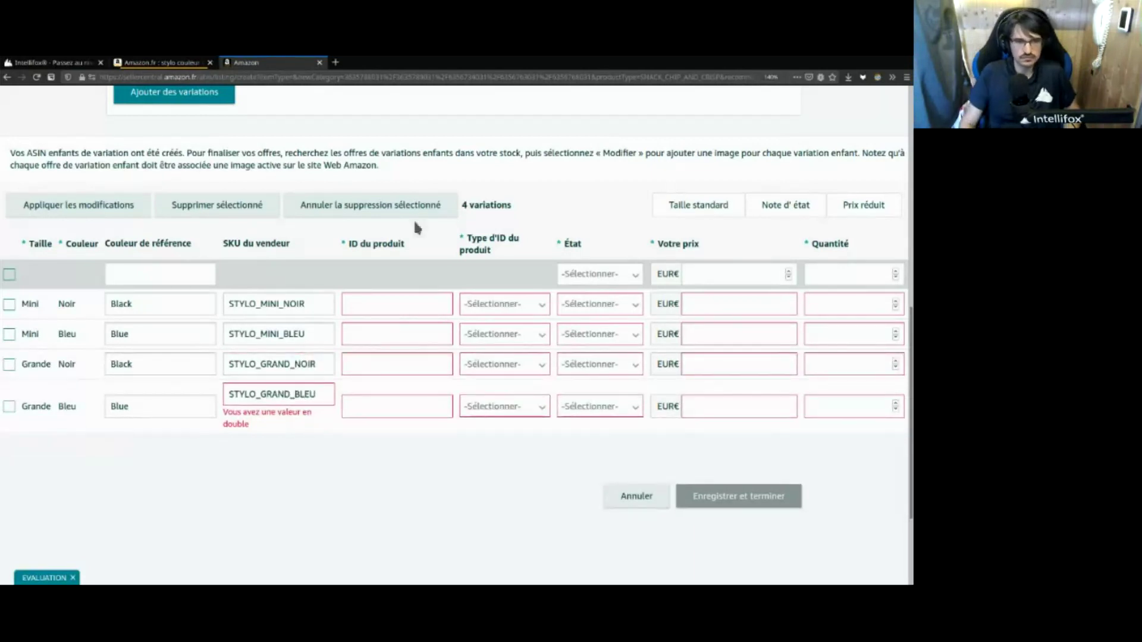
Examine the product ID types offered for the Mini Noir variation, without choosing one
{"action": "left_click", "coordinate": [434, 304]}
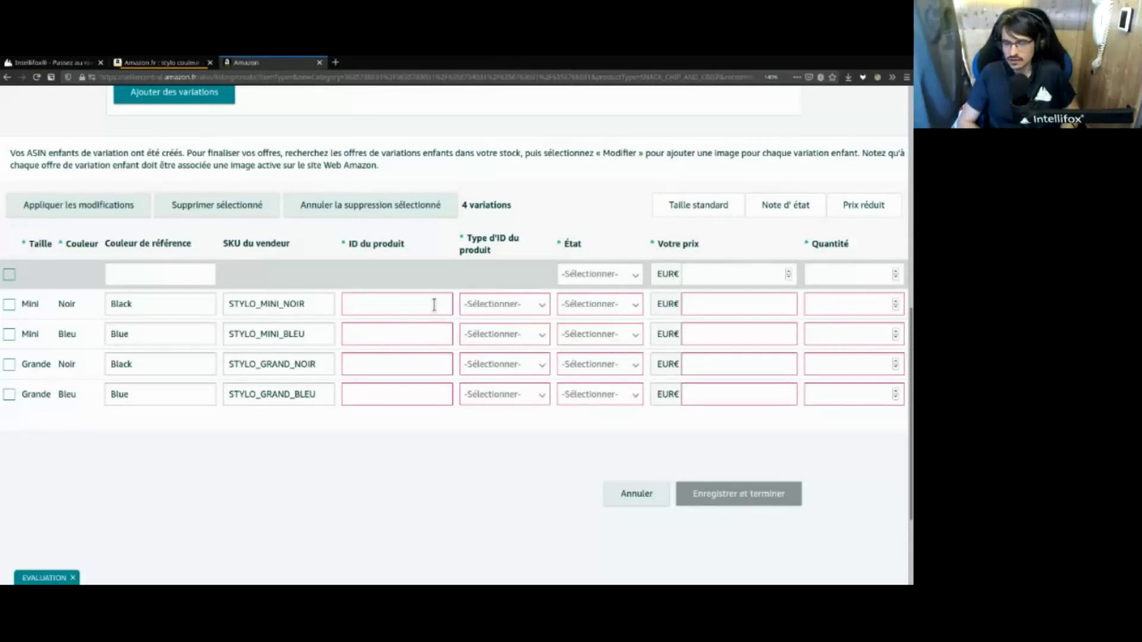
{"action": "left_click", "coordinate": [539, 304]}
{"action": "scroll", "coordinate": [529, 318], "scroll_direction": "down", "scroll_amount": 2}
{"action": "scroll", "coordinate": [523, 345], "scroll_direction": "up", "scroll_amount": 3}
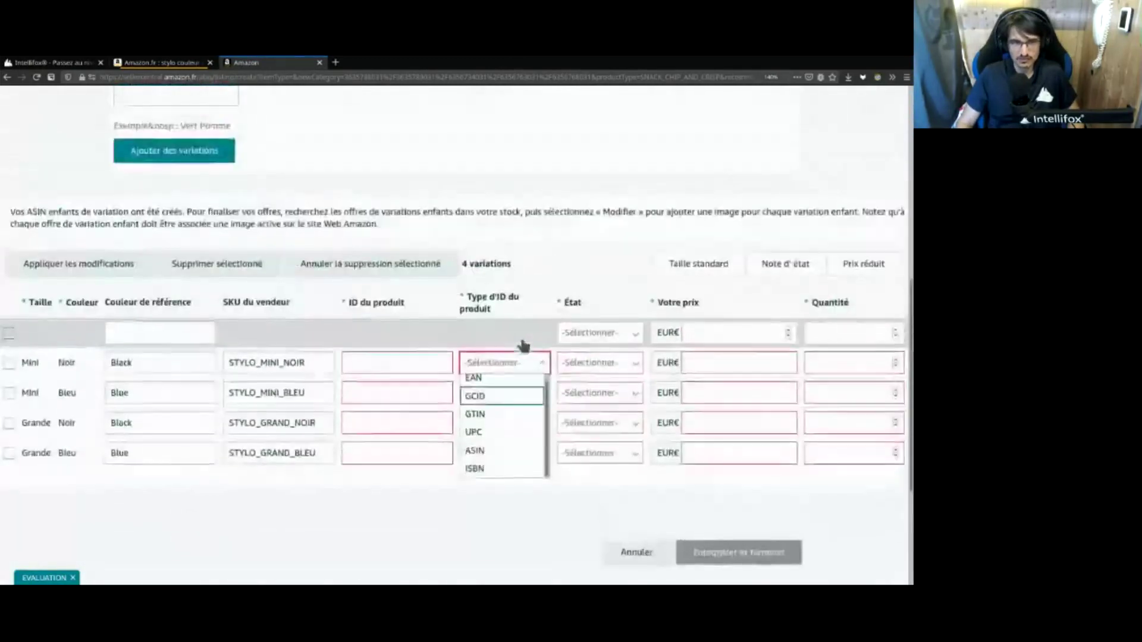
{"action": "left_click", "coordinate": [537, 369]}
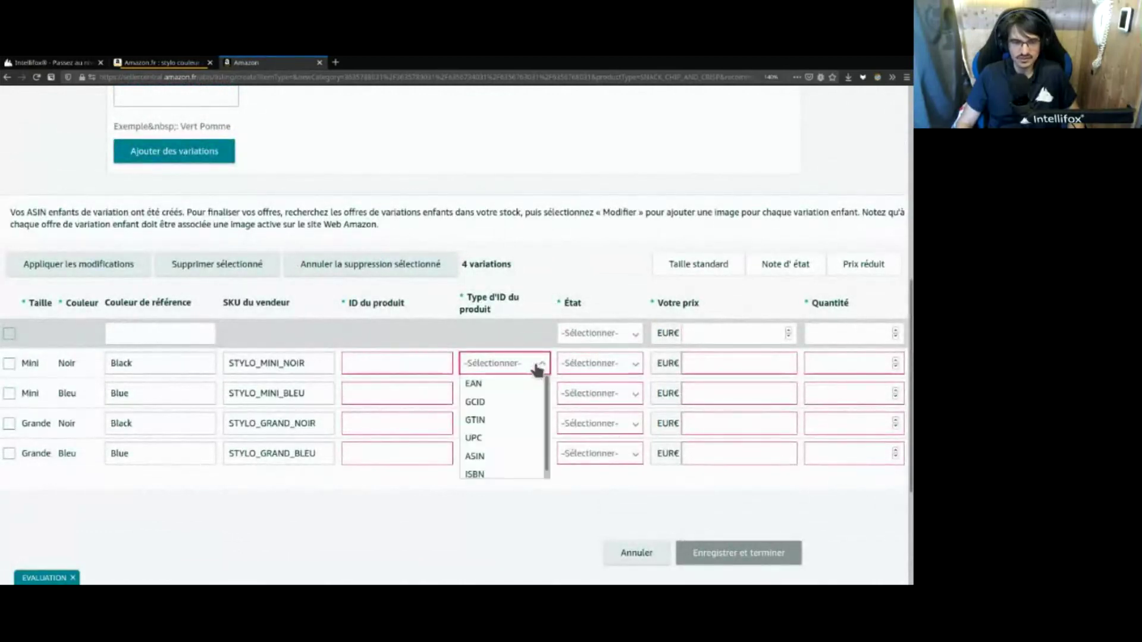
{"action": "left_click", "coordinate": [537, 370]}
{"action": "left_click", "coordinate": [618, 338]}
{"action": "left_click", "coordinate": [625, 339]}
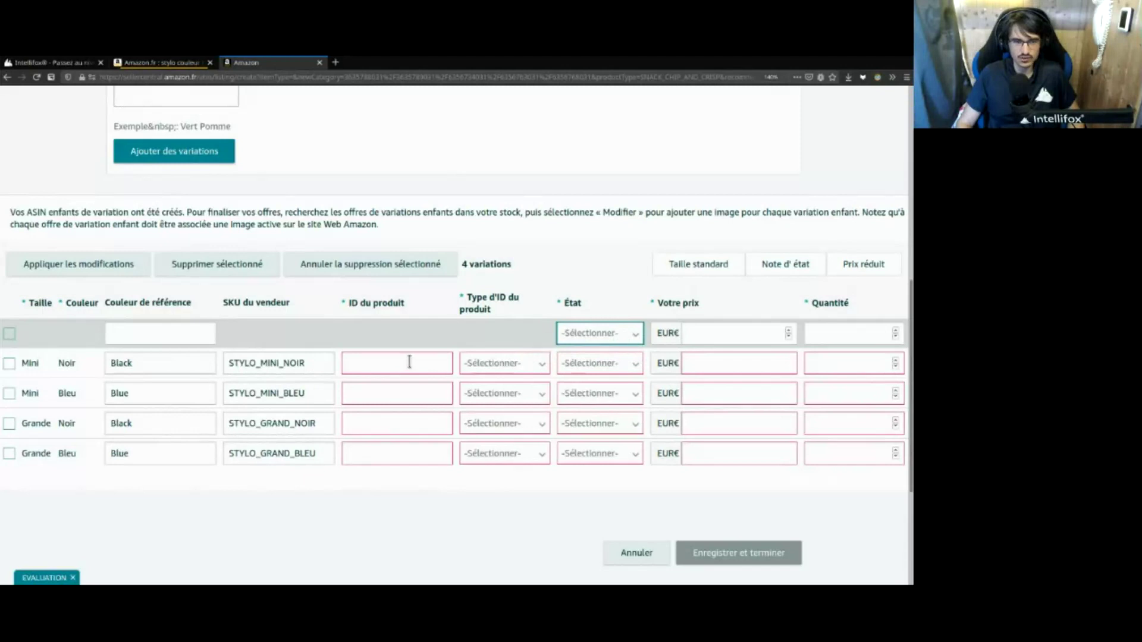
{"action": "left_click", "coordinate": [526, 365]}
{"action": "left_click", "coordinate": [530, 368]}
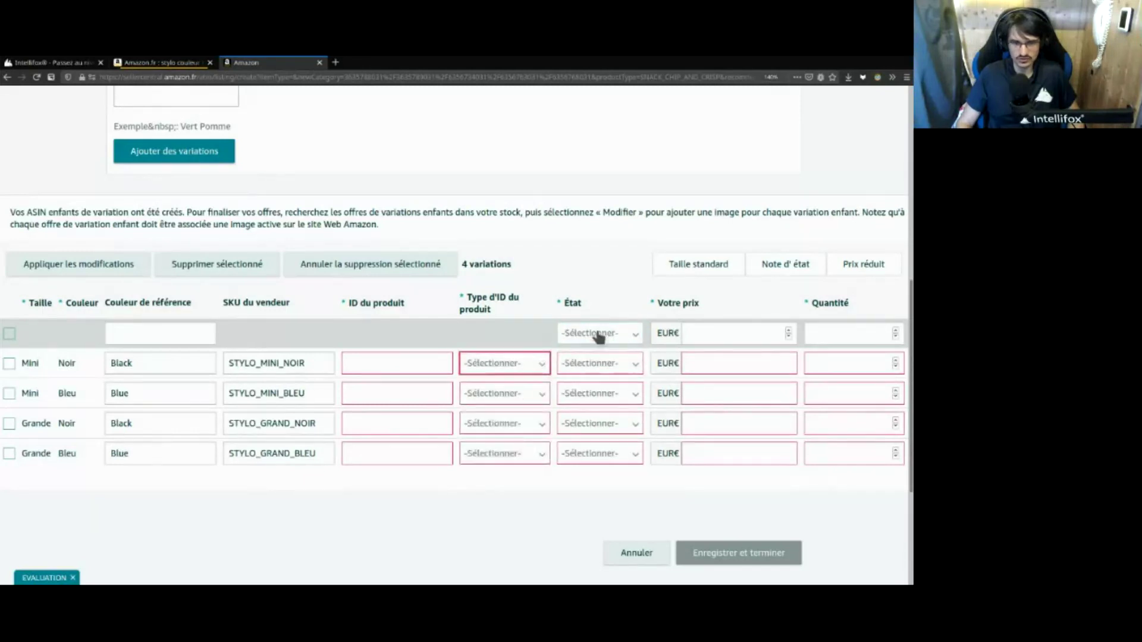
Set the condition to Neuf in the table's bulk-edit row and for all four variations
{"action": "left_click", "coordinate": [599, 334]}
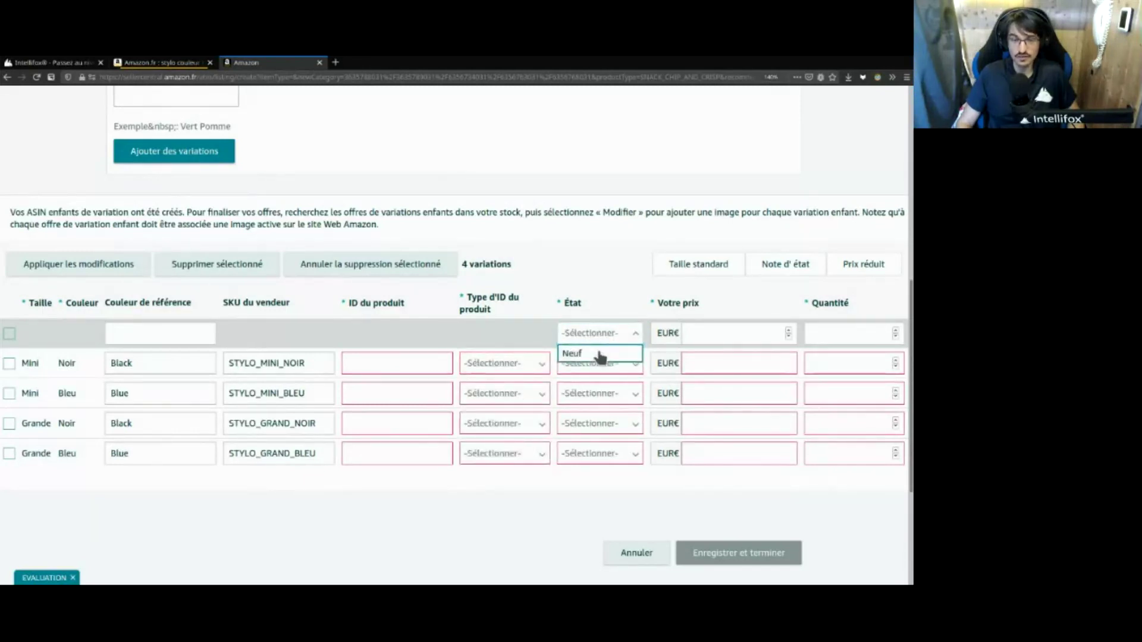
{"action": "left_click", "coordinate": [599, 355]}
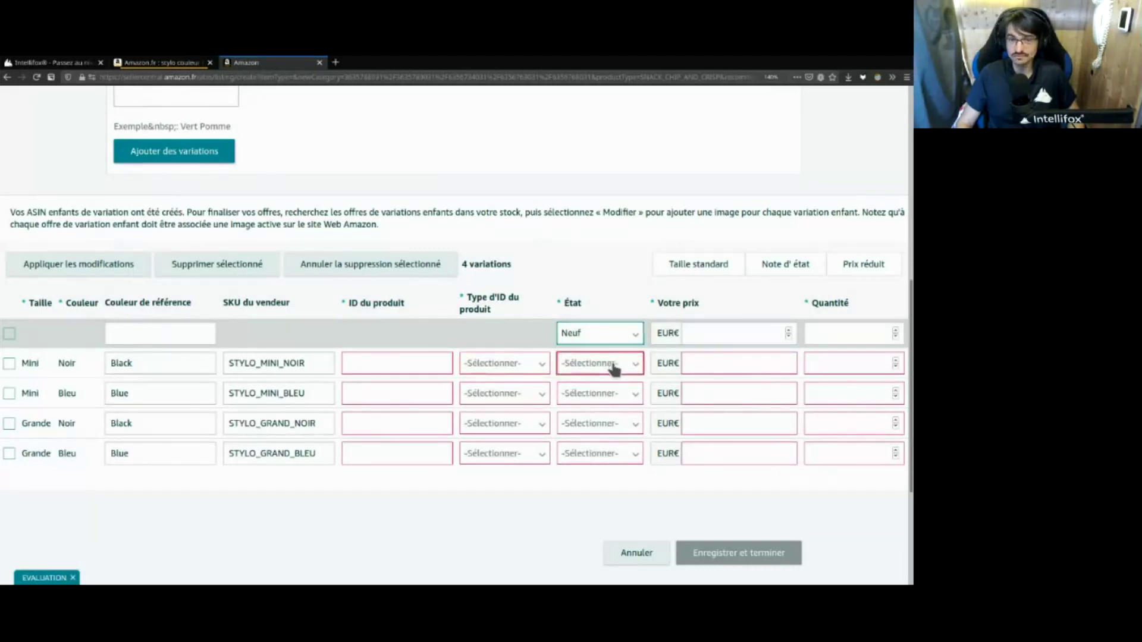
{"action": "left_click", "coordinate": [611, 367]}
{"action": "left_click", "coordinate": [597, 387]}
{"action": "left_click", "coordinate": [593, 400]}
{"action": "left_click", "coordinate": [589, 420]}
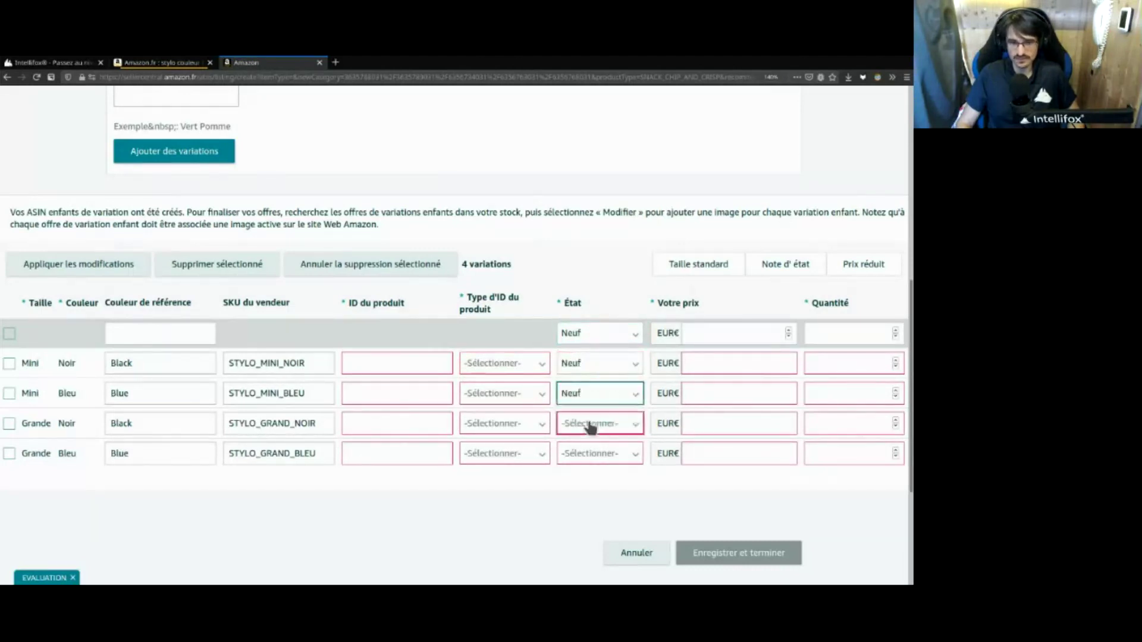
{"action": "left_click", "coordinate": [589, 425]}
{"action": "left_click", "coordinate": [590, 448]}
{"action": "left_click", "coordinate": [589, 463]}
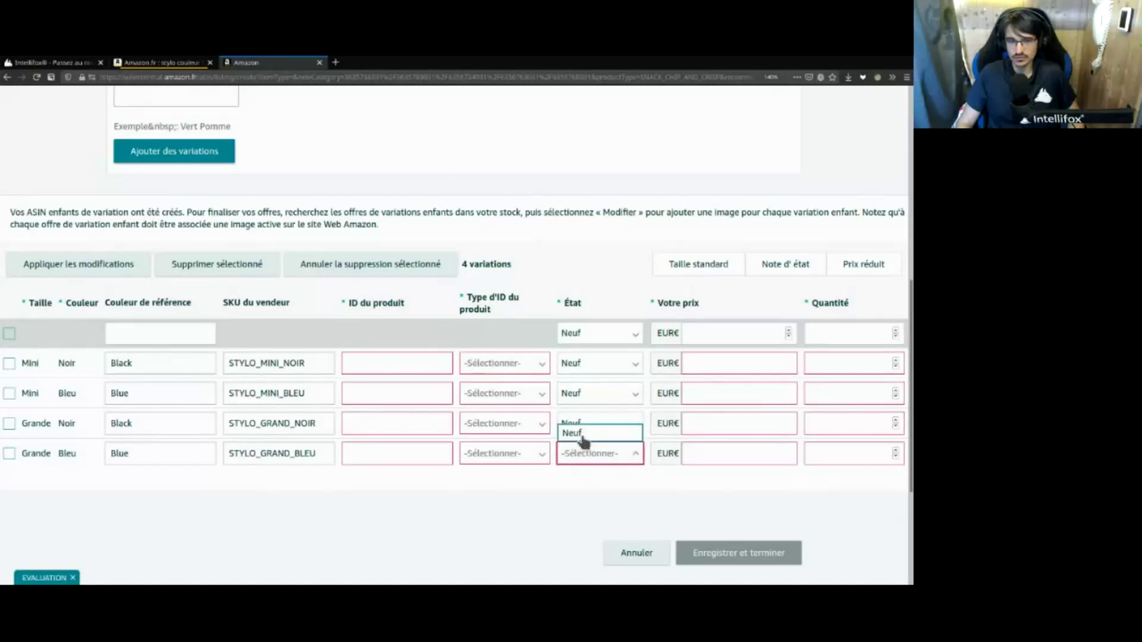
{"action": "left_click", "coordinate": [584, 438]}
Enter a price of 10 EUR in the bulk-edit row and copy it to all four variations
{"action": "left_click", "coordinate": [732, 362]}
{"action": "type", "text": "1"}
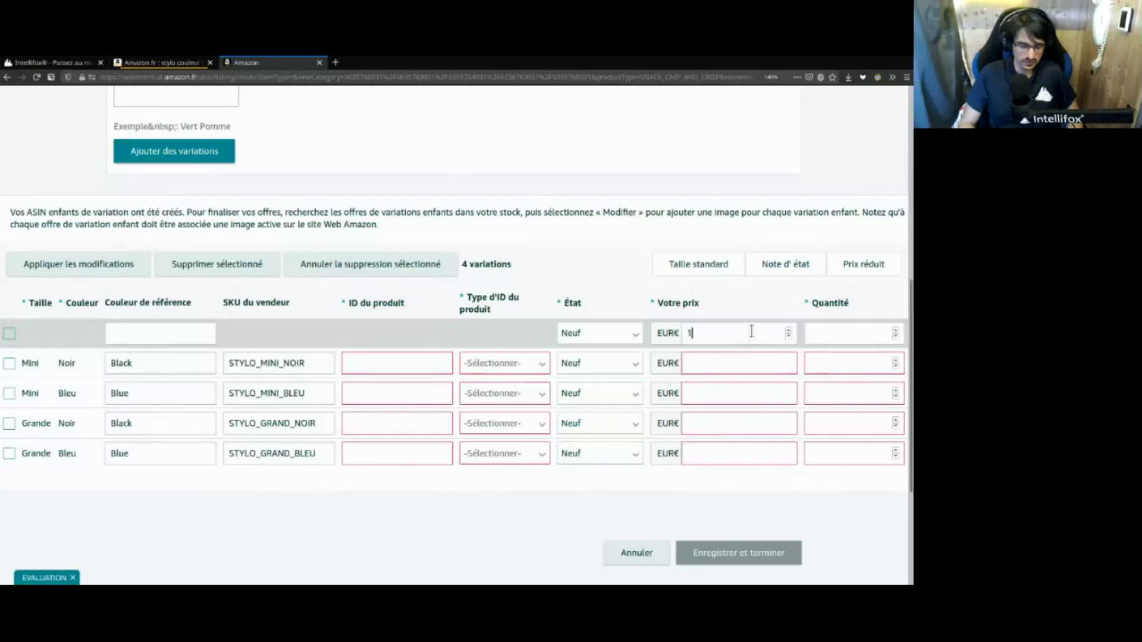
{"action": "type", "text": "0"}
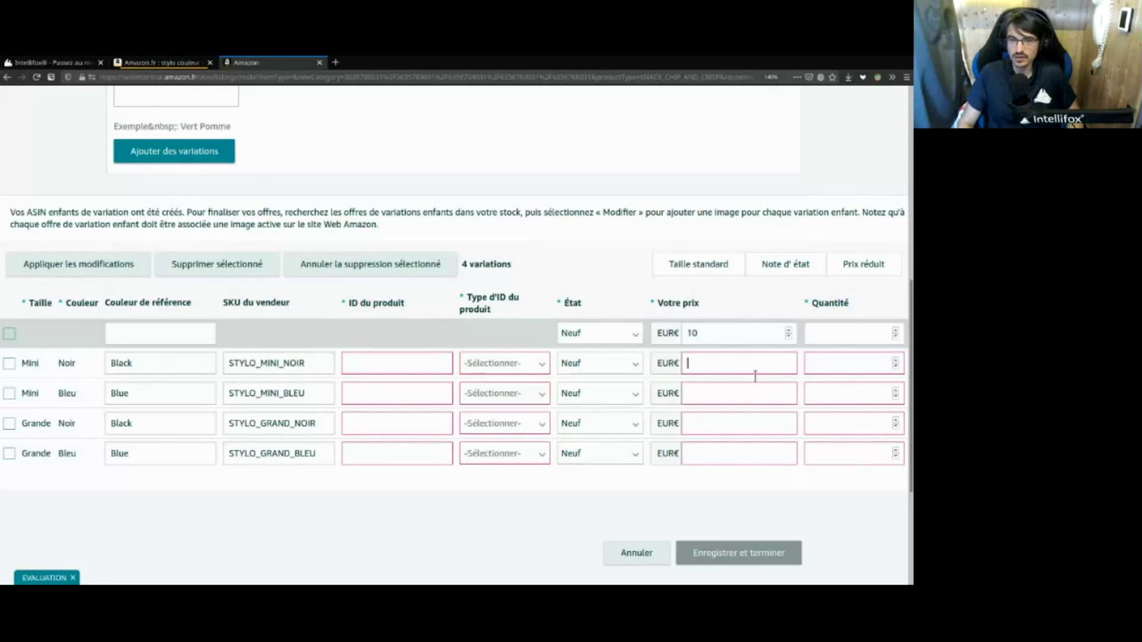
{"action": "double_click", "coordinate": [703, 334]}
{"action": "left_click", "coordinate": [722, 364]}
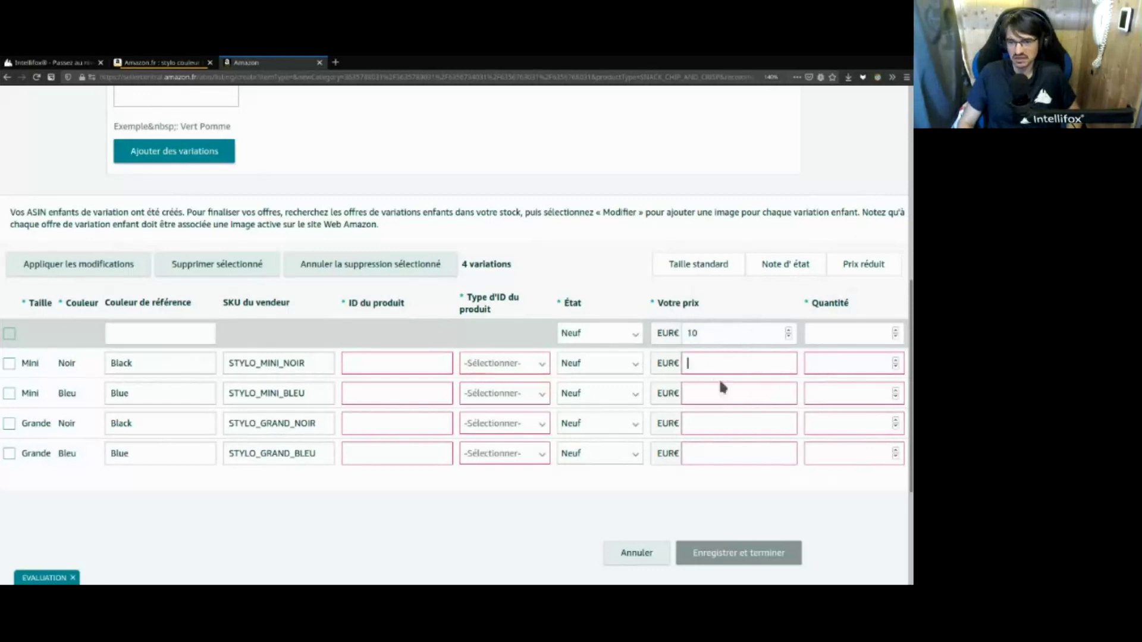
{"action": "key", "text": "ctrl+v"}
{"action": "left_click", "coordinate": [713, 424]}
{"action": "left_click", "coordinate": [712, 453]}
{"action": "key", "text": "ctrl+v"}
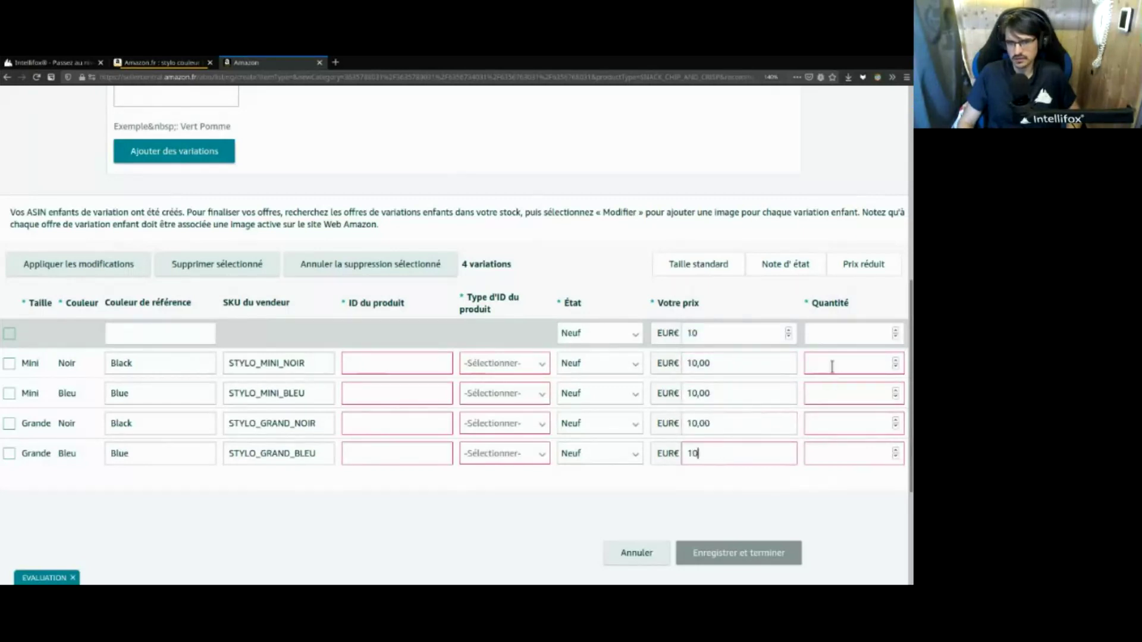
Set the quantity to 0 for each of the four variations
{"action": "left_click", "coordinate": [842, 334]}
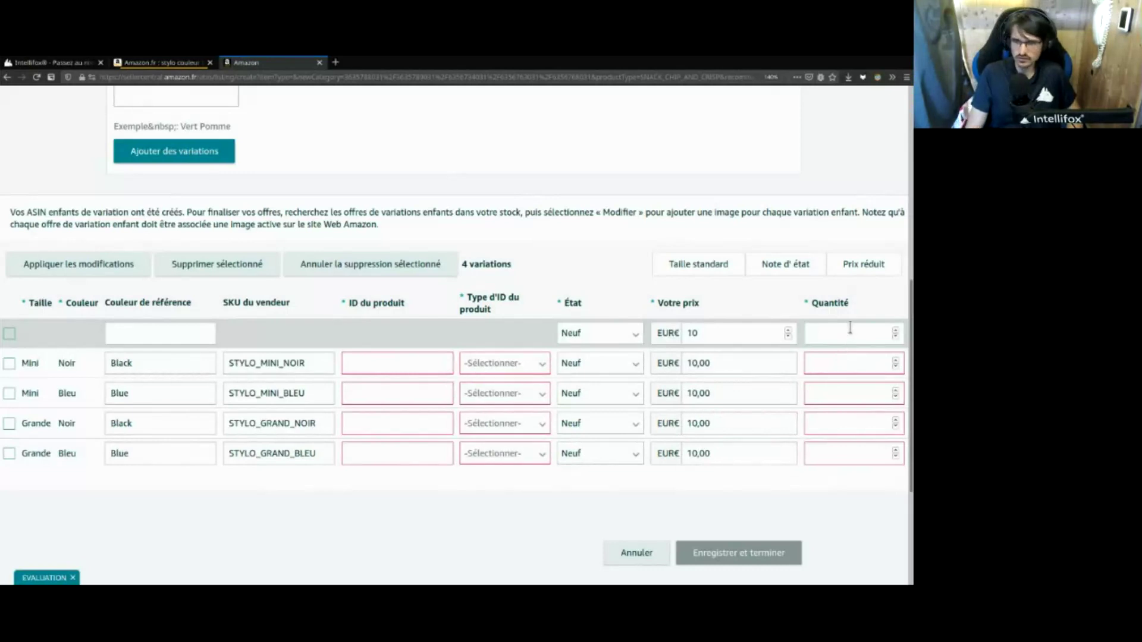
{"action": "key", "text": "Tab"}
{"action": "key", "text": "Tab"}
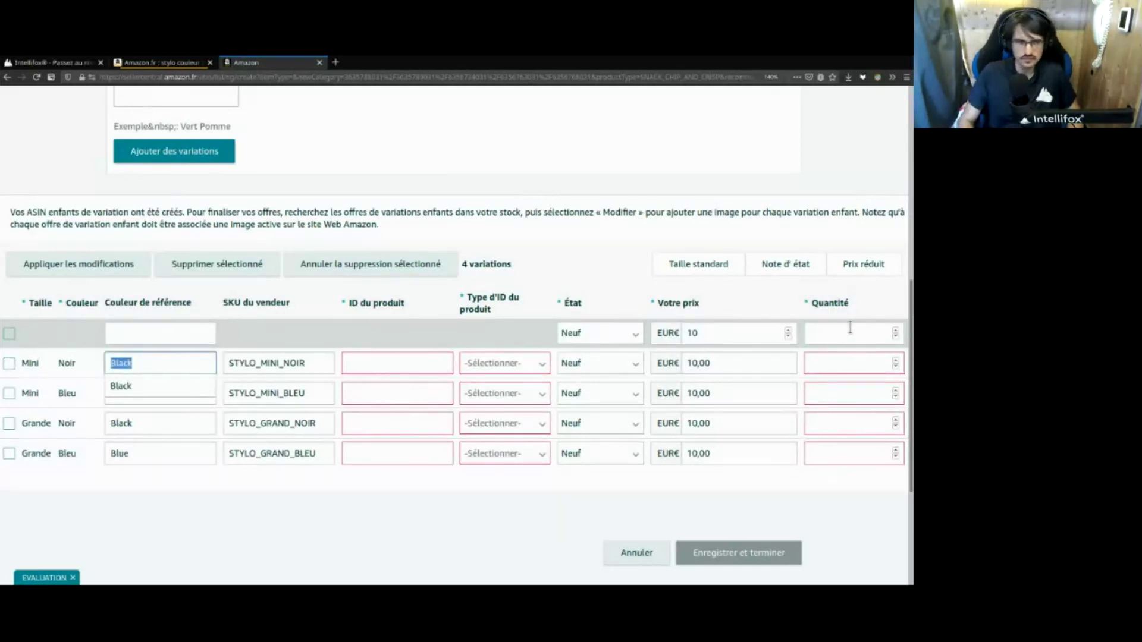
{"action": "left_click", "coordinate": [851, 360]}
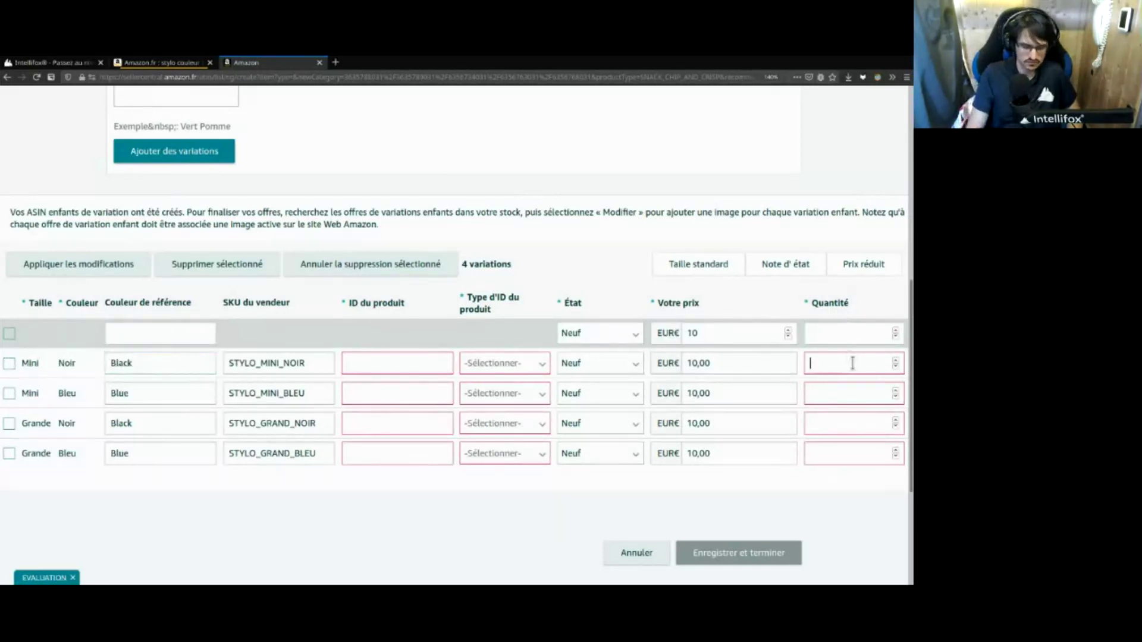
{"action": "type", "text": "0"}
{"action": "left_click", "coordinate": [844, 397]}
{"action": "type", "text": "0"}
{"action": "left_click", "coordinate": [840, 424]}
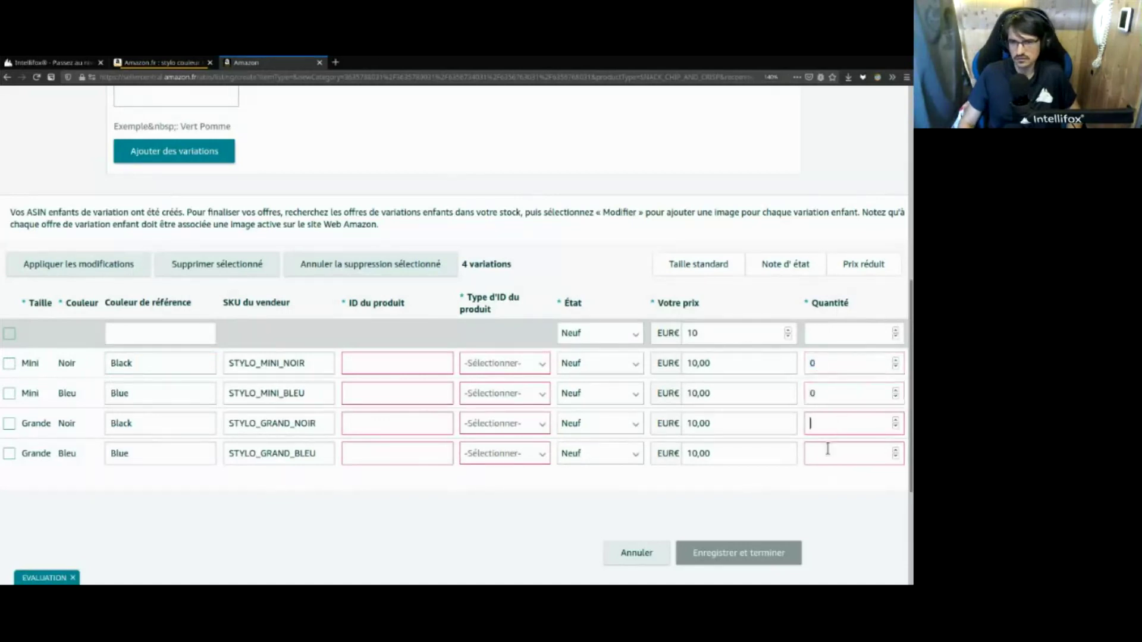
{"action": "left_click", "coordinate": [825, 456]}
{"action": "type", "text": "0"}
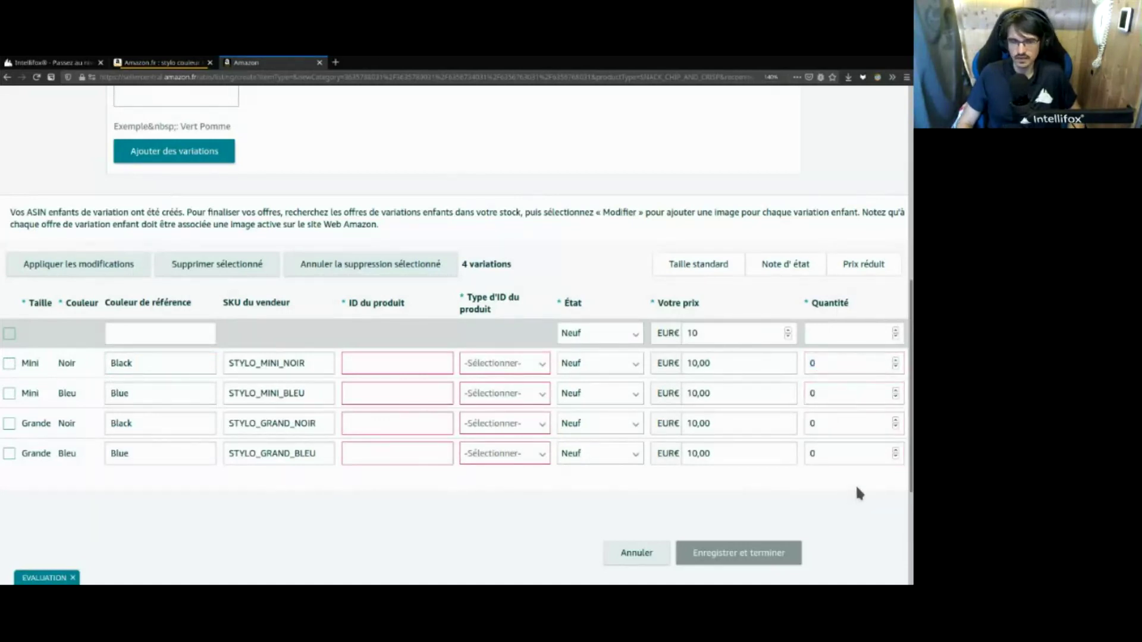
Go back to the listing's basic information and examine the wording of the product title
{"action": "scroll", "coordinate": [858, 489], "scroll_direction": "up", "scroll_amount": 7}
{"action": "scroll", "coordinate": [773, 493], "scroll_direction": "down", "scroll_amount": 7}
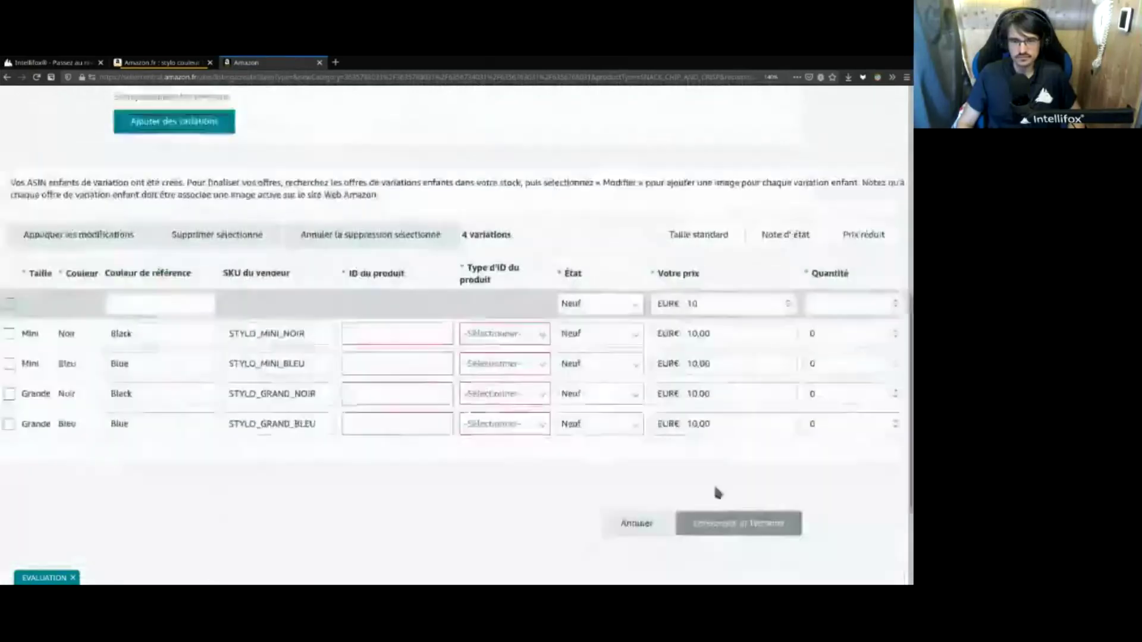
{"action": "scroll", "coordinate": [637, 461], "scroll_direction": "up", "scroll_amount": 7}
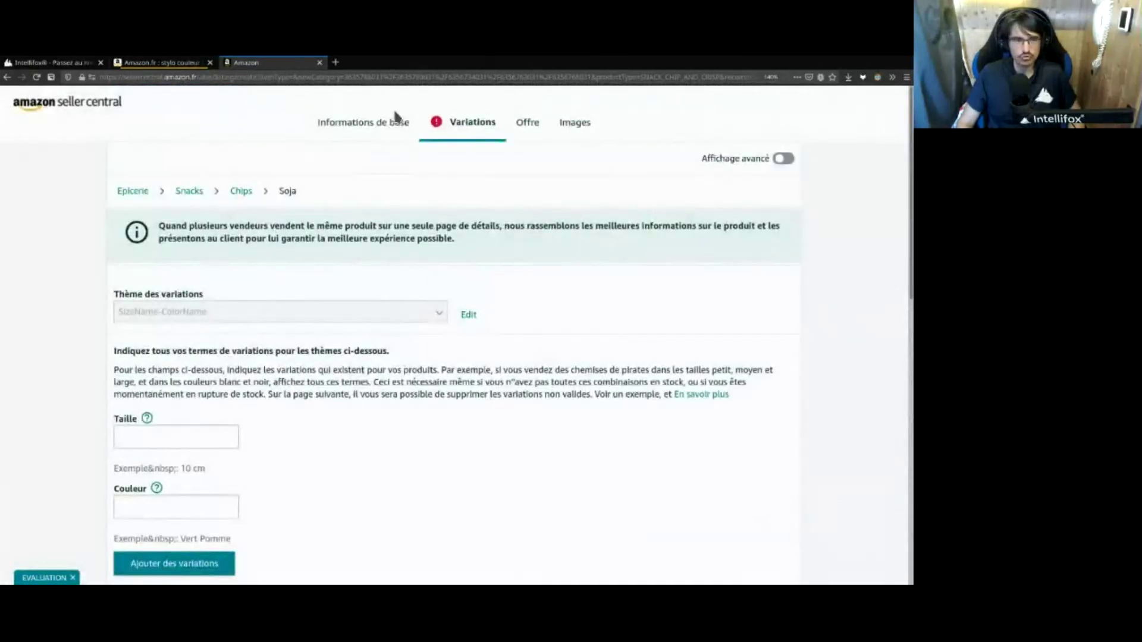
{"action": "left_click", "coordinate": [391, 128]}
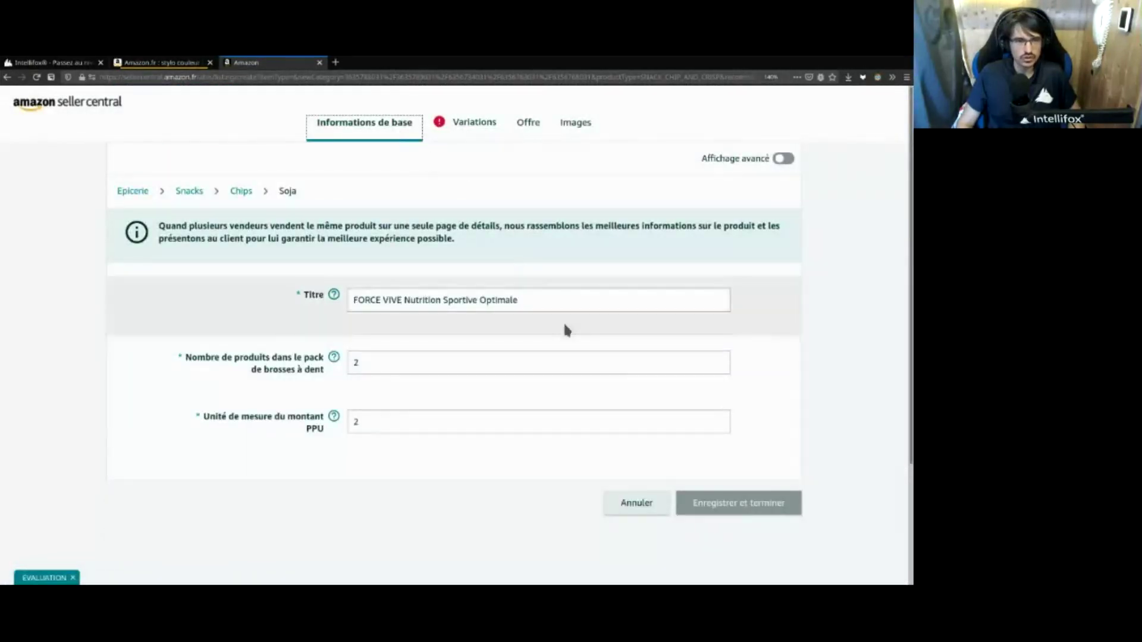
{"action": "left_click_drag", "start_coordinate": [579, 300], "coordinate": [304, 296]}
{"action": "left_click", "coordinate": [486, 310]}
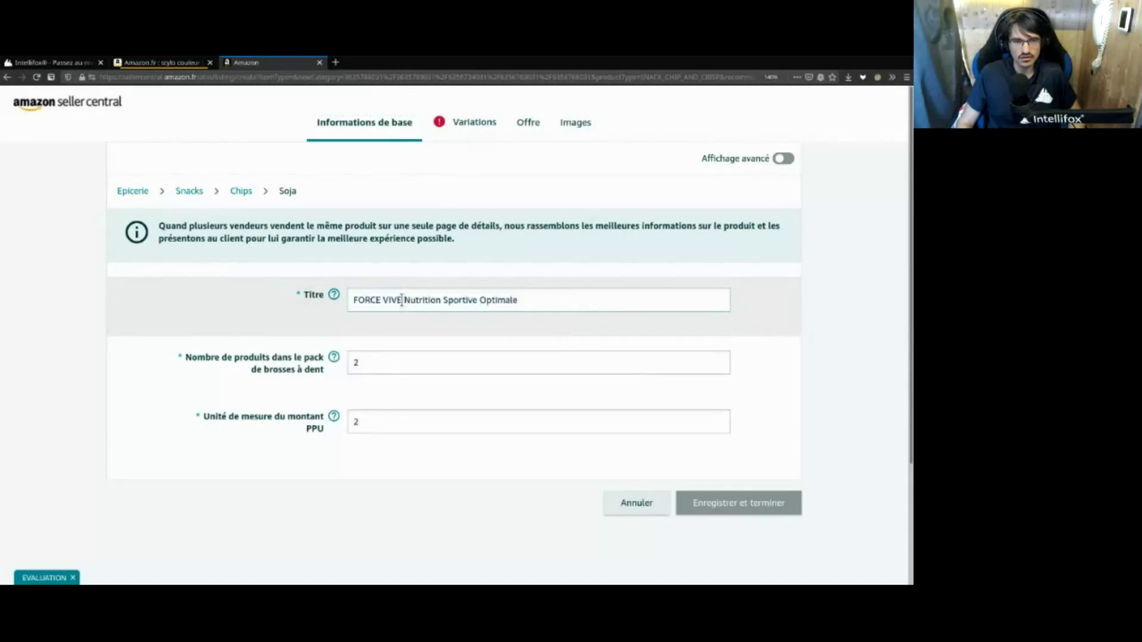
{"action": "left_click_drag", "start_coordinate": [389, 297], "coordinate": [307, 298]}
{"action": "left_click", "coordinate": [450, 299]}
{"action": "left_click_drag", "start_coordinate": [539, 301], "coordinate": [375, 299]}
{"action": "left_click", "coordinate": [568, 296]}
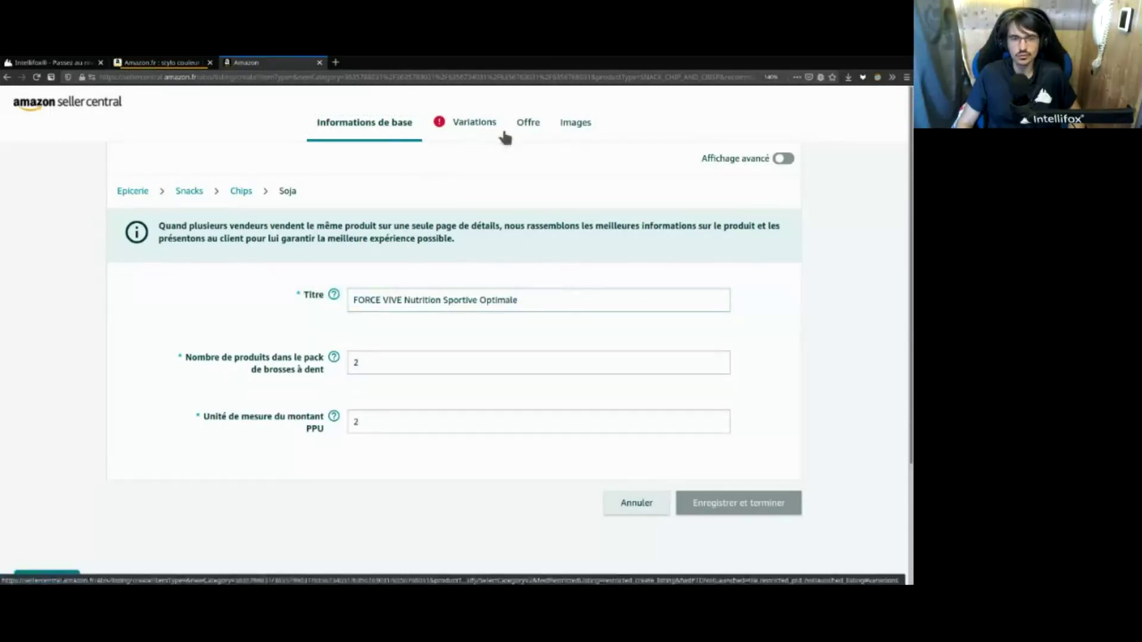
Return to the listing's variations and review the whole variations table and the section's error marker
{"action": "left_click", "coordinate": [483, 127]}
{"action": "scroll", "coordinate": [773, 405], "scroll_direction": "down", "scroll_amount": 5}
{"action": "scroll", "coordinate": [818, 410], "scroll_direction": "down", "scroll_amount": 4}
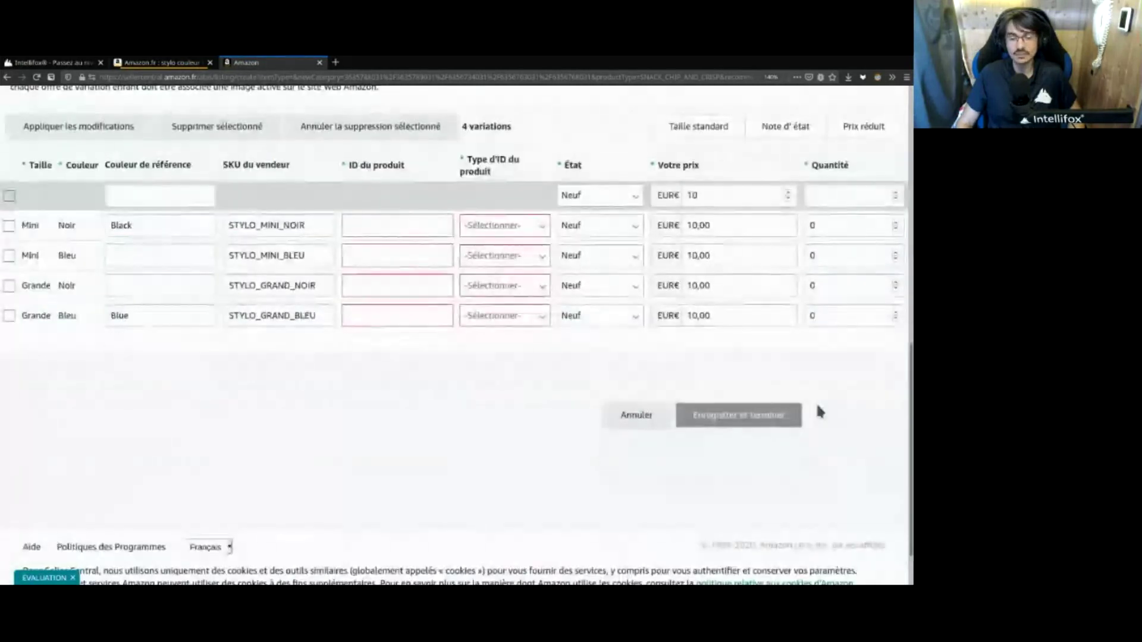
{"action": "scroll", "coordinate": [856, 415], "scroll_direction": "up", "scroll_amount": 3}
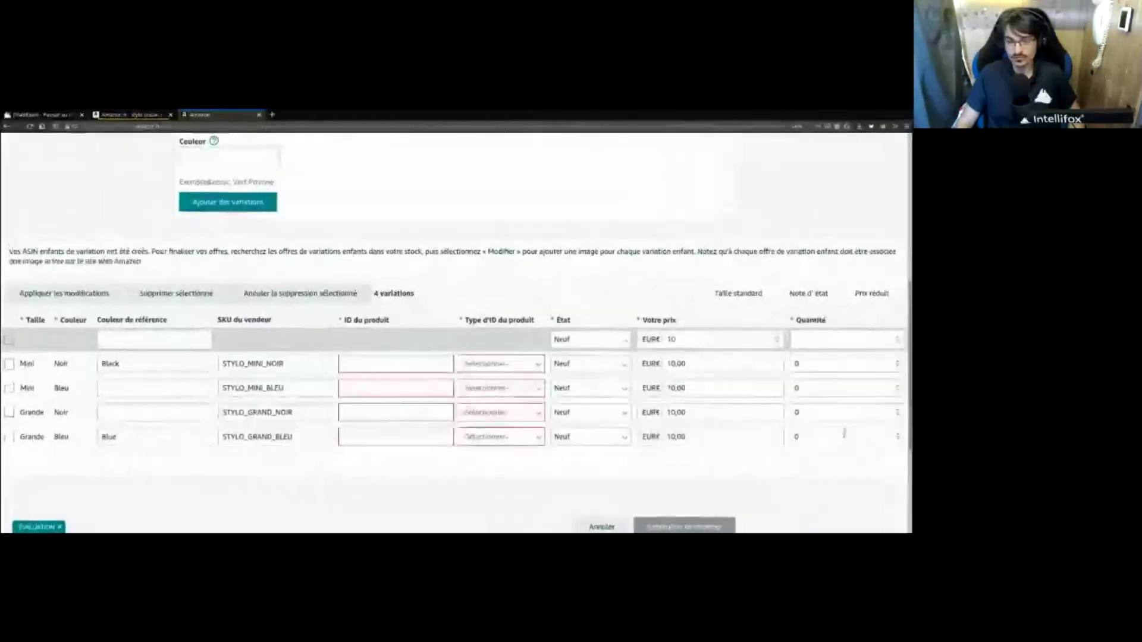
{"action": "scroll", "coordinate": [485, 467], "scroll_direction": "down", "scroll_amount": 2}
{"action": "scroll", "coordinate": [461, 467], "scroll_direction": "up", "scroll_amount": 2}
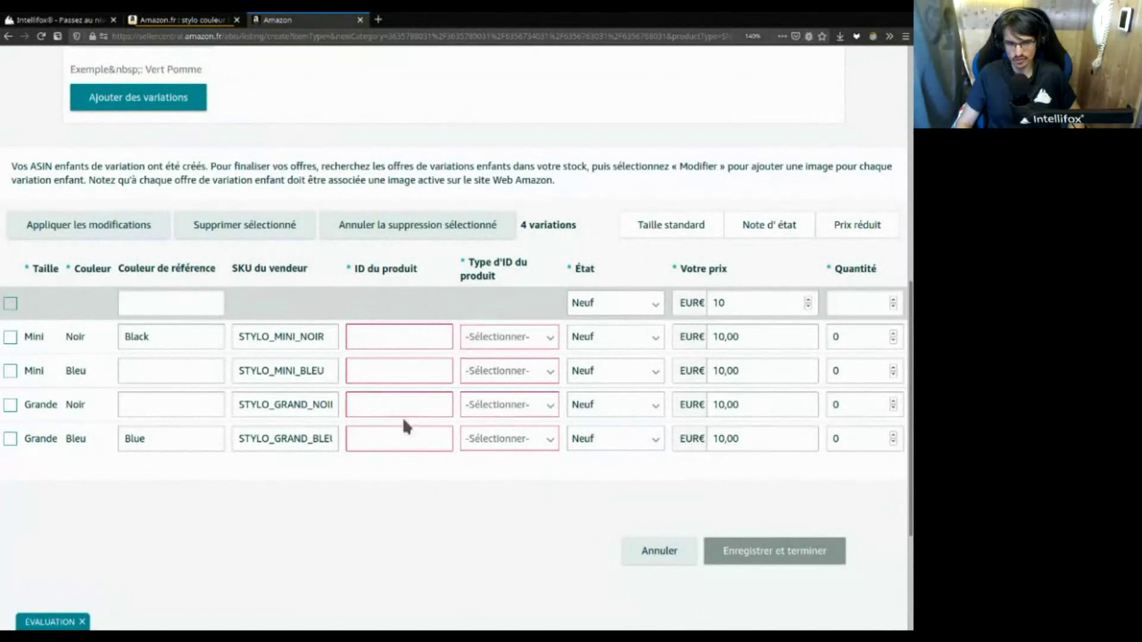
{"action": "scroll", "coordinate": [403, 426], "scroll_direction": "up", "scroll_amount": 8}
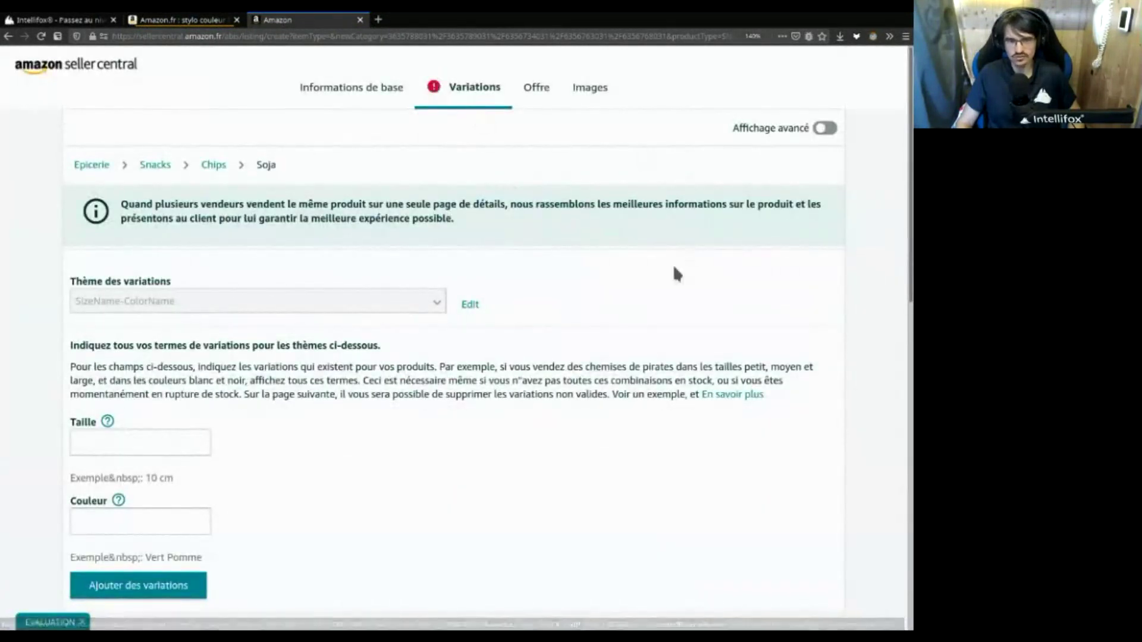
{"action": "mouse_move", "coordinate": [911, 120]}
{"action": "left_mouse_down"}
{"action": "mouse_move", "coordinate": [911, 140]}
{"action": "mouse_move", "coordinate": [910, 117]}
{"action": "left_mouse_up"}
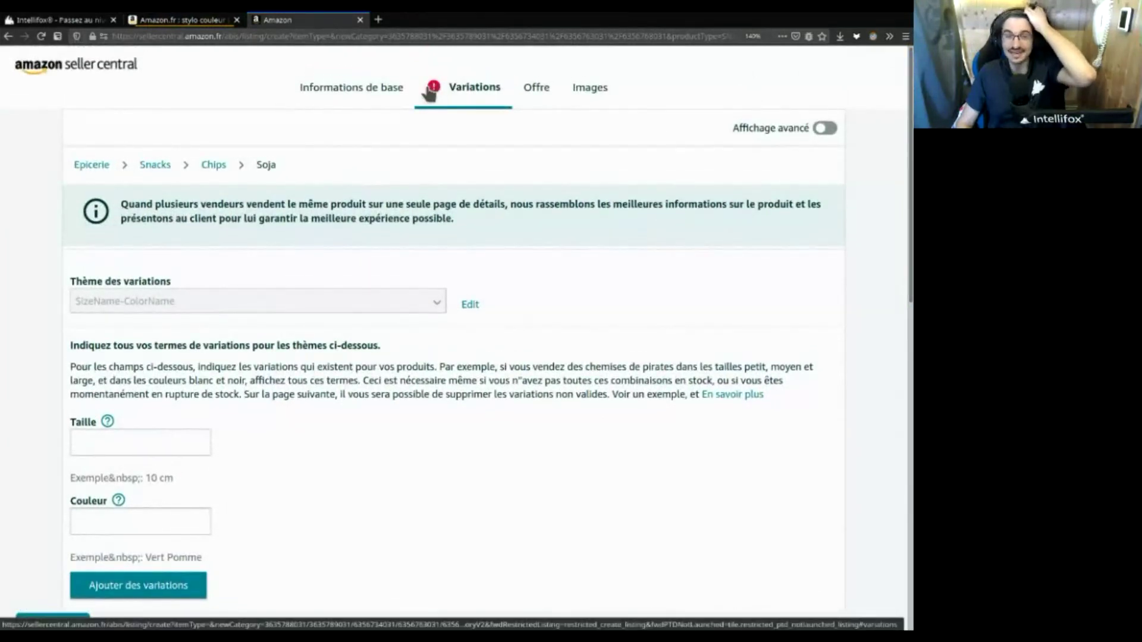
{"action": "scroll", "coordinate": [775, 284], "scroll_direction": "down", "scroll_amount": 10}
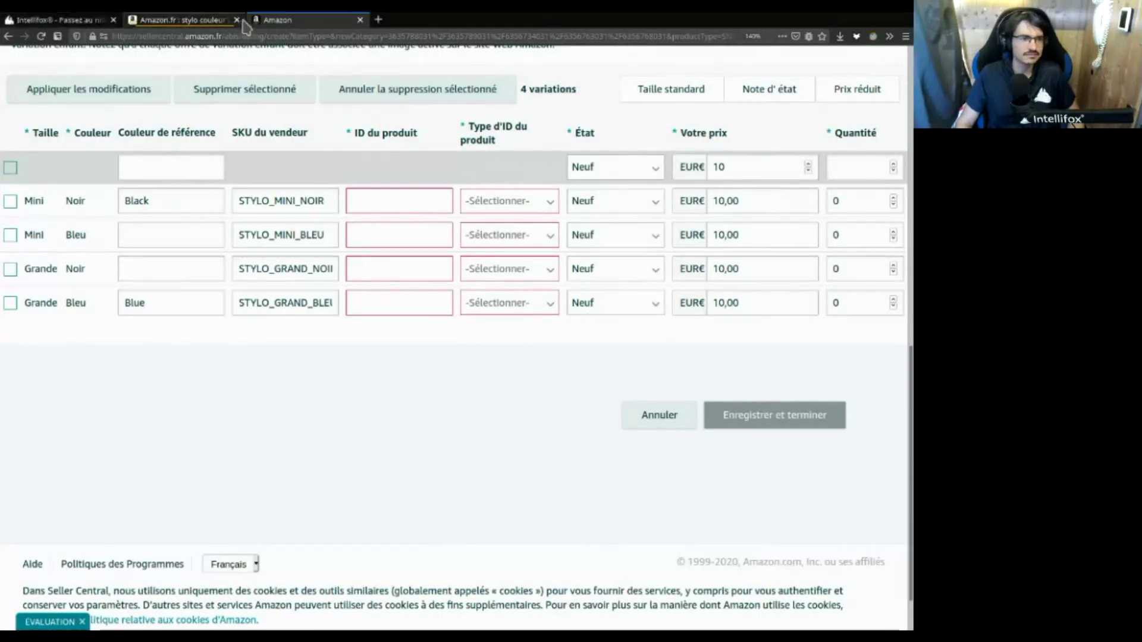
Leave the listing unsaved and return to the Seller Central home page
{"action": "scroll", "coordinate": [333, 158], "scroll_direction": "up", "scroll_amount": 10}
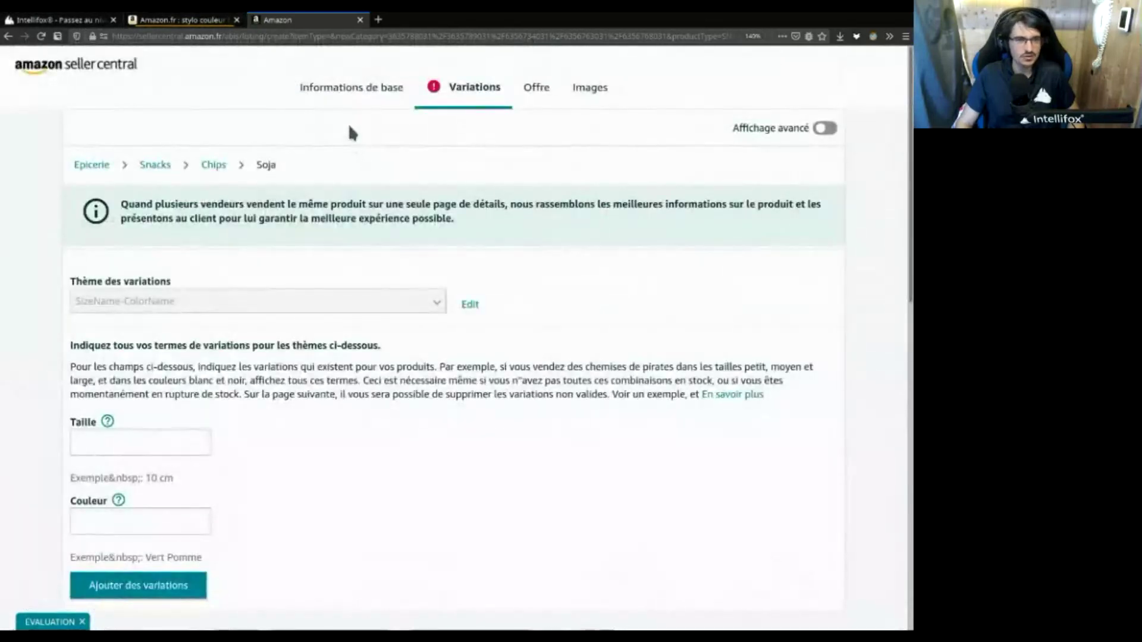
{"action": "left_click", "coordinate": [86, 70]}
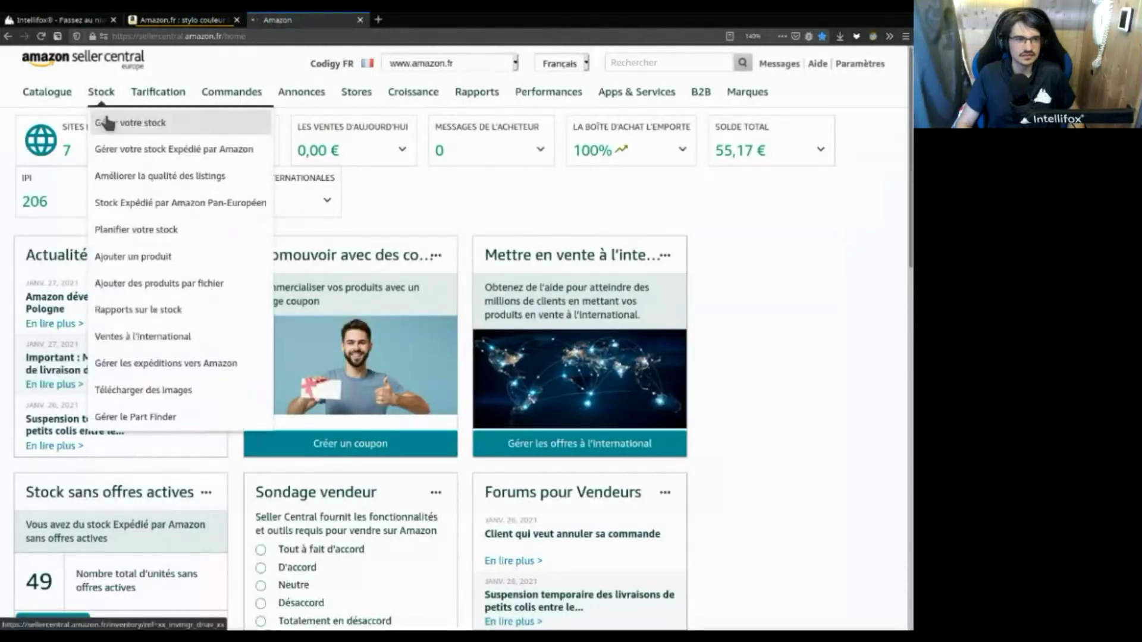
Open the inventory management page, review the child products under the YZ-KULE-80P5 parent, and highlight the parent's ASIN
{"action": "left_click", "coordinate": [122, 123]}
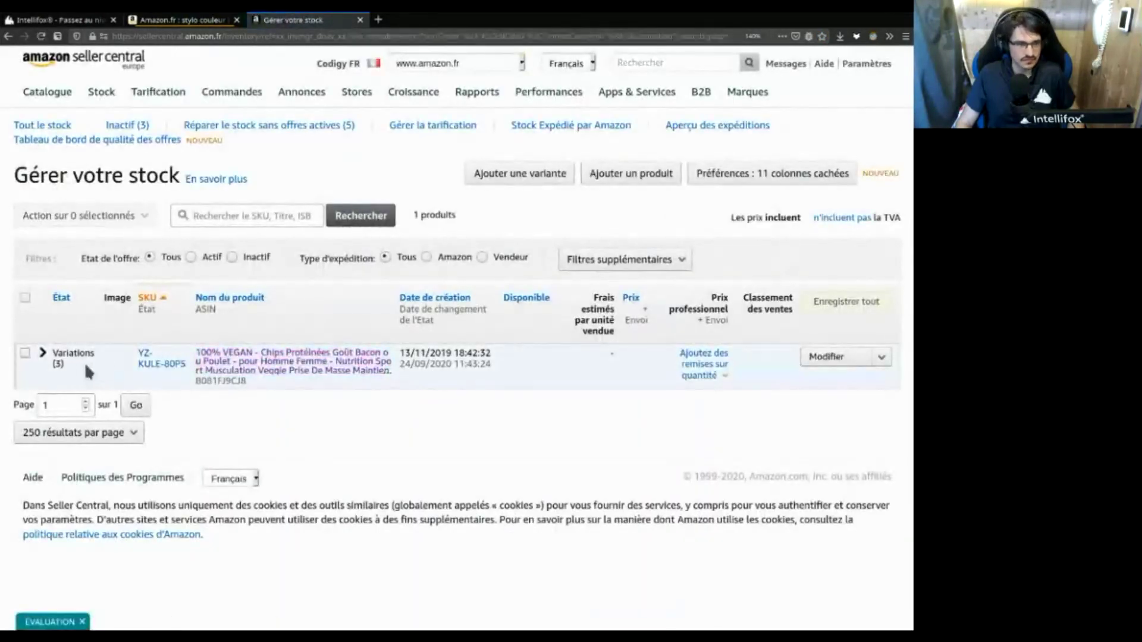
{"action": "left_click", "coordinate": [42, 354]}
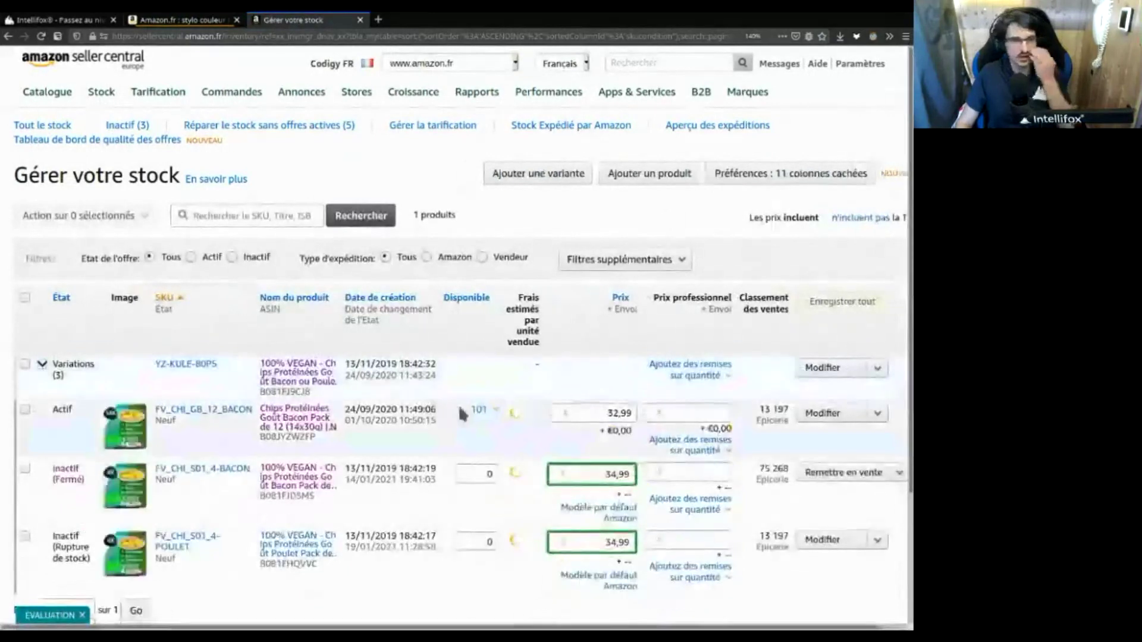
{"action": "scroll", "coordinate": [470, 404], "scroll_direction": "down", "scroll_amount": 1}
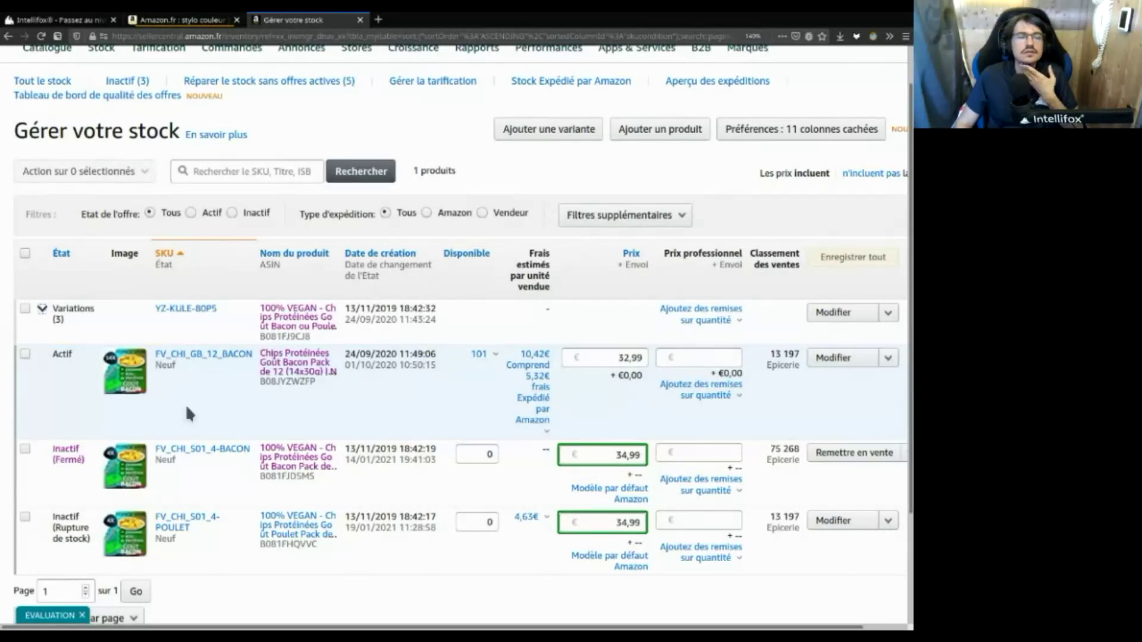
{"action": "left_click", "coordinate": [42, 311]}
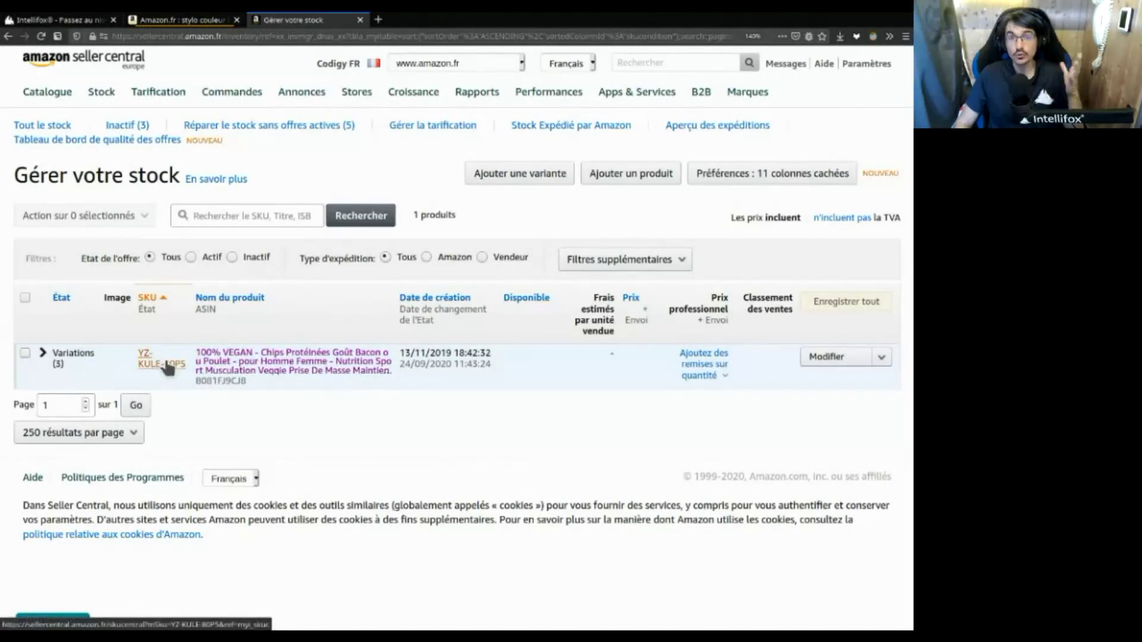
{"action": "double_click", "coordinate": [211, 381]}
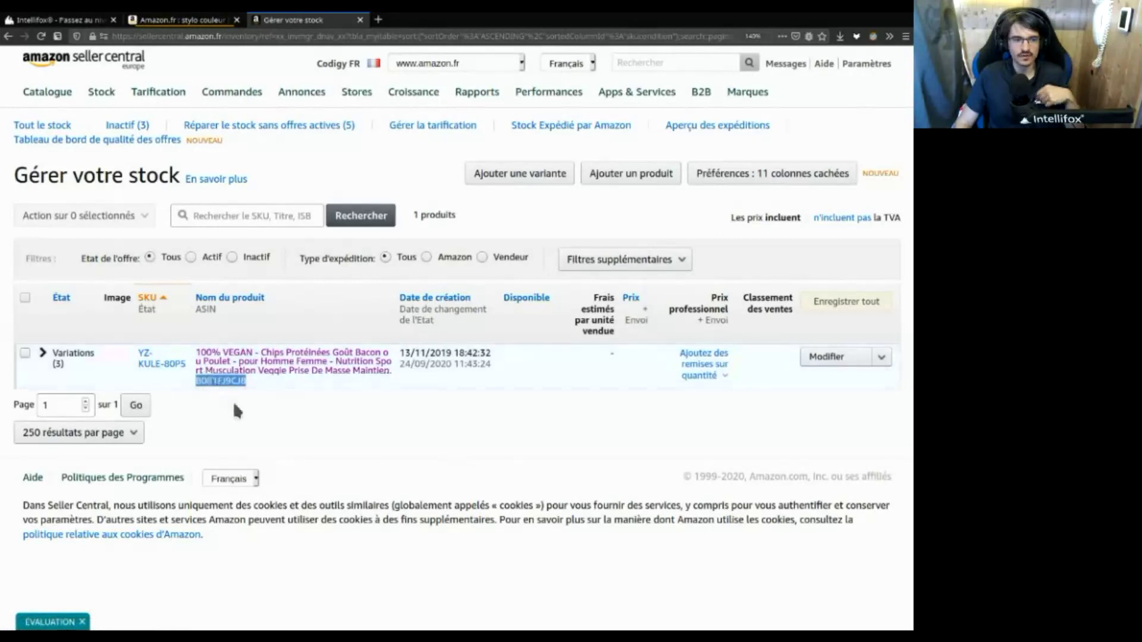
{"action": "left_click_drag", "start_coordinate": [235, 403], "coordinate": [236, 410]}
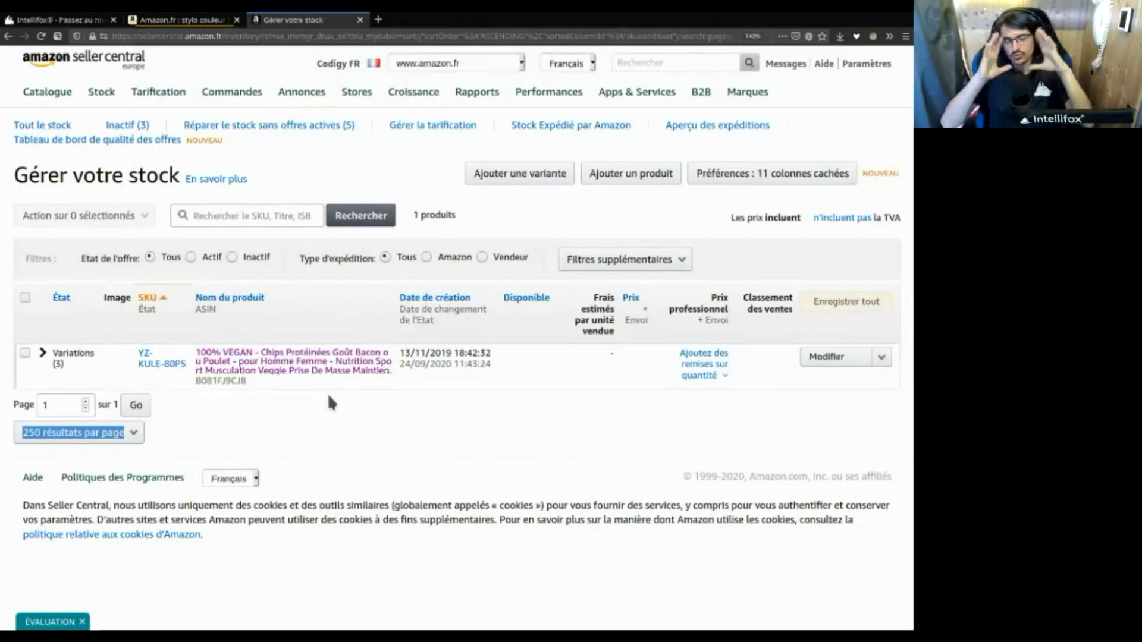
Open the parent product's Amazon page in a new tab and adjust the page zoom for viewing
{"action": "middle_click", "coordinate": [326, 368]}
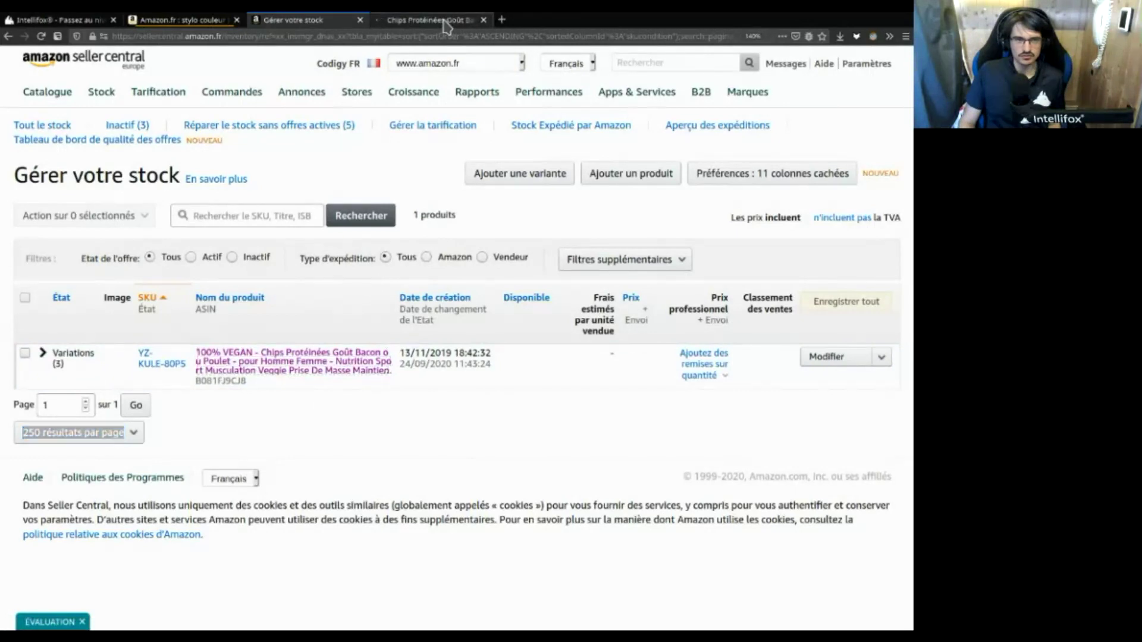
{"action": "left_click", "coordinate": [447, 22]}
{"action": "key", "text": "ctrl+minus"}
{"action": "key", "text": "ctrl+minus"}
{"action": "key", "text": "ctrl+minus"}
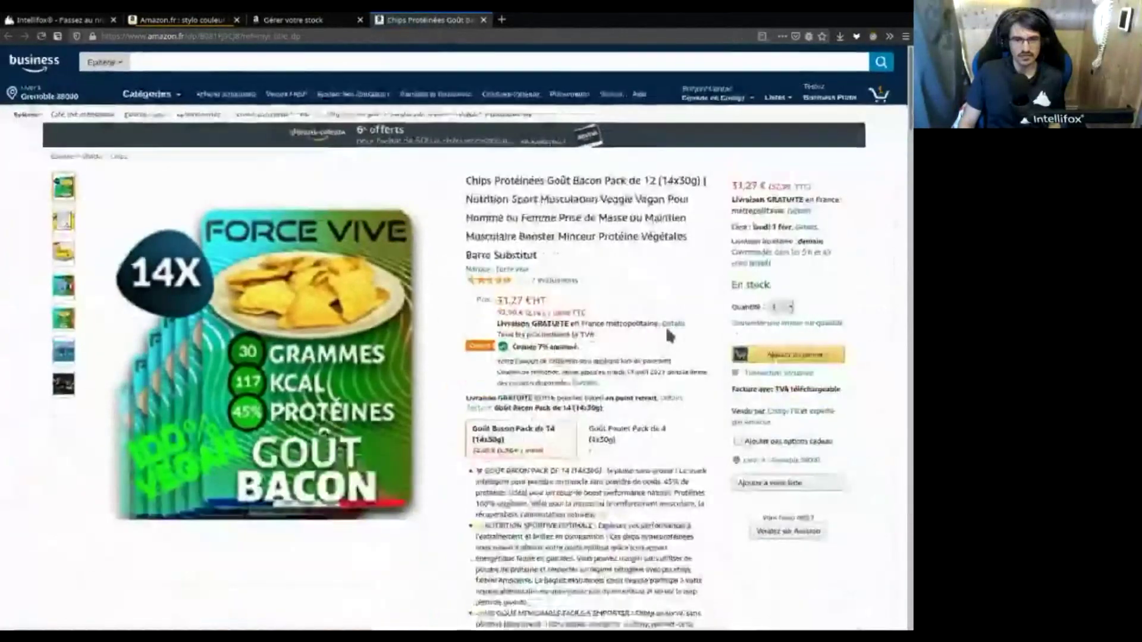
{"action": "key", "text": "ctrl+plus"}
{"action": "key", "text": "ctrl+plus"}
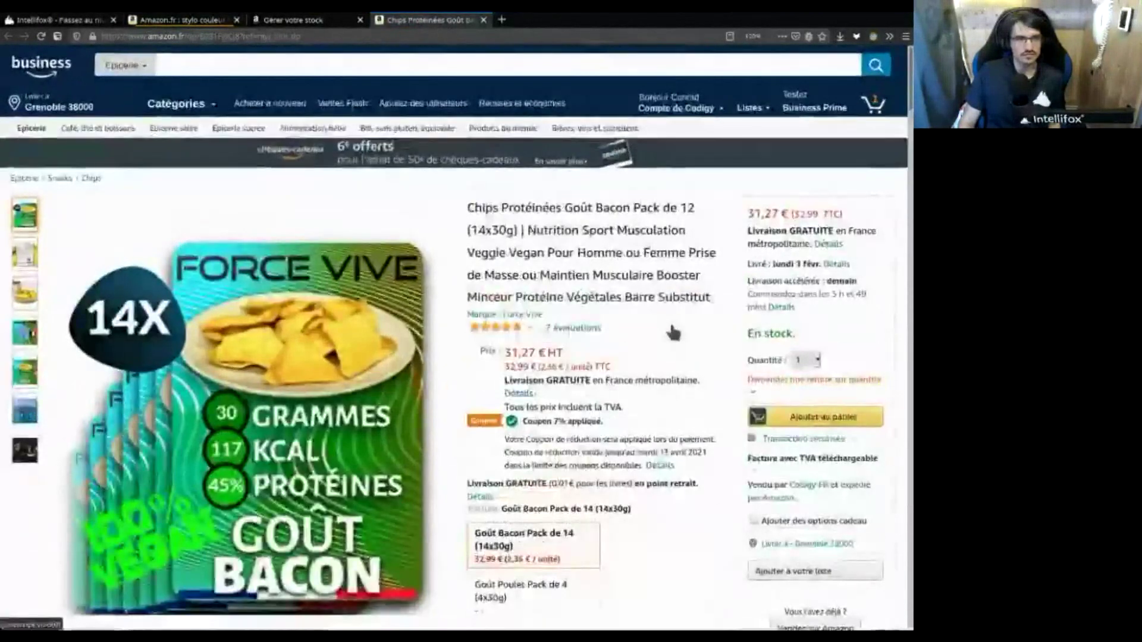
{"action": "key", "text": "ctrl+minus"}
{"action": "key", "text": "ctrl+minus"}
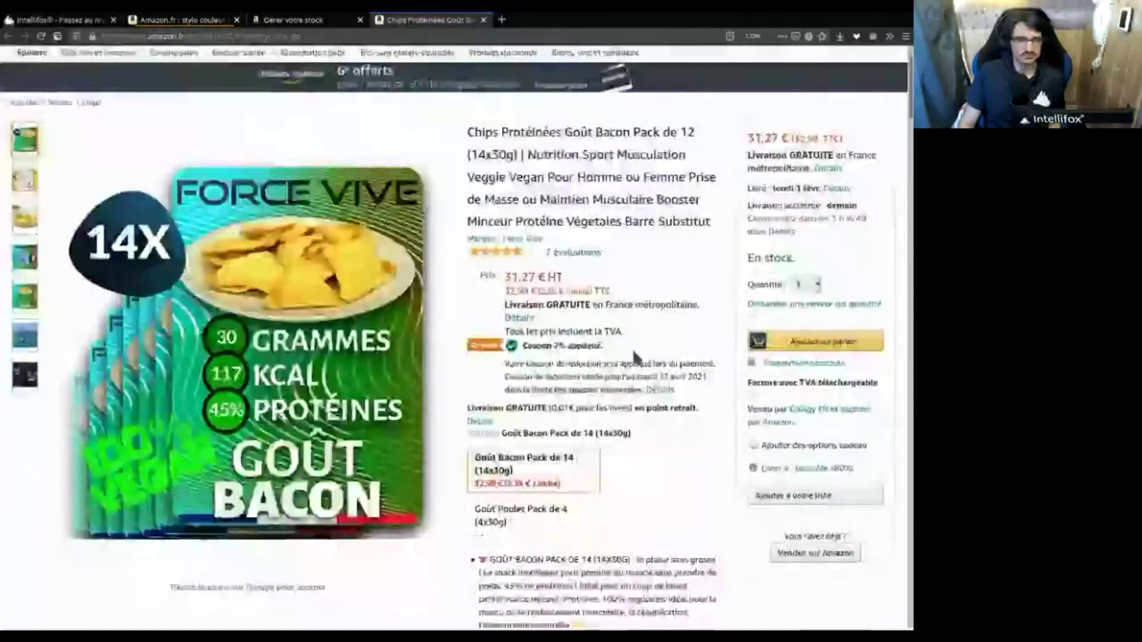
{"action": "key", "text": "ctrl+plus"}
{"action": "key", "text": "ctrl+plus"}
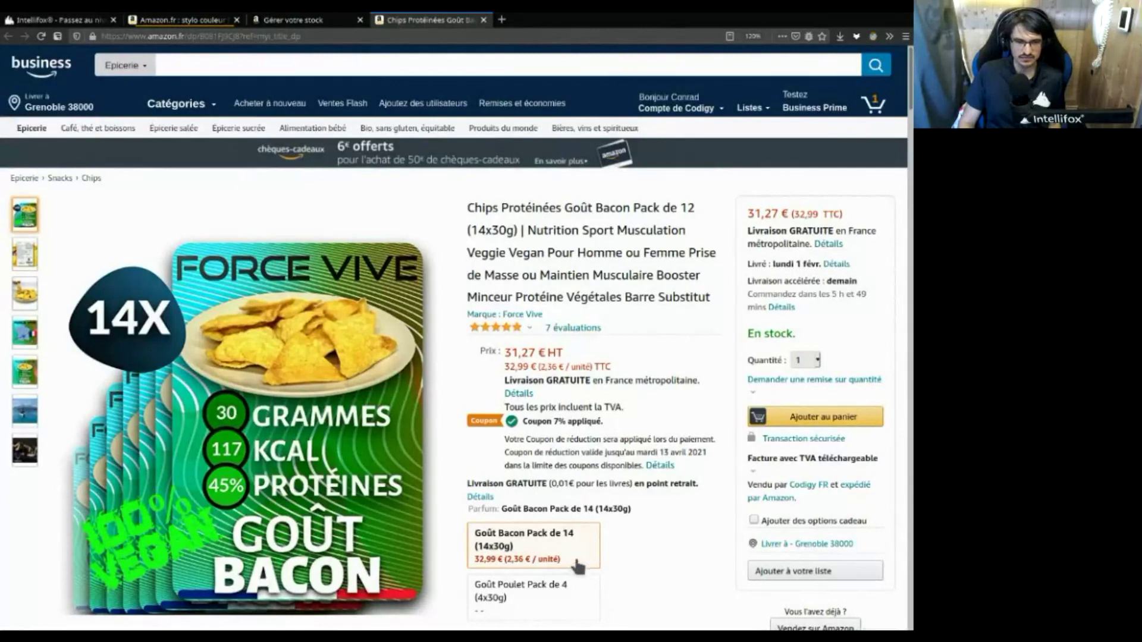
Compare the product page's variants by selecting Goût Poulet Pack de 4 and returning to Goût Bacon Pack de 14
{"action": "scroll", "coordinate": [633, 566], "scroll_direction": "down", "scroll_amount": 1}
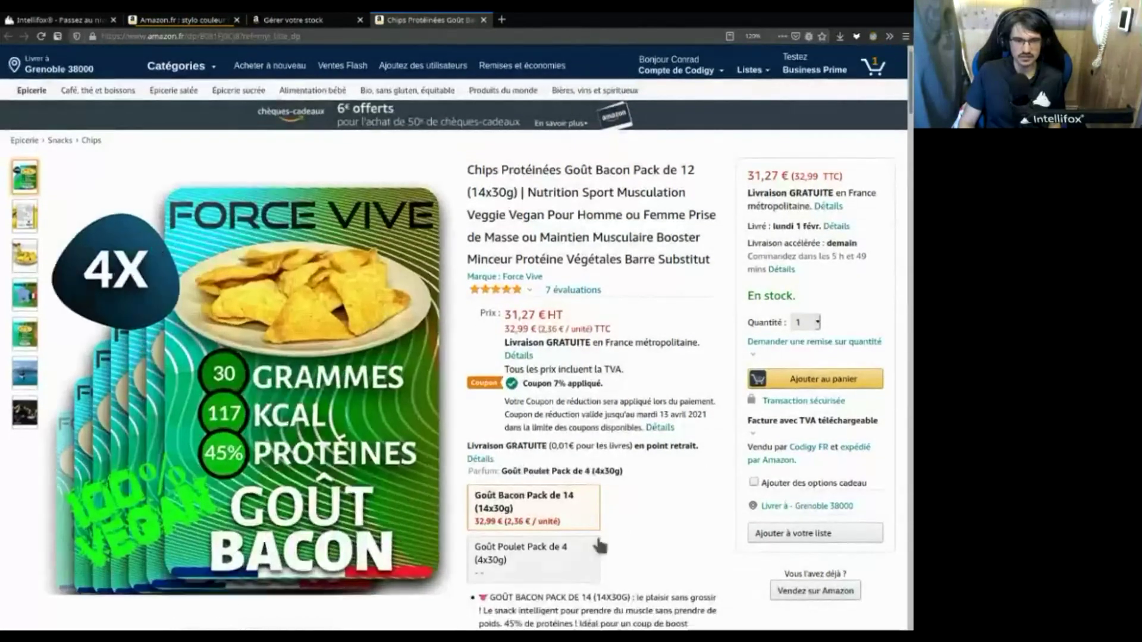
{"action": "left_click", "coordinate": [503, 567]}
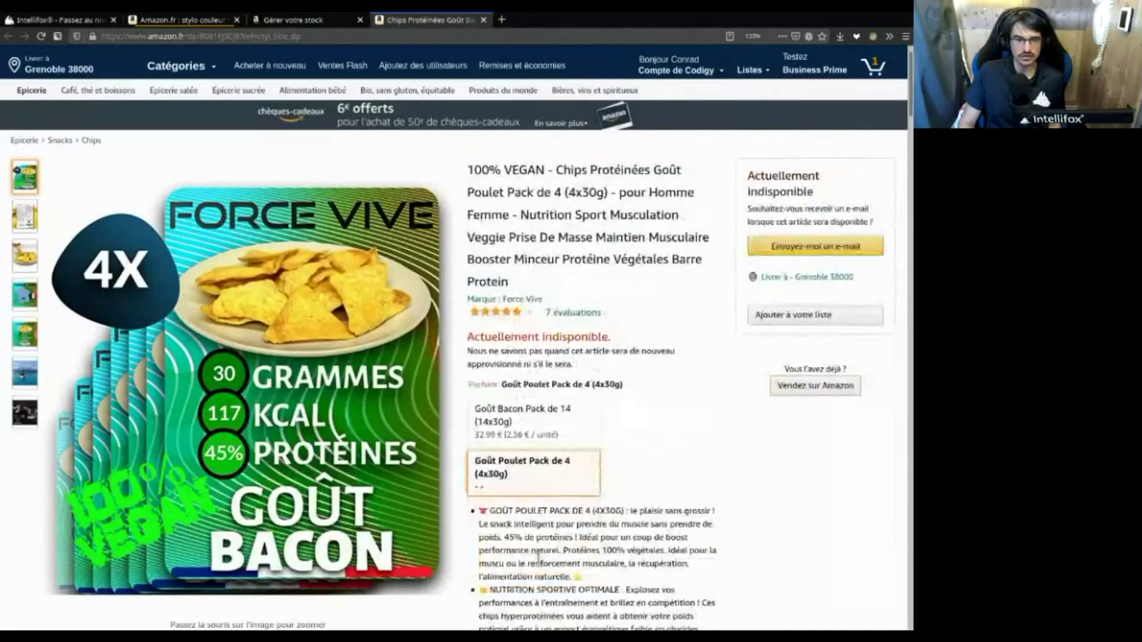
{"action": "left_click", "coordinate": [545, 424]}
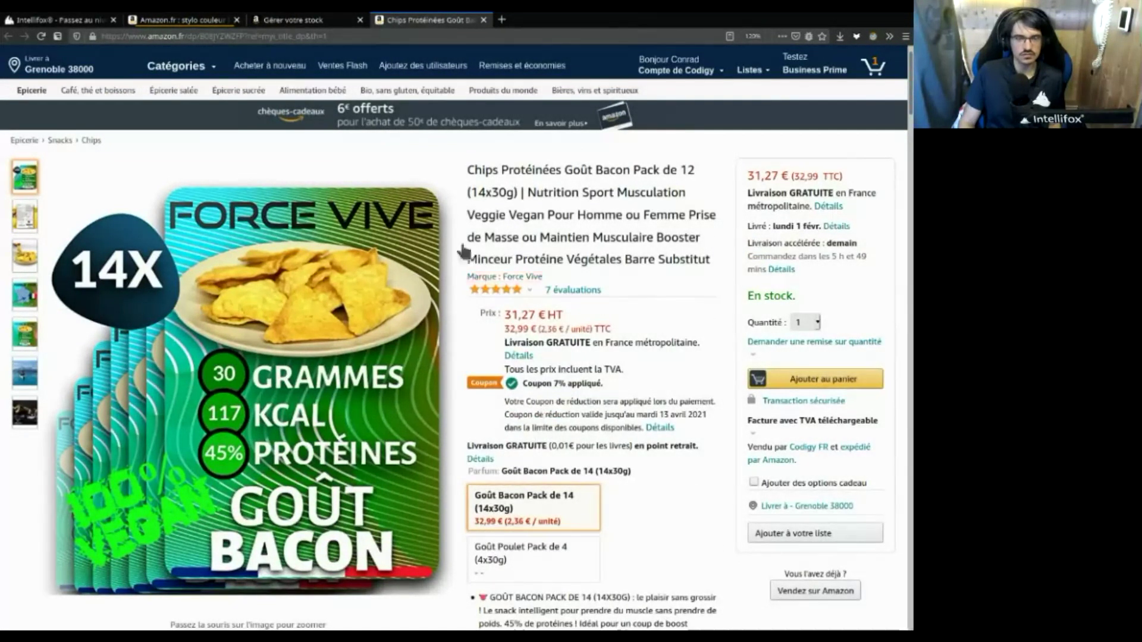
Return to the inventory, expand the variation family, and open the active FV_CHI_GB_12_BACON product for editing
{"action": "left_click", "coordinate": [273, 20]}
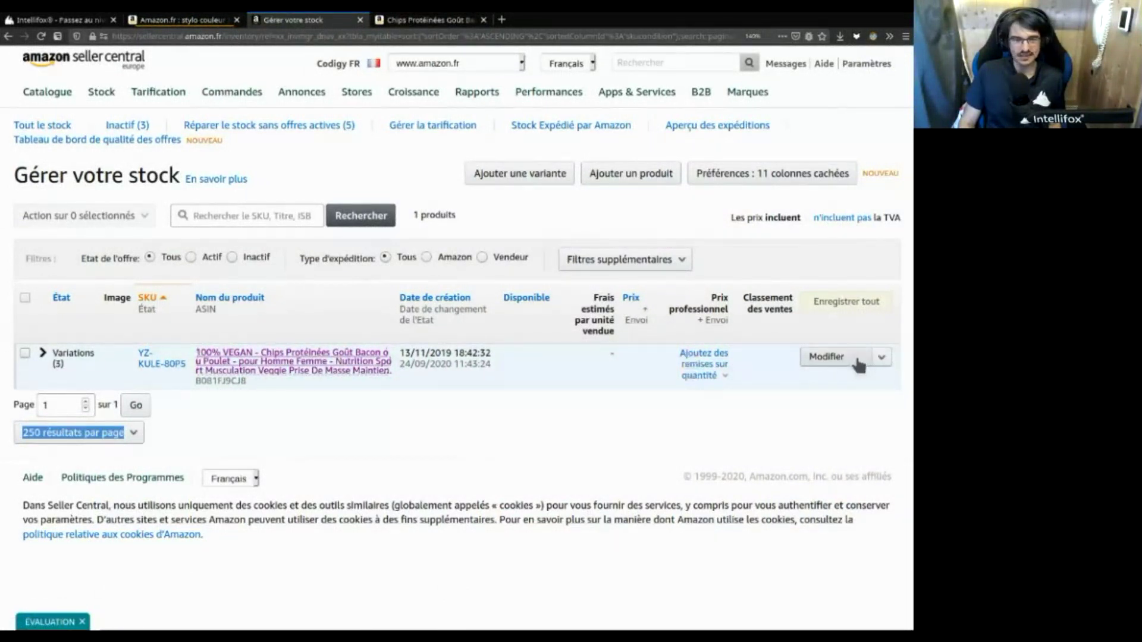
{"action": "left_click", "coordinate": [43, 357]}
{"action": "scroll", "coordinate": [551, 315], "scroll_direction": "down", "scroll_amount": 2}
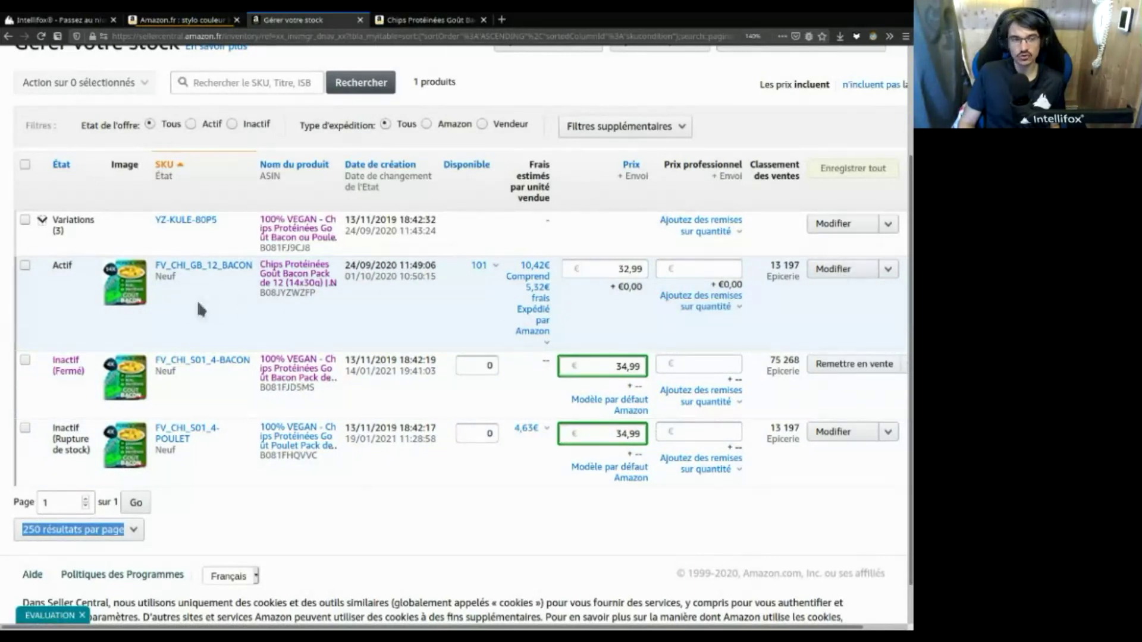
{"action": "left_click", "coordinate": [841, 269]}
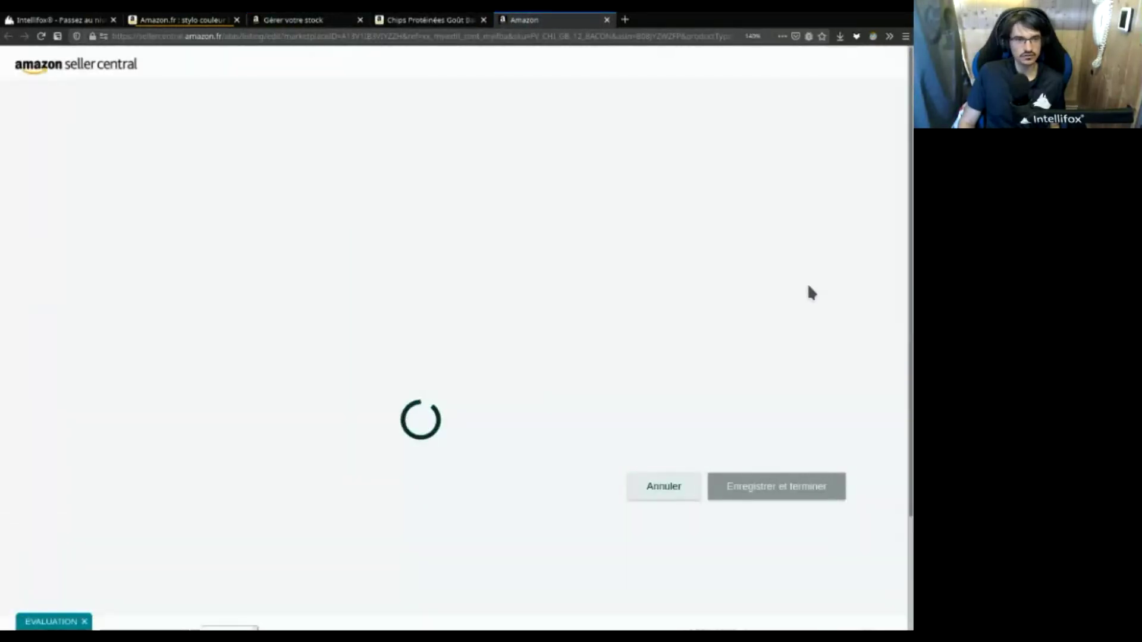
Examine the bacon product's basic information, comparing the title currently online with the title entered in the listing
{"action": "scroll", "coordinate": [476, 346], "scroll_direction": "down", "scroll_amount": 3}
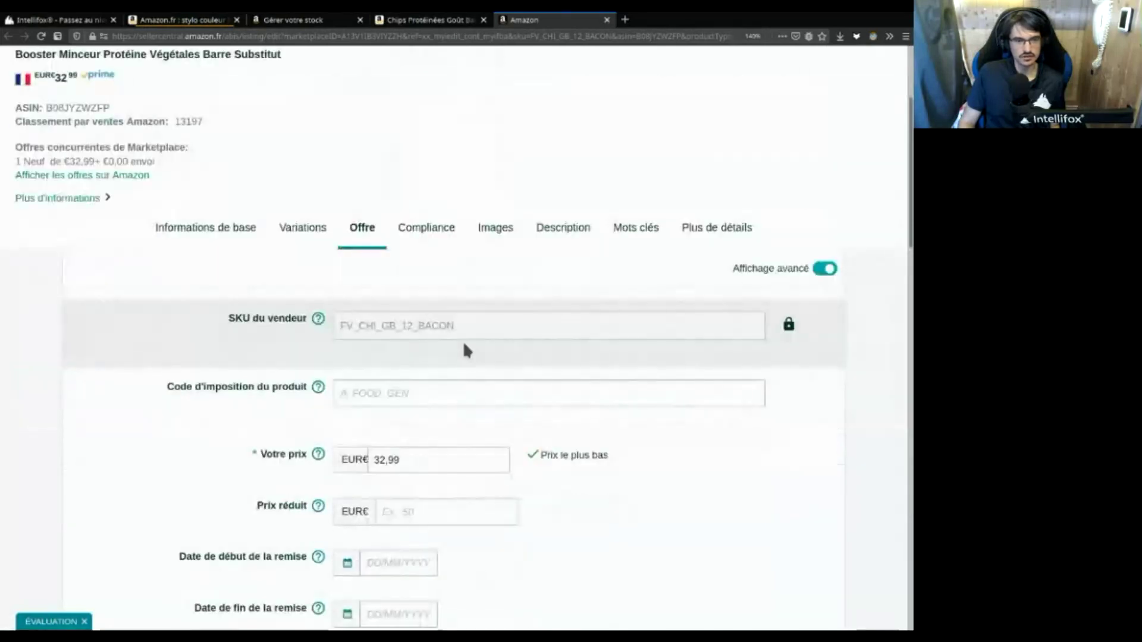
{"action": "left_click", "coordinate": [192, 232]}
{"action": "scroll", "coordinate": [687, 381], "scroll_direction": "down", "scroll_amount": 5}
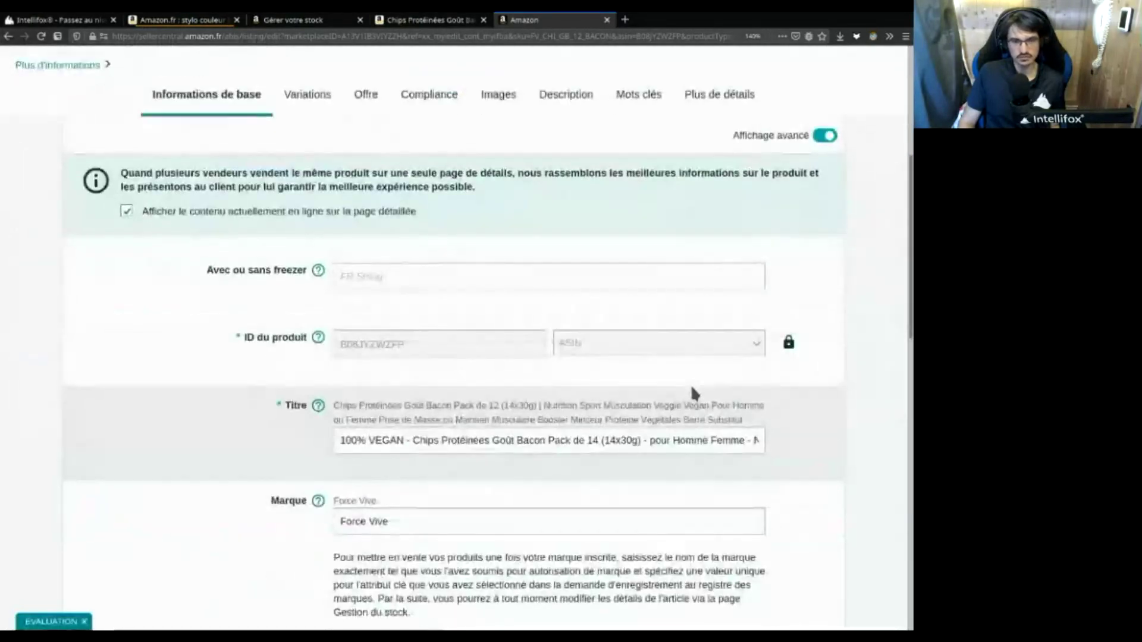
{"action": "scroll", "coordinate": [692, 388], "scroll_direction": "down", "scroll_amount": 3}
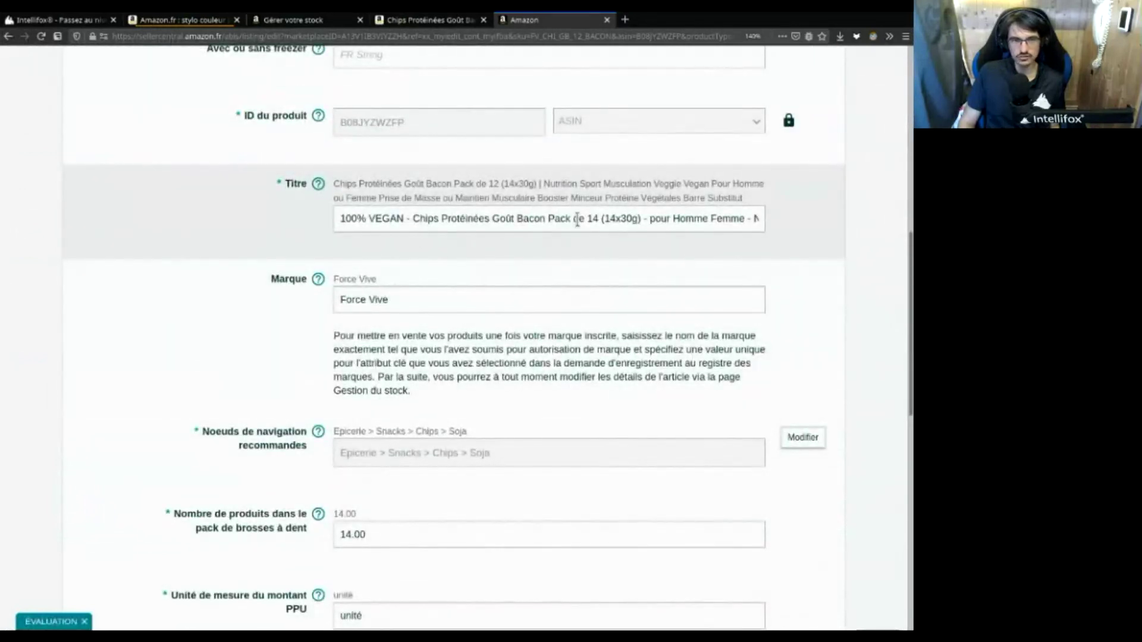
{"action": "left_click_drag", "start_coordinate": [577, 219], "coordinate": [646, 219]}
{"action": "left_click", "coordinate": [648, 219]}
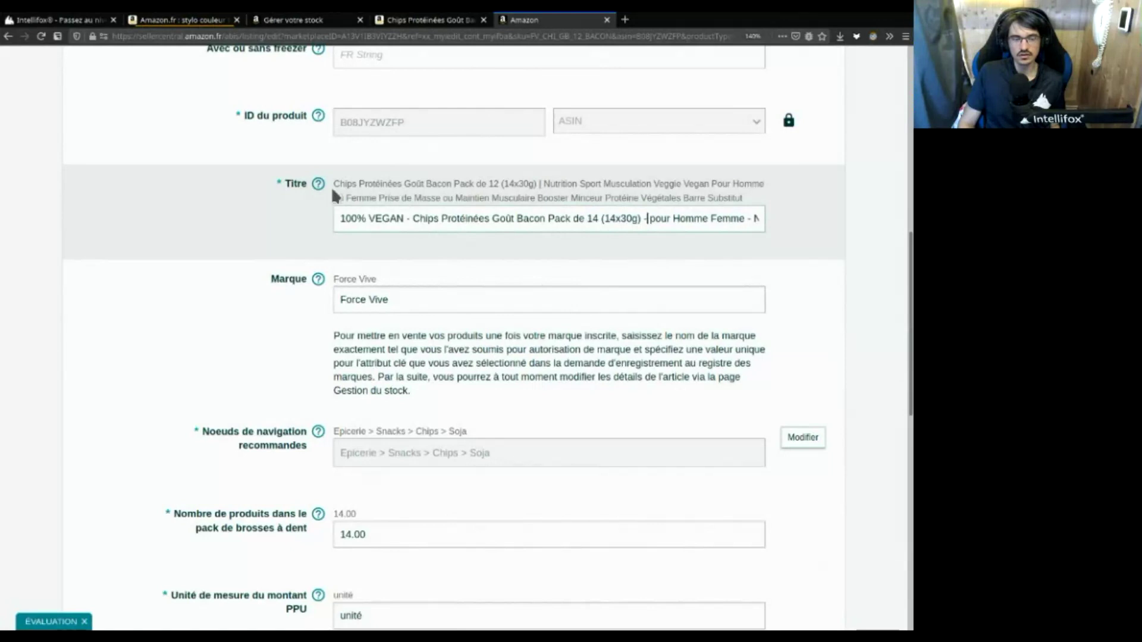
{"action": "left_click_drag", "start_coordinate": [334, 183], "coordinate": [800, 193]}
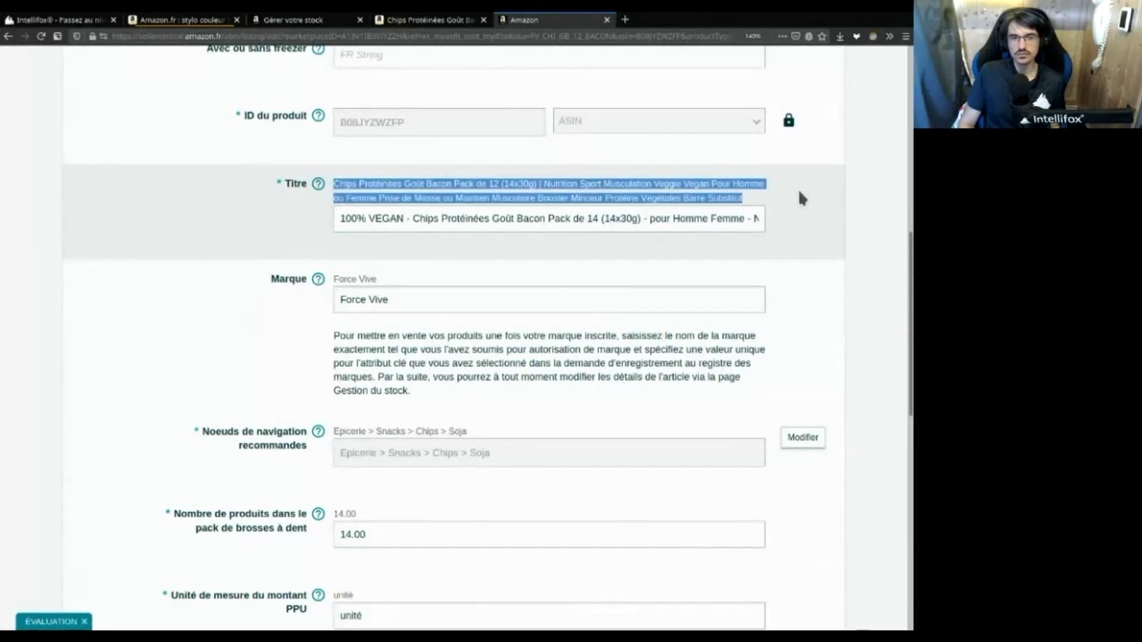
{"action": "left_click", "coordinate": [799, 192]}
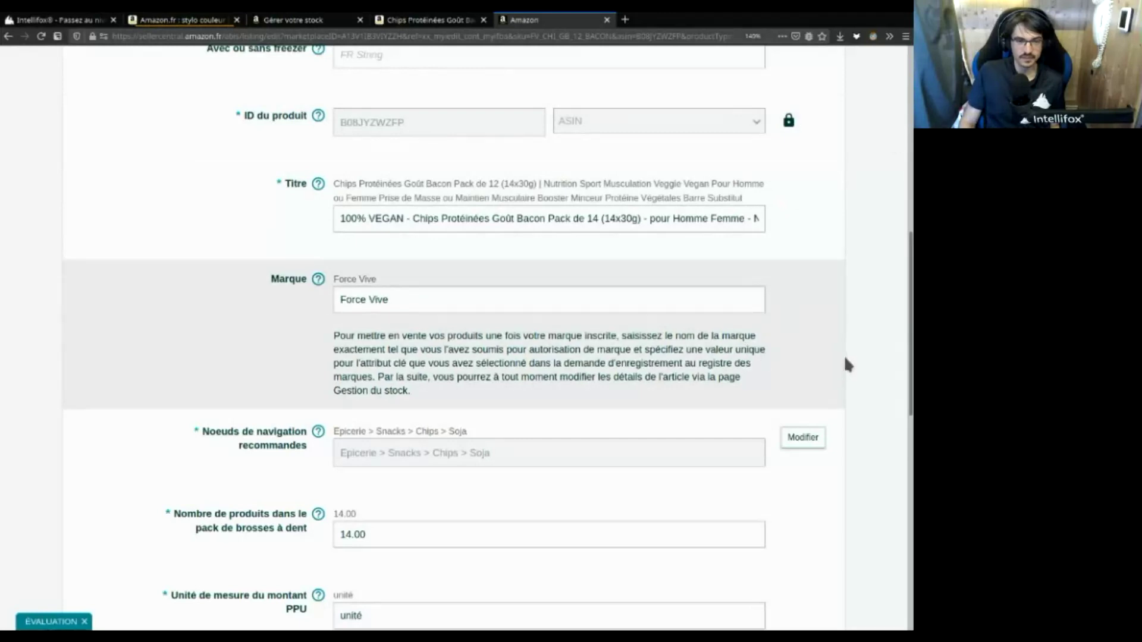
{"action": "scroll", "coordinate": [851, 359], "scroll_direction": "down", "scroll_amount": 8}
{"action": "scroll", "coordinate": [857, 416], "scroll_direction": "up", "scroll_amount": 15}
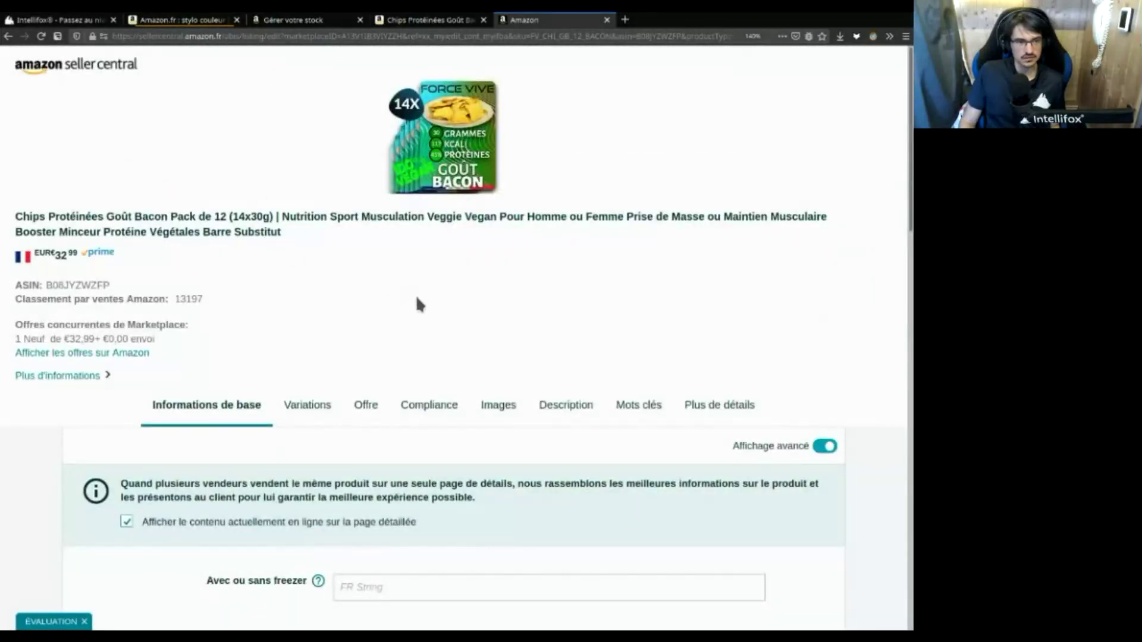
{"action": "scroll", "coordinate": [434, 325], "scroll_direction": "down", "scroll_amount": 3}
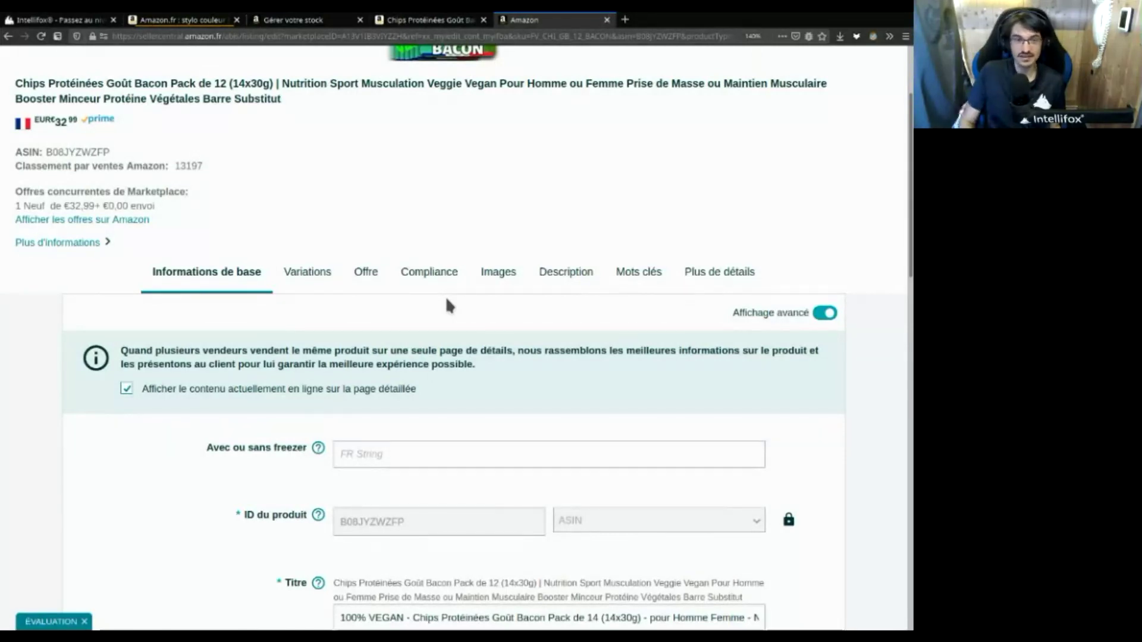
{"action": "scroll", "coordinate": [423, 580], "scroll_direction": "down", "scroll_amount": 2}
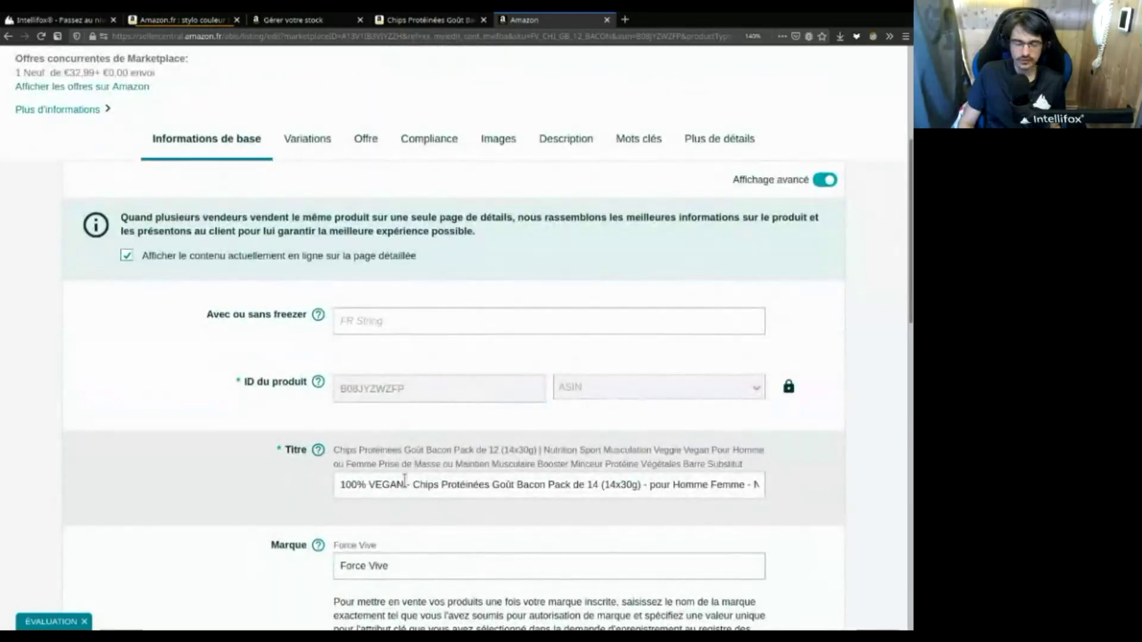
Try removing the ninth product image, the skier in red, from the bacon listing and leave the listing without saving
{"action": "left_click", "coordinate": [496, 143]}
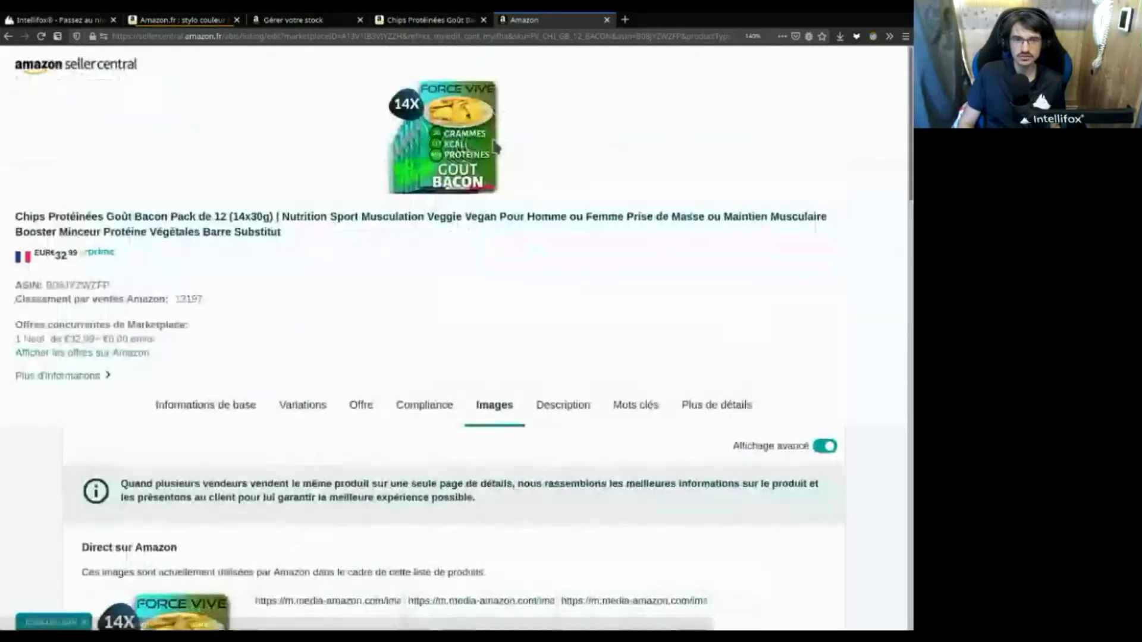
{"action": "scroll", "coordinate": [546, 521], "scroll_direction": "down", "scroll_amount": 8}
{"action": "scroll", "coordinate": [545, 521], "scroll_direction": "down", "scroll_amount": 11}
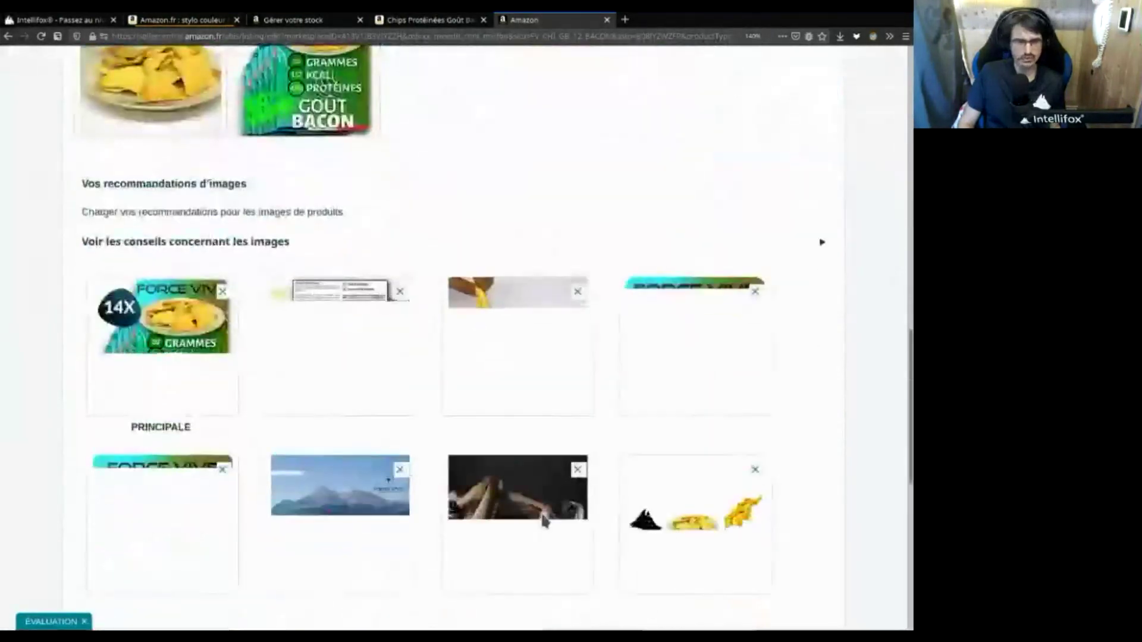
{"action": "scroll", "coordinate": [540, 520], "scroll_direction": "up", "scroll_amount": 3}
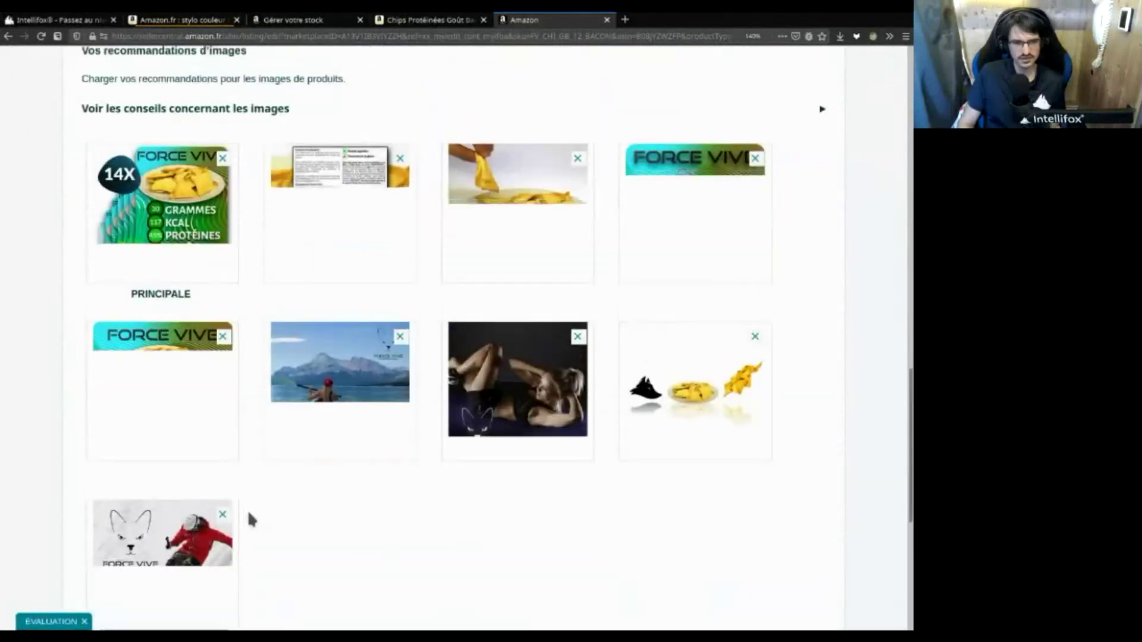
{"action": "left_click", "coordinate": [222, 515]}
{"action": "scroll", "coordinate": [196, 461], "scroll_direction": "down", "scroll_amount": 2}
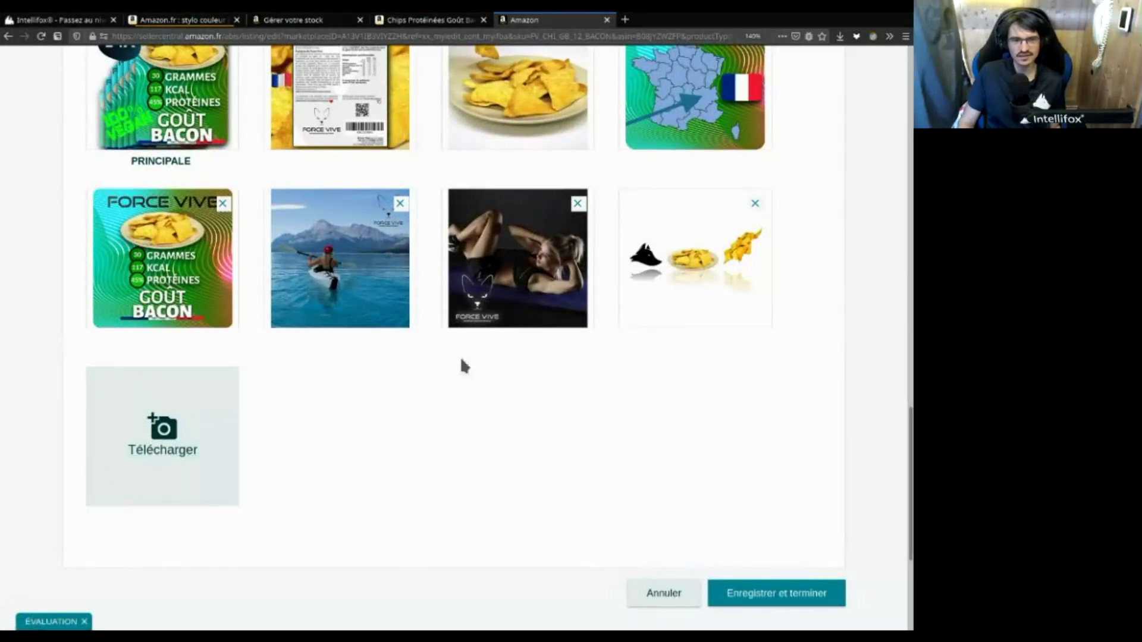
{"action": "scroll", "coordinate": [463, 364], "scroll_direction": "up", "scroll_amount": 2}
{"action": "scroll", "coordinate": [505, 393], "scroll_direction": "down", "scroll_amount": 2}
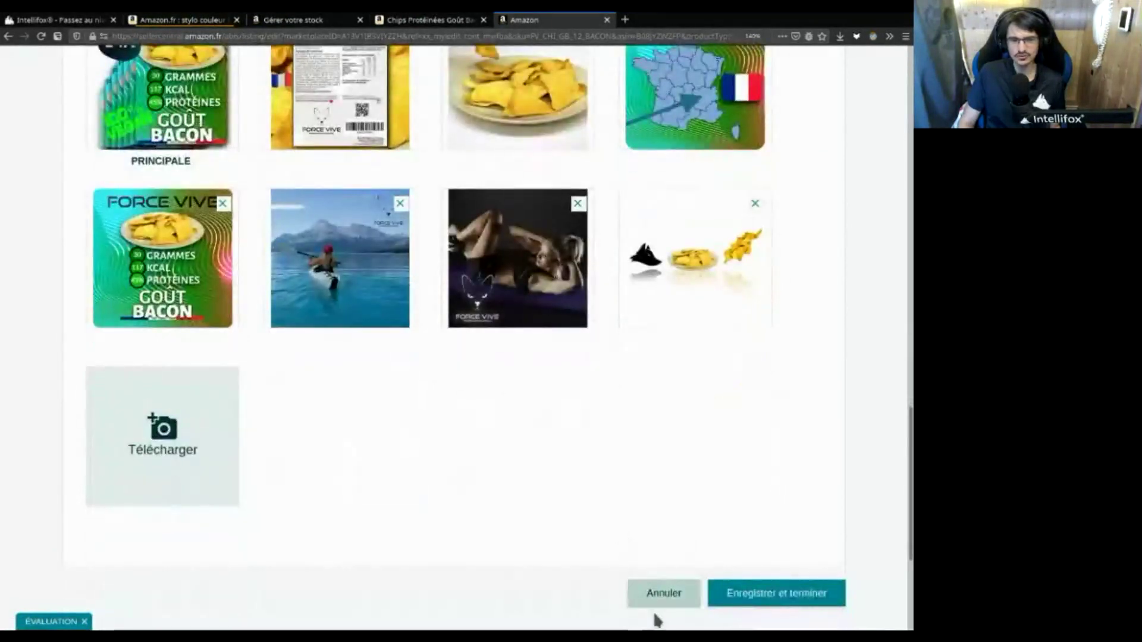
{"action": "left_click", "coordinate": [665, 594]}
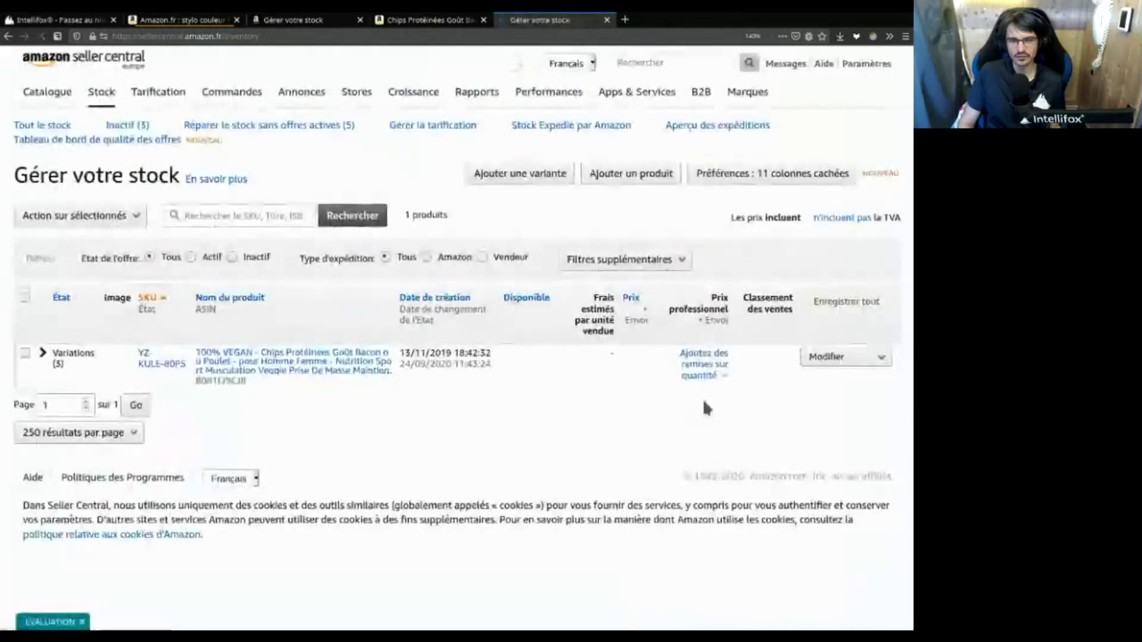
Expand the parent's variations in the inventory again and review the SKU, stock and price of each child product
{"action": "left_click", "coordinate": [43, 356]}
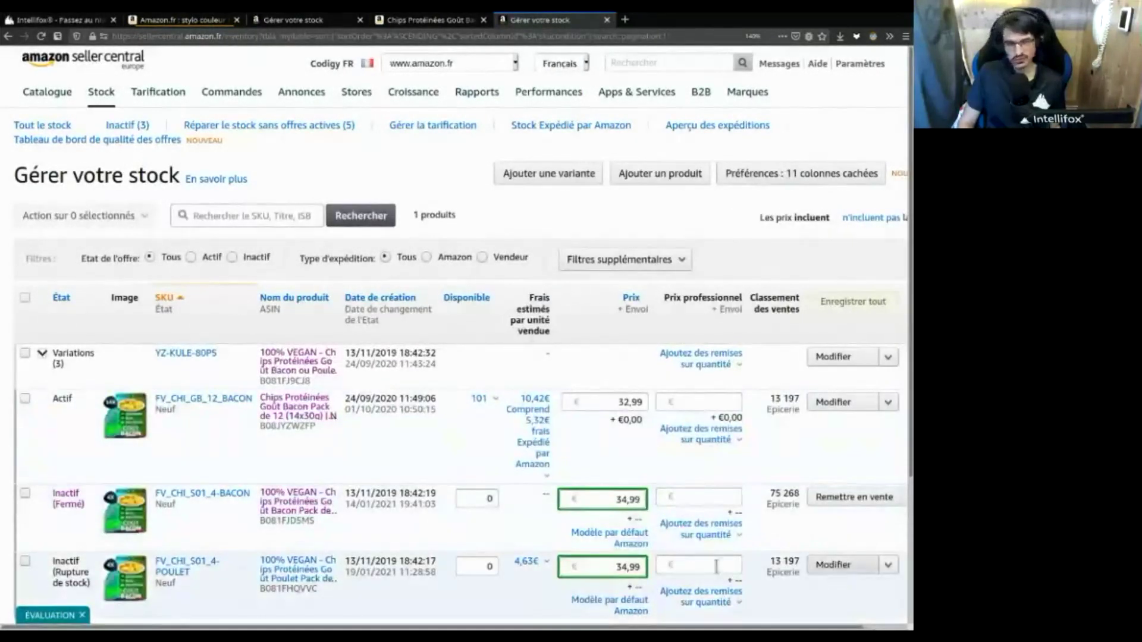
{"action": "scroll", "coordinate": [249, 559], "scroll_direction": "down", "scroll_amount": 3}
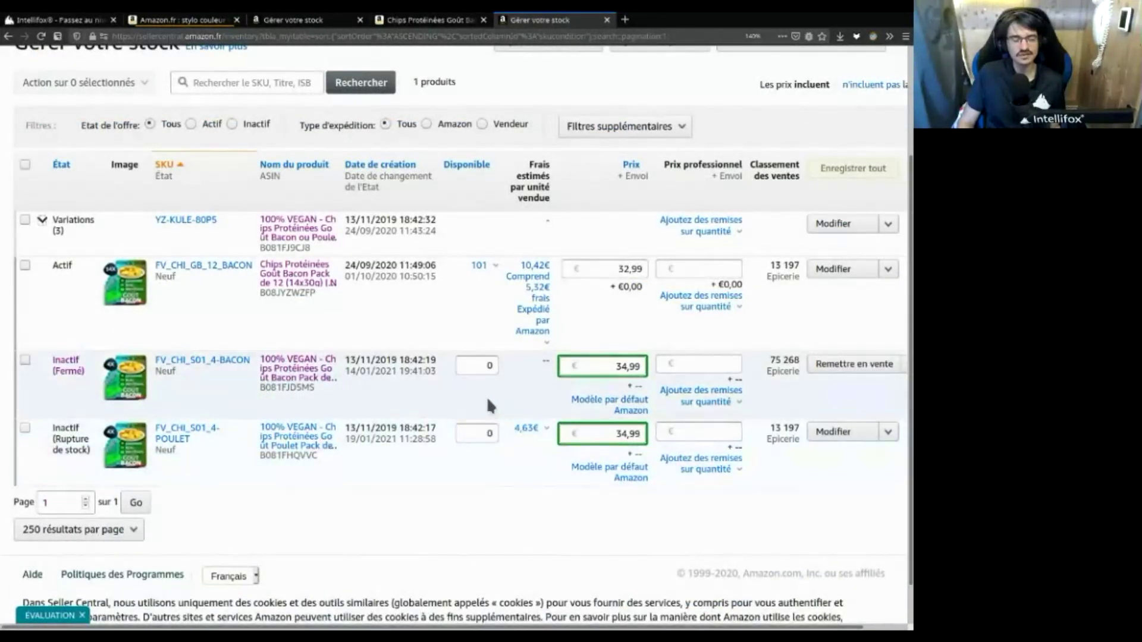
{"action": "scroll", "coordinate": [487, 396], "scroll_direction": "up", "scroll_amount": 1}
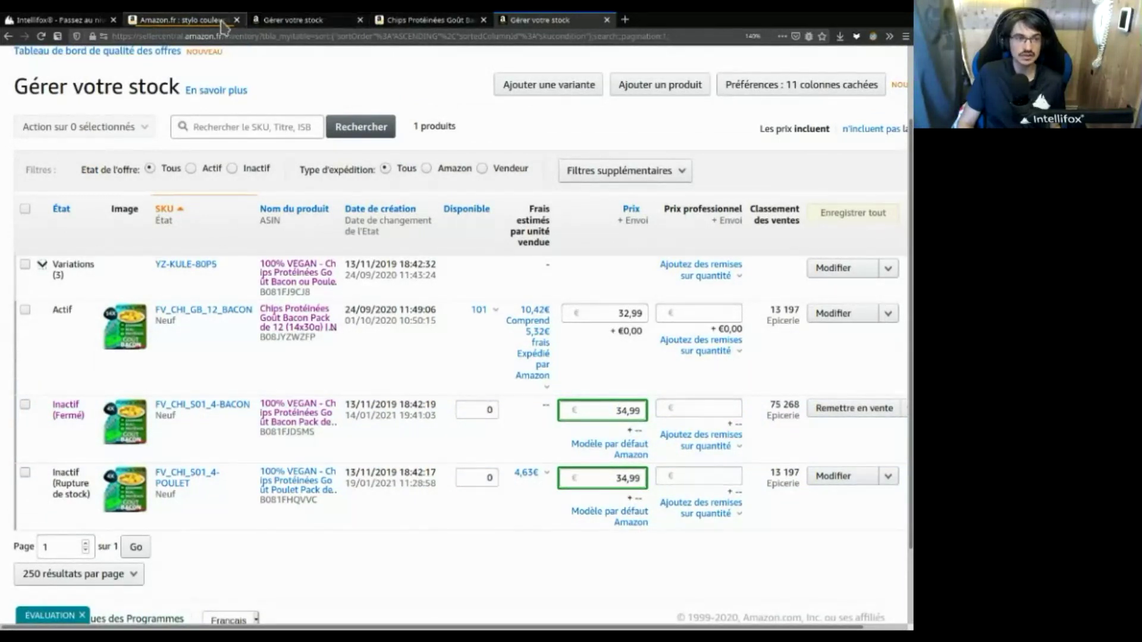
Switch to the Intellifox image editor, move the bulleted text block on the "Comment ?" slide slightly up, and save
{"action": "left_click", "coordinate": [92, 22]}
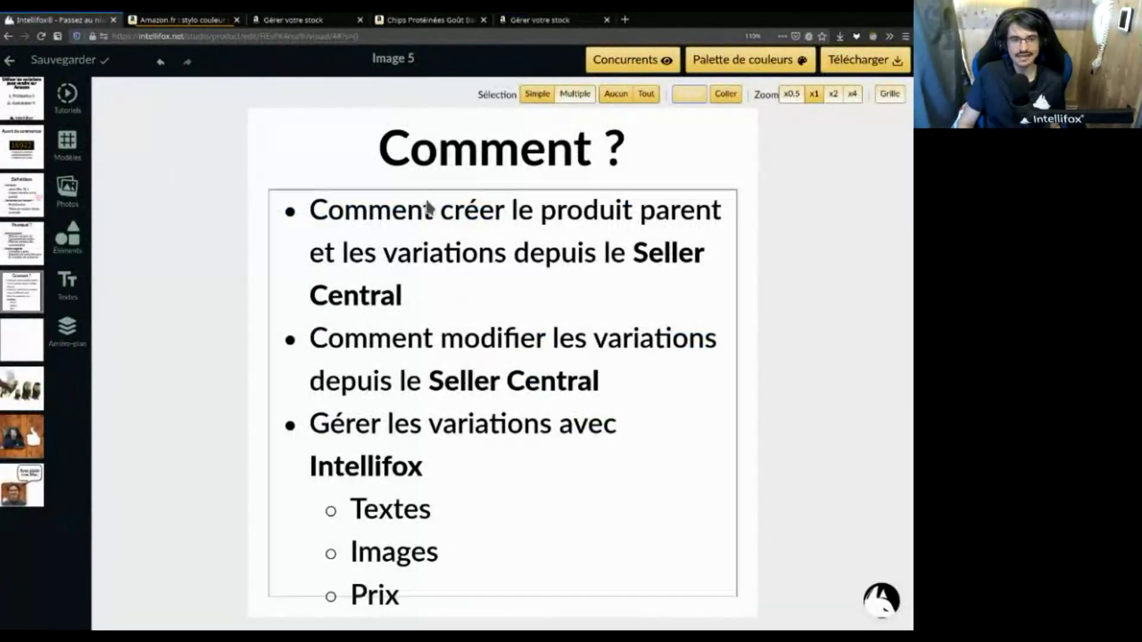
{"action": "left_click", "coordinate": [442, 223]}
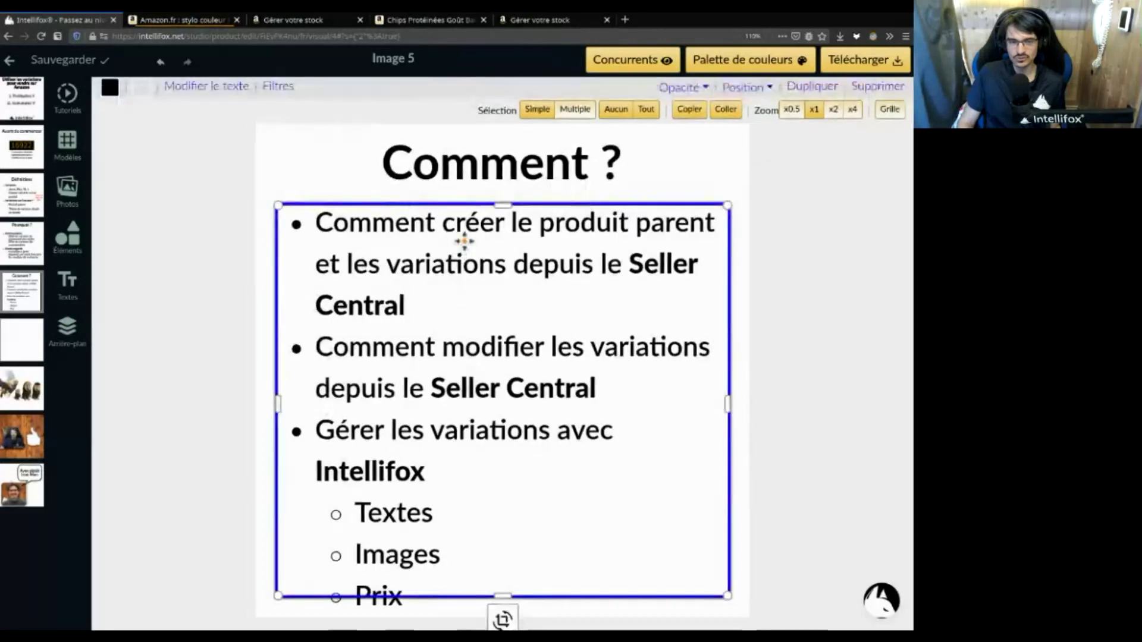
{"action": "left_click", "coordinate": [508, 204]}
{"action": "left_click_drag", "start_coordinate": [508, 204], "coordinate": [516, 195]}
{"action": "left_click", "coordinate": [504, 207]}
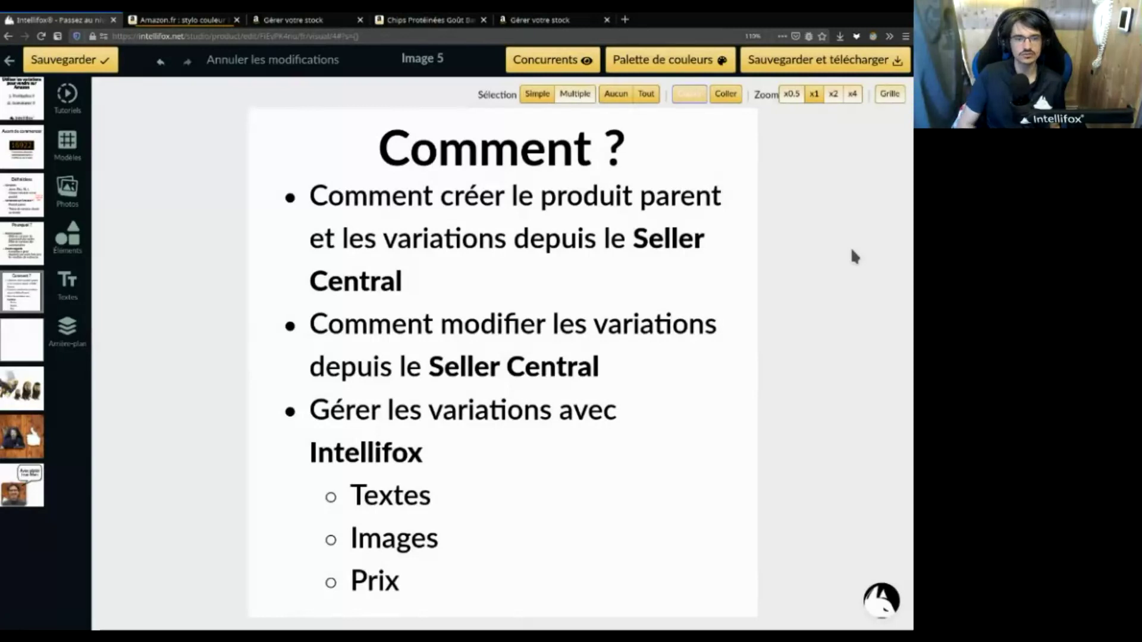
{"action": "left_click", "coordinate": [43, 61]}
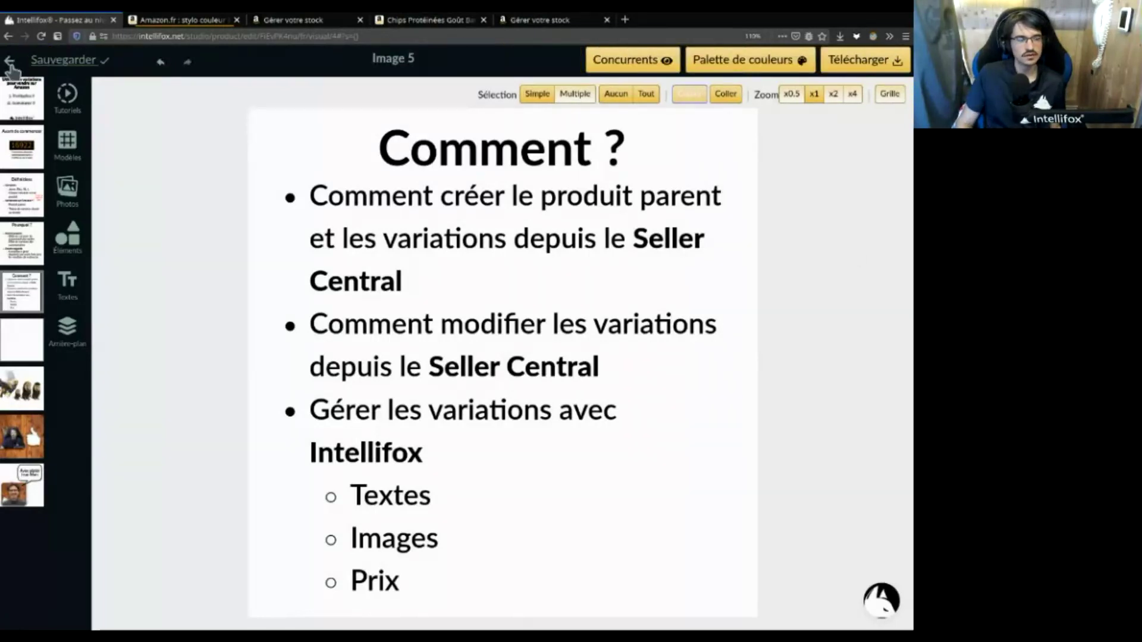
Leave the image editor, open the product's configuration, and clear the parent product's %VARIATION% value
{"action": "left_click", "coordinate": [10, 63]}
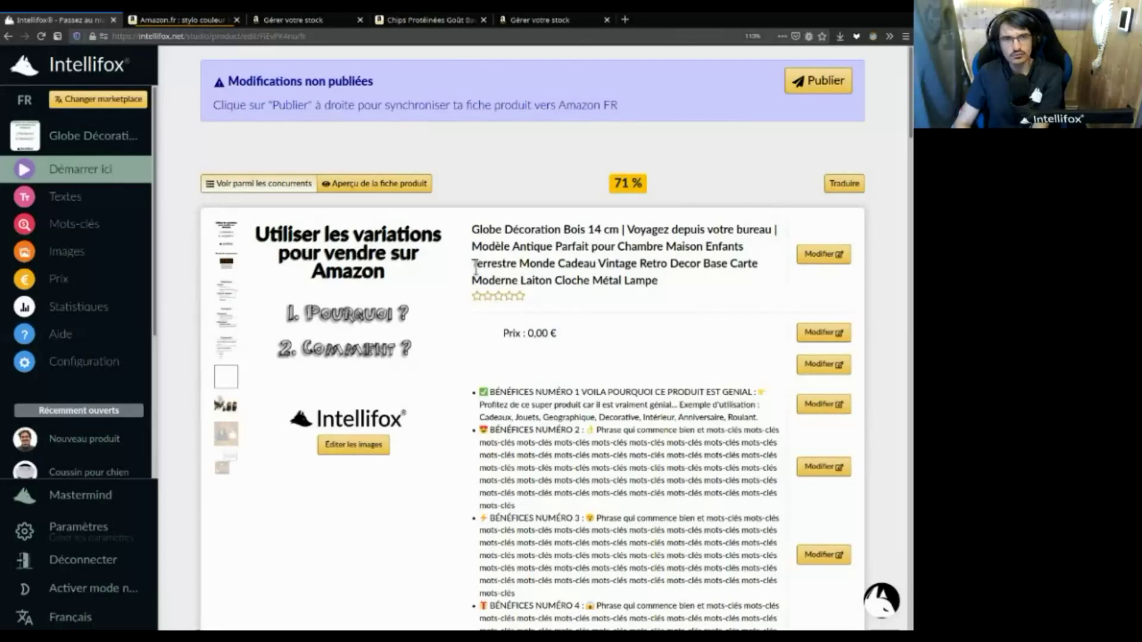
{"action": "left_click", "coordinate": [88, 366]}
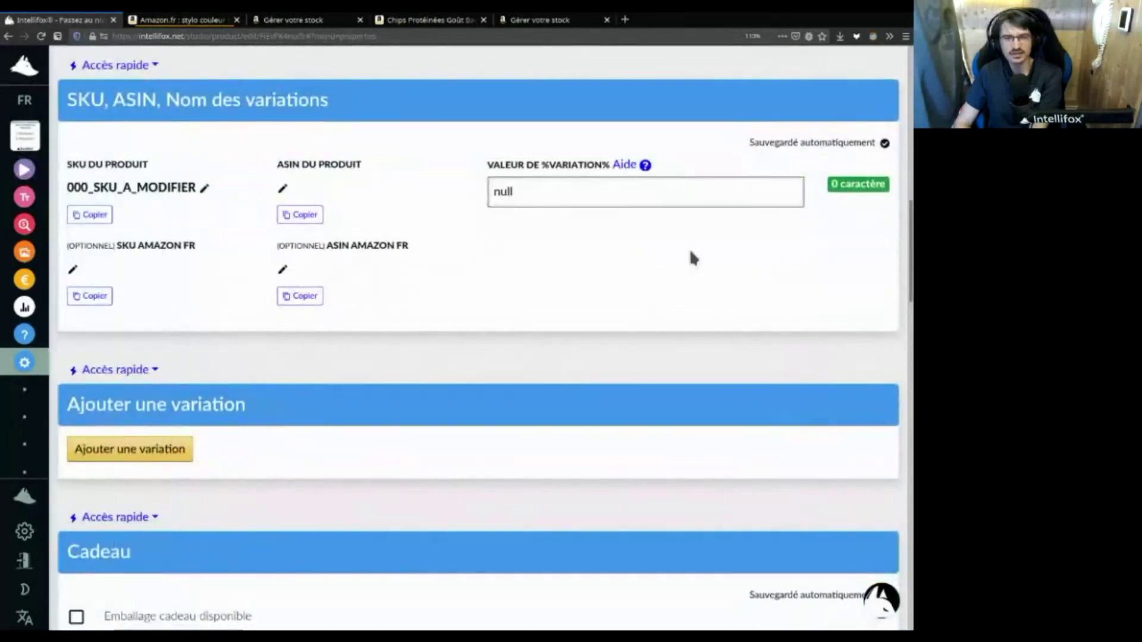
{"action": "left_click_drag", "start_coordinate": [569, 198], "coordinate": [464, 197]}
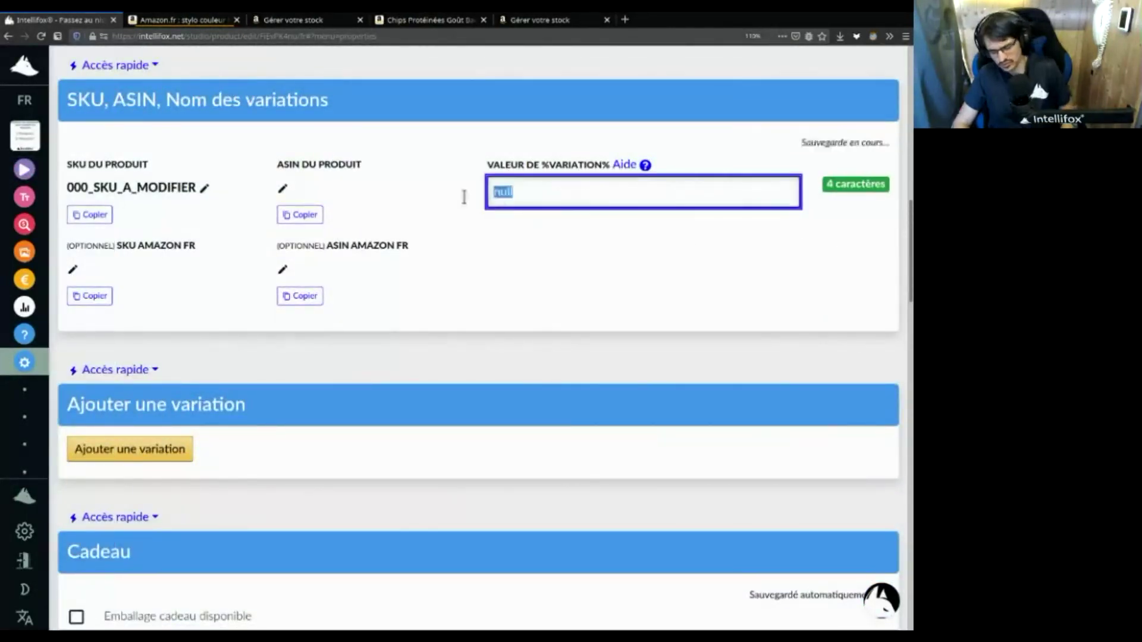
{"action": "key", "text": "BackSpace"}
{"action": "left_click", "coordinate": [523, 278]}
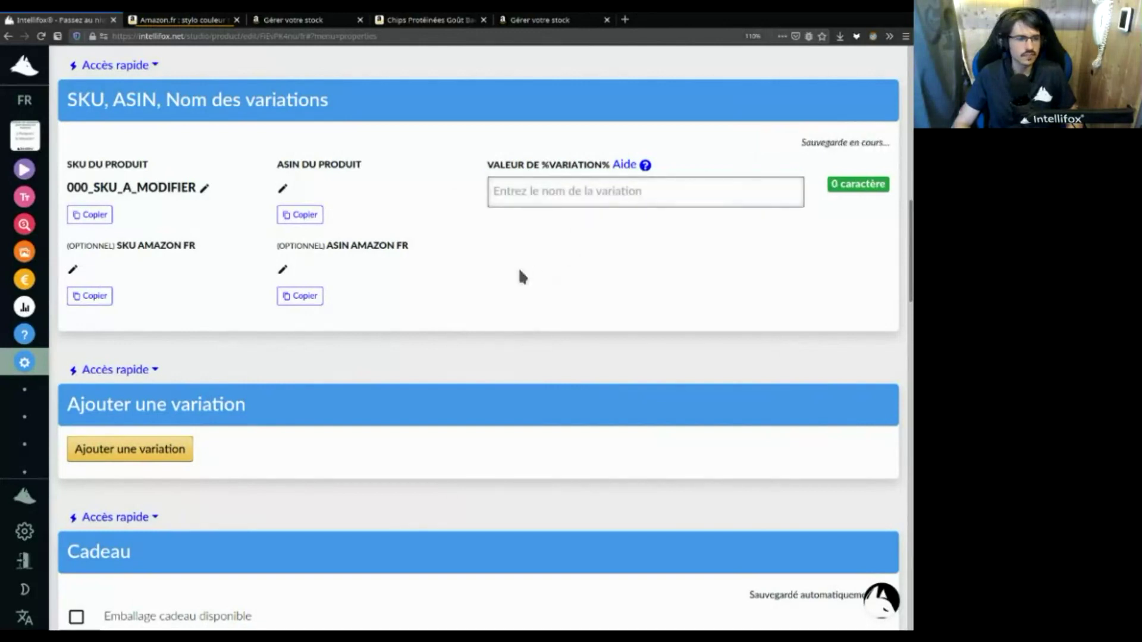
Try to add a variation with SKU STYLO_MINI_BLEU and value Mini Bleu but no ASIN, cancel it, and reload the page
{"action": "left_click", "coordinate": [171, 450]}
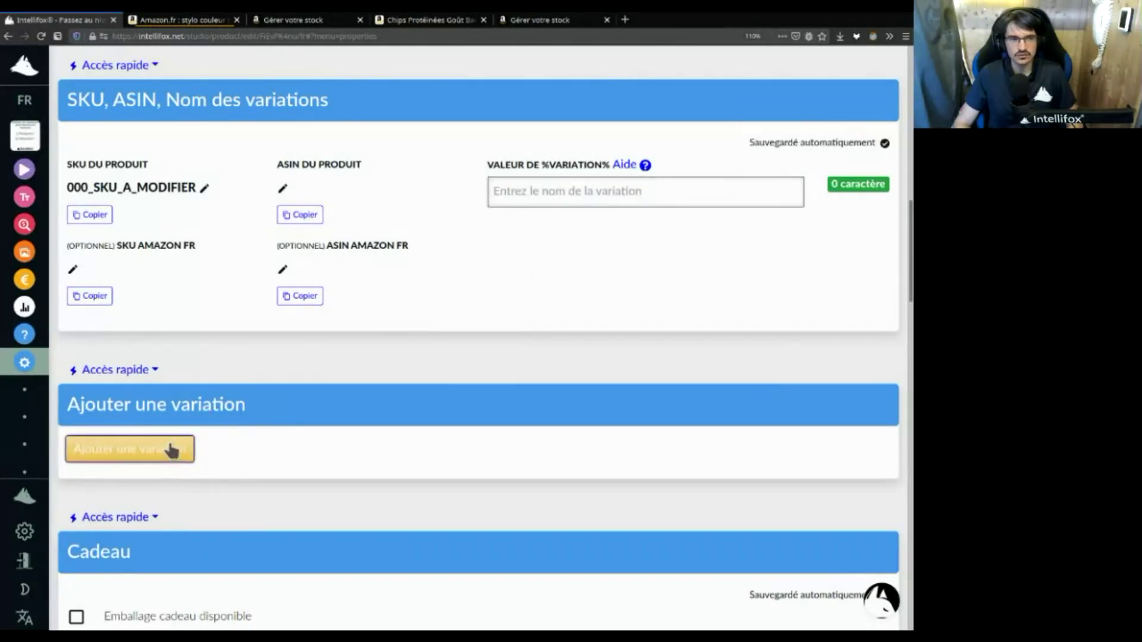
{"action": "left_click", "coordinate": [141, 454]}
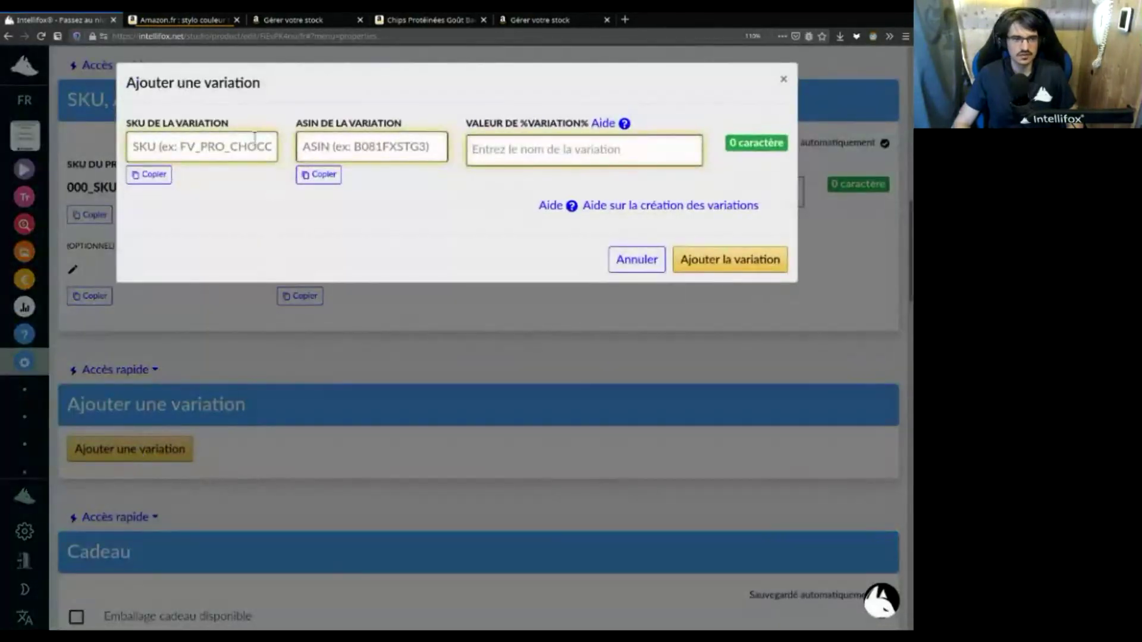
{"action": "left_click", "coordinate": [232, 152]}
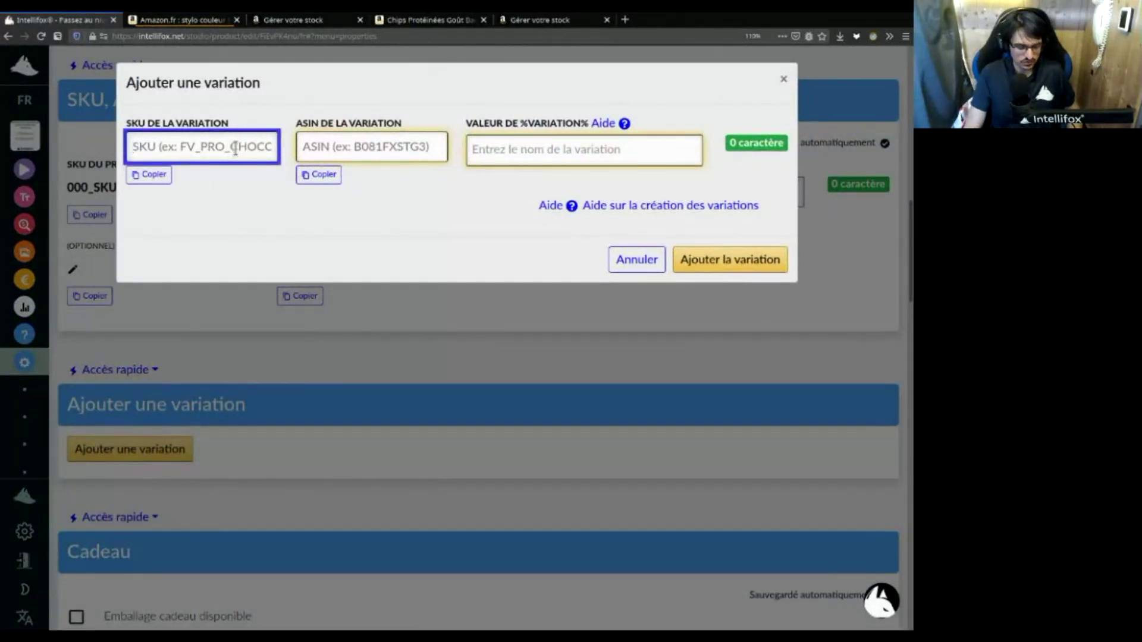
{"action": "type", "text": "STYLO_"}
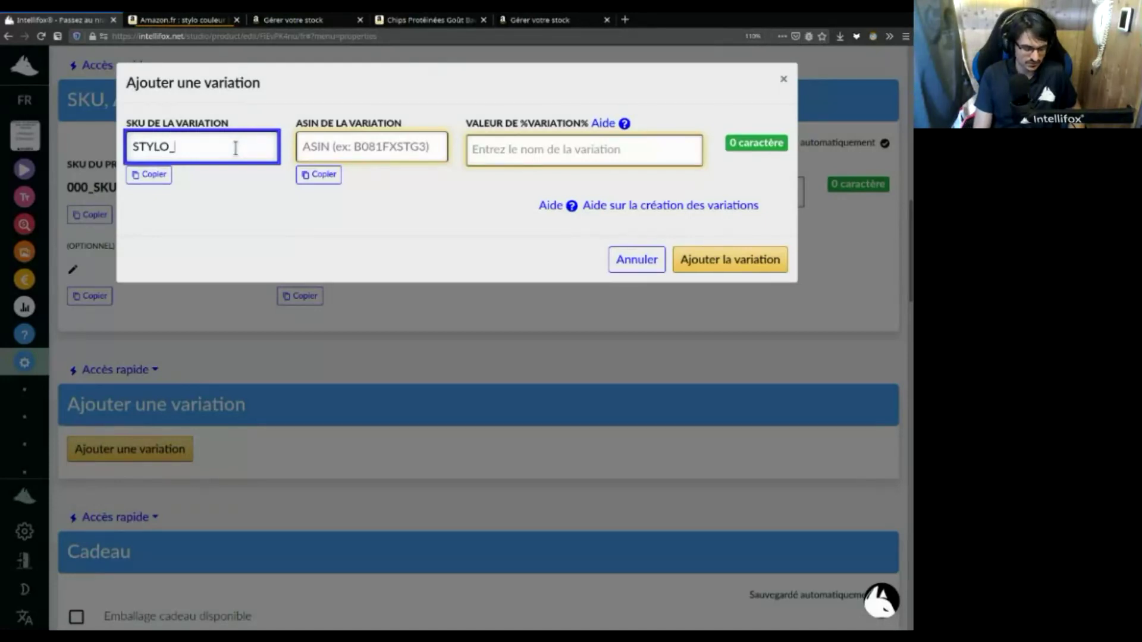
{"action": "type", "text": "NI_BLEU"}
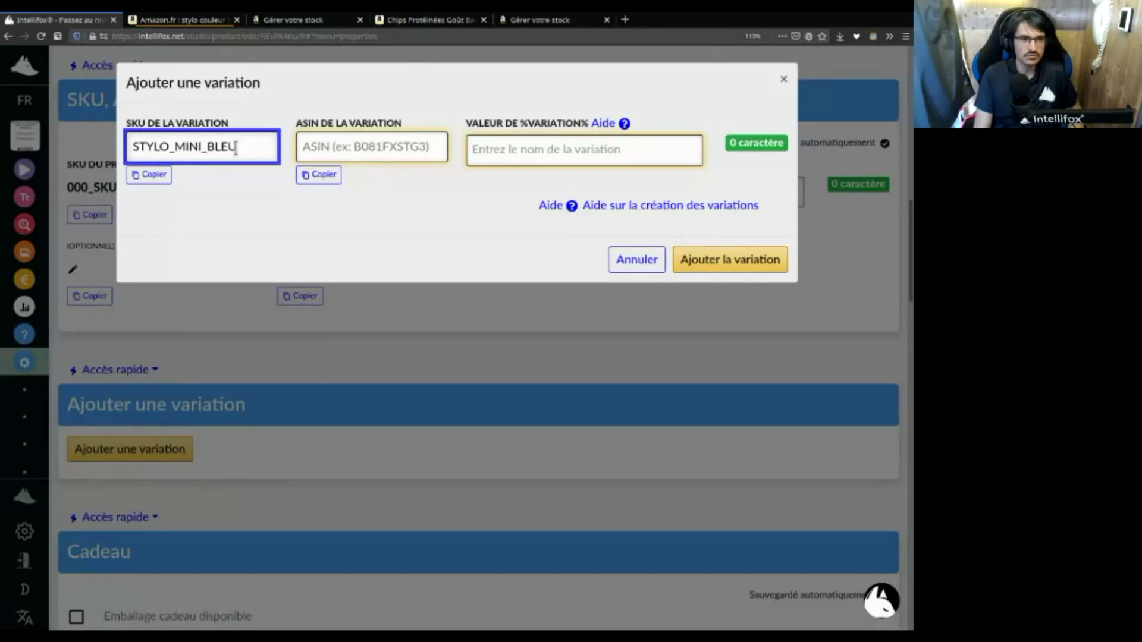
{"action": "key", "text": "Tab"}
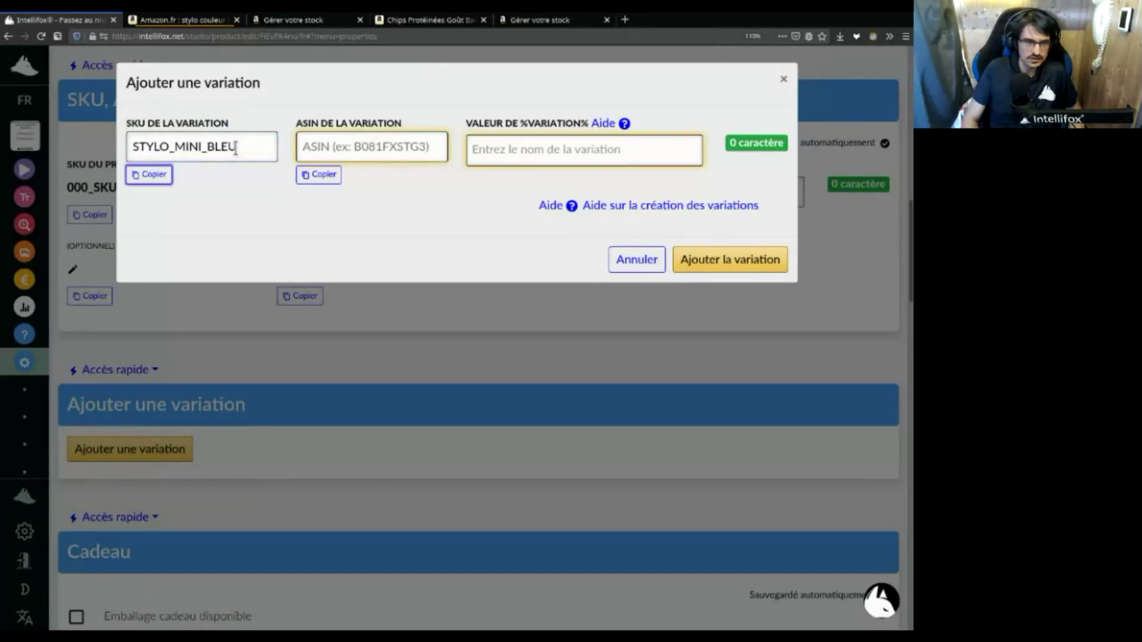
{"action": "left_click", "coordinate": [363, 146]}
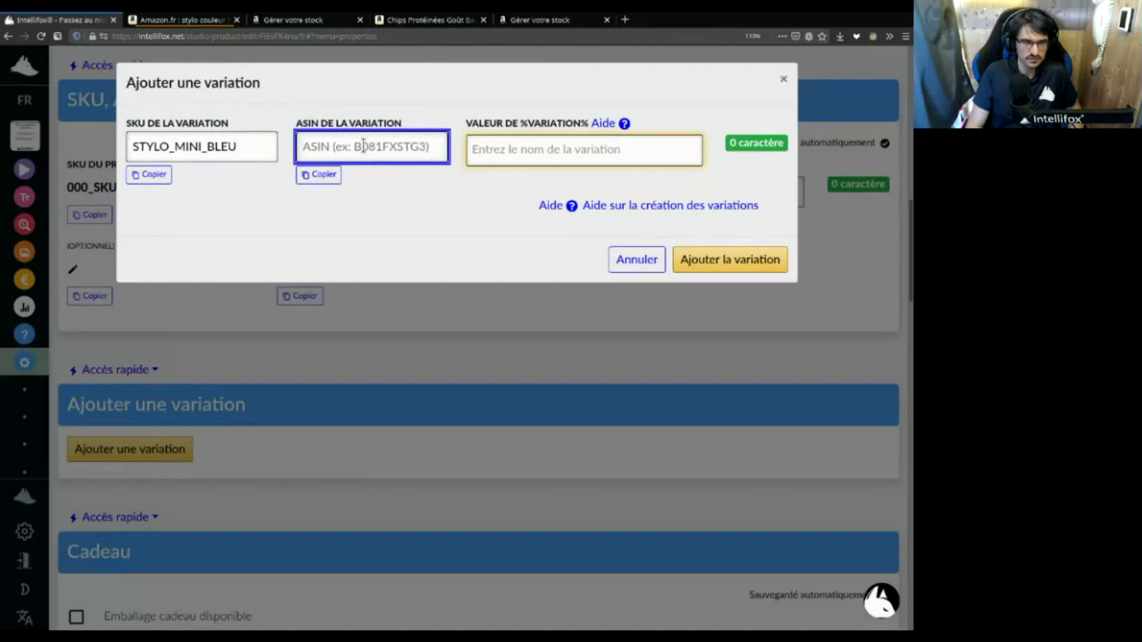
{"action": "key", "text": "Tab"}
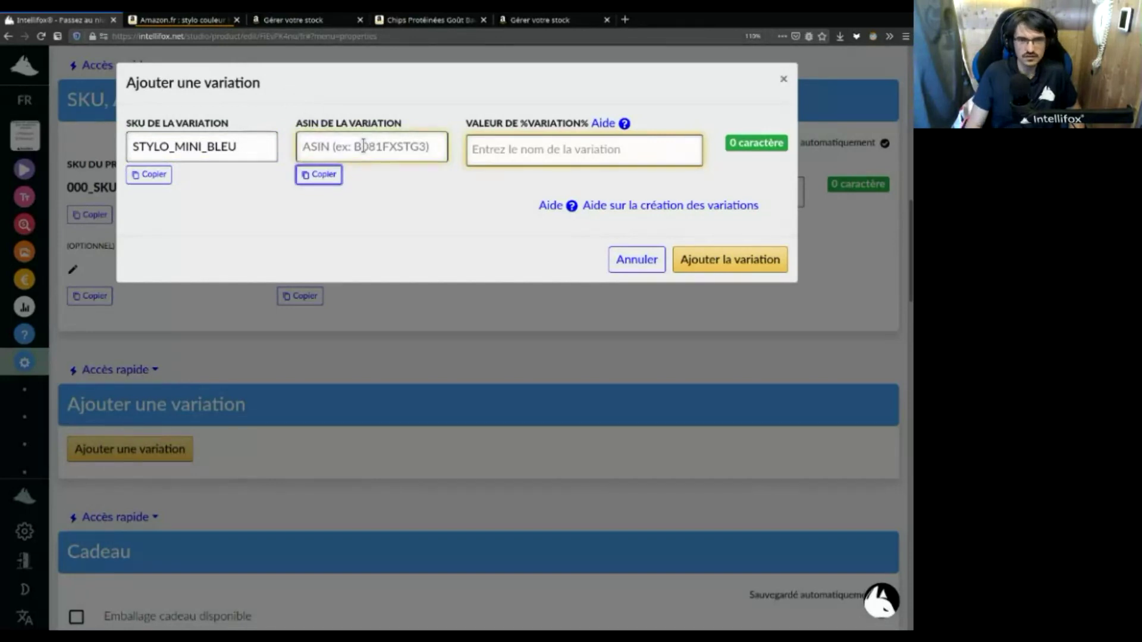
{"action": "left_click", "coordinate": [593, 146]}
{"action": "type", "text": "Mini Bleu"}
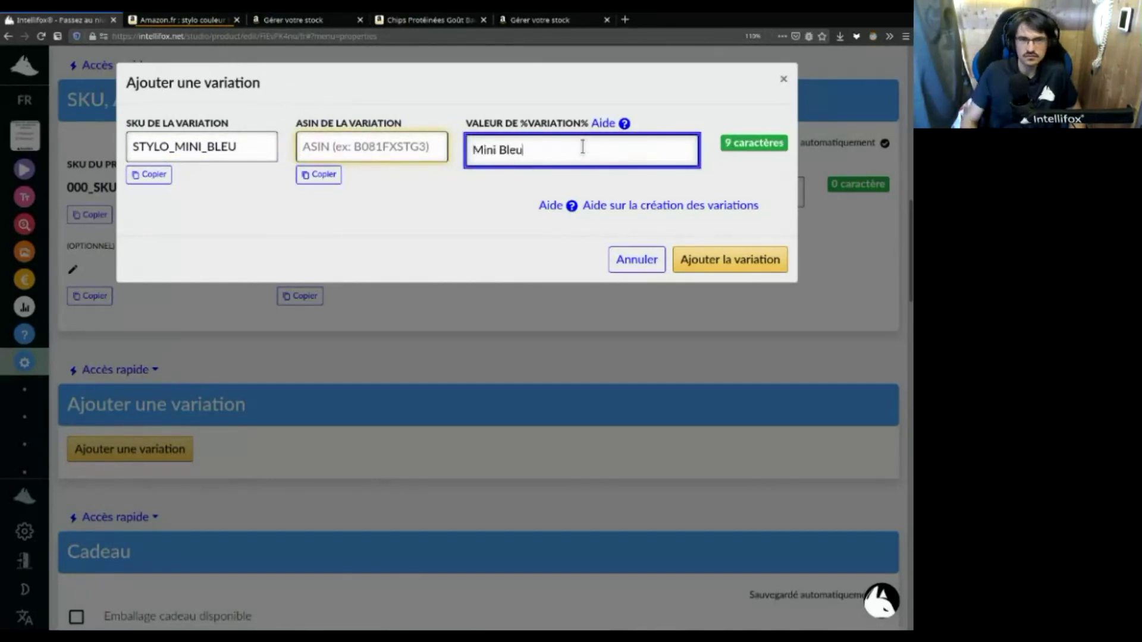
{"action": "left_click", "coordinate": [767, 261]}
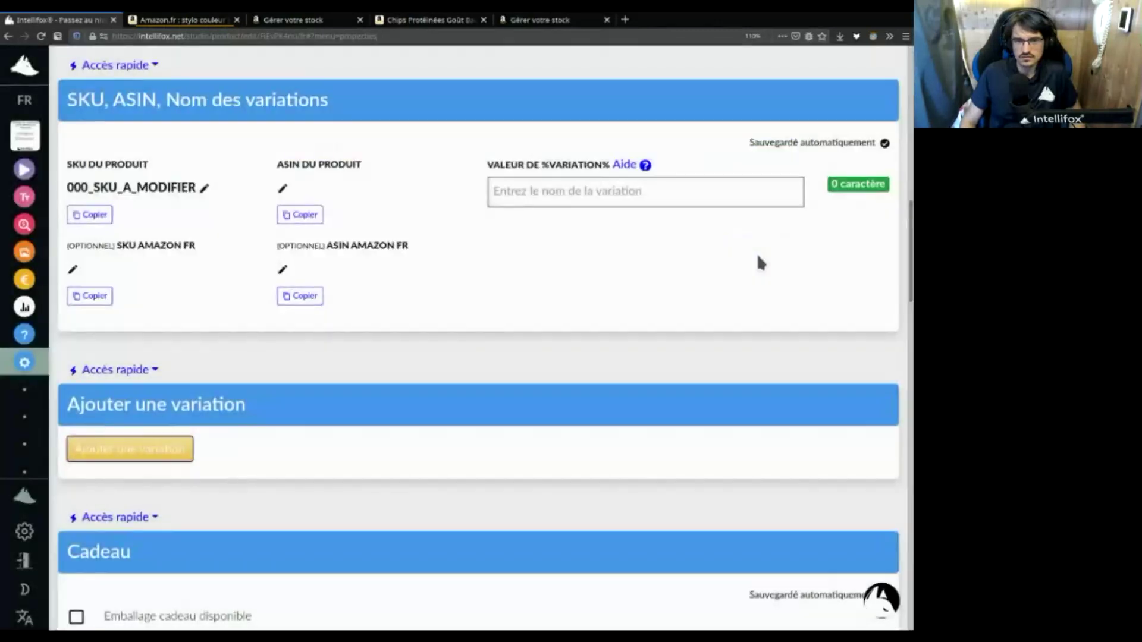
{"action": "left_click", "coordinate": [160, 452]}
{"action": "left_click", "coordinate": [613, 257]}
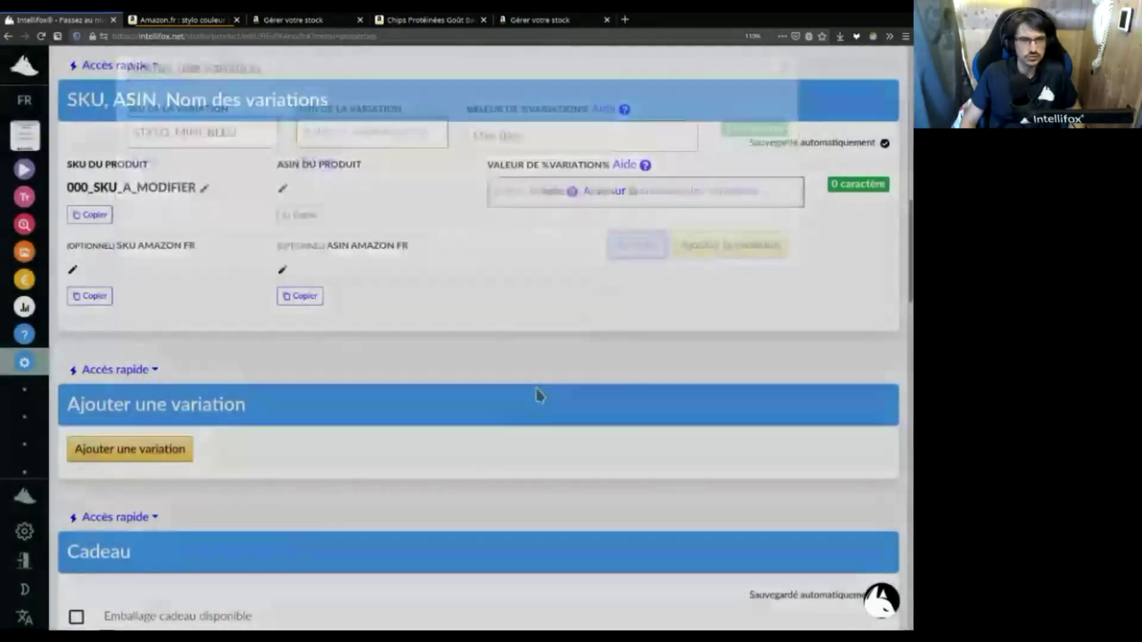
{"action": "key", "text": "F5"}
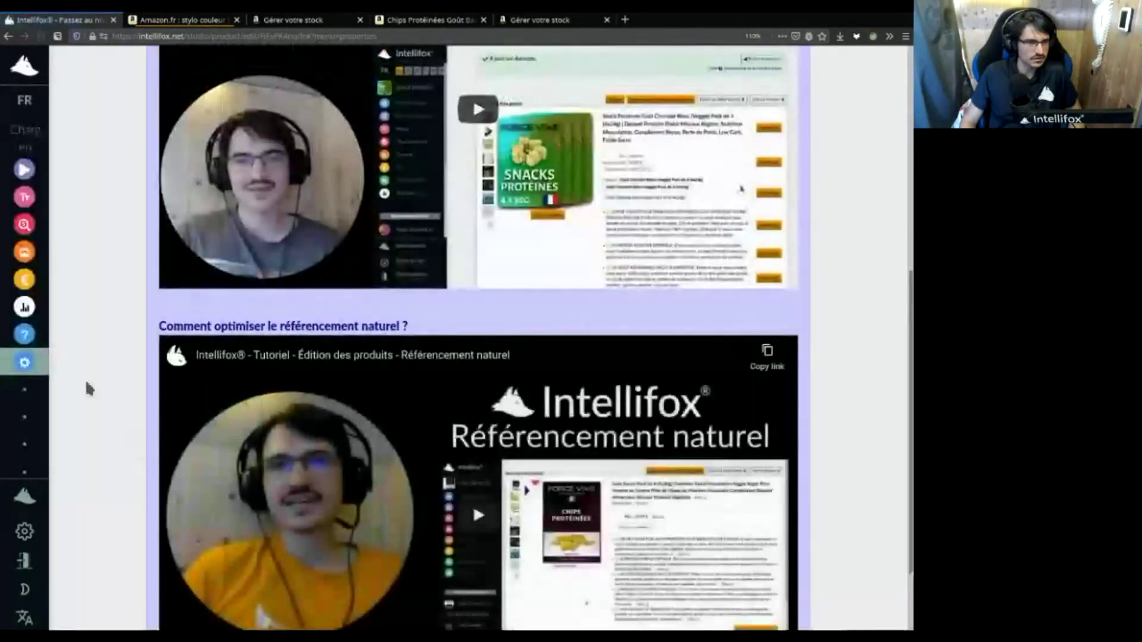
Start a new variation in the product's configuration with the SKU STYLO_MINI_BLEU
{"action": "mouse_move", "coordinate": [37, 369]}
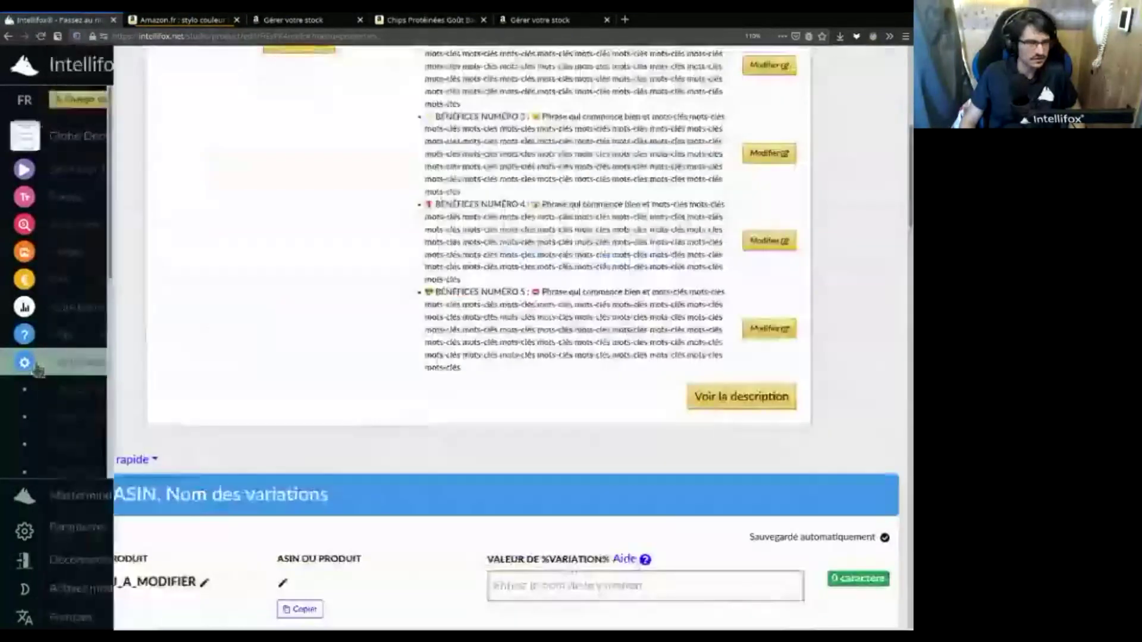
{"action": "scroll", "coordinate": [366, 428], "scroll_direction": "down", "scroll_amount": 8}
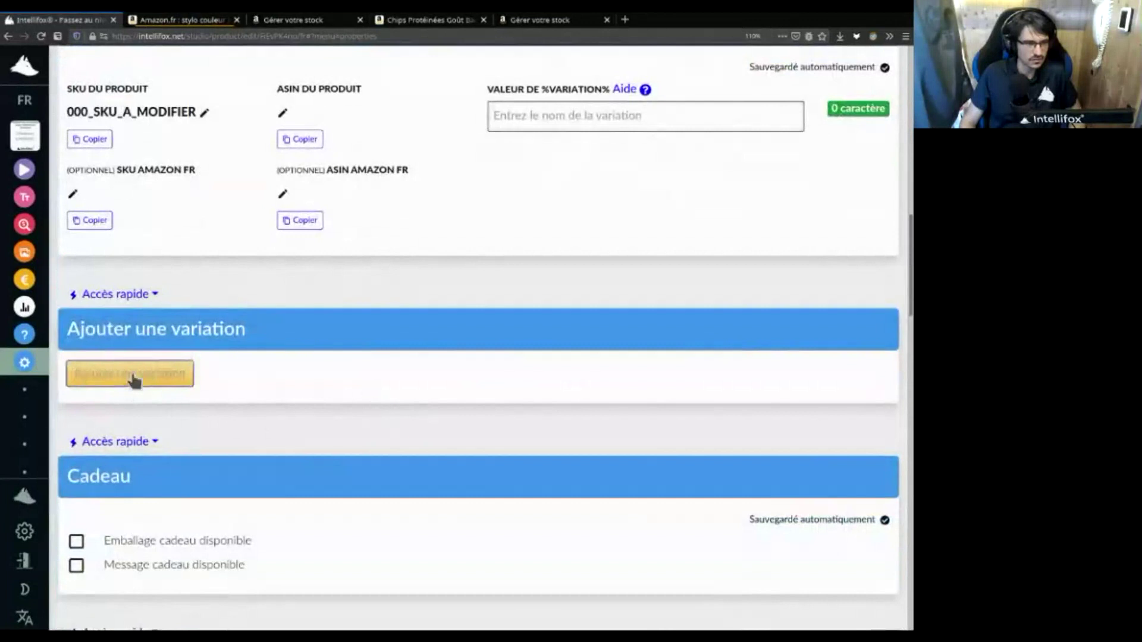
{"action": "left_click", "coordinate": [131, 374]}
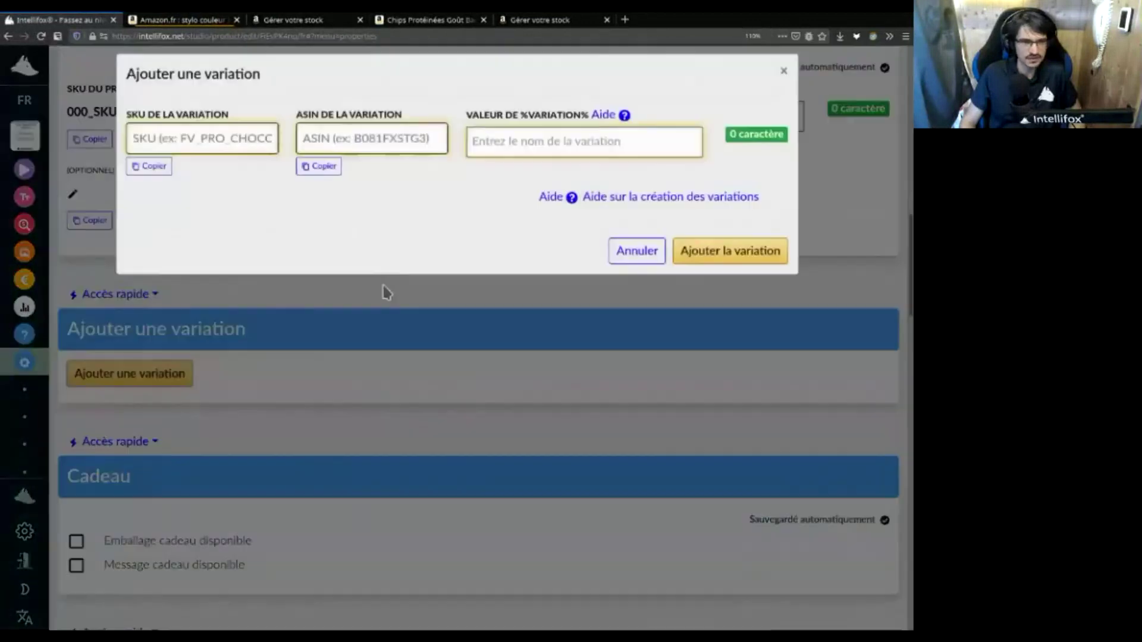
{"action": "left_click", "coordinate": [204, 150]}
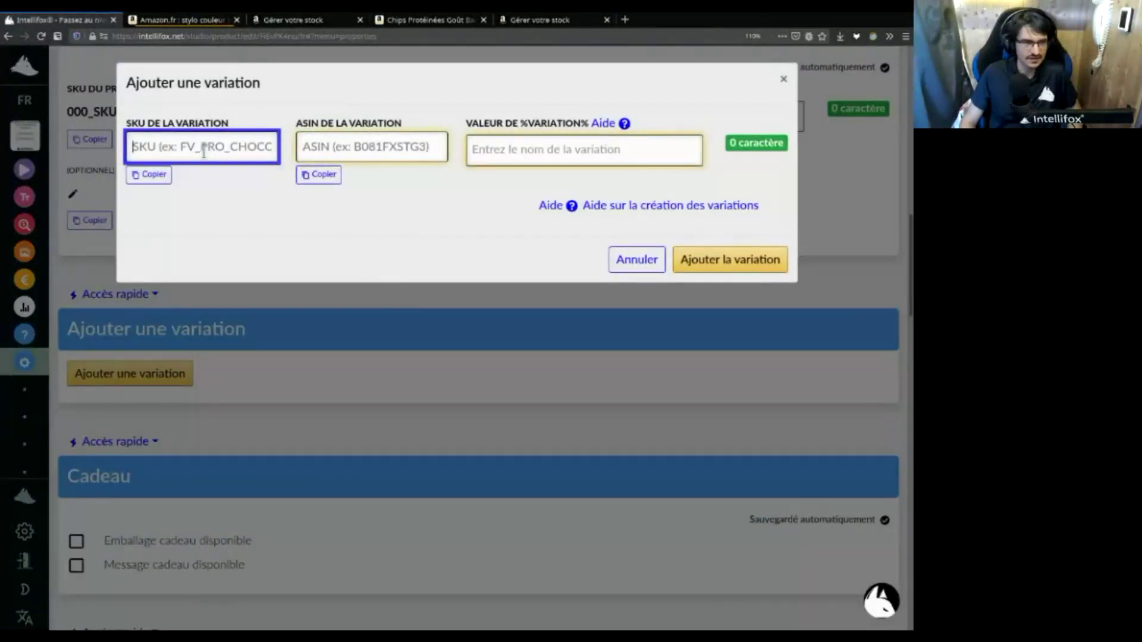
{"action": "type", "text": "0"}
{"action": "key", "text": "BackSpace"}
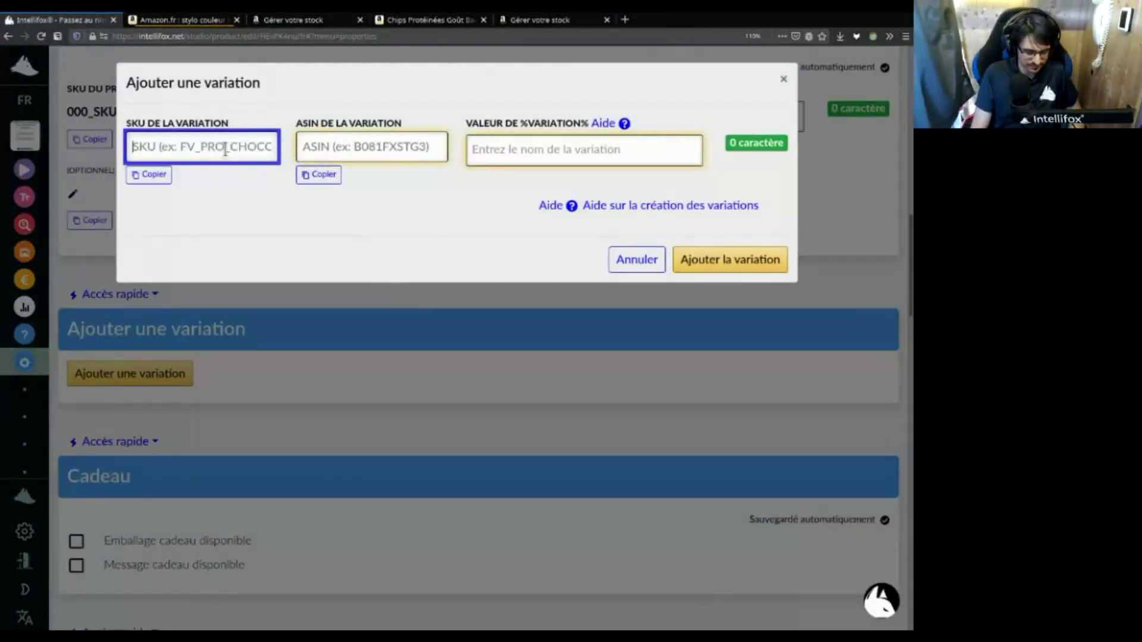
{"action": "type", "text": "STYLO_"}
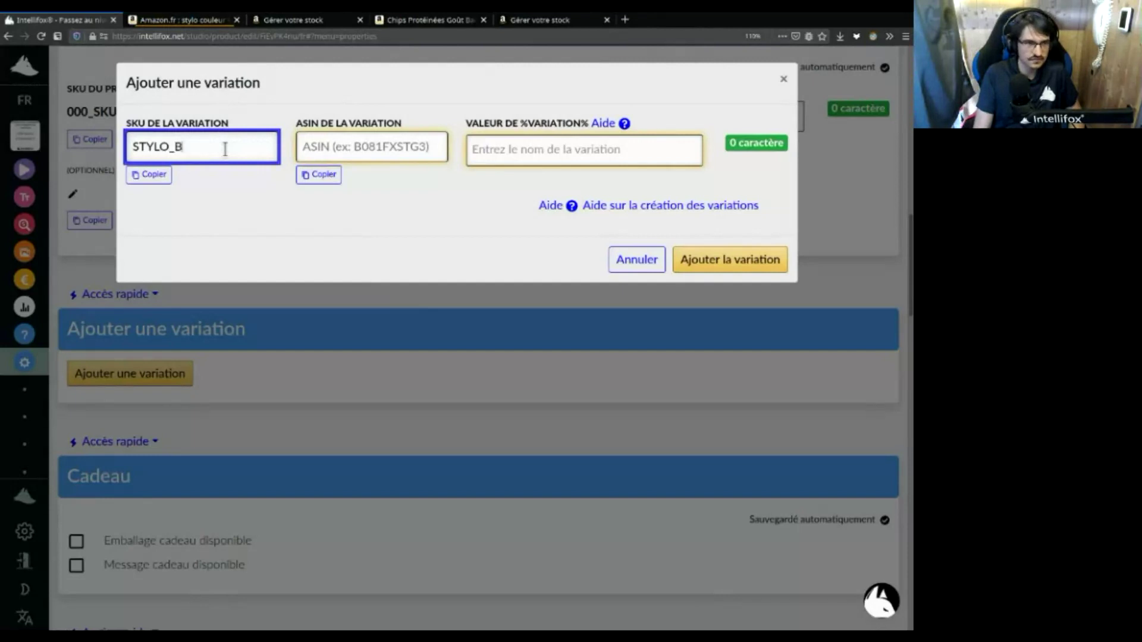
{"action": "type", "text": "MINI_B"}
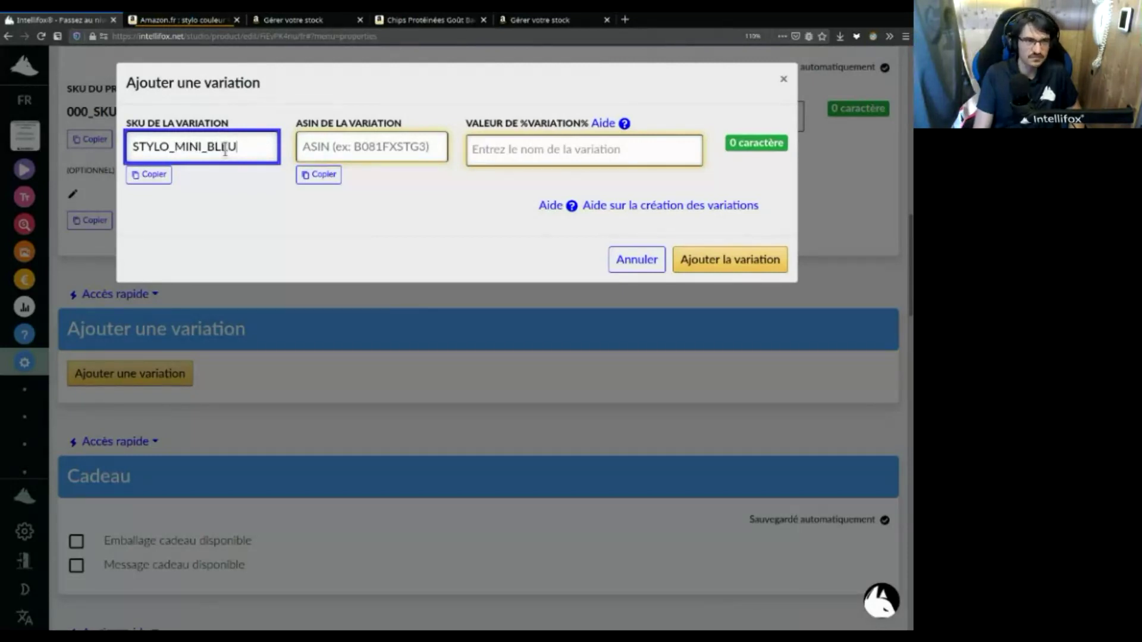
{"action": "type", "text": "LEU"}
Set the variation's ASIN to n/a and its %VARIATION% value to Mini Bleu, and add it to the product
{"action": "key", "text": "Tab"}
{"action": "type", "text": "n/"}
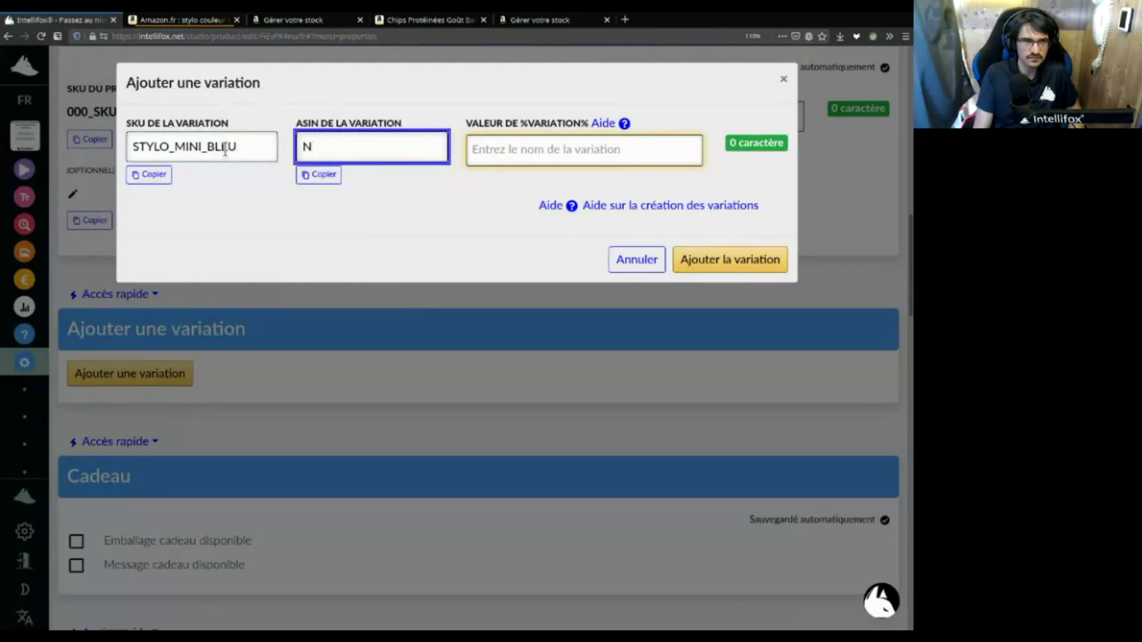
{"action": "key", "text": "Tab"}
{"action": "key", "text": "Tab"}
{"action": "key", "text": "Tab"}
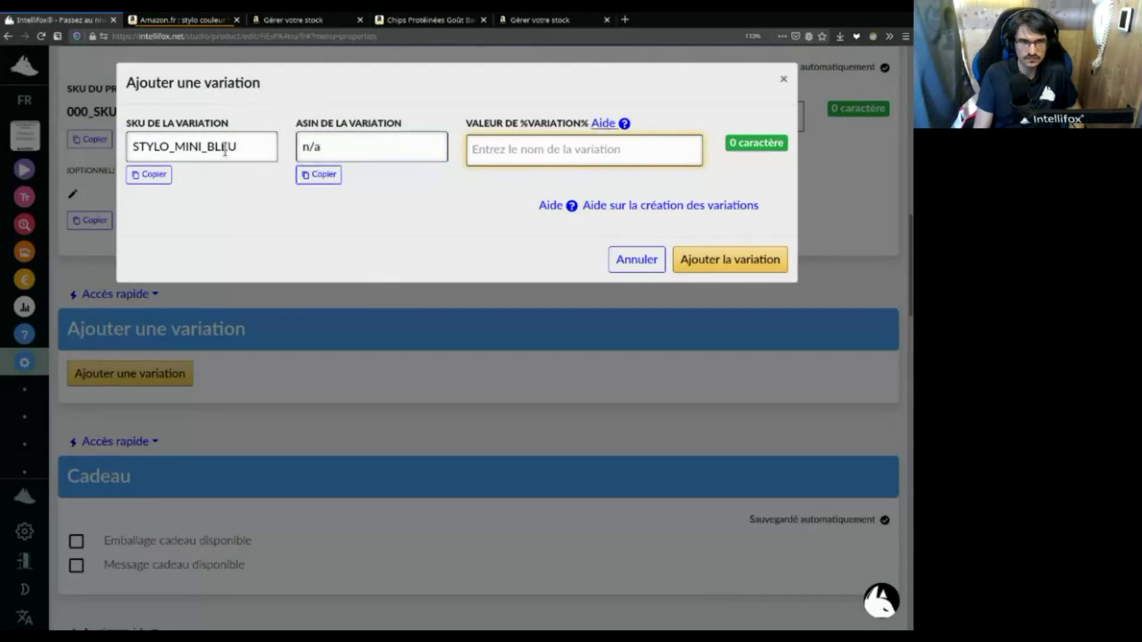
{"action": "type", "text": "Mini Bleu"}
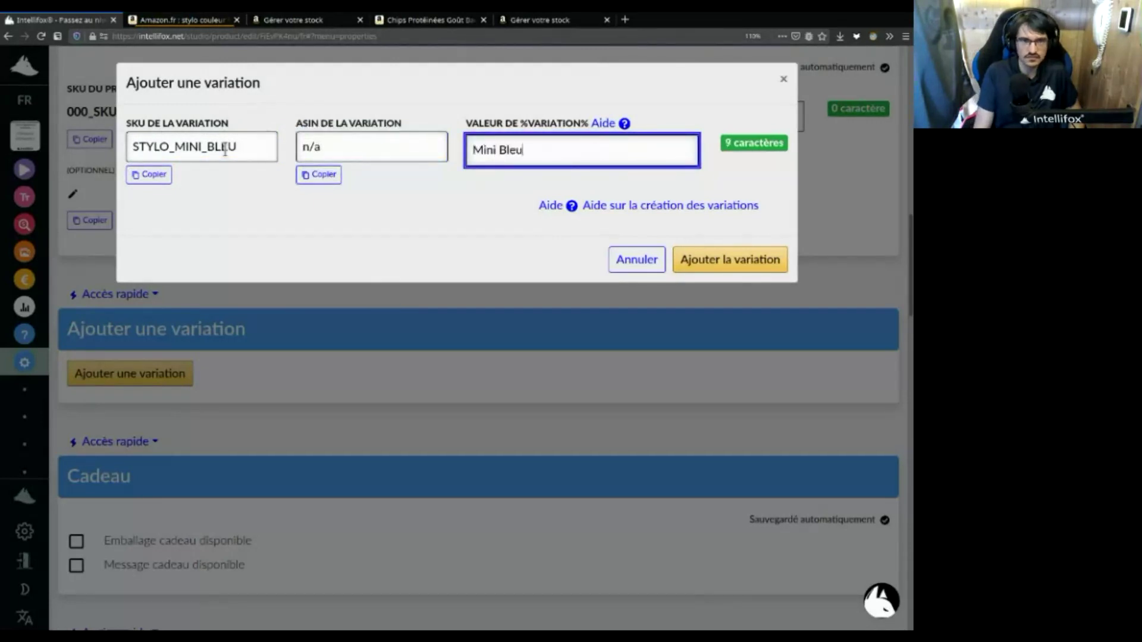
{"action": "left_click", "coordinate": [776, 266]}
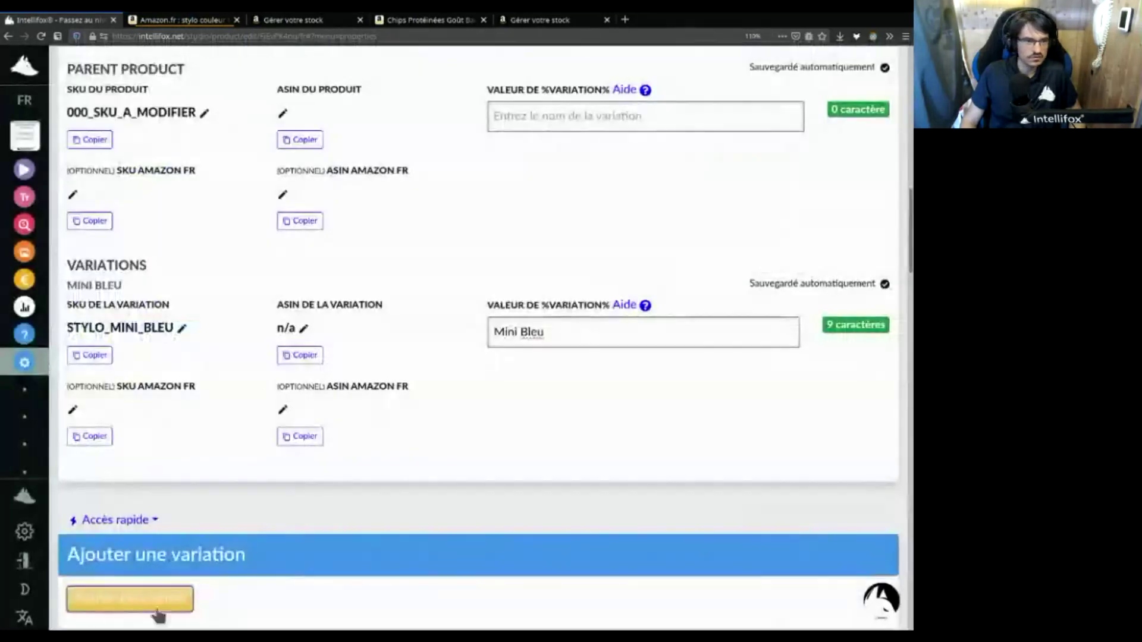
Add a variation to the product with the SKU STYLO_MINI_NOIR and the %VARIATION% value Mini Noir
{"action": "scroll", "coordinate": [149, 548], "scroll_direction": "down", "scroll_amount": 2}
{"action": "left_click", "coordinate": [153, 498]}
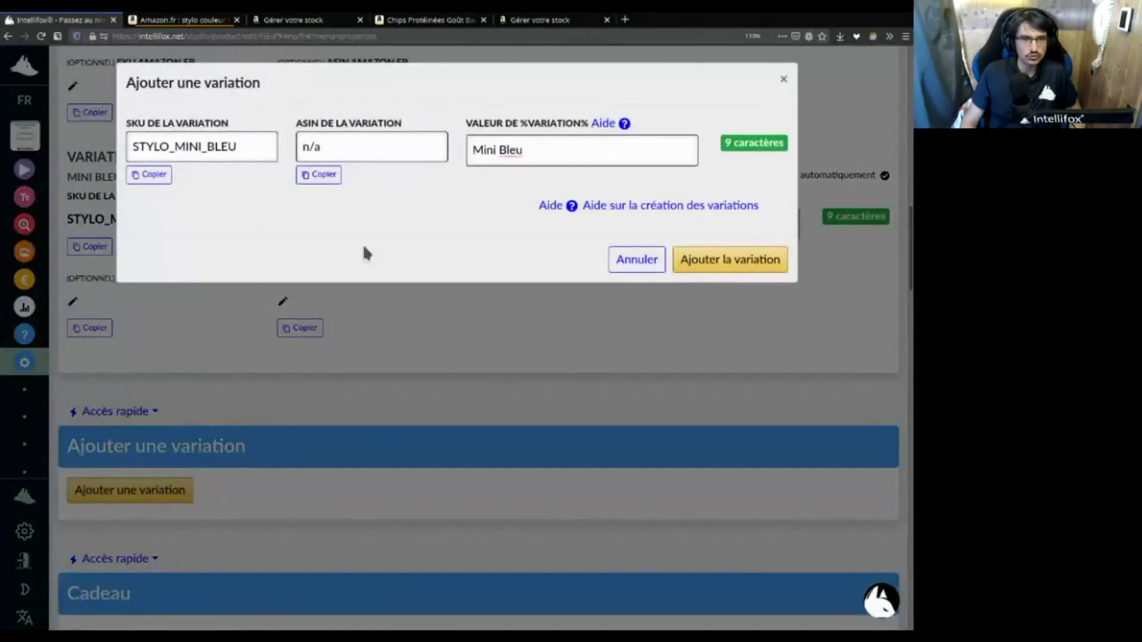
{"action": "left_click_drag", "start_coordinate": [208, 145], "coordinate": [242, 146]}
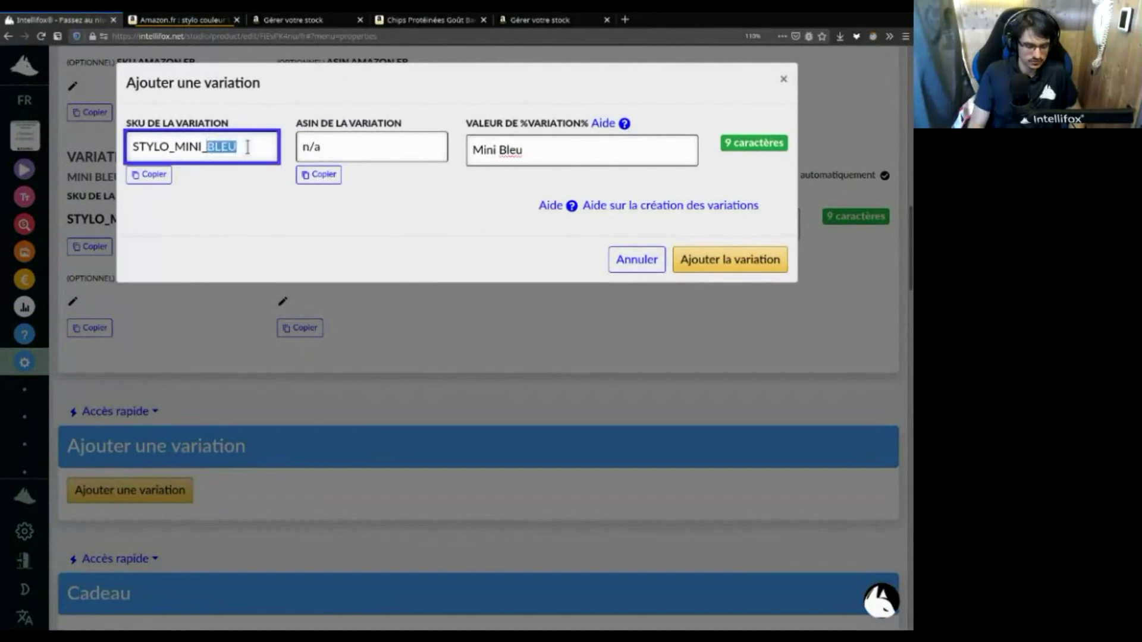
{"action": "type", "text": "NOIR"}
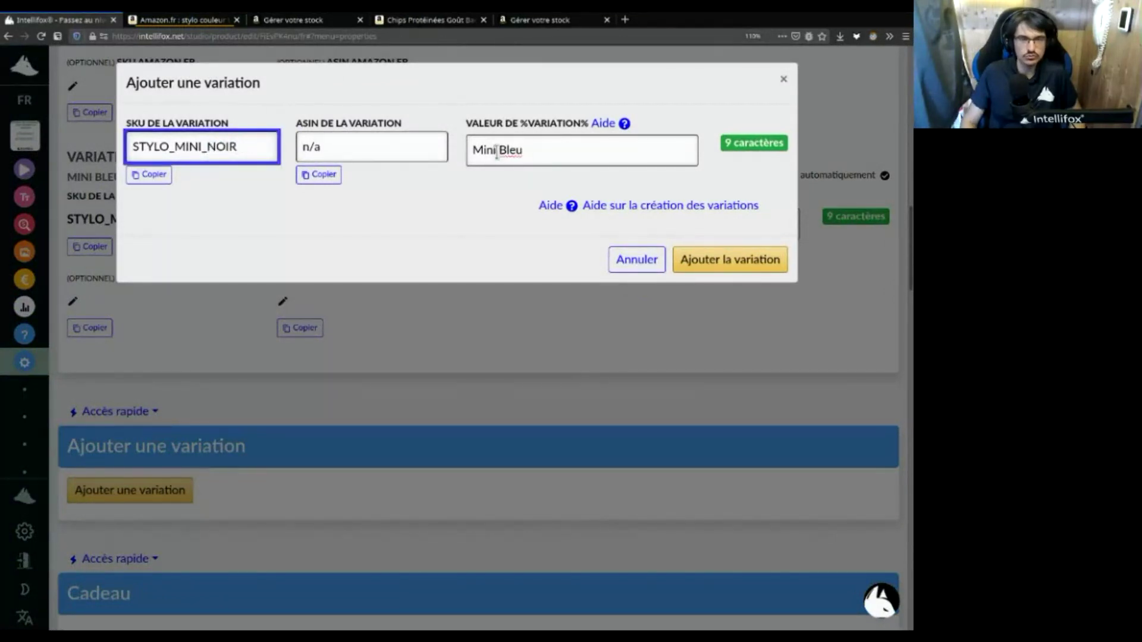
{"action": "double_click", "coordinate": [500, 151]}
{"action": "type", "text": "Noir"}
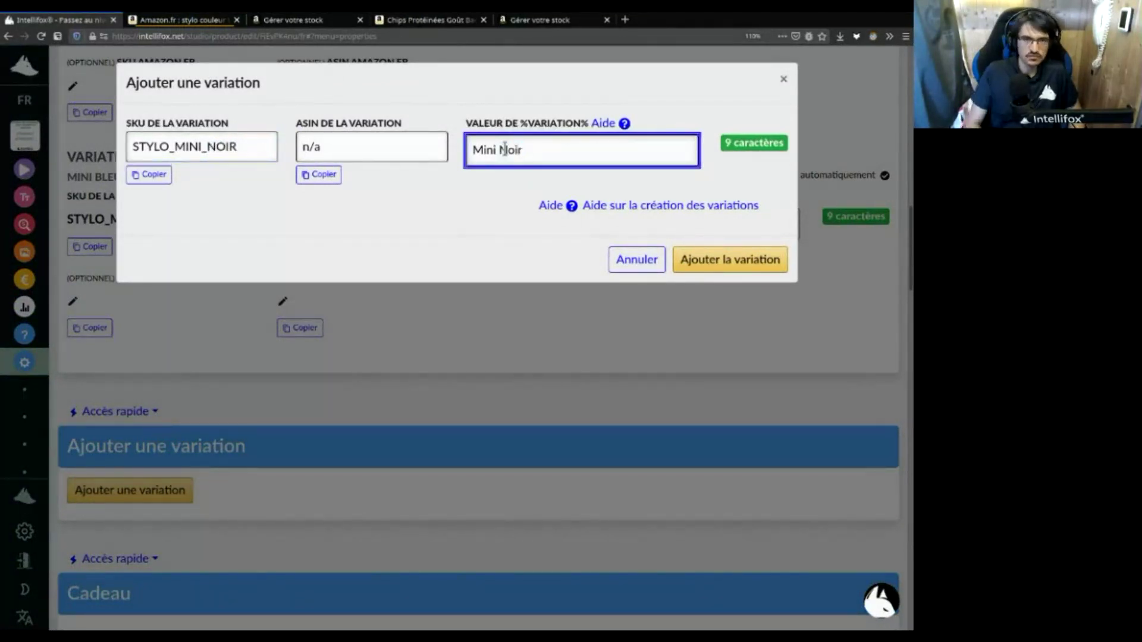
{"action": "left_click", "coordinate": [730, 260]}
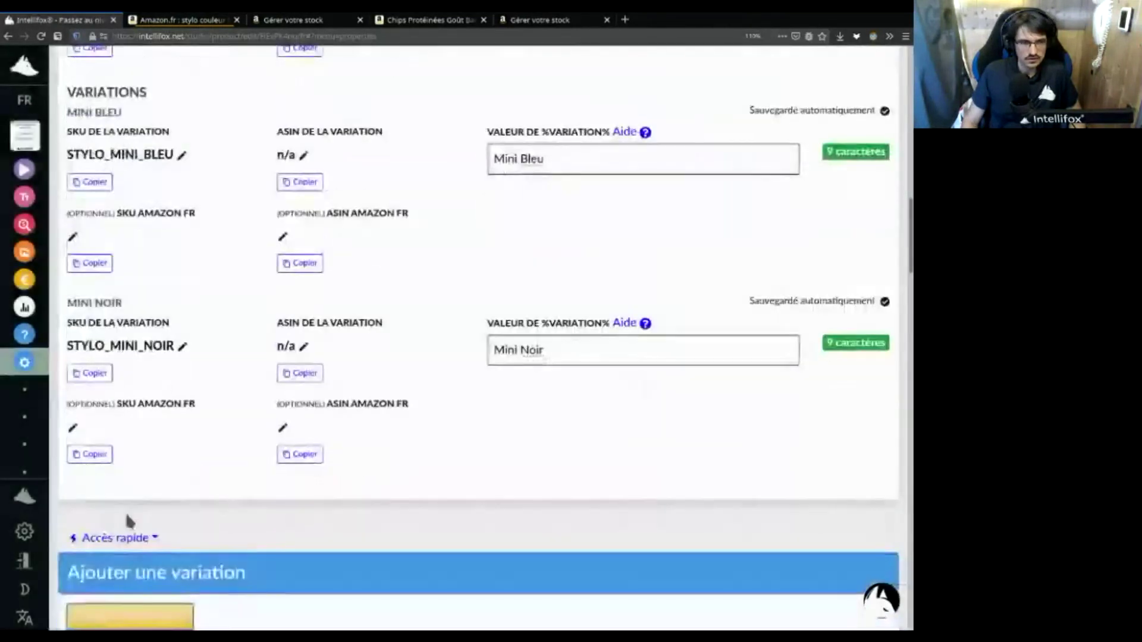
Add a variation to the product with the SKU STYLO_GRAND_NOIR and the %VARIATION% value Grand Noir
{"action": "scroll", "coordinate": [131, 520], "scroll_direction": "down", "scroll_amount": 2}
{"action": "left_click", "coordinate": [125, 510]}
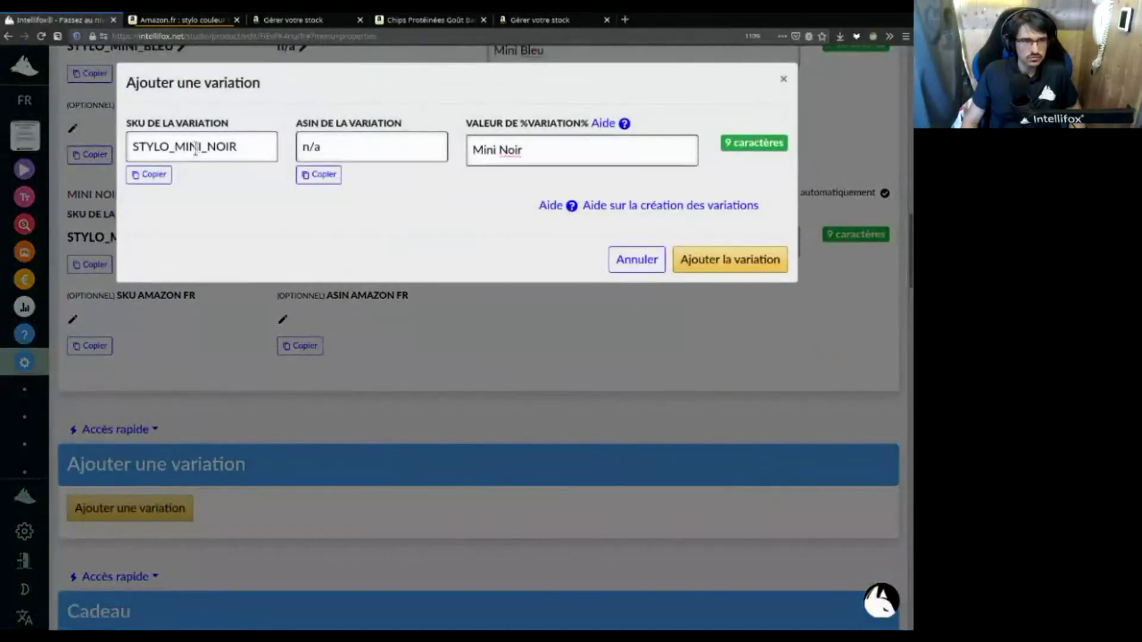
{"action": "left_click_drag", "start_coordinate": [203, 148], "coordinate": [177, 149]}
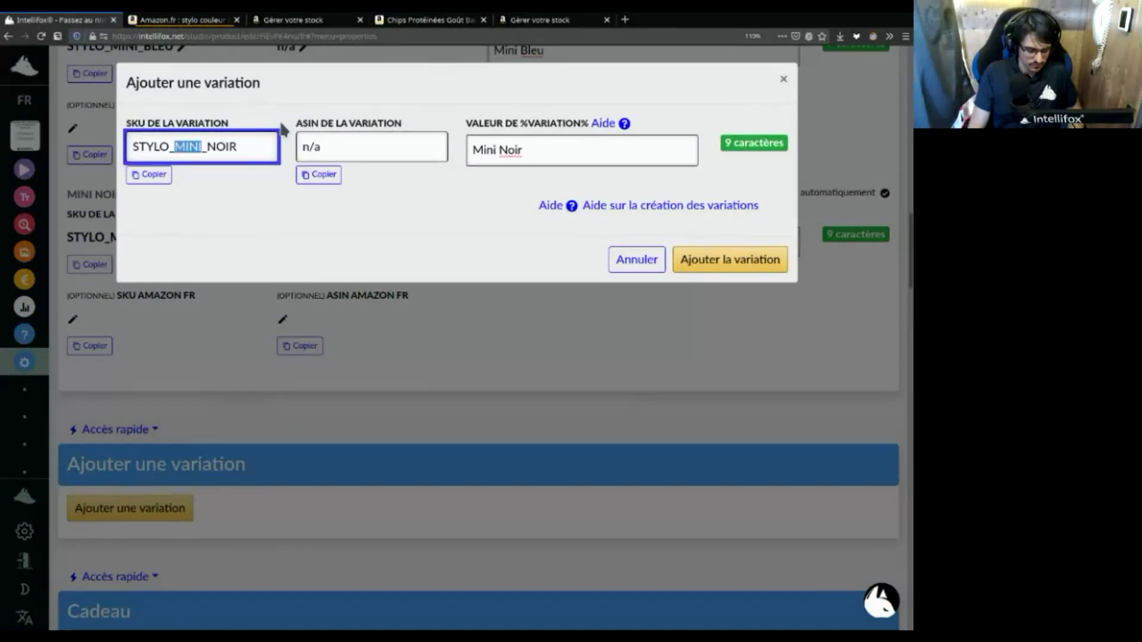
{"action": "type", "text": "GRAND"}
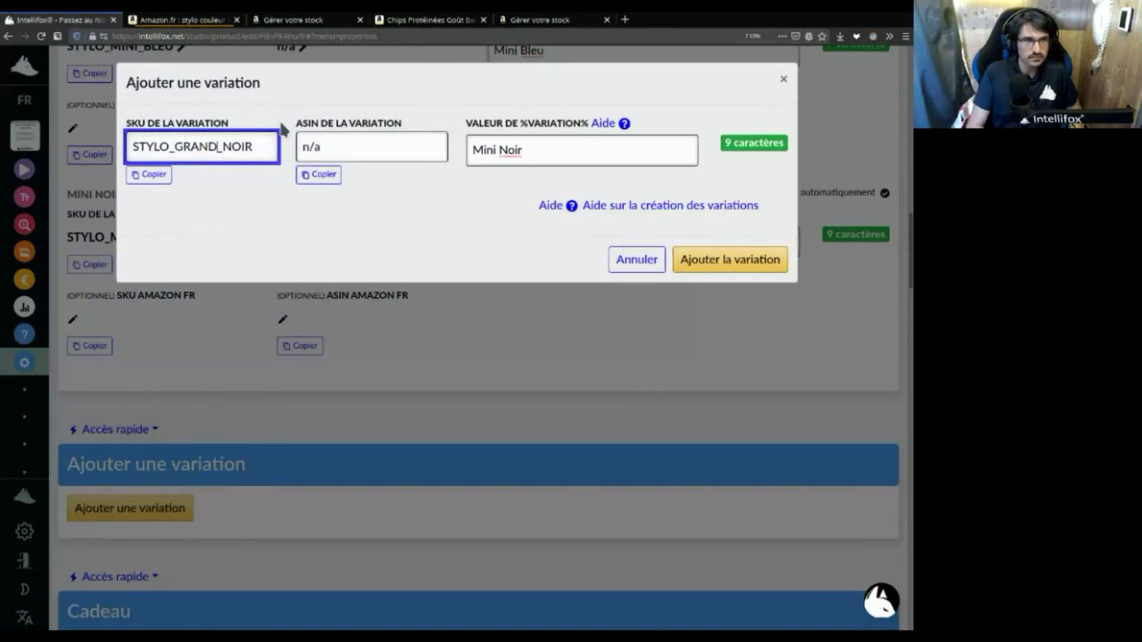
{"action": "double_click", "coordinate": [477, 143]}
{"action": "type", "text": "Grand"}
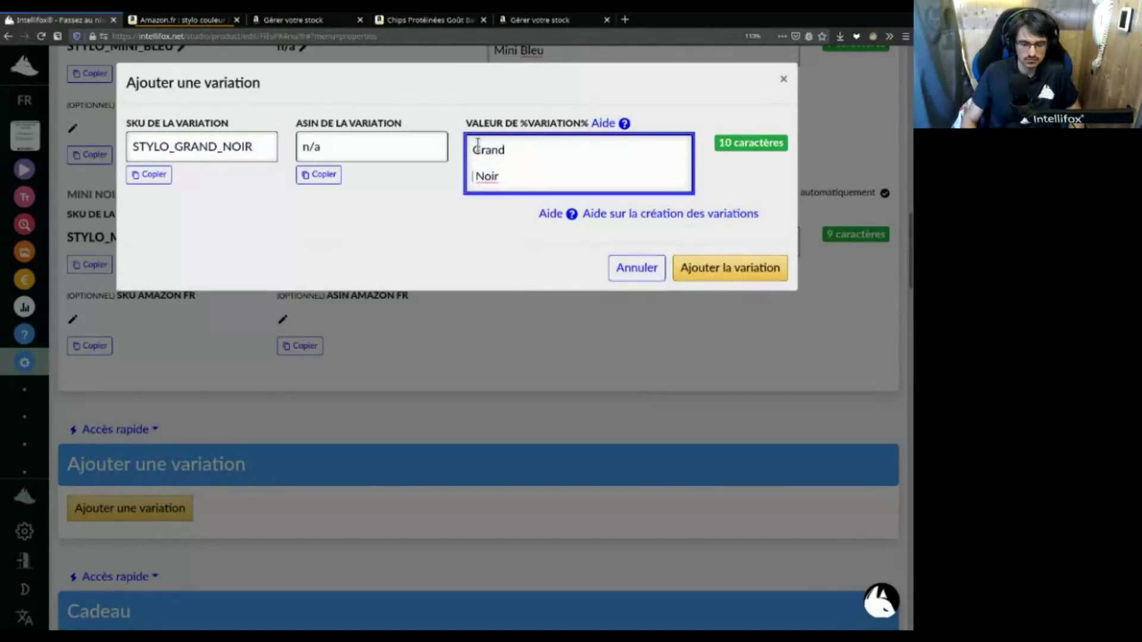
{"action": "left_click", "coordinate": [731, 262]}
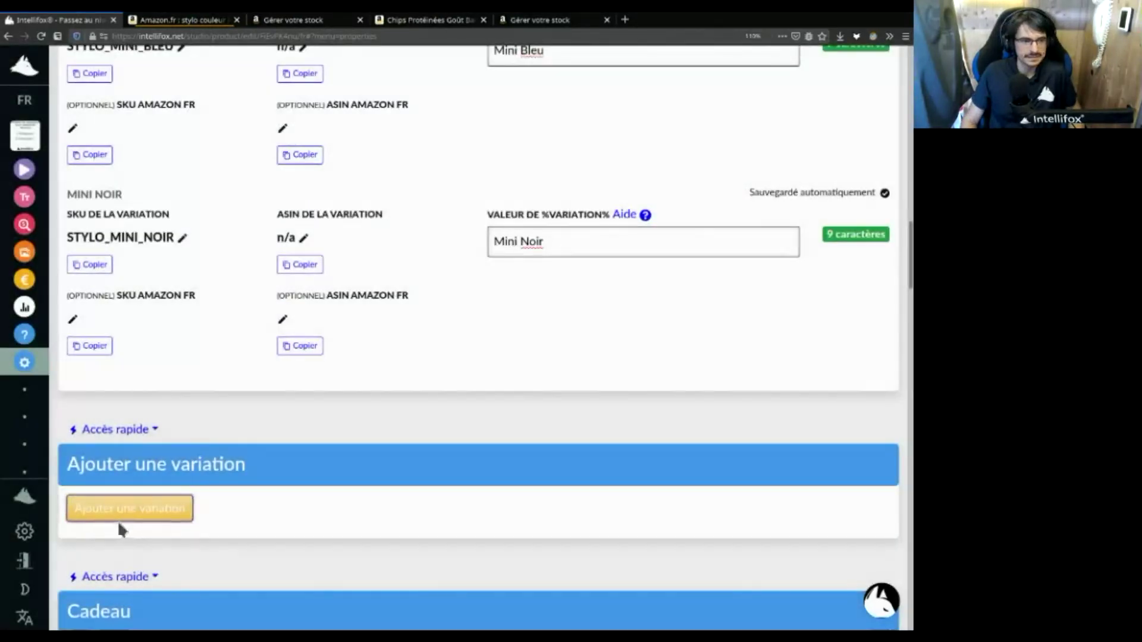
Add a variation to the product with the SKU STYLO_GRAND_BLEU and the %VARIATION% value Grand Bleu
{"action": "left_click", "coordinate": [117, 519]}
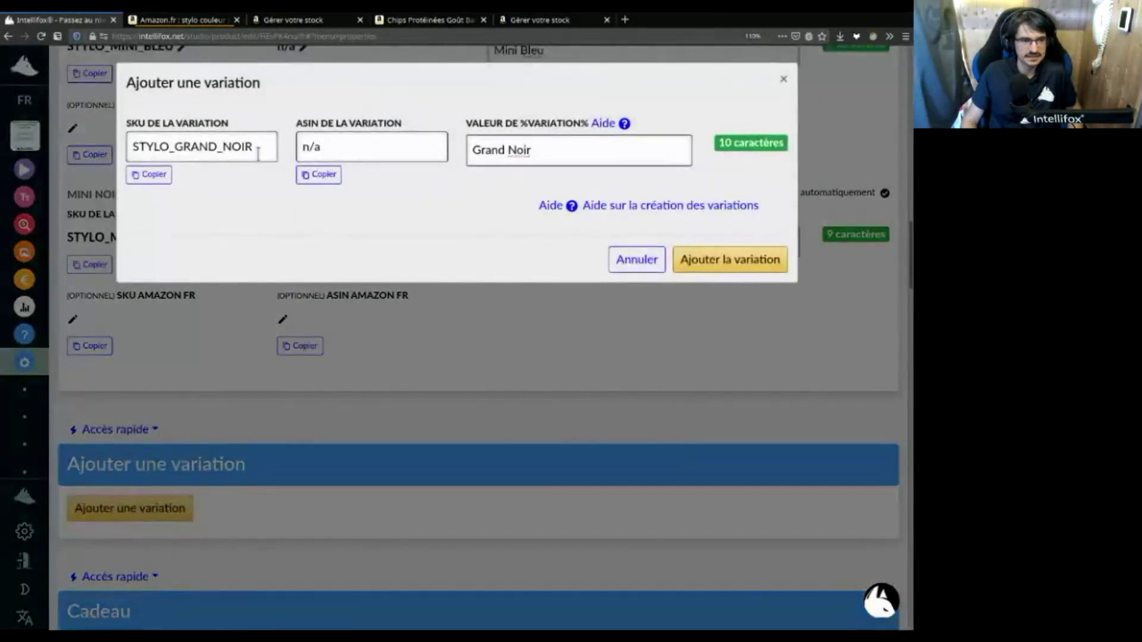
{"action": "left_click_drag", "start_coordinate": [220, 149], "coordinate": [290, 146]}
{"action": "type", "text": "BLKE"}
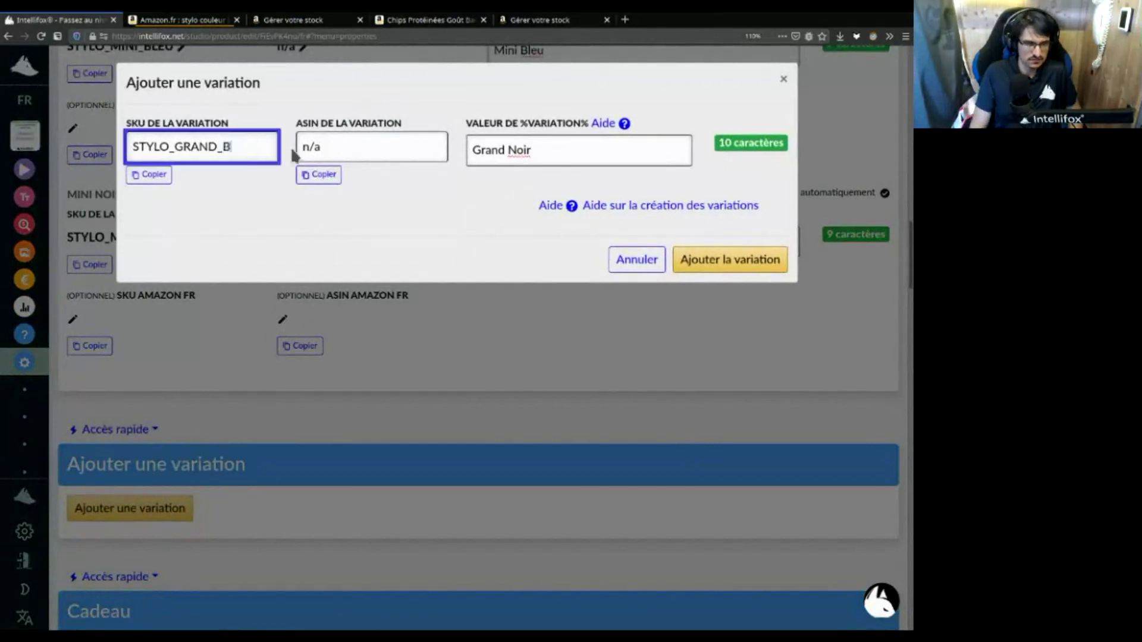
{"action": "key", "text": "BackSpace"}
{"action": "key", "text": "BackSpace"}
{"action": "type", "text": "EU"}
{"action": "left_click", "coordinate": [291, 147]}
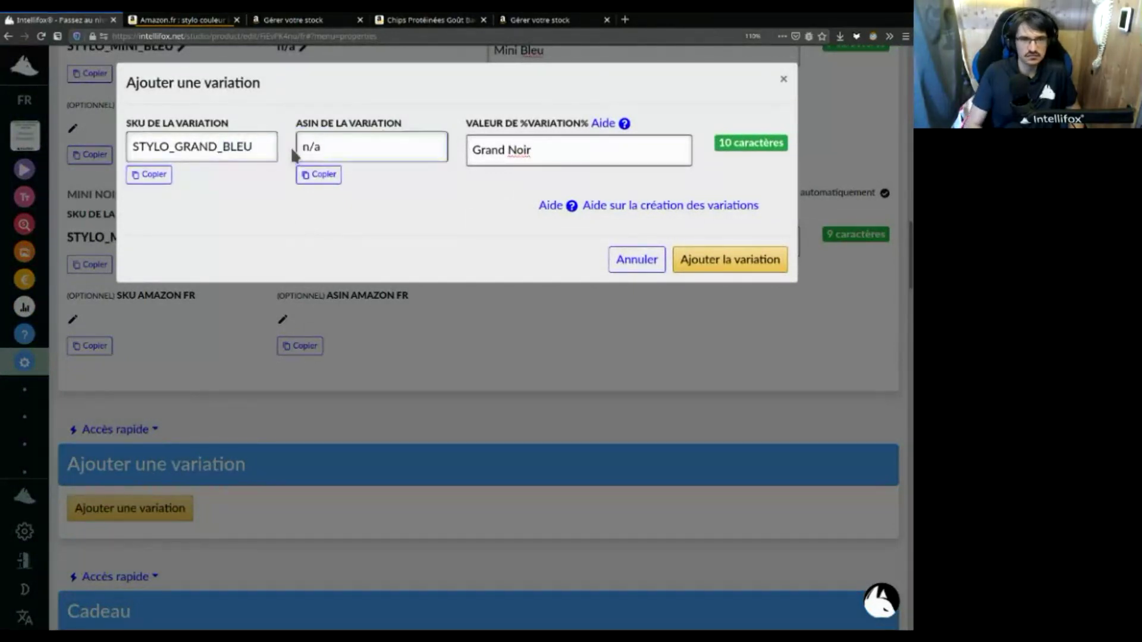
{"action": "left_click", "coordinate": [547, 149]}
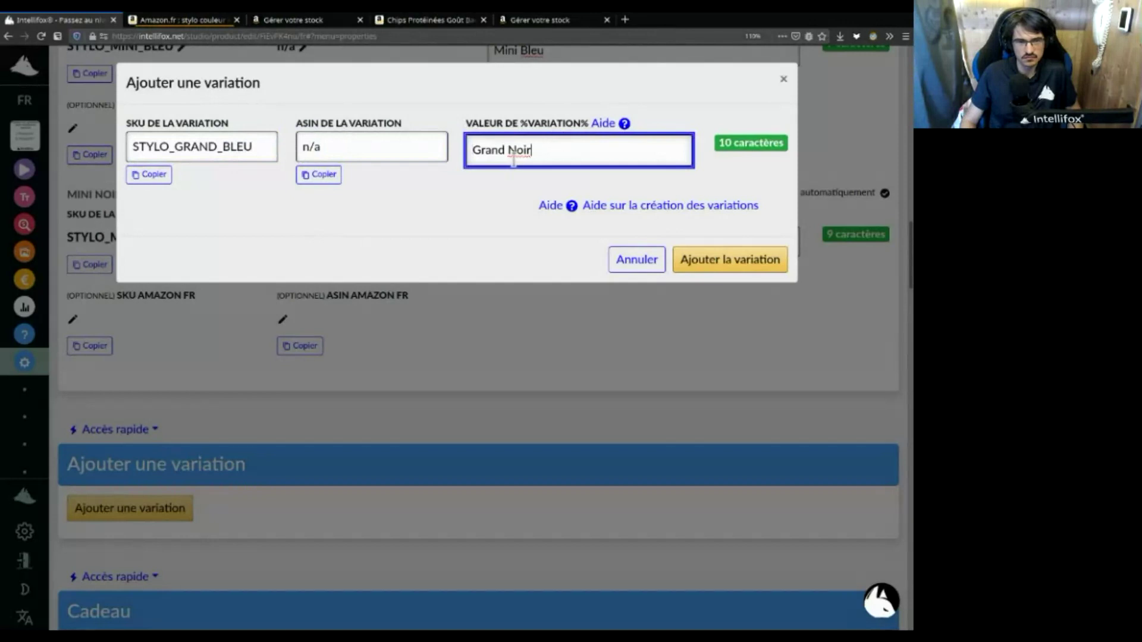
{"action": "double_click", "coordinate": [514, 150]}
{"action": "type", "text": "Bleu"}
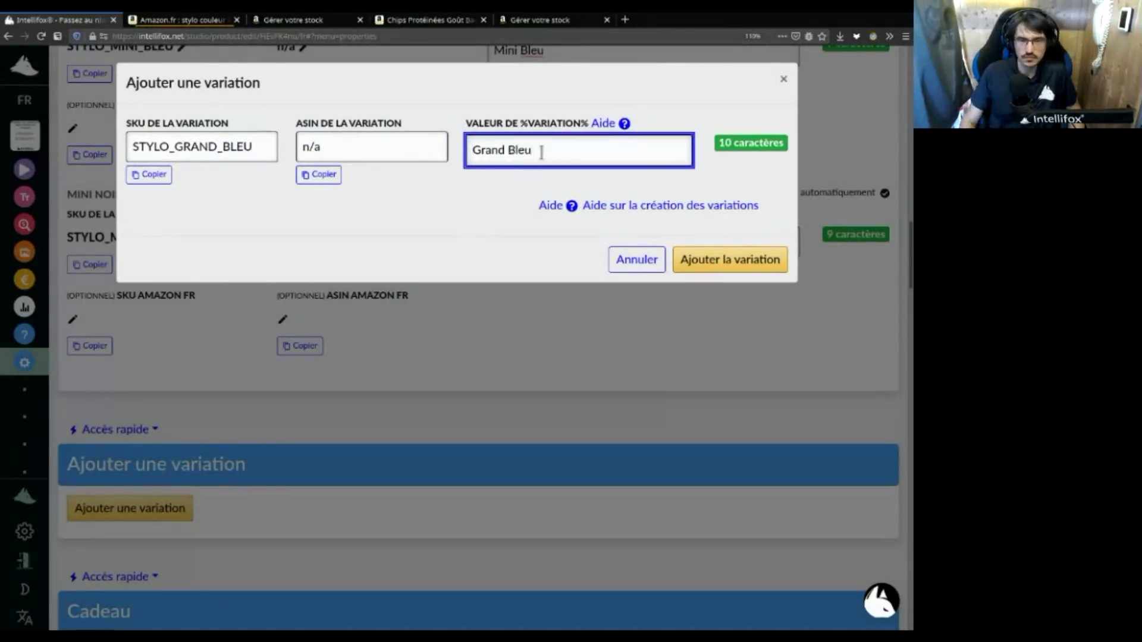
{"action": "left_click", "coordinate": [739, 269]}
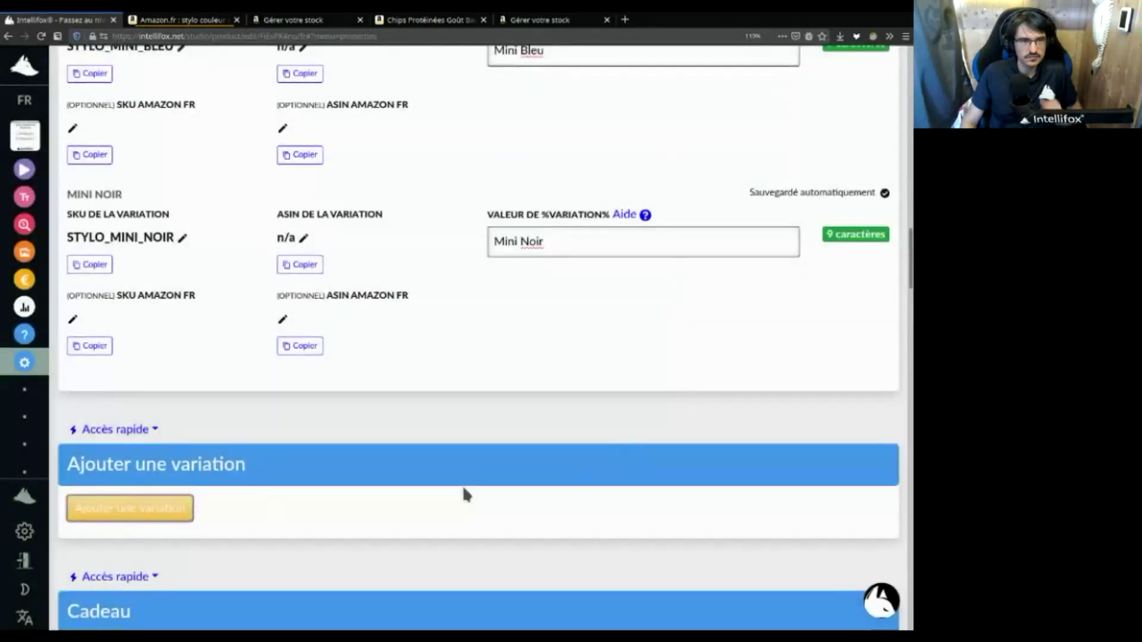
Clear the variation ASIN of both the Grand Bleu and Grand Noir variations and save each
{"action": "scroll", "coordinate": [489, 447], "scroll_direction": "up", "scroll_amount": 8}
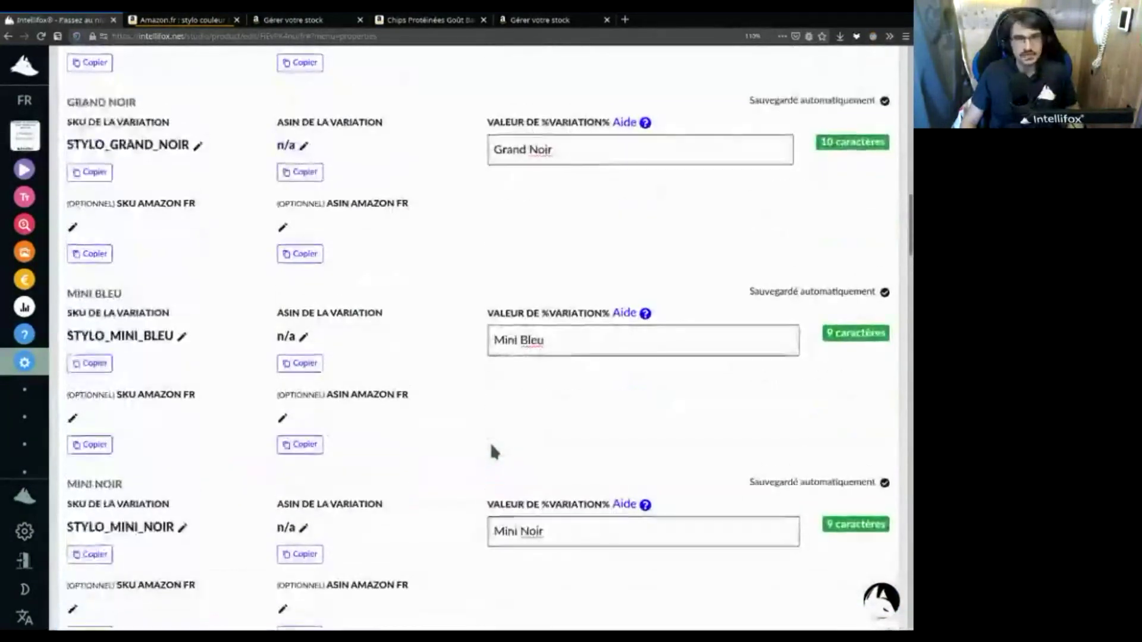
{"action": "scroll", "coordinate": [750, 464], "scroll_direction": "down", "scroll_amount": 1}
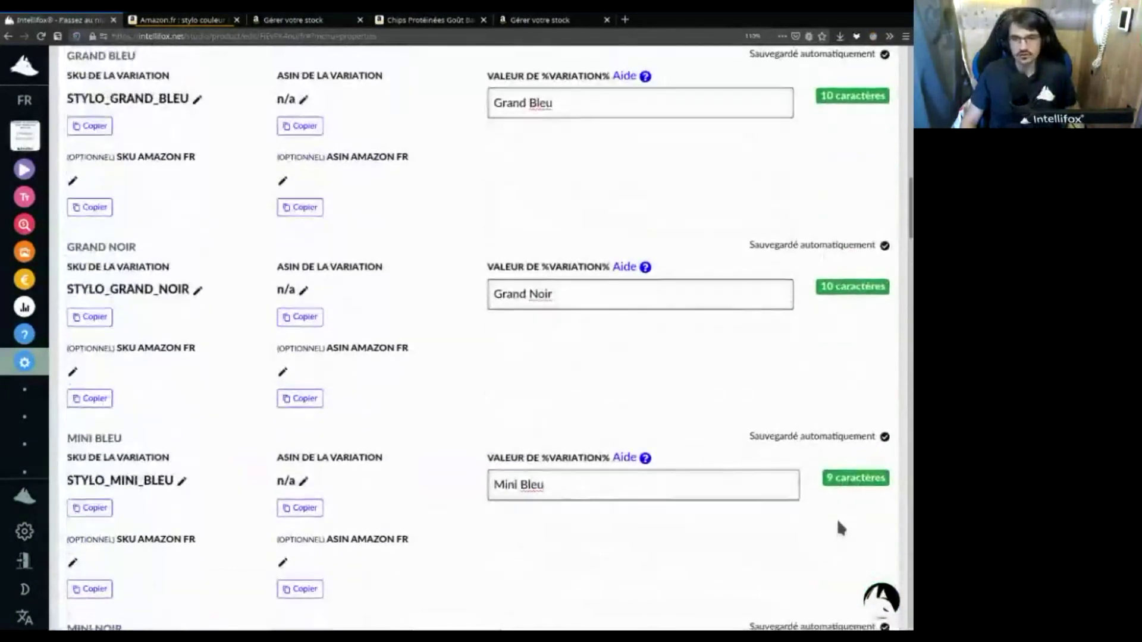
{"action": "scroll", "coordinate": [836, 519], "scroll_direction": "up", "scroll_amount": 3}
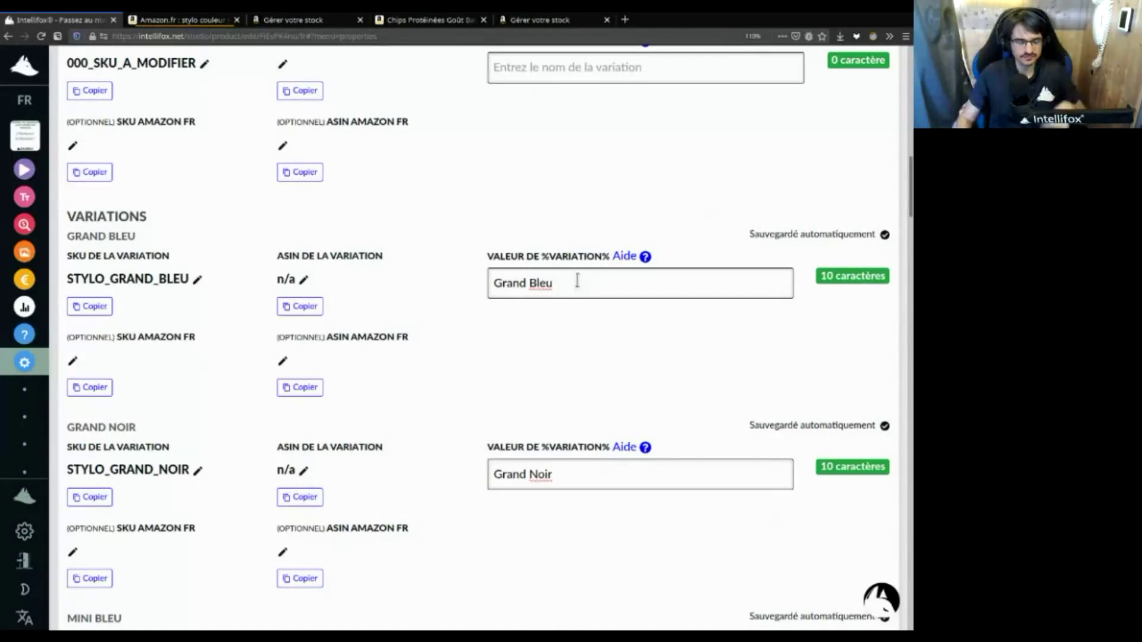
{"action": "left_click", "coordinate": [304, 279]}
{"action": "triple_click", "coordinate": [323, 279]}
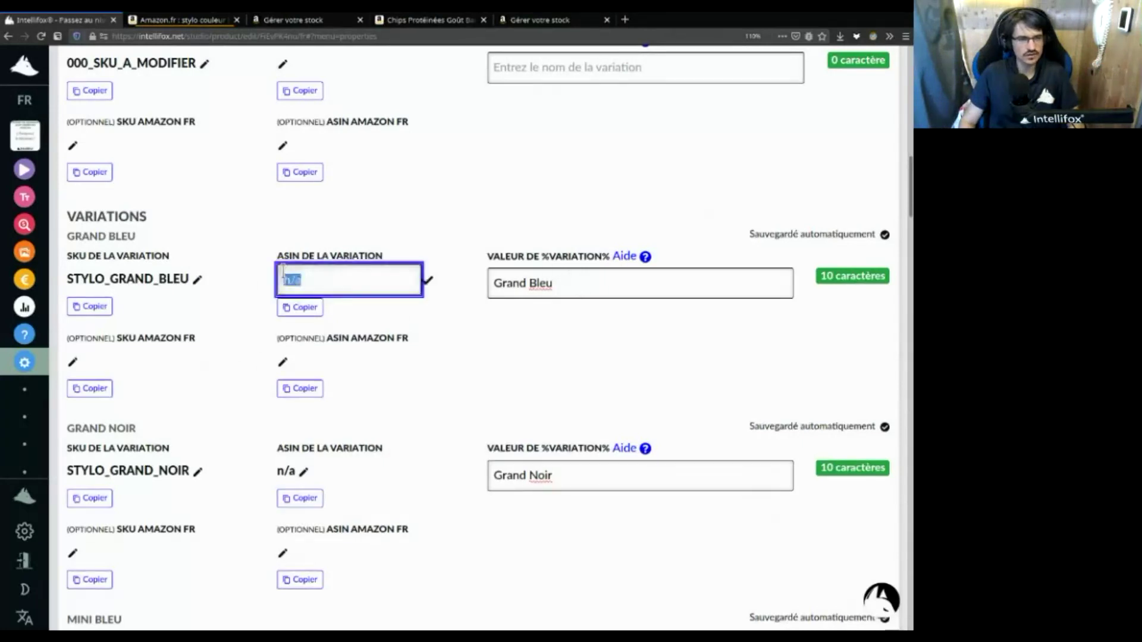
{"action": "key", "text": "BackSpace"}
{"action": "left_click", "coordinate": [429, 280]}
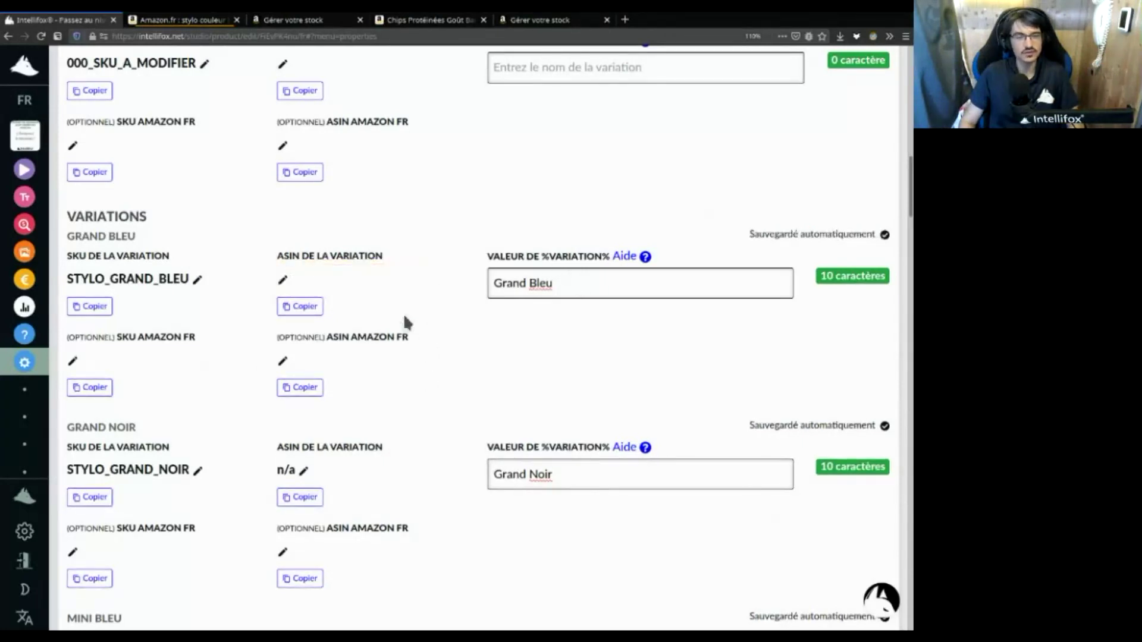
{"action": "left_click", "coordinate": [305, 471]}
{"action": "triple_click", "coordinate": [310, 471]}
{"action": "key", "text": "BackSpace"}
{"action": "left_click", "coordinate": [428, 473]}
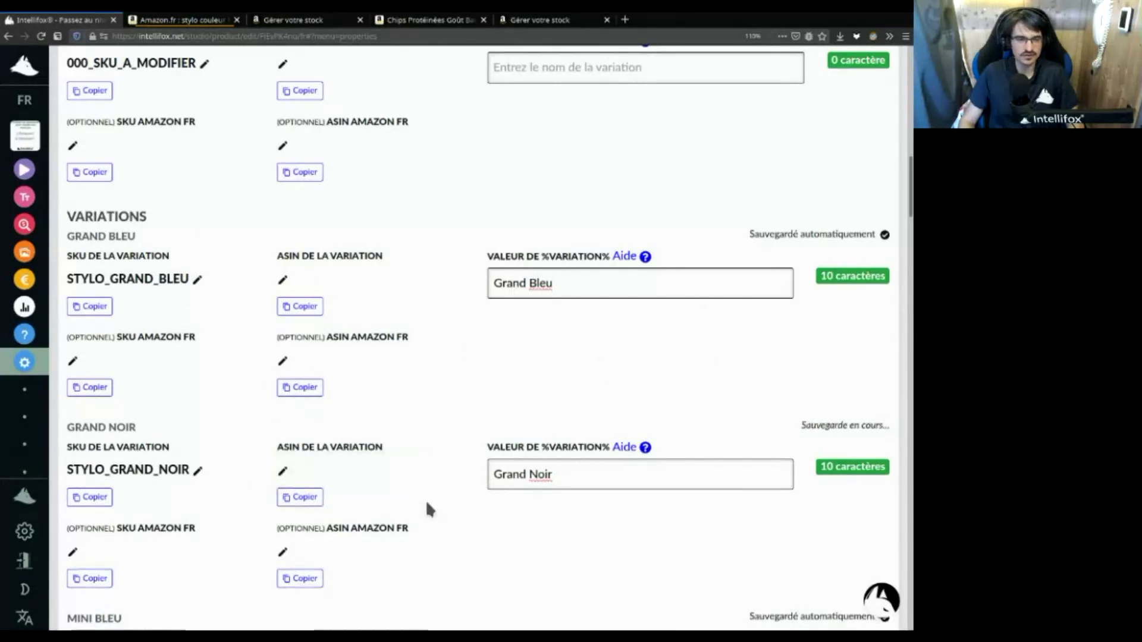
Clear the variation ASIN of both the Mini Bleu and Mini Noir variations and save each
{"action": "scroll", "coordinate": [426, 500], "scroll_direction": "down", "scroll_amount": 2}
{"action": "left_click", "coordinate": [304, 516]}
{"action": "triple_click", "coordinate": [304, 518]}
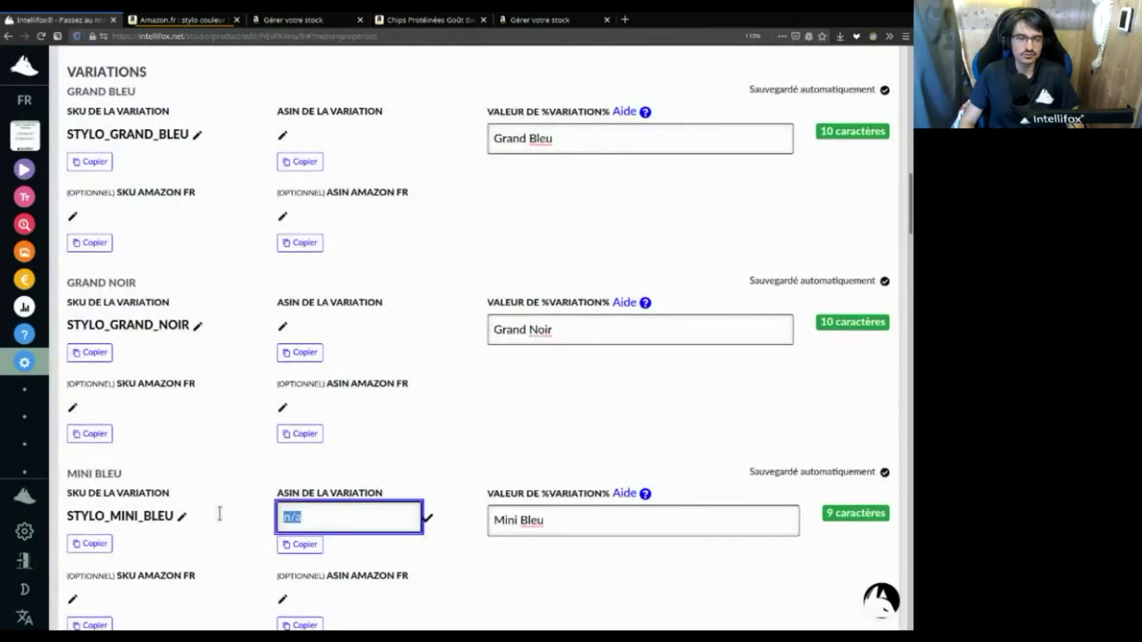
{"action": "key", "text": "BackSpace"}
{"action": "left_click", "coordinate": [426, 518]}
{"action": "scroll", "coordinate": [425, 521], "scroll_direction": "down", "scroll_amount": 3}
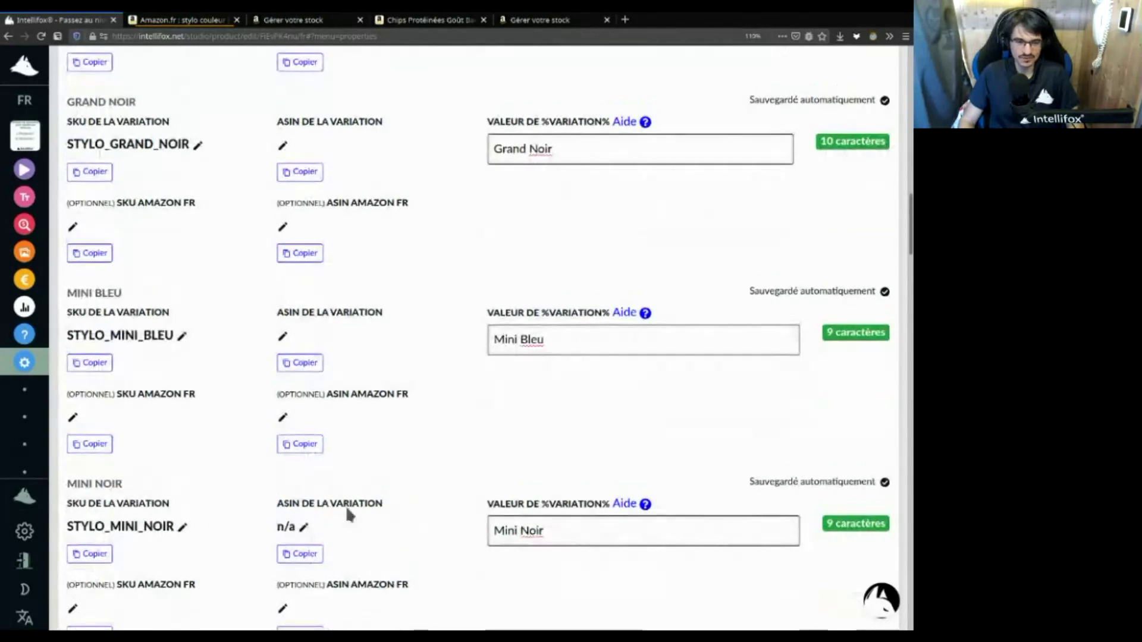
{"action": "left_click", "coordinate": [303, 531]}
{"action": "triple_click", "coordinate": [303, 530]}
{"action": "key", "text": "BackSpace"}
{"action": "left_click", "coordinate": [428, 528]}
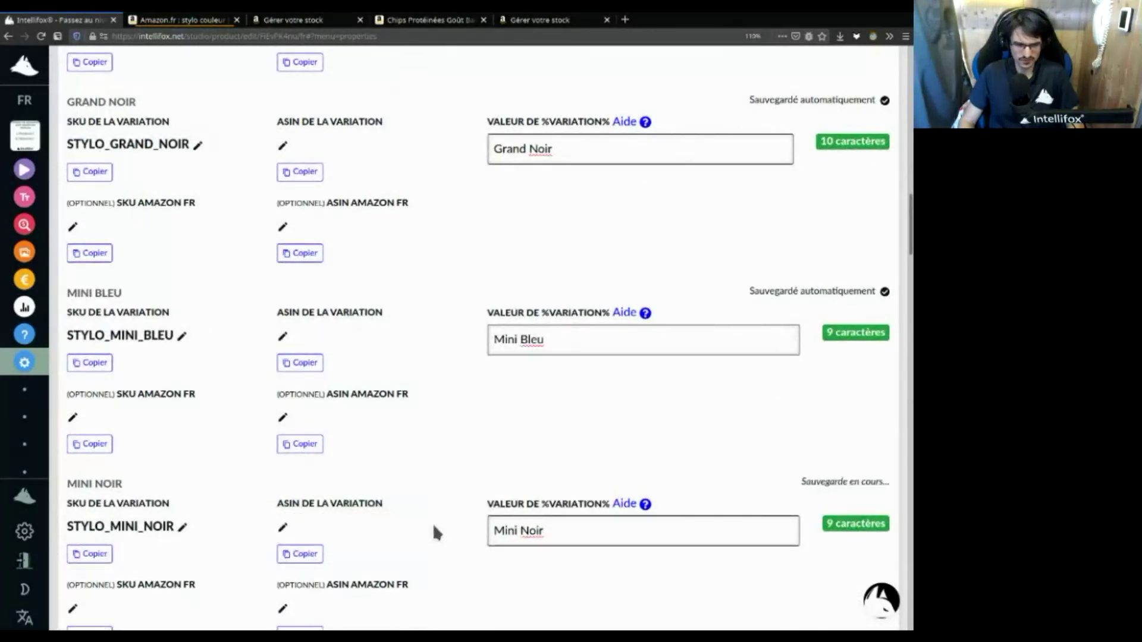
Switch between the Grand Bleu, Grand Noir, Mini Bleu and Mini Noir variations in the listing preview to examine them
{"action": "scroll", "coordinate": [426, 400], "scroll_direction": "up", "scroll_amount": 20}
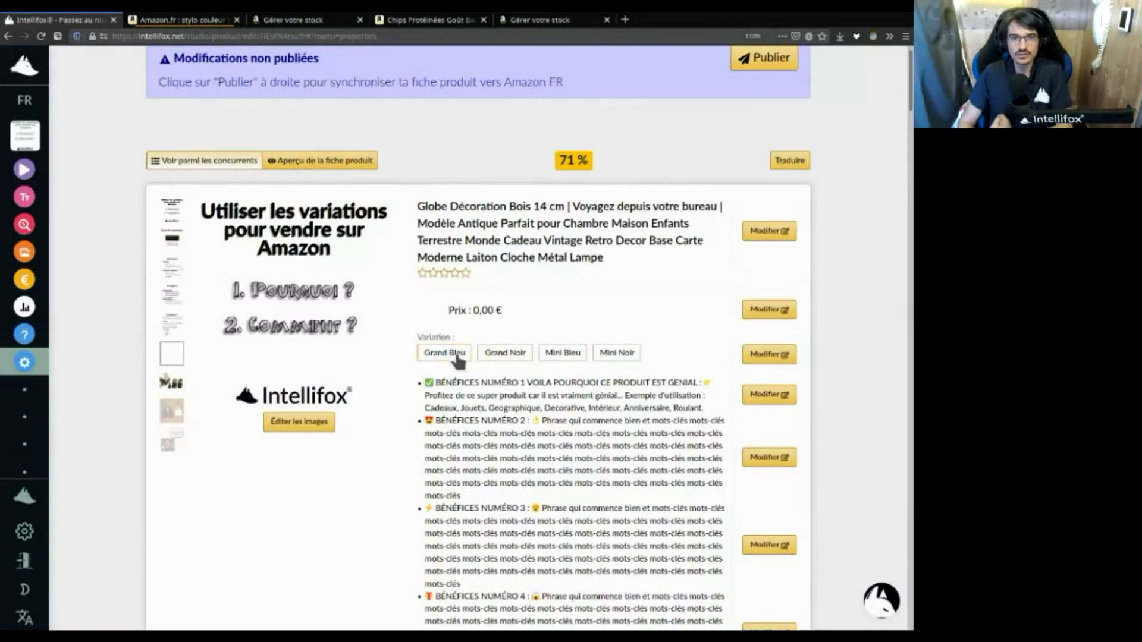
{"action": "left_click", "coordinate": [503, 357]}
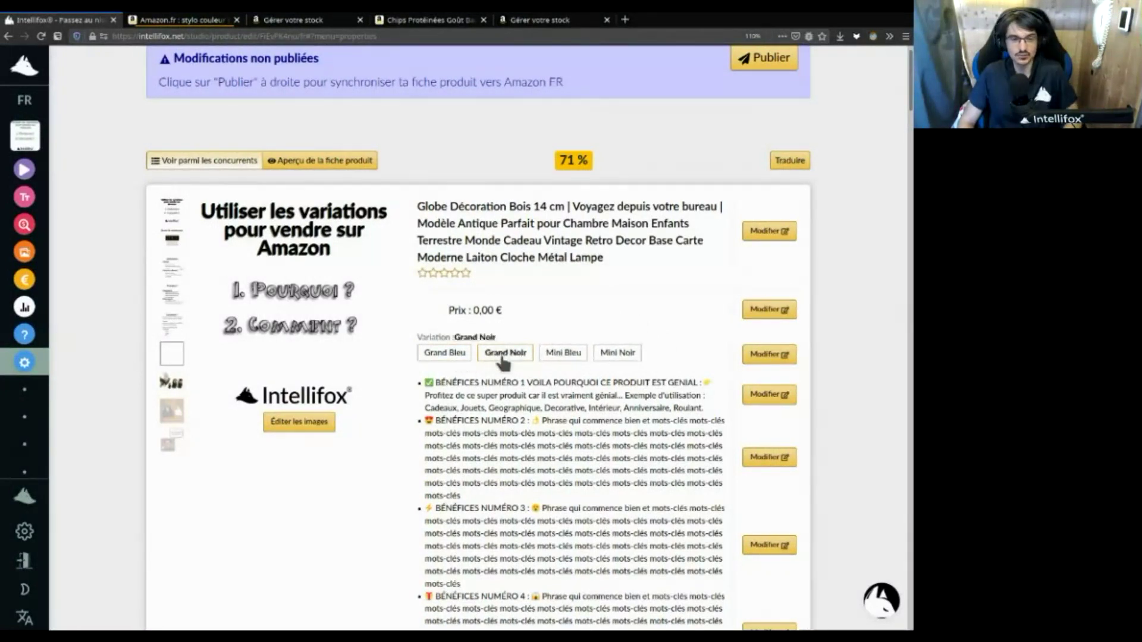
{"action": "left_click", "coordinate": [558, 354]}
{"action": "left_click", "coordinate": [504, 357]}
{"action": "left_click", "coordinate": [455, 357]}
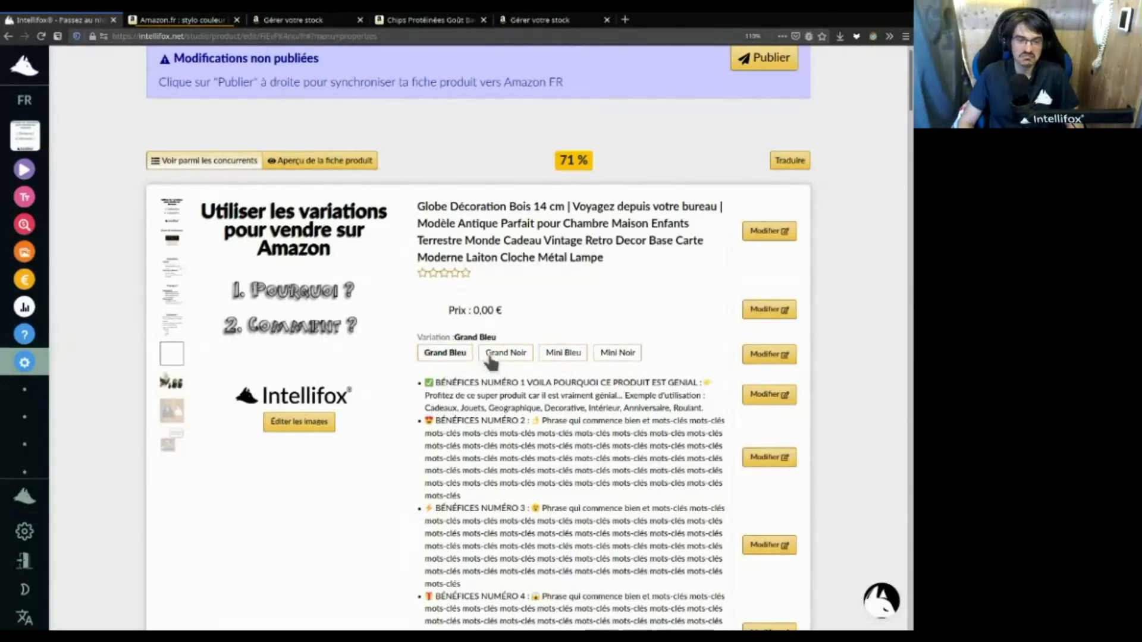
{"action": "left_click", "coordinate": [546, 356]}
{"action": "left_click", "coordinate": [610, 356]}
{"action": "left_click", "coordinate": [563, 357]}
{"action": "left_click", "coordinate": [518, 357]}
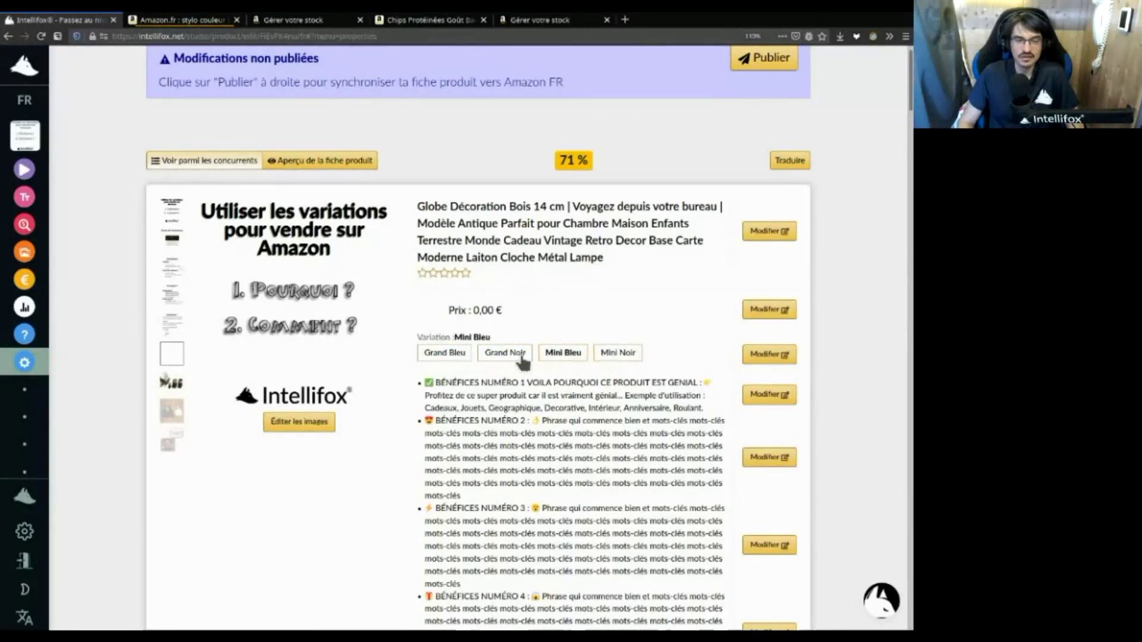
{"action": "left_click", "coordinate": [458, 356]}
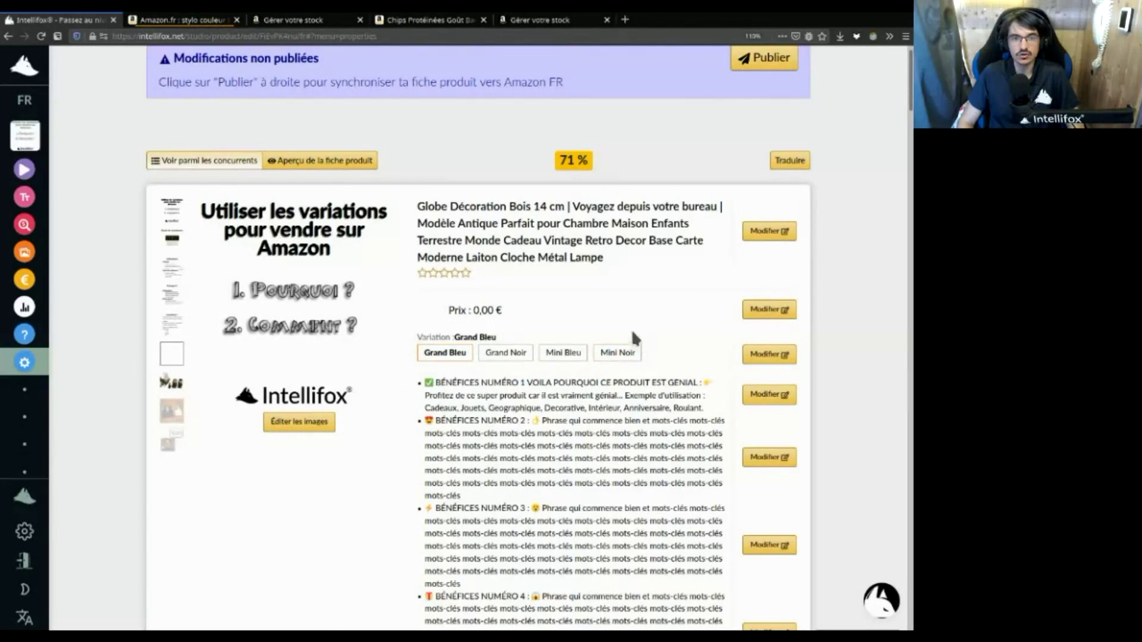
Open the product title for editing and replace the whole text with Stylo
{"action": "left_click", "coordinate": [767, 240]}
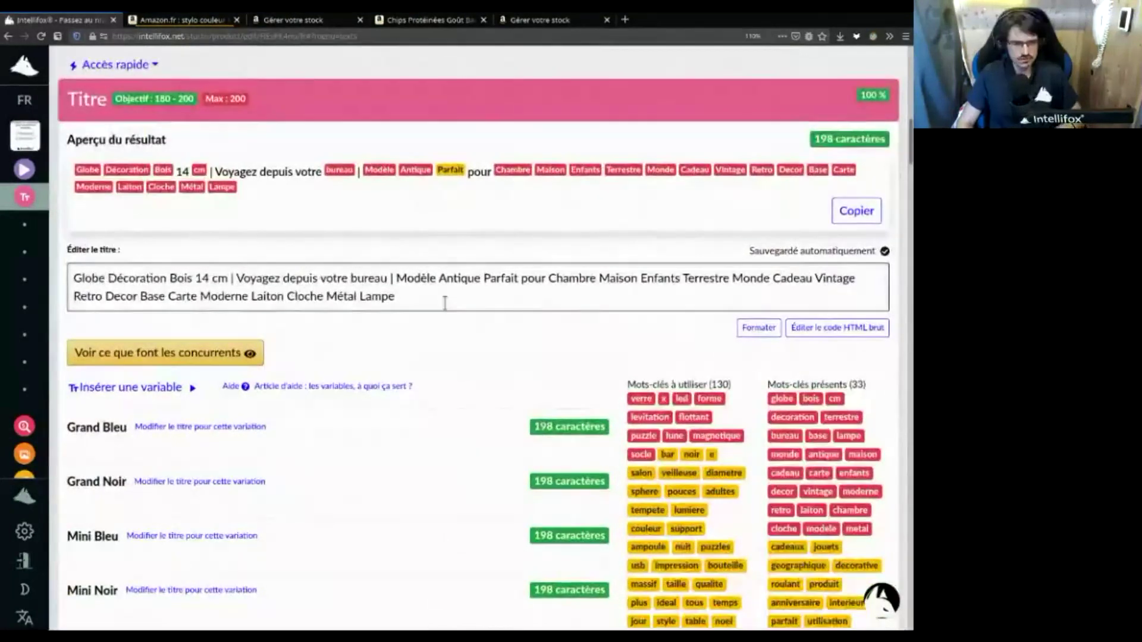
{"action": "triple_click", "coordinate": [444, 304]}
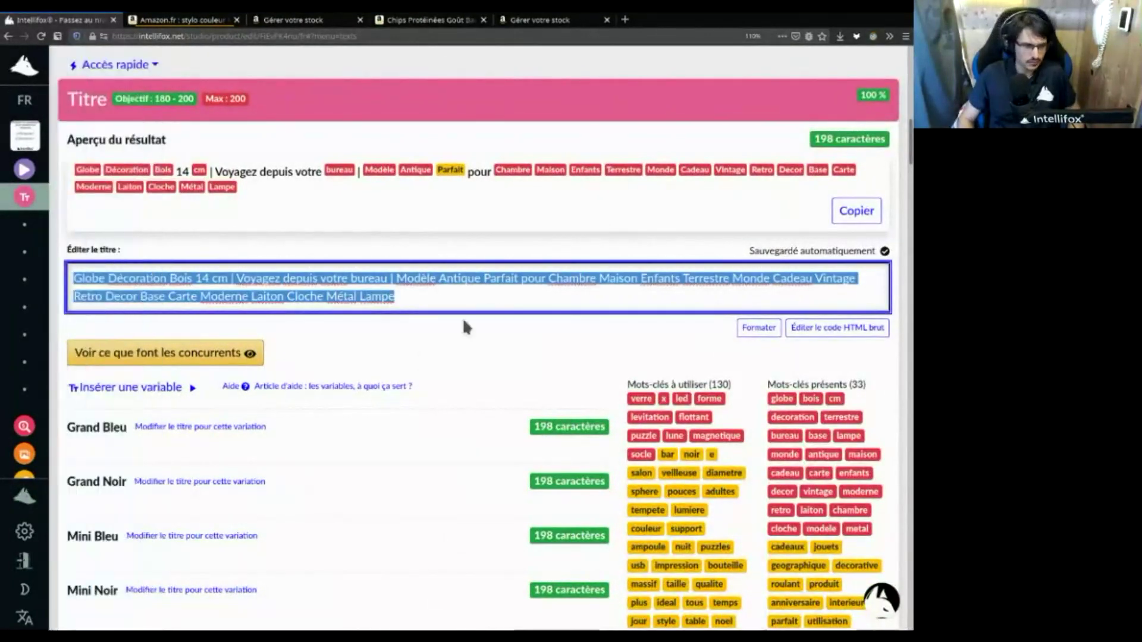
{"action": "type", "text": "Style"}
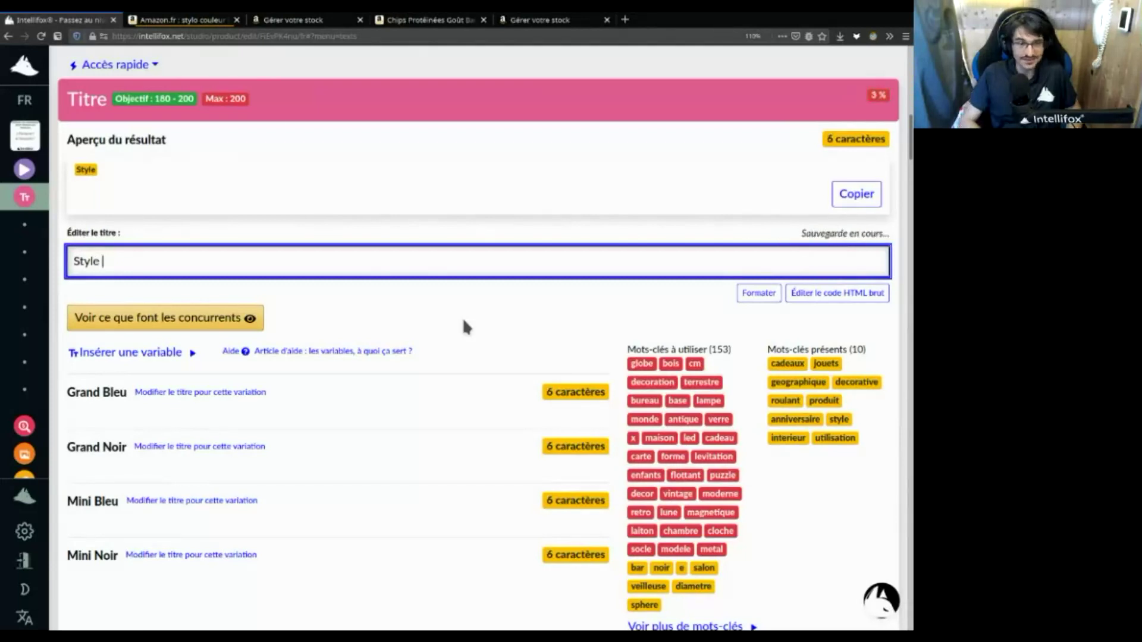
{"action": "key", "text": "BackSpace"}
{"action": "key", "text": "BackSpace"}
{"action": "type", "text": "o"}
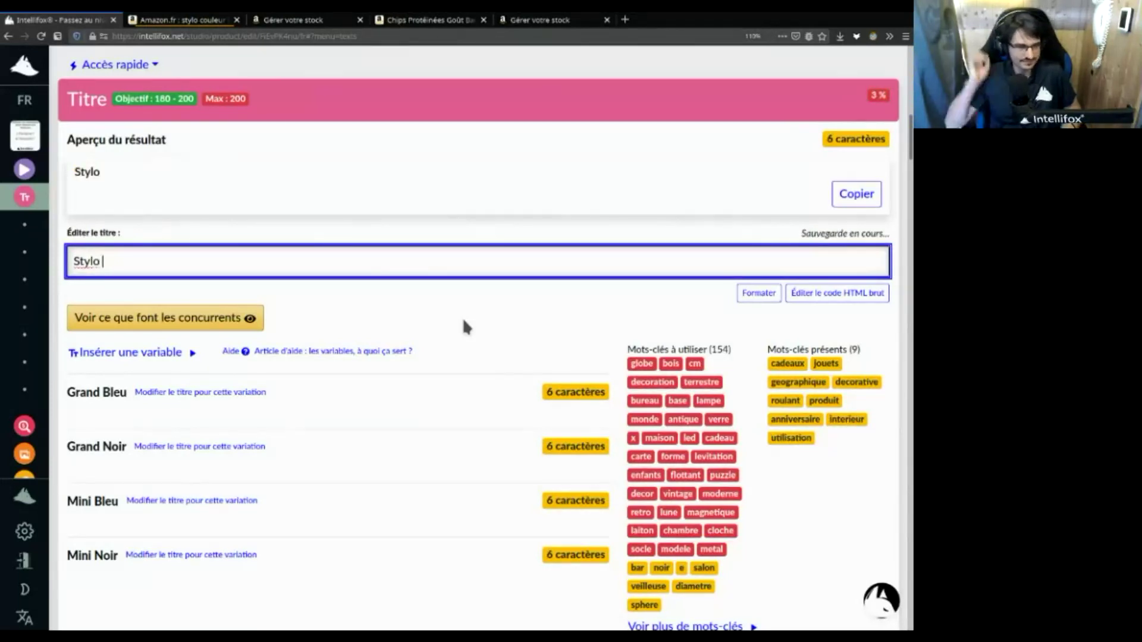
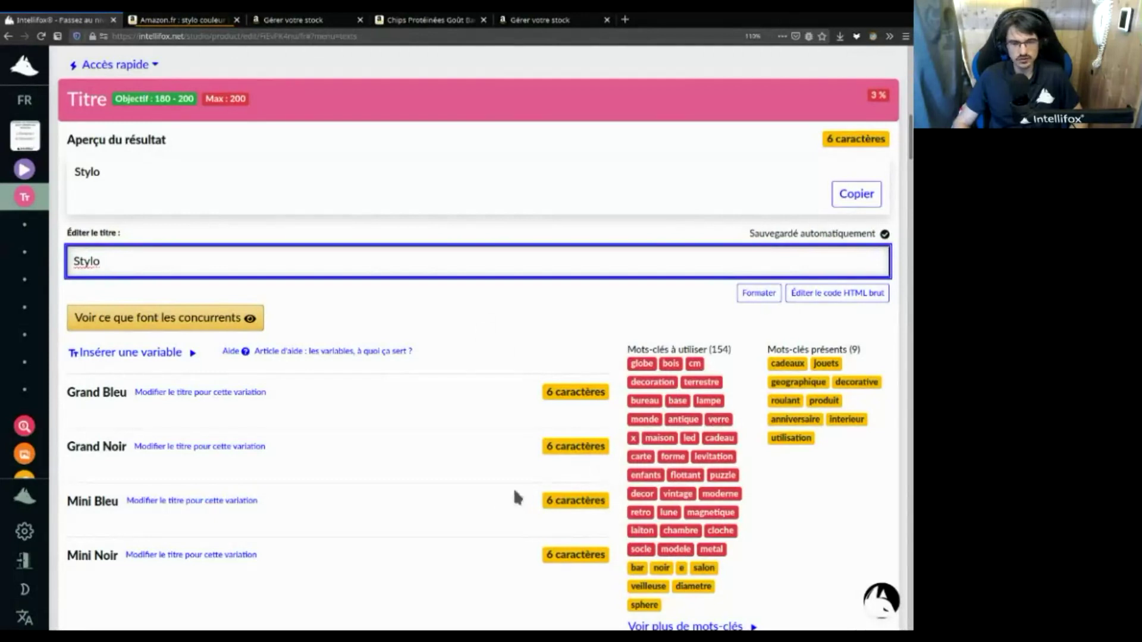
Give the Mini Noir variation its own title, Stylo mini noir tout va bien, and reset that variation's title
{"action": "scroll", "coordinate": [309, 538], "scroll_direction": "down", "scroll_amount": 1}
{"action": "scroll", "coordinate": [309, 537], "scroll_direction": "up", "scroll_amount": 1}
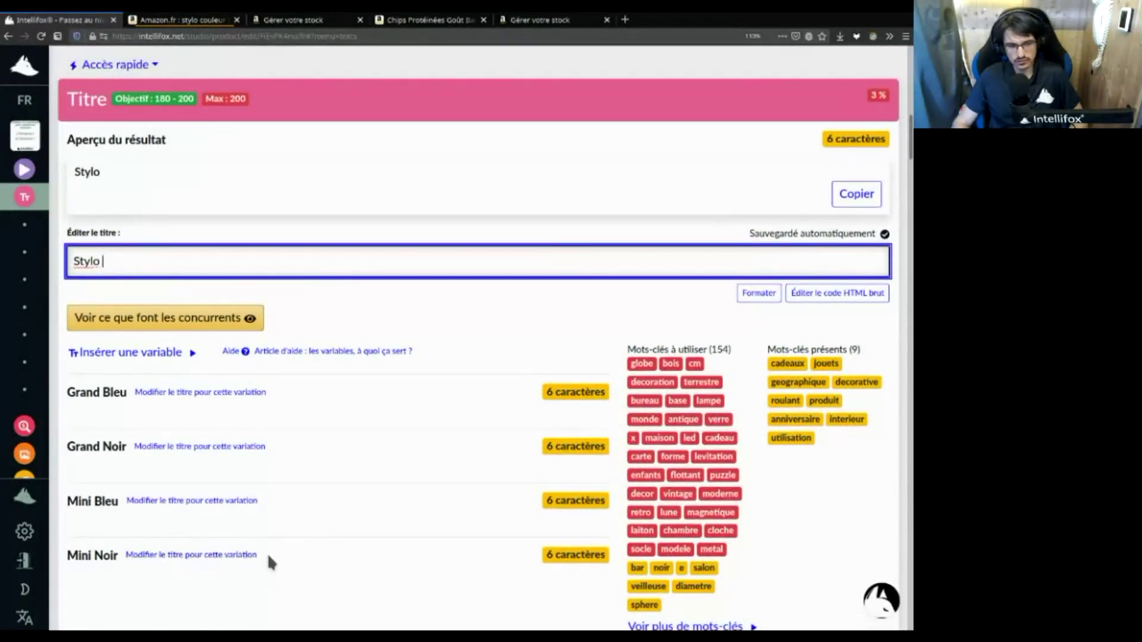
{"action": "left_click", "coordinate": [239, 555]}
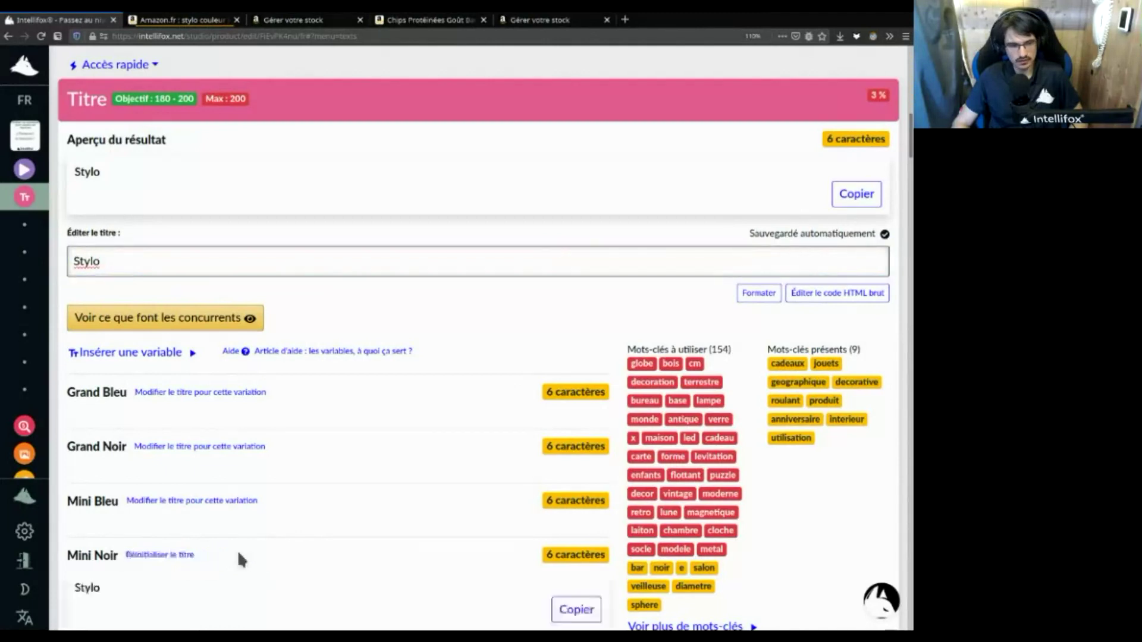
{"action": "scroll", "coordinate": [154, 566], "scroll_direction": "down", "scroll_amount": 2}
{"action": "left_click", "coordinate": [117, 523]}
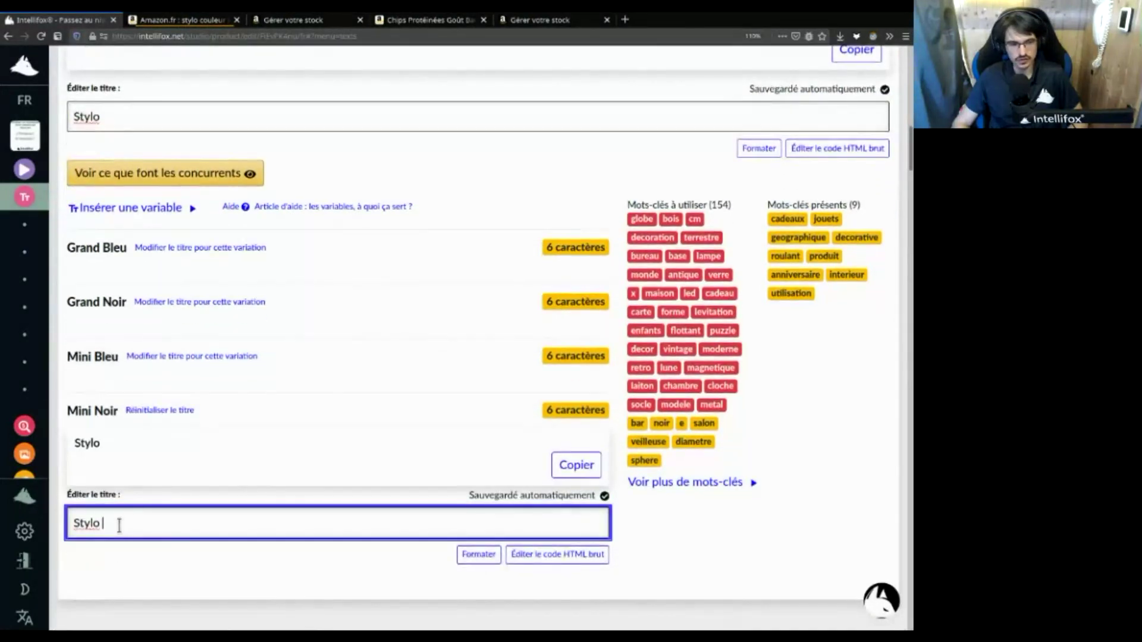
{"action": "type", "text": "mini noir "}
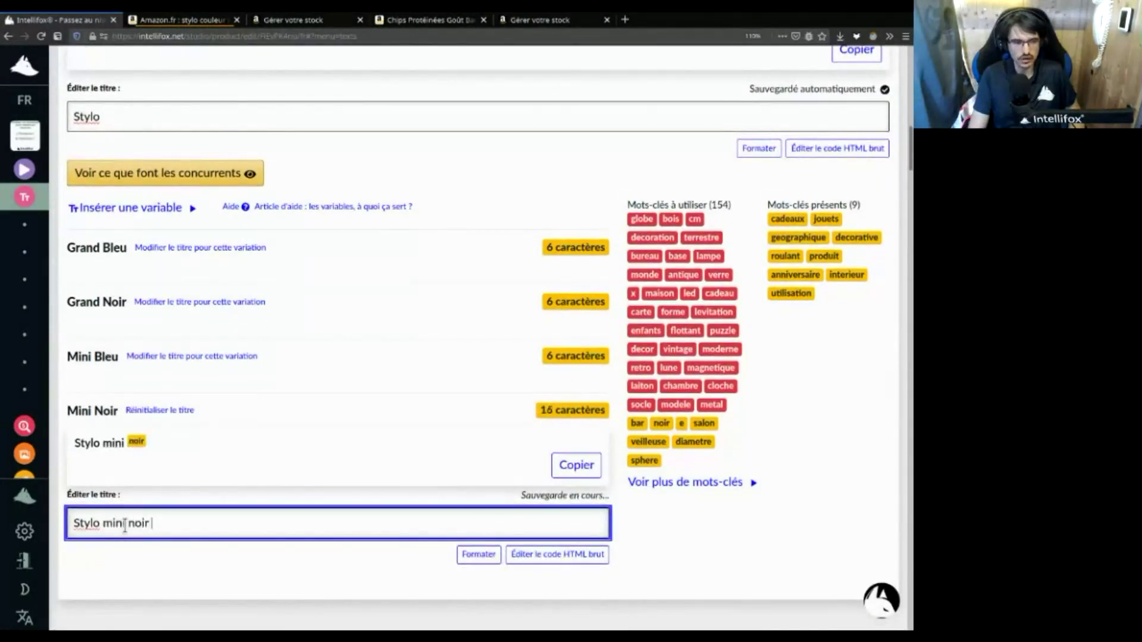
{"action": "type", "text": "tout va bien"}
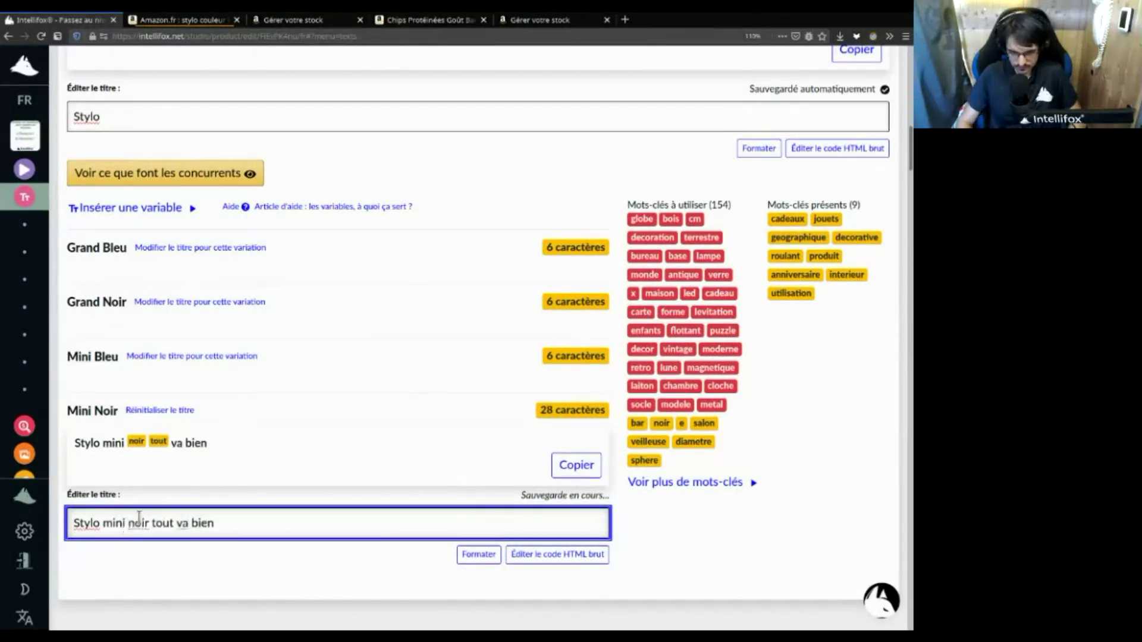
{"action": "left_click", "coordinate": [252, 576]}
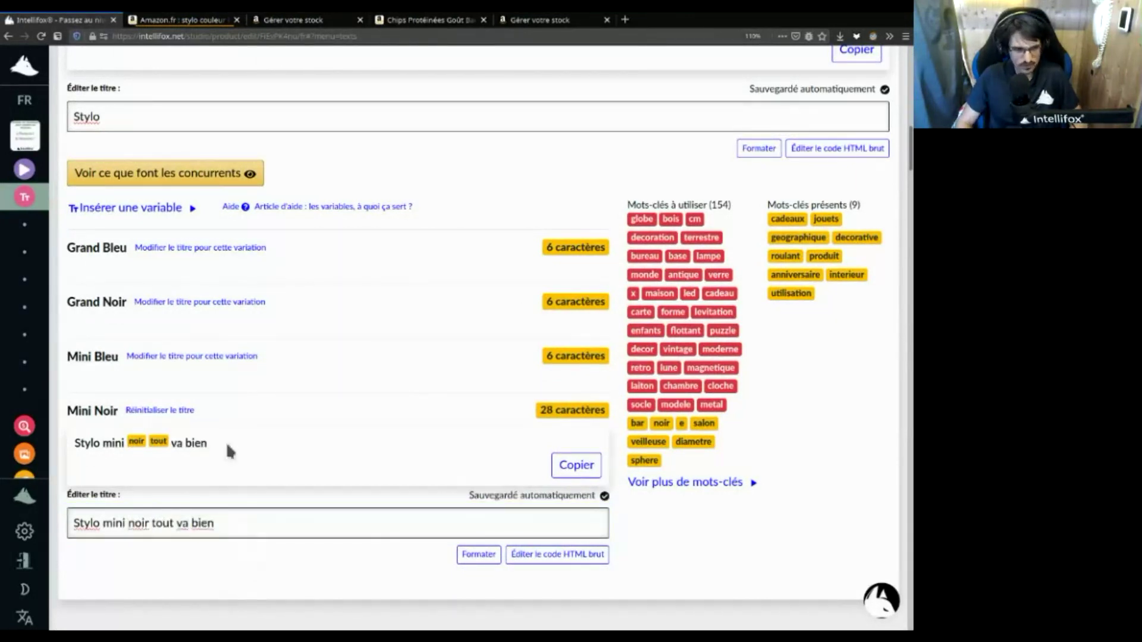
{"action": "left_click", "coordinate": [181, 412]}
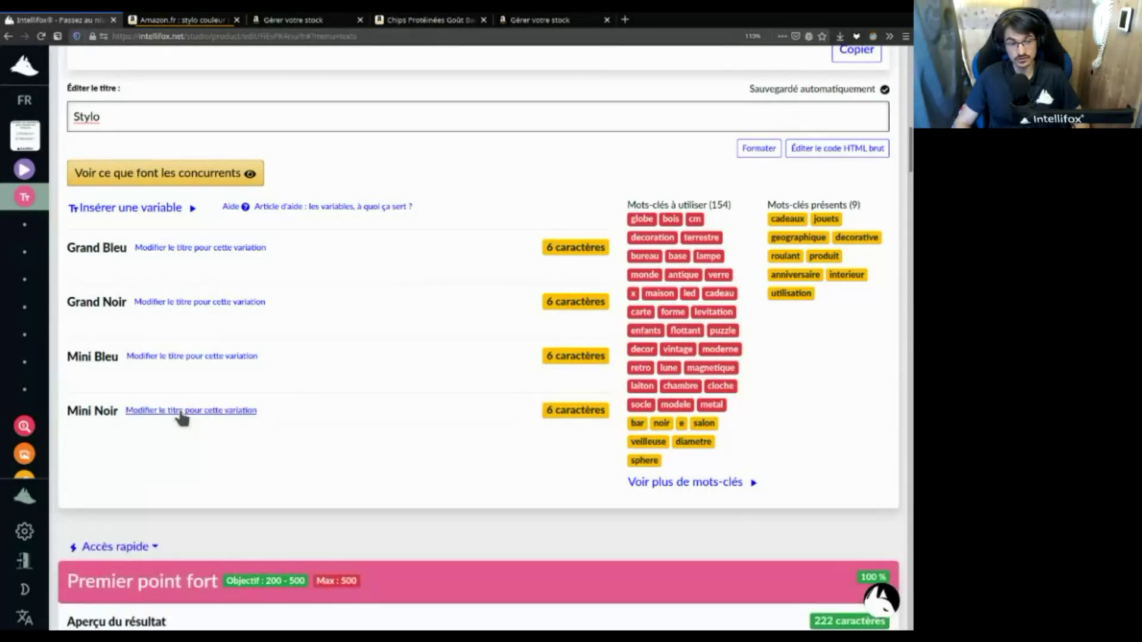
Look over the variables available for the title, and open and close the help article on using variables in texts
{"action": "scroll", "coordinate": [399, 347], "scroll_direction": "up", "scroll_amount": 2}
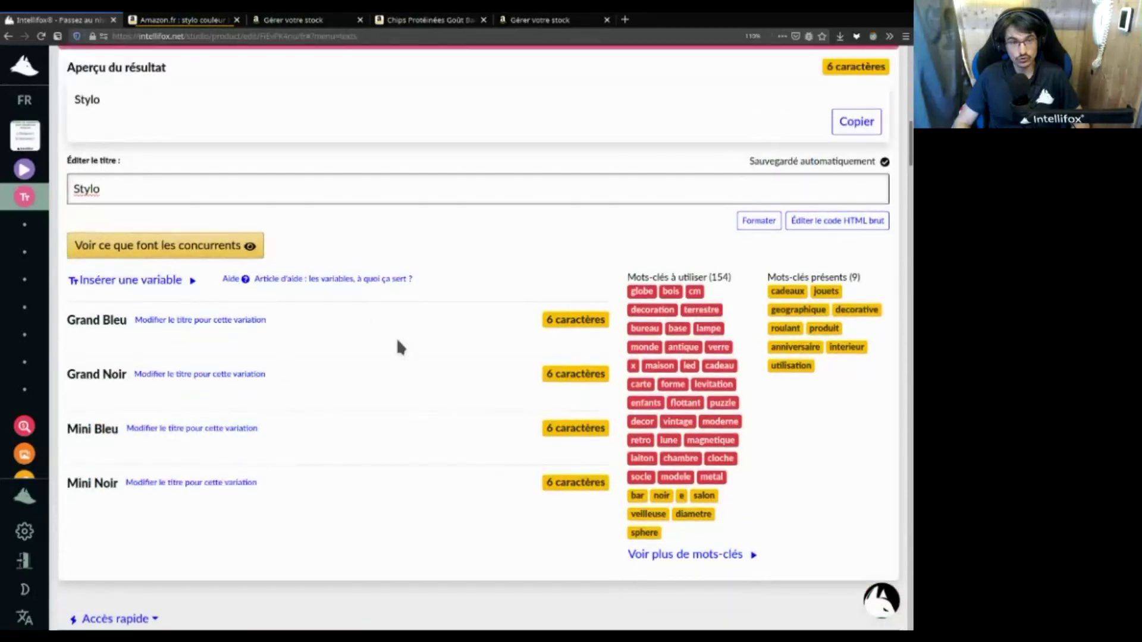
{"action": "scroll", "coordinate": [395, 339], "scroll_direction": "up", "scroll_amount": 2}
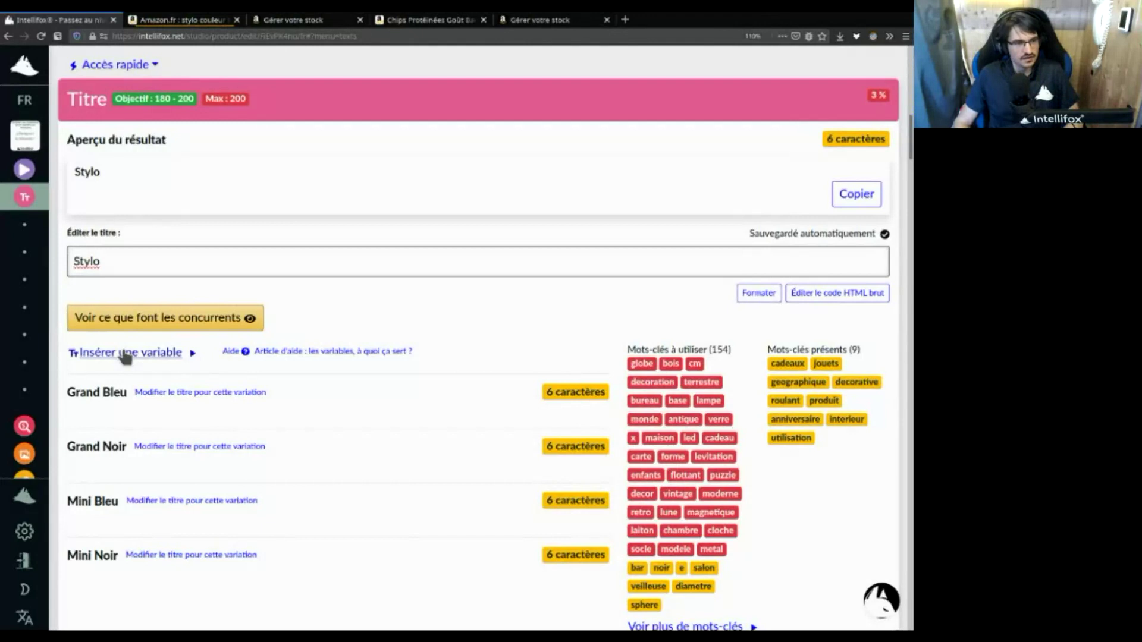
{"action": "left_click", "coordinate": [126, 354]}
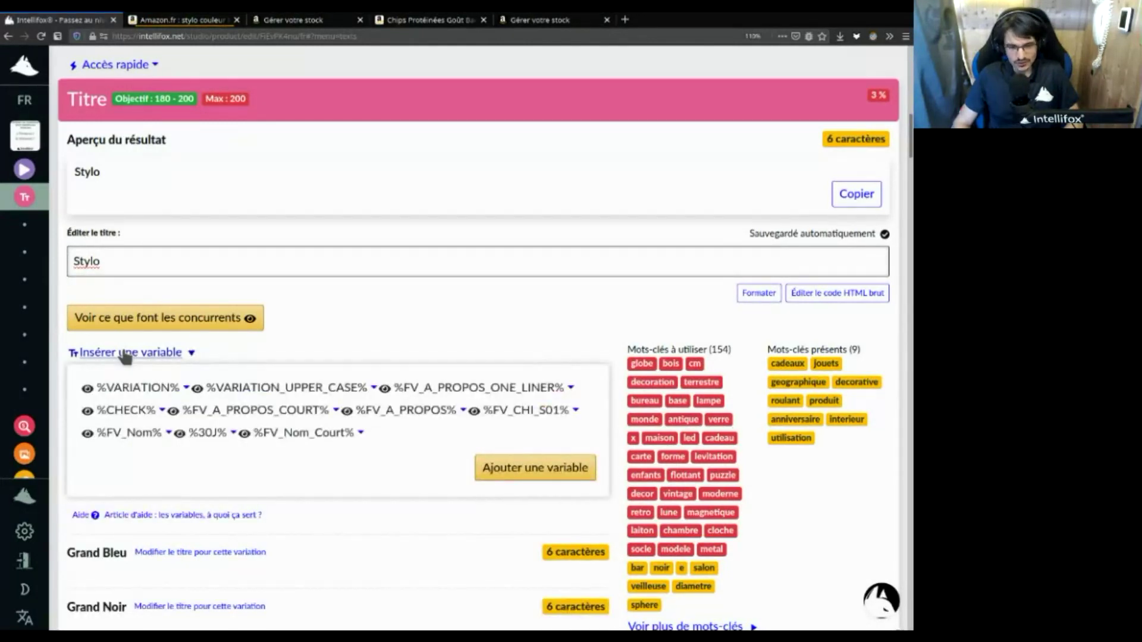
{"action": "left_click", "coordinate": [177, 353]}
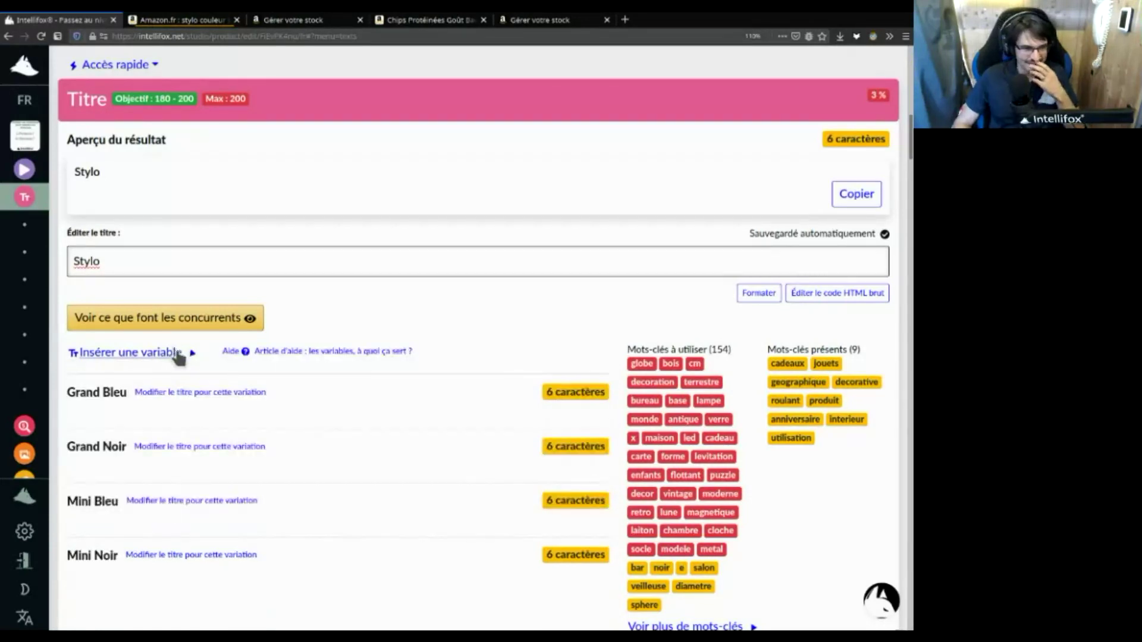
{"action": "left_click", "coordinate": [294, 353]}
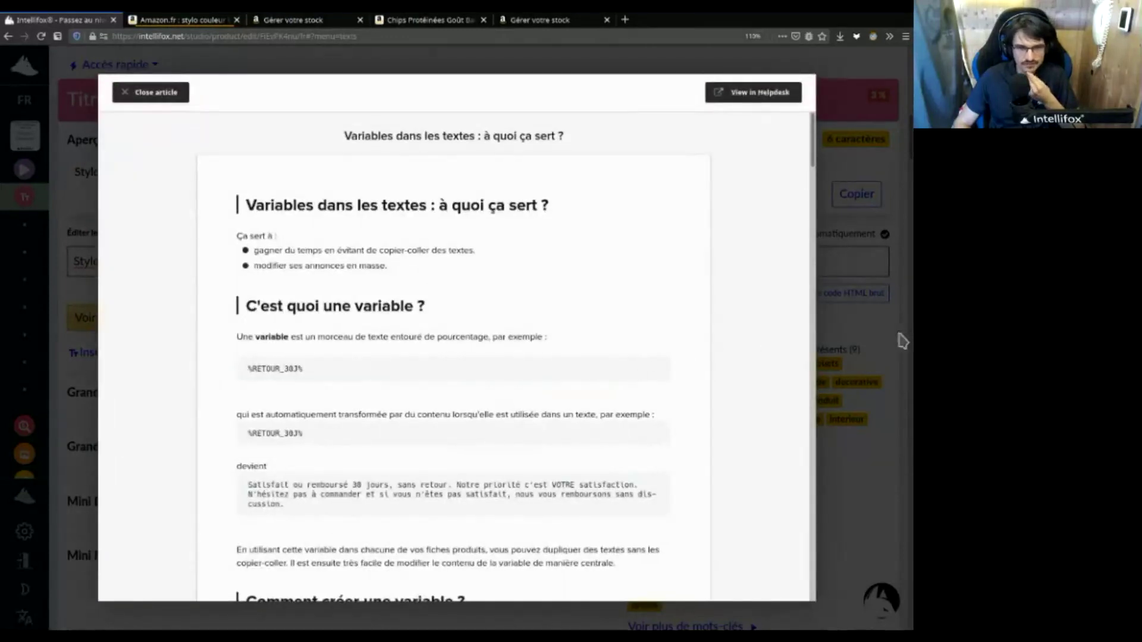
{"action": "left_click", "coordinate": [872, 333]}
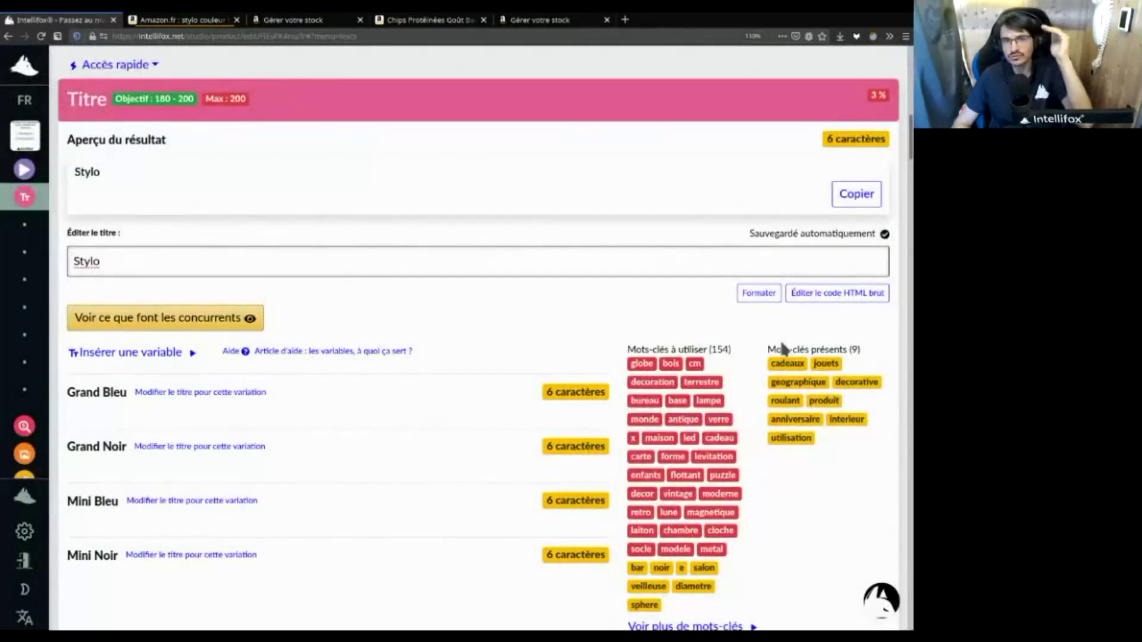
Copy the variation name variable and add it after Stylo in the main title as %VARIATION%
{"action": "left_click", "coordinate": [193, 356]}
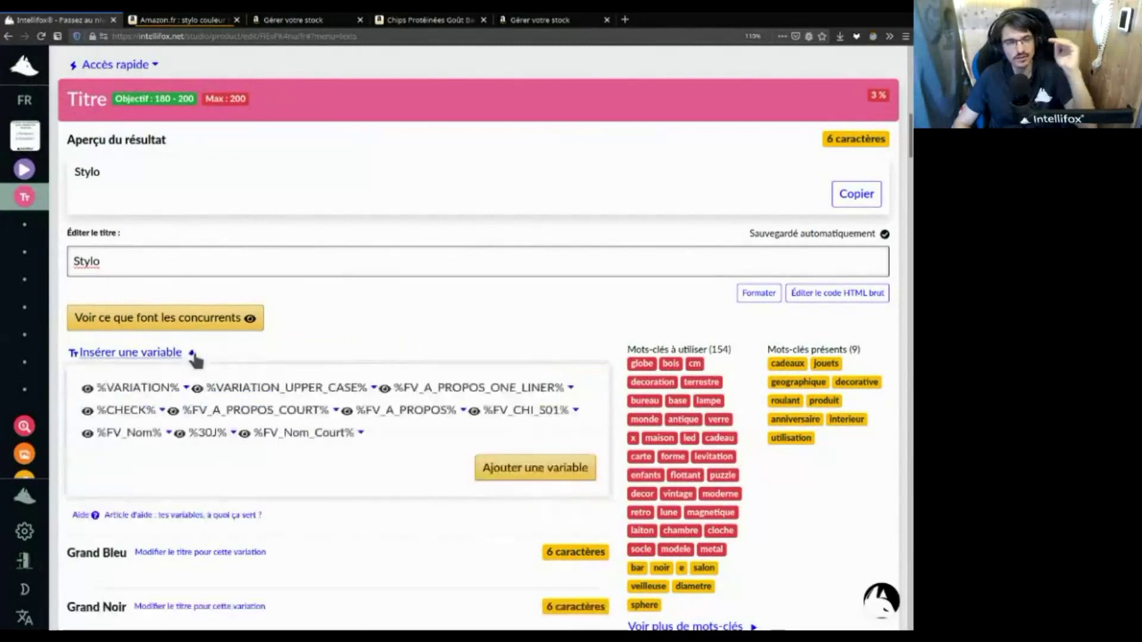
{"action": "left_click", "coordinate": [176, 388]}
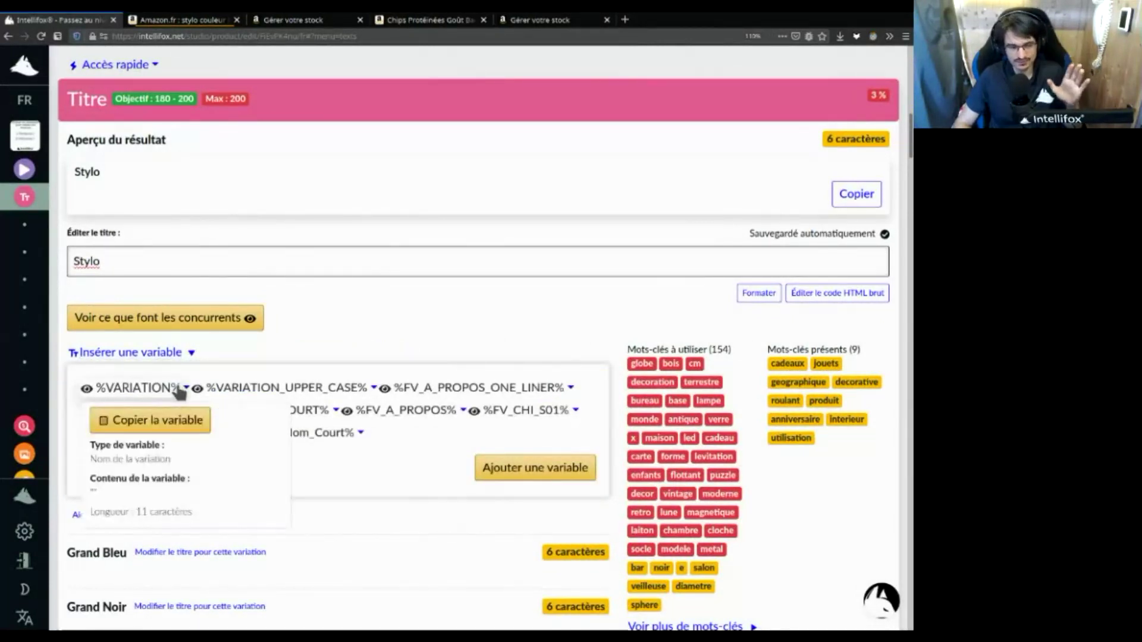
{"action": "left_click", "coordinate": [159, 428]}
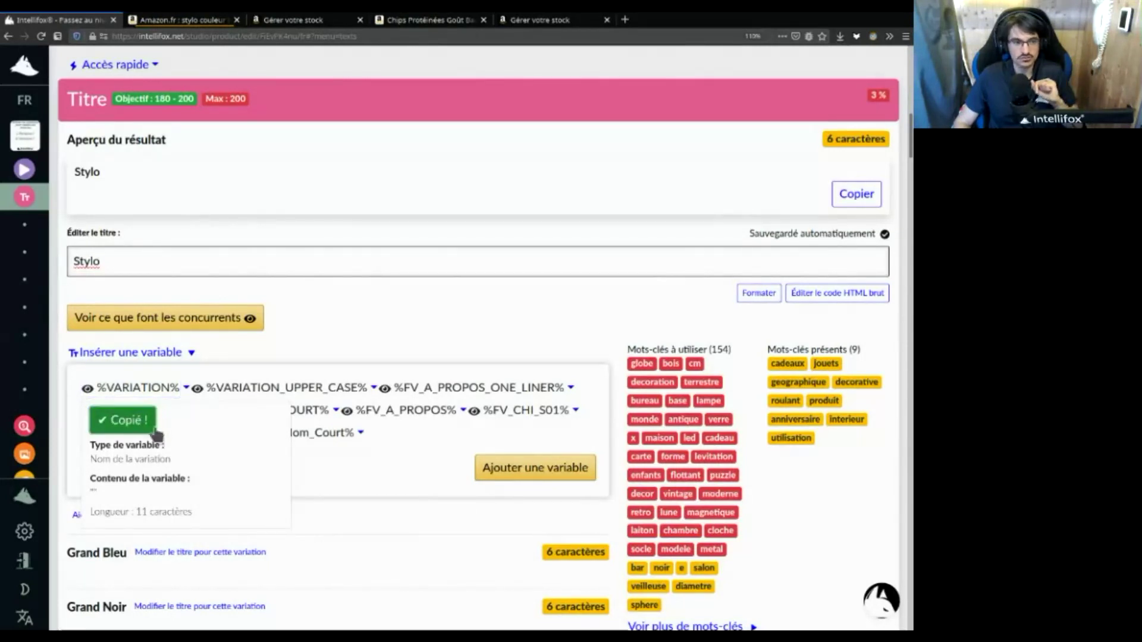
{"action": "left_click", "coordinate": [140, 264]}
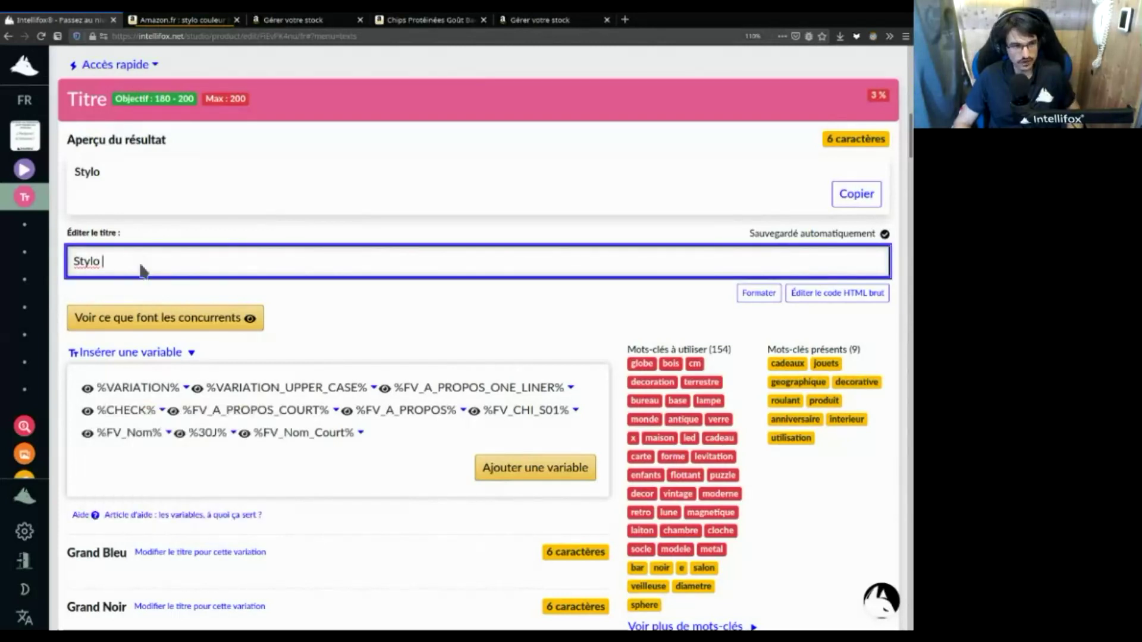
{"action": "type", "text": "%VARIATION%"}
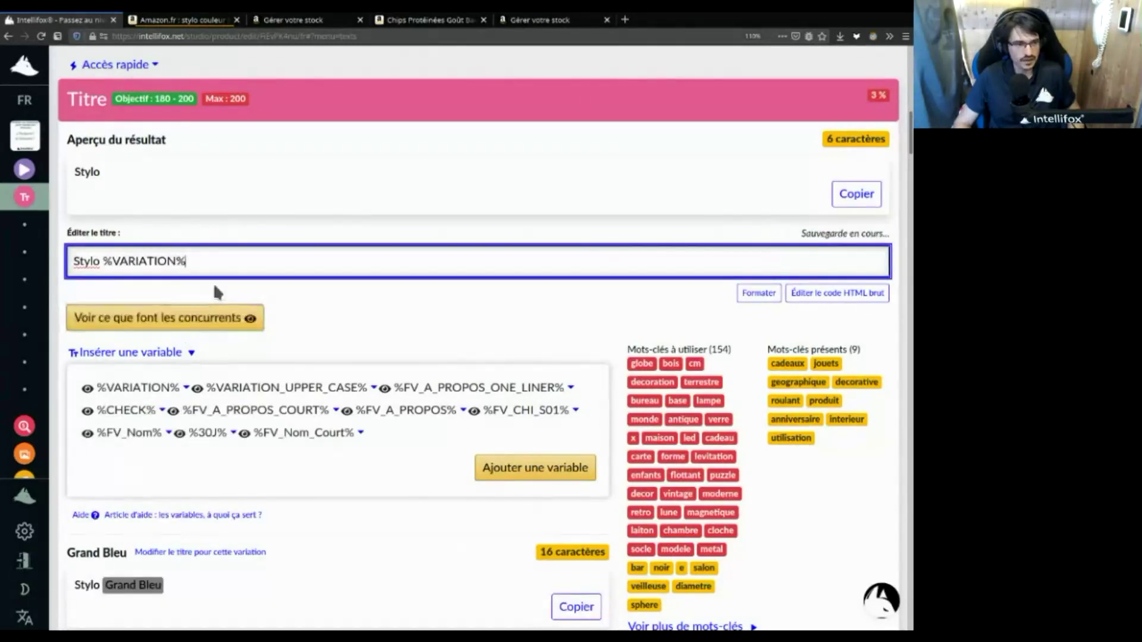
Extend the main title after the variation variable with "| Globe décoration maison antique"
{"action": "scroll", "coordinate": [485, 309], "scroll_direction": "down", "scroll_amount": 4}
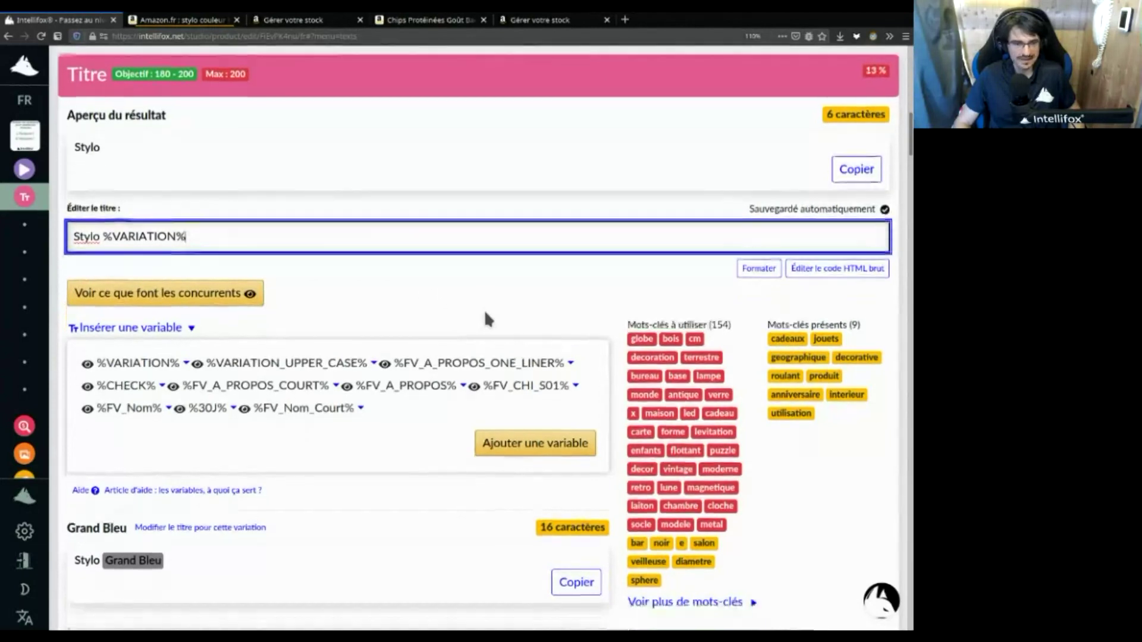
{"action": "scroll", "coordinate": [483, 315], "scroll_direction": "down", "scroll_amount": 1}
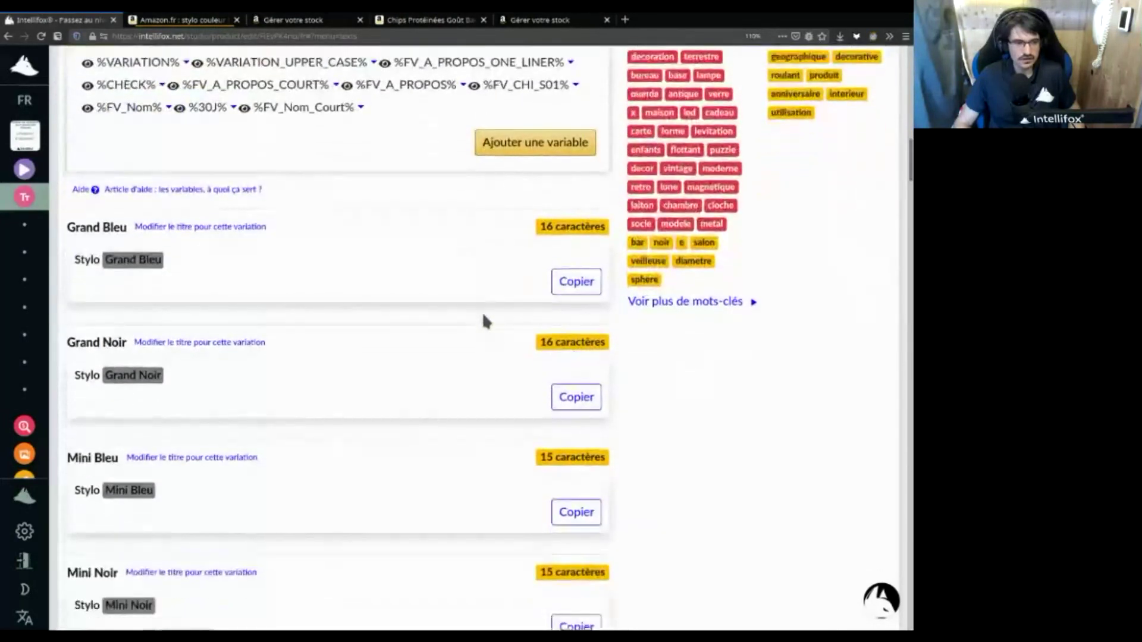
{"action": "scroll", "coordinate": [480, 314], "scroll_direction": "down", "scroll_amount": 1}
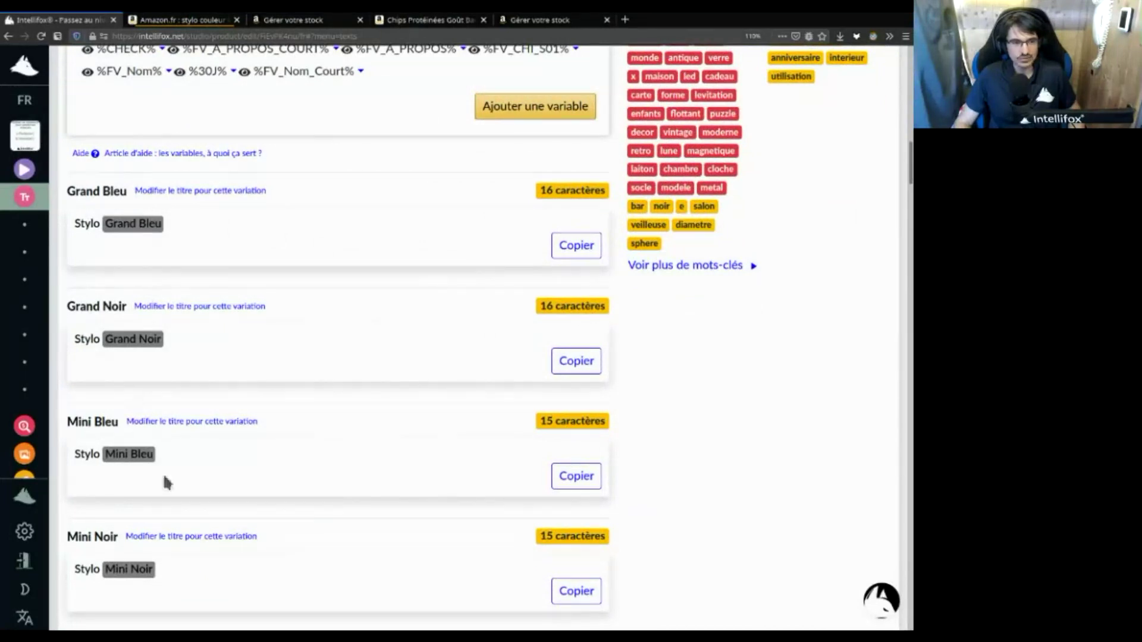
{"action": "scroll", "coordinate": [262, 474], "scroll_direction": "up", "scroll_amount": 4}
{"action": "left_click", "coordinate": [240, 112]}
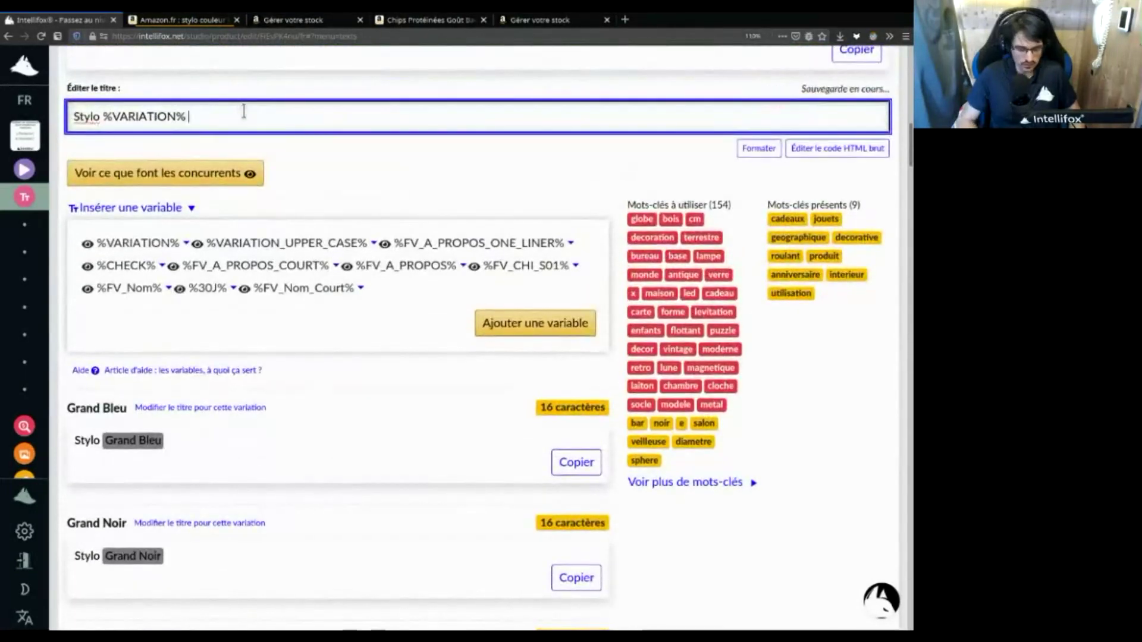
{"action": "type", "text": "| Gl"}
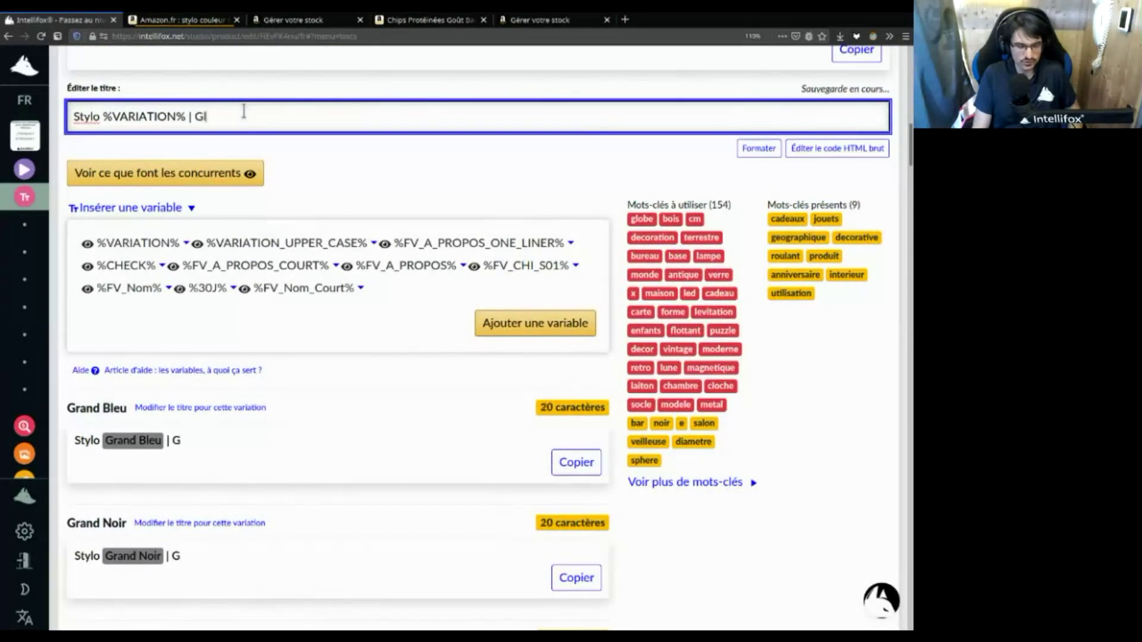
{"action": "type", "text": "obe"}
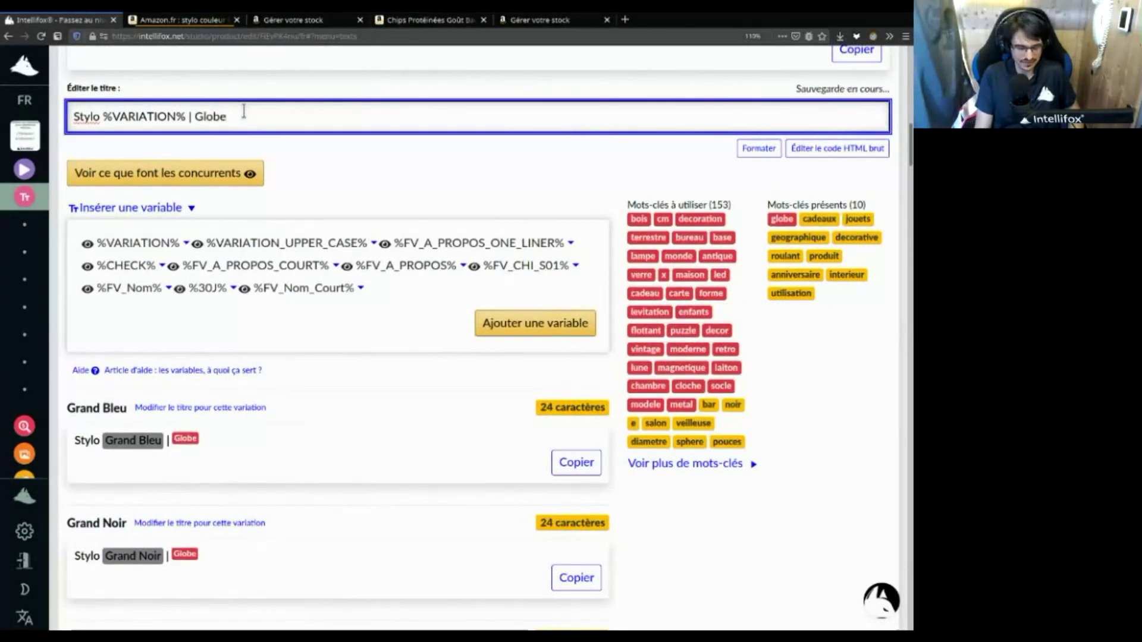
{"action": "type", "text": " décoration "}
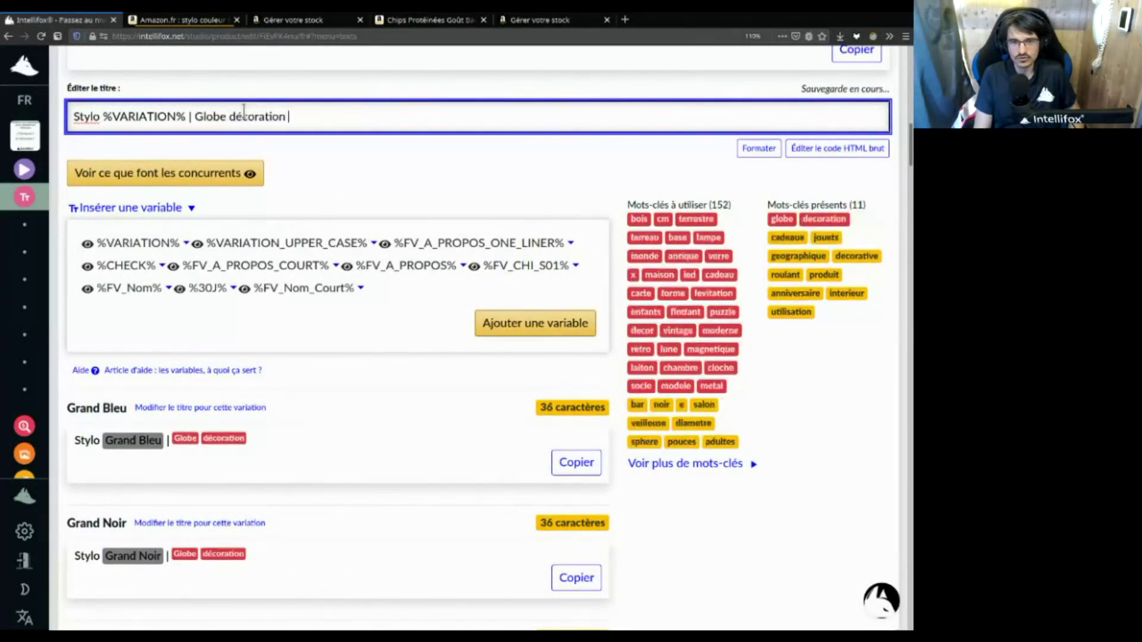
{"action": "type", "text": "|maison antique"}
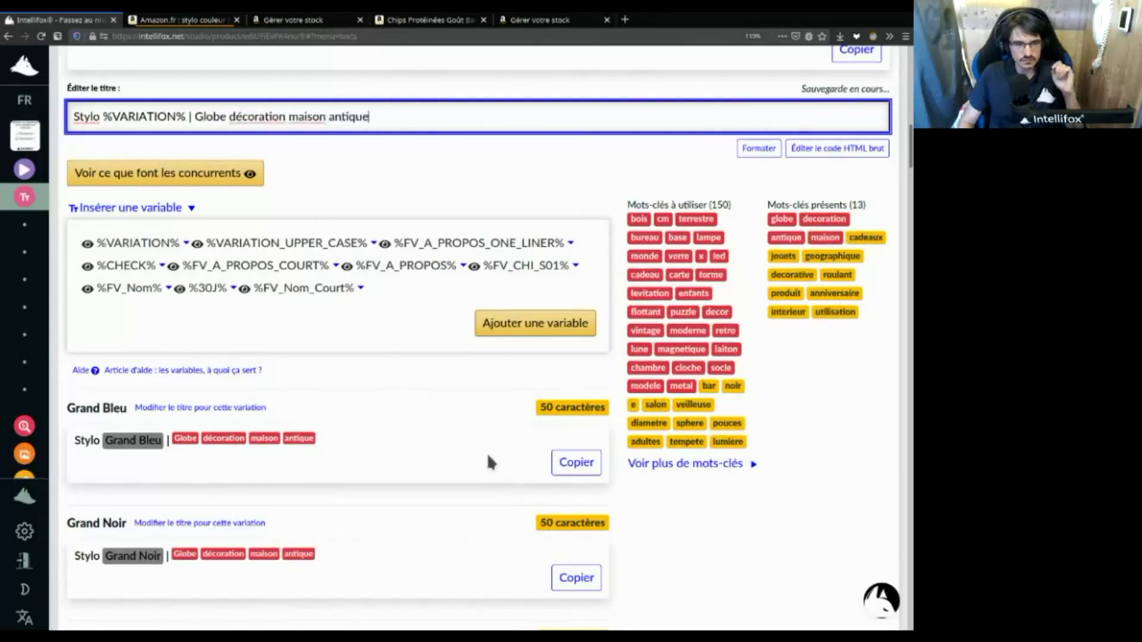
Check the adapted title of the Grand Bleu, Grand Noir, Mini Bleu and Mini Noir variations in the title section and product page preview
{"action": "scroll", "coordinate": [487, 452], "scroll_direction": "down", "scroll_amount": 5}
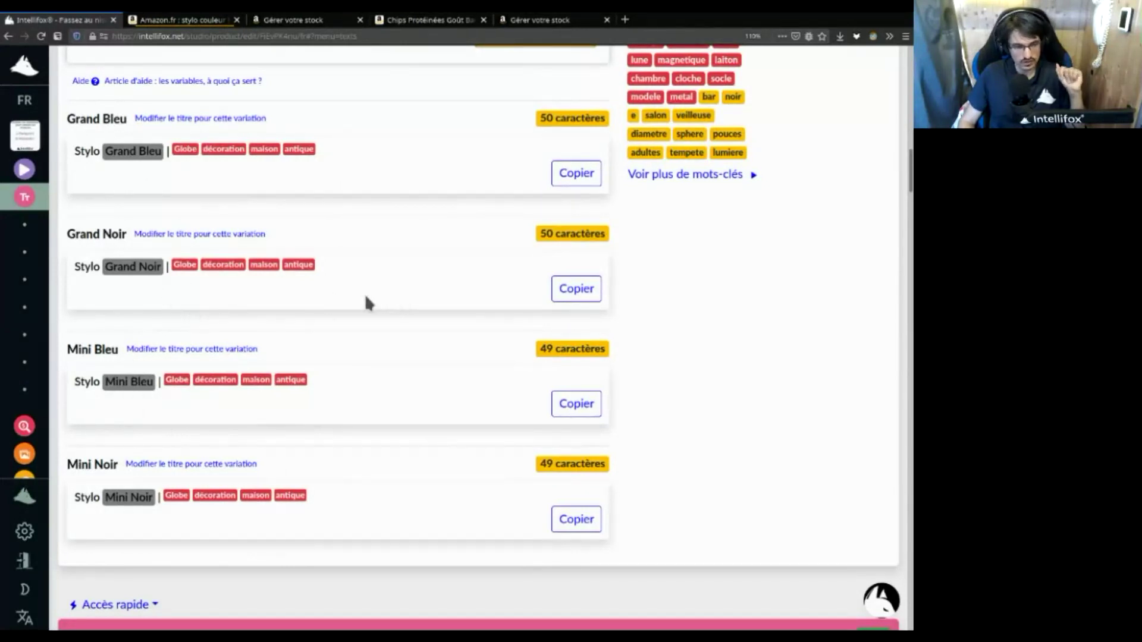
{"action": "scroll", "coordinate": [404, 321], "scroll_direction": "up", "scroll_amount": 5}
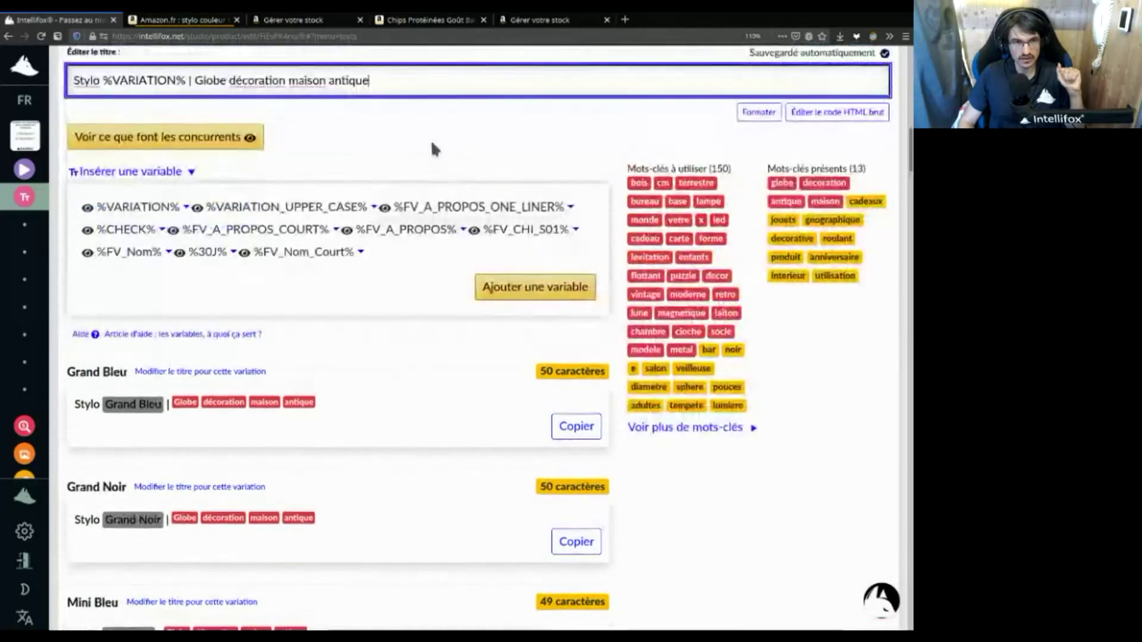
{"action": "left_click", "coordinate": [396, 81]}
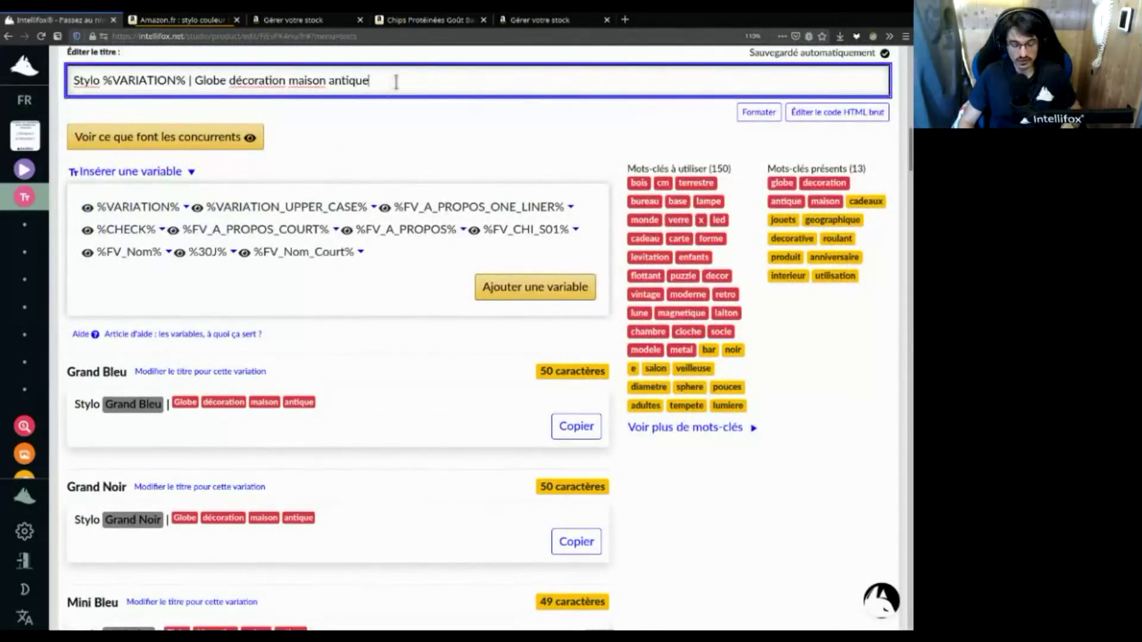
{"action": "scroll", "coordinate": [409, 128], "scroll_direction": "up", "scroll_amount": 5}
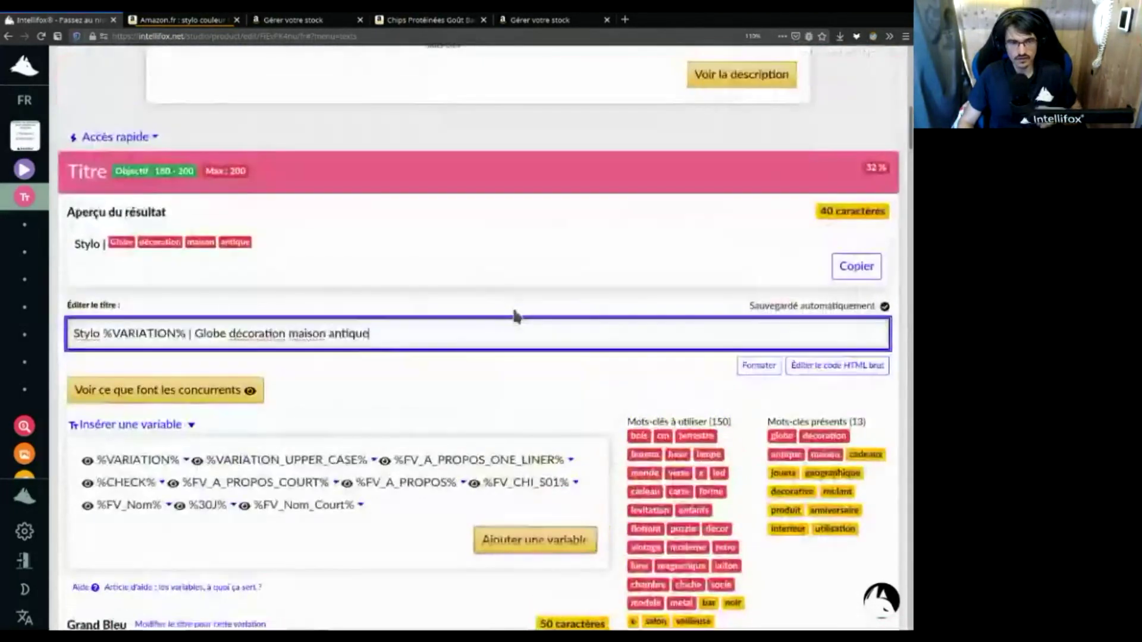
{"action": "scroll", "coordinate": [725, 351], "scroll_direction": "up", "scroll_amount": 15}
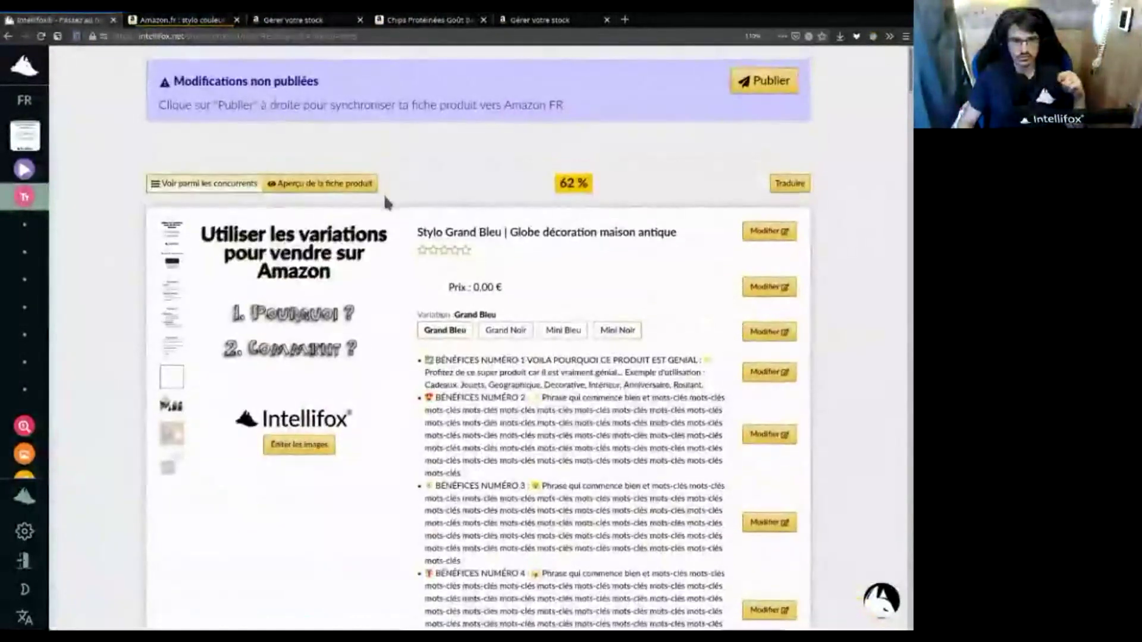
{"action": "left_click", "coordinate": [502, 332]}
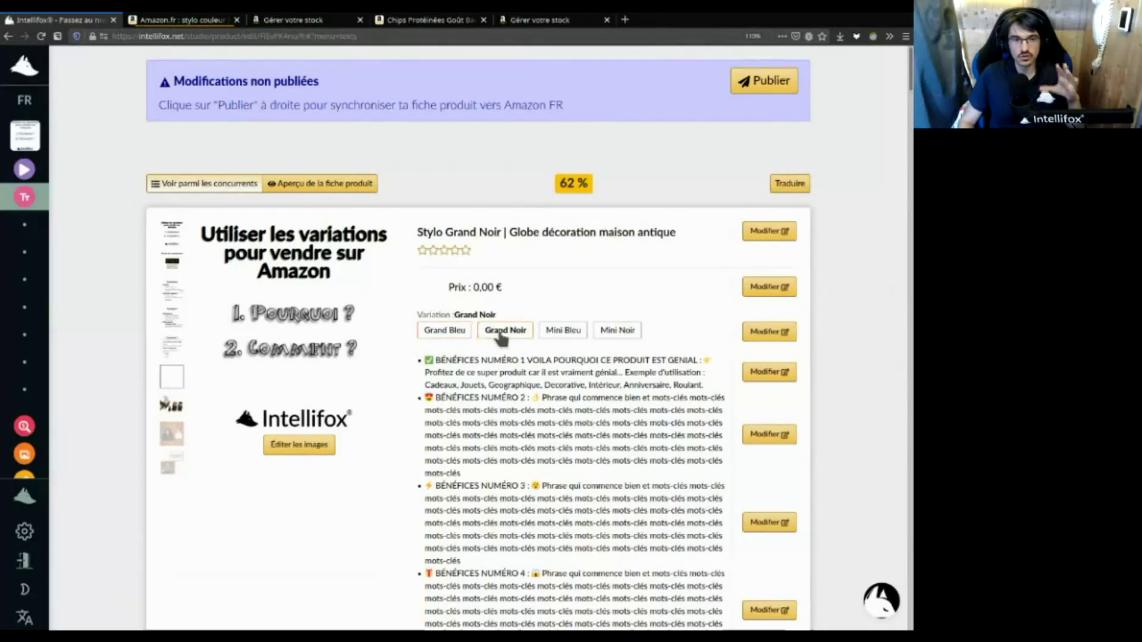
{"action": "left_click", "coordinate": [567, 332]}
{"action": "left_click", "coordinate": [619, 332]}
{"action": "left_click", "coordinate": [565, 332]}
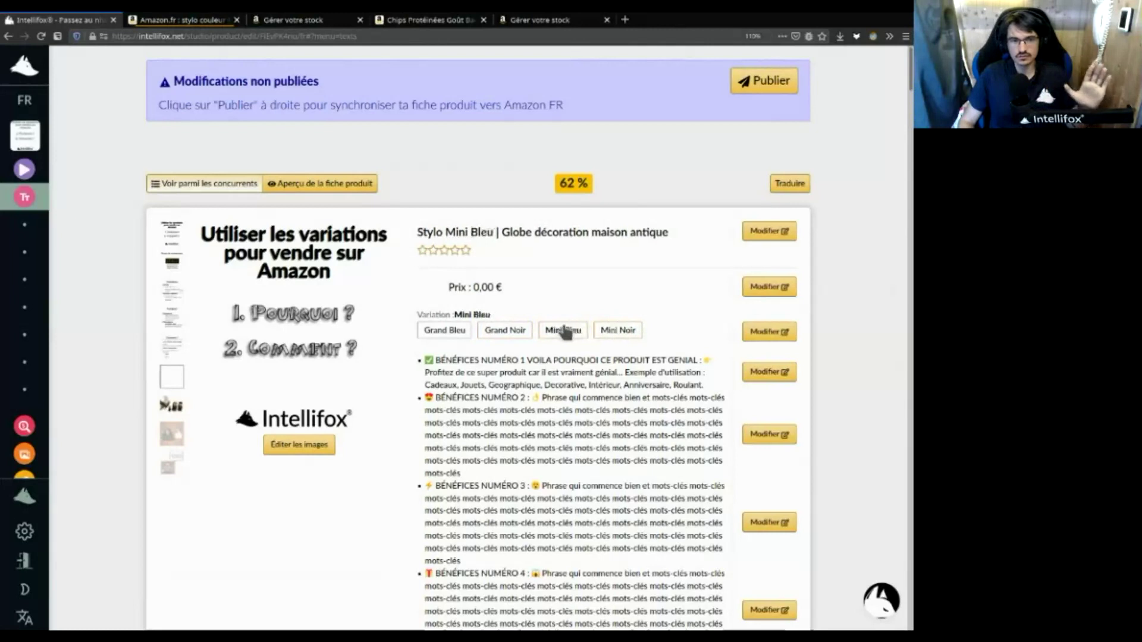
{"action": "left_click", "coordinate": [504, 331]}
{"action": "left_click", "coordinate": [446, 332]}
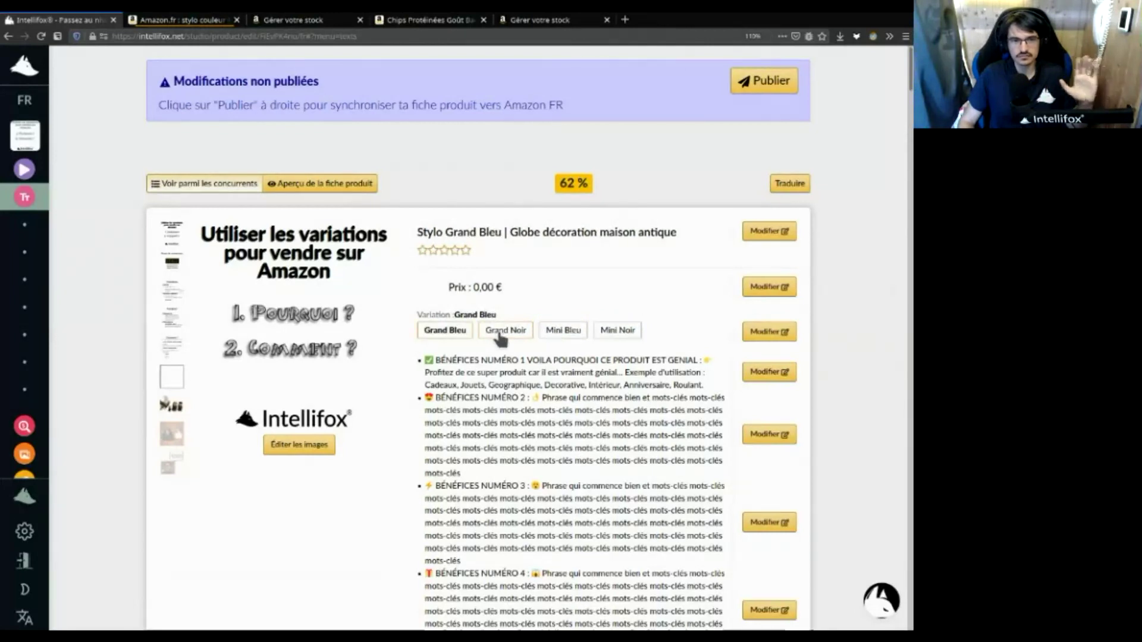
{"action": "left_click", "coordinate": [515, 332]}
{"action": "left_click", "coordinate": [565, 331]}
{"action": "left_click", "coordinate": [605, 331]}
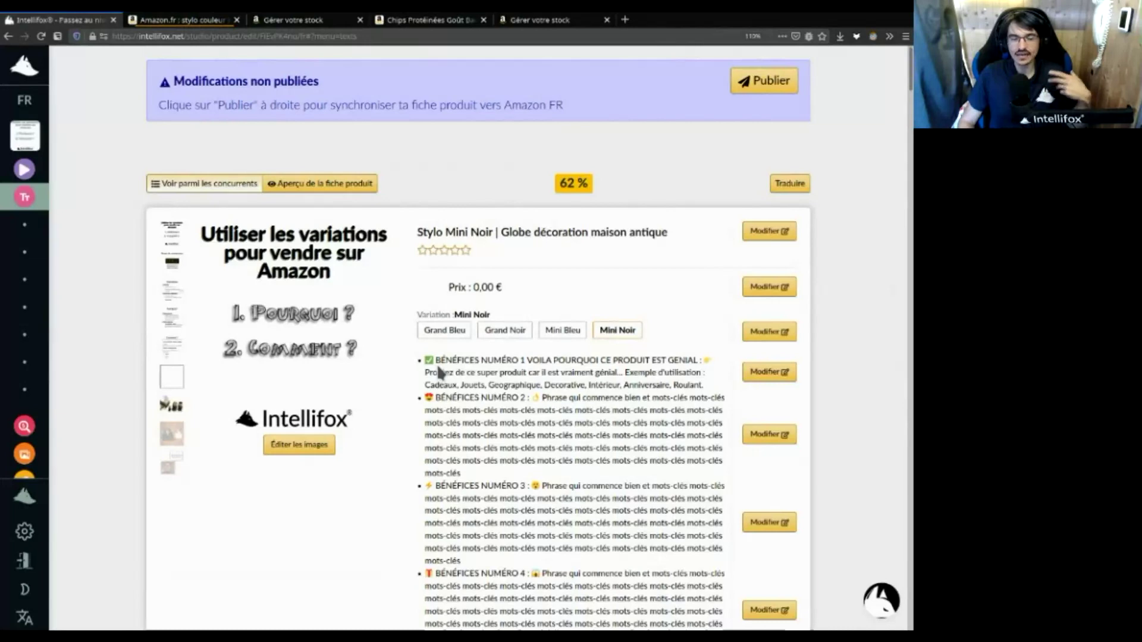
Compare the product page preview with the %VARIATION% title template and the resulting Grand Bleu, Grand Noir and Mini Bleu titles
{"action": "scroll", "coordinate": [438, 367], "scroll_direction": "down", "scroll_amount": 6}
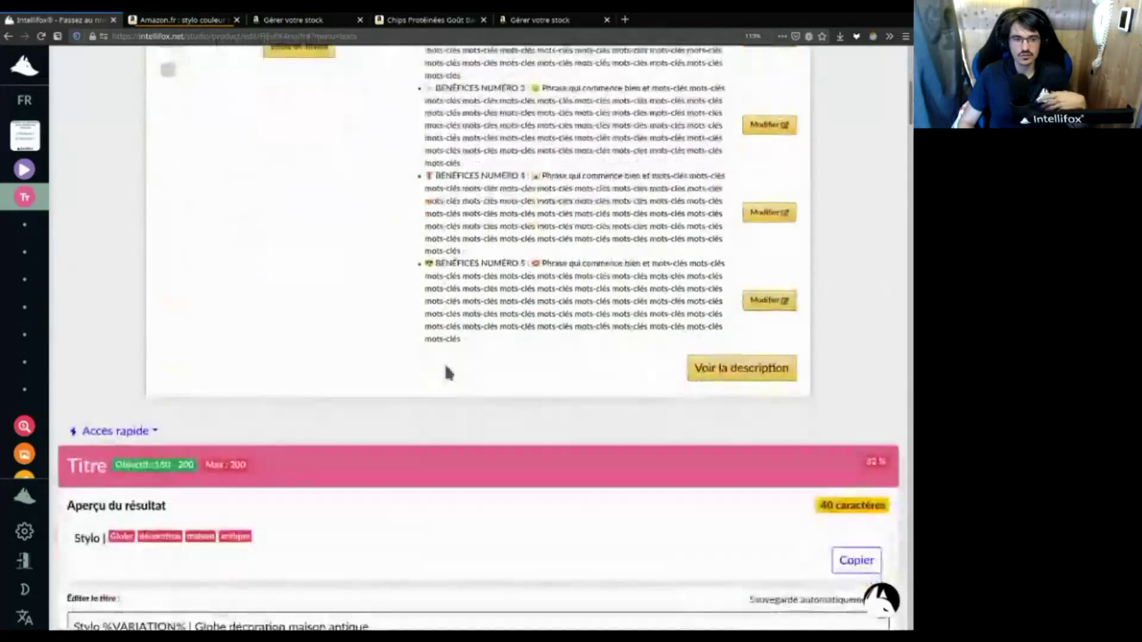
{"action": "scroll", "coordinate": [445, 363], "scroll_direction": "down", "scroll_amount": 4}
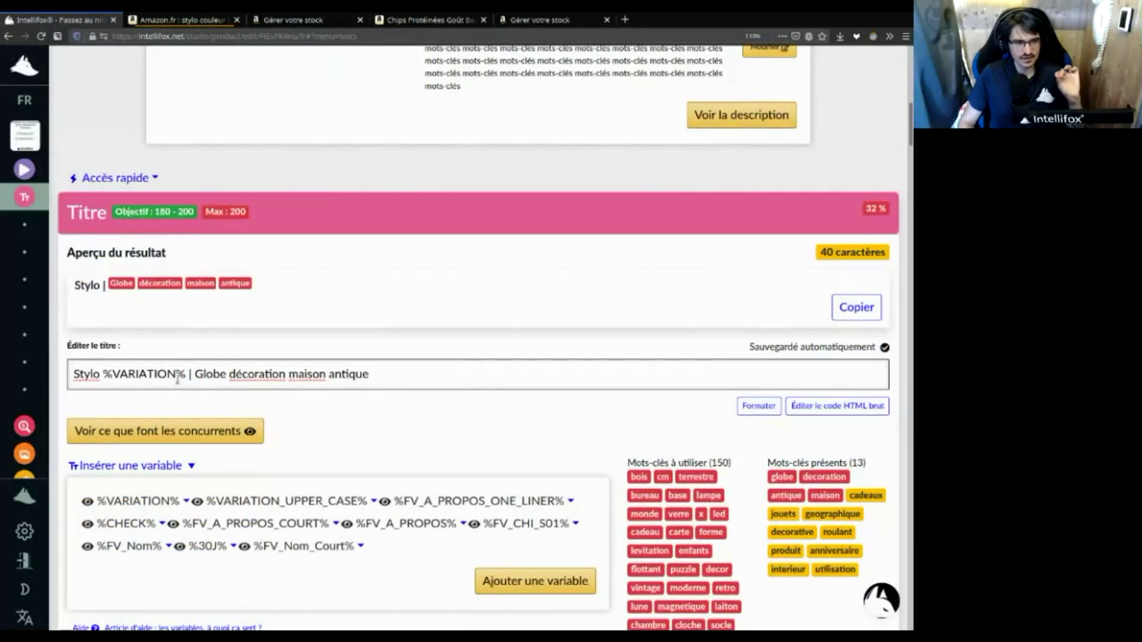
{"action": "scroll", "coordinate": [463, 373], "scroll_direction": "up", "scroll_amount": 7}
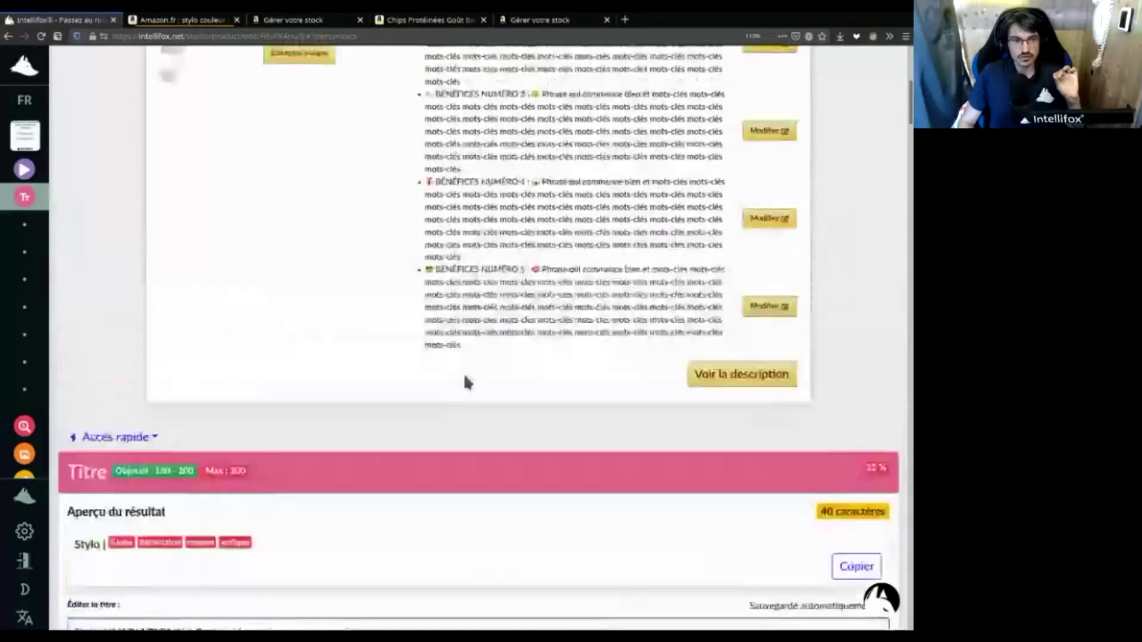
{"action": "scroll", "coordinate": [440, 256], "scroll_direction": "up", "scroll_amount": 3}
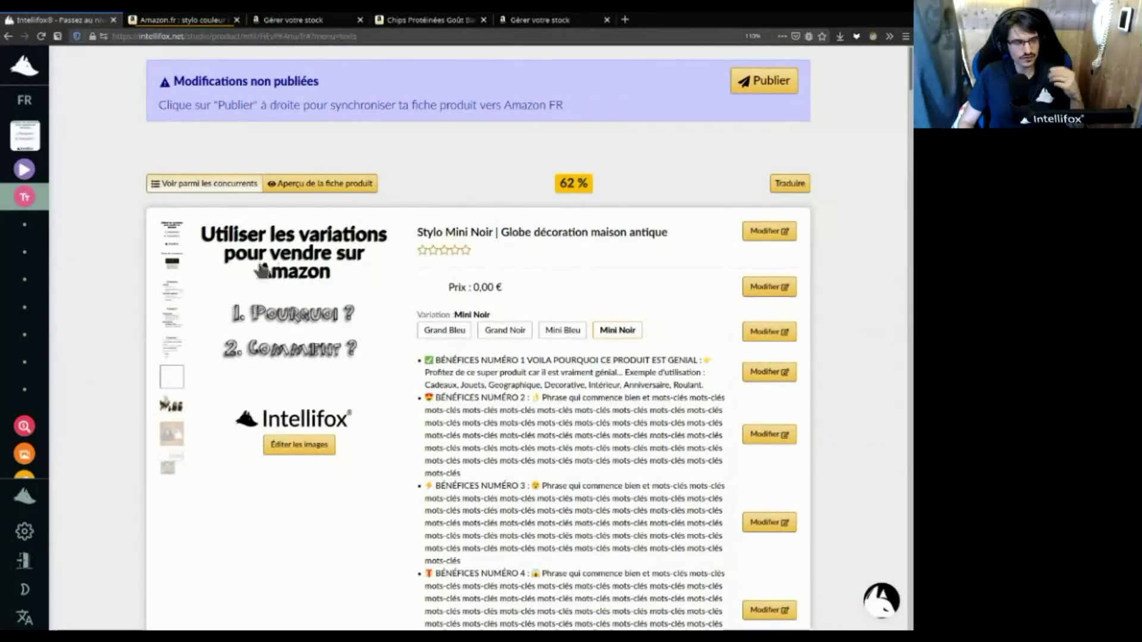
{"action": "scroll", "coordinate": [395, 309], "scroll_direction": "down", "scroll_amount": 7}
{"action": "scroll", "coordinate": [366, 353], "scroll_direction": "down", "scroll_amount": 3}
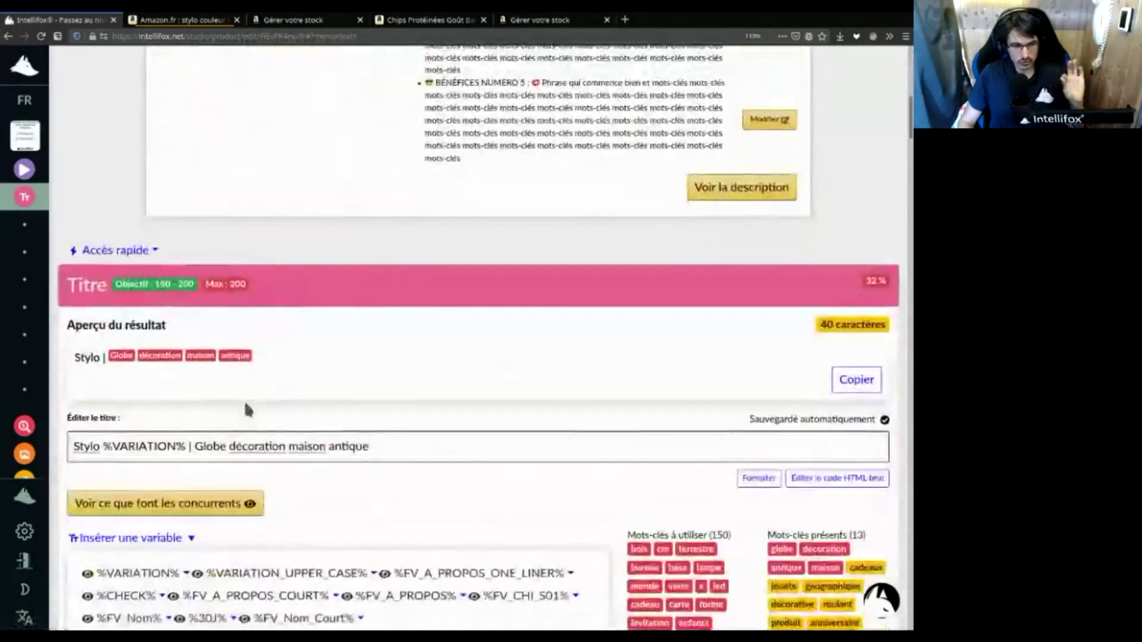
{"action": "scroll", "coordinate": [189, 446], "scroll_direction": "down", "scroll_amount": 7}
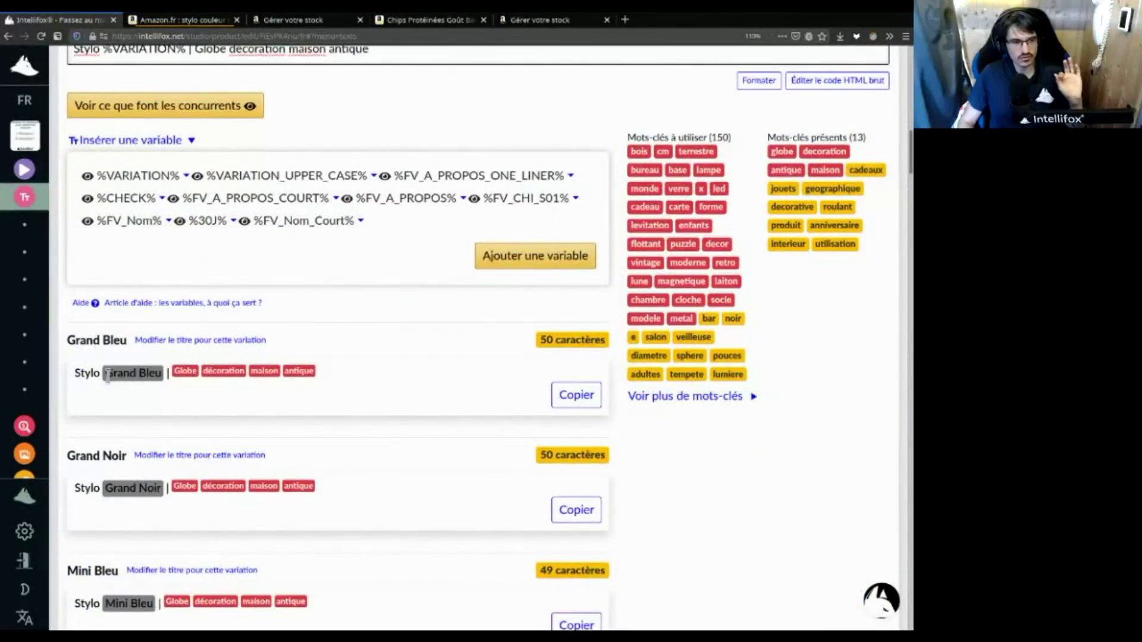
Open the product's configuration and examine where the %VARIATION% value of the Grand Bleu variation is defined
{"action": "mouse_move", "coordinate": [44, 399]}
{"action": "scroll", "coordinate": [52, 399], "scroll_direction": "down", "scroll_amount": 5}
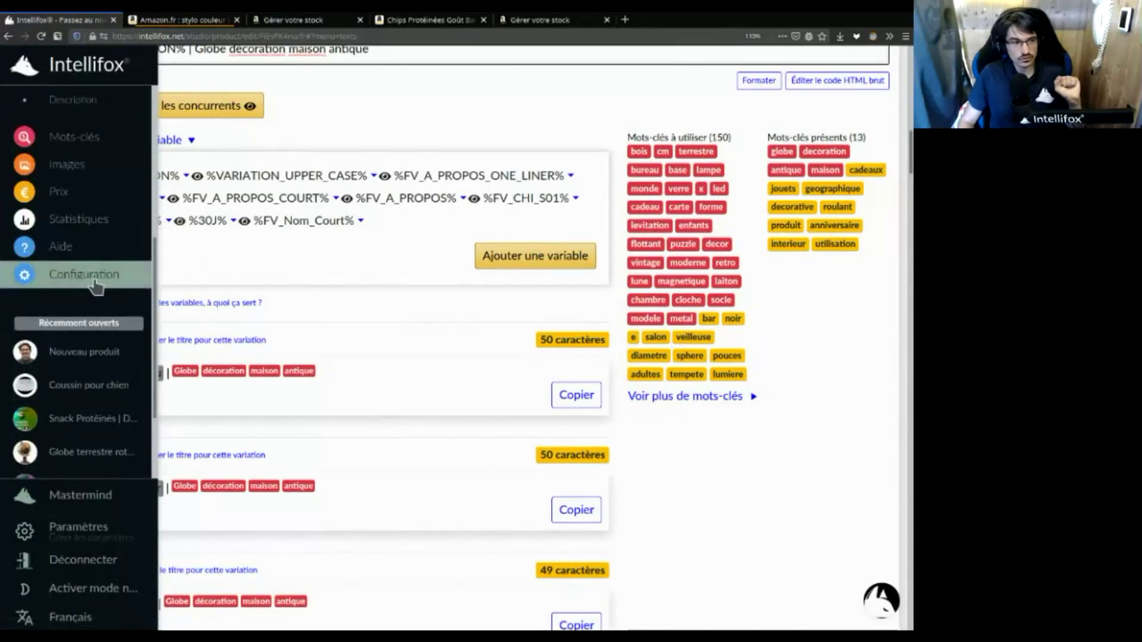
{"action": "scroll", "coordinate": [90, 286], "scroll_direction": "up", "scroll_amount": 5}
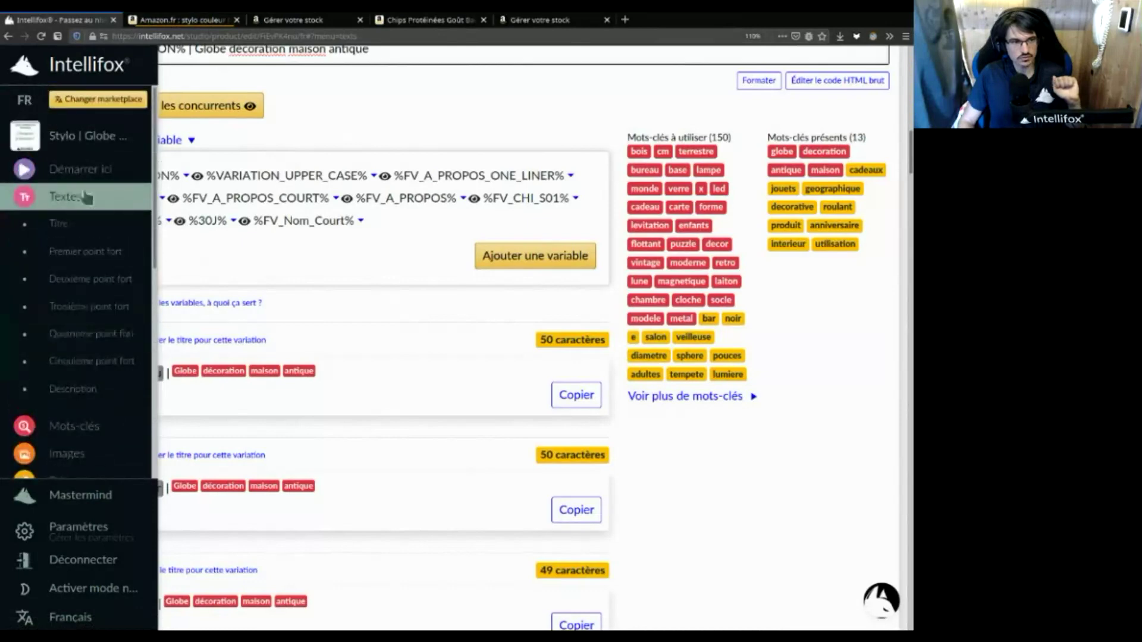
{"action": "scroll", "coordinate": [84, 333], "scroll_direction": "down", "scroll_amount": 3}
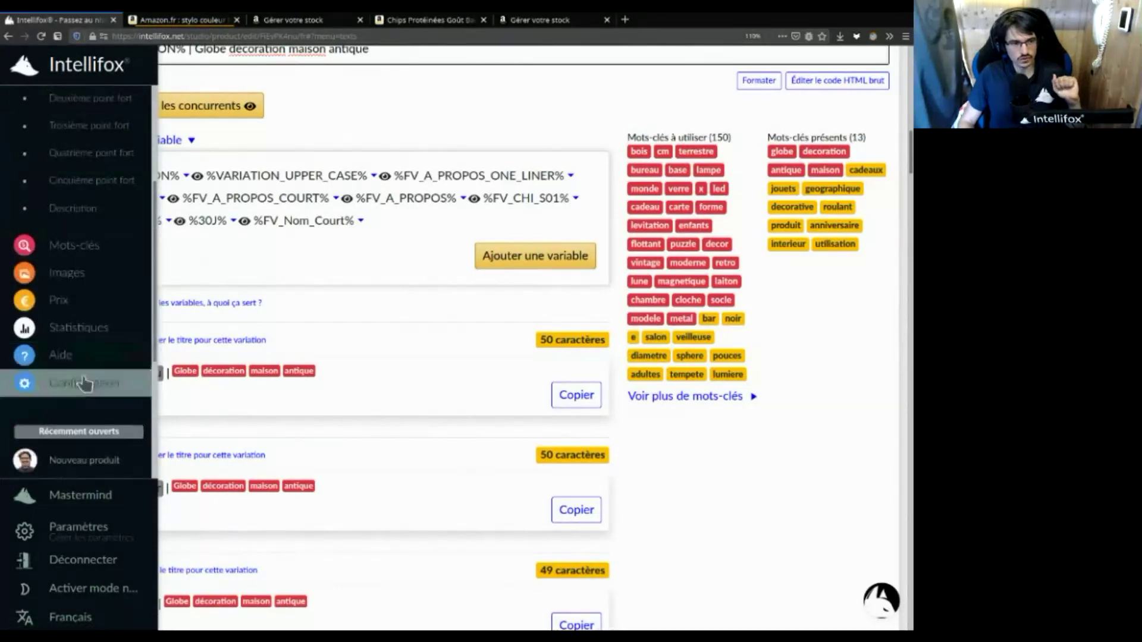
{"action": "left_click", "coordinate": [85, 384]}
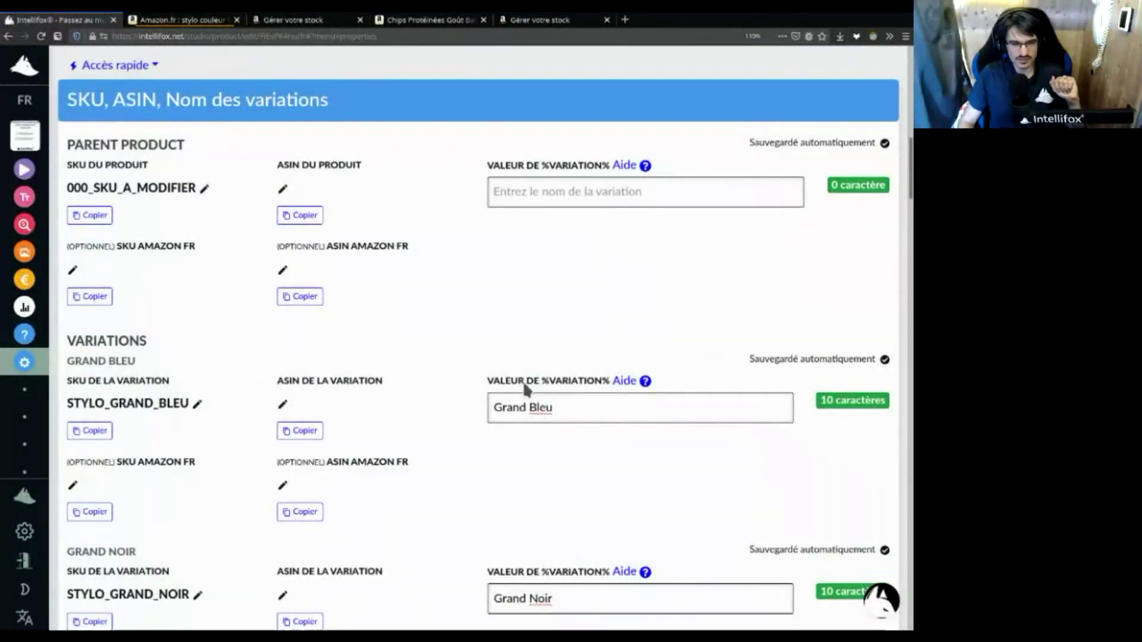
{"action": "left_click_drag", "start_coordinate": [557, 384], "coordinate": [602, 384]}
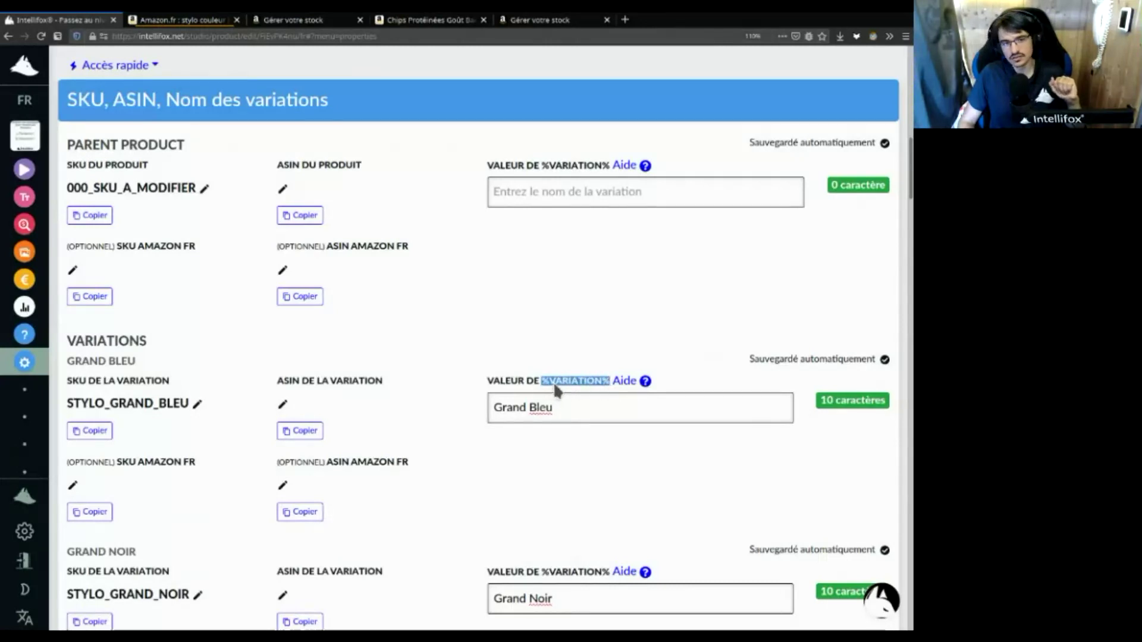
{"action": "left_click_drag", "start_coordinate": [571, 408], "coordinate": [495, 411]}
{"action": "left_click", "coordinate": [583, 410]}
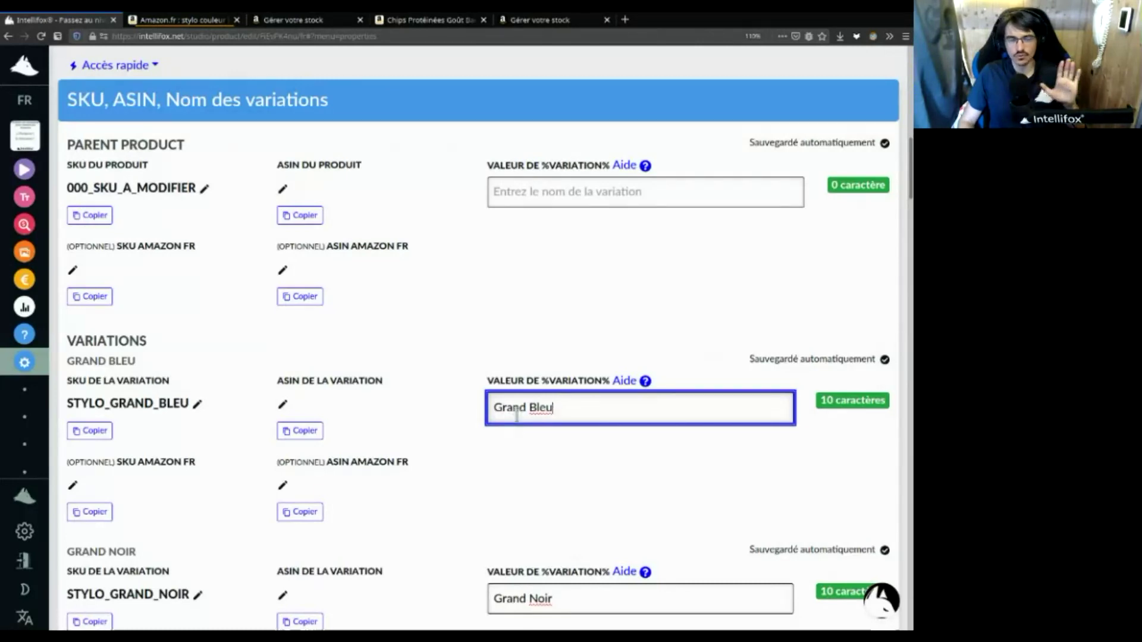
Preview the product page for the Mini Bleu, Grand Noir and Grand Bleu variations, finishing on Mini Bleu, to compare their titles
{"action": "scroll", "coordinate": [618, 355], "scroll_direction": "up", "scroll_amount": 1}
{"action": "scroll", "coordinate": [619, 360], "scroll_direction": "up", "scroll_amount": 10}
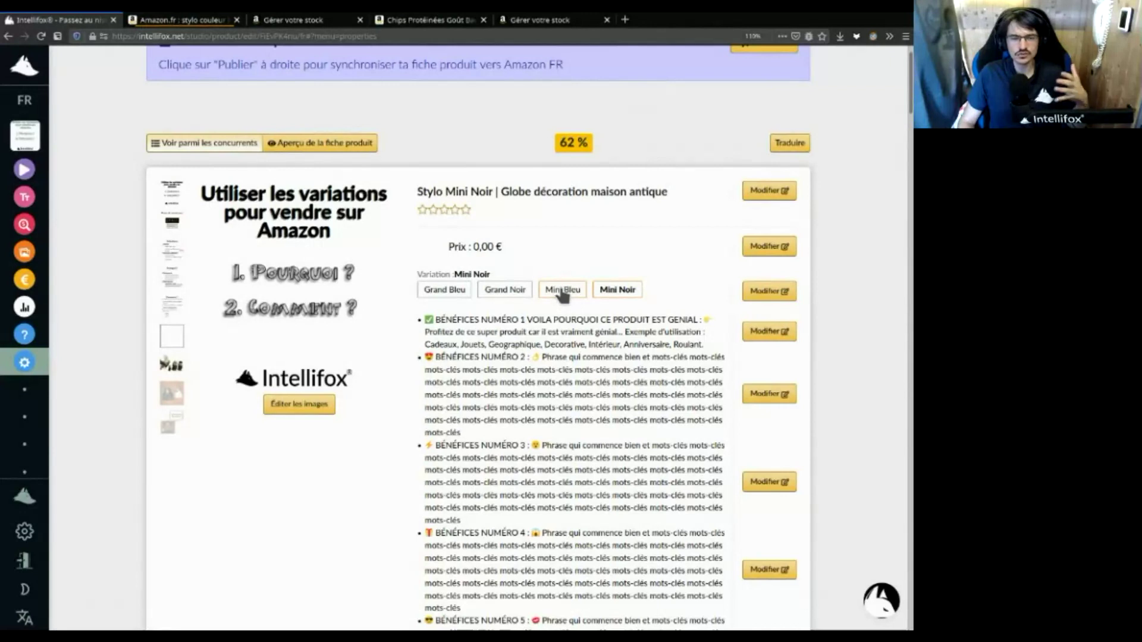
{"action": "left_click", "coordinate": [561, 293]}
{"action": "left_click", "coordinate": [506, 291]}
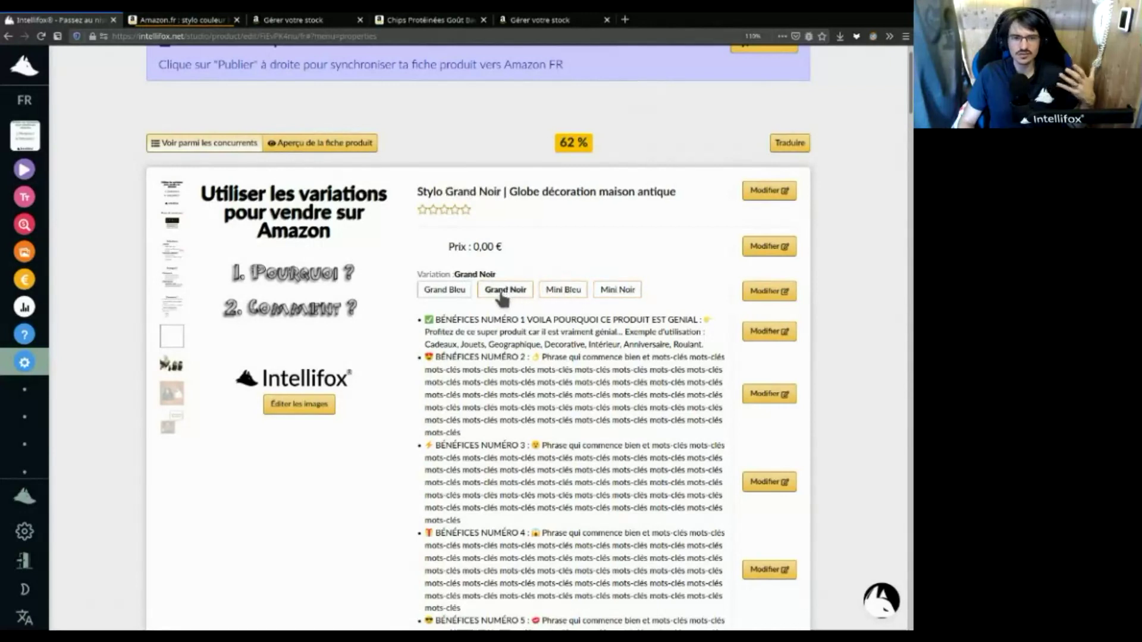
{"action": "left_click", "coordinate": [447, 292]}
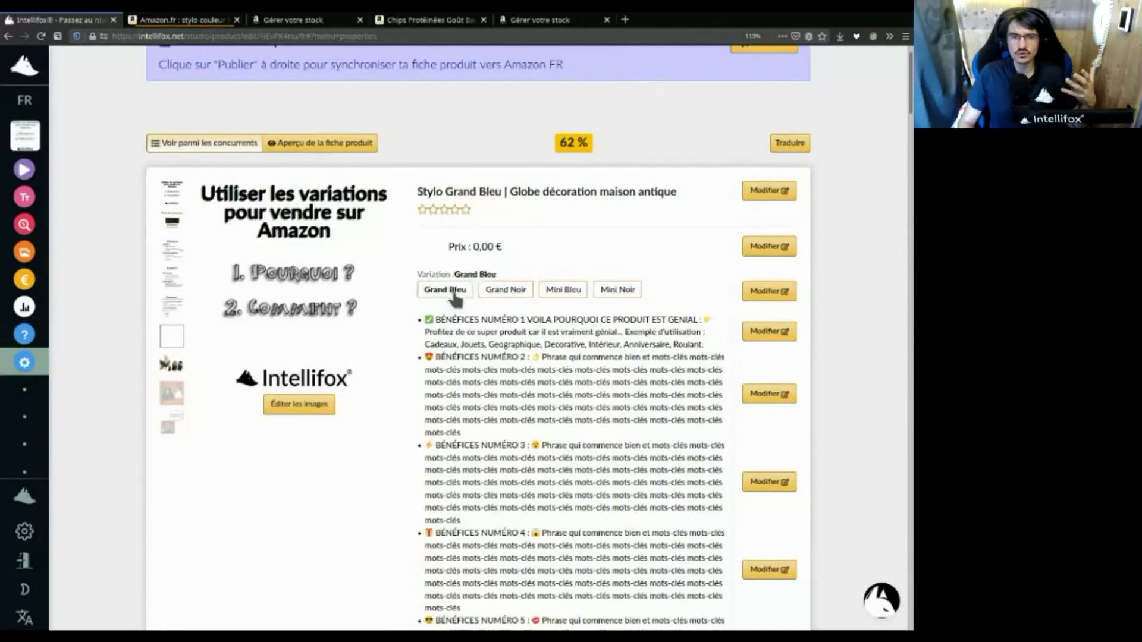
{"action": "left_click", "coordinate": [568, 295]}
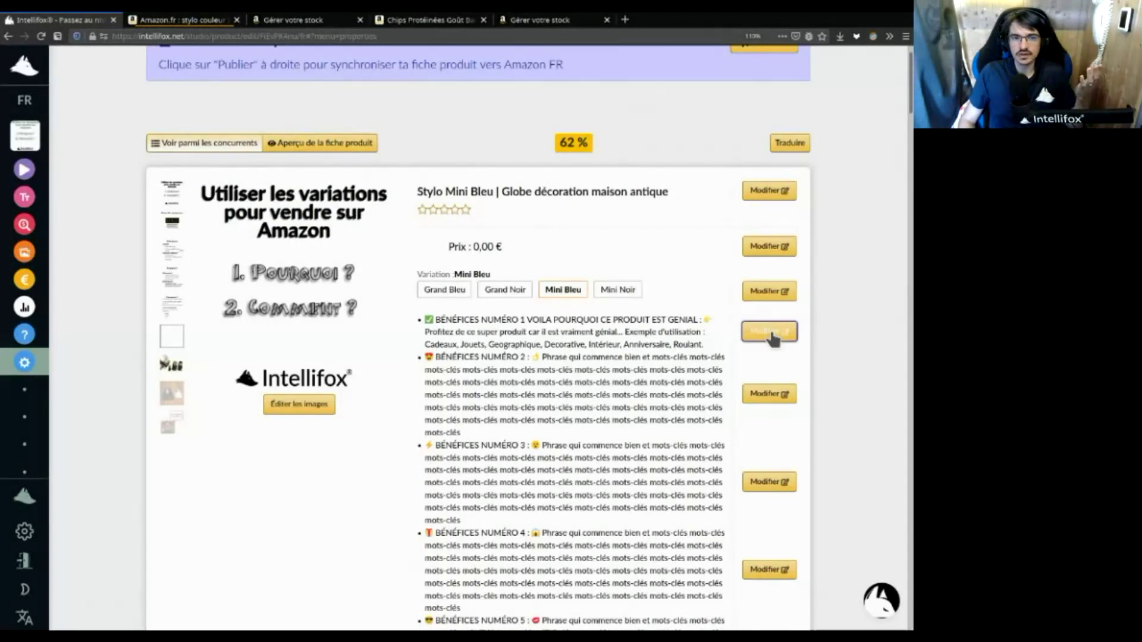
Open the product title for editing and add extra spacing between the %VARIATION% variable and the vertical bar
{"action": "left_click", "coordinate": [761, 193]}
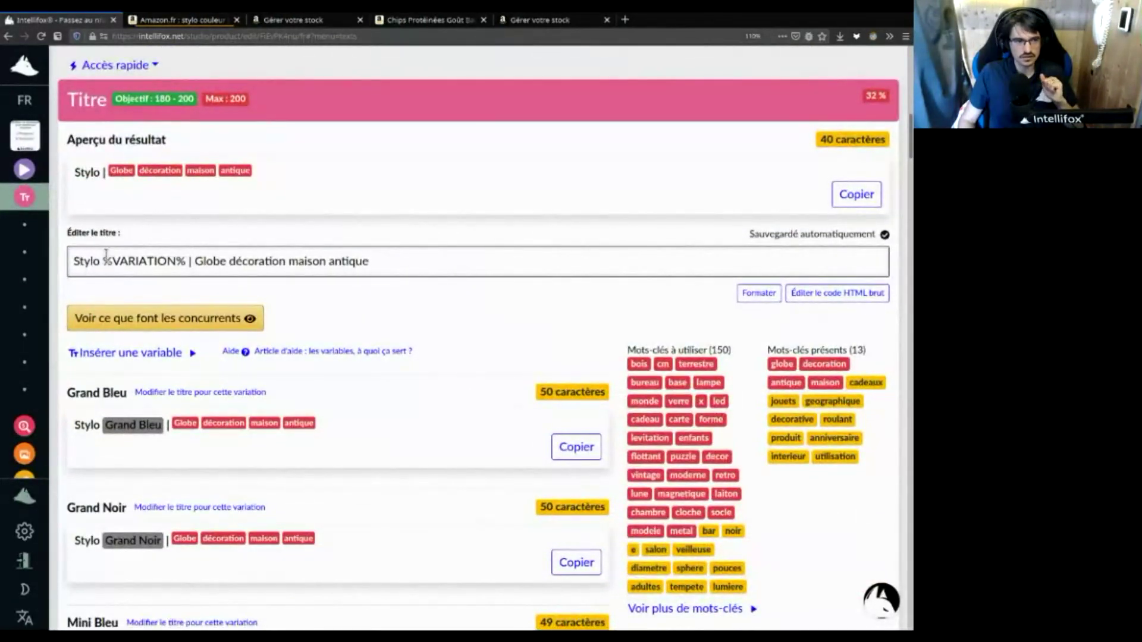
{"action": "left_click_drag", "start_coordinate": [113, 262], "coordinate": [174, 262]}
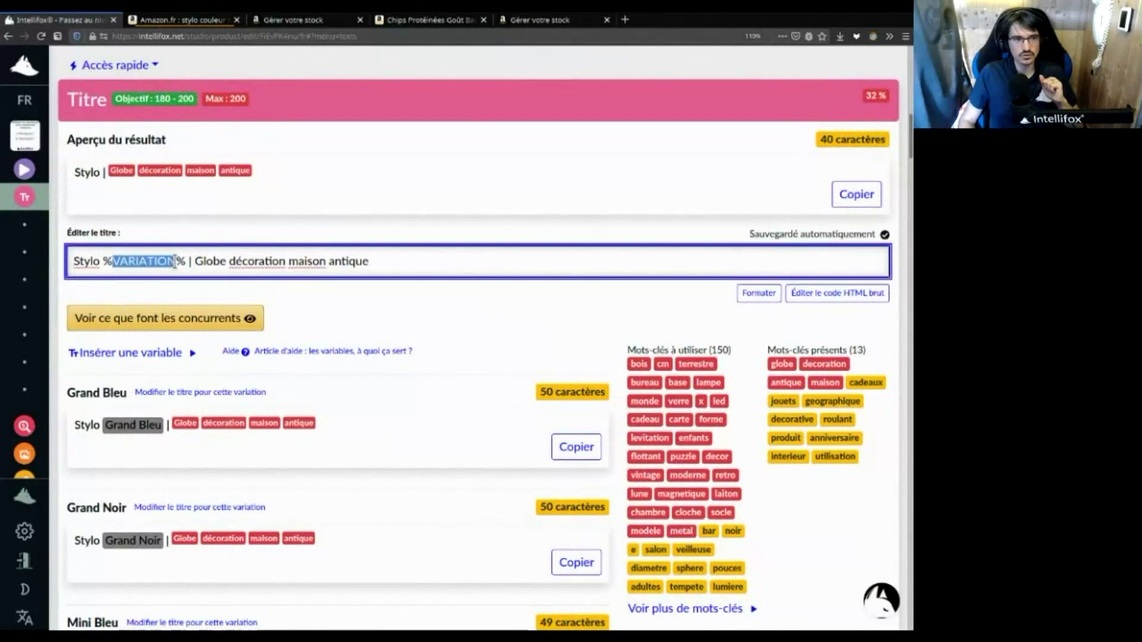
{"action": "left_click", "coordinate": [154, 262]}
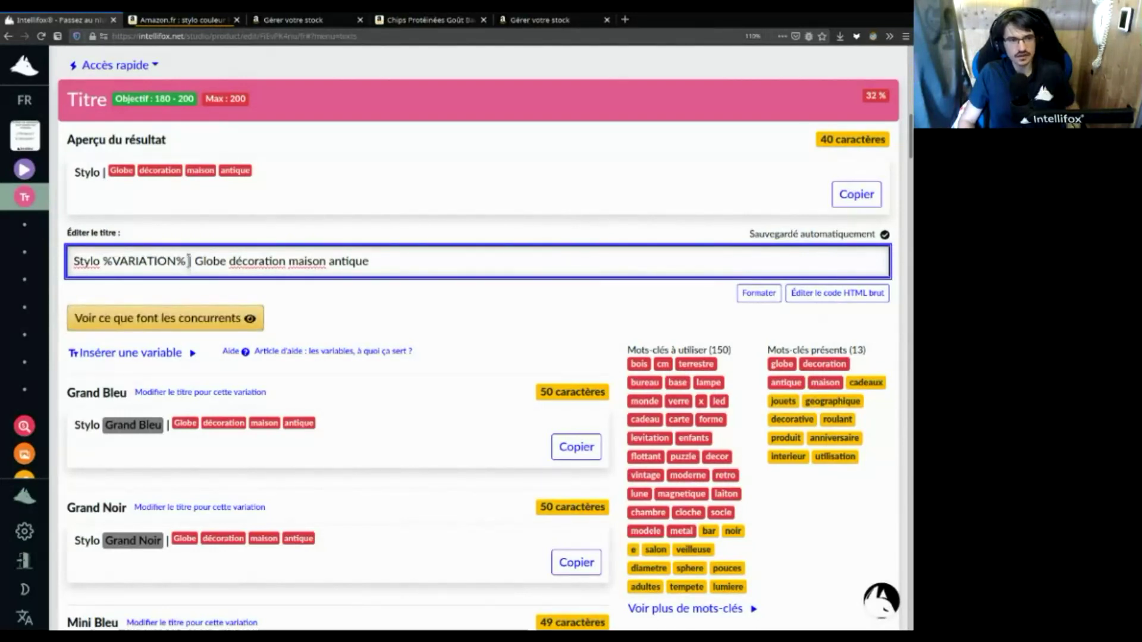
{"action": "left_click", "coordinate": [186, 262]}
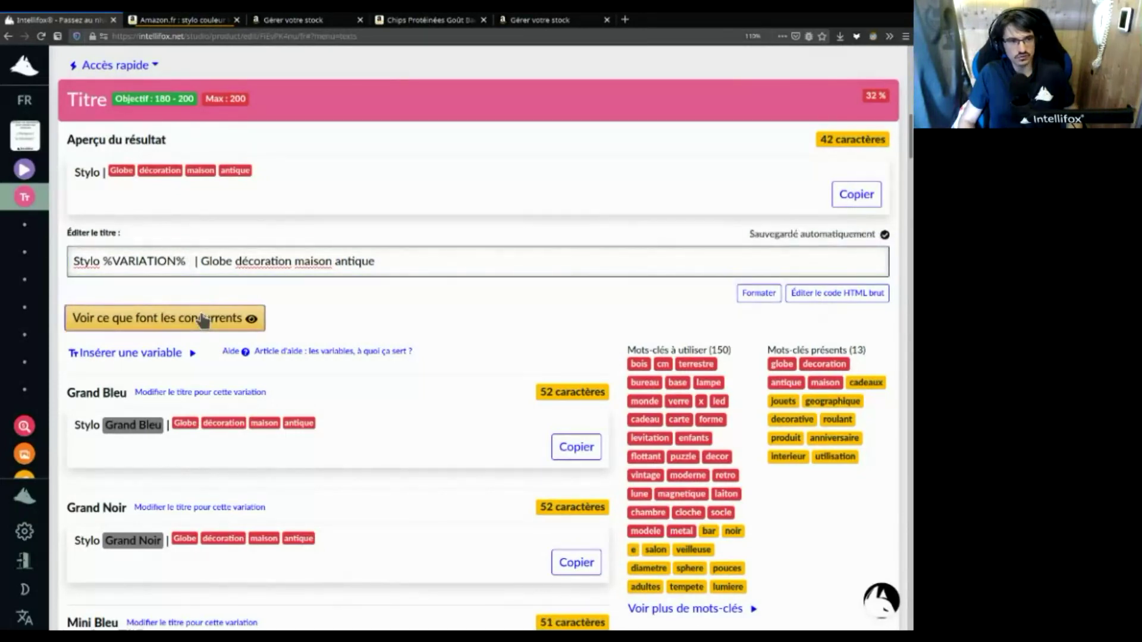
View the competitors' product titles and return to the title editor
{"action": "left_click", "coordinate": [201, 319]}
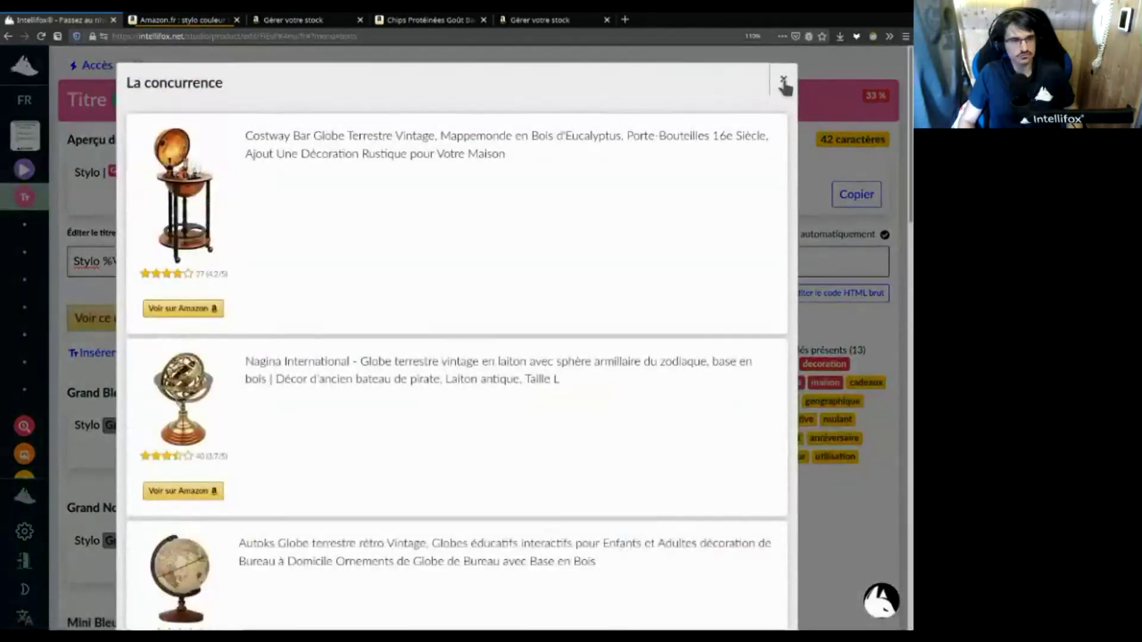
{"action": "left_click", "coordinate": [783, 74]}
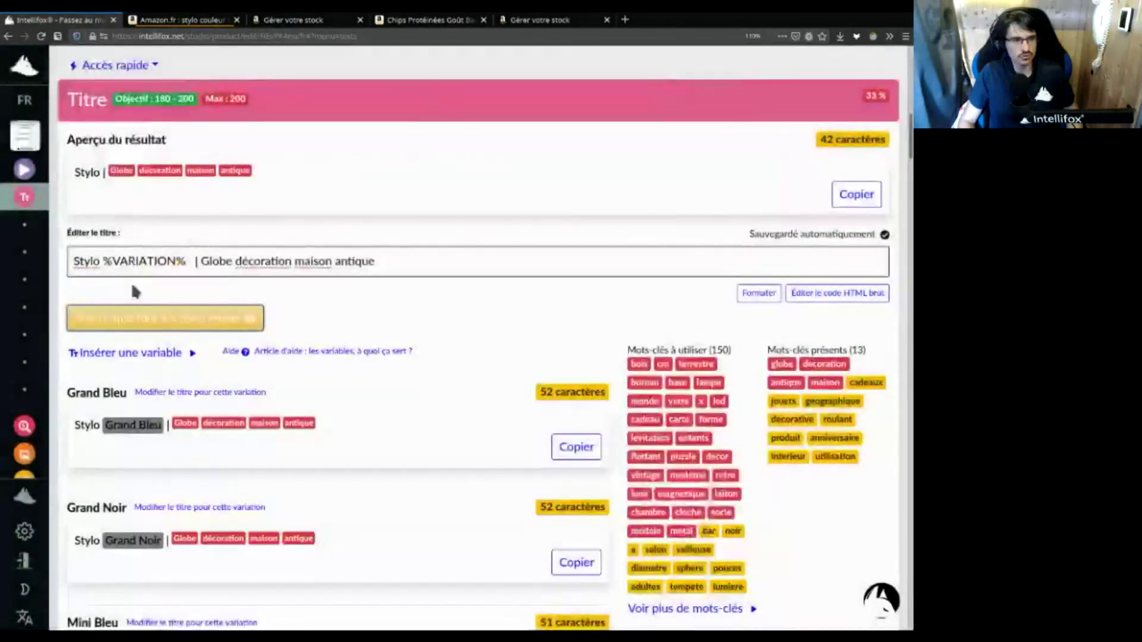
Insert the variable %VARIATION_UPPER_CASE% after %VARIATION% in the product title
{"action": "left_click", "coordinate": [120, 356]}
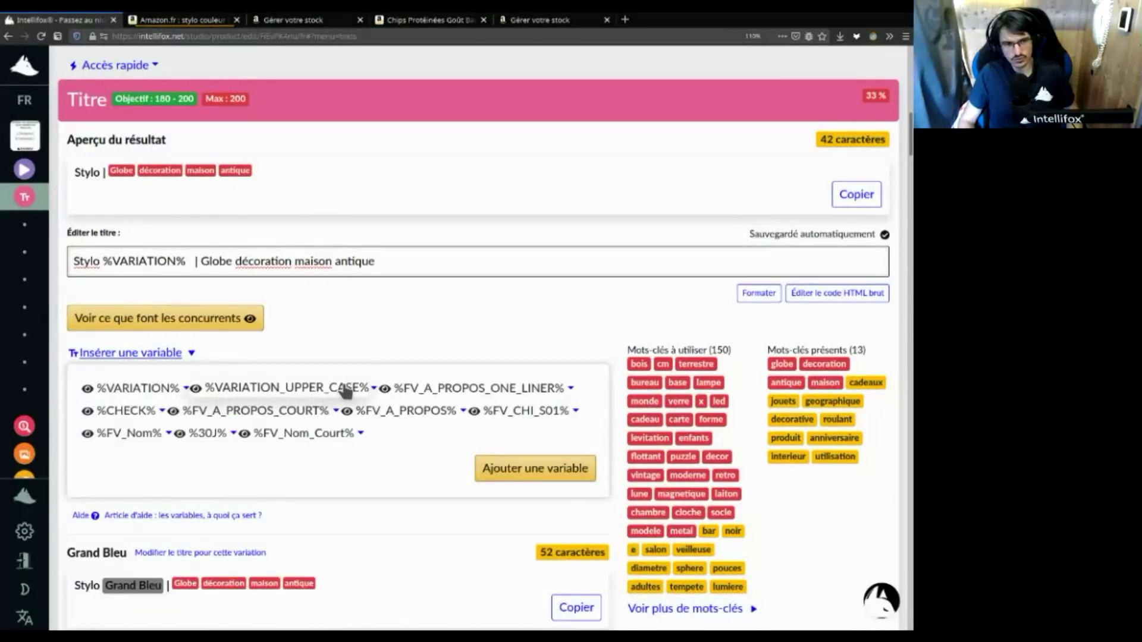
{"action": "mouse_move", "coordinate": [351, 389]}
{"action": "left_click", "coordinate": [265, 423]}
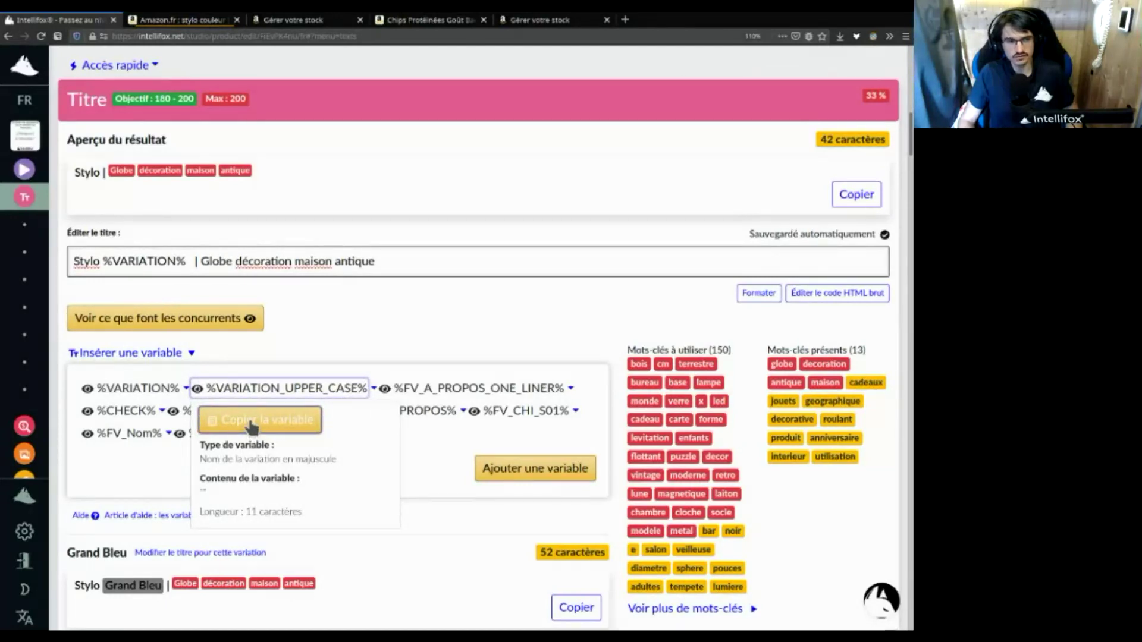
{"action": "left_click", "coordinate": [192, 355]}
{"action": "left_click", "coordinate": [198, 262]}
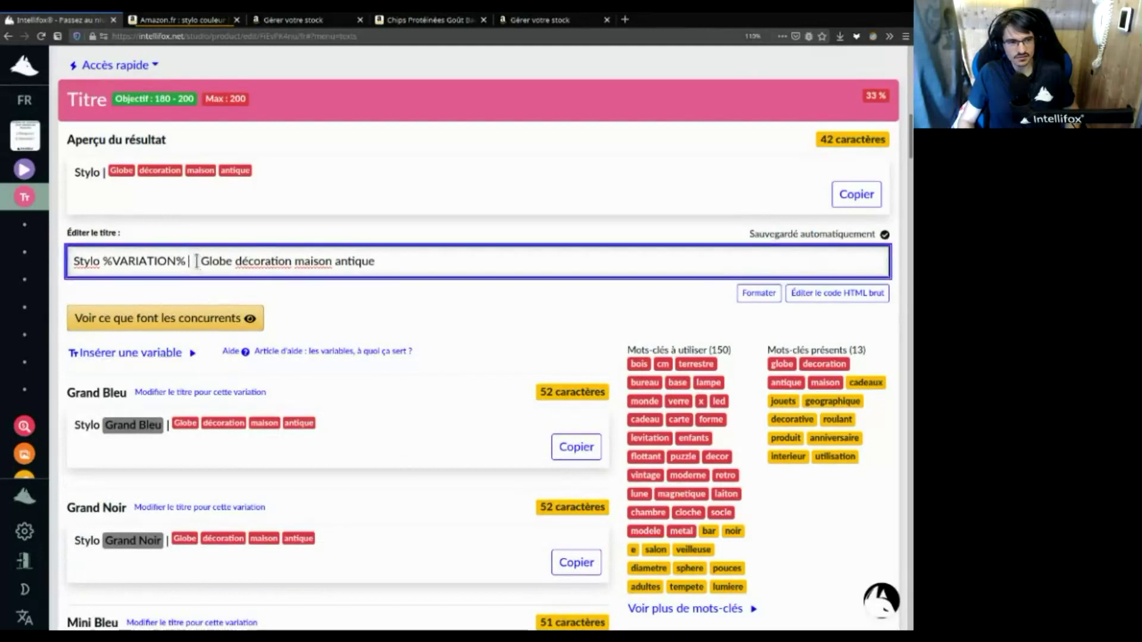
{"action": "type", "text": "%VARIATION_UPPER_CASE%"}
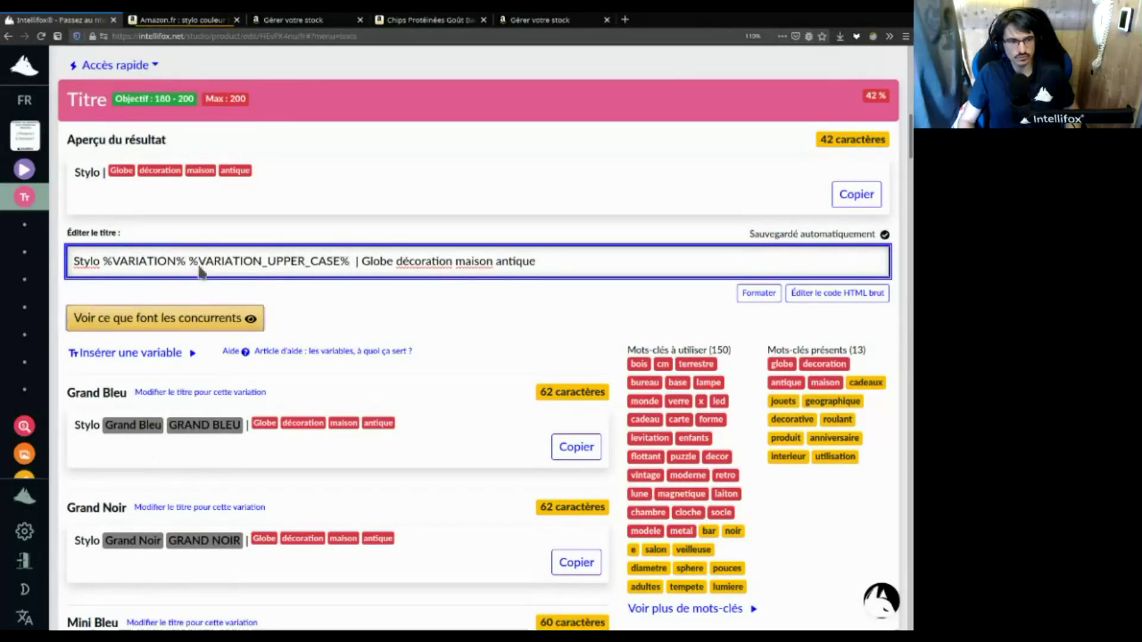
Replace "Stylo" with "STYLO" in the title and remove the %VARIATION% variable
{"action": "double_click", "coordinate": [87, 261]}
{"action": "type", "text": "STYLO"}
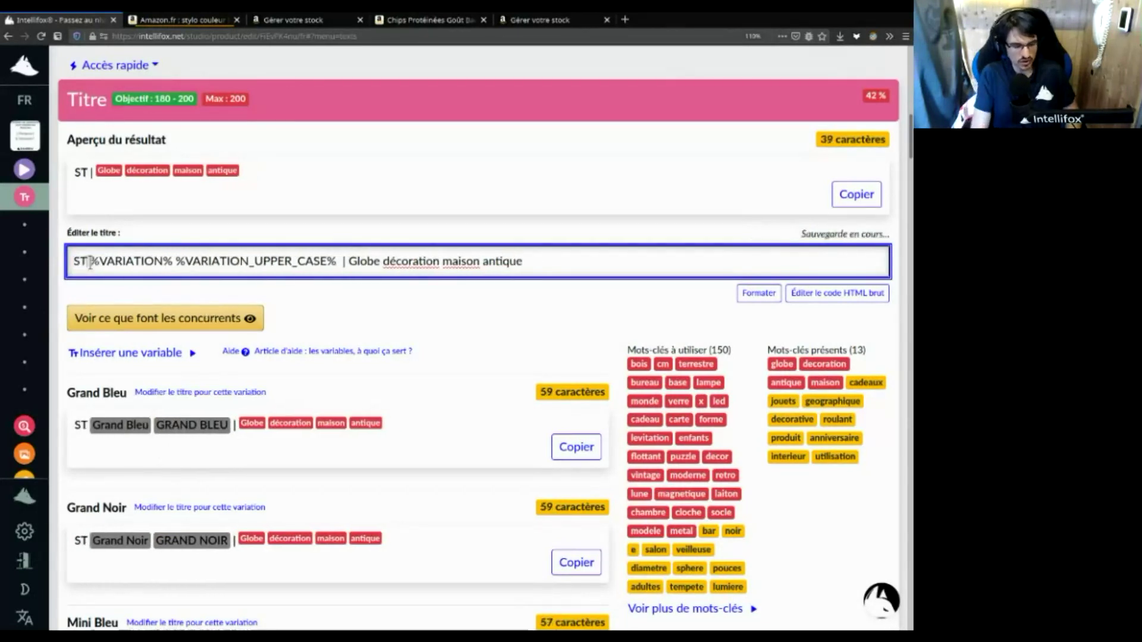
{"action": "double_click", "coordinate": [153, 261]}
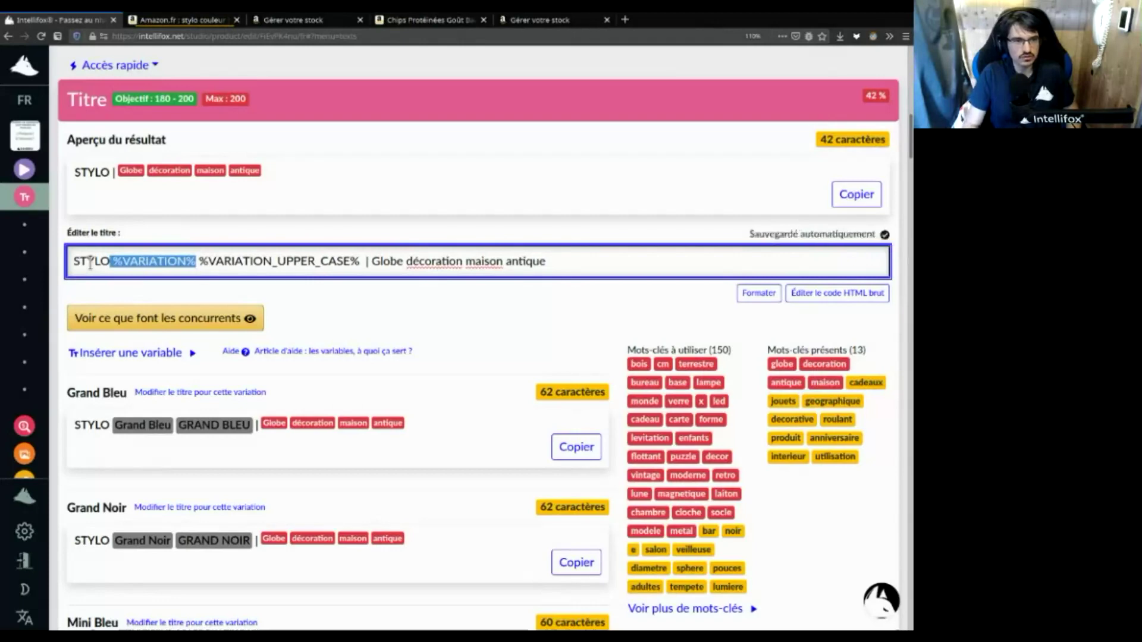
{"action": "key", "text": "BackSpace"}
Format the whole title in uppercase, with unnecessary spaces removed
{"action": "scroll", "coordinate": [196, 462], "scroll_direction": "down", "scroll_amount": 2}
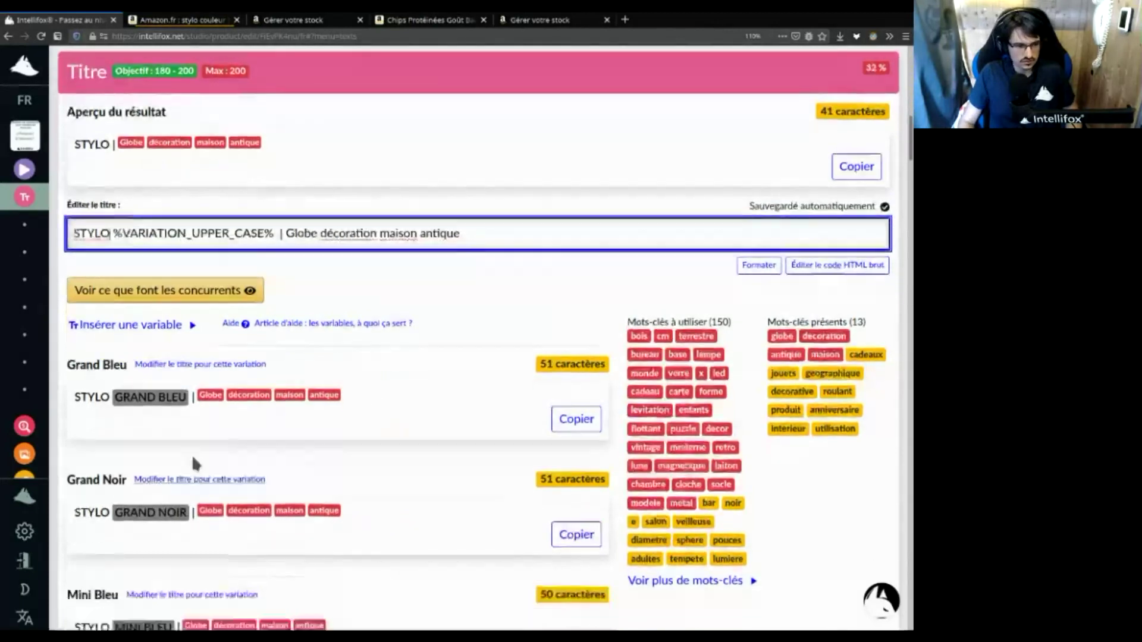
{"action": "left_click", "coordinate": [759, 222]}
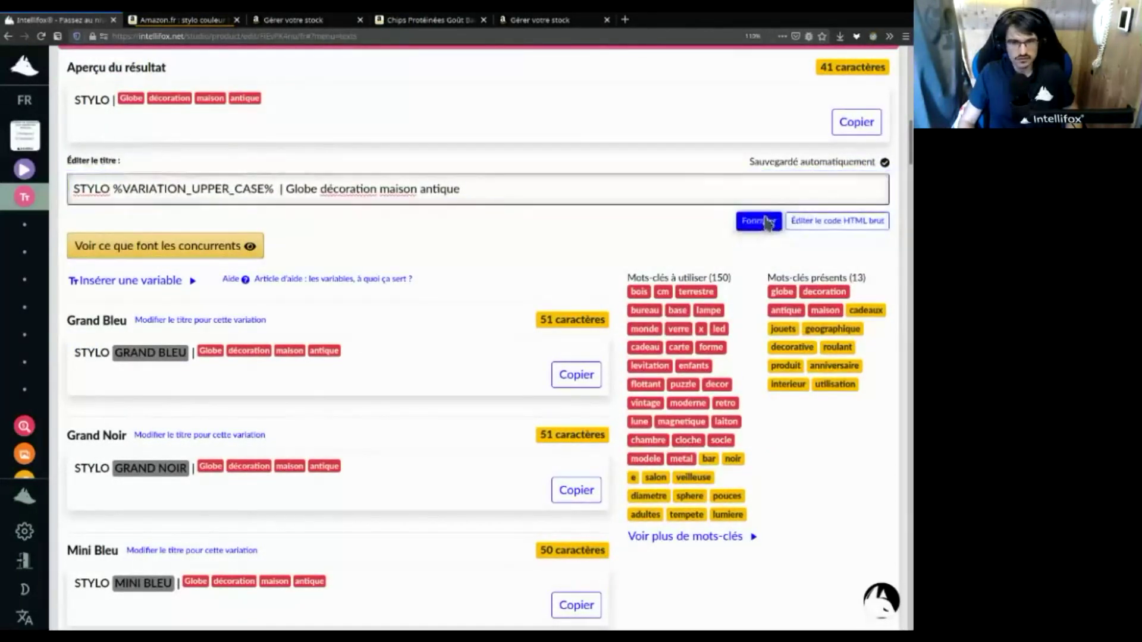
{"action": "left_click", "coordinate": [267, 209]}
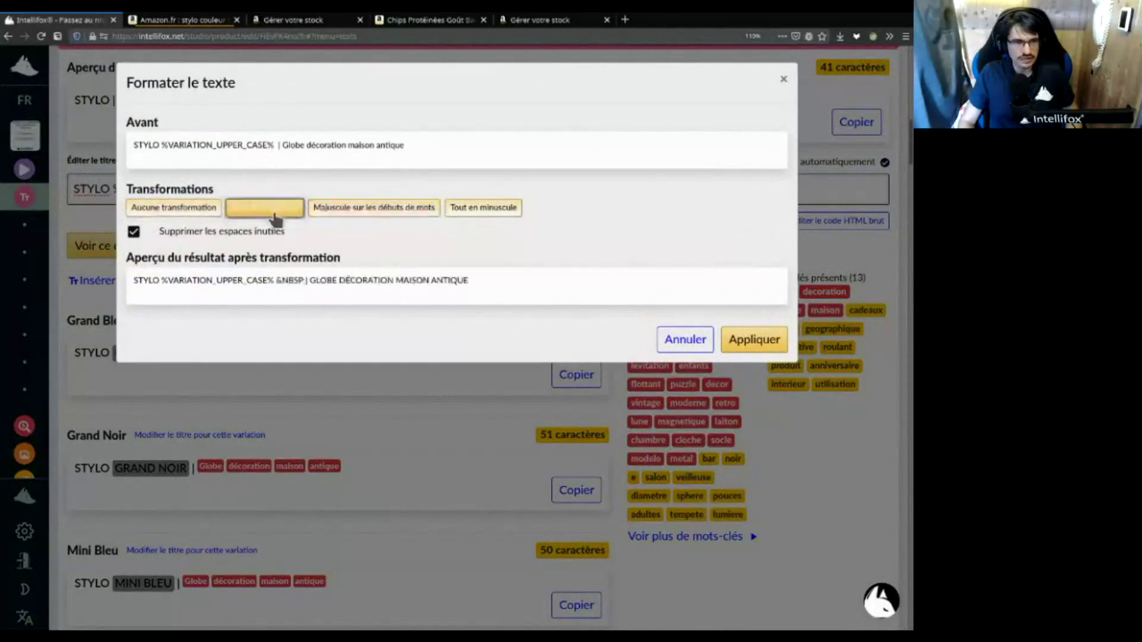
{"action": "left_click", "coordinate": [744, 340]}
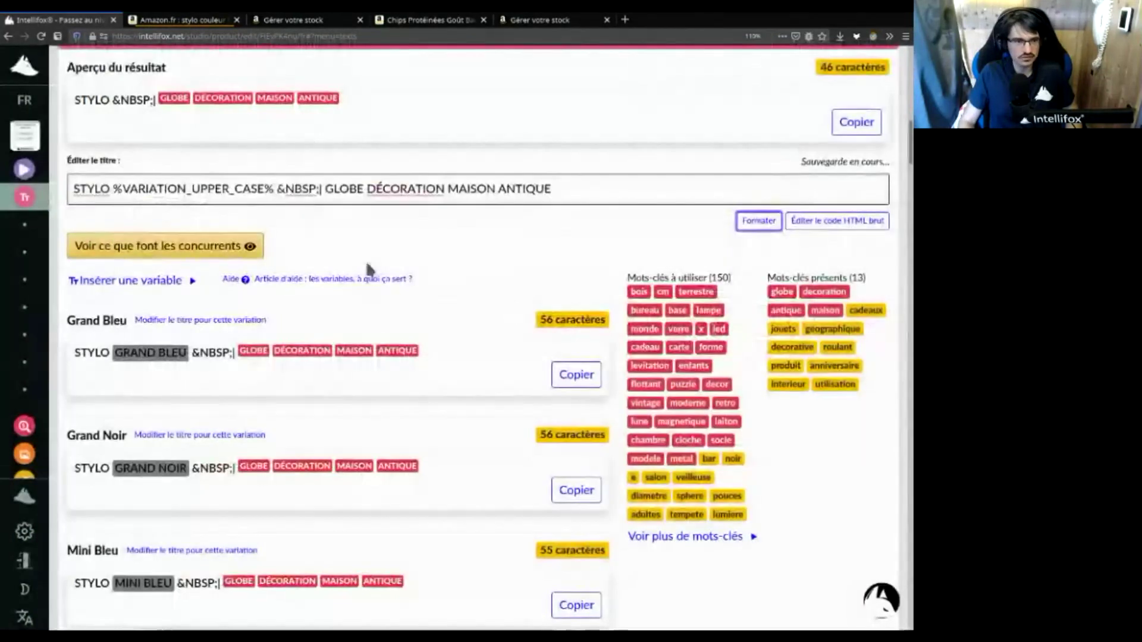
Delete the stray "&NBSP;" text from the title, keeping the separator bar before "GLOBE"
{"action": "left_click_drag", "start_coordinate": [283, 189], "coordinate": [321, 188]}
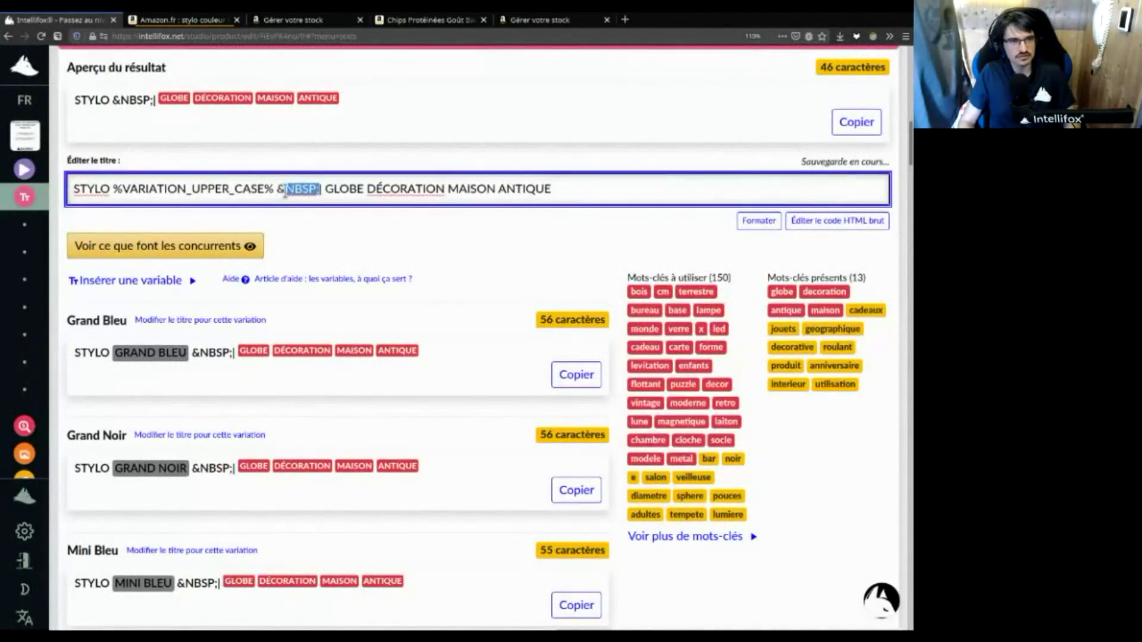
{"action": "key", "text": "BackSpace"}
{"action": "key", "text": "BackSpace"}
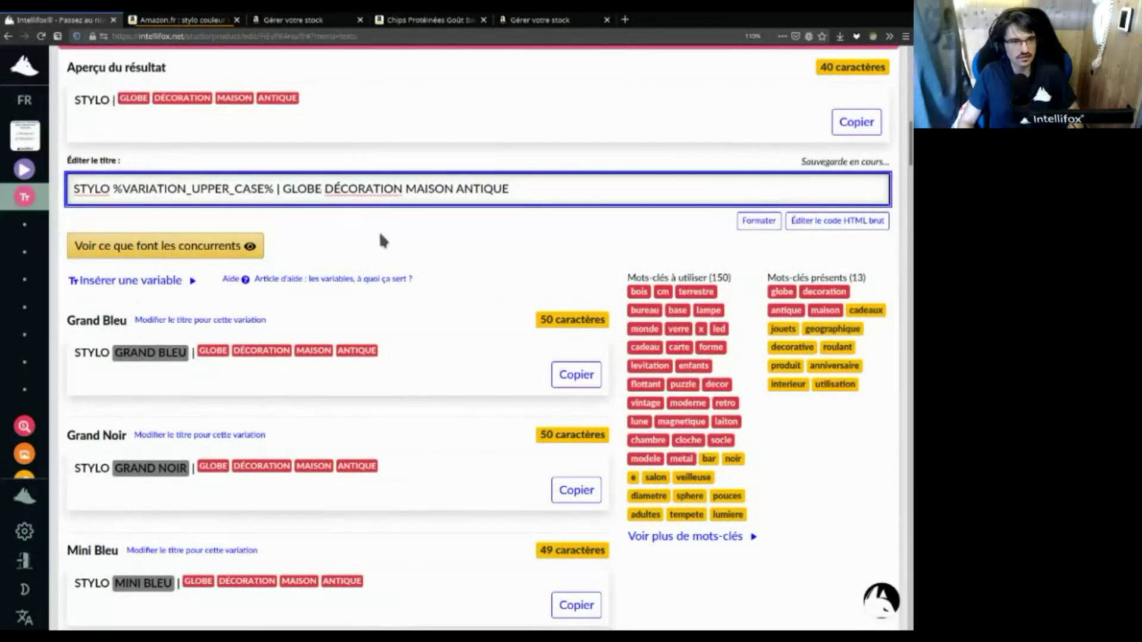
{"action": "left_click", "coordinate": [595, 263]}
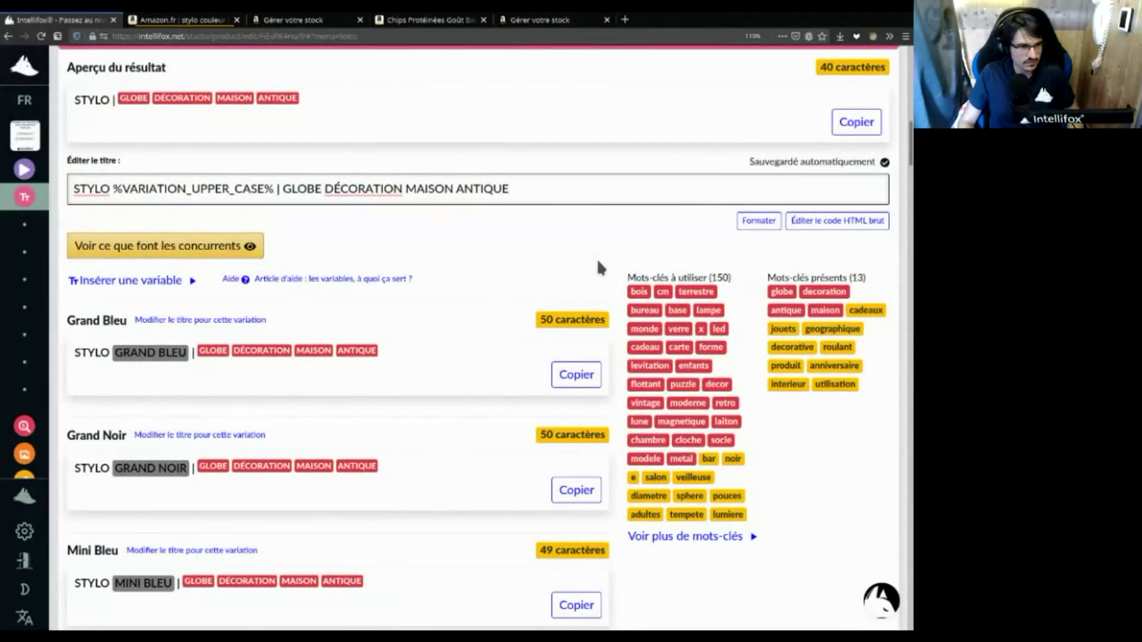
Examine the uppercase variation variable in the title and its result in the product listing preview
{"action": "left_click_drag", "start_coordinate": [273, 190], "coordinate": [115, 193]}
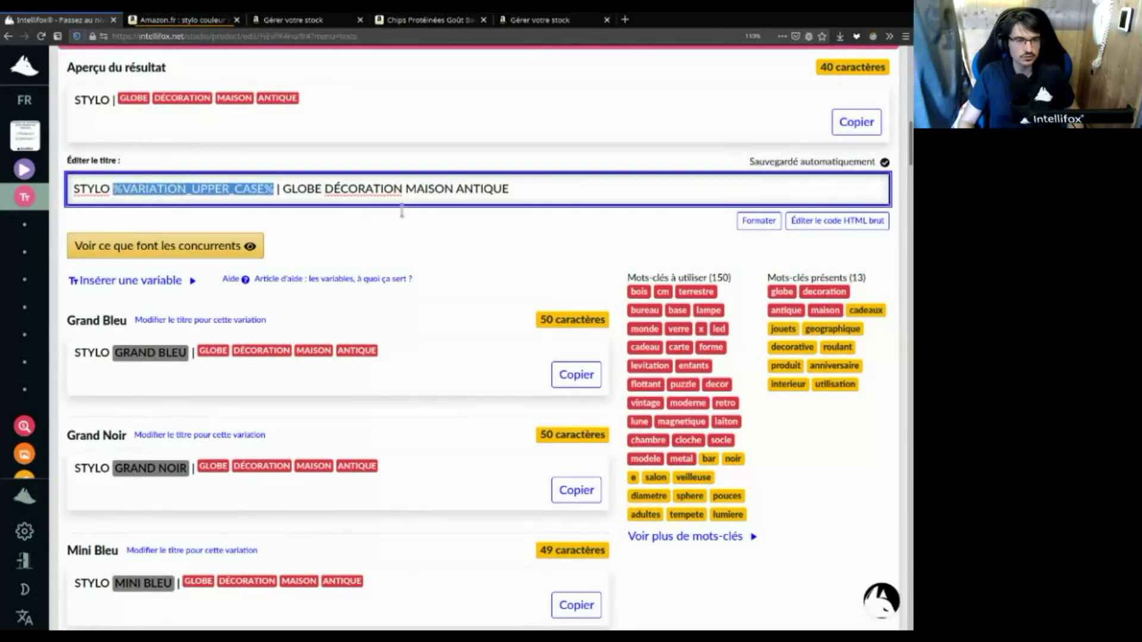
{"action": "left_click", "coordinate": [531, 235]}
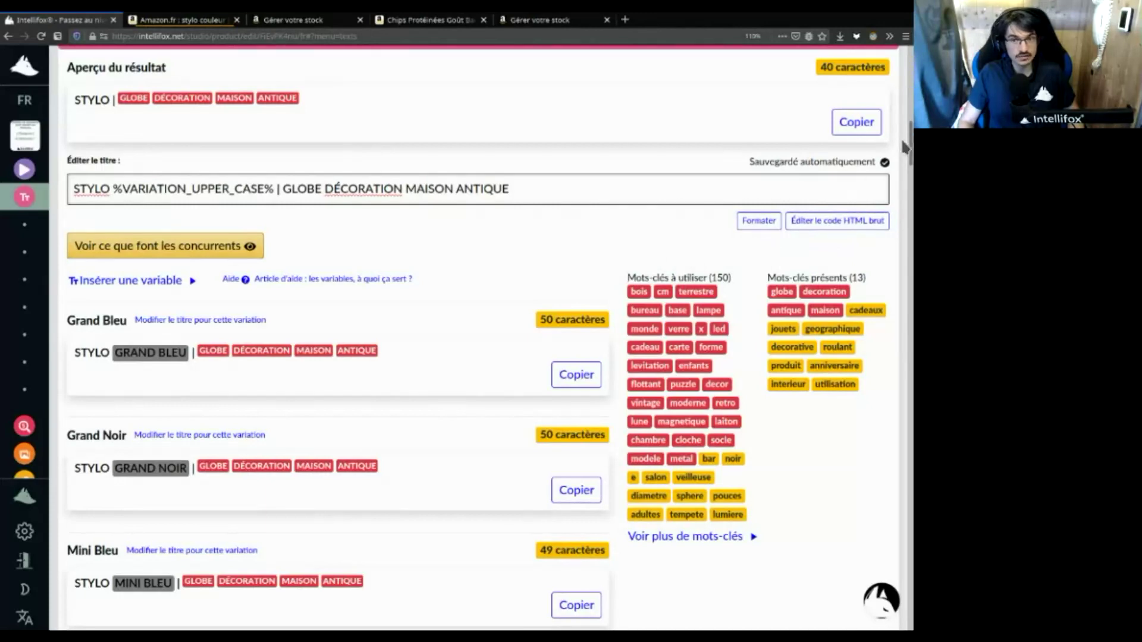
{"action": "scroll", "coordinate": [767, 208], "scroll_direction": "up", "scroll_amount": 5}
{"action": "scroll", "coordinate": [479, 339], "scroll_direction": "up", "scroll_amount": 7}
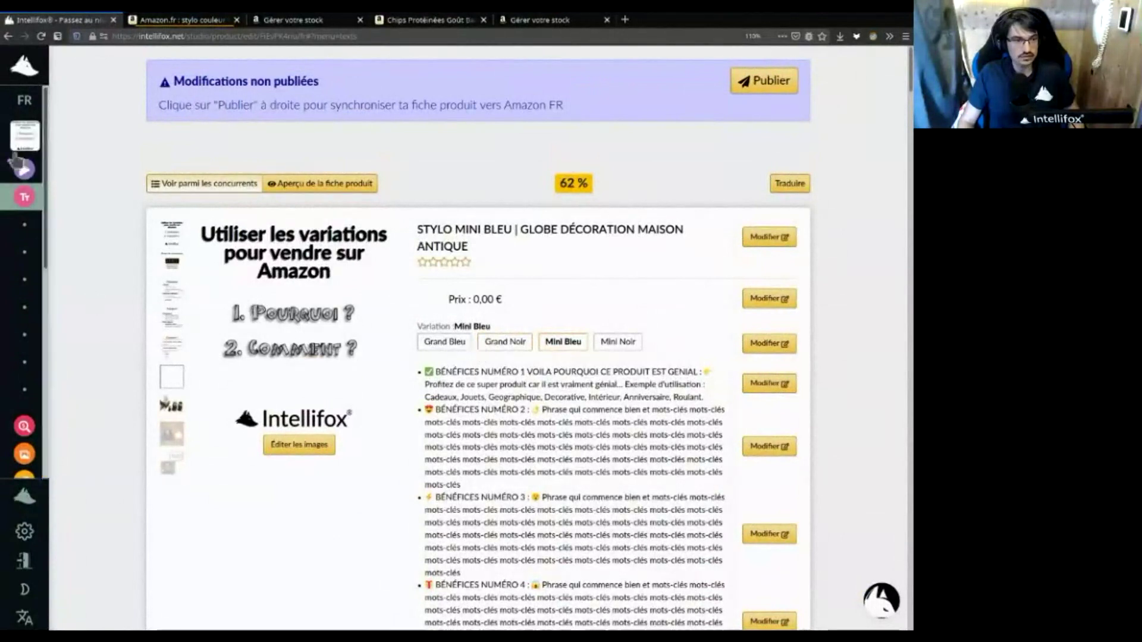
Examine the product's optimisation checklist and the overview of used, automatically inserted and unused keywords
{"action": "left_click", "coordinate": [68, 172]}
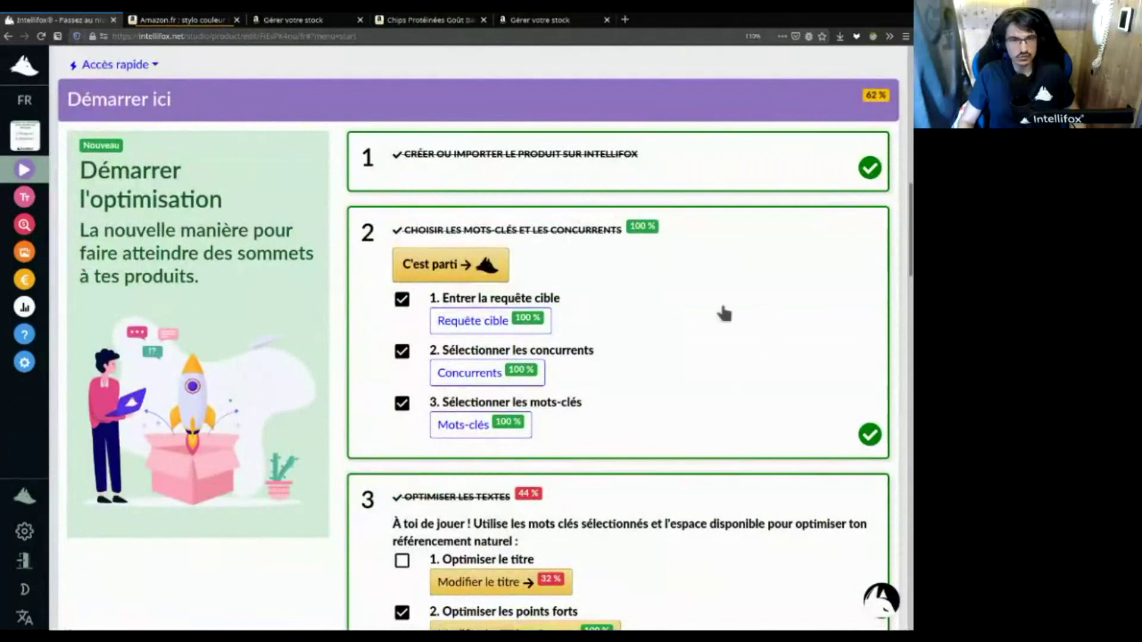
{"action": "scroll", "coordinate": [606, 466], "scroll_direction": "down", "scroll_amount": 2}
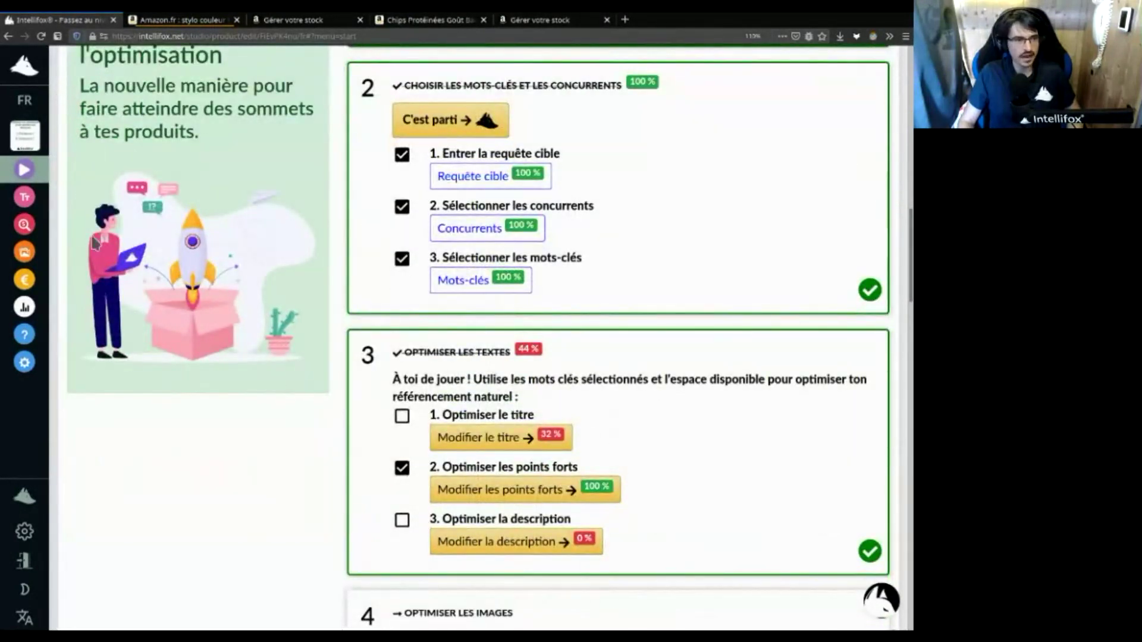
{"action": "mouse_move", "coordinate": [49, 224]}
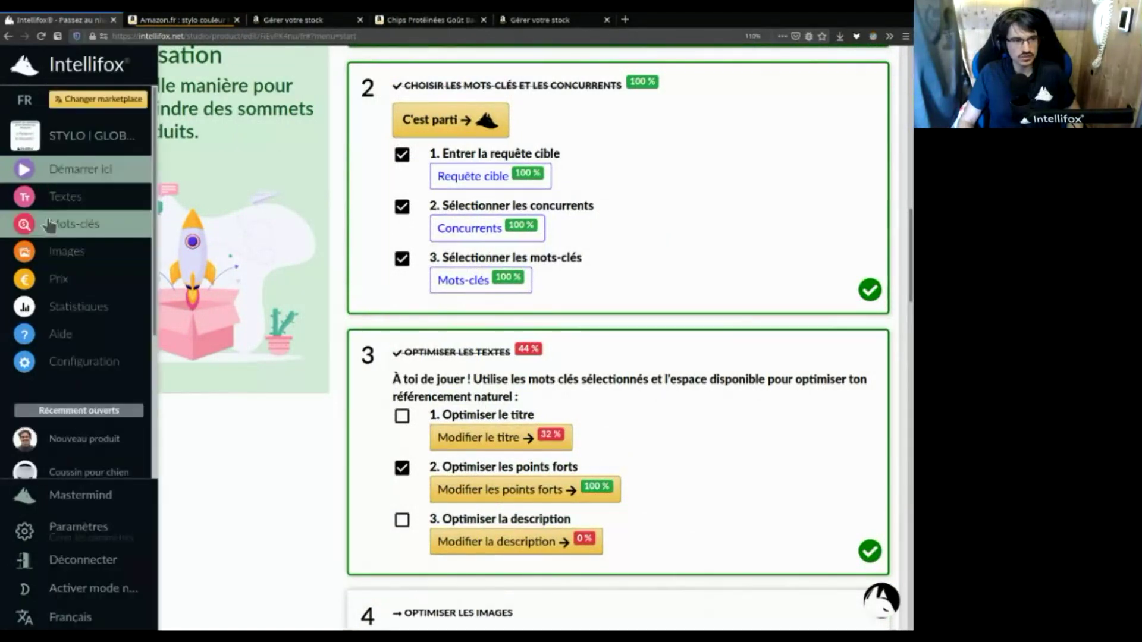
{"action": "left_click", "coordinate": [95, 229]}
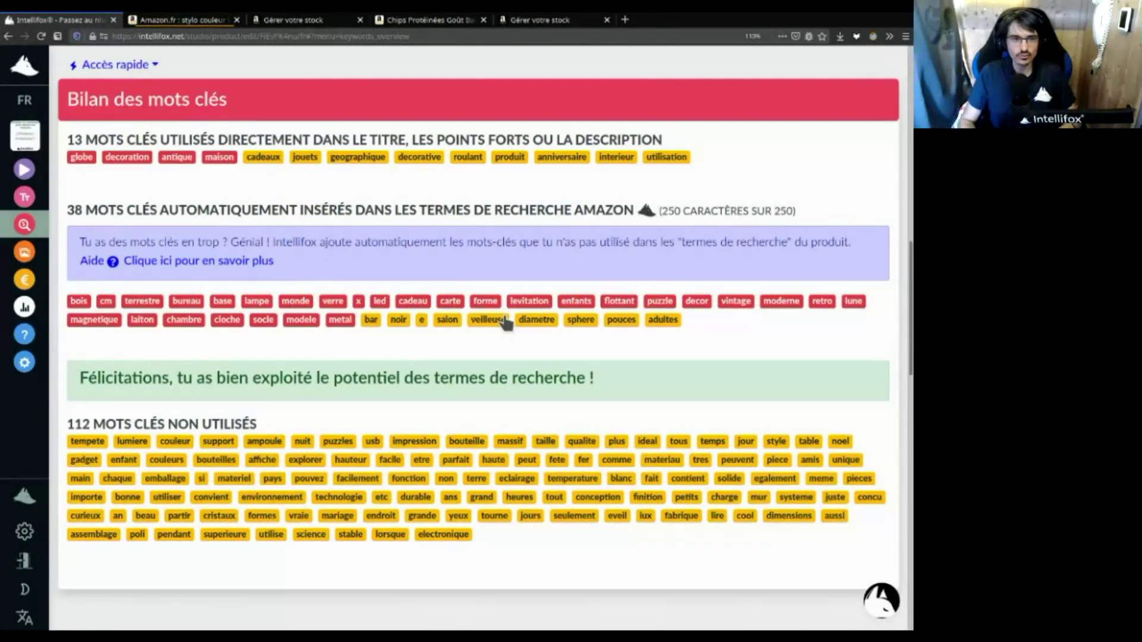
{"action": "scroll", "coordinate": [274, 289], "scroll_direction": "up", "scroll_amount": 1}
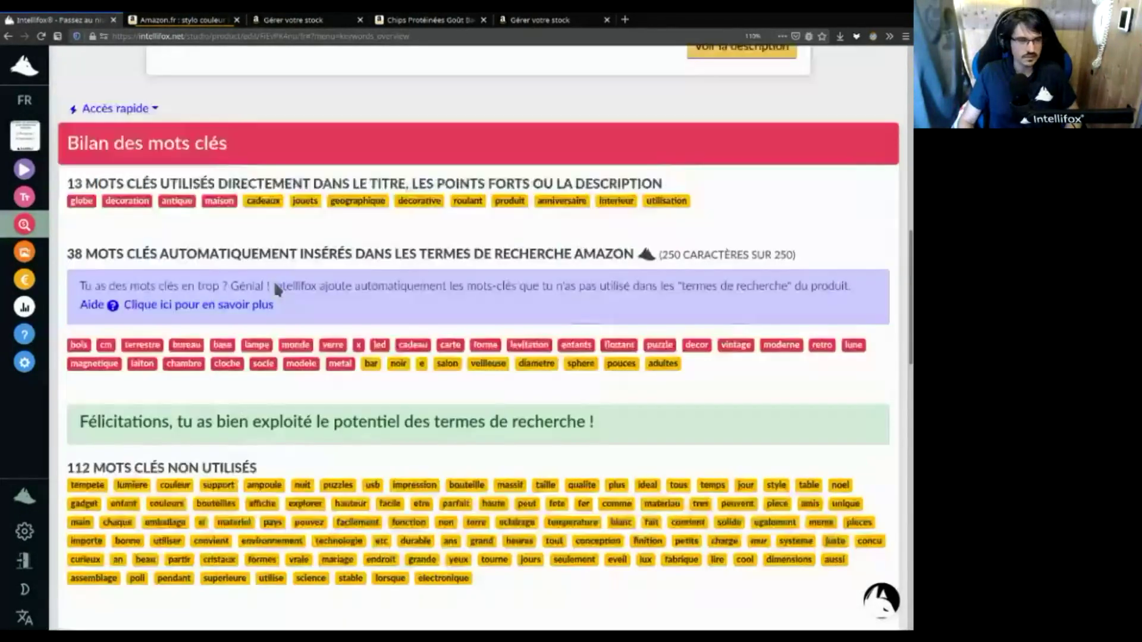
{"action": "scroll", "coordinate": [276, 289], "scroll_direction": "up", "scroll_amount": 15}
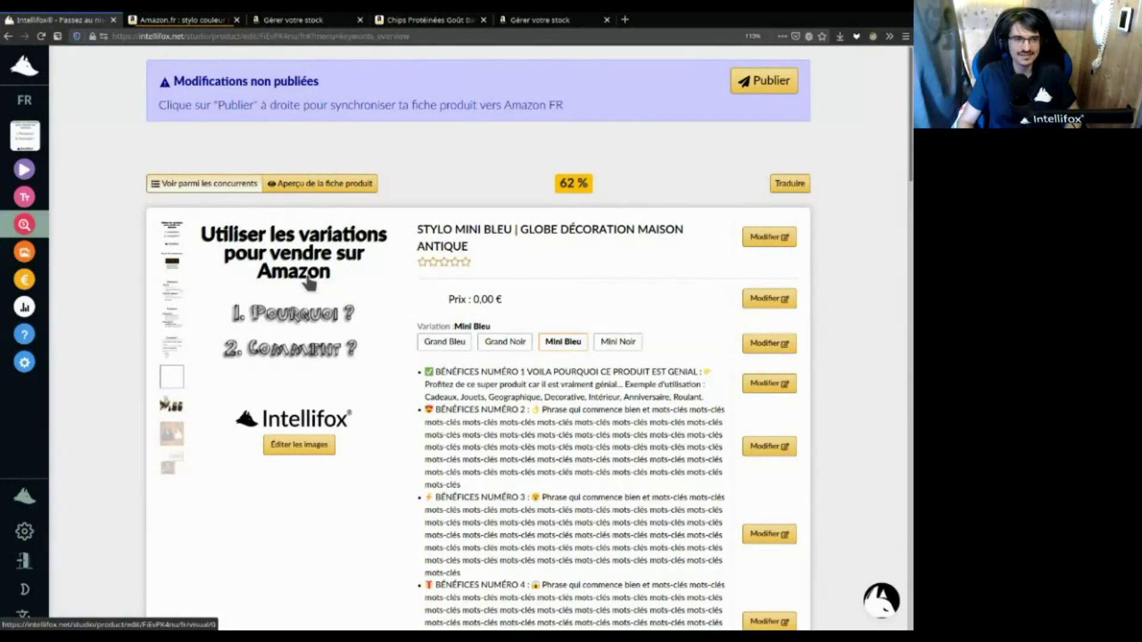
Open the listing's image editor and replace the "Titre principal" text on Image 6 with "Stylo"
{"action": "left_click", "coordinate": [300, 268]}
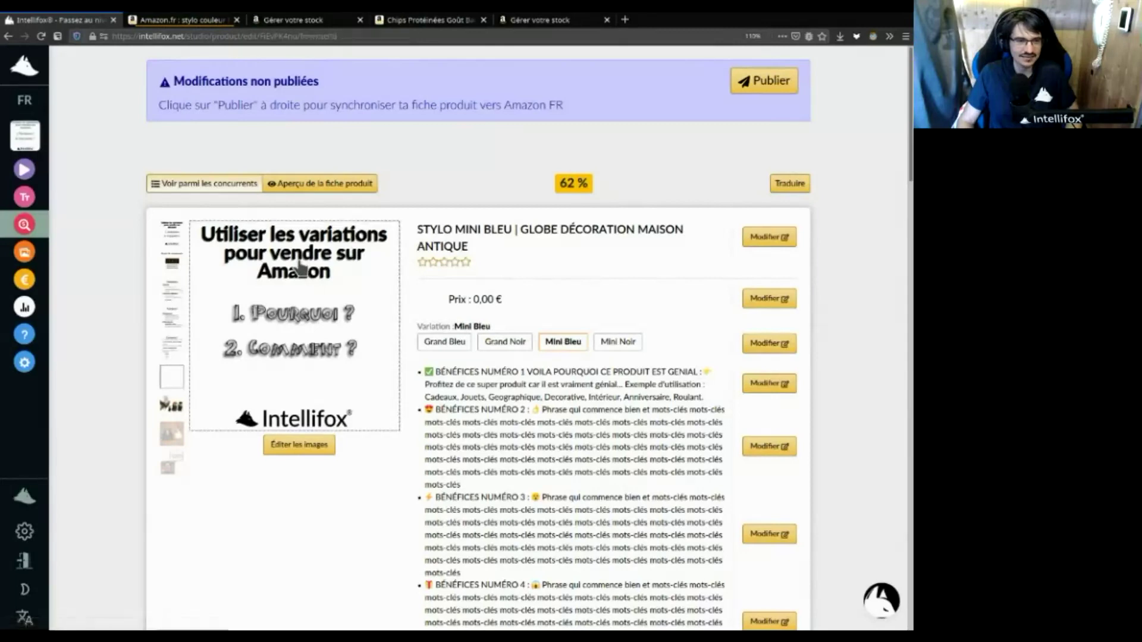
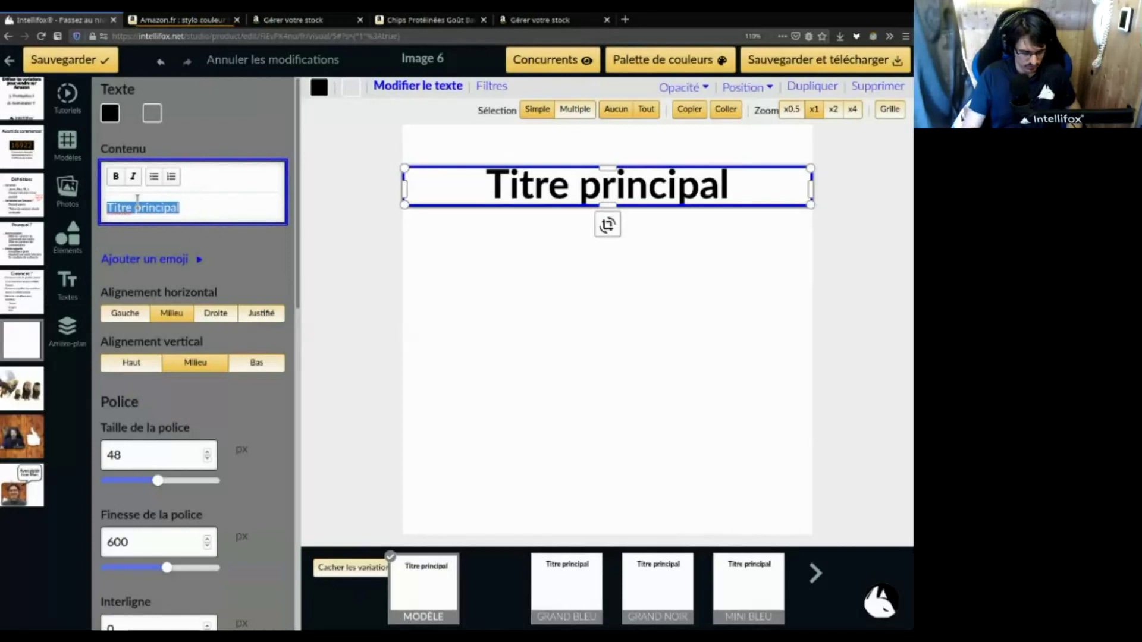
{"action": "type", "text": "Stylo"}
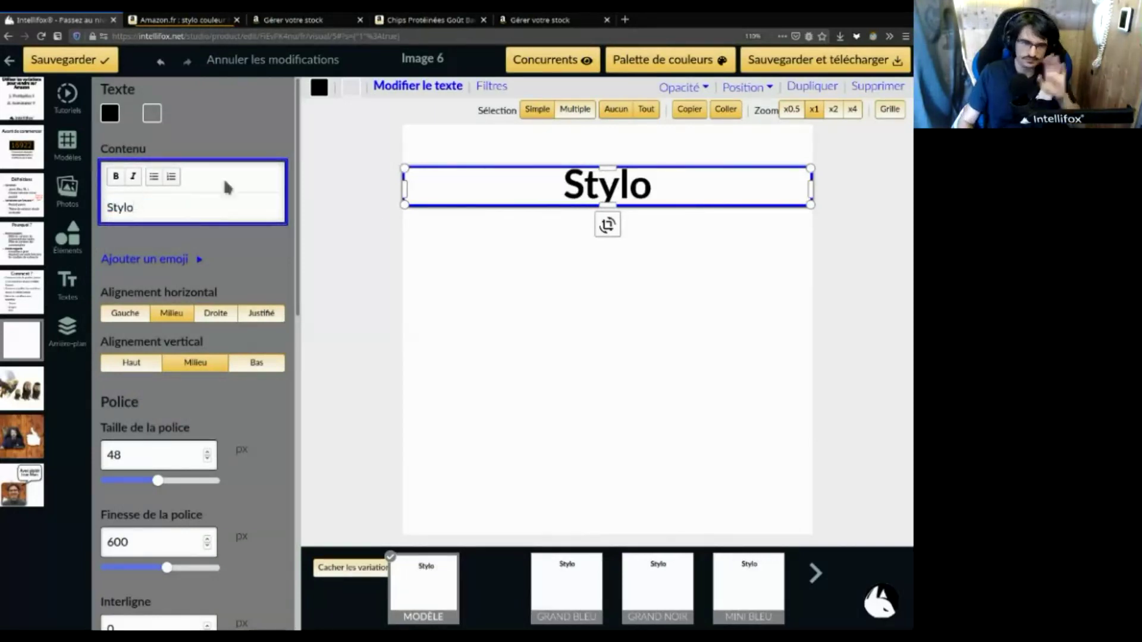
{"action": "left_click", "coordinate": [455, 352]}
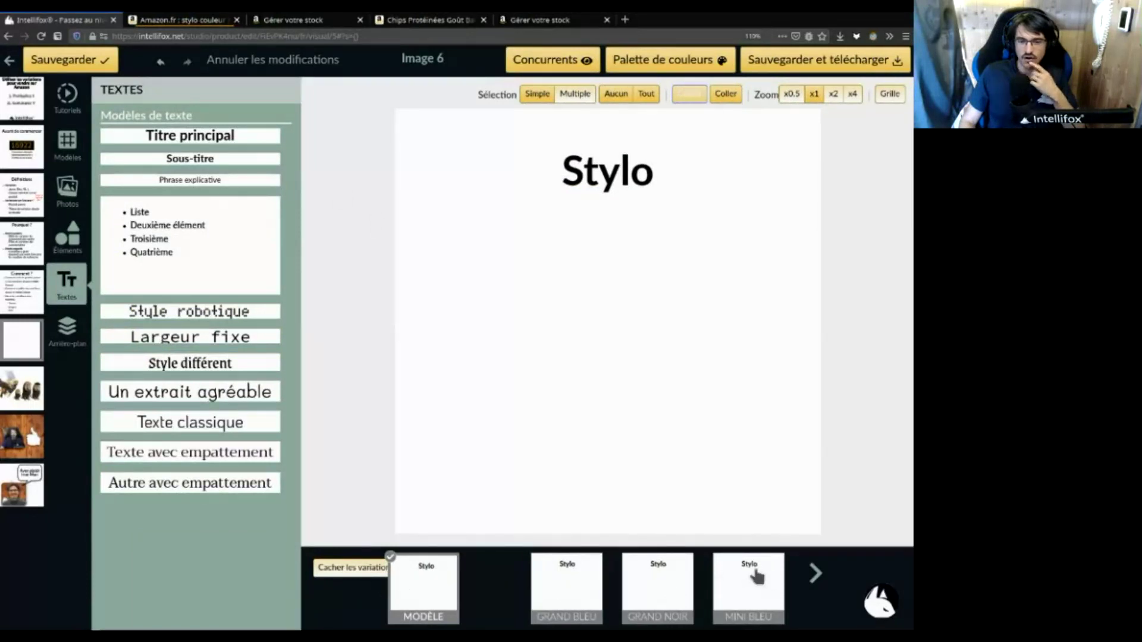
Look through the variation previews of Image 6 and select the "Stylo" title on the model
{"action": "left_click", "coordinate": [816, 573]}
{"action": "left_click", "coordinate": [491, 573]}
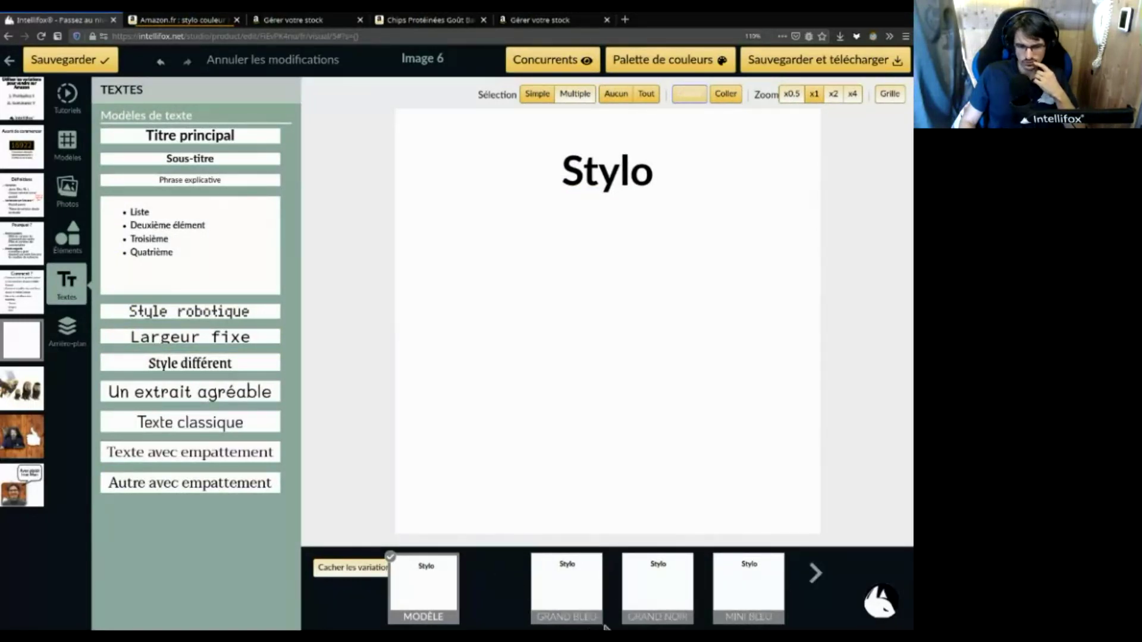
{"action": "left_click", "coordinate": [815, 573]}
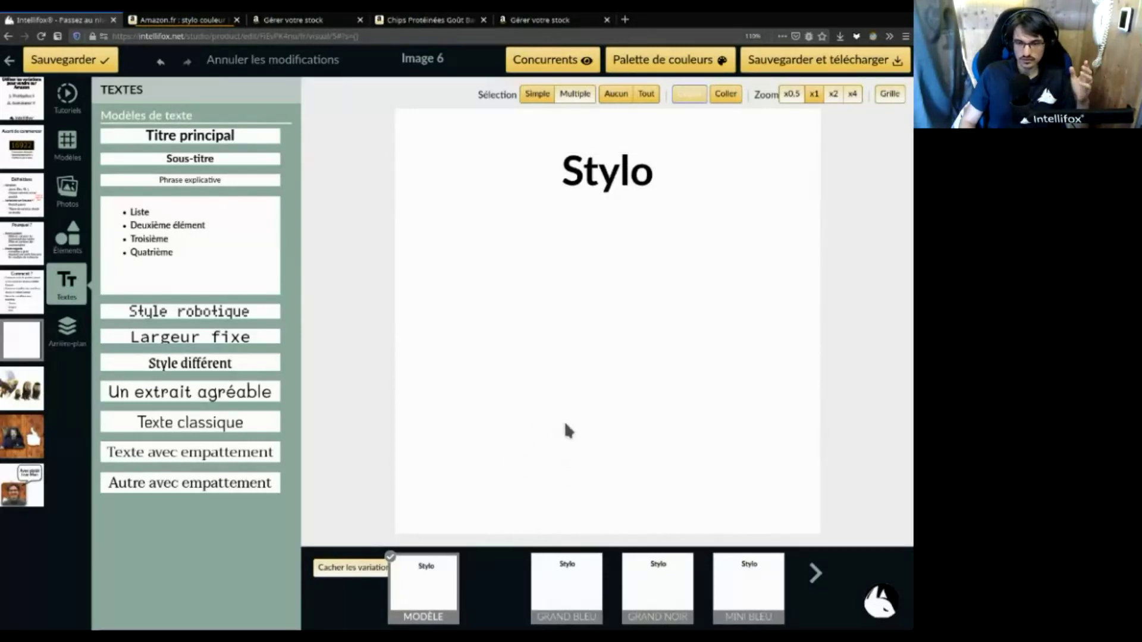
{"action": "left_click", "coordinate": [612, 189]}
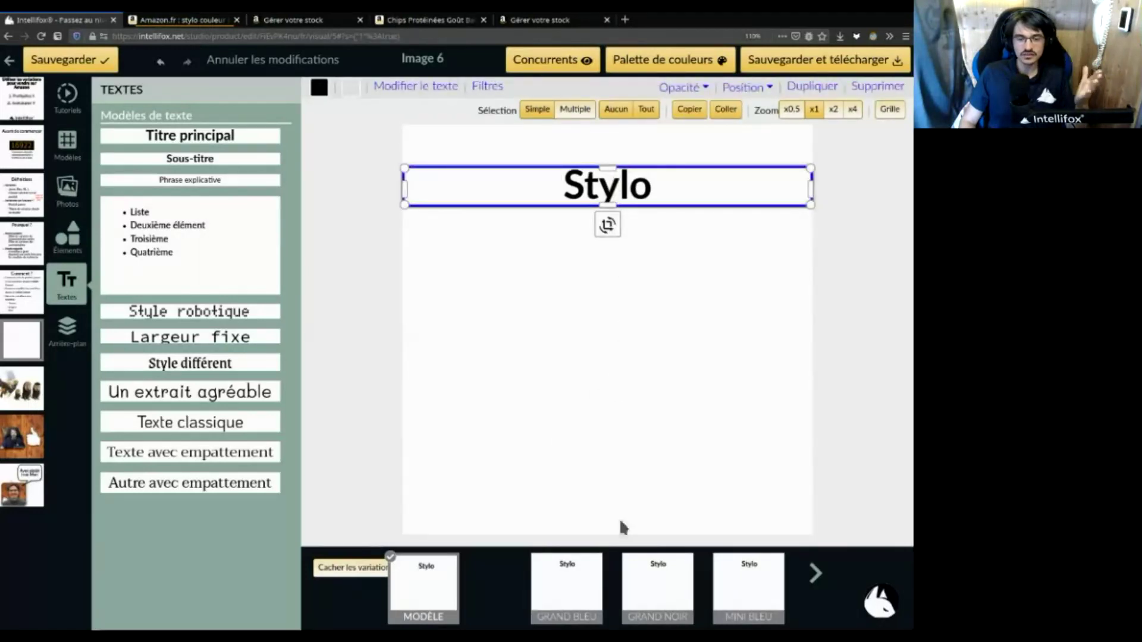
Check the "Stylo" title in the Image 6 variations, return to the model and save the image
{"action": "left_click", "coordinate": [571, 592]}
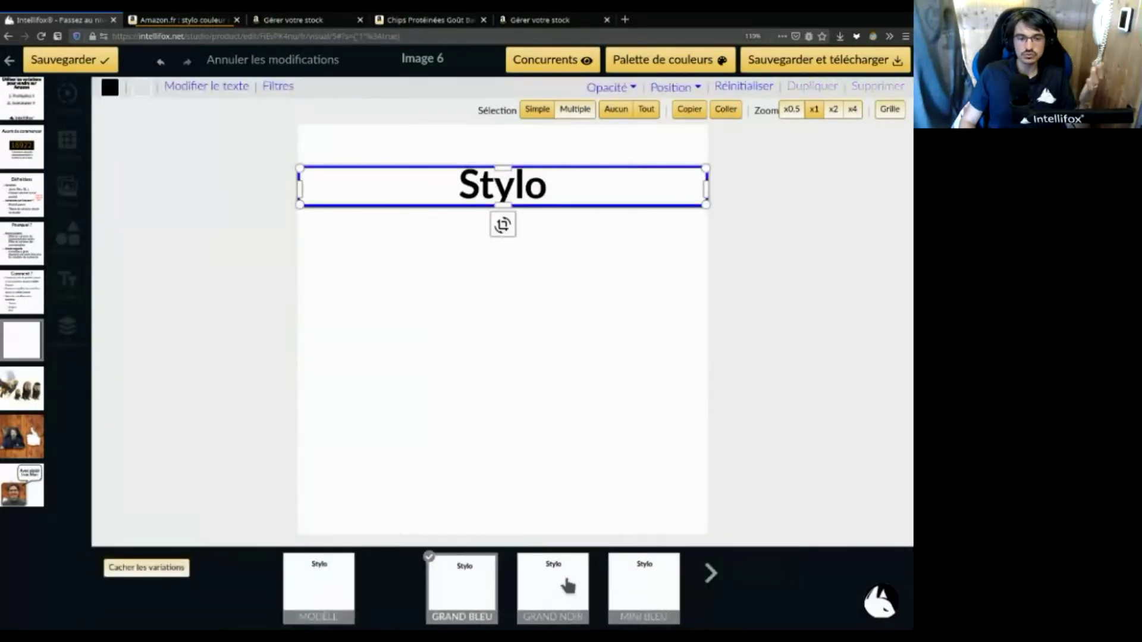
{"action": "left_click", "coordinate": [568, 586]}
{"action": "left_click", "coordinate": [649, 585]}
{"action": "left_click", "coordinate": [708, 572]}
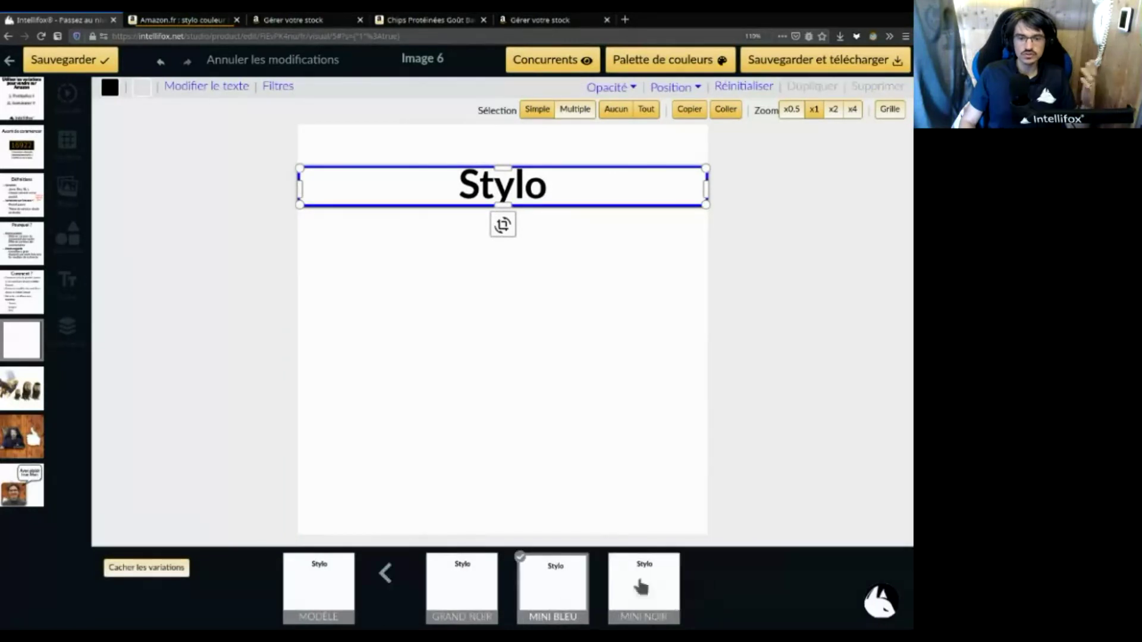
{"action": "left_click", "coordinate": [638, 586]}
{"action": "left_click", "coordinate": [386, 572]}
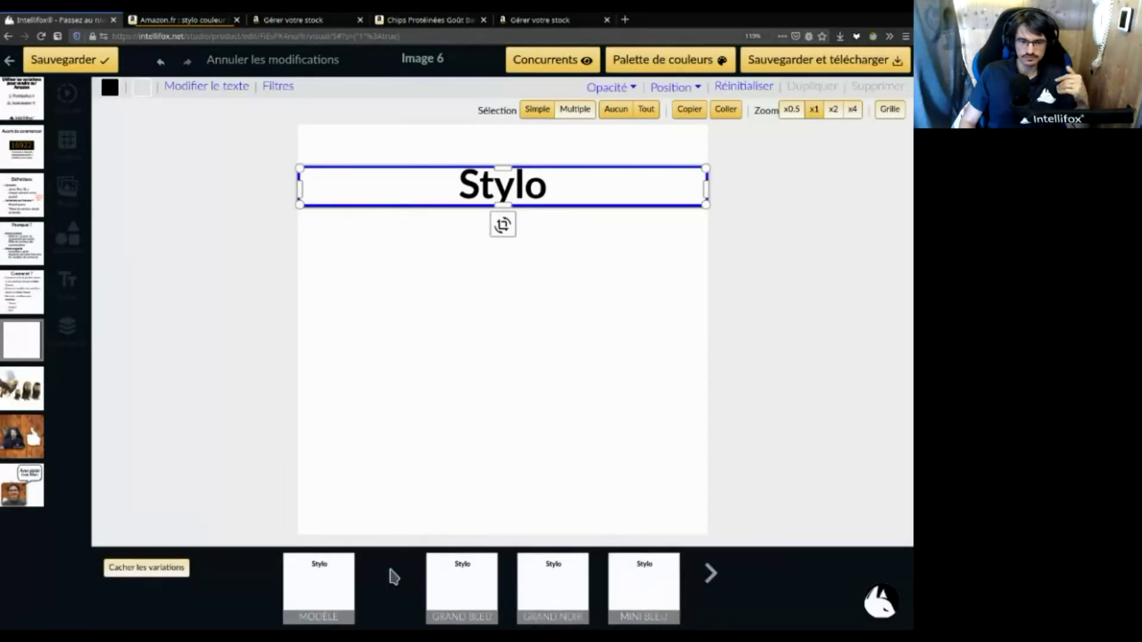
{"action": "left_click", "coordinate": [295, 592]}
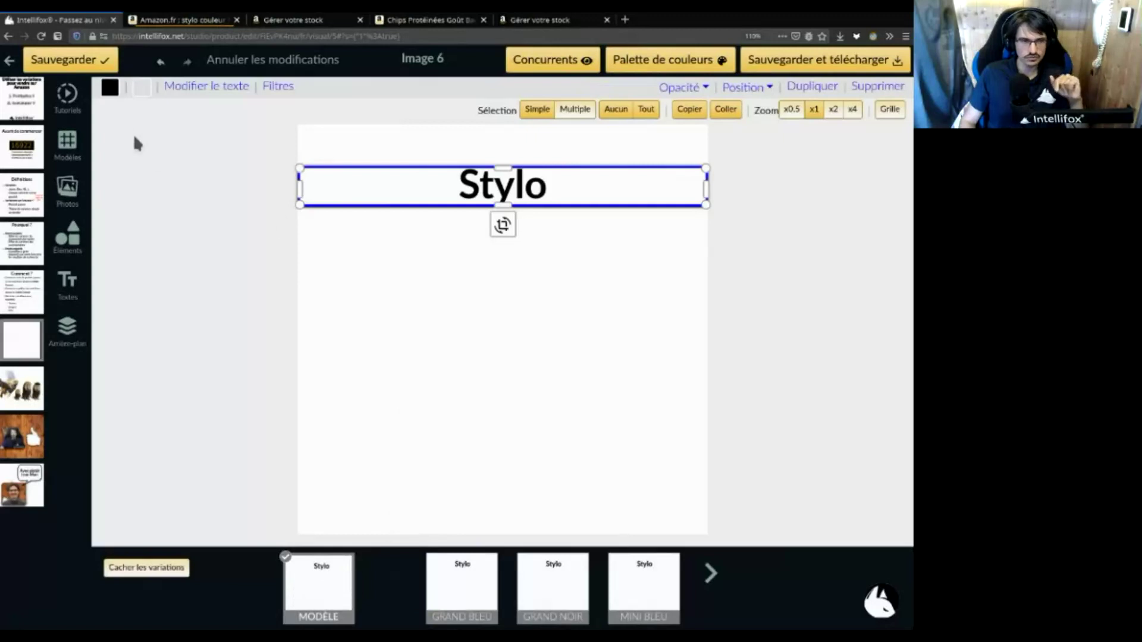
{"action": "left_click", "coordinate": [76, 62]}
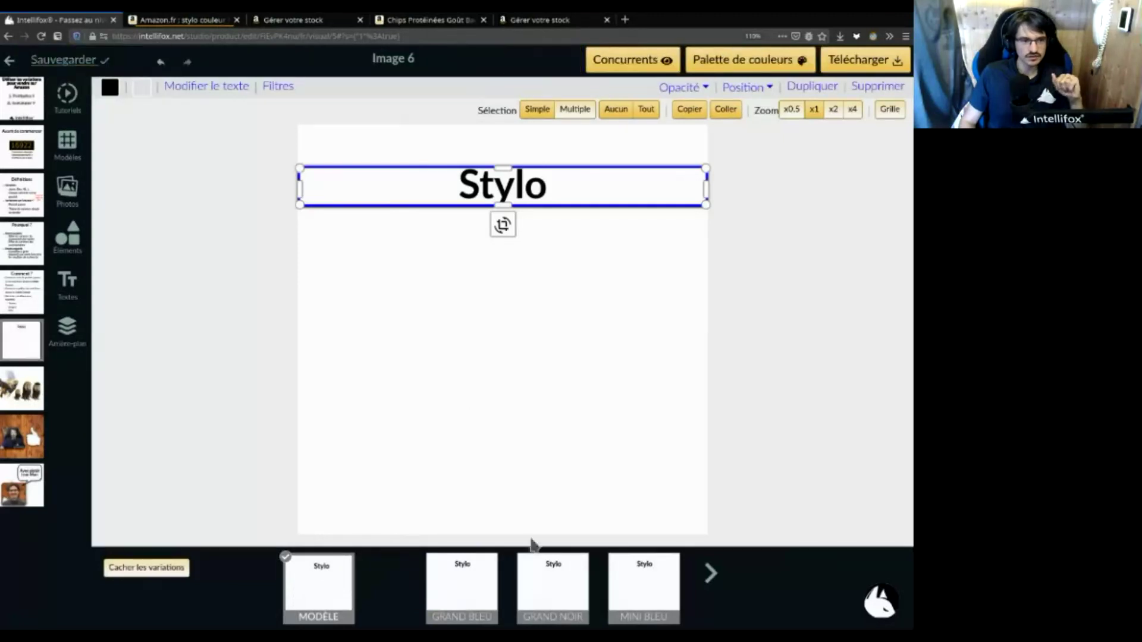
Replace the title text of the Grand Bleu variation with "Grand Stylo Bleu"
{"action": "left_click", "coordinate": [482, 588]}
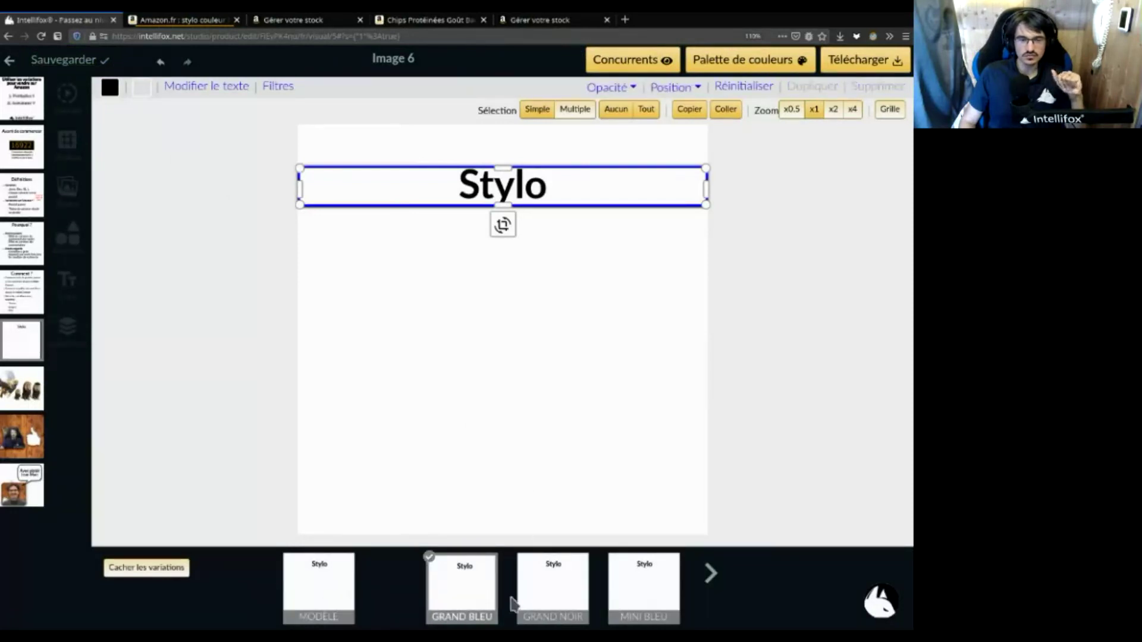
{"action": "left_click", "coordinate": [198, 90]}
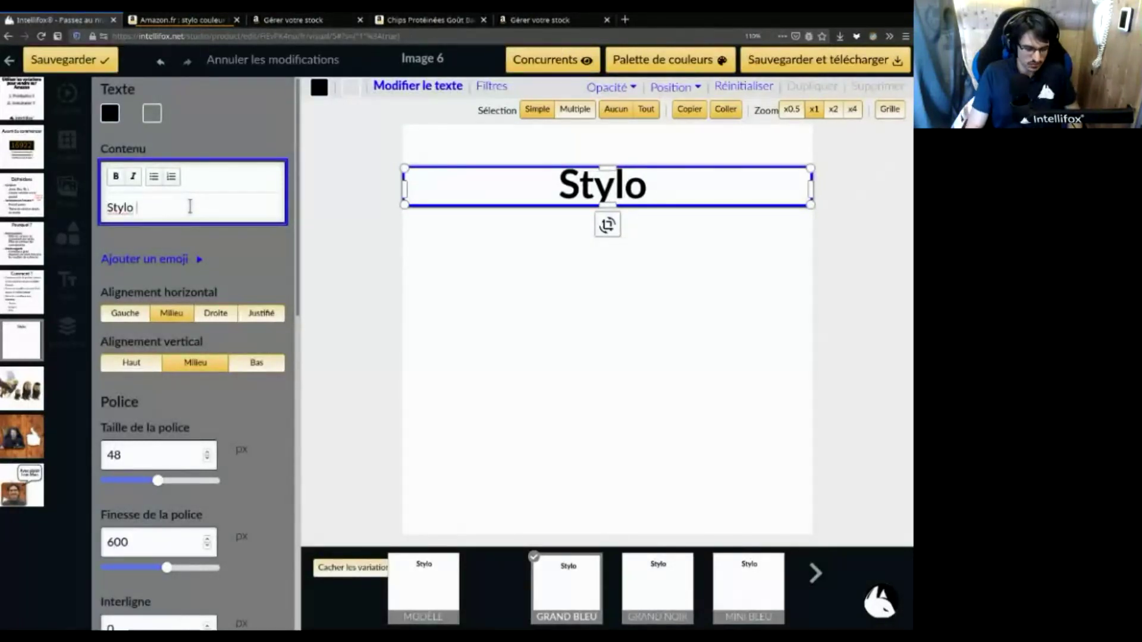
{"action": "key", "text": "ctrl+a"}
{"action": "key", "text": "BackSpace"}
{"action": "type", "text": "Gra"}
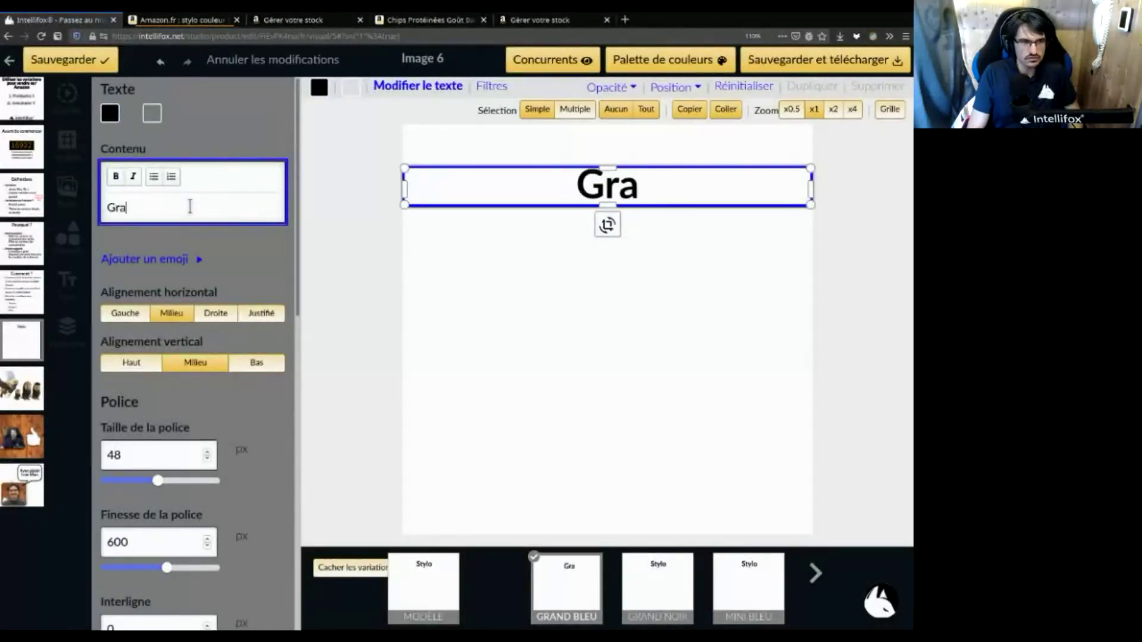
{"action": "type", "text": "nd Stylo Bleu"}
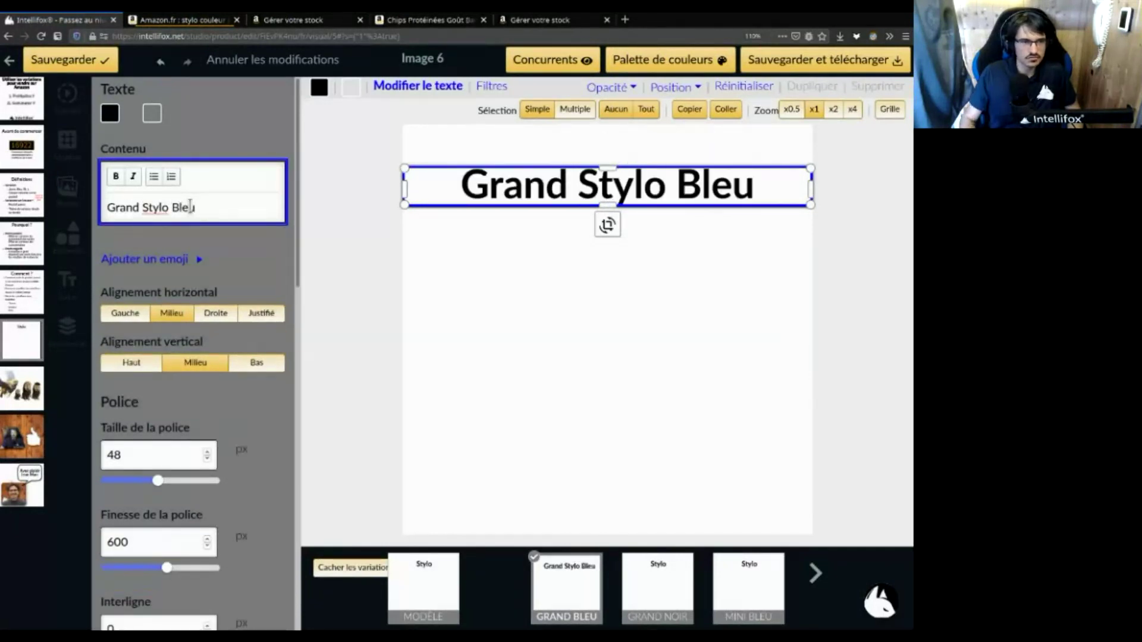
Replace the title text of the Grand Noir variation with "Grand Stylo Noir"
{"action": "left_click", "coordinate": [670, 595]}
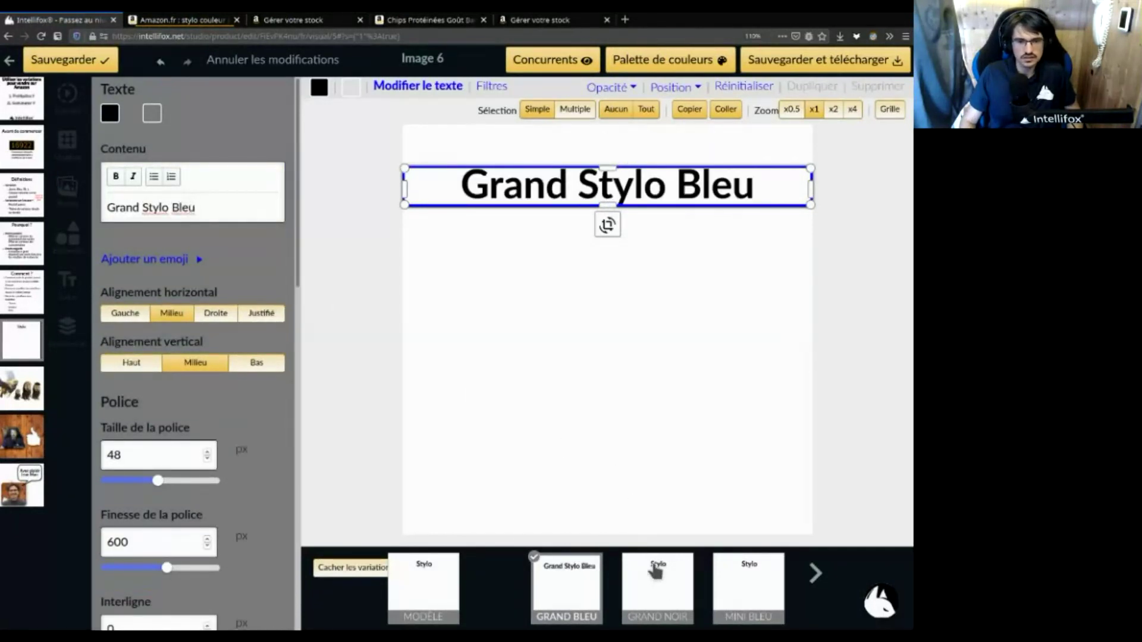
{"action": "left_click", "coordinate": [671, 597]}
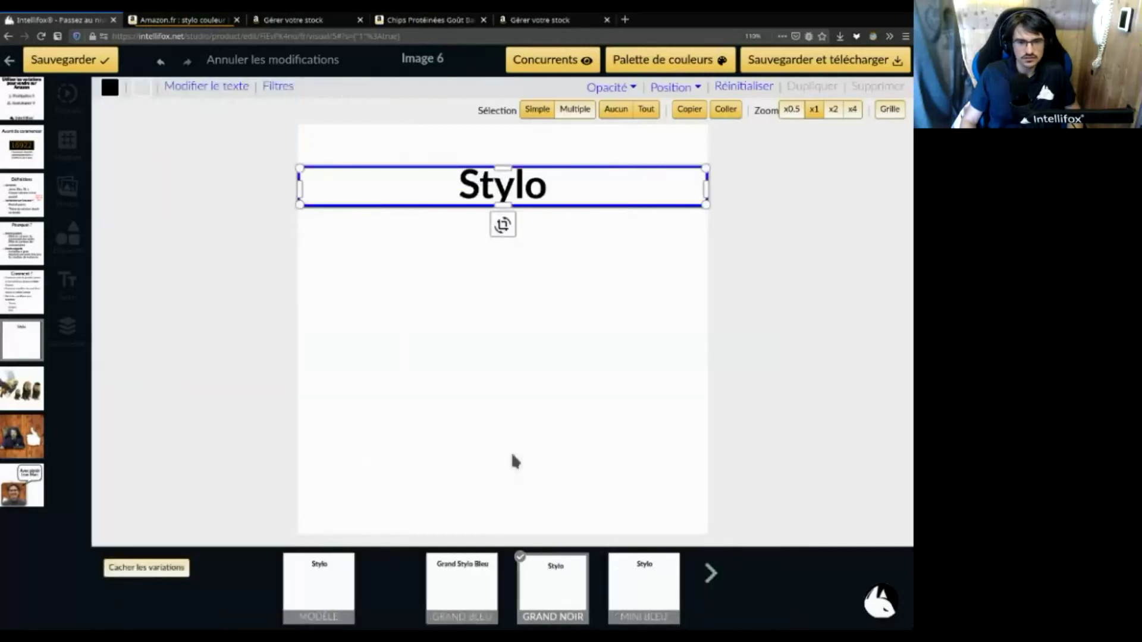
{"action": "left_click", "coordinate": [244, 87]}
{"action": "left_click", "coordinate": [181, 205]}
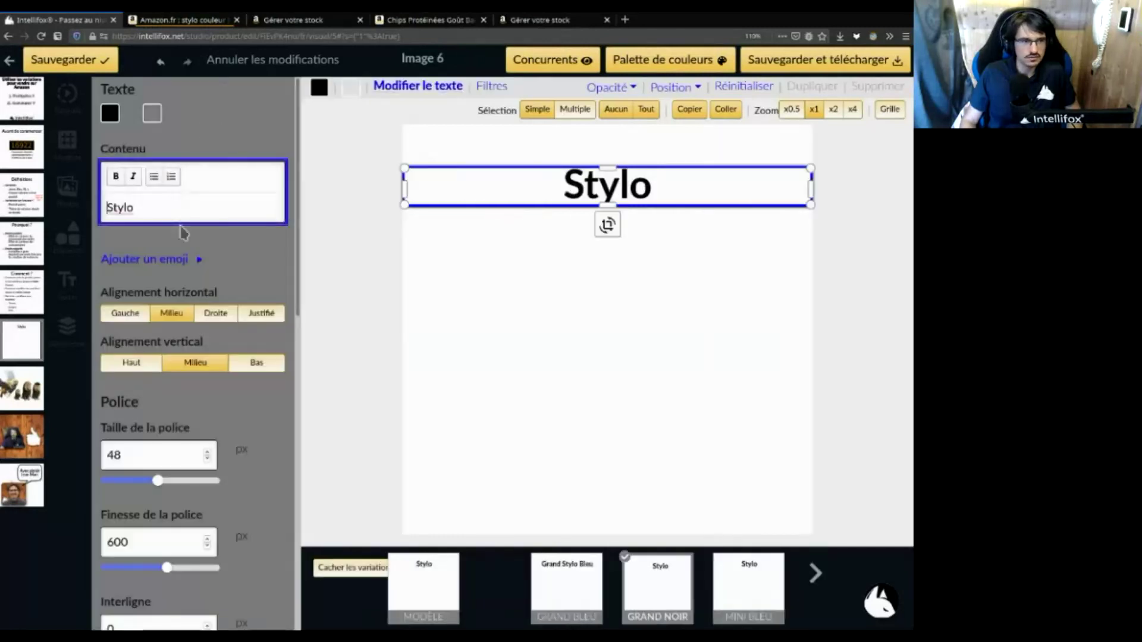
{"action": "double_click", "coordinate": [180, 205]}
{"action": "type", "text": "Grand Style N"}
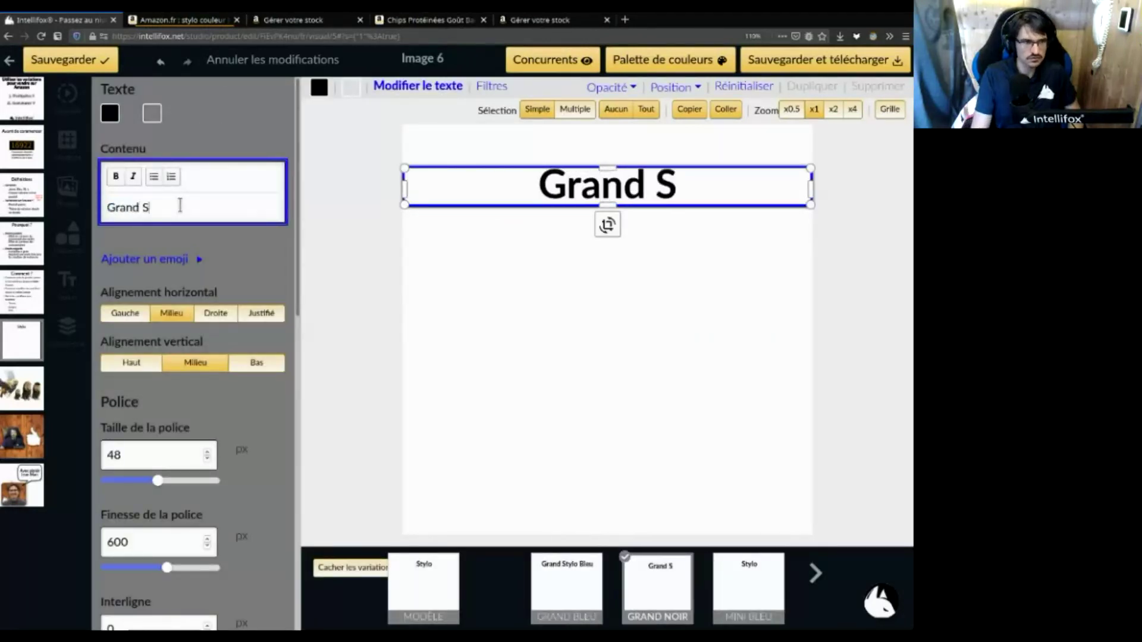
{"action": "key", "text": "BackSpace"}
{"action": "key", "text": "BackSpace"}
{"action": "key", "text": "BackSpace"}
{"action": "type", "text": "o Noir"}
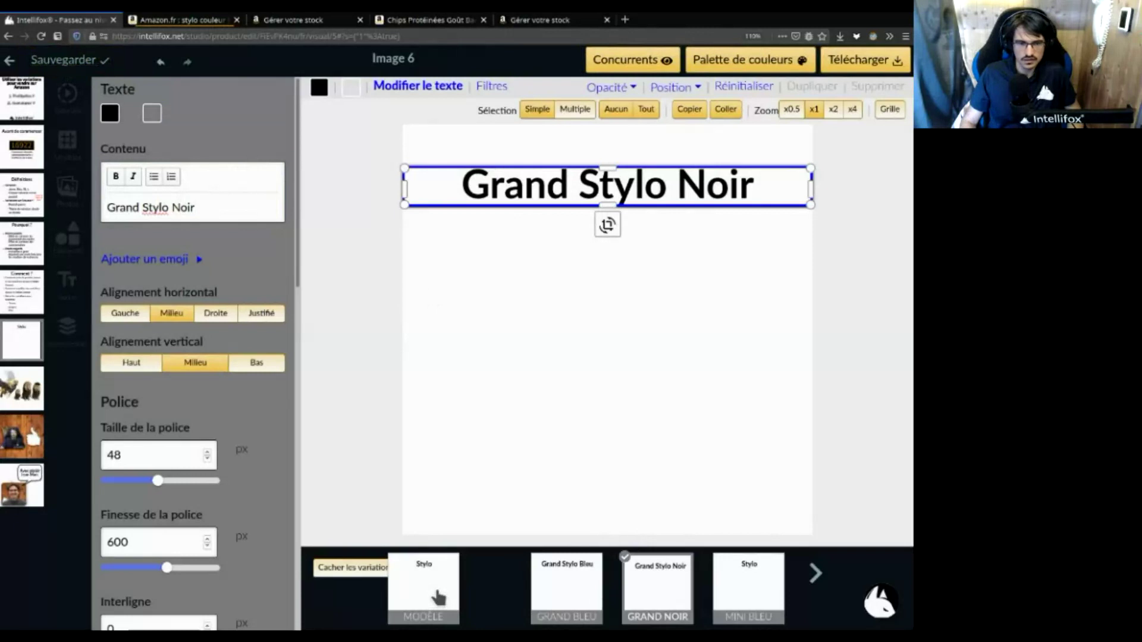
On the model, move the "Stylo" title below the image's centre, make its box narrower and taller, and place it against the right edge
{"action": "left_click", "coordinate": [438, 597]}
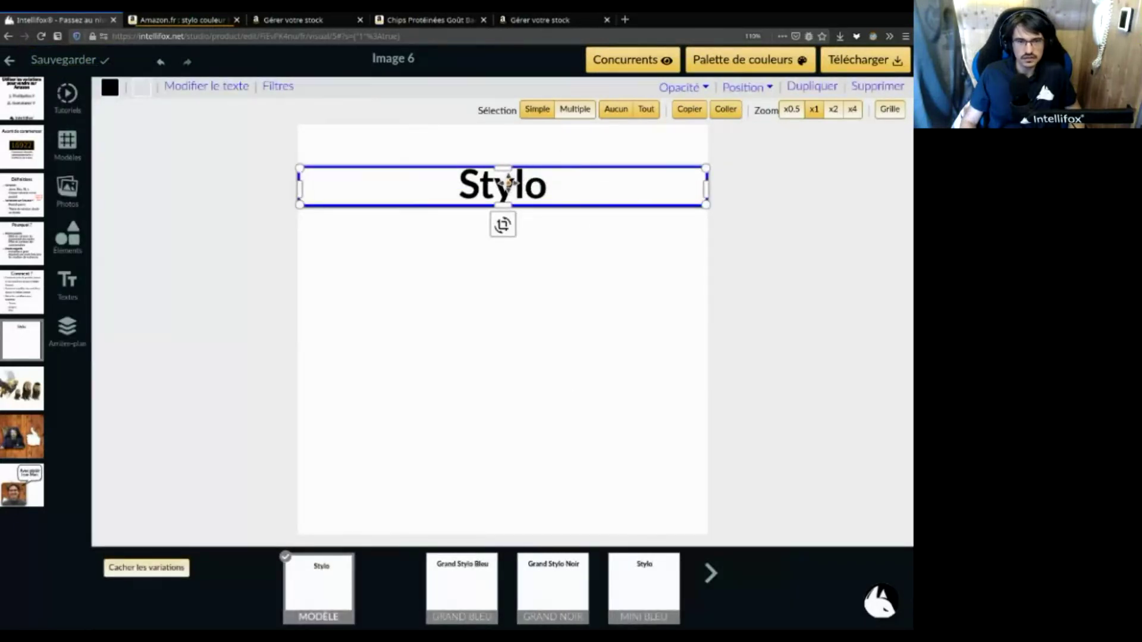
{"action": "left_click_drag", "start_coordinate": [522, 183], "coordinate": [519, 348]}
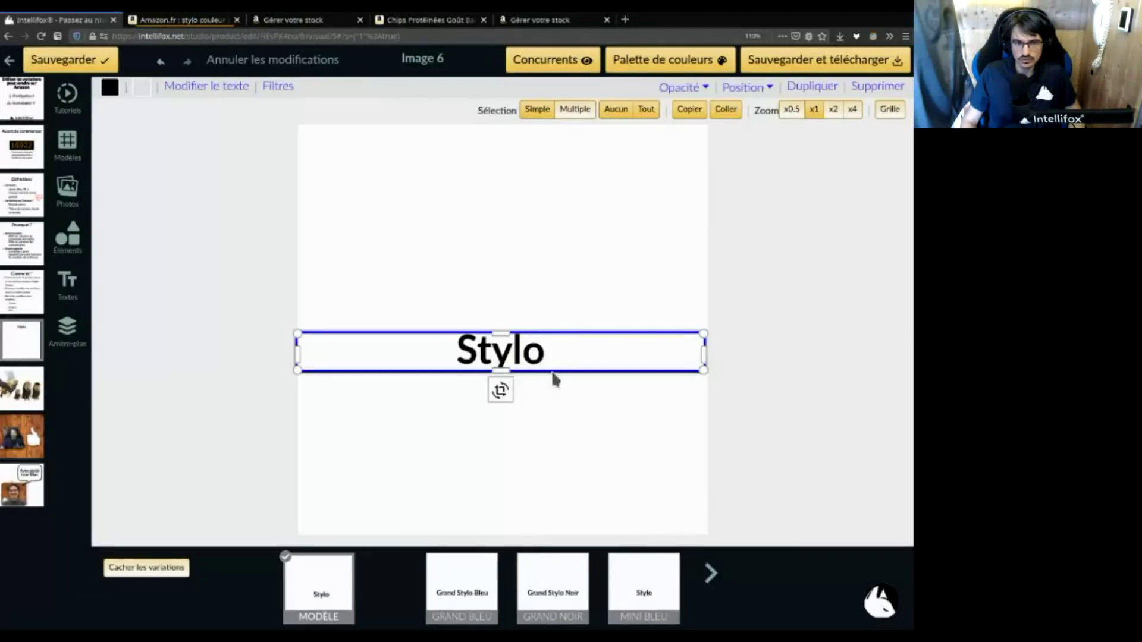
{"action": "left_click_drag", "start_coordinate": [704, 370], "coordinate": [553, 439]}
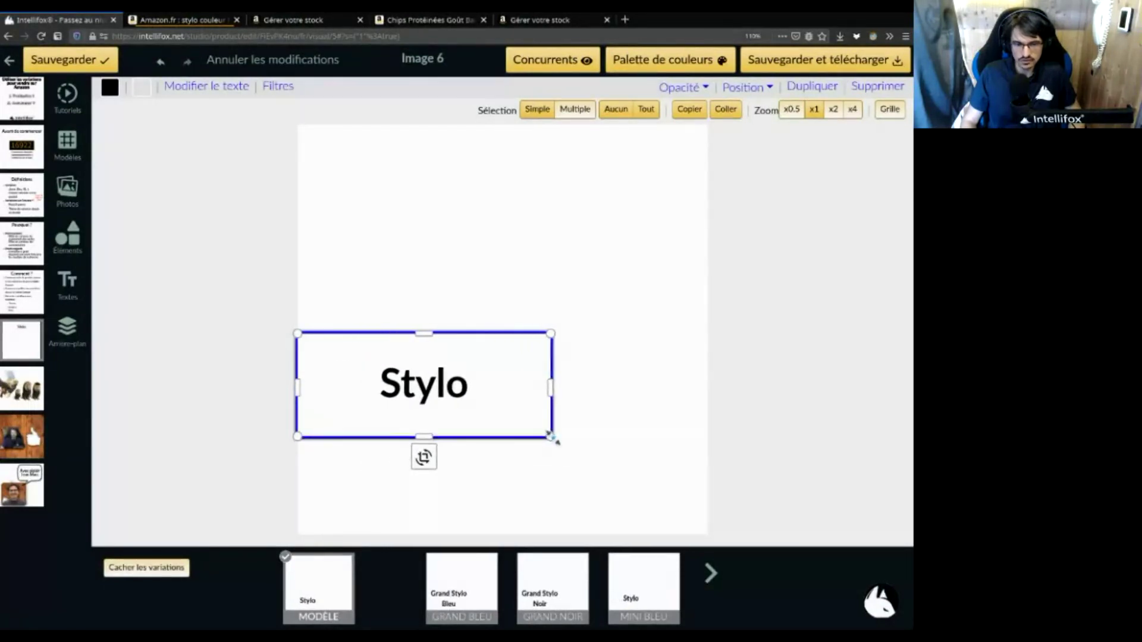
{"action": "left_click_drag", "start_coordinate": [459, 387], "coordinate": [608, 387]}
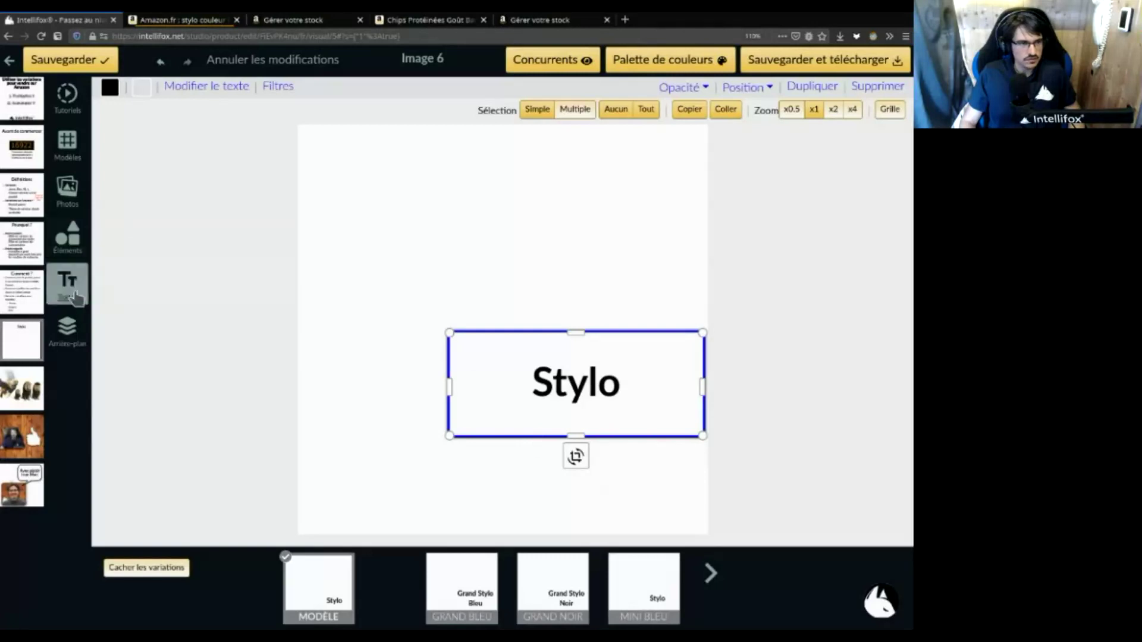
Add a black rectangle to the model, reshape it to portrait format and place it on the left half of the image
{"action": "left_click", "coordinate": [76, 244]}
{"action": "scroll", "coordinate": [272, 458], "scroll_direction": "down", "scroll_amount": 3}
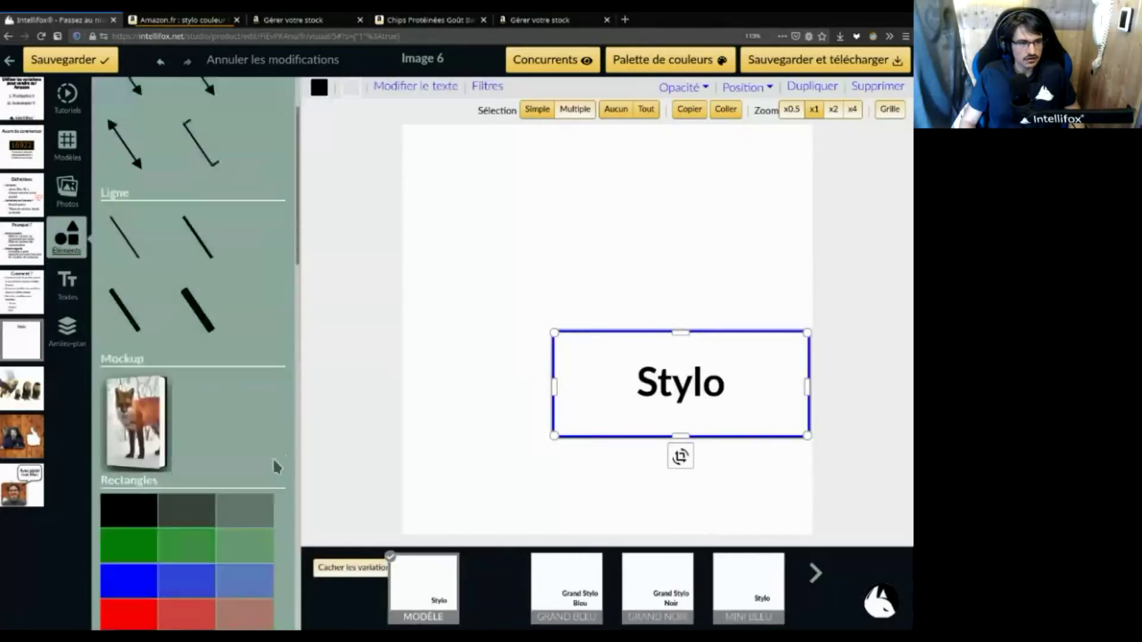
{"action": "left_click", "coordinate": [131, 430]}
{"action": "left_click", "coordinate": [666, 307]}
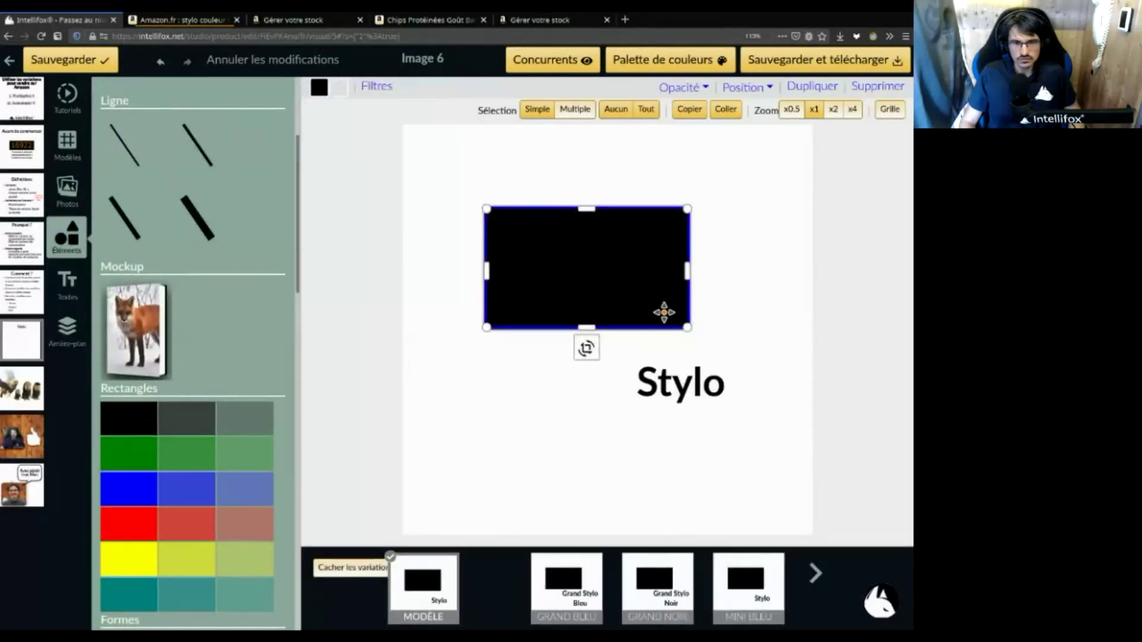
{"action": "left_click_drag", "start_coordinate": [657, 351], "coordinate": [640, 410]}
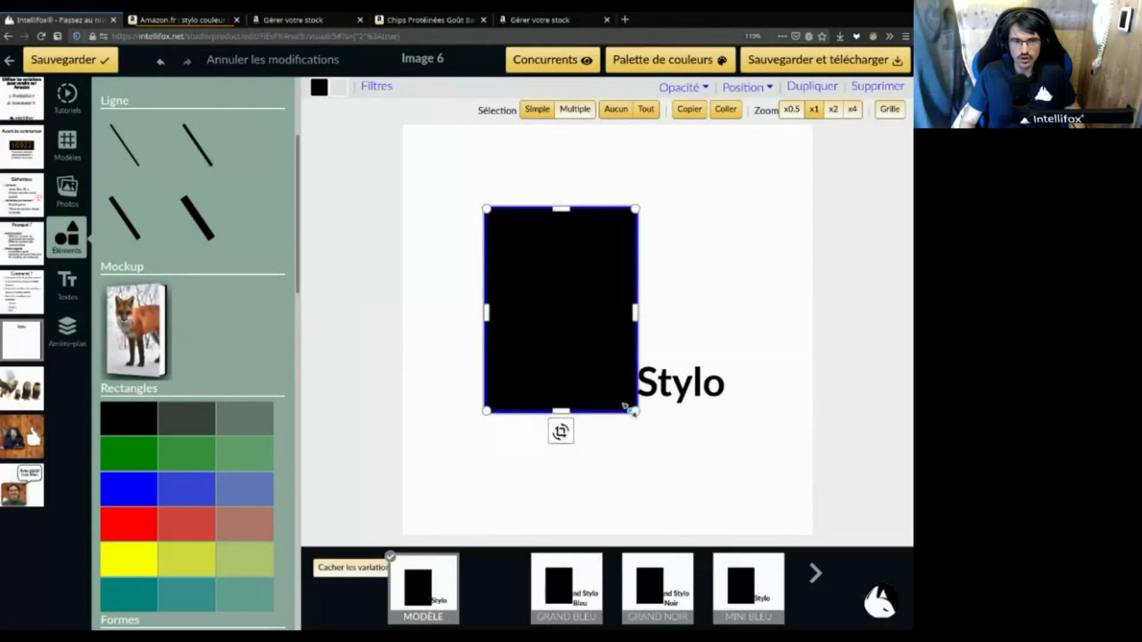
{"action": "left_click_drag", "start_coordinate": [586, 351], "coordinate": [536, 376]}
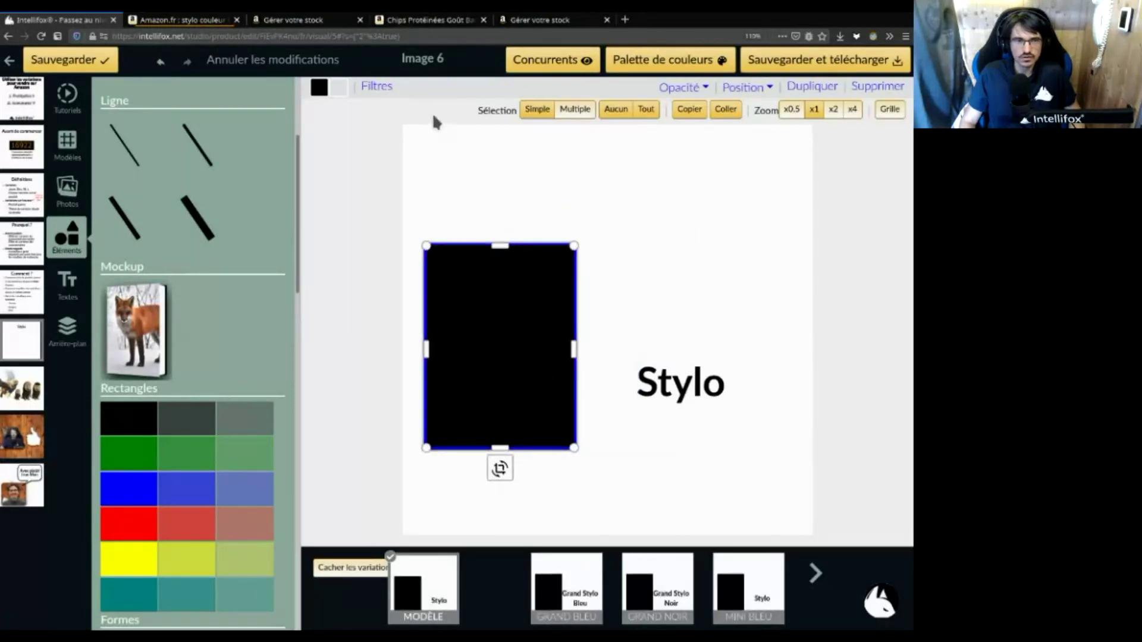
Round the black rectangle's corners to 33 and give it a drop shadow
{"action": "left_click", "coordinate": [366, 92]}
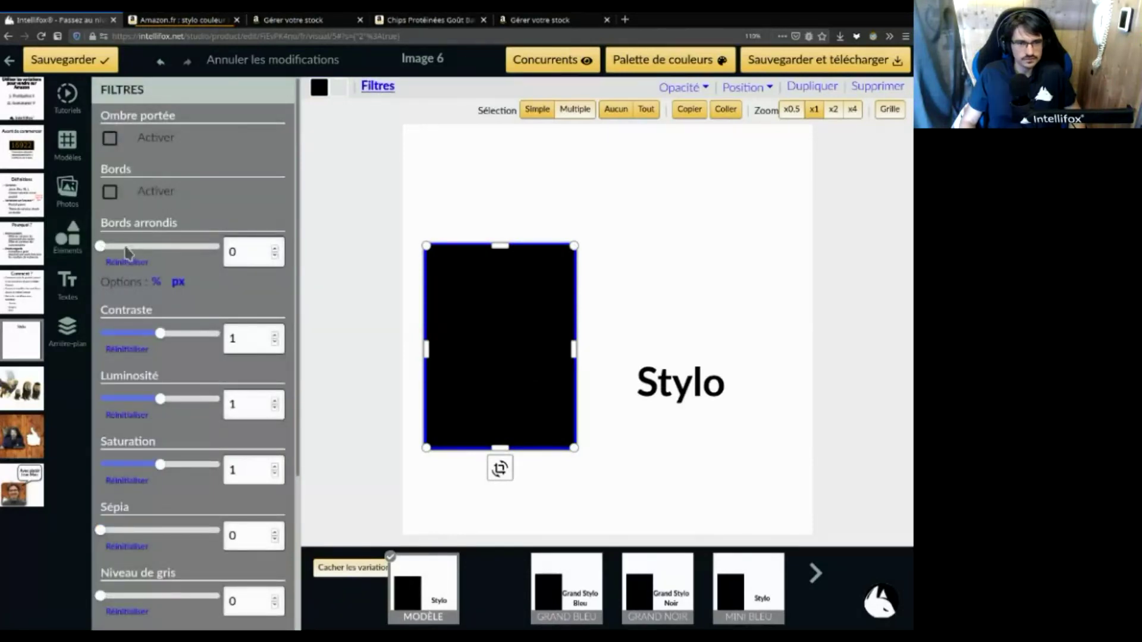
{"action": "left_click_drag", "start_coordinate": [126, 247], "coordinate": [140, 246]}
{"action": "left_click", "coordinate": [156, 139]}
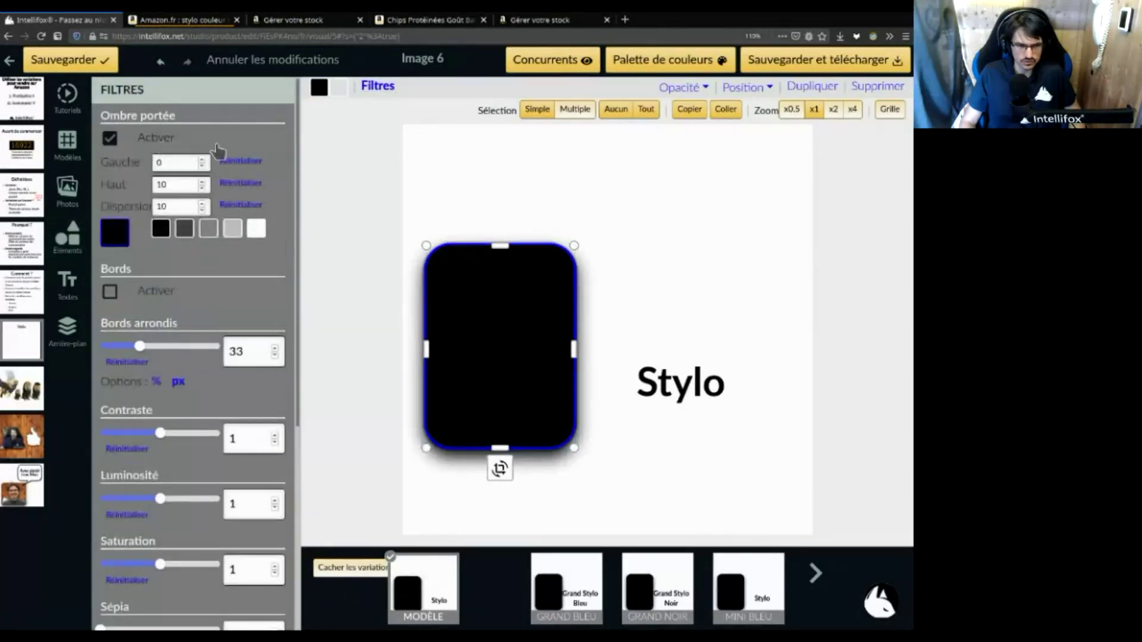
{"action": "left_click", "coordinate": [542, 414]}
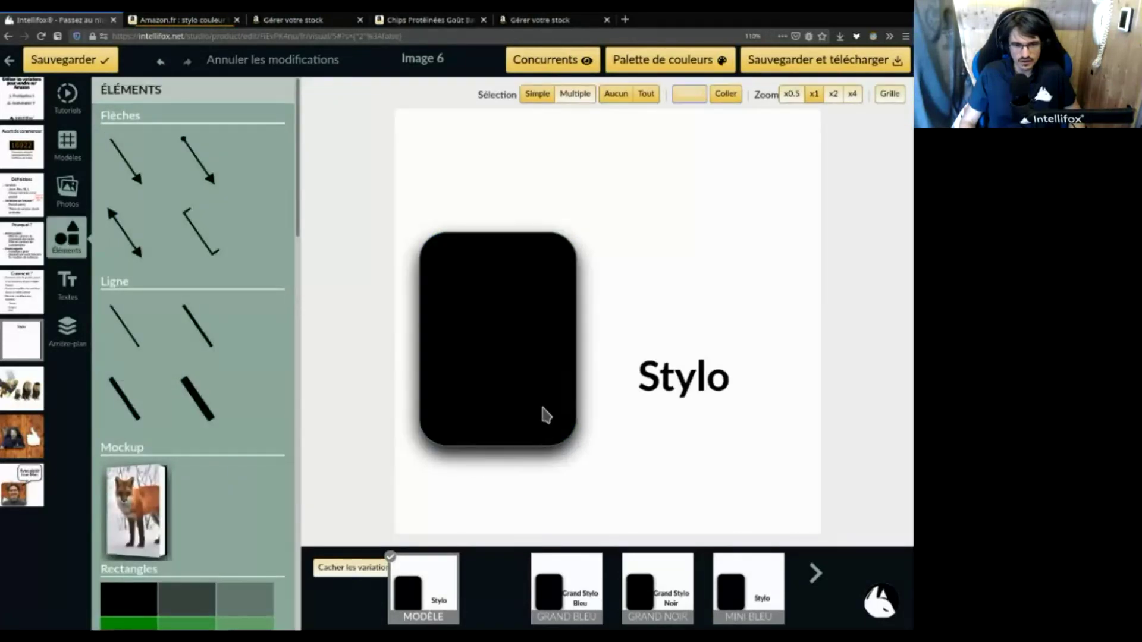
Resize the "Stylo" text box to sit beside the rectangle at nearly the same height, and save the image
{"action": "left_click", "coordinate": [683, 387]}
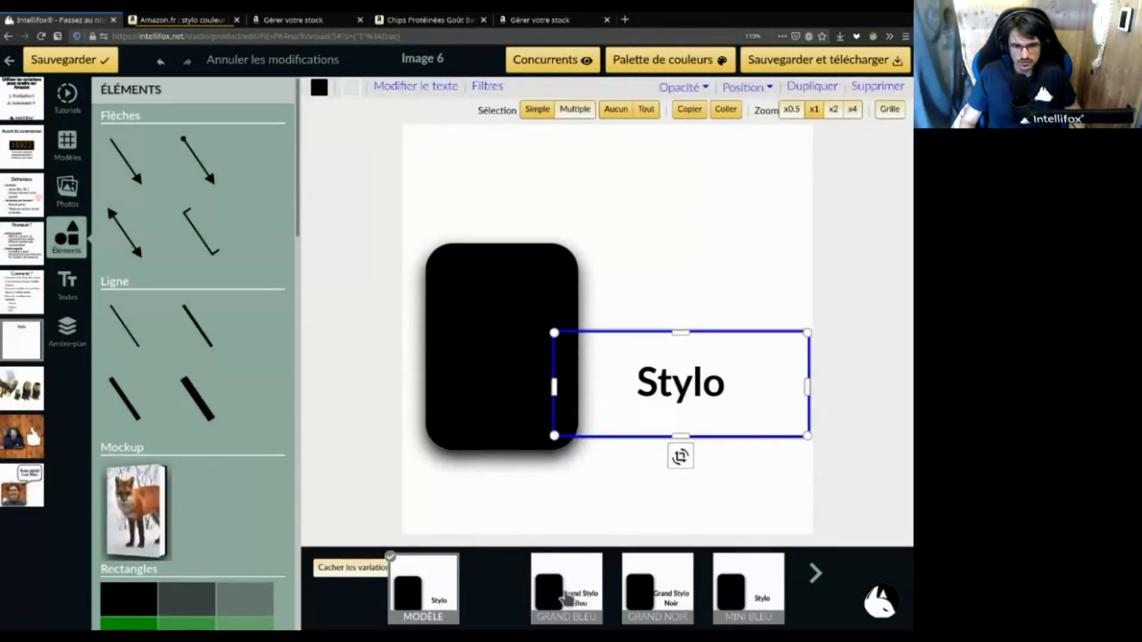
{"action": "left_click_drag", "start_coordinate": [555, 388], "coordinate": [592, 387]}
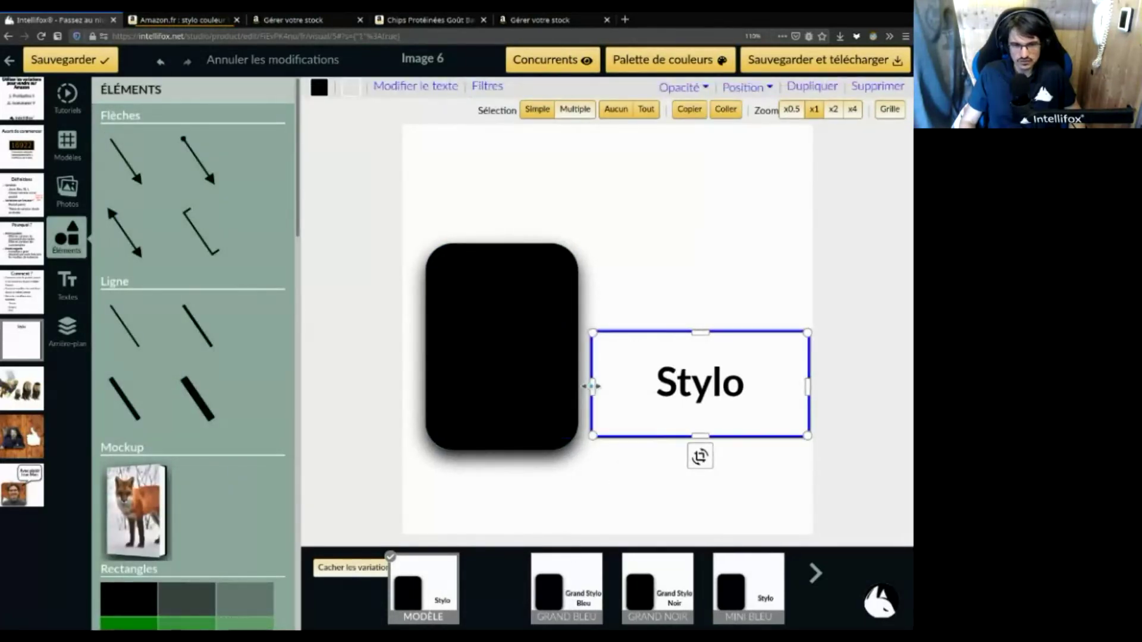
{"action": "left_click_drag", "start_coordinate": [704, 333], "coordinate": [716, 255]}
{"action": "left_click", "coordinate": [704, 454]}
{"action": "left_click", "coordinate": [696, 433]}
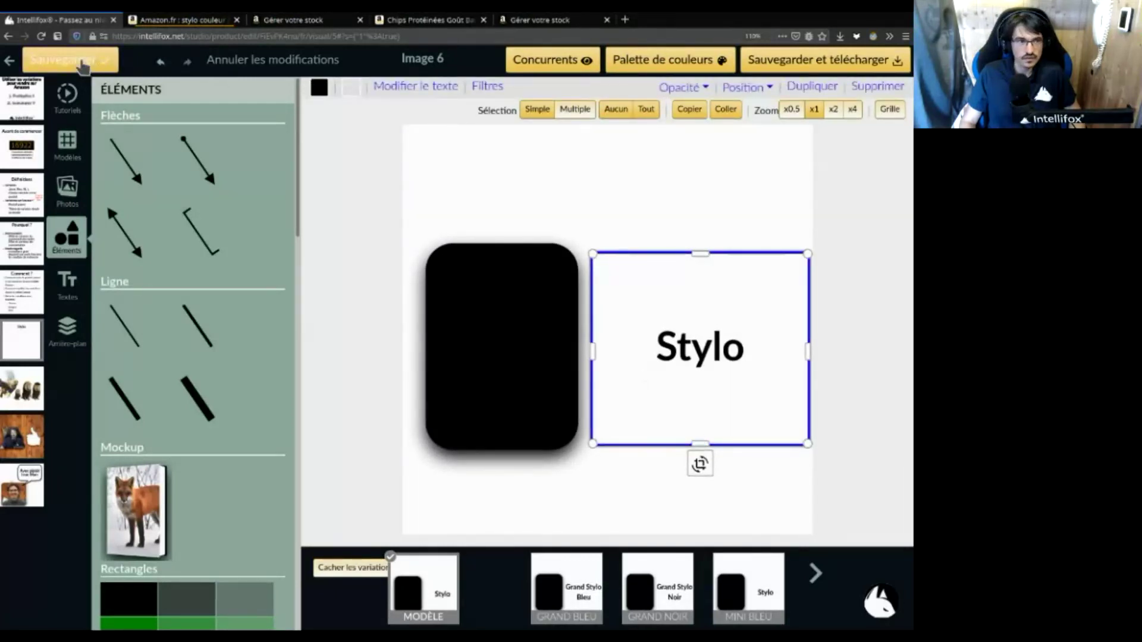
{"action": "left_click", "coordinate": [77, 62]}
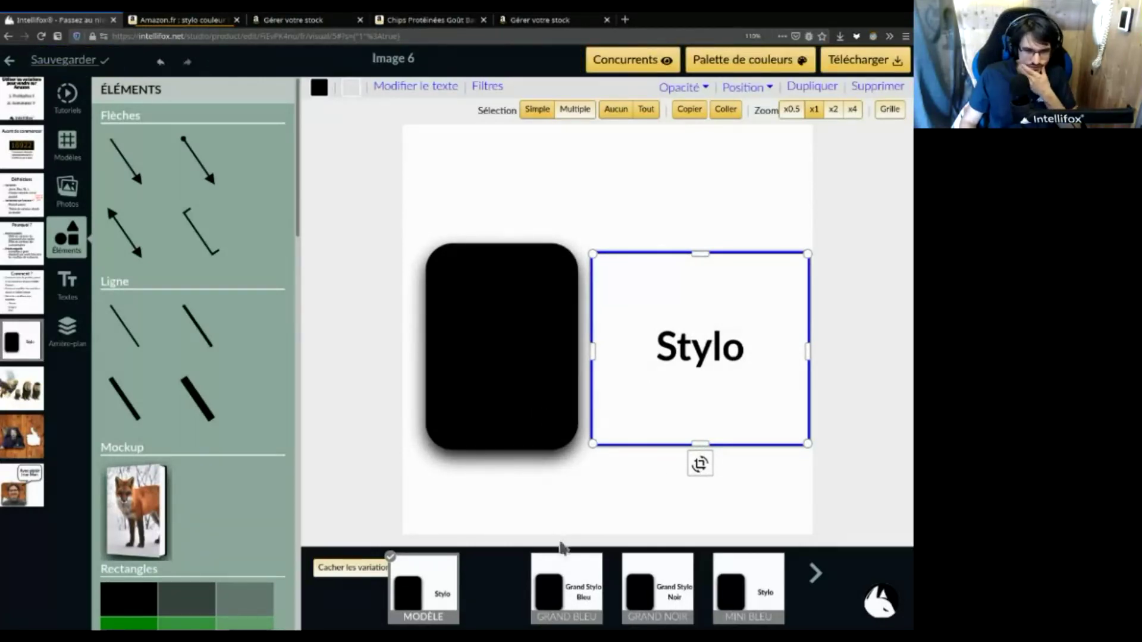
Recolour the rectangle of the Grand Bleu variation with the palette's dark blue
{"action": "left_click", "coordinate": [574, 585]}
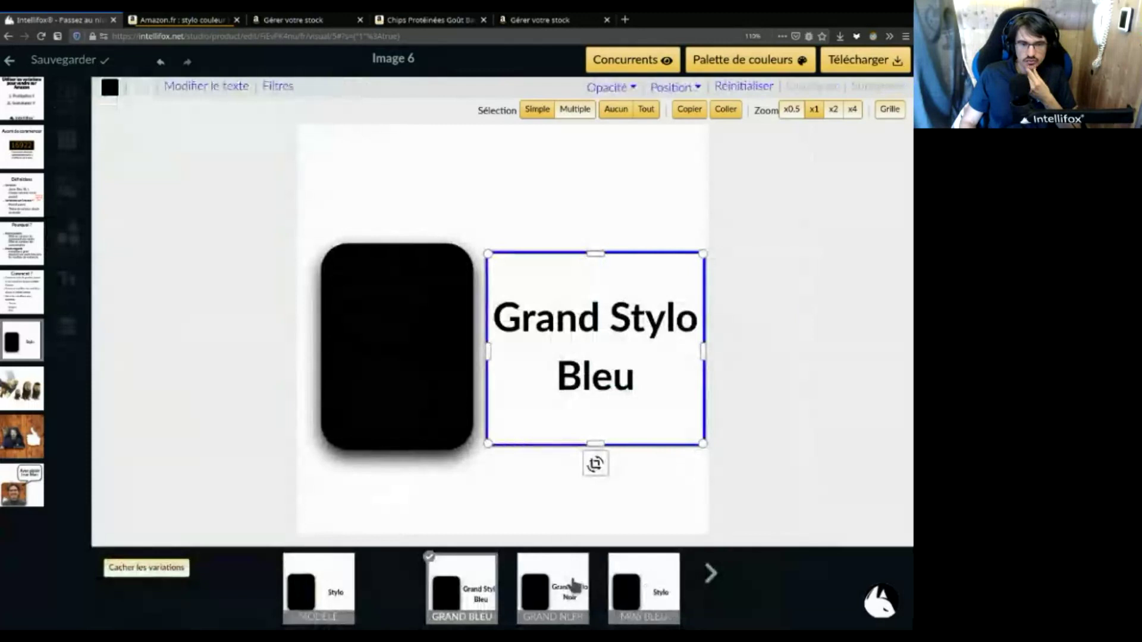
{"action": "left_click", "coordinate": [363, 347]}
{"action": "left_click", "coordinate": [110, 88]}
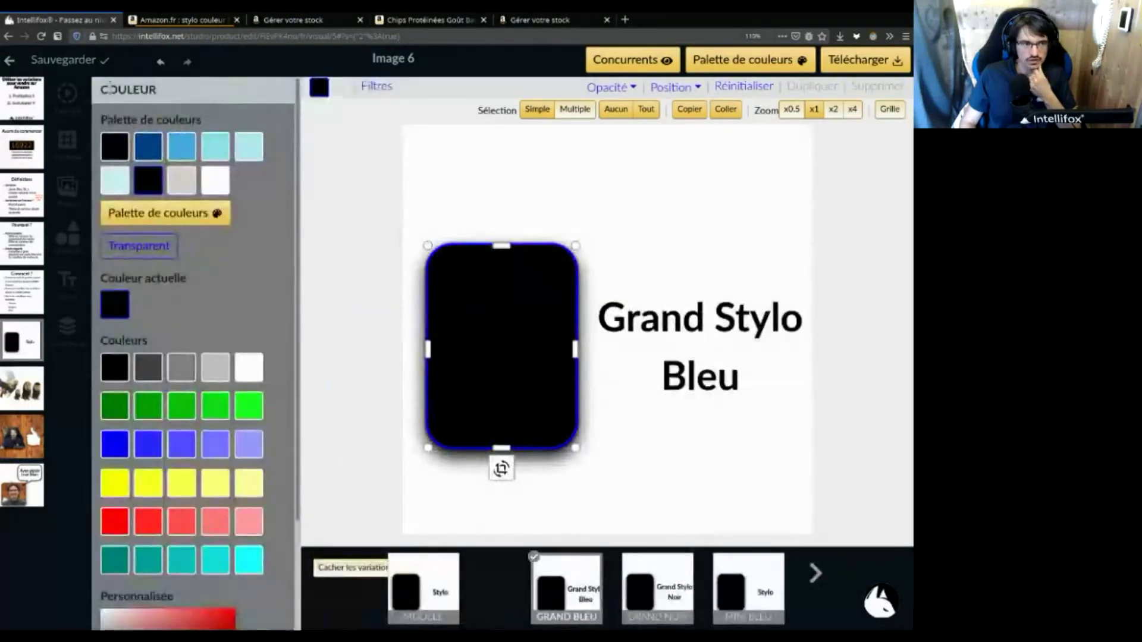
{"action": "left_click", "coordinate": [146, 150]}
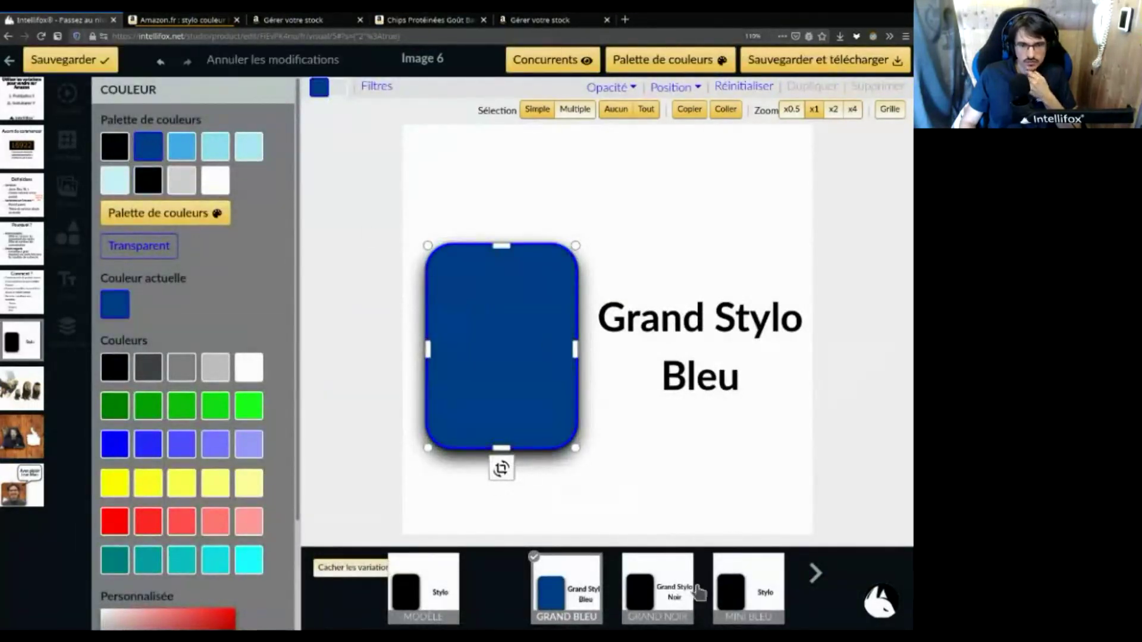
Recolour the rectangle of the Mini Bleu variation with the palette's dark blue and return to the model
{"action": "left_click", "coordinate": [749, 591]}
{"action": "left_click", "coordinate": [109, 88]}
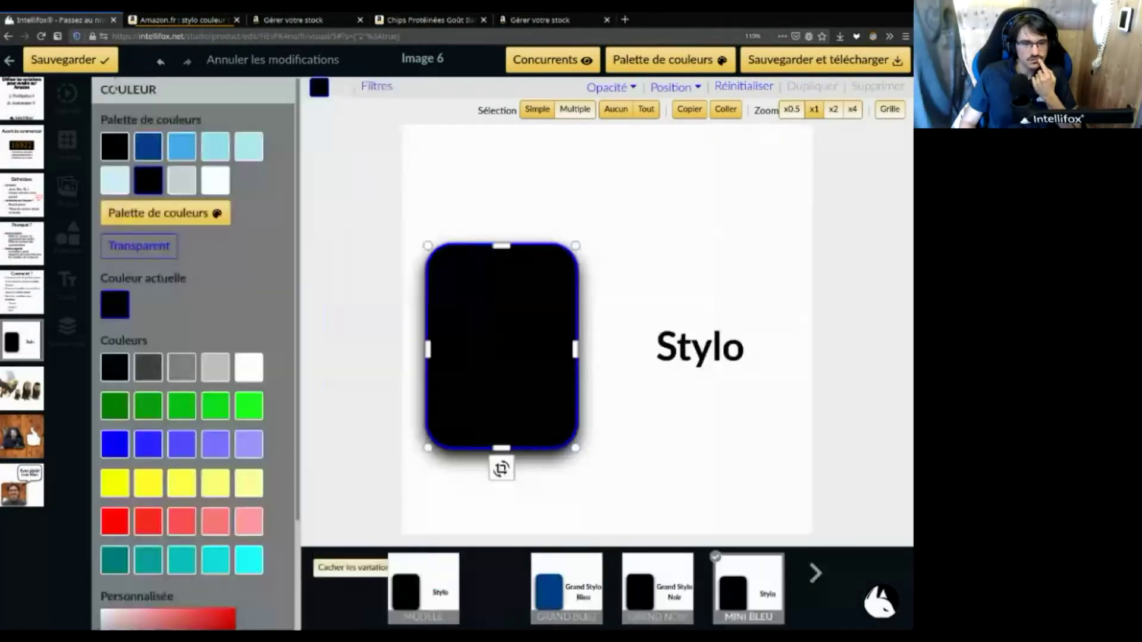
{"action": "left_click", "coordinate": [149, 148]}
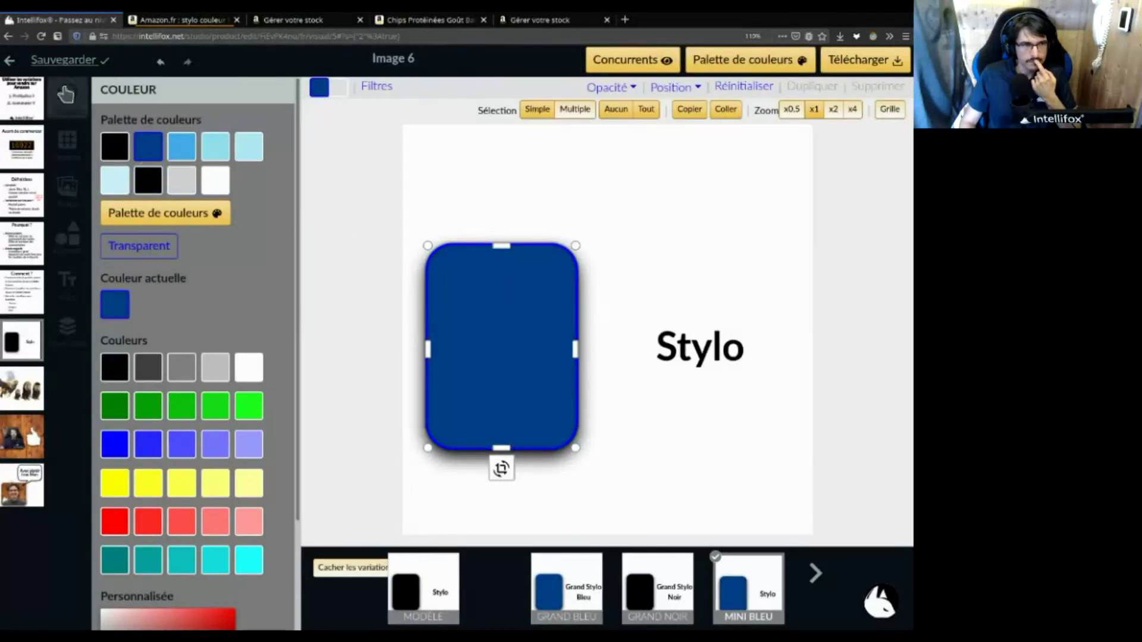
{"action": "left_click", "coordinate": [444, 577]}
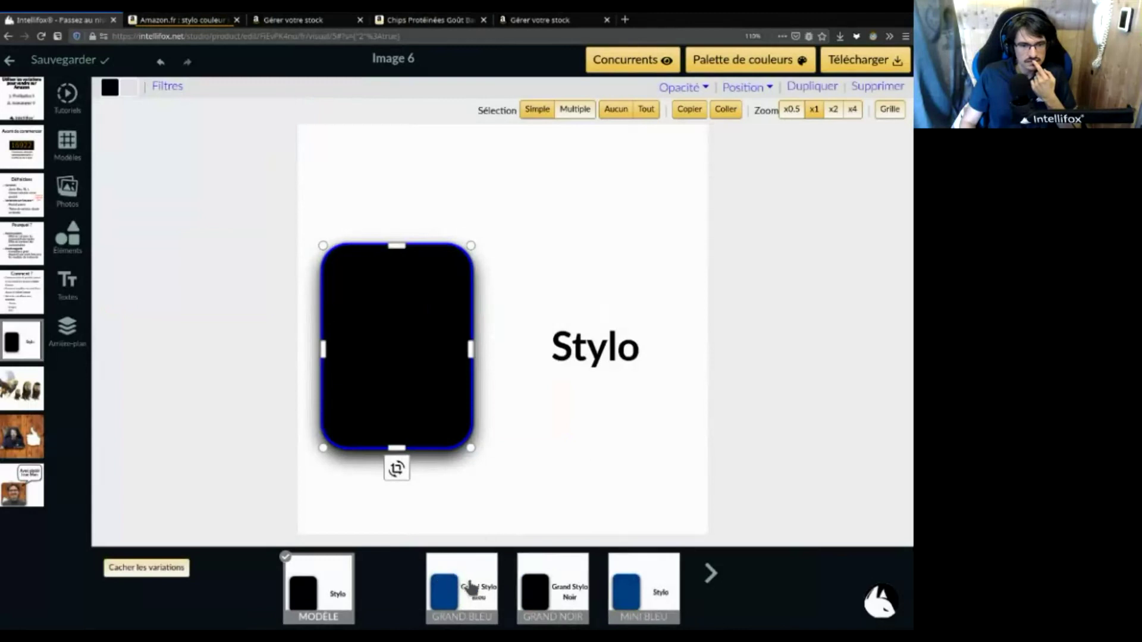
Return to the product page and check Image 6 for the Grand Noir, Mini Bleu, Mini Noir and Grand Bleu variations
{"action": "left_click", "coordinate": [10, 62]}
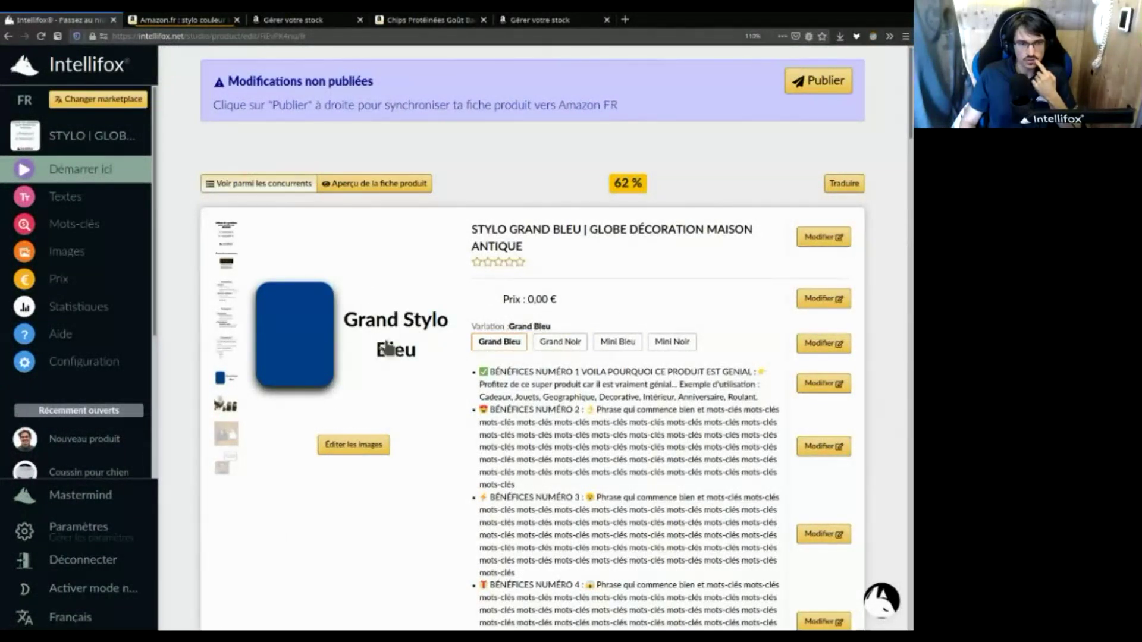
{"action": "left_click", "coordinate": [560, 343]}
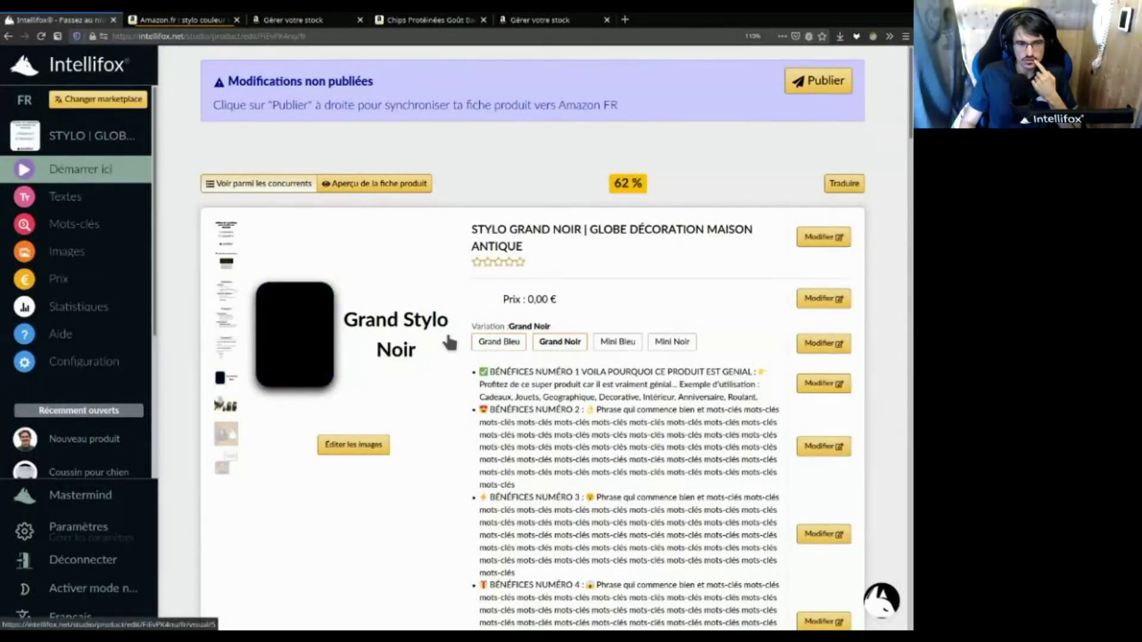
{"action": "left_click", "coordinate": [617, 342]}
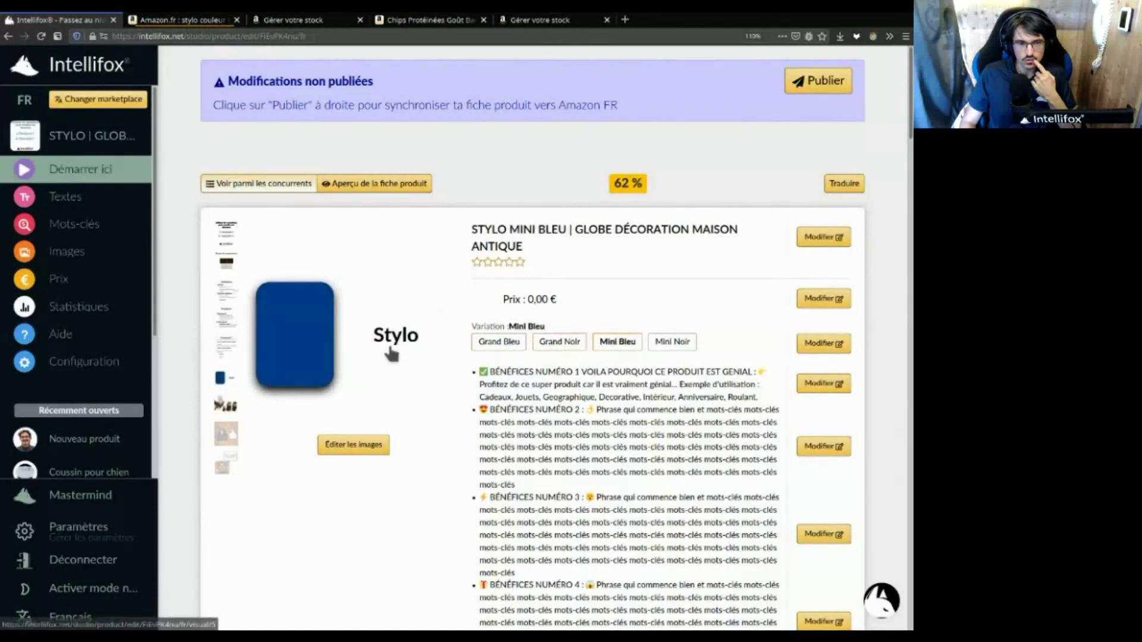
{"action": "left_click", "coordinate": [655, 345]}
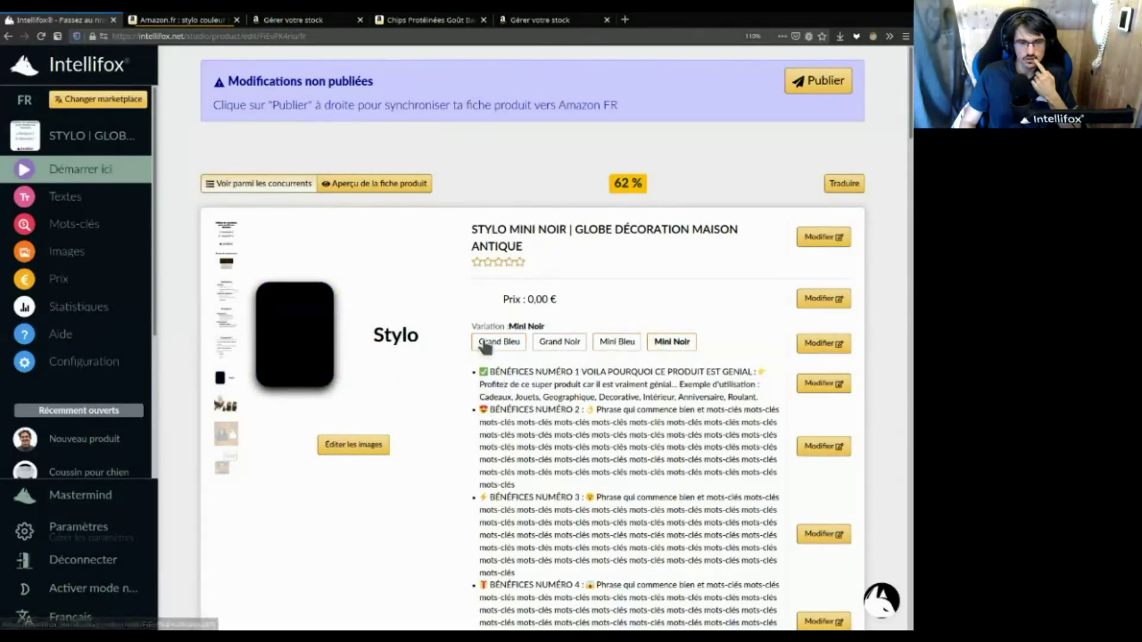
{"action": "left_click", "coordinate": [497, 345]}
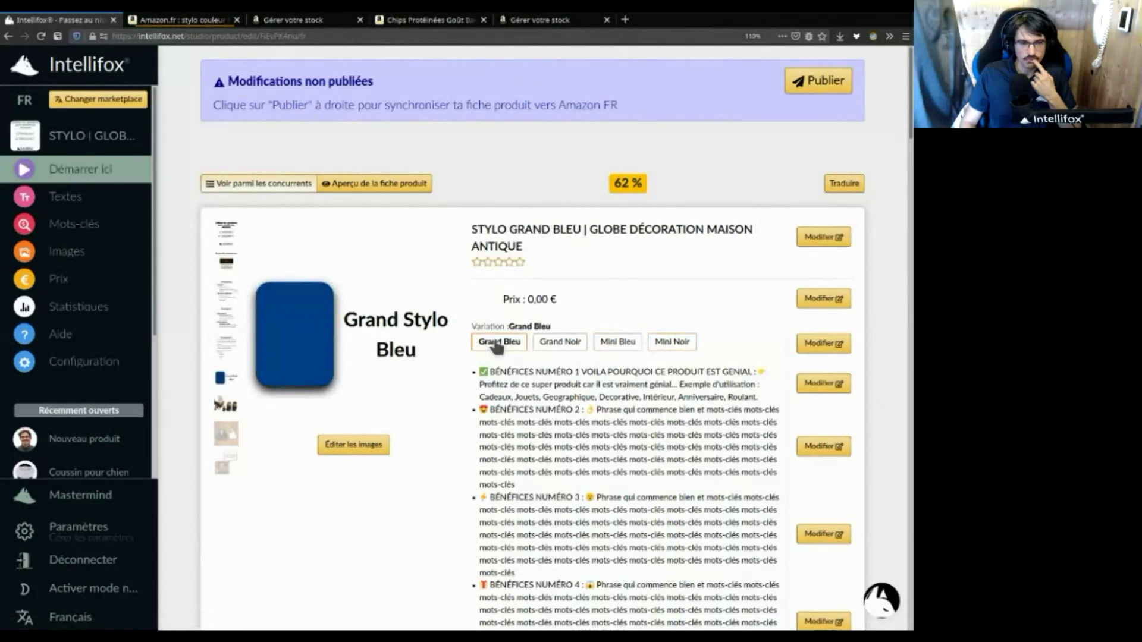
Reopen Image 6 and reshape the model's black rectangle into a thin, wide bar across the upper part of the canvas
{"action": "left_click", "coordinate": [393, 336]}
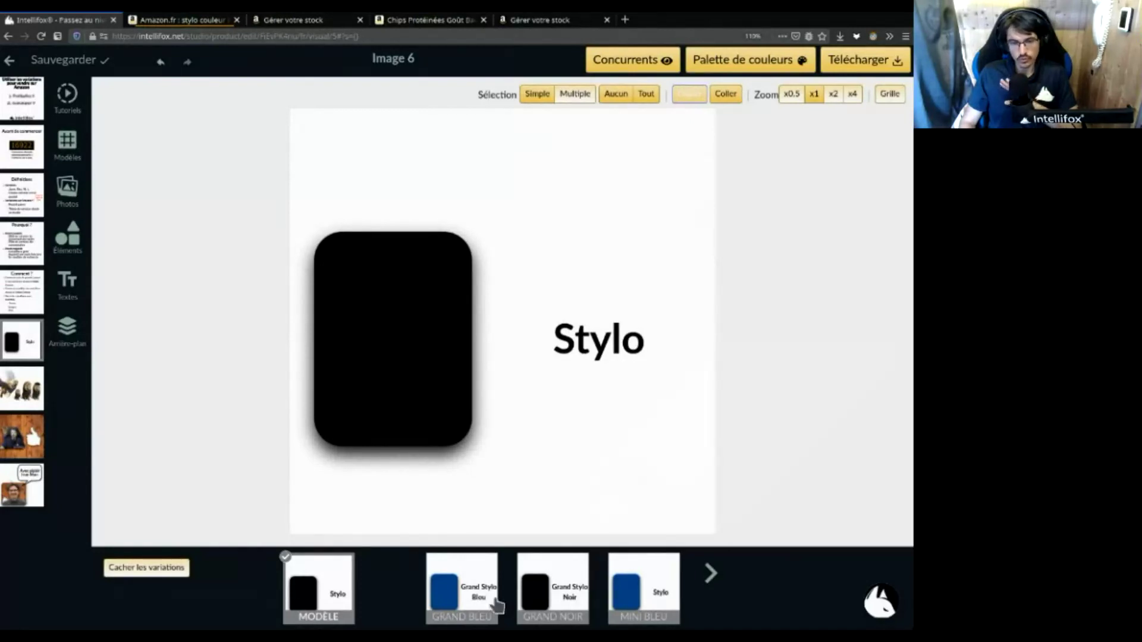
{"action": "left_click", "coordinate": [430, 346]}
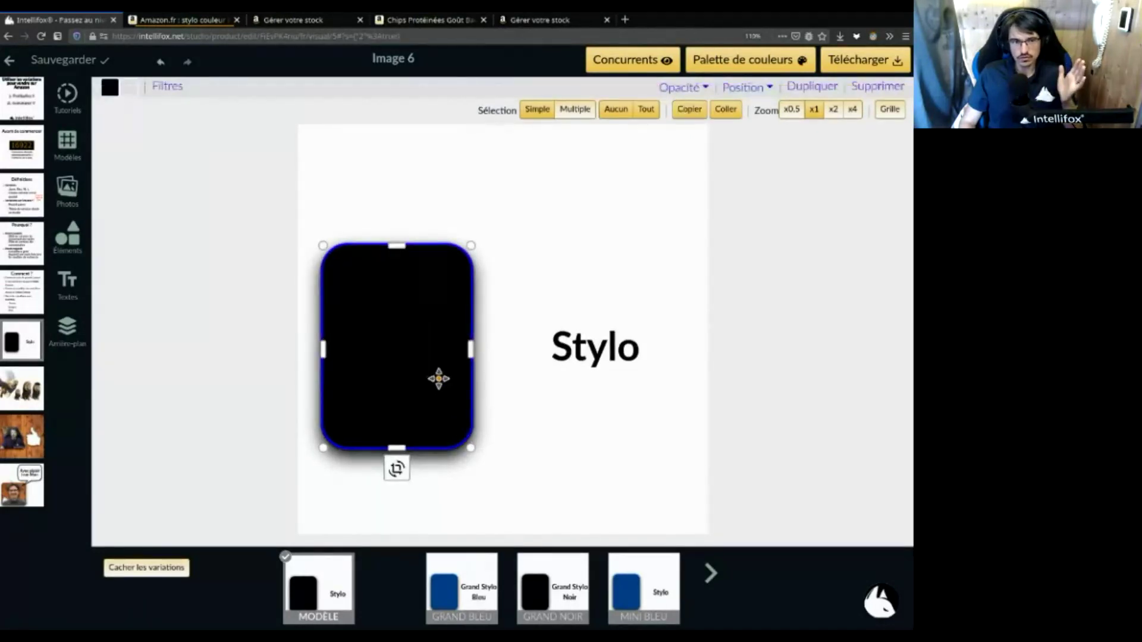
{"action": "left_click_drag", "start_coordinate": [438, 377], "coordinate": [455, 335]}
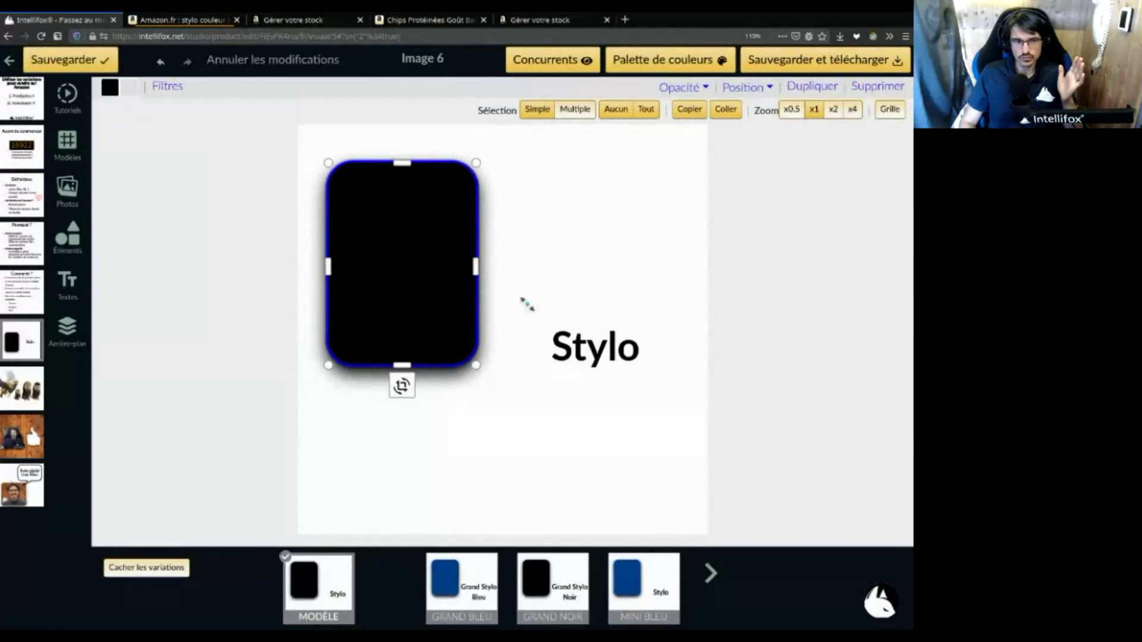
{"action": "left_click_drag", "start_coordinate": [527, 303], "coordinate": [681, 202]}
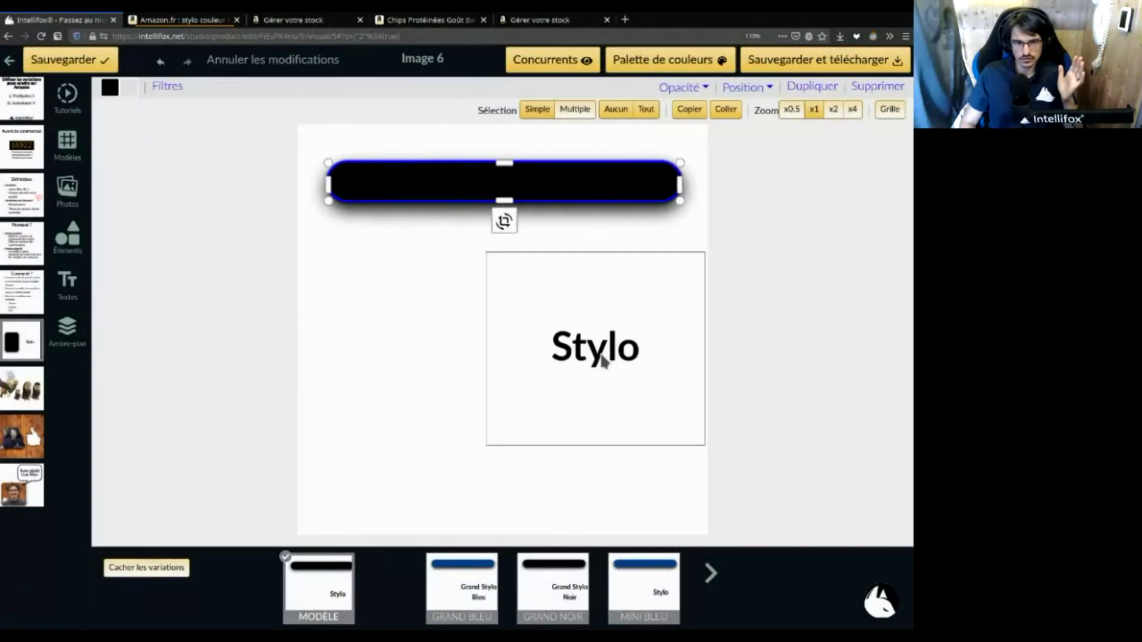
Place the "Stylo" text box just below the black bar, widen it to about the bar's width, and save the image
{"action": "left_click_drag", "start_coordinate": [602, 360], "coordinate": [440, 321]}
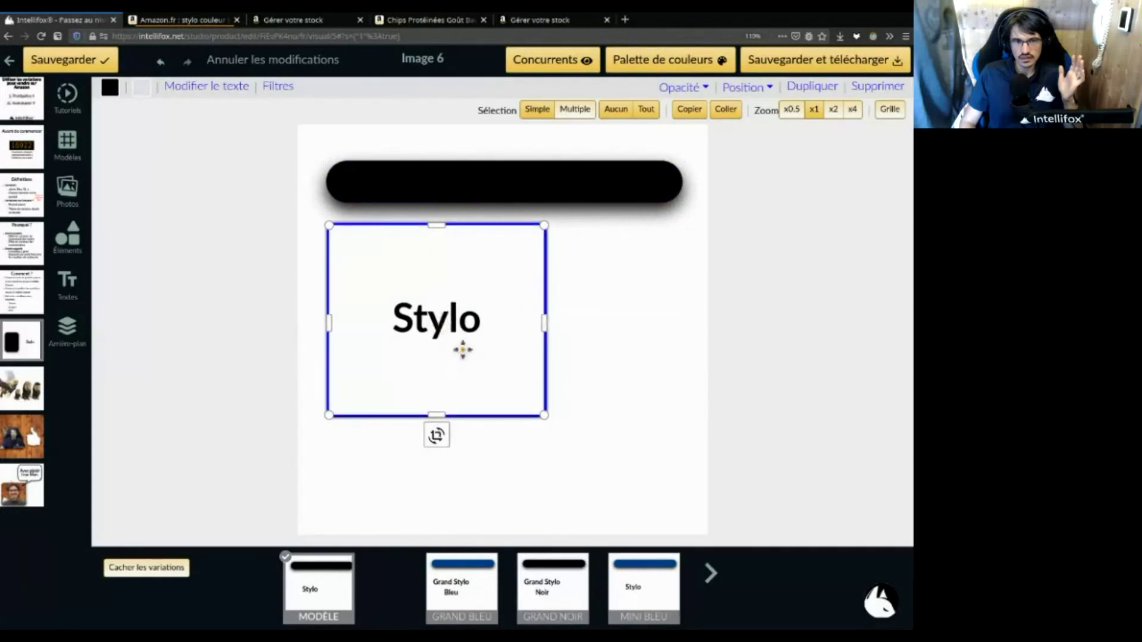
{"action": "left_click_drag", "start_coordinate": [544, 415], "coordinate": [707, 344]}
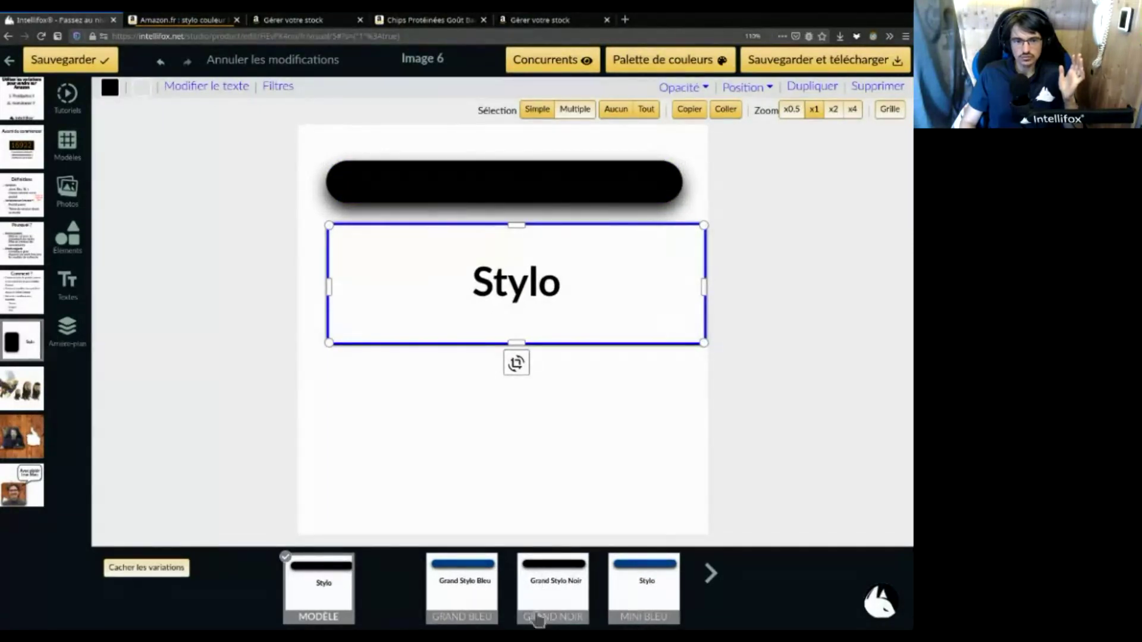
{"action": "mouse_move", "coordinate": [553, 286]}
{"action": "left_mouse_down"}
{"action": "mouse_move", "coordinate": [536, 285]}
{"action": "mouse_move", "coordinate": [548, 273]}
{"action": "left_mouse_up"}
{"action": "left_click", "coordinate": [66, 60]}
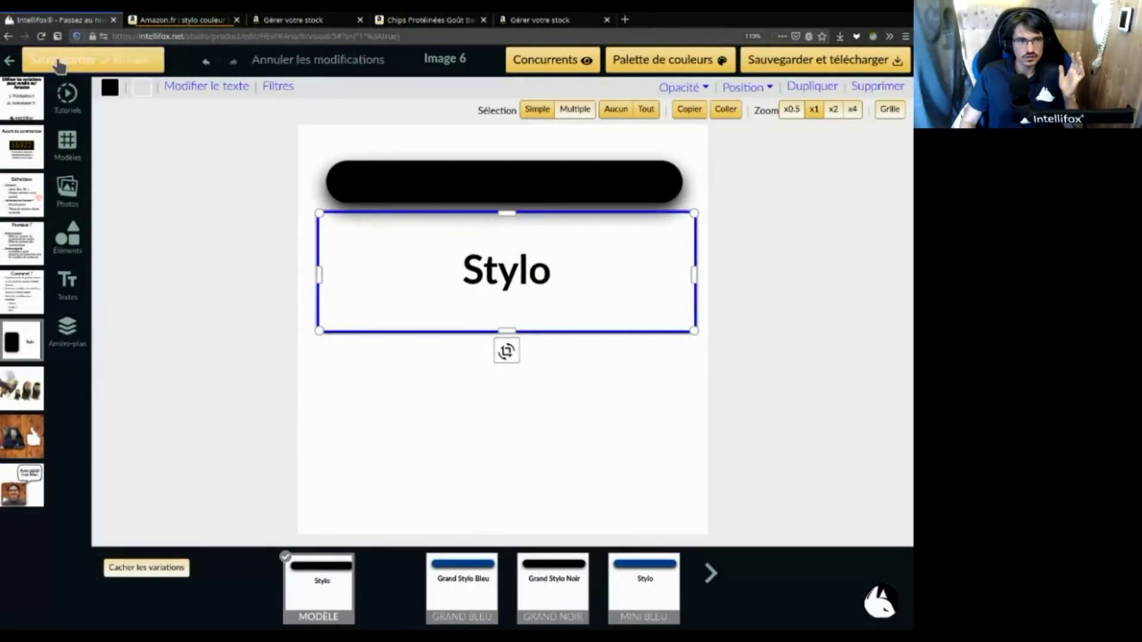
Return to the product page and compare the rearranged Image 6 across all four variations
{"action": "left_click", "coordinate": [9, 59]}
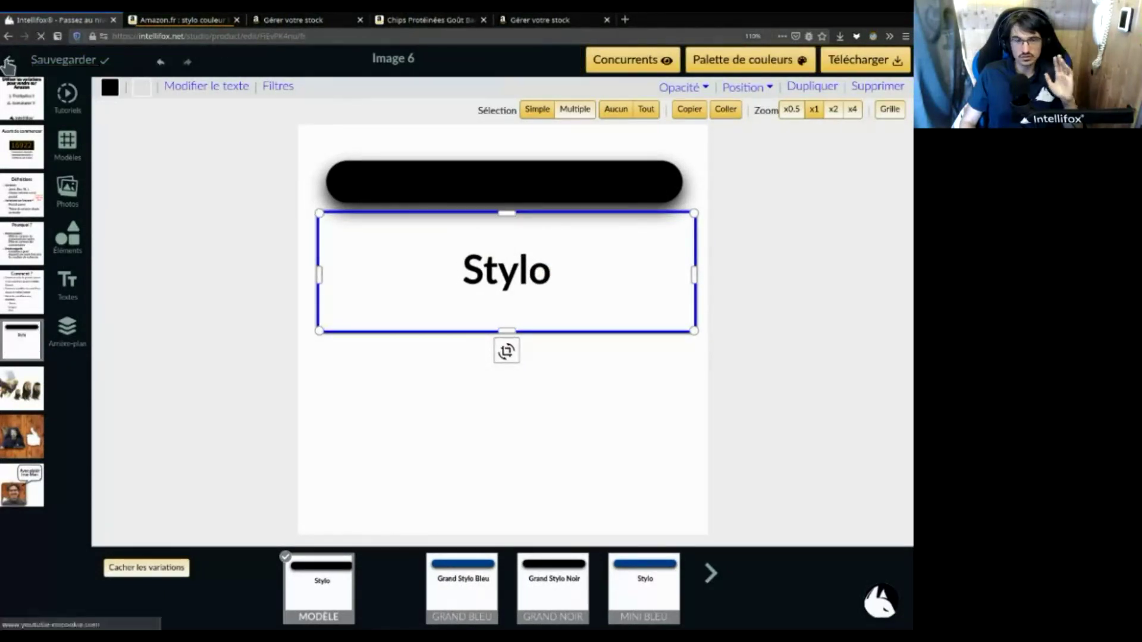
{"action": "left_click", "coordinate": [235, 369]}
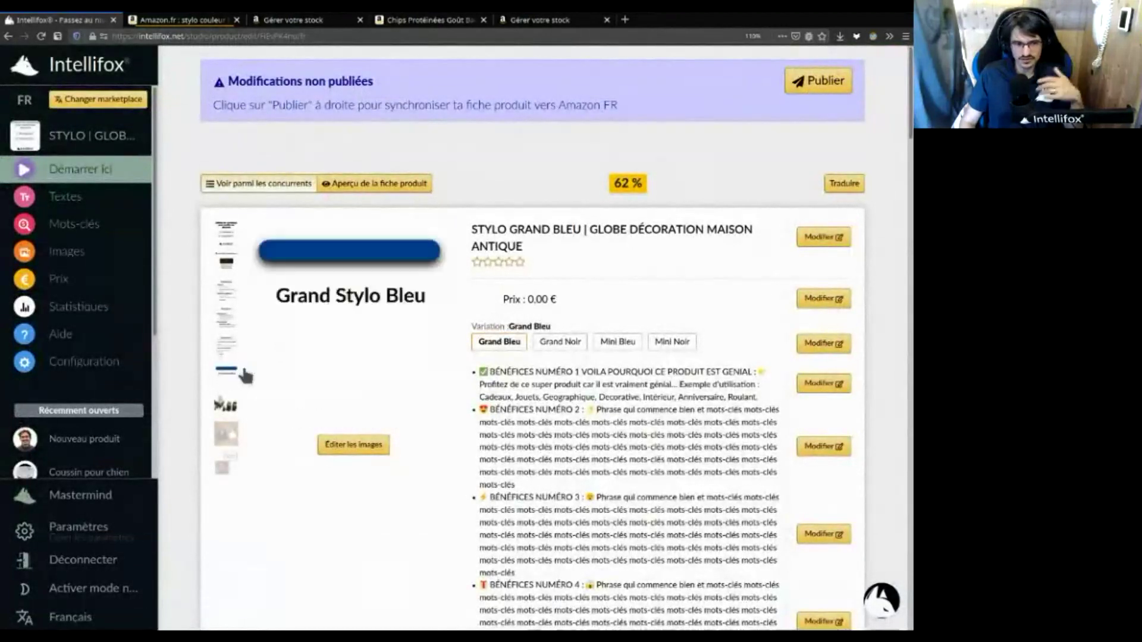
{"action": "left_click", "coordinate": [562, 342]}
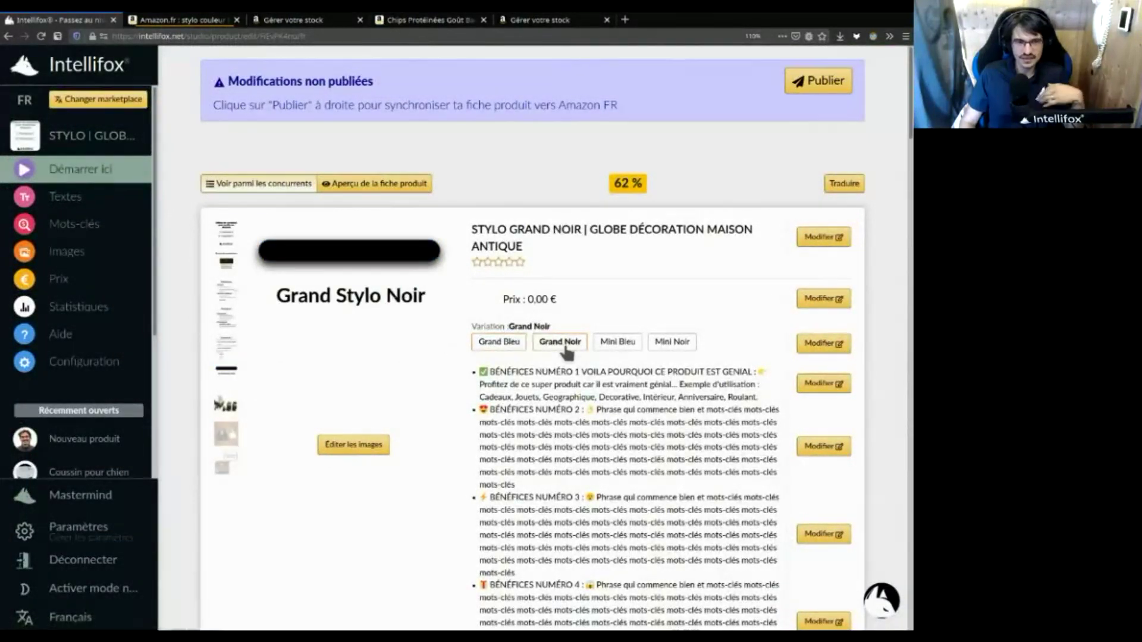
{"action": "left_click", "coordinate": [615, 351]}
{"action": "left_click", "coordinate": [671, 348]}
{"action": "left_click", "coordinate": [500, 345]}
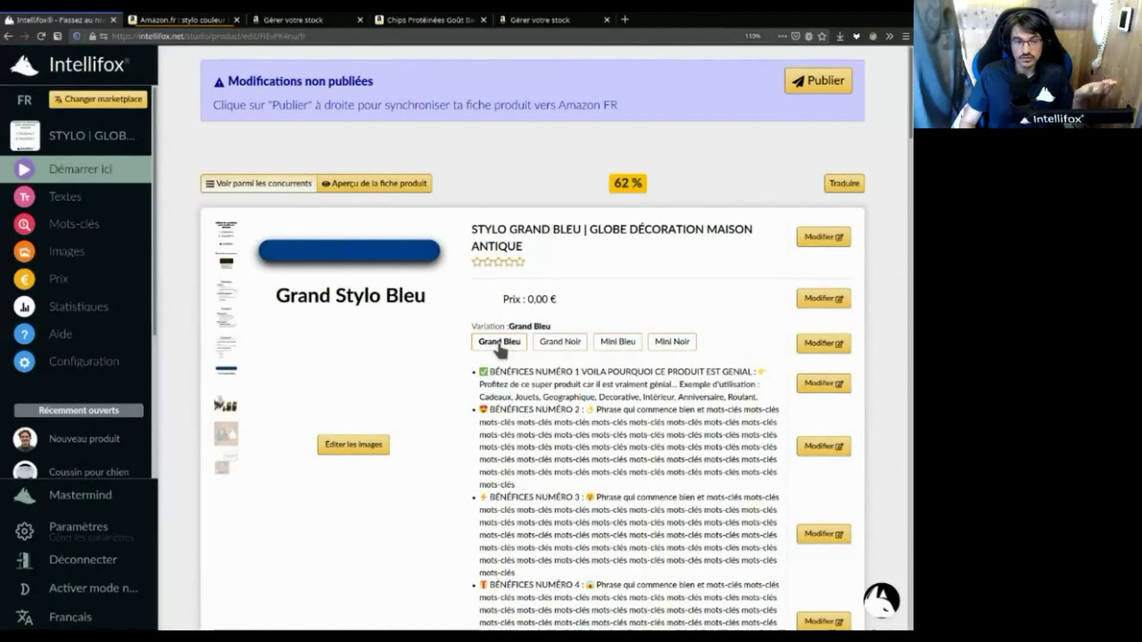
Reopen Image 6, reduce the height of the model's "Stylo" text box from its lower edge, and save the image
{"action": "left_click", "coordinate": [315, 281]}
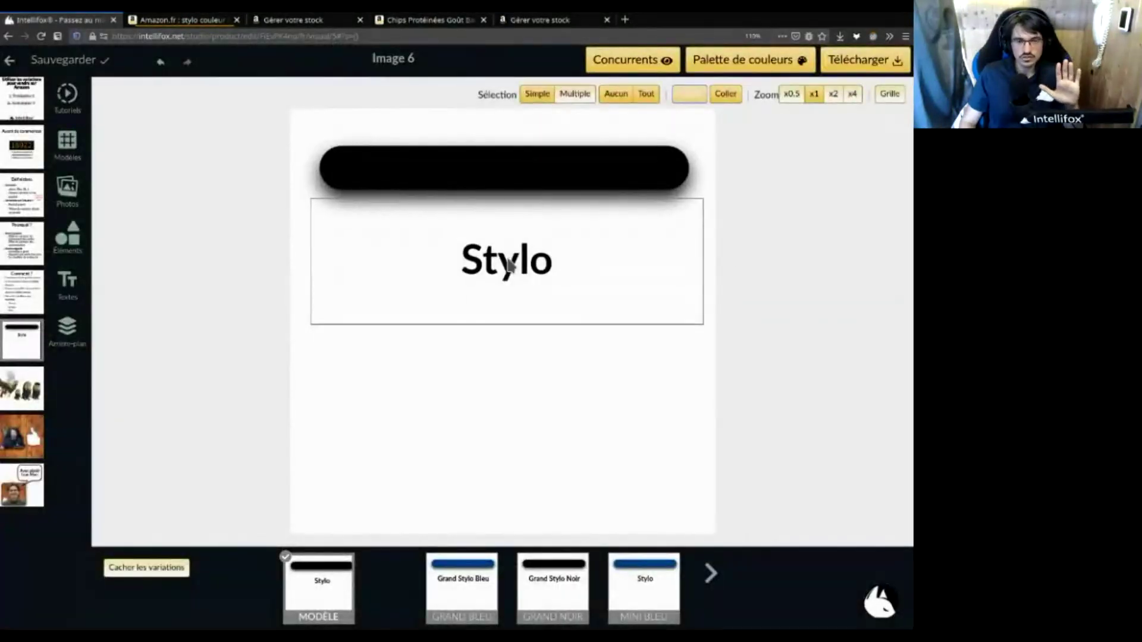
{"action": "left_click", "coordinate": [505, 267]}
{"action": "left_click_drag", "start_coordinate": [512, 329], "coordinate": [505, 299]}
{"action": "left_click", "coordinate": [150, 187]}
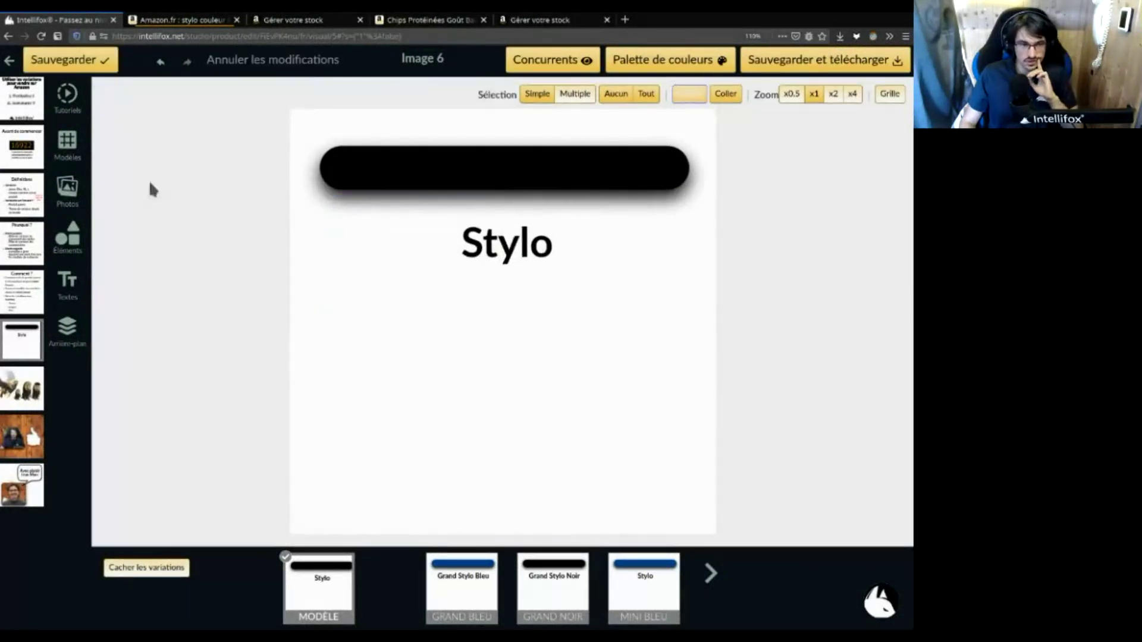
{"action": "left_click", "coordinate": [51, 62]}
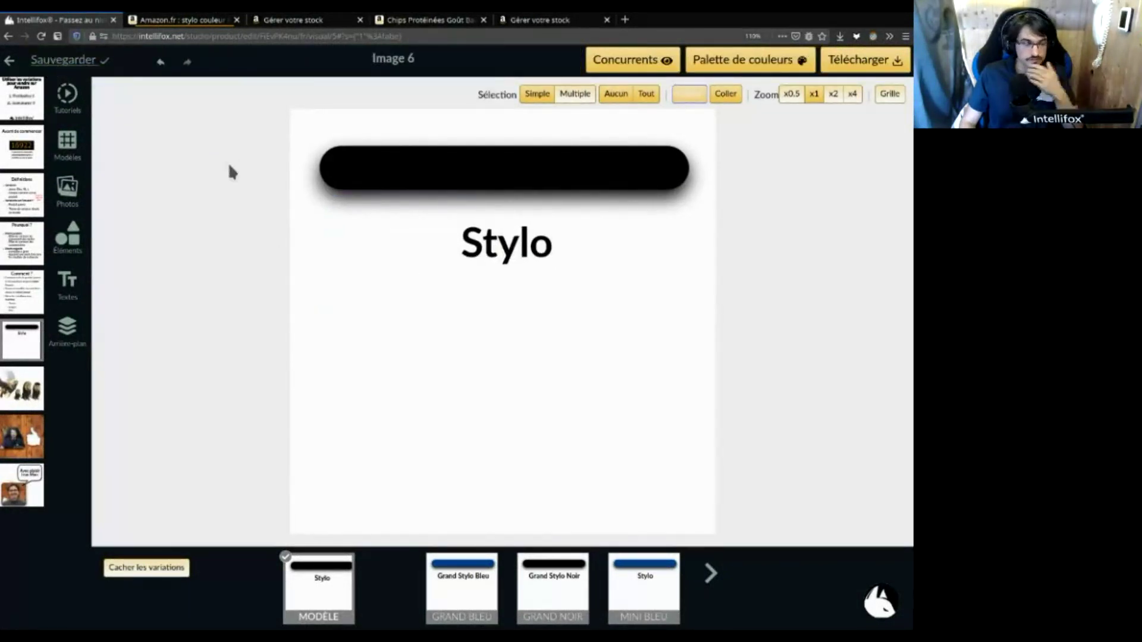
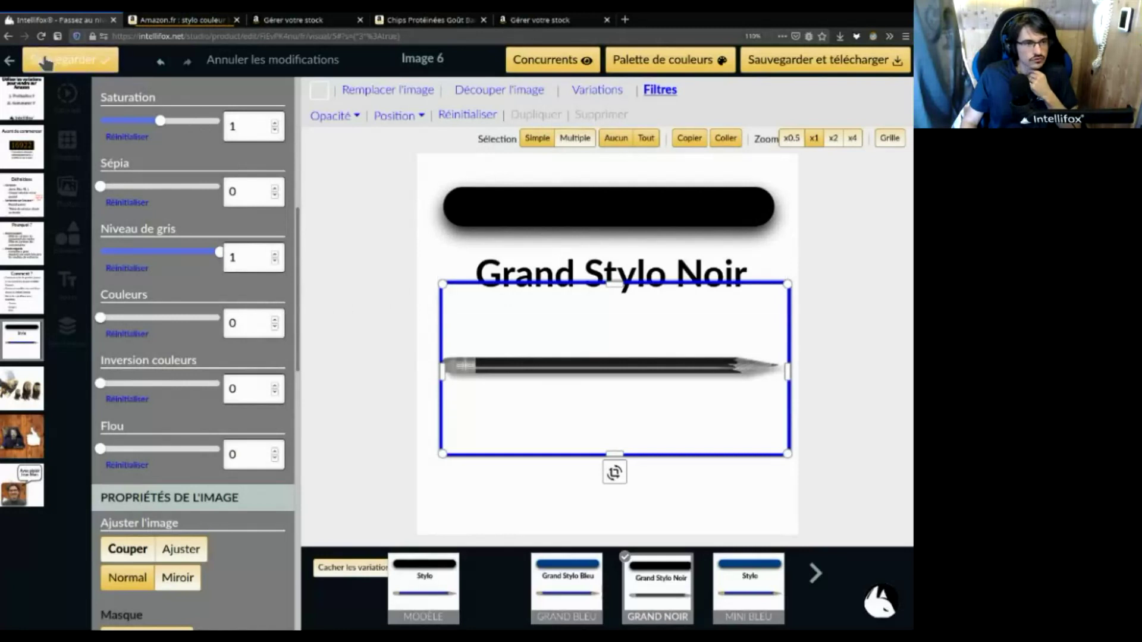
Set the pencil photo's grey level to 0,93 in the Mini Noir variation and save the image
{"action": "left_click", "coordinate": [816, 574]}
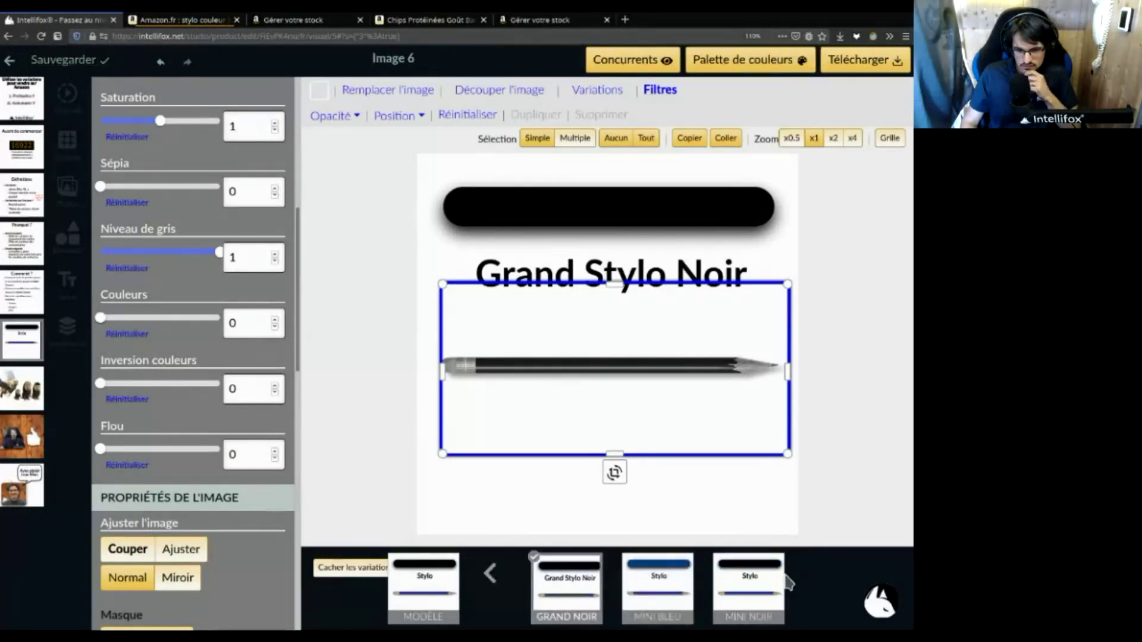
{"action": "left_click", "coordinate": [744, 592]}
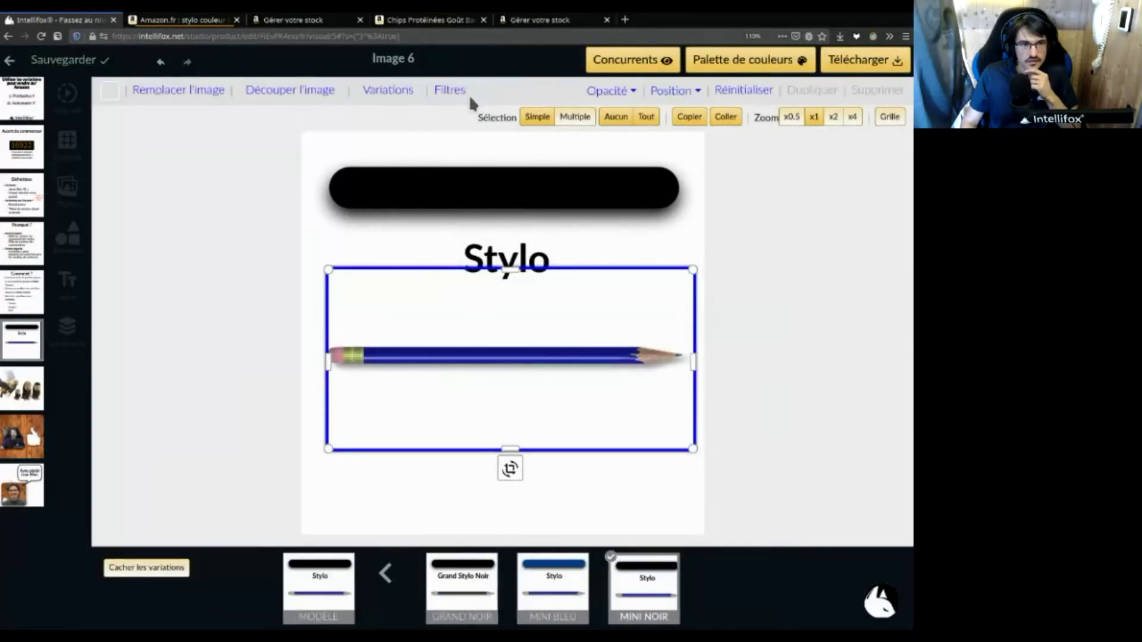
{"action": "left_click", "coordinate": [451, 91]}
{"action": "scroll", "coordinate": [188, 462], "scroll_direction": "down", "scroll_amount": 3}
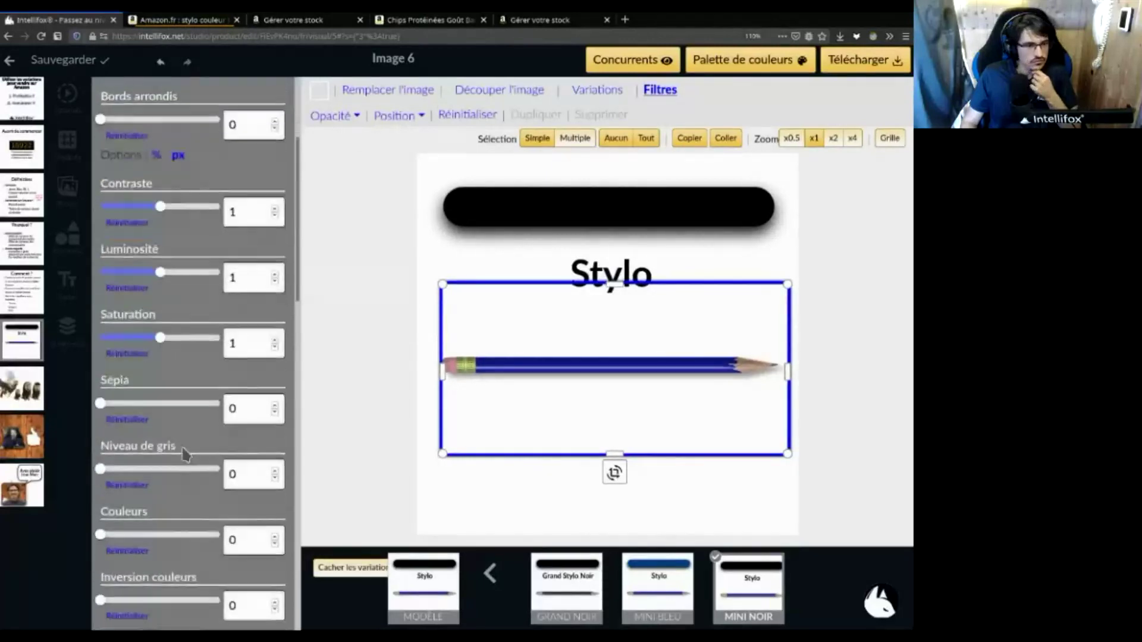
{"action": "scroll", "coordinate": [174, 430], "scroll_direction": "down", "scroll_amount": 3}
{"action": "scroll", "coordinate": [186, 428], "scroll_direction": "up", "scroll_amount": 2}
{"action": "scroll", "coordinate": [154, 381], "scroll_direction": "down", "scroll_amount": 1}
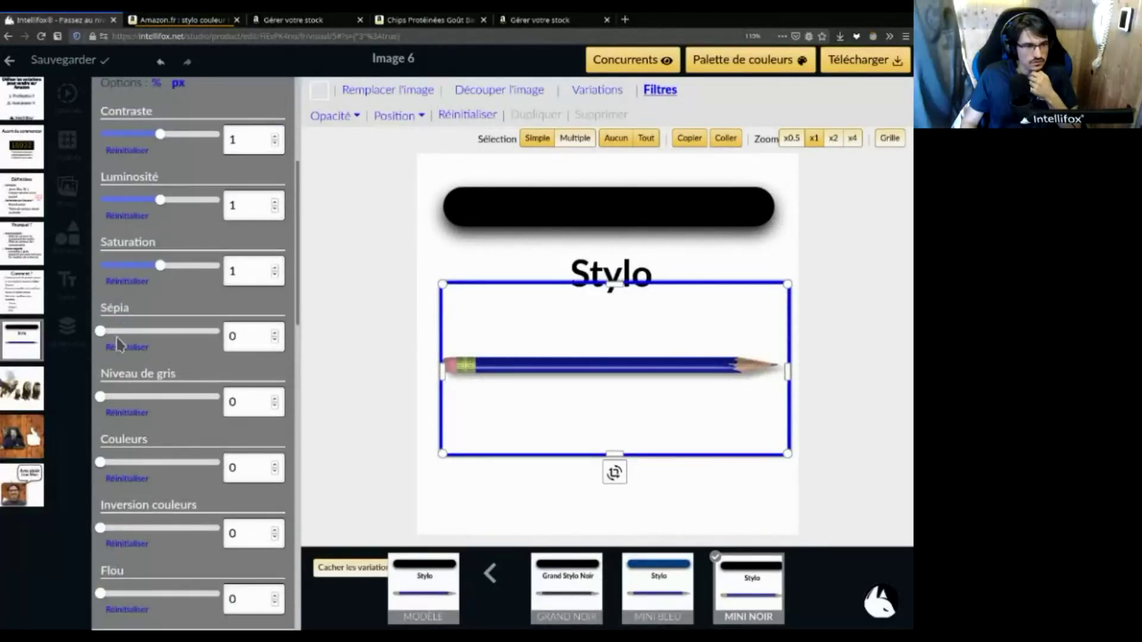
{"action": "left_click", "coordinate": [213, 397]}
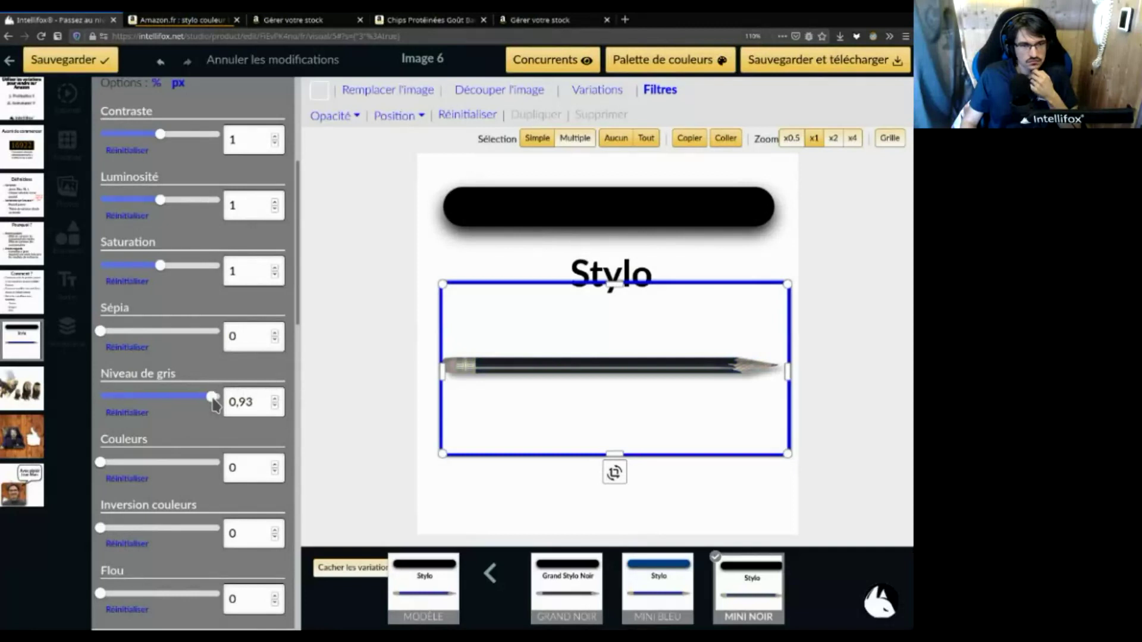
{"action": "left_click", "coordinate": [78, 63]}
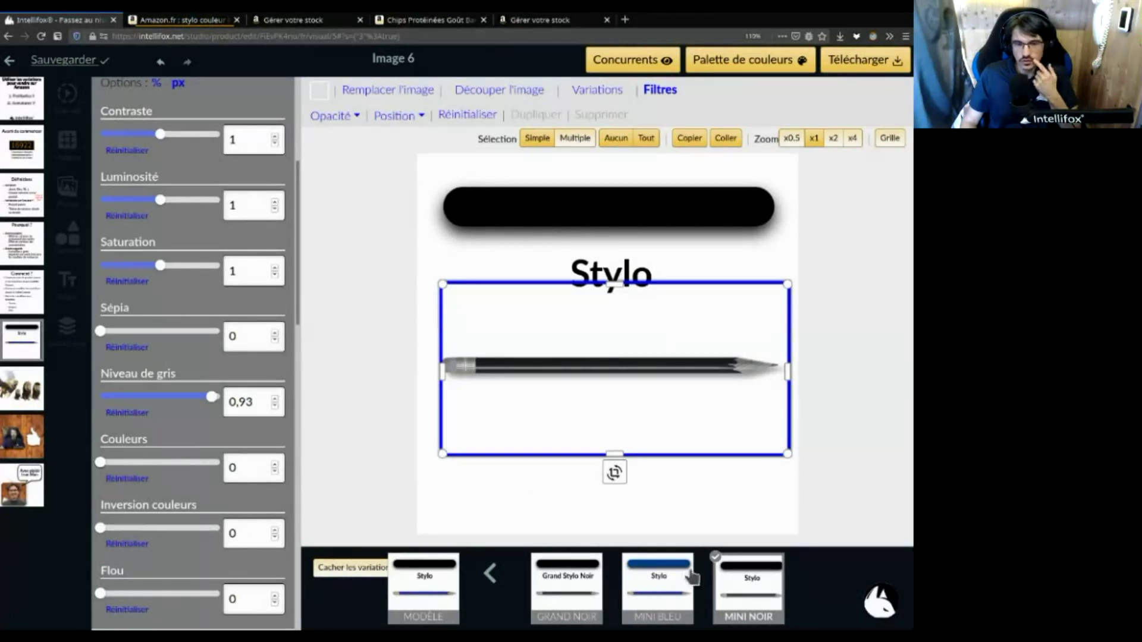
Return to the product page and check Image 6 with the pencil for the Grand Noir, Mini Bleu and Mini Noir variations
{"action": "left_click", "coordinate": [10, 62]}
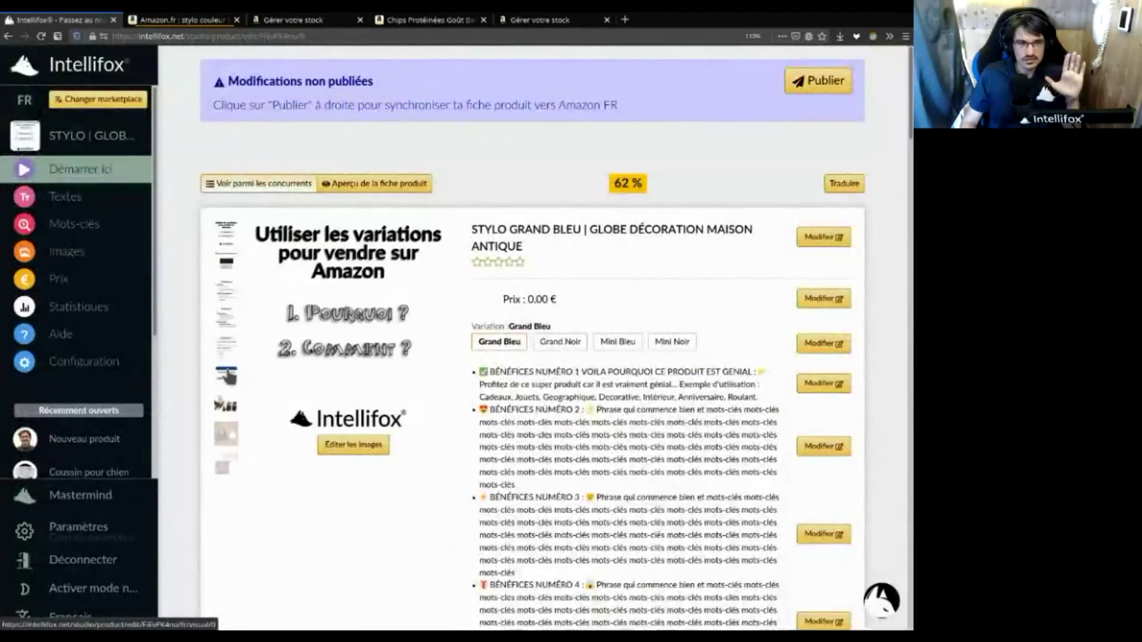
{"action": "left_click", "coordinate": [572, 344]}
{"action": "left_click", "coordinate": [617, 345]}
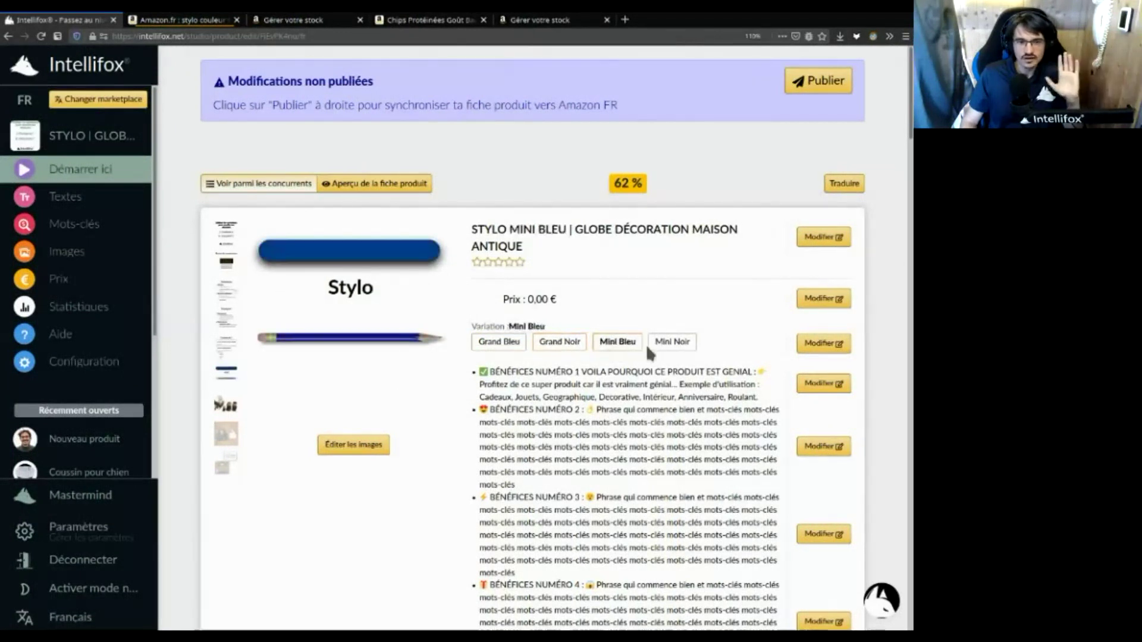
{"action": "left_click", "coordinate": [675, 345]}
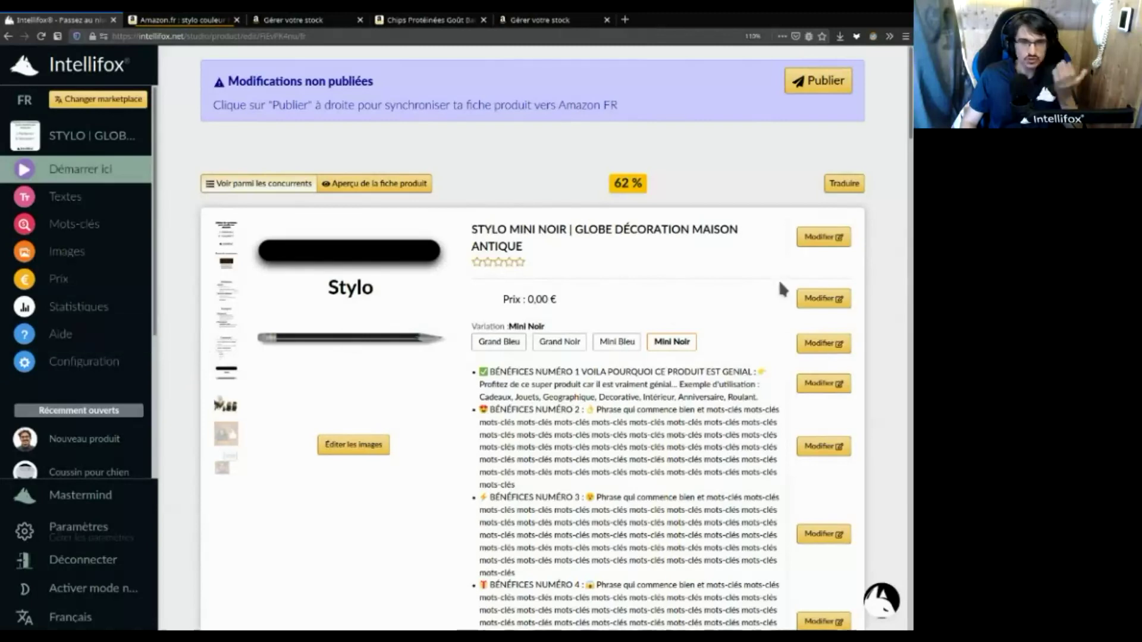
Start a new variation in the product configuration and give it the SKU STYLO_GRAND_ROUGE
{"action": "scroll", "coordinate": [523, 338], "scroll_direction": "down", "scroll_amount": 4}
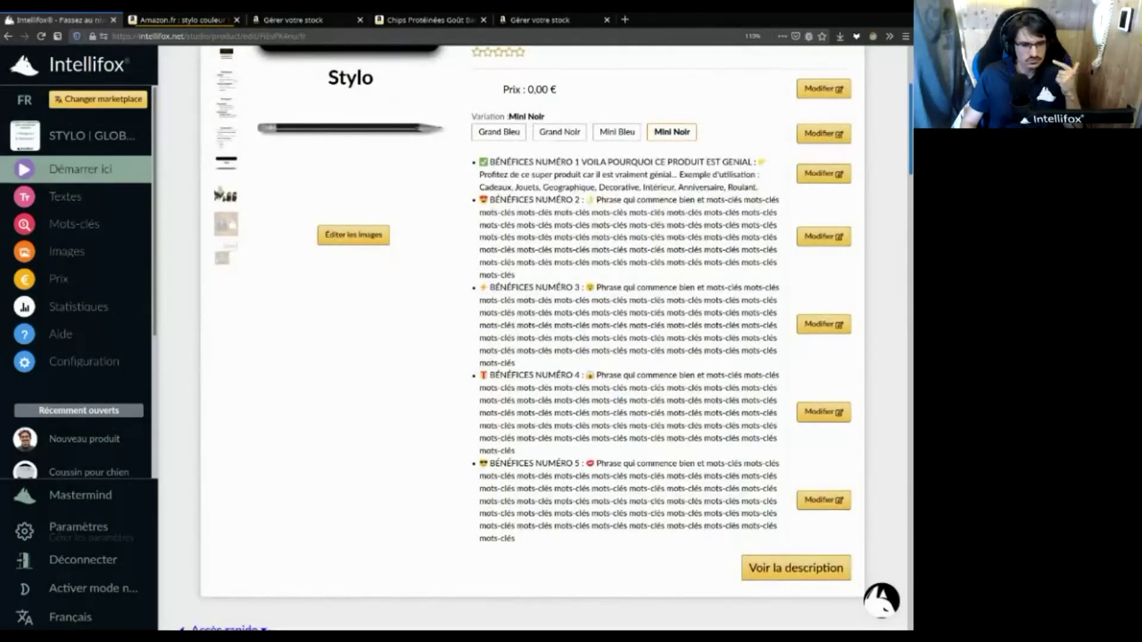
{"action": "scroll", "coordinate": [523, 337], "scroll_direction": "down", "scroll_amount": 7}
{"action": "scroll", "coordinate": [523, 337], "scroll_direction": "up", "scroll_amount": 10}
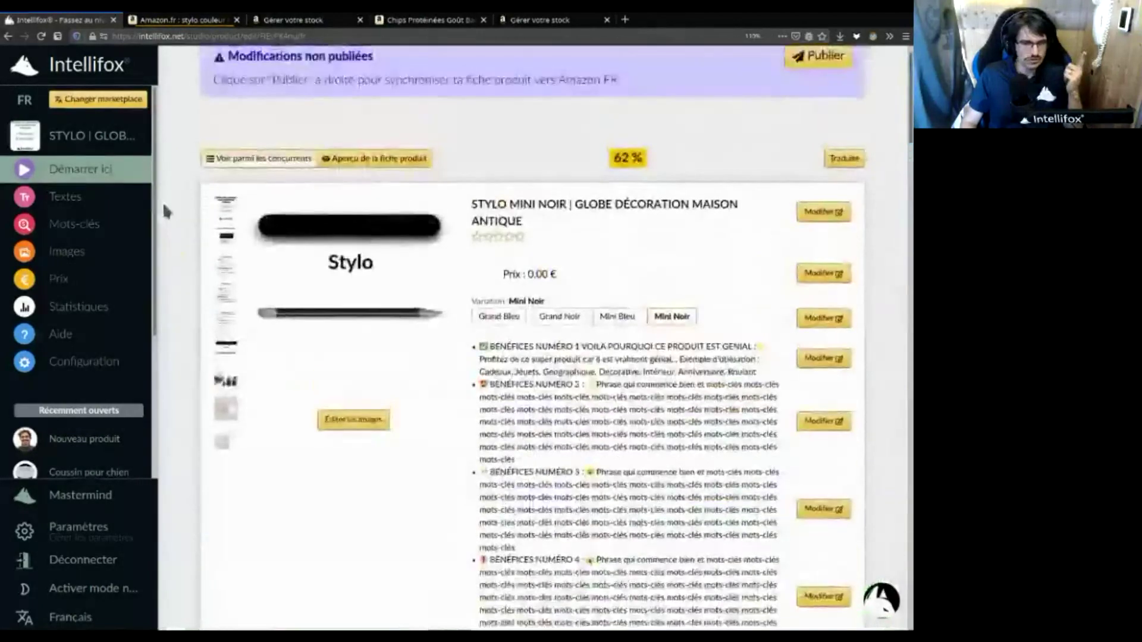
{"action": "left_click", "coordinate": [84, 363]}
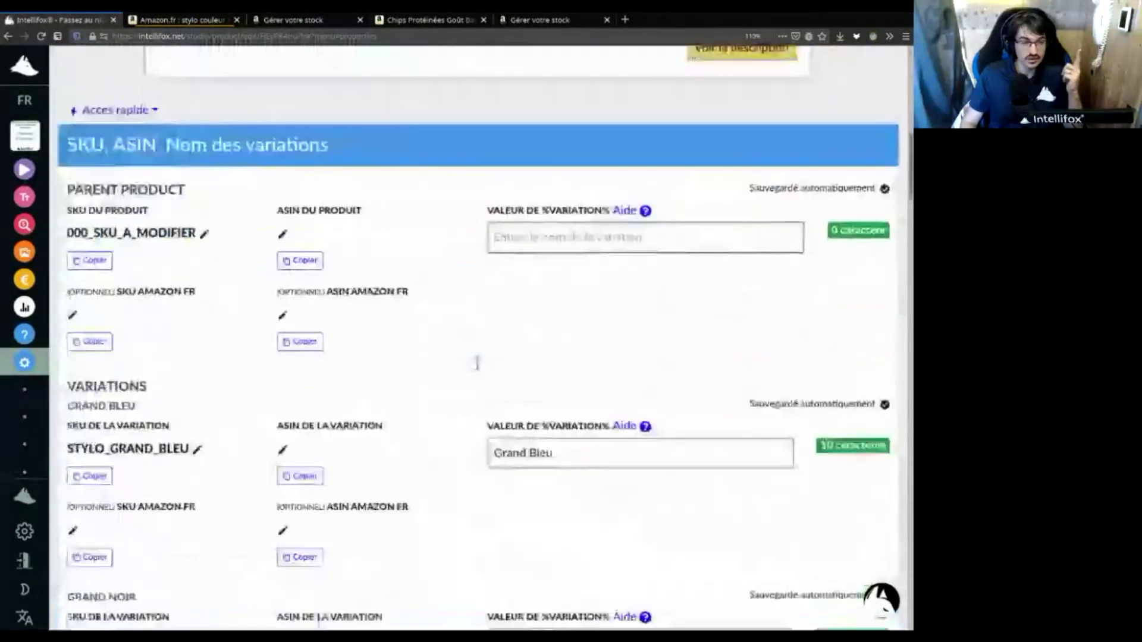
{"action": "scroll", "coordinate": [303, 375], "scroll_direction": "down", "scroll_amount": 12}
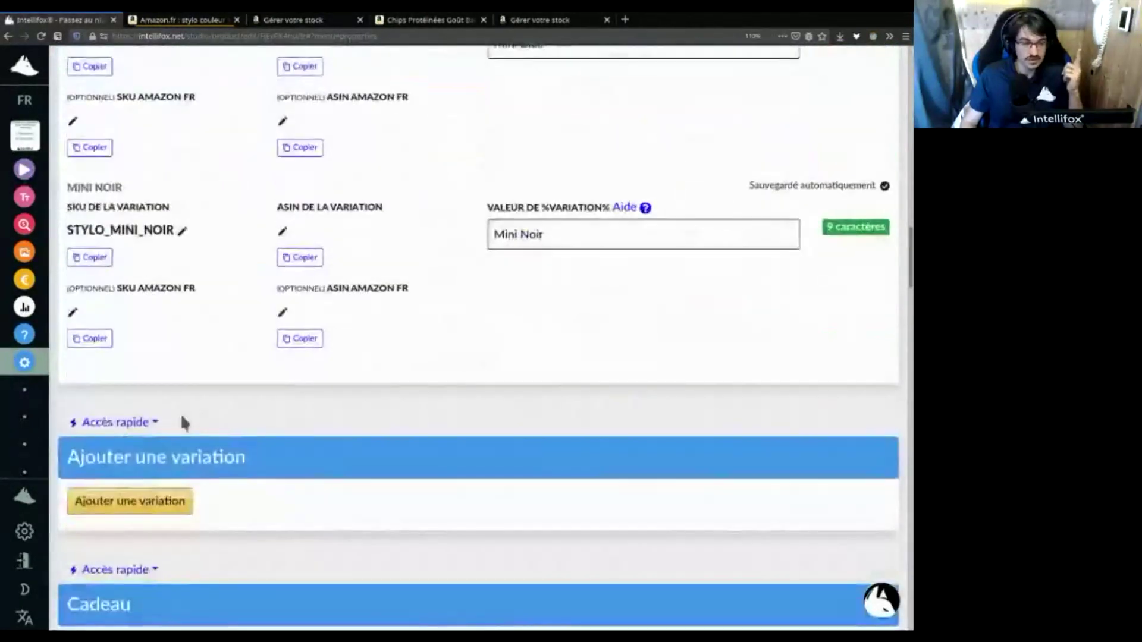
{"action": "left_click", "coordinate": [90, 499]}
{"action": "left_click", "coordinate": [256, 145]}
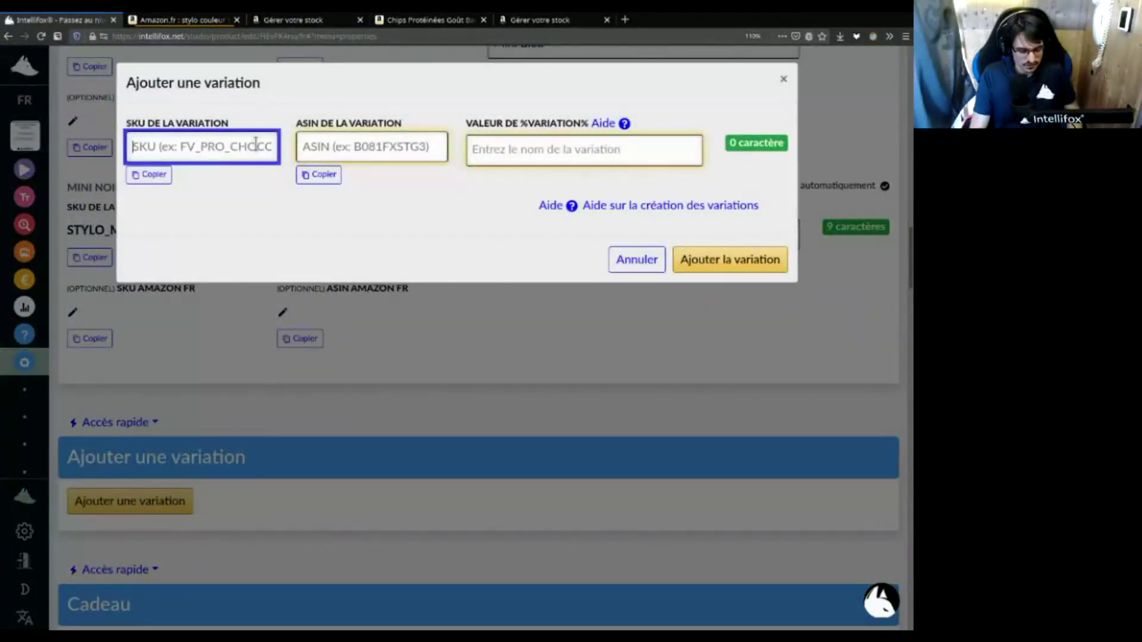
{"action": "type", "text": "STYLO_GRAN"}
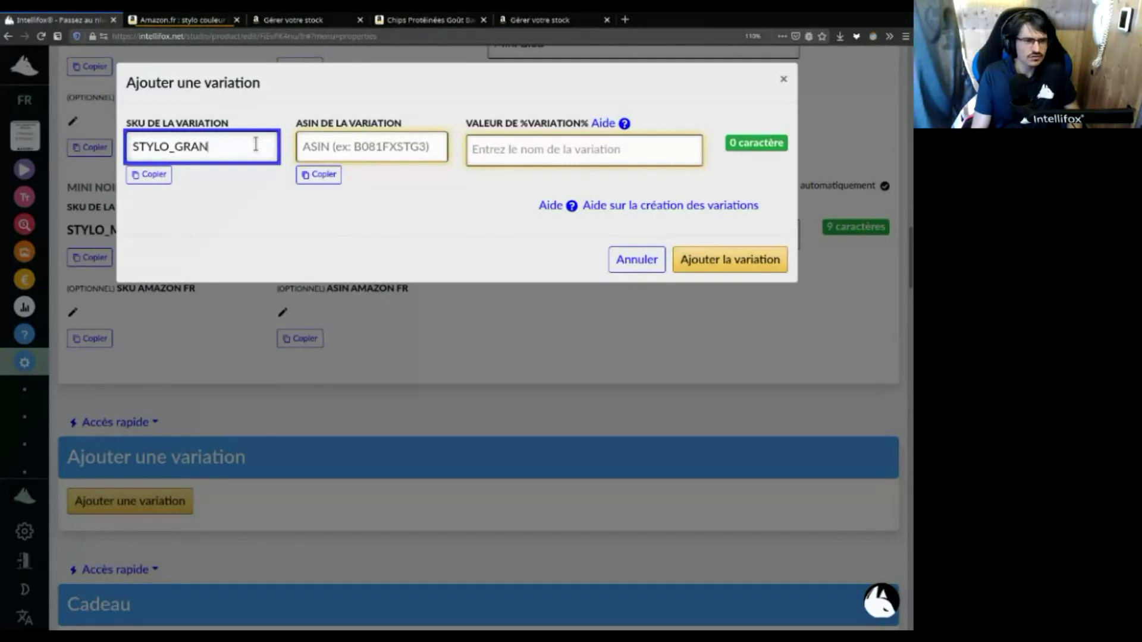
{"action": "type", "text": "D_ROUGE"}
Enter d as the new variation's ASIN and Grand Rouge as its variation value, and add the variation
{"action": "key", "text": "Tab"}
{"action": "key", "text": "Tab"}
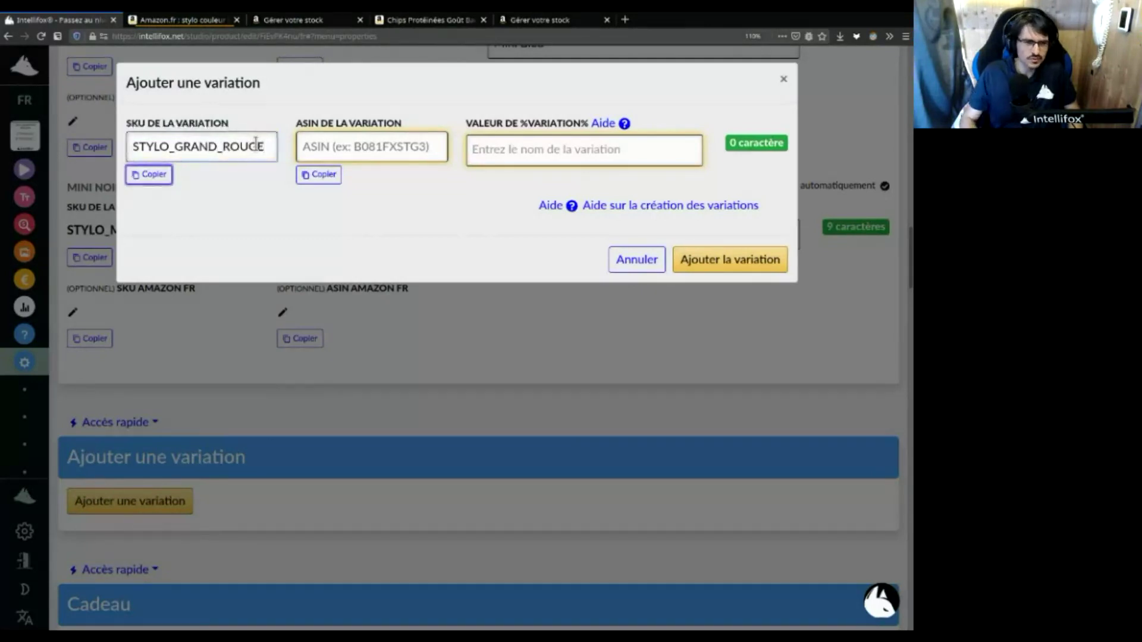
{"action": "type", "text": "d"}
{"action": "left_click", "coordinate": [497, 148]}
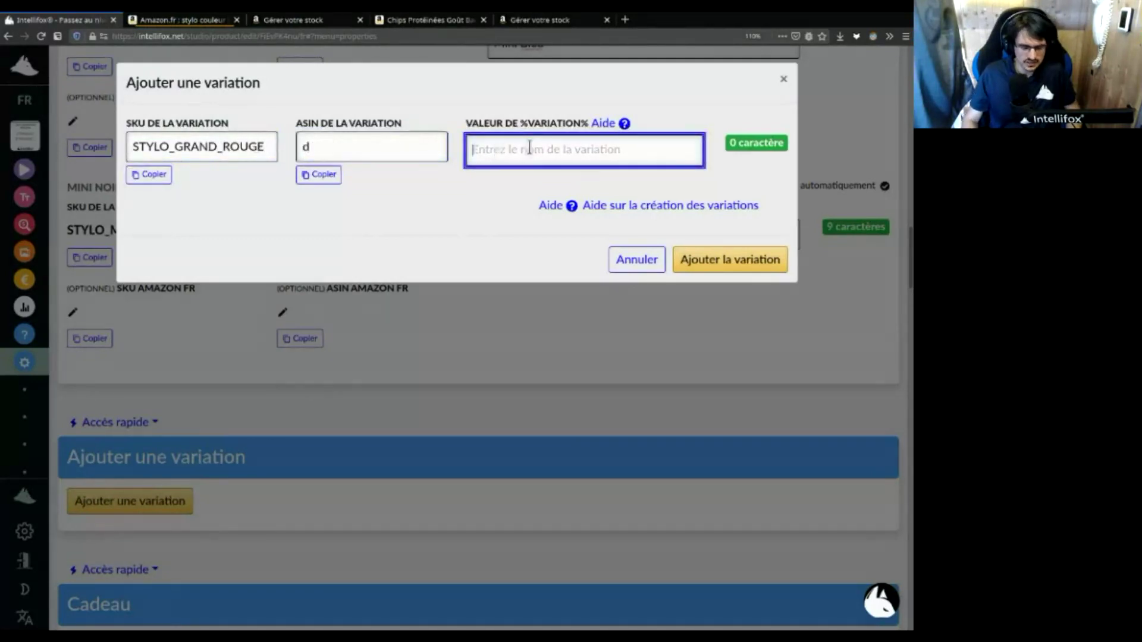
{"action": "type", "text": "Grand R"}
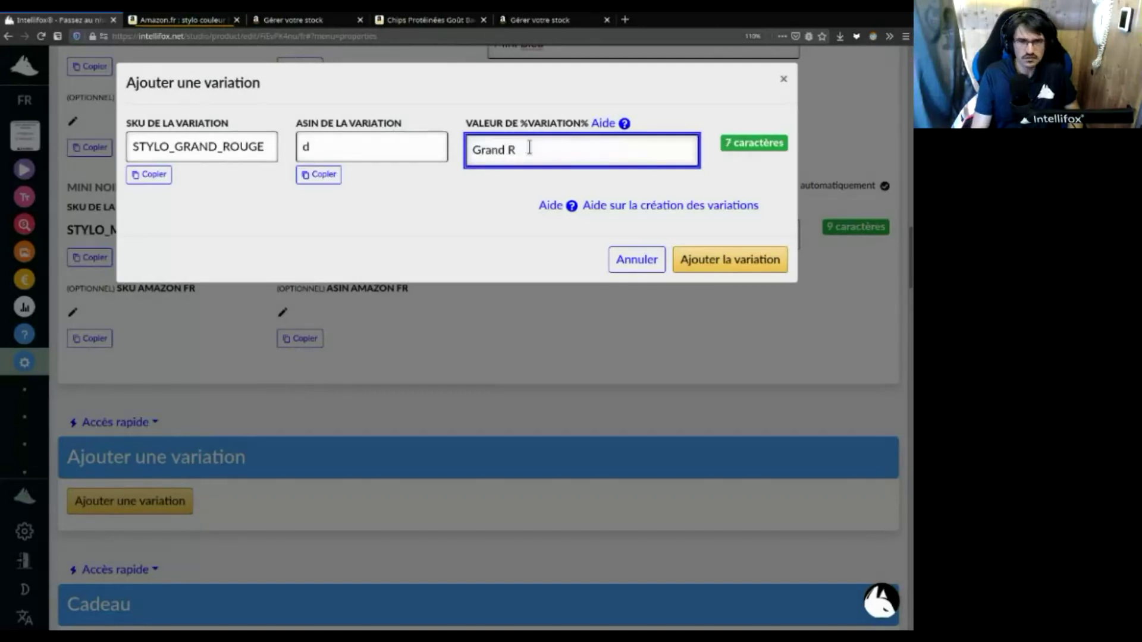
{"action": "type", "text": "ouge"}
{"action": "left_click", "coordinate": [757, 260]}
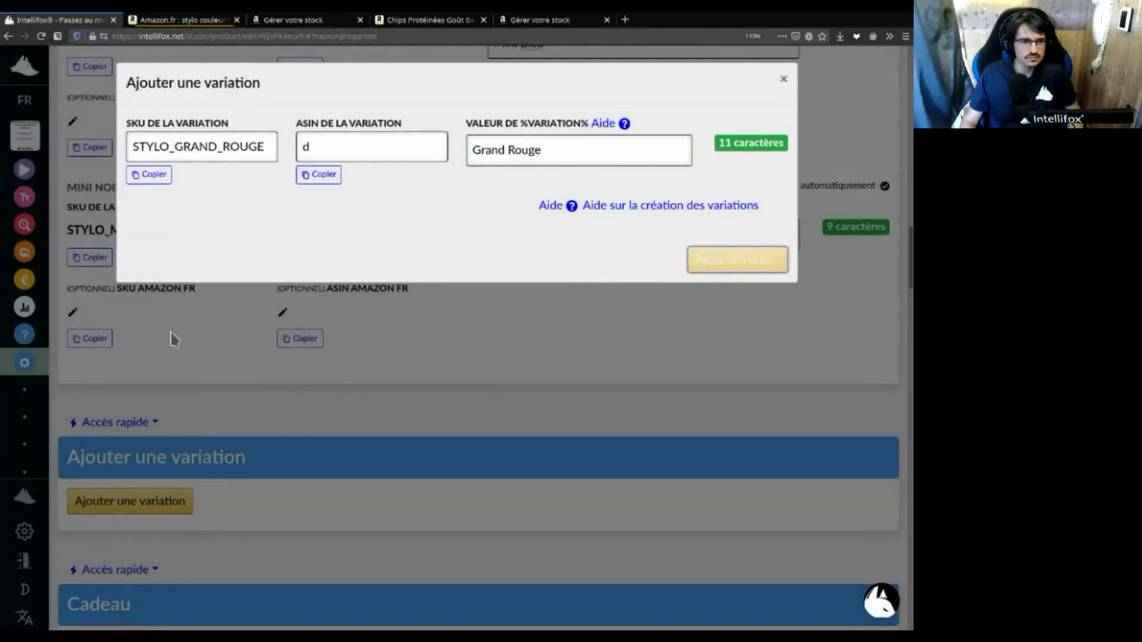
Display the Grand Rouge variation on the product page and open its version of Image 6 for editing
{"action": "scroll", "coordinate": [459, 261], "scroll_direction": "up", "scroll_amount": 15}
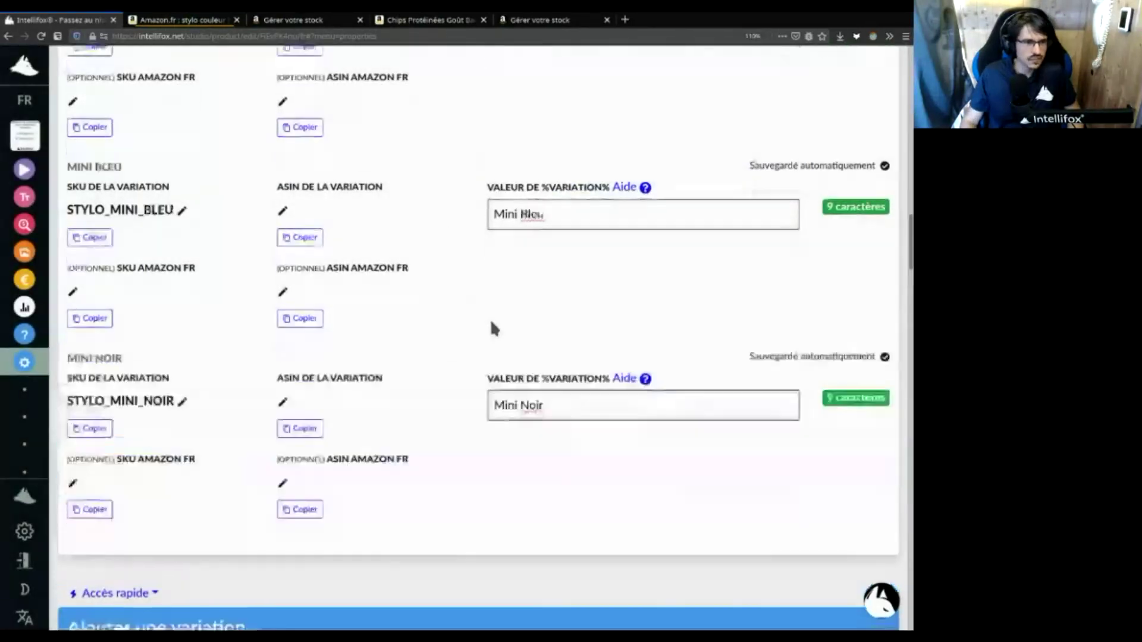
{"action": "scroll", "coordinate": [437, 146], "scroll_direction": "up", "scroll_amount": 10}
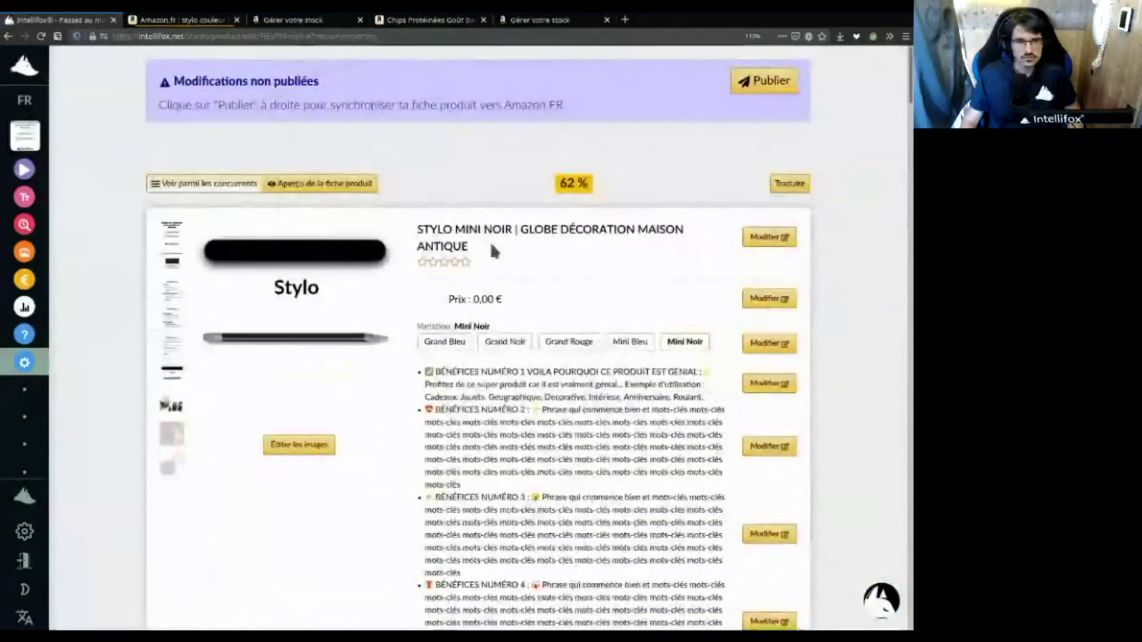
{"action": "left_click", "coordinate": [572, 345]}
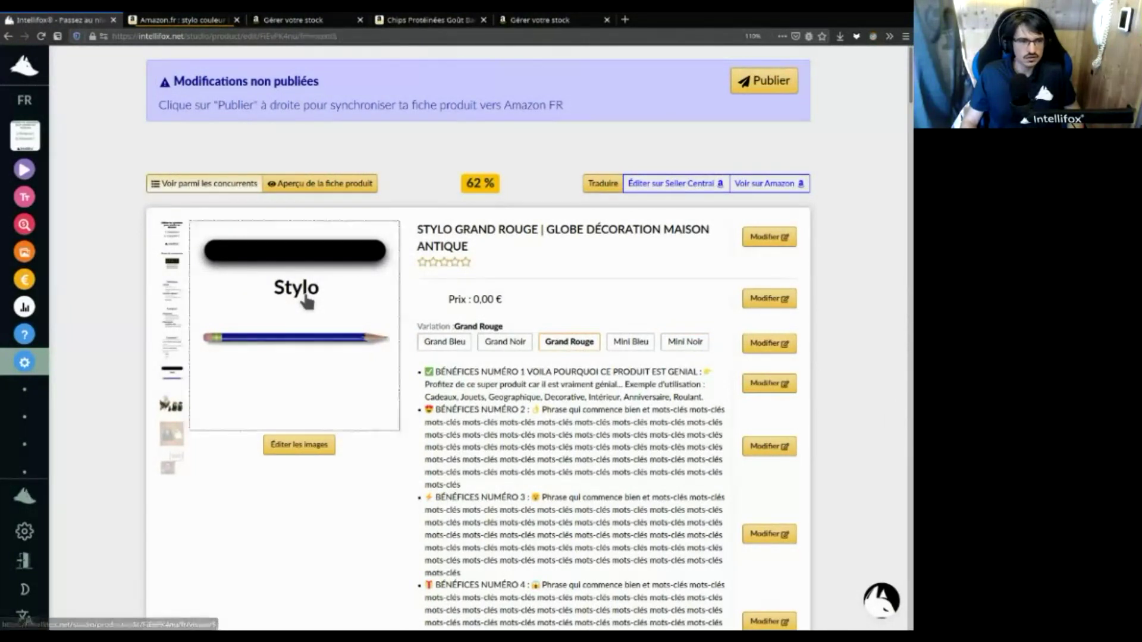
{"action": "left_click", "coordinate": [307, 300]}
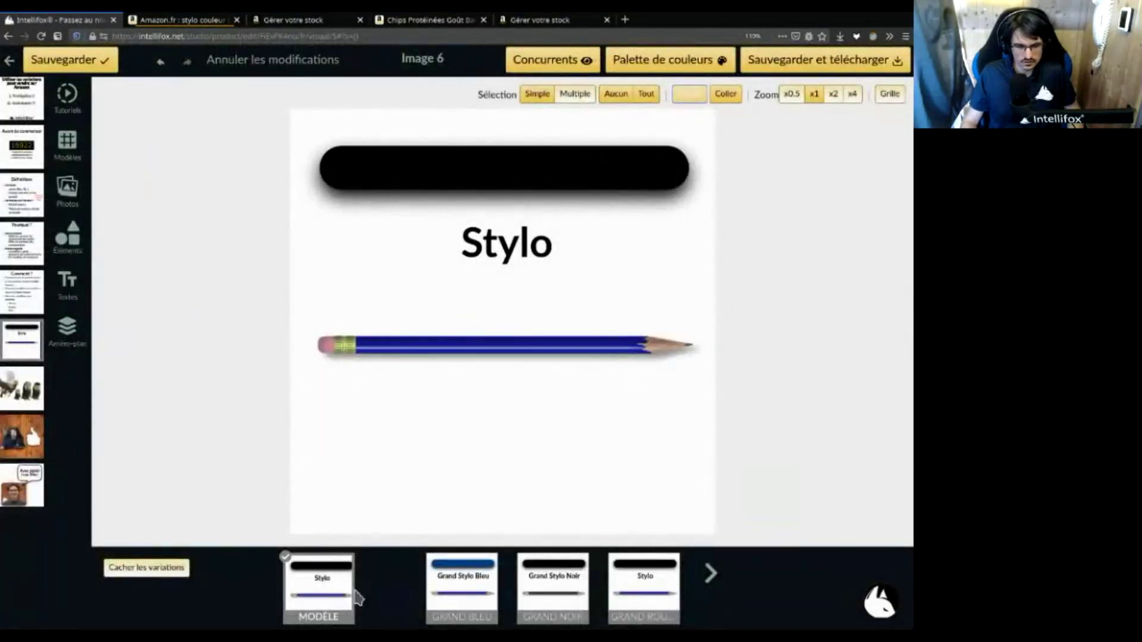
{"action": "left_click", "coordinate": [666, 591]}
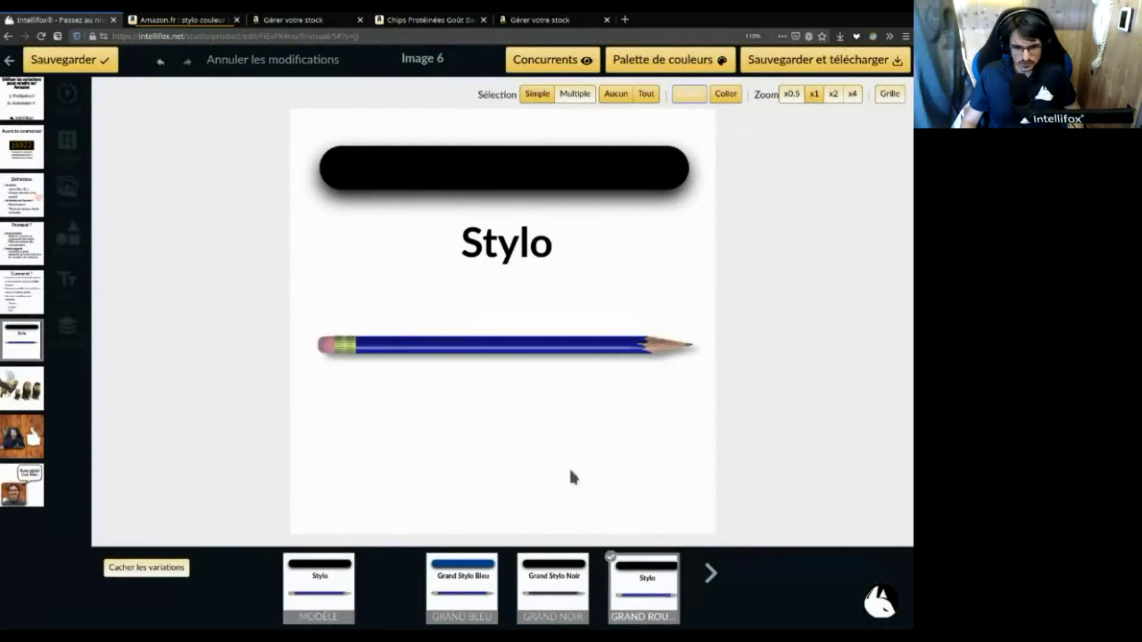
Fill the rounded bar with pure red in the Grand Rouge variation of Image 6
{"action": "left_click", "coordinate": [494, 179]}
{"action": "left_click", "coordinate": [107, 88]}
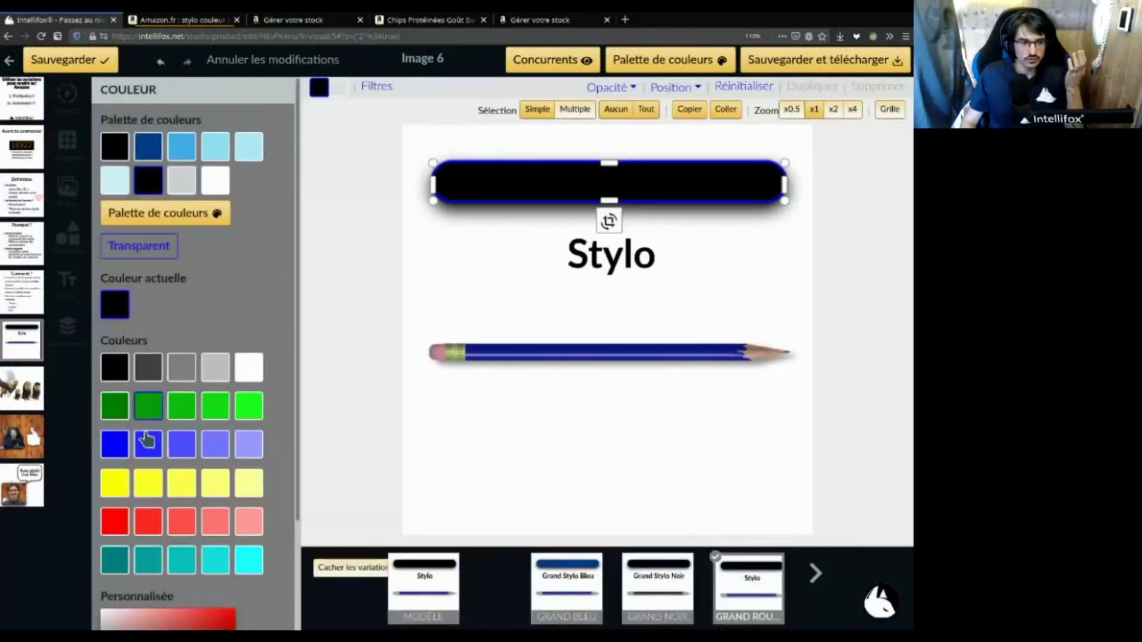
{"action": "left_click", "coordinate": [115, 521]}
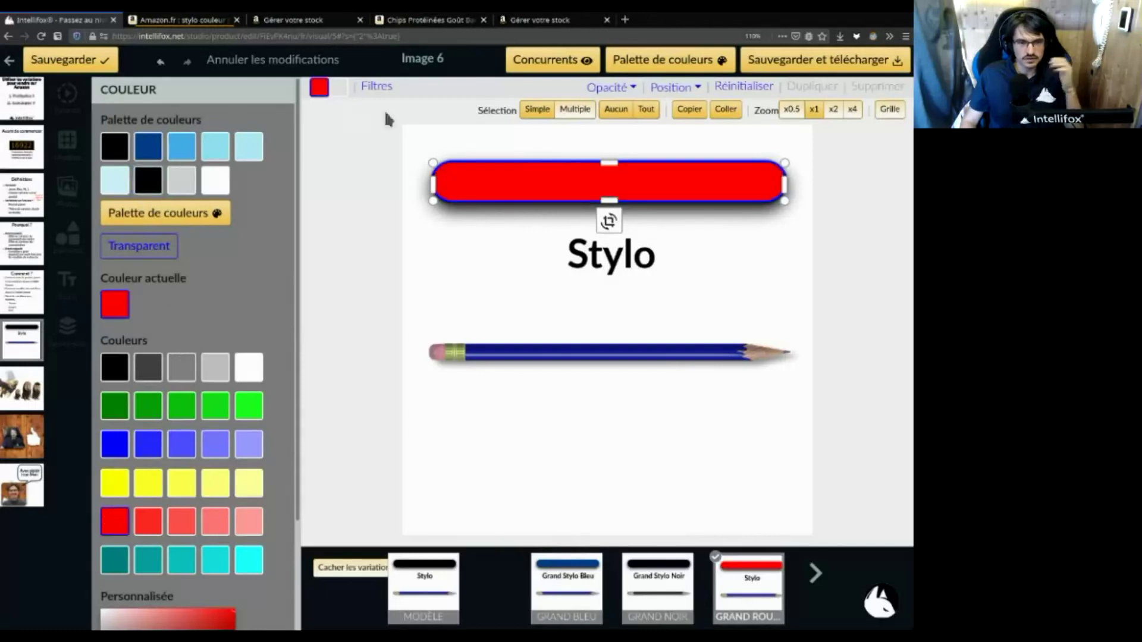
Replace the "Stylo" text with "Grand Style Rouge" in the Grand Rouge variation
{"action": "left_click", "coordinate": [562, 262]}
{"action": "left_click", "coordinate": [562, 244]}
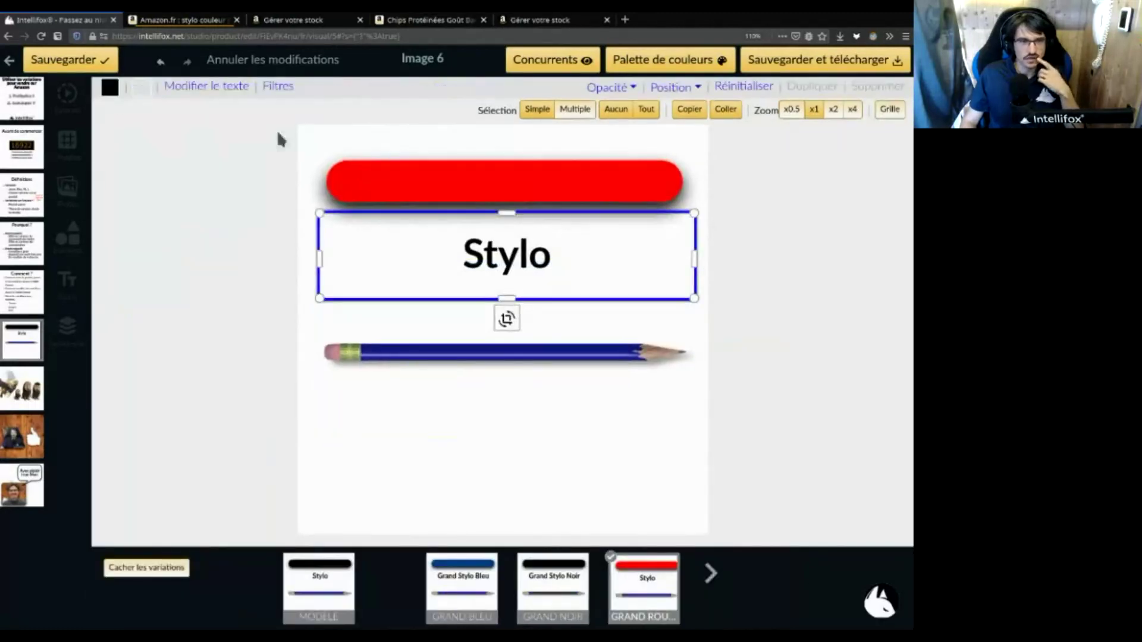
{"action": "left_click", "coordinate": [213, 88]}
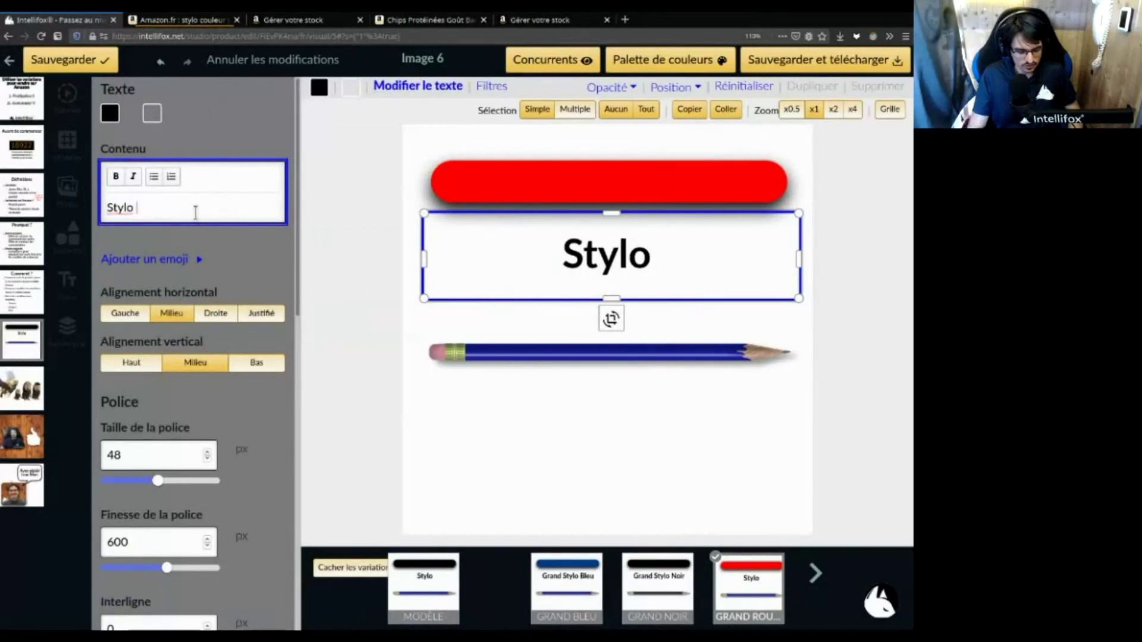
{"action": "key", "text": "BackSpace"}
{"action": "key", "text": "BackSpace"}
{"action": "key", "text": "BackSpace"}
{"action": "key", "text": "BackSpace"}
{"action": "key", "text": "BackSpace"}
{"action": "key", "text": "BackSpace"}
{"action": "type", "text": "Gra"}
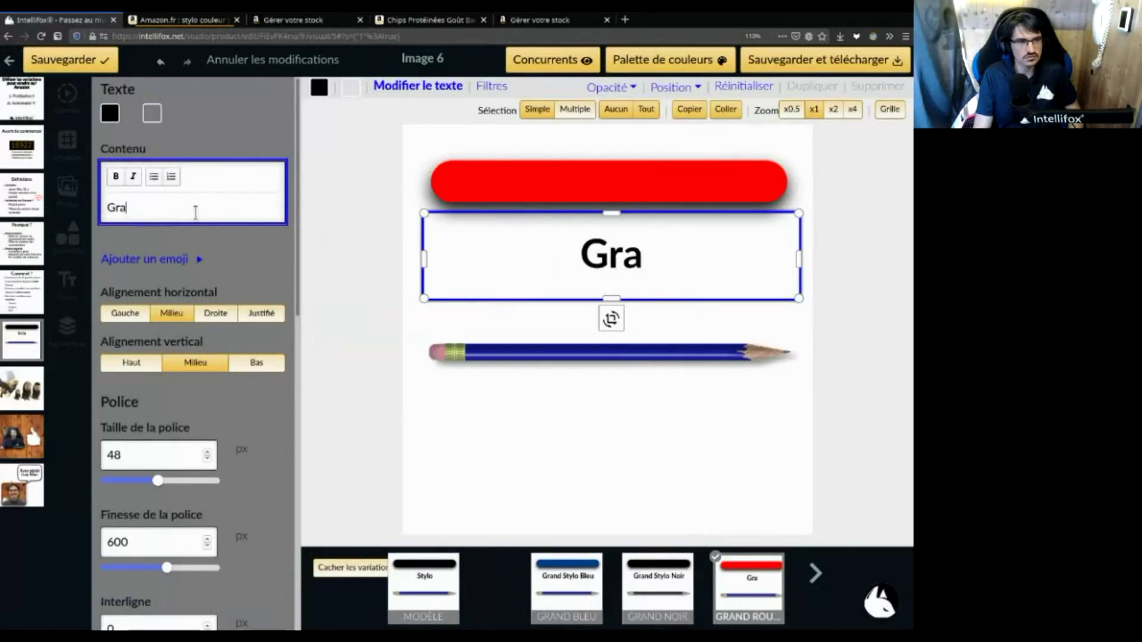
{"action": "type", "text": "nd Style Rouge"}
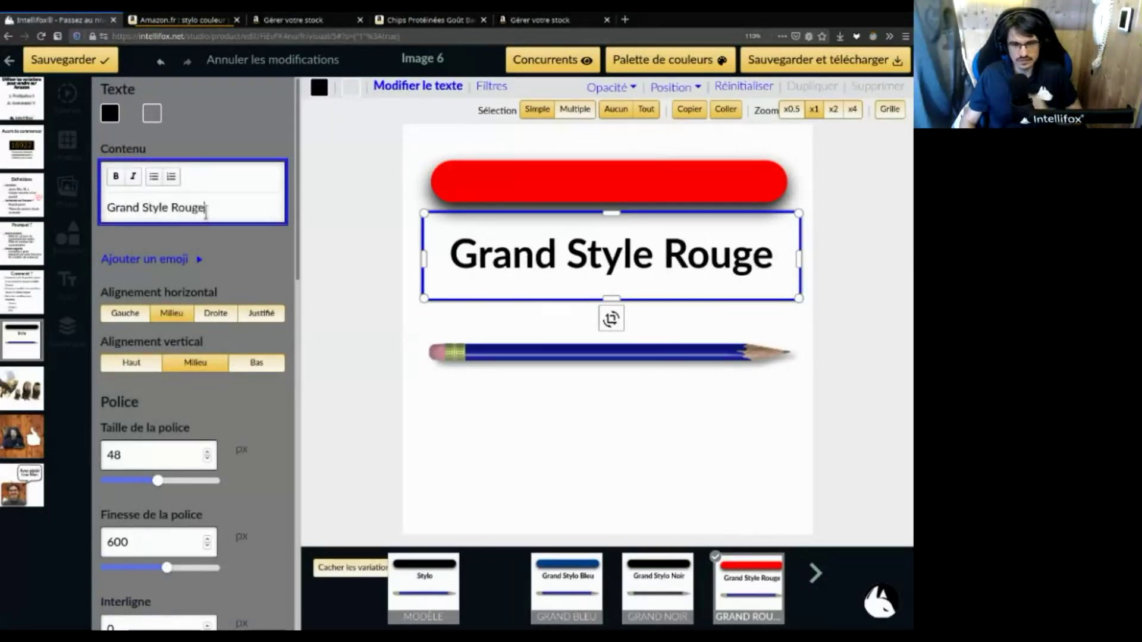
Set the pencil photo's Couleurs filter to 100,8 in the Grand Rouge variation and save the image
{"action": "left_click", "coordinate": [483, 357]}
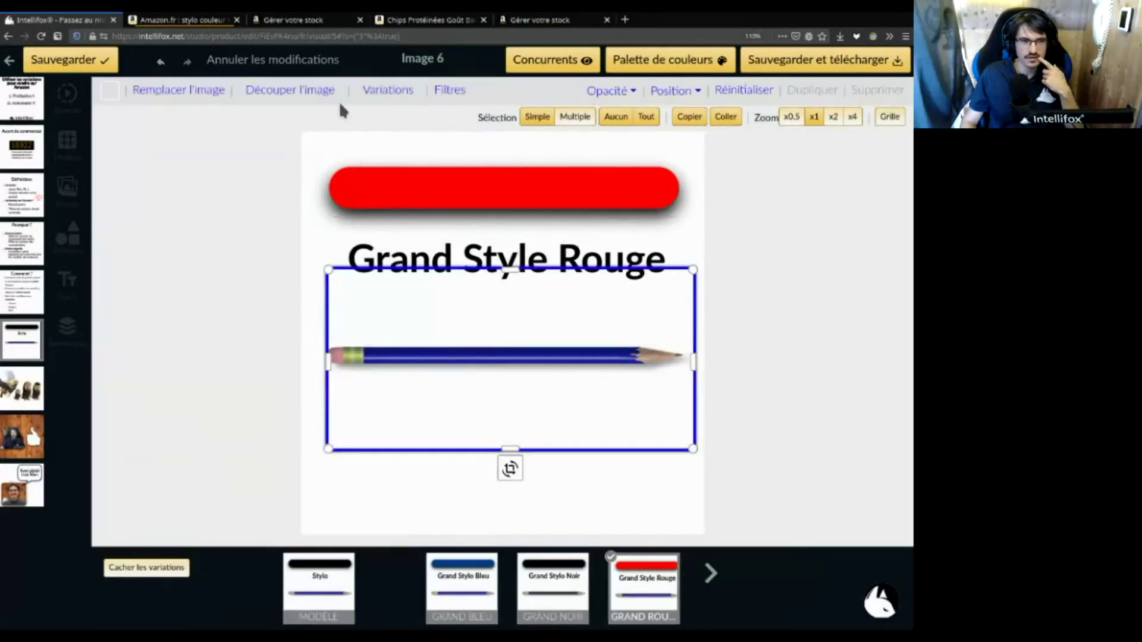
{"action": "left_click", "coordinate": [451, 92]}
{"action": "scroll", "coordinate": [197, 357], "scroll_direction": "down", "scroll_amount": 5}
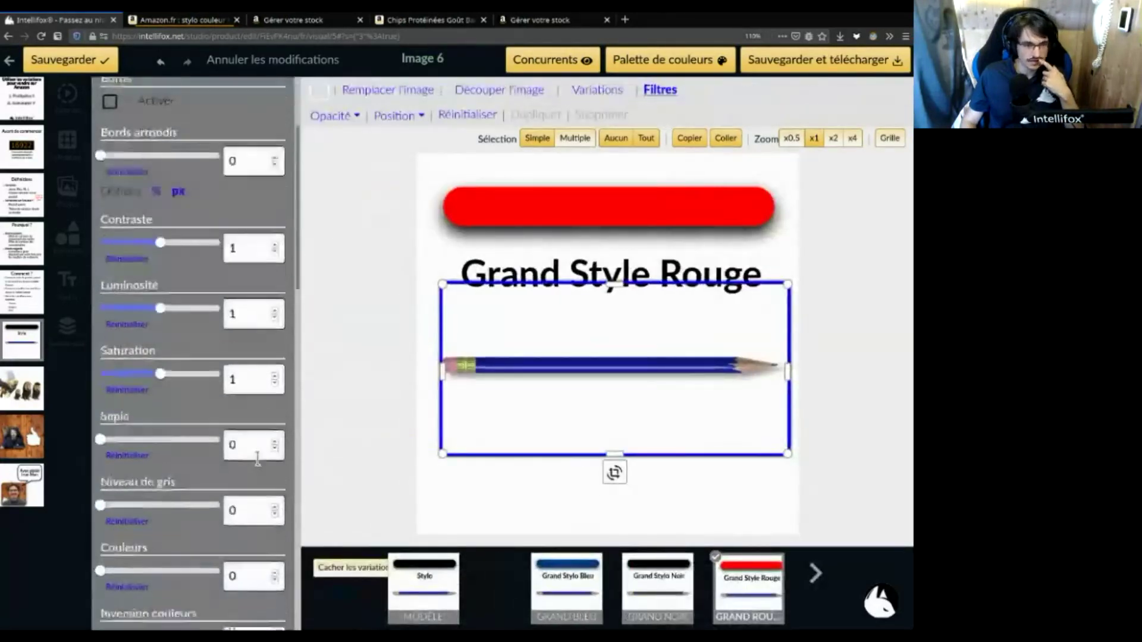
{"action": "scroll", "coordinate": [257, 459], "scroll_direction": "down", "scroll_amount": 3}
{"action": "scroll", "coordinate": [257, 459], "scroll_direction": "up", "scroll_amount": 2}
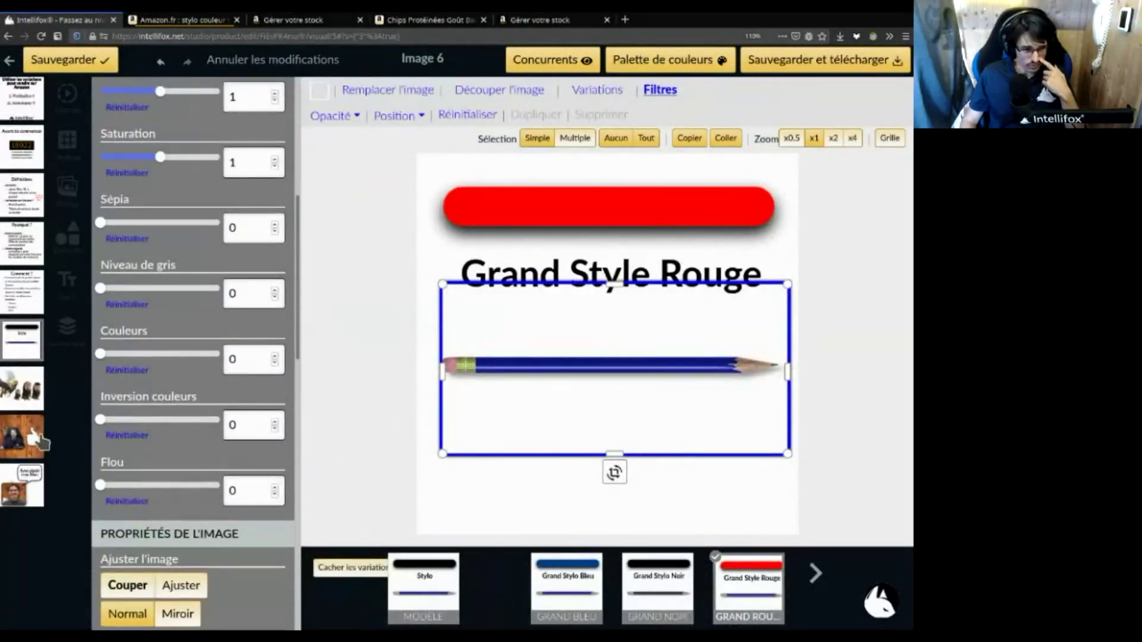
{"action": "mouse_move", "coordinate": [109, 357]}
{"action": "left_mouse_down"}
{"action": "mouse_move", "coordinate": [149, 365]}
{"action": "mouse_move", "coordinate": [135, 366]}
{"action": "left_mouse_up"}
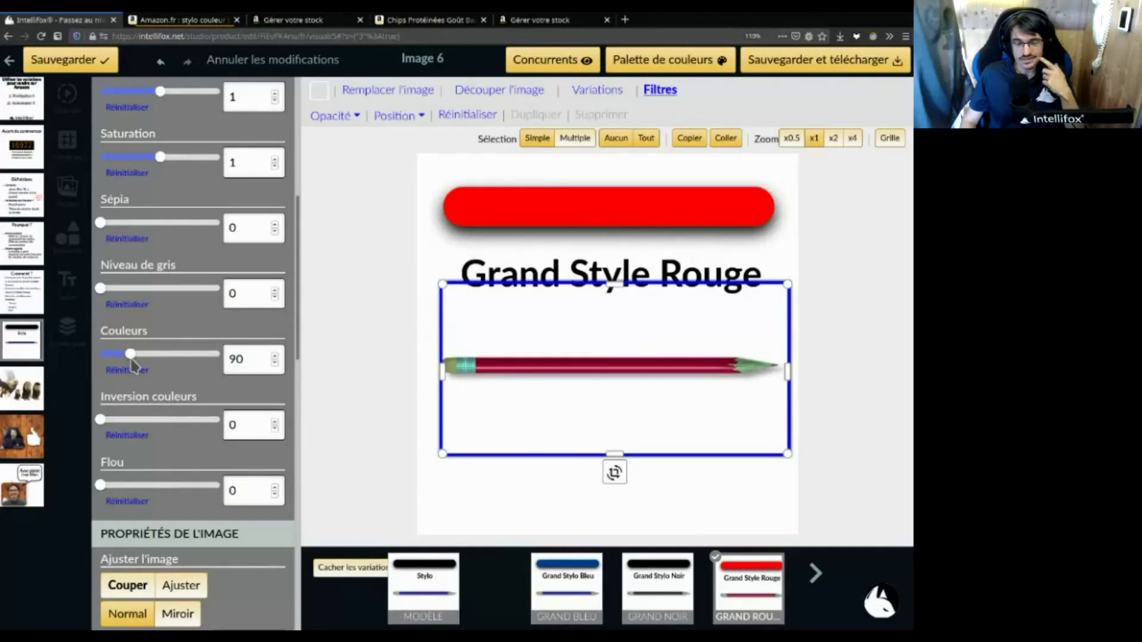
{"action": "left_click_drag", "start_coordinate": [133, 364], "coordinate": [138, 368]}
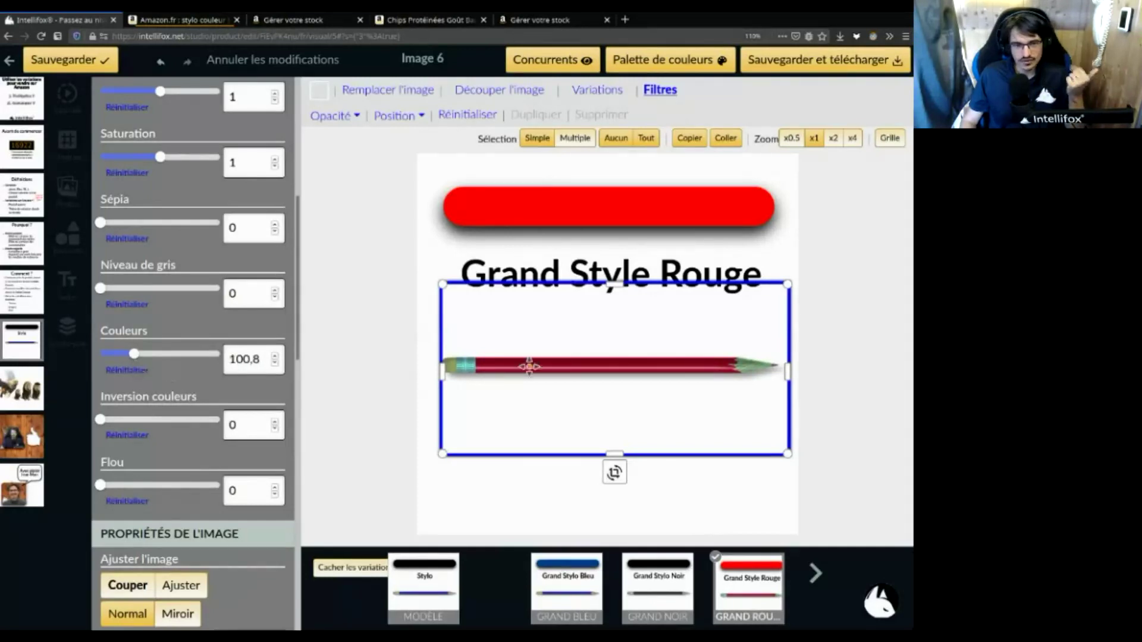
{"action": "left_click", "coordinate": [613, 380]}
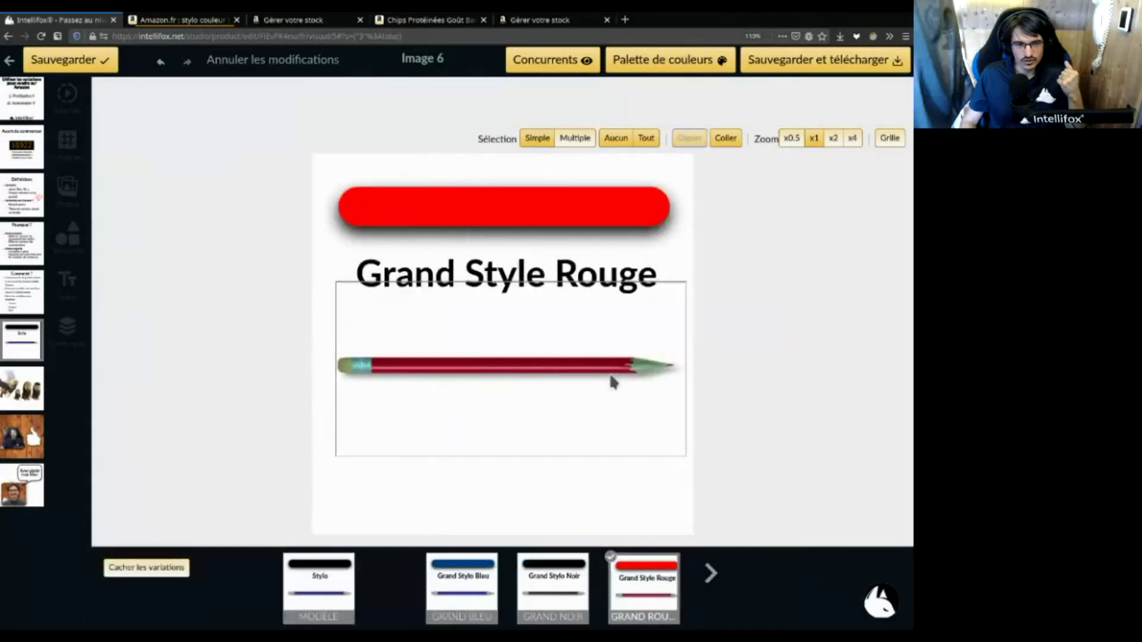
{"action": "left_click", "coordinate": [68, 61]}
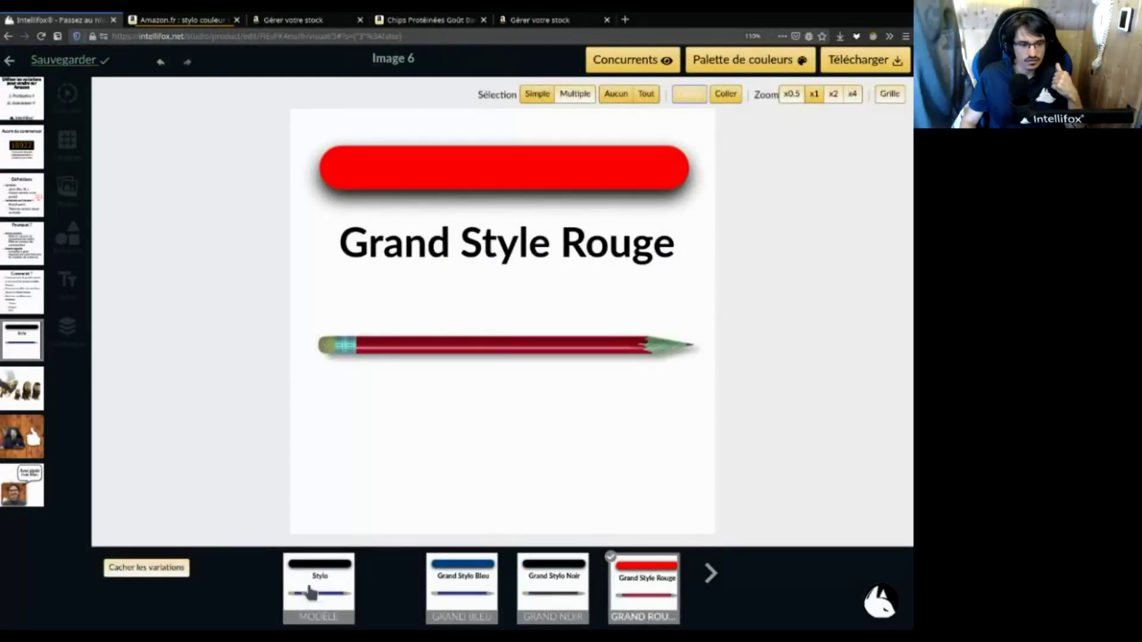
View the Image 6 model, return to the product page and compare the Grand Bleu, Grand Noir and Grand Rouge variations
{"action": "left_click", "coordinate": [353, 572]}
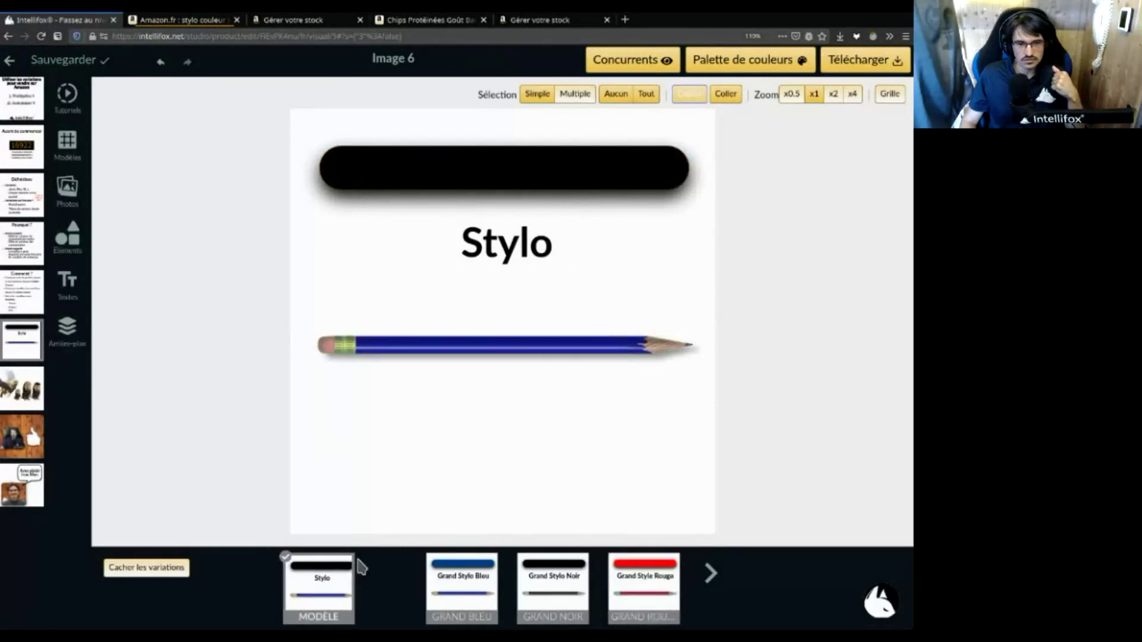
{"action": "left_click", "coordinate": [9, 60]}
{"action": "left_click", "coordinate": [548, 342]}
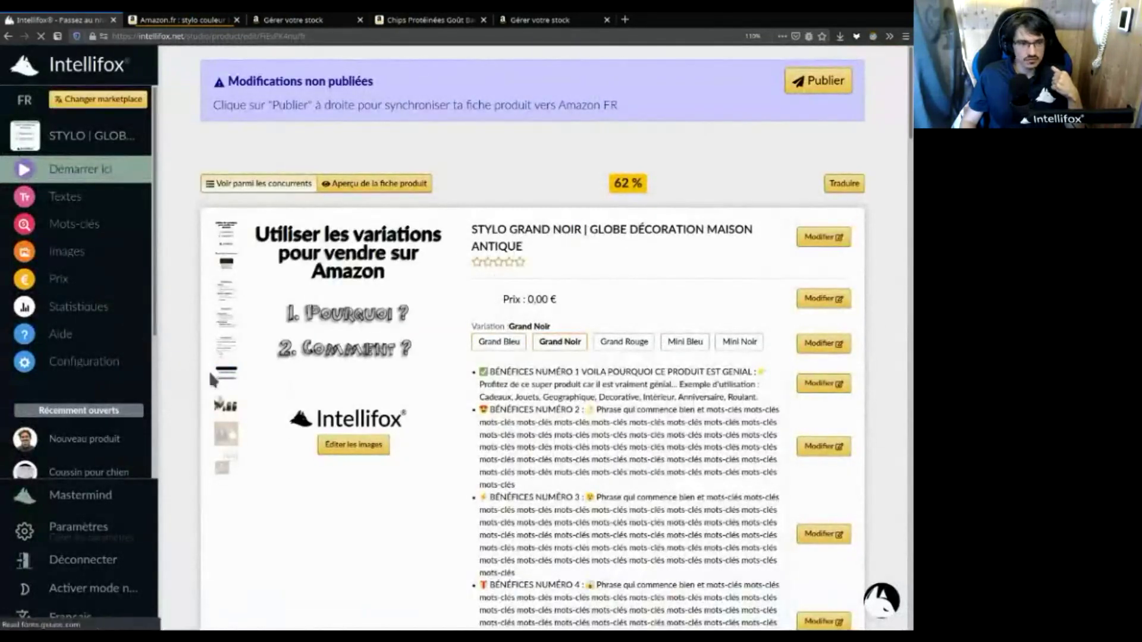
{"action": "left_click", "coordinate": [500, 343]}
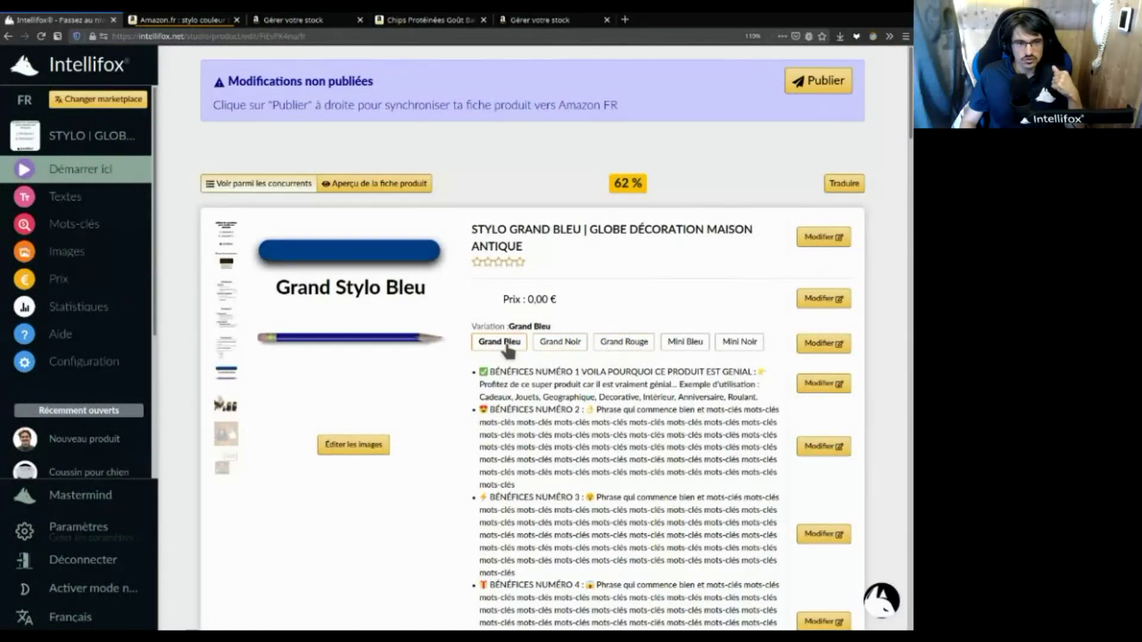
{"action": "left_click", "coordinate": [570, 344]}
{"action": "left_click", "coordinate": [626, 343]}
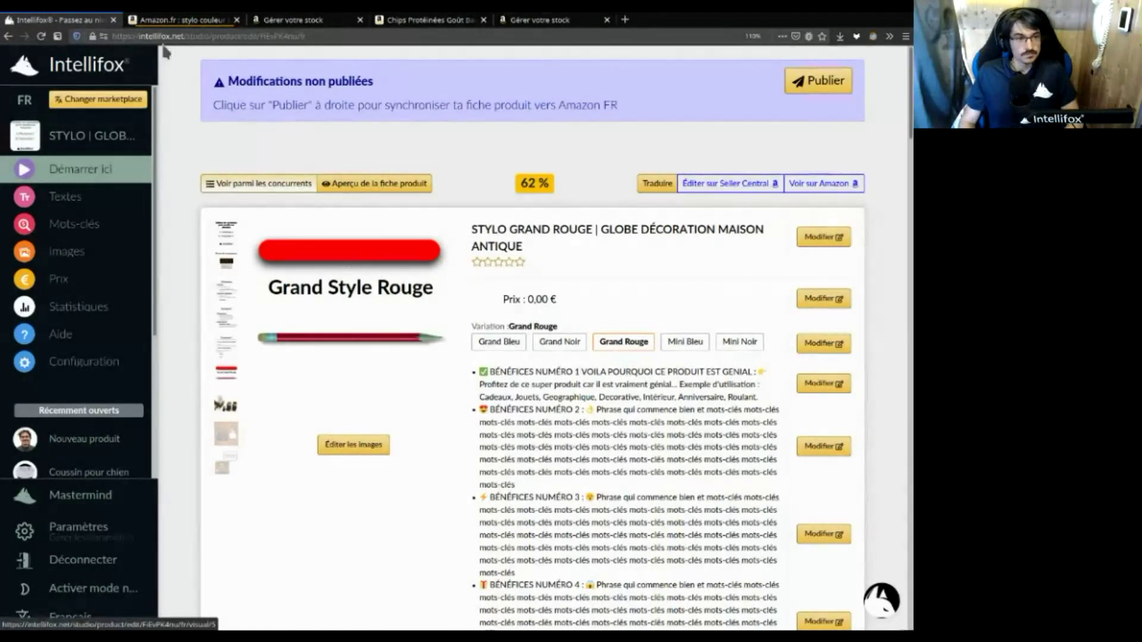
Return to the product list and open the Pack de 4x25g Whey product
{"action": "left_click", "coordinate": [84, 64]}
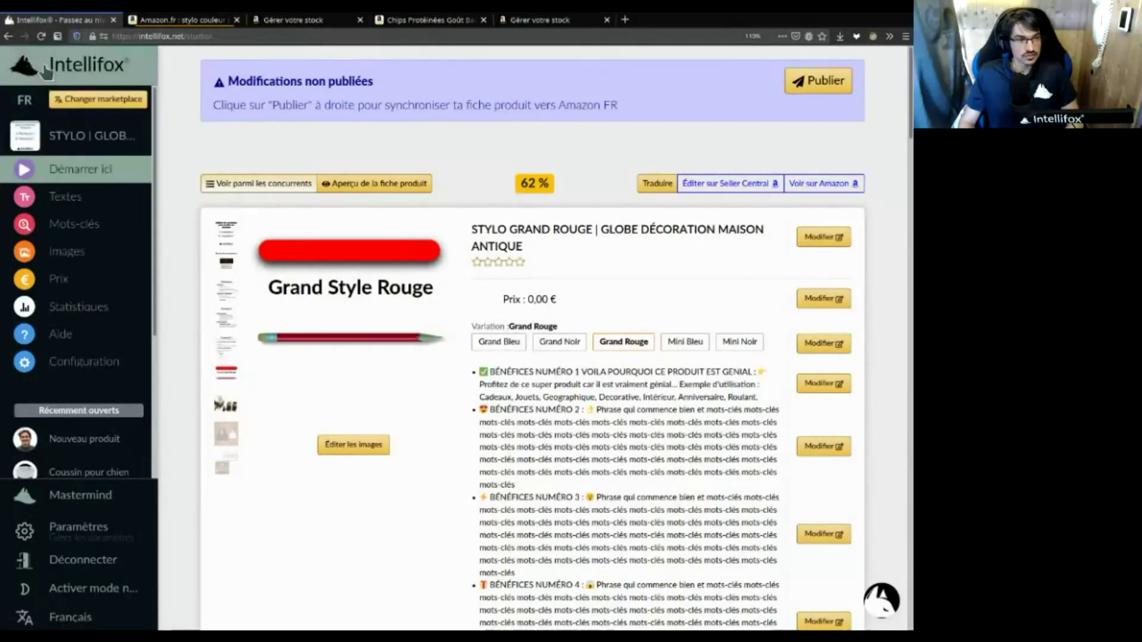
{"action": "scroll", "coordinate": [883, 543], "scroll_direction": "down", "scroll_amount": 15}
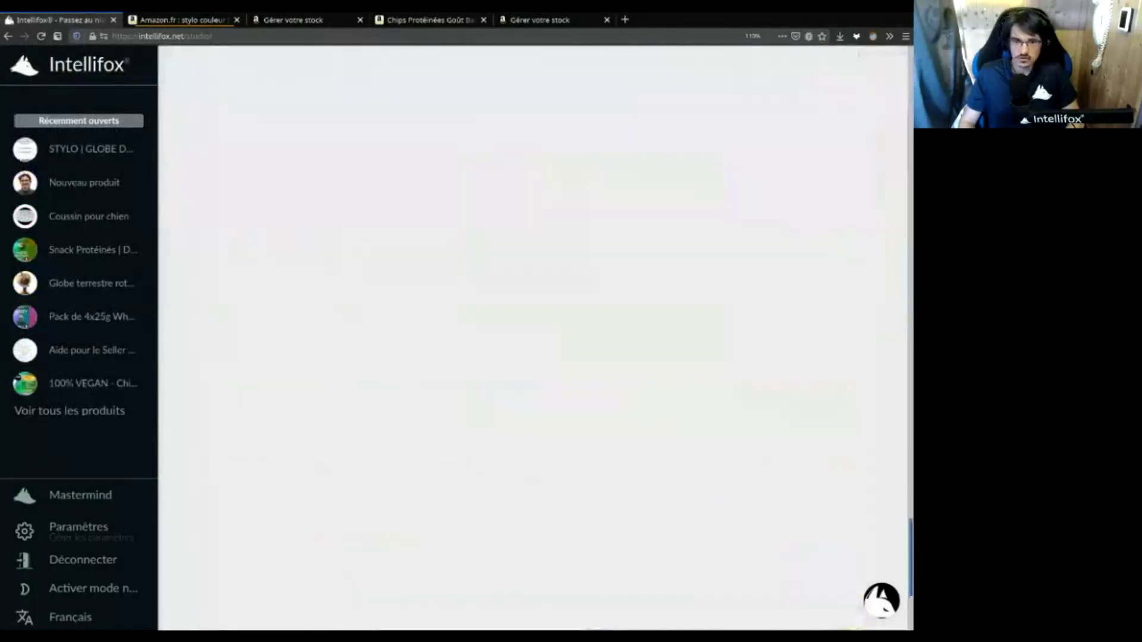
{"action": "scroll", "coordinate": [720, 465], "scroll_direction": "down", "scroll_amount": 3}
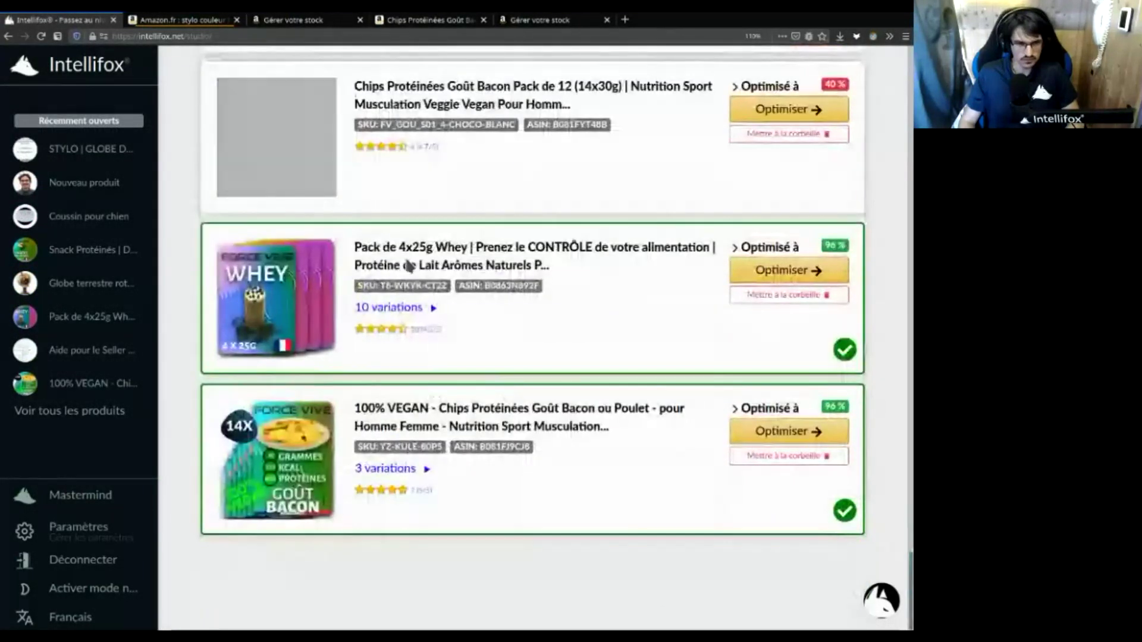
{"action": "left_click", "coordinate": [426, 249]}
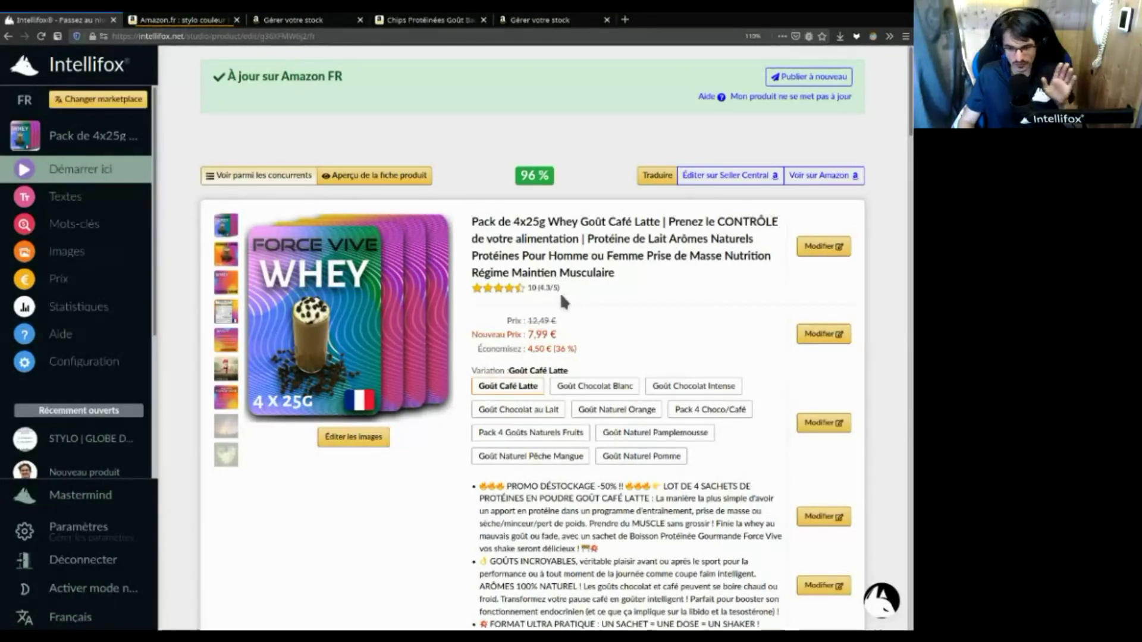
Open the Whey product's main image and compare its Café Latte, Chocolat Blanc, Chocolat Intense and Chocolat au Lait variations
{"action": "left_click", "coordinate": [356, 310]}
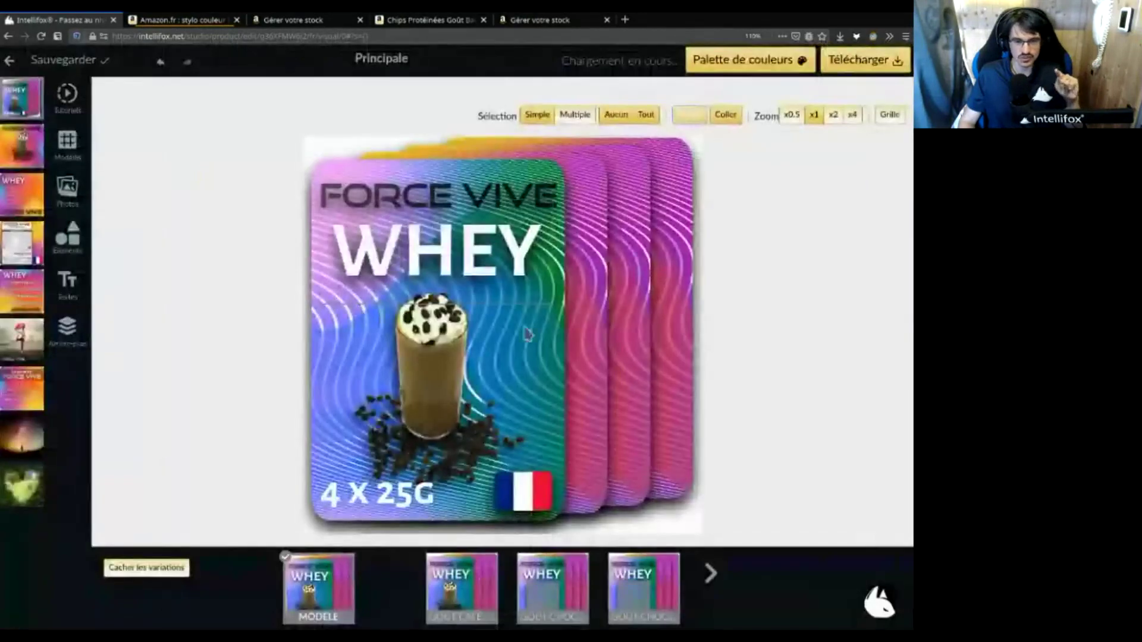
{"action": "left_click", "coordinate": [483, 587]}
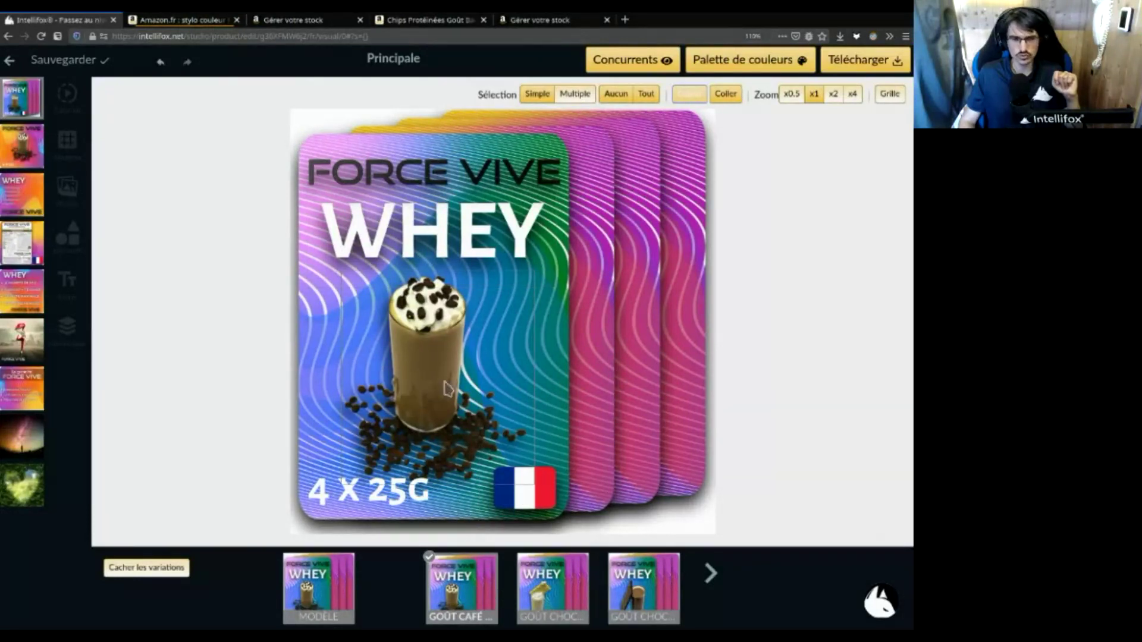
{"action": "left_click", "coordinate": [571, 601]}
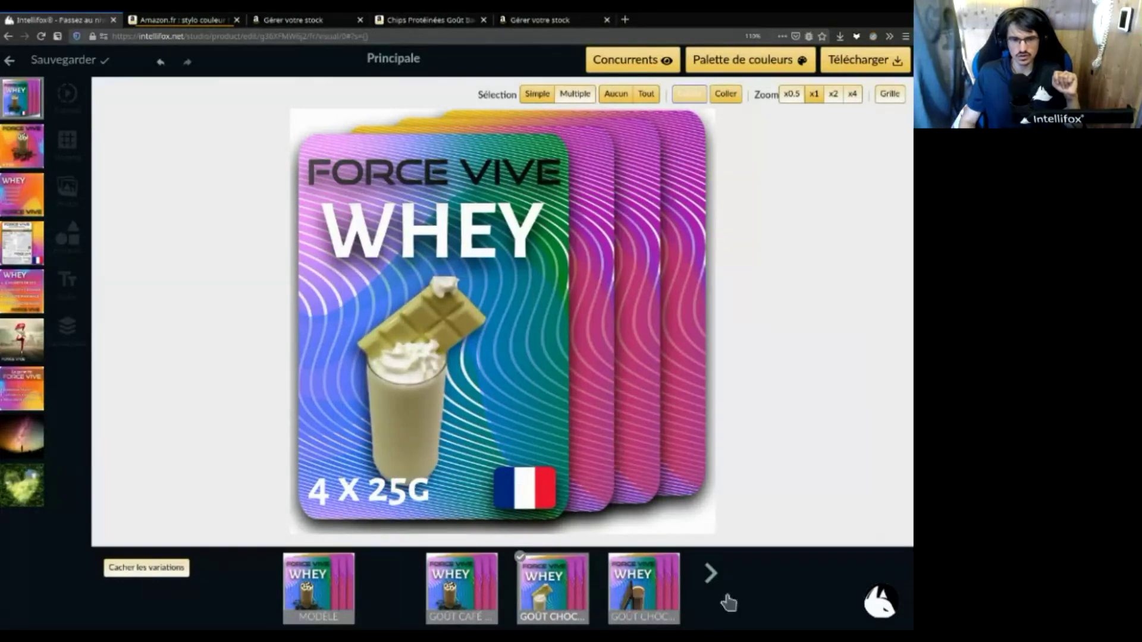
{"action": "left_click", "coordinate": [639, 602]}
{"action": "left_click", "coordinate": [711, 578]}
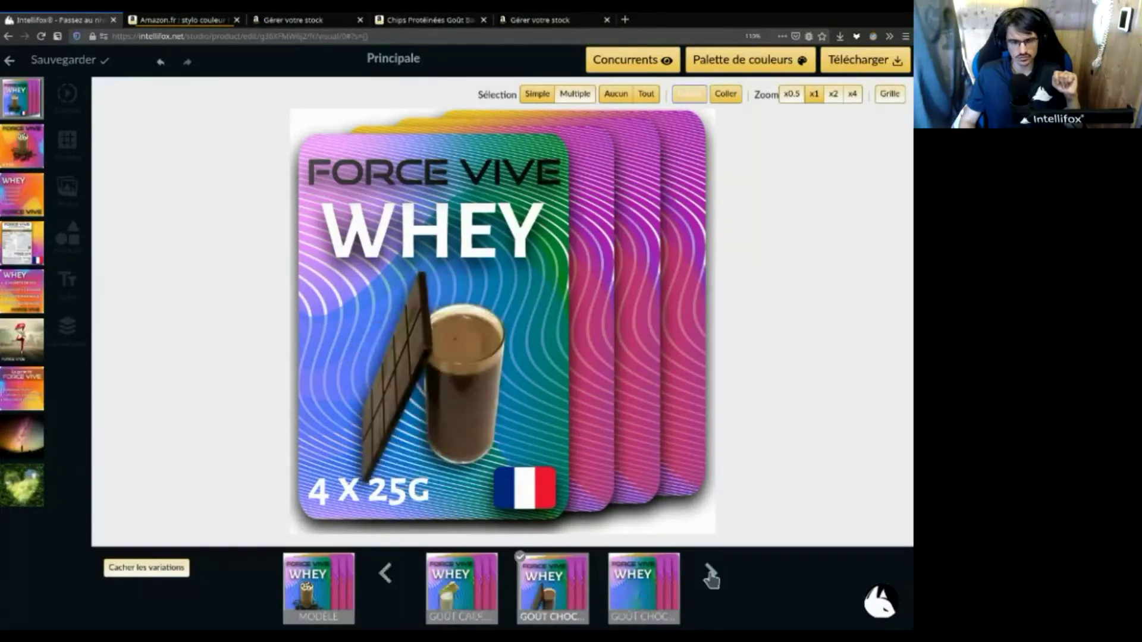
{"action": "left_click", "coordinate": [621, 589]}
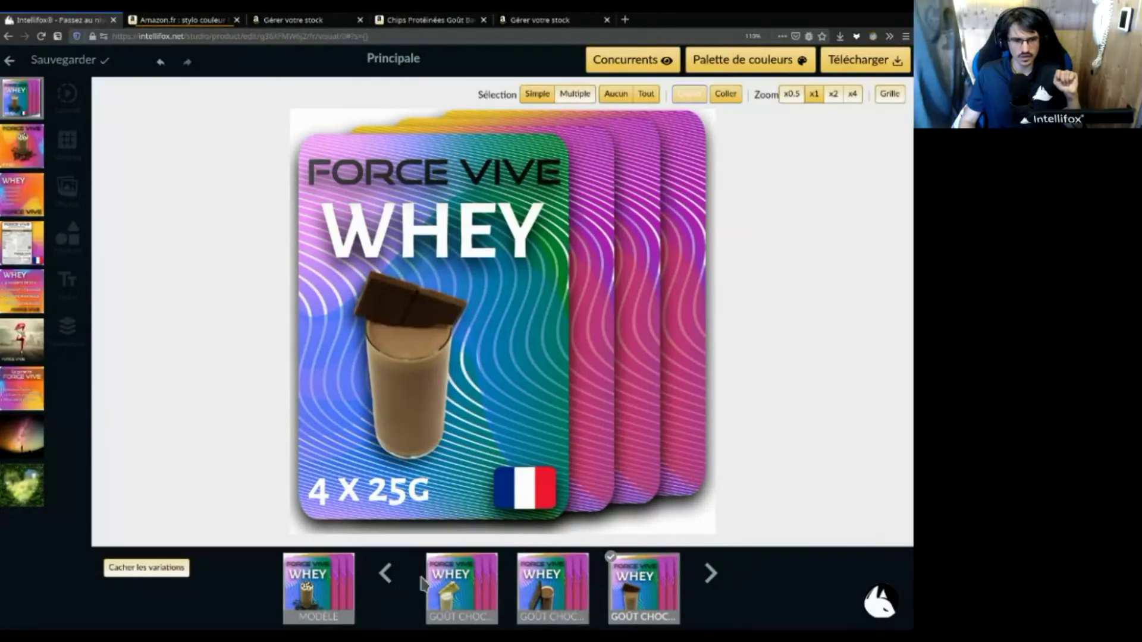
{"action": "left_click", "coordinate": [387, 574]}
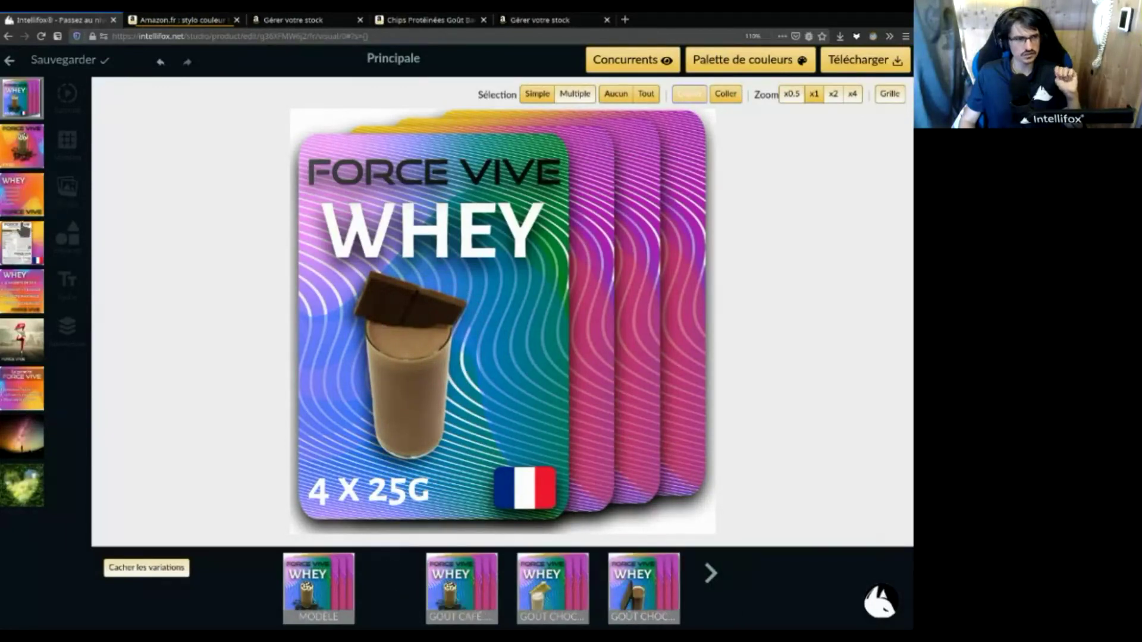
View the models of Image 2, Image 3 and Image 4 of the Whey product
{"action": "left_click", "coordinate": [14, 154]}
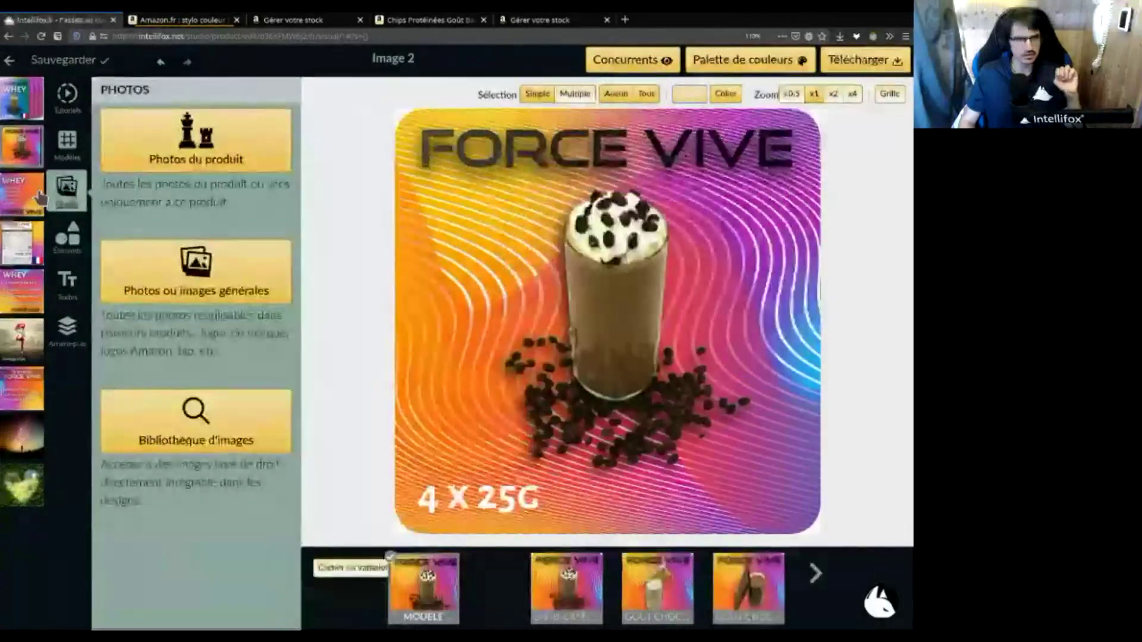
{"action": "left_click", "coordinate": [31, 192]}
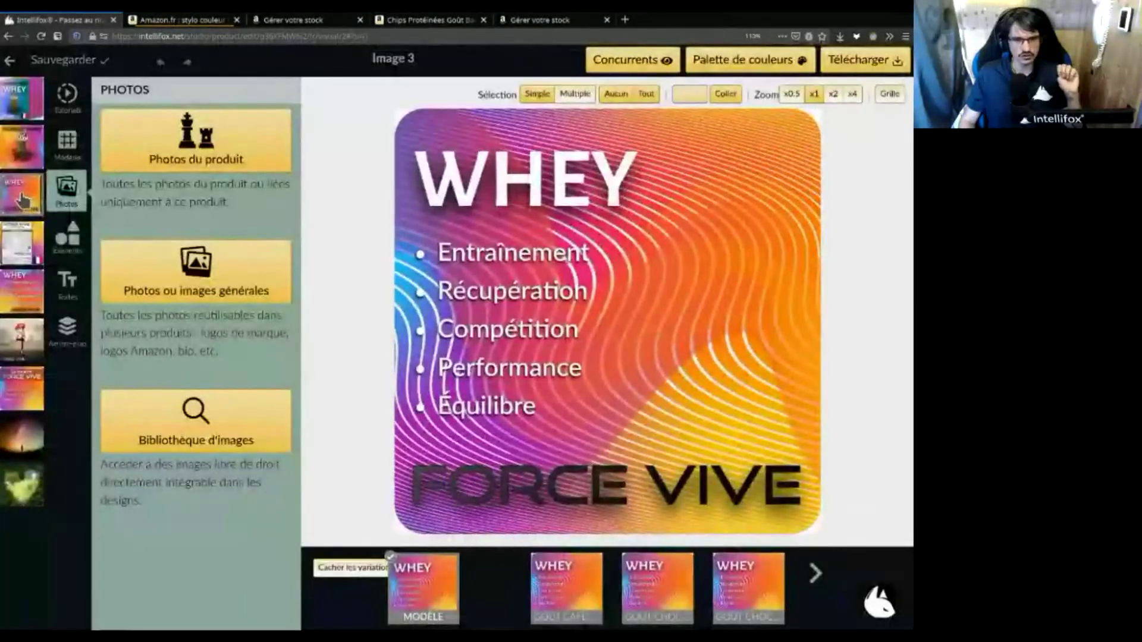
{"action": "left_click", "coordinate": [22, 247]}
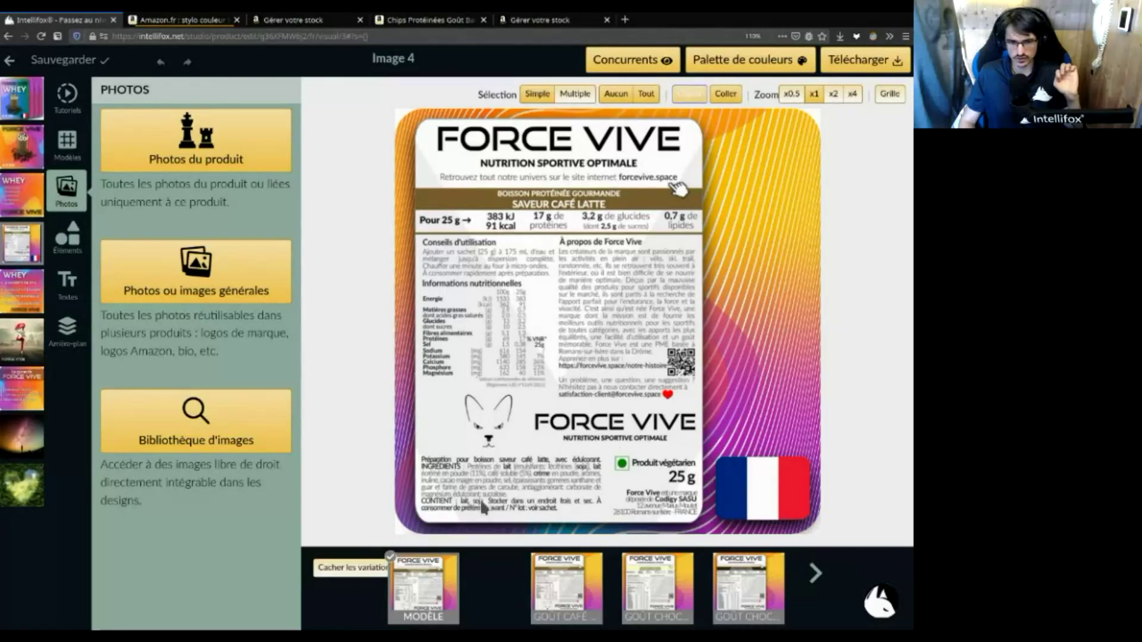
Compare the Chocolat Blanc, Chocolat Intense and Chocolat au Lait variations of Image 4
{"action": "left_click", "coordinate": [657, 583]}
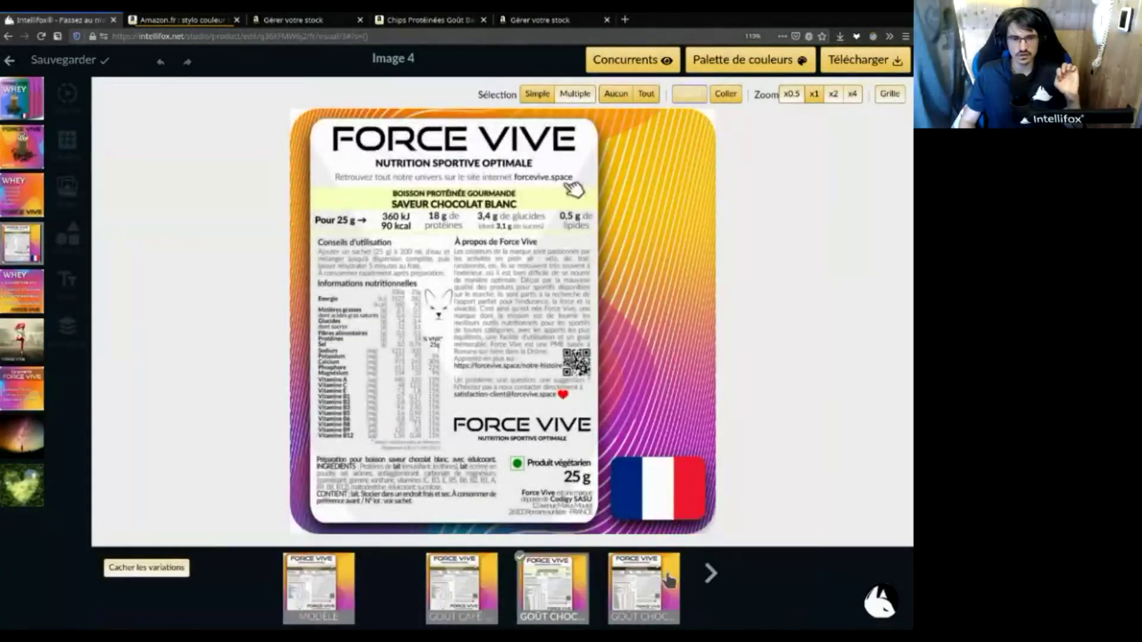
{"action": "left_click", "coordinate": [661, 593]}
{"action": "left_click", "coordinate": [710, 574]}
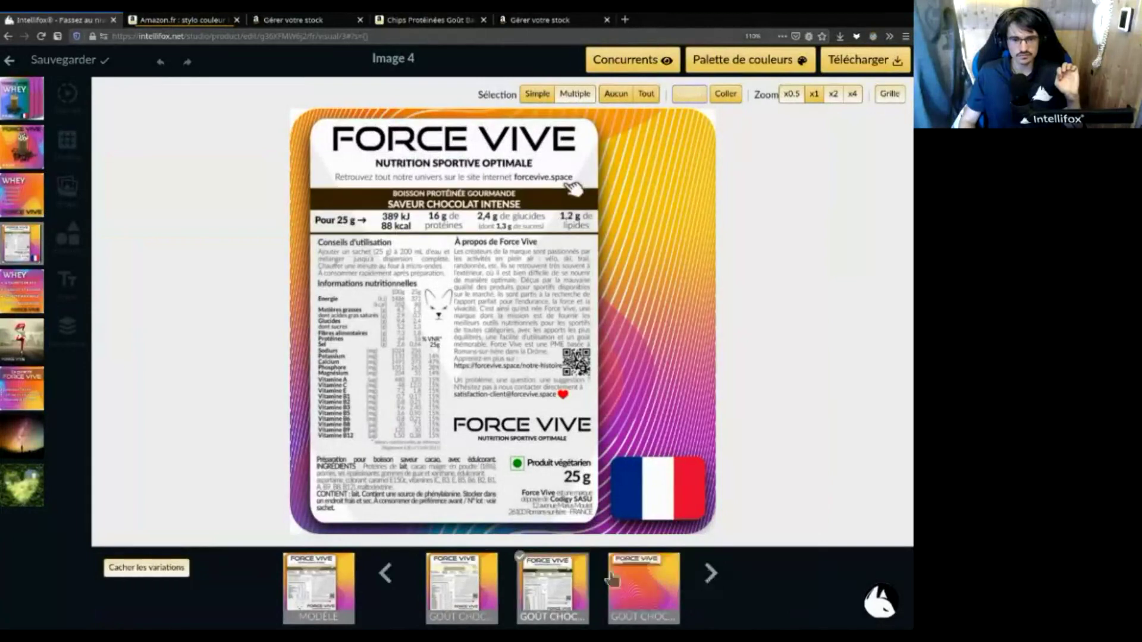
{"action": "left_click", "coordinate": [642, 584]}
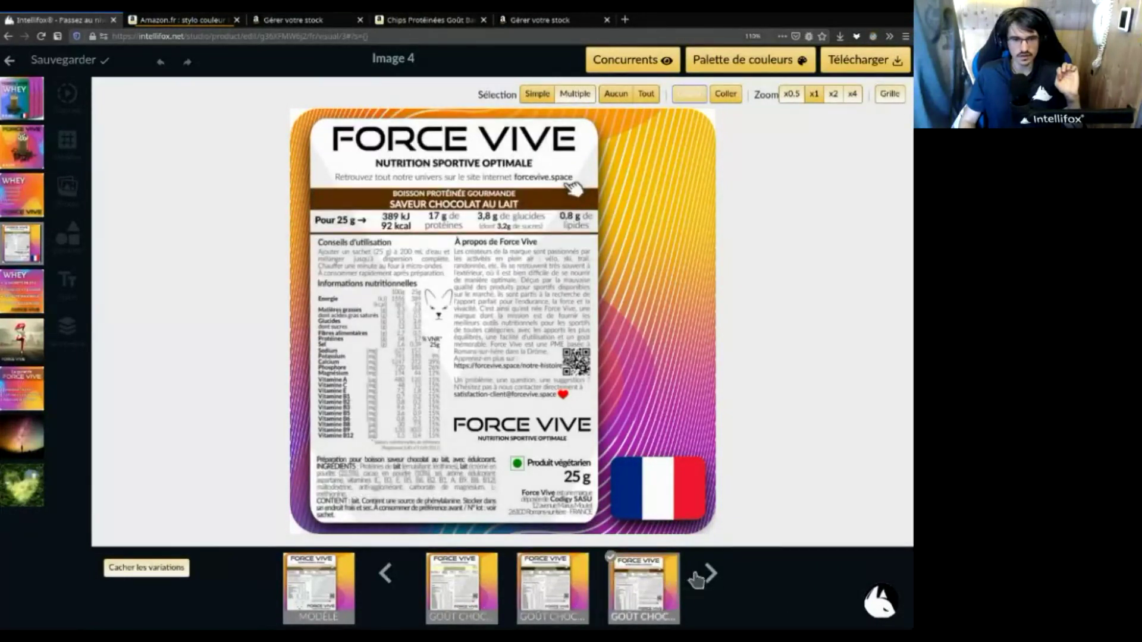
{"action": "left_click", "coordinate": [462, 586]}
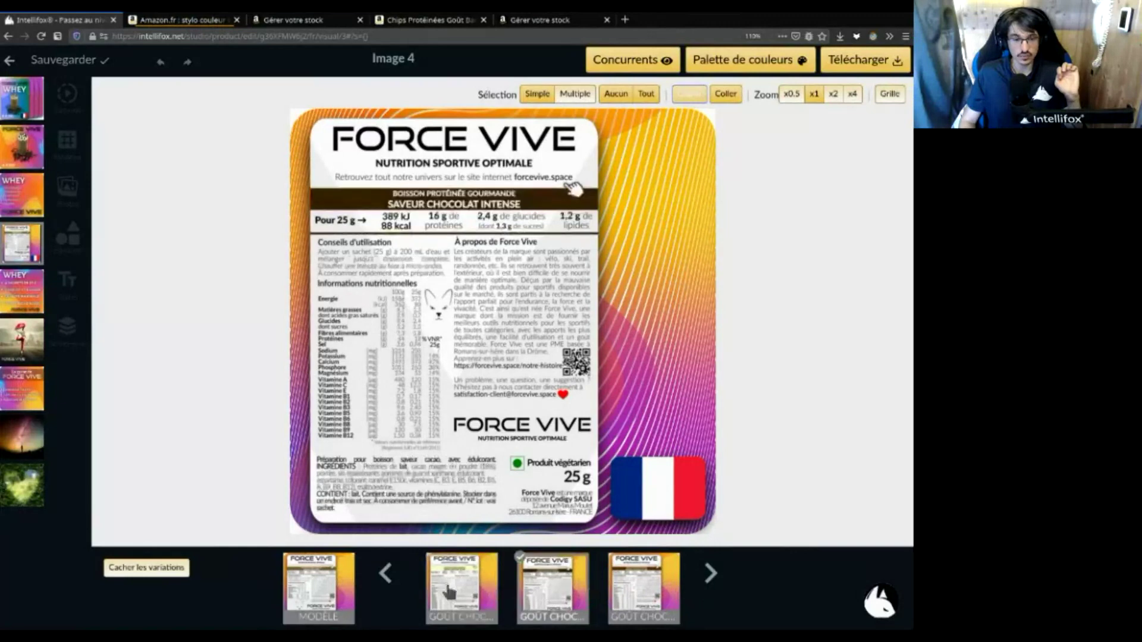
Move the French flag in the Image 4 model up to the upper half beside the label and save the image
{"action": "left_click", "coordinate": [336, 595]}
{"action": "left_click", "coordinate": [660, 488]}
{"action": "left_click_drag", "start_coordinate": [665, 491], "coordinate": [673, 296]}
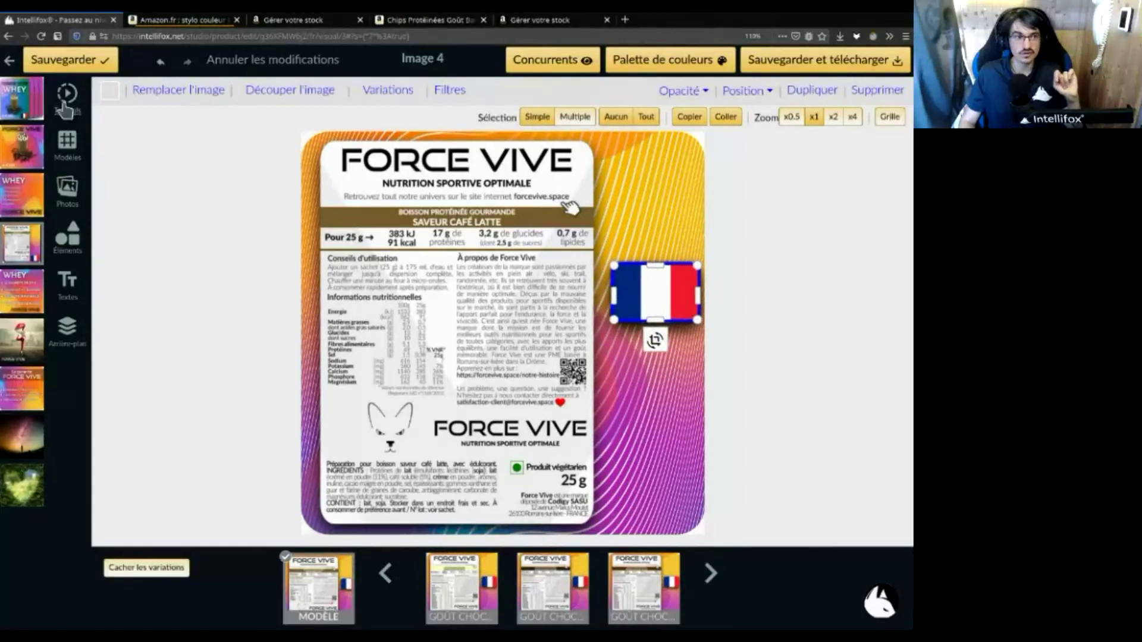
{"action": "left_click", "coordinate": [27, 63]}
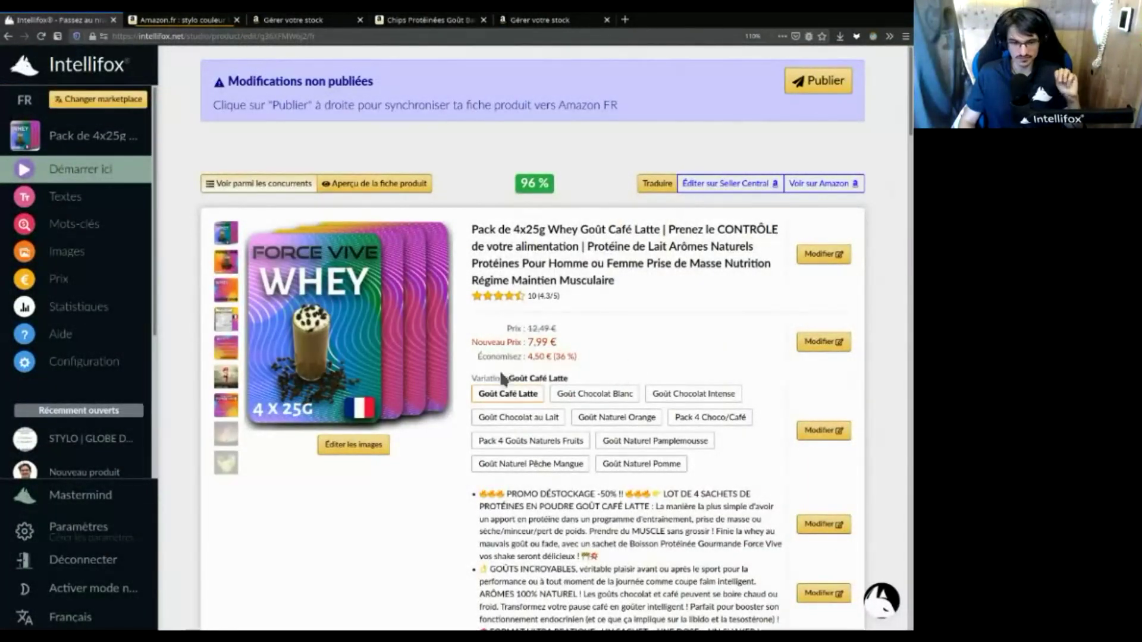
Return to the product list and open the Coussin pour chien product
{"action": "scroll", "coordinate": [698, 485], "scroll_direction": "down", "scroll_amount": 1}
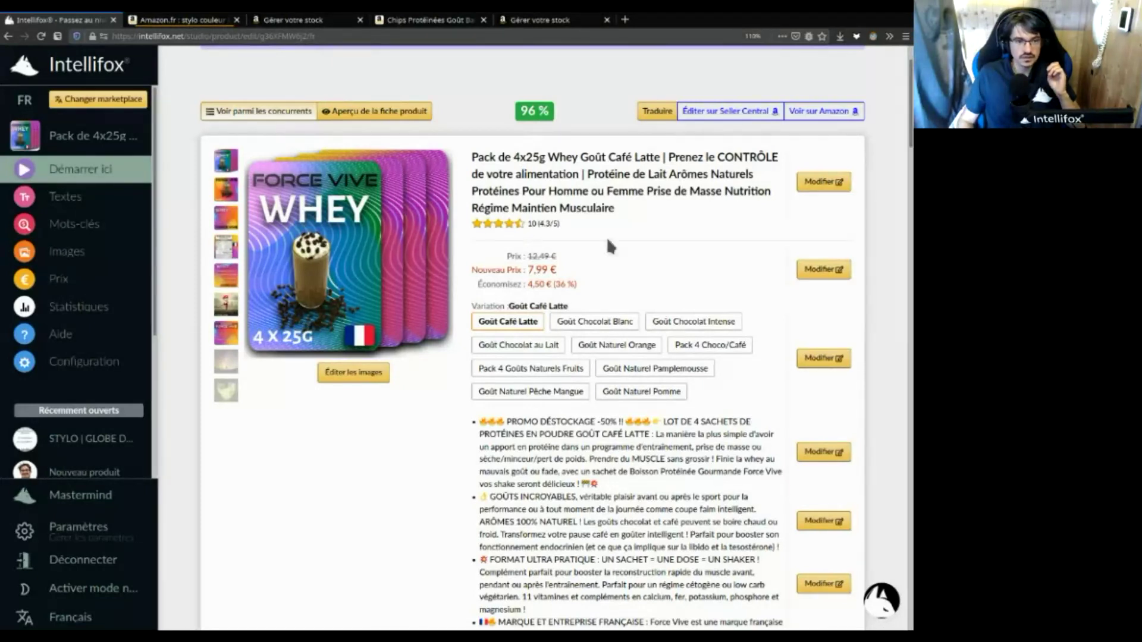
{"action": "left_click", "coordinate": [73, 68]}
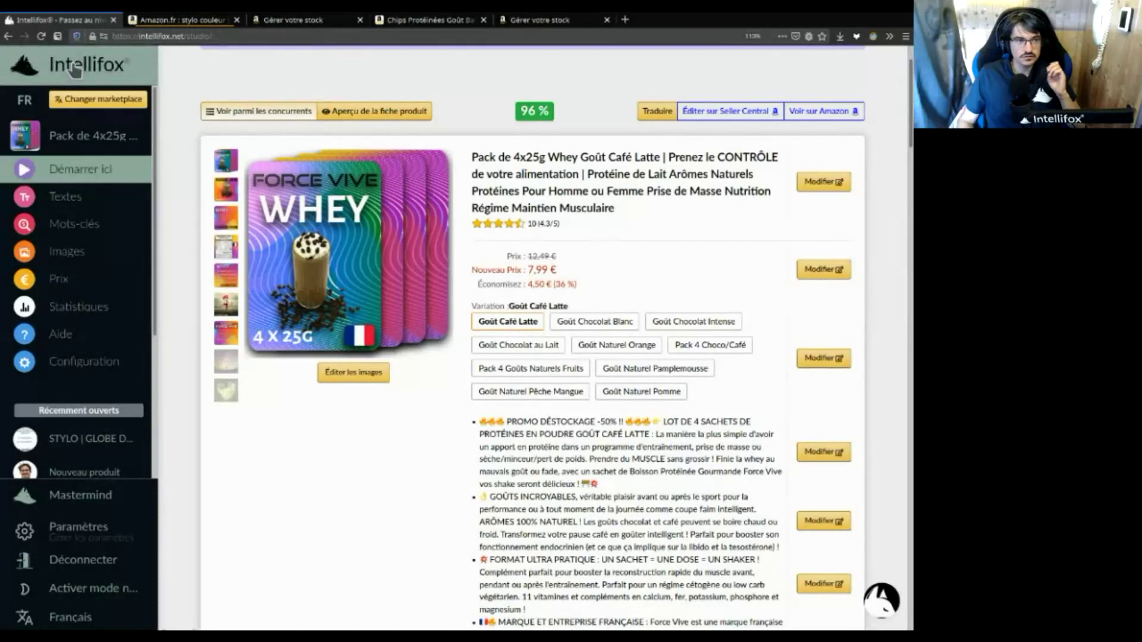
{"action": "scroll", "coordinate": [775, 356], "scroll_direction": "down", "scroll_amount": 12}
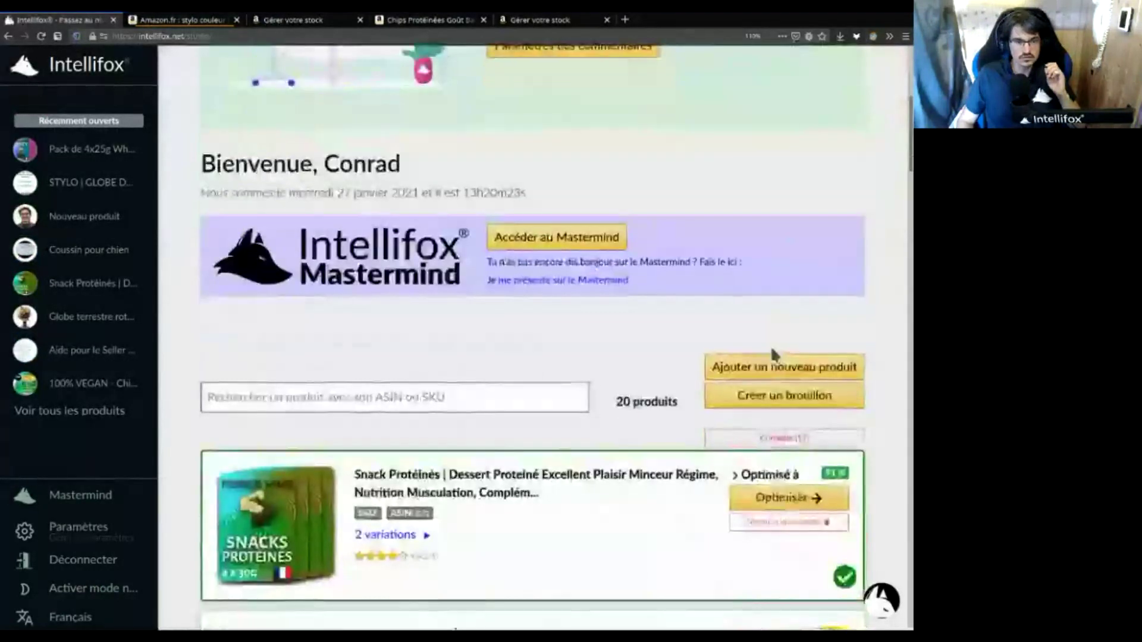
{"action": "scroll", "coordinate": [646, 357], "scroll_direction": "down", "scroll_amount": 10}
{"action": "scroll", "coordinate": [646, 357], "scroll_direction": "down", "scroll_amount": 9}
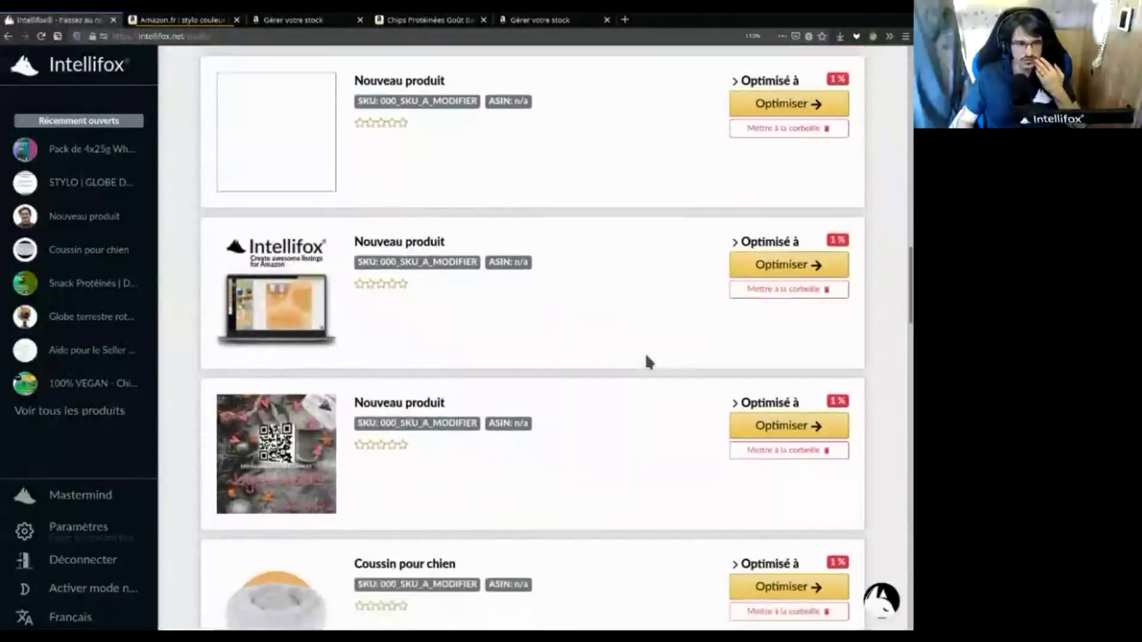
{"action": "scroll", "coordinate": [462, 370], "scroll_direction": "up", "scroll_amount": 3}
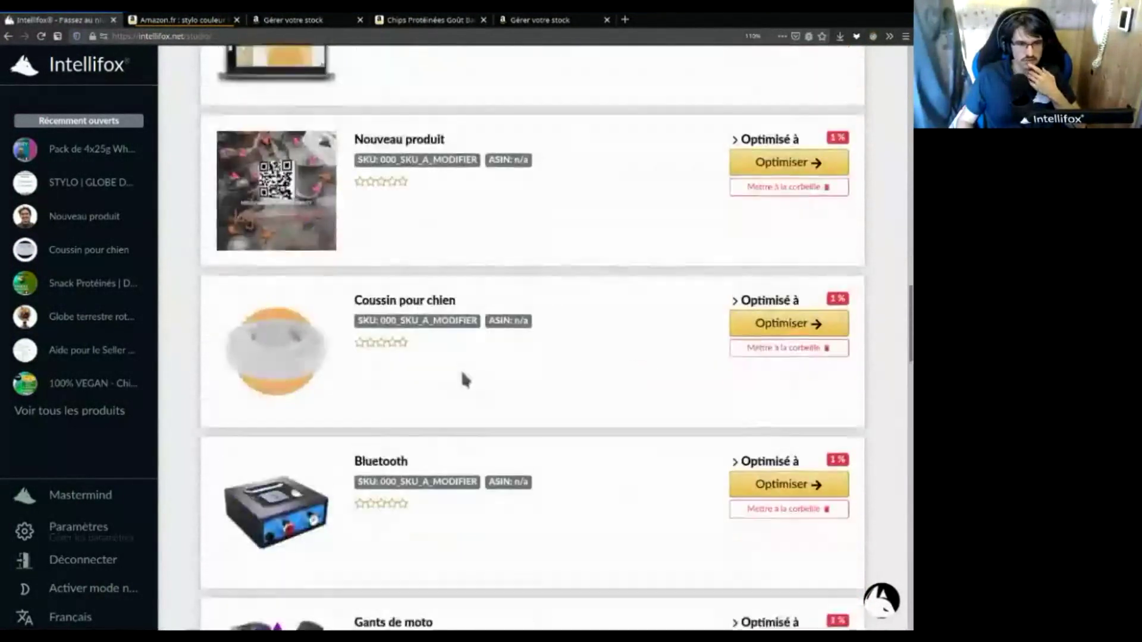
{"action": "left_click", "coordinate": [429, 304]}
Clear the %VARIATION% value in the Coussin pour chien product's configuration
{"action": "scroll", "coordinate": [580, 459], "scroll_direction": "down", "scroll_amount": 3}
{"action": "scroll", "coordinate": [130, 372], "scroll_direction": "down", "scroll_amount": 5}
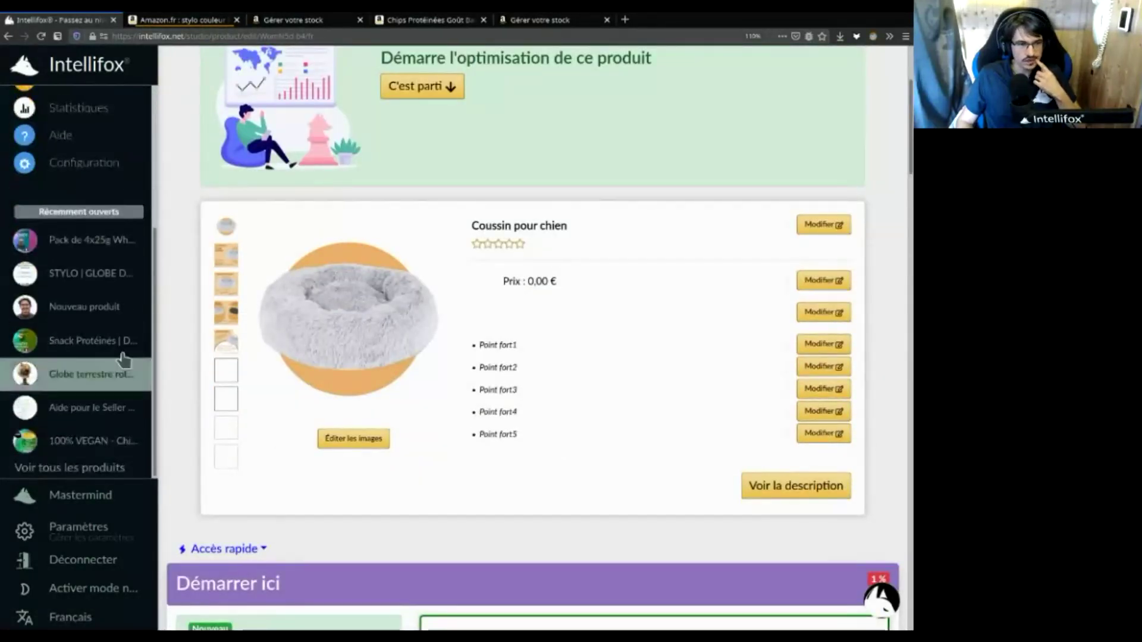
{"action": "scroll", "coordinate": [123, 362], "scroll_direction": "up", "scroll_amount": 3}
{"action": "left_click", "coordinate": [85, 273]}
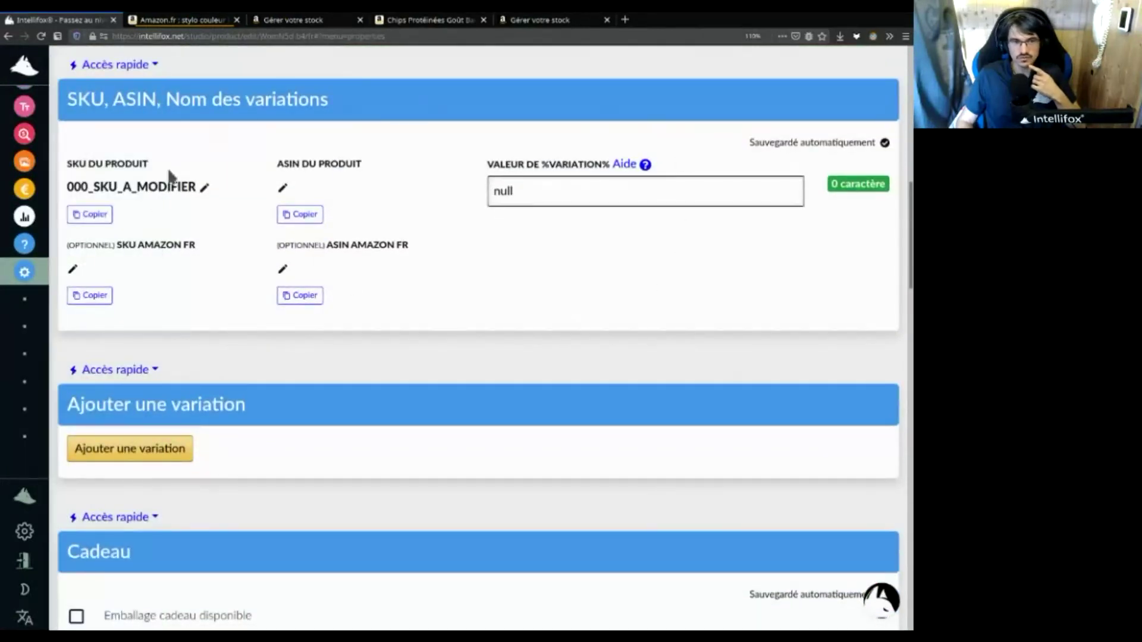
{"action": "left_click_drag", "start_coordinate": [576, 191], "coordinate": [441, 190]}
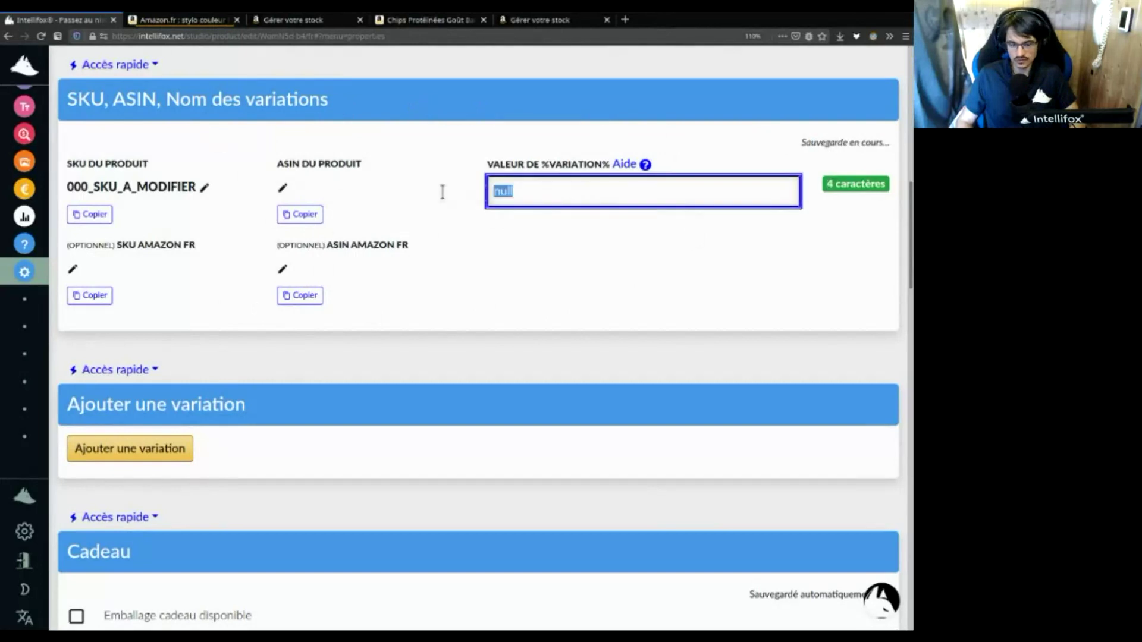
{"action": "key", "text": "BackSpace"}
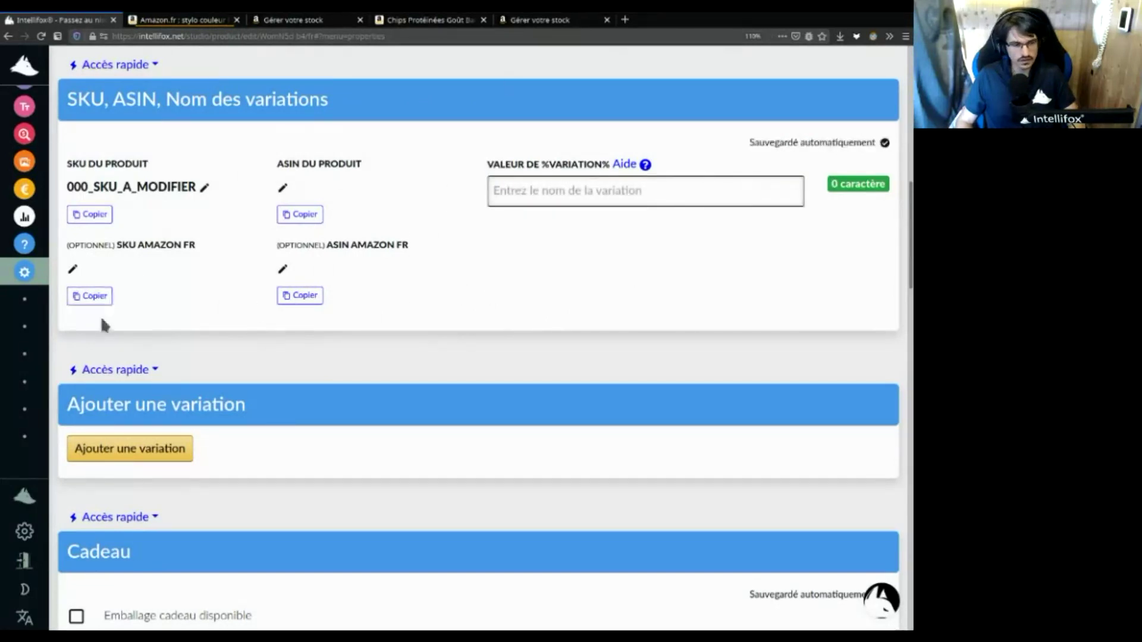
Try to add a variation to the Coussin pour chien product and check its product page
{"action": "left_click", "coordinate": [130, 450]}
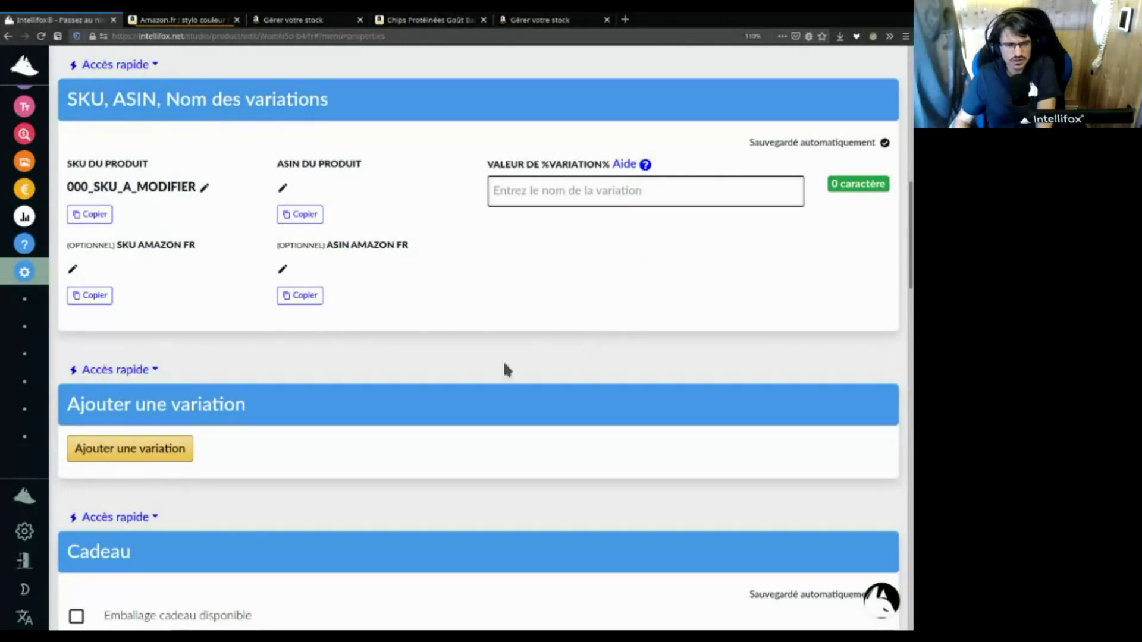
{"action": "scroll", "coordinate": [476, 387], "scroll_direction": "up", "scroll_amount": 10}
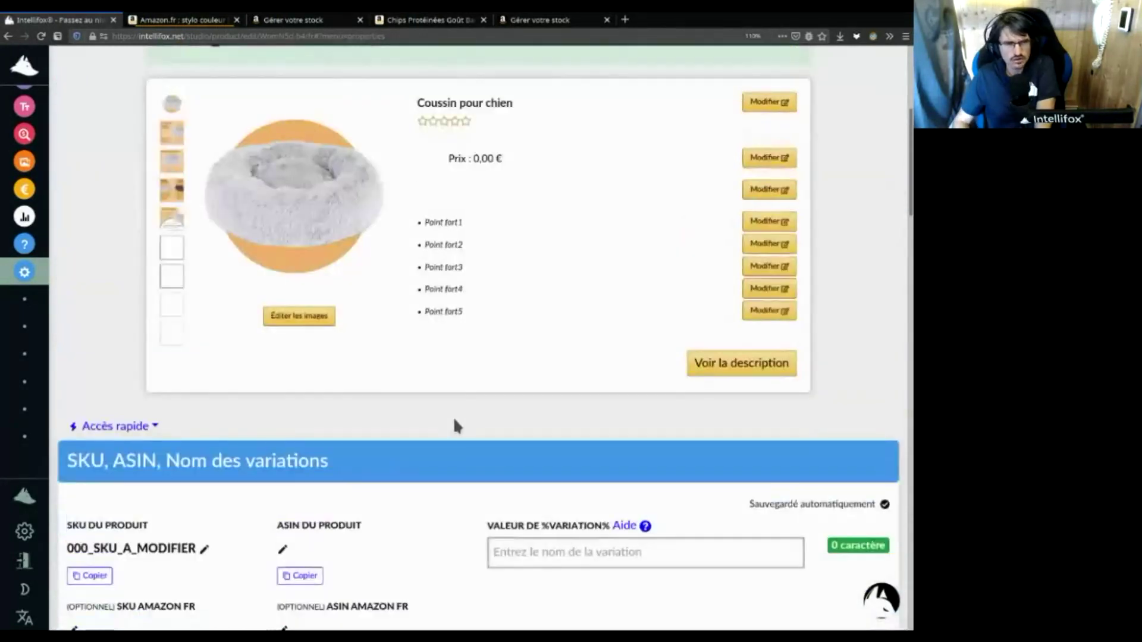
{"action": "scroll", "coordinate": [444, 438], "scroll_direction": "down", "scroll_amount": 6}
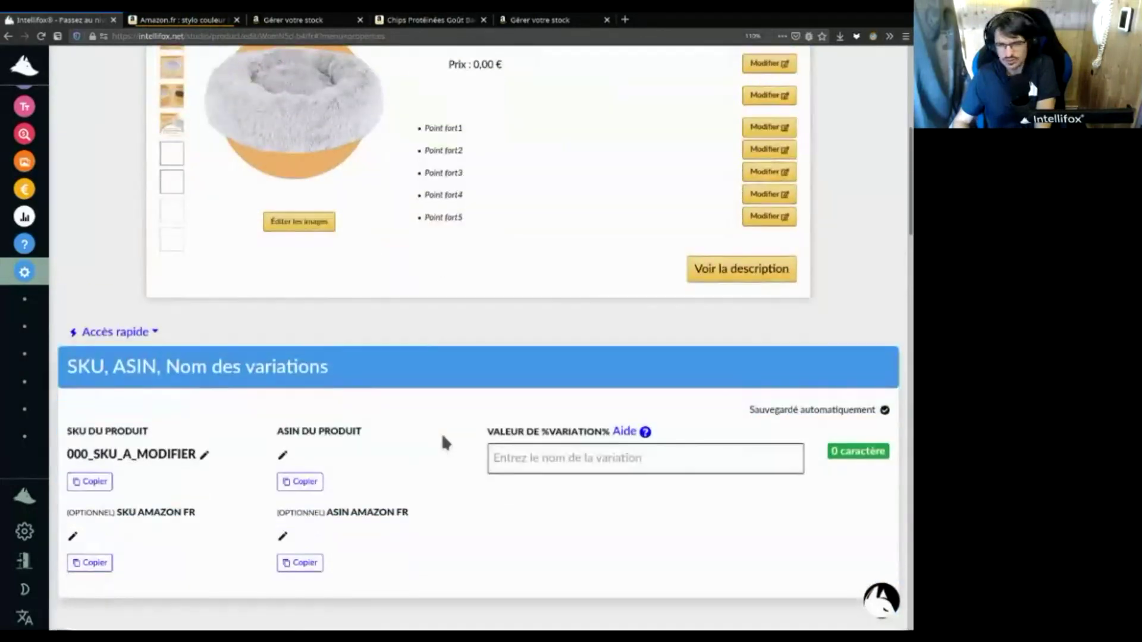
{"action": "scroll", "coordinate": [441, 431], "scroll_direction": "up", "scroll_amount": 6}
From the product list, view the new-product form for importing a product that already exists on Amazon, and close it
{"action": "left_click", "coordinate": [25, 65]}
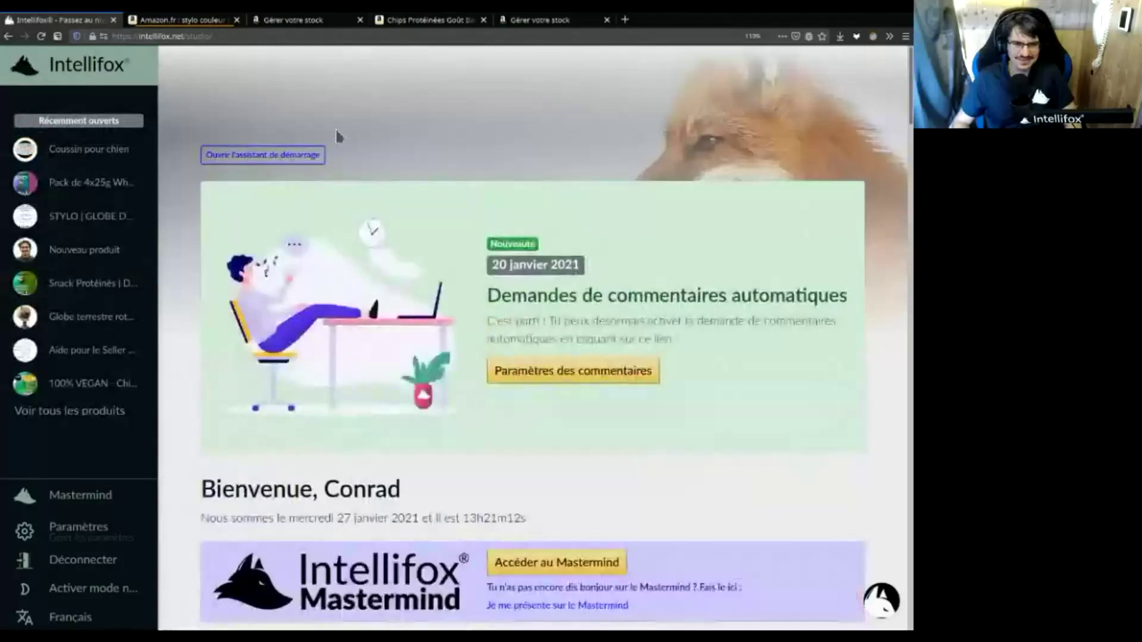
{"action": "scroll", "coordinate": [451, 212], "scroll_direction": "down", "scroll_amount": 4}
{"action": "scroll", "coordinate": [450, 212], "scroll_direction": "down", "scroll_amount": 3}
{"action": "left_click", "coordinate": [789, 260]}
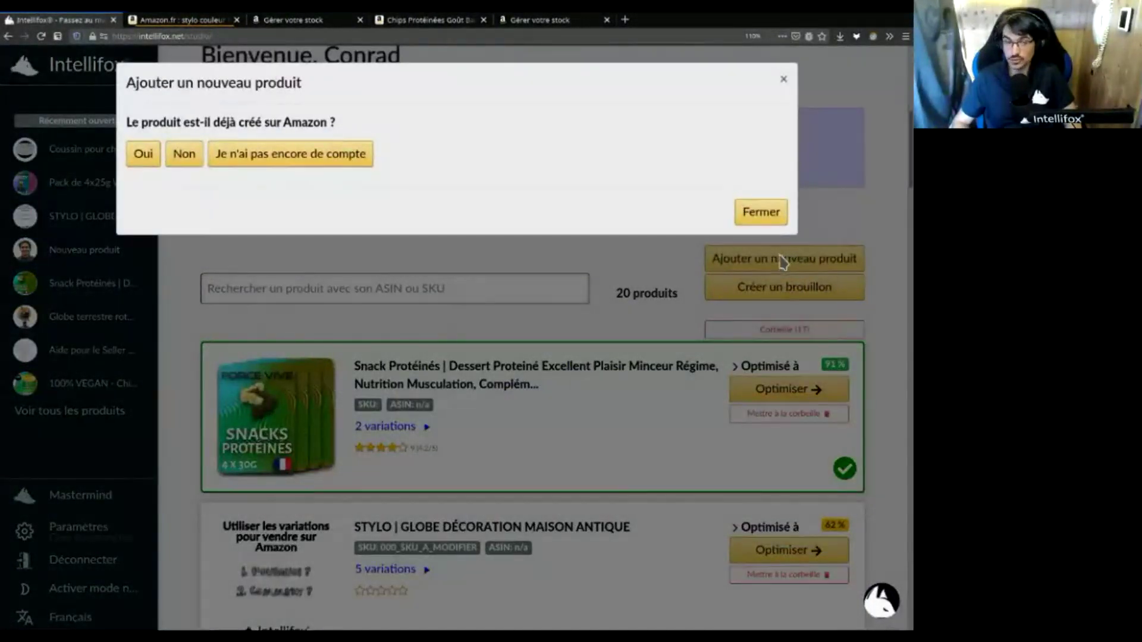
{"action": "left_click", "coordinate": [760, 222]}
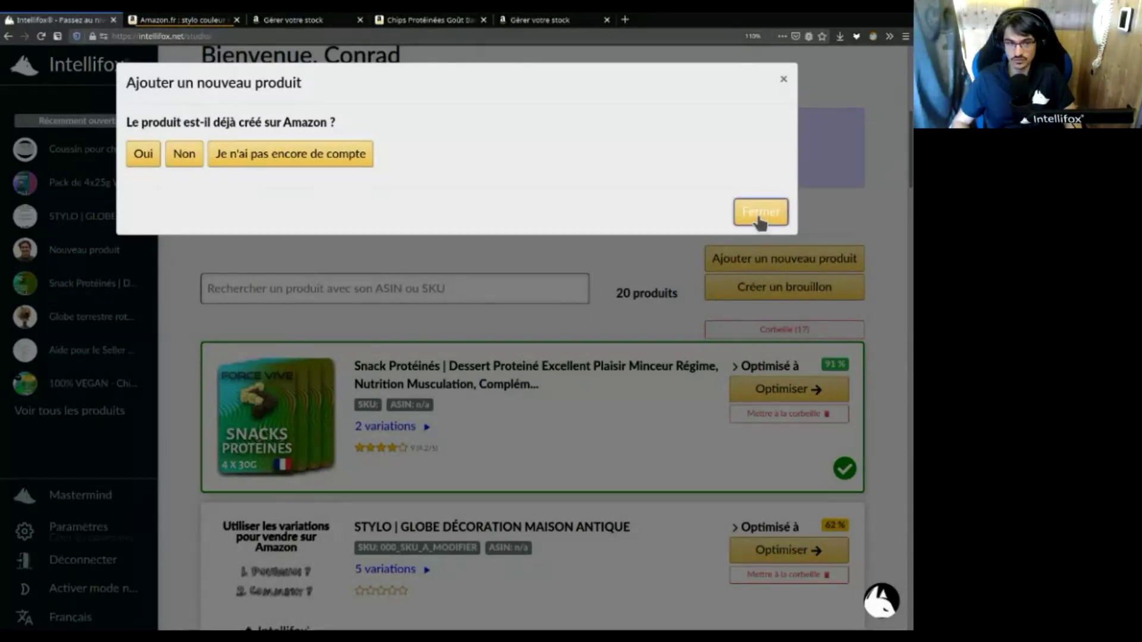
{"action": "left_click", "coordinate": [138, 159]}
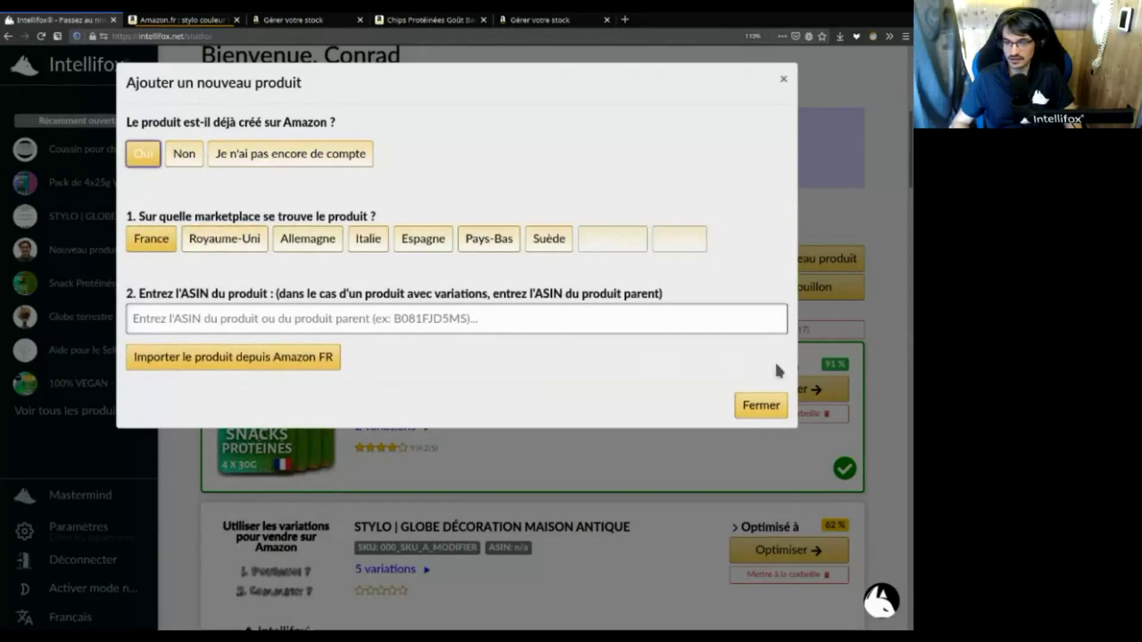
{"action": "left_click", "coordinate": [764, 407]}
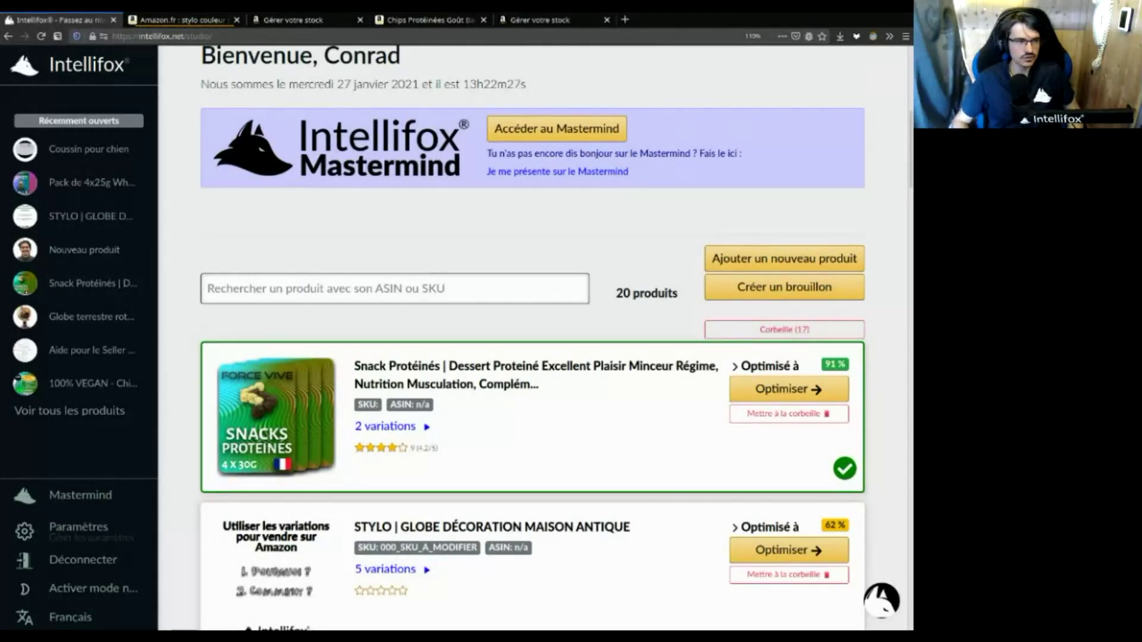
Reopen the Coussin pour chien product's configuration and review its preview and its SKU, ASIN and variation name fields
{"action": "scroll", "coordinate": [492, 221], "scroll_direction": "down", "scroll_amount": 3}
{"action": "scroll", "coordinate": [506, 342], "scroll_direction": "down", "scroll_amount": 19}
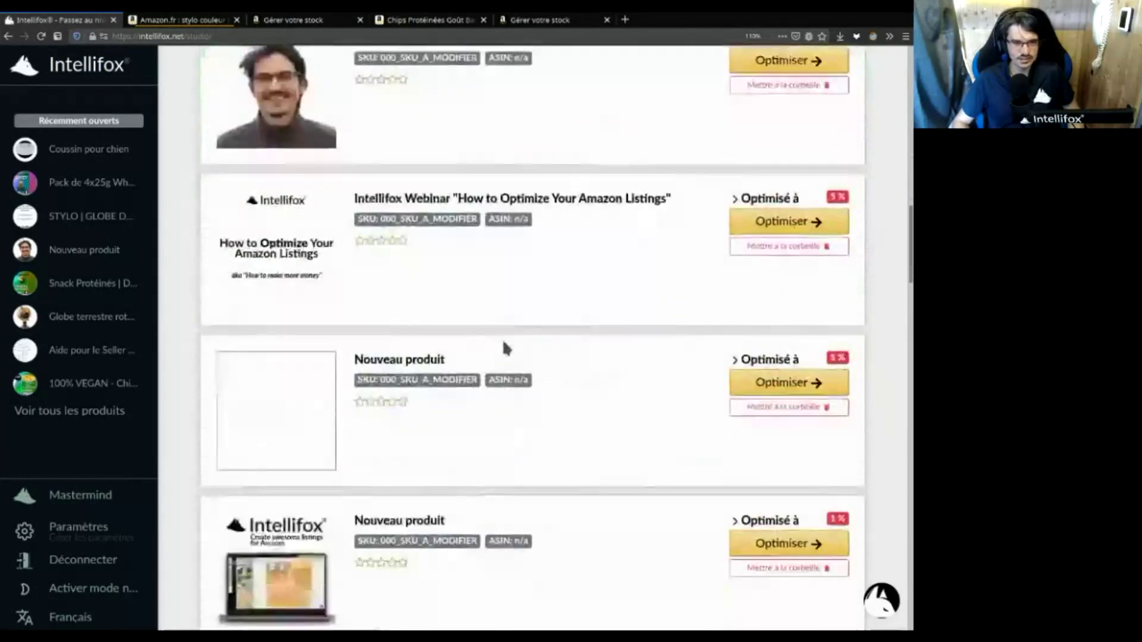
{"action": "left_click", "coordinate": [366, 194]}
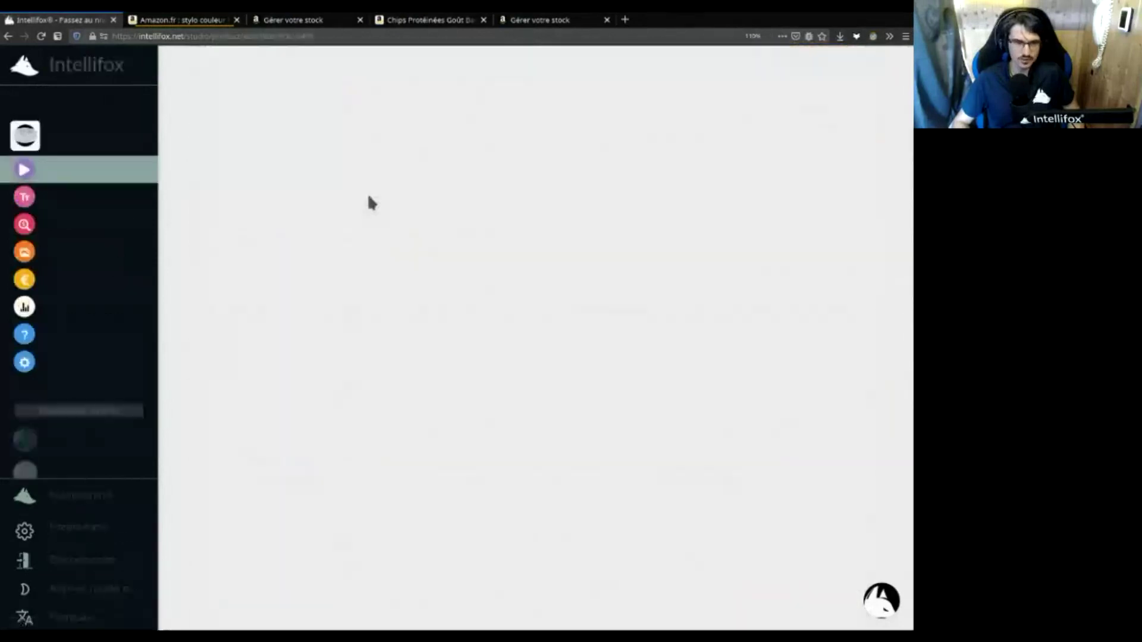
{"action": "scroll", "coordinate": [76, 240], "scroll_direction": "down", "scroll_amount": 1}
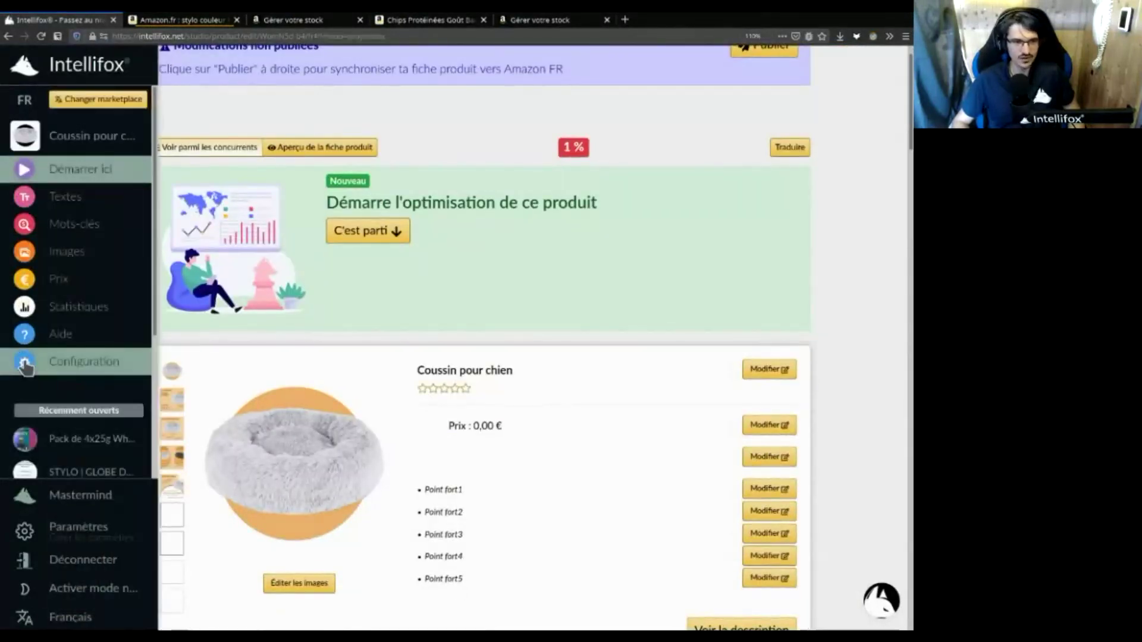
{"action": "left_click", "coordinate": [42, 362]}
{"action": "scroll", "coordinate": [417, 420], "scroll_direction": "up", "scroll_amount": 8}
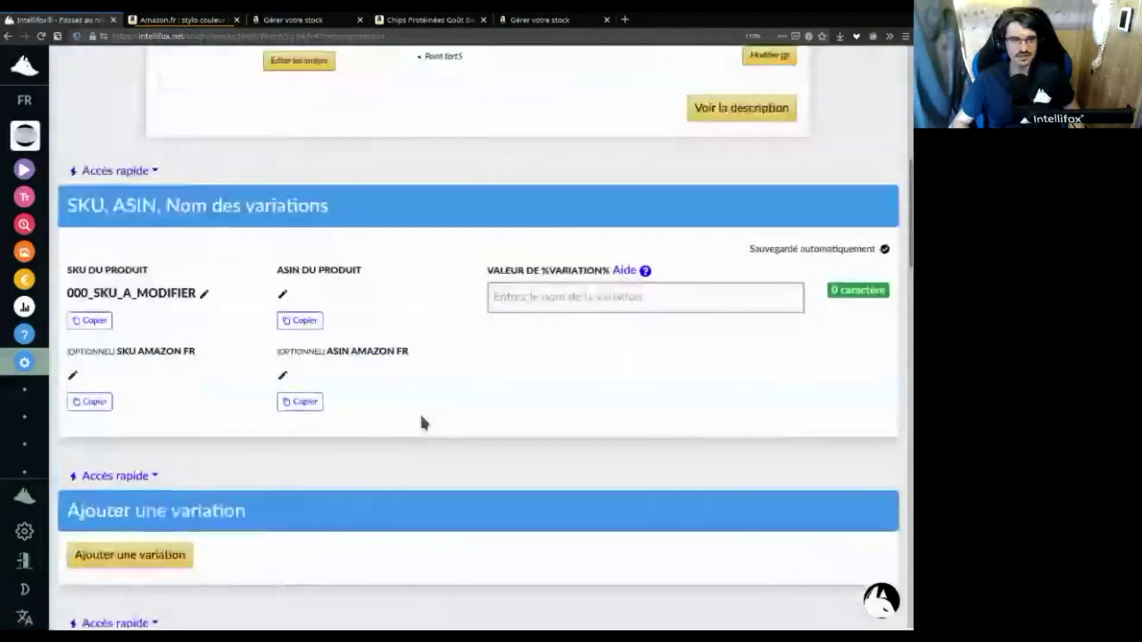
{"action": "scroll", "coordinate": [456, 408], "scroll_direction": "down", "scroll_amount": 5}
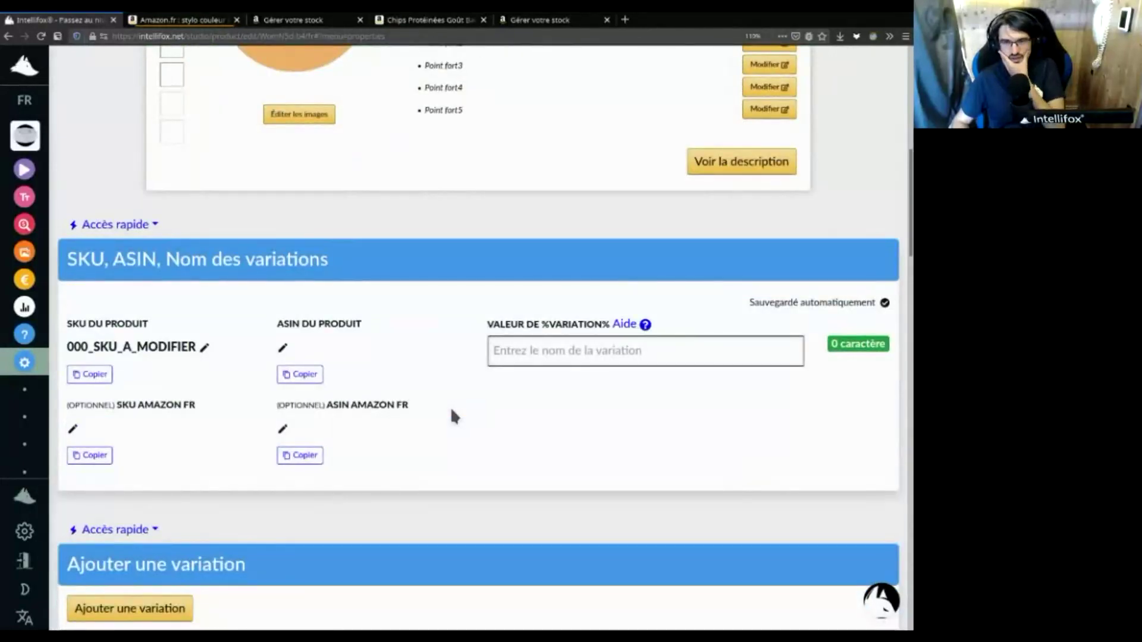
{"action": "scroll", "coordinate": [452, 411], "scroll_direction": "up", "scroll_amount": 3}
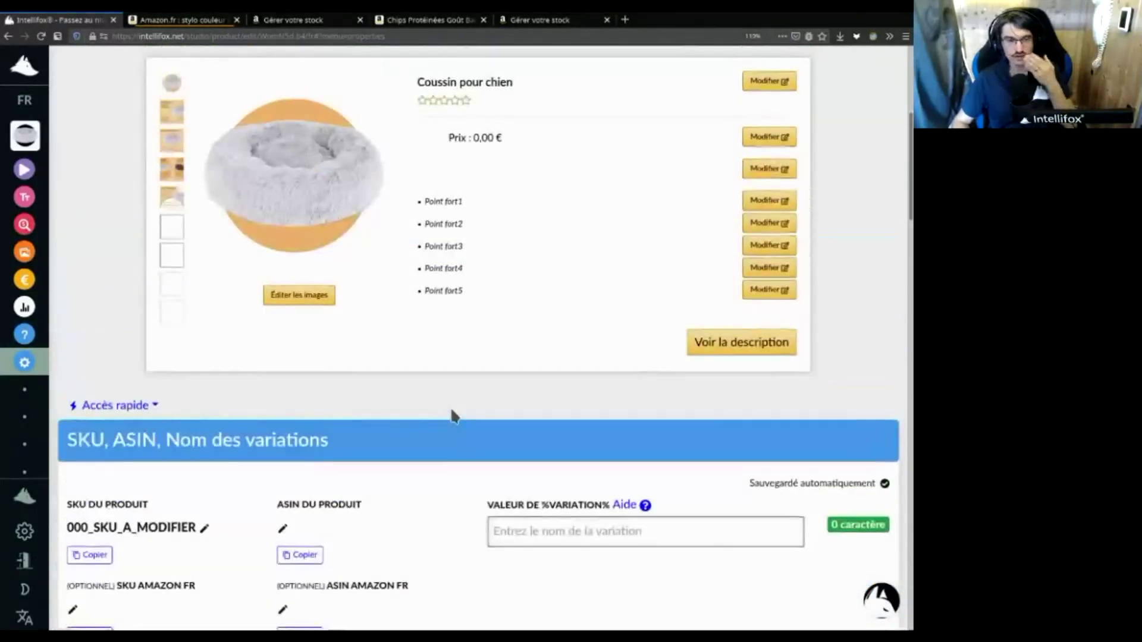
{"action": "scroll", "coordinate": [453, 414], "scroll_direction": "up", "scroll_amount": 2}
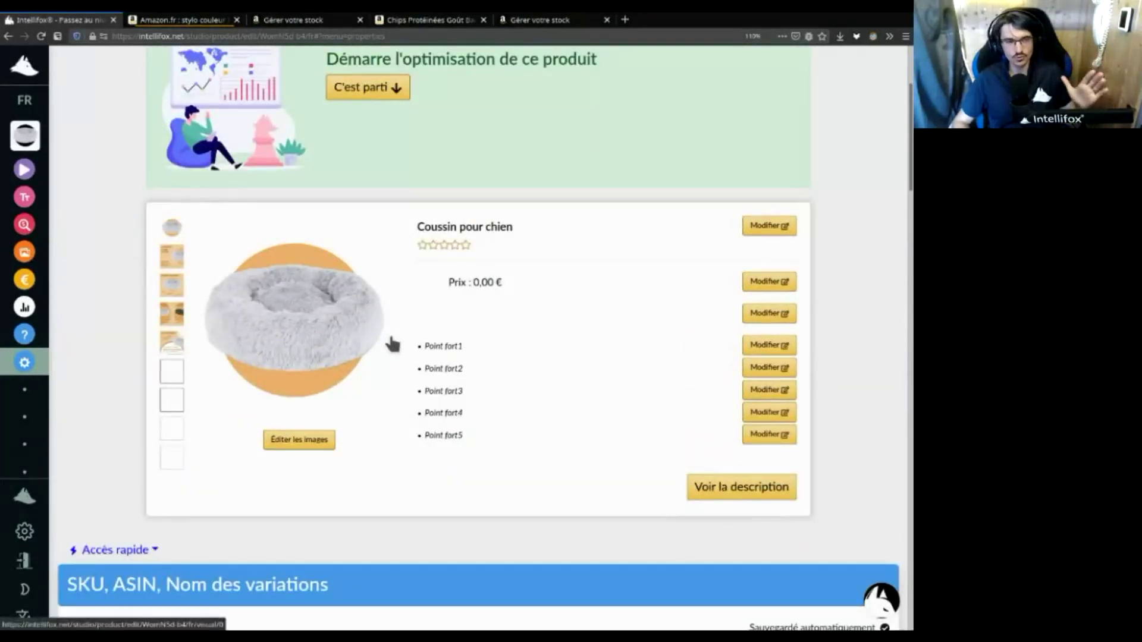
{"action": "scroll", "coordinate": [392, 344], "scroll_direction": "down", "scroll_amount": 2}
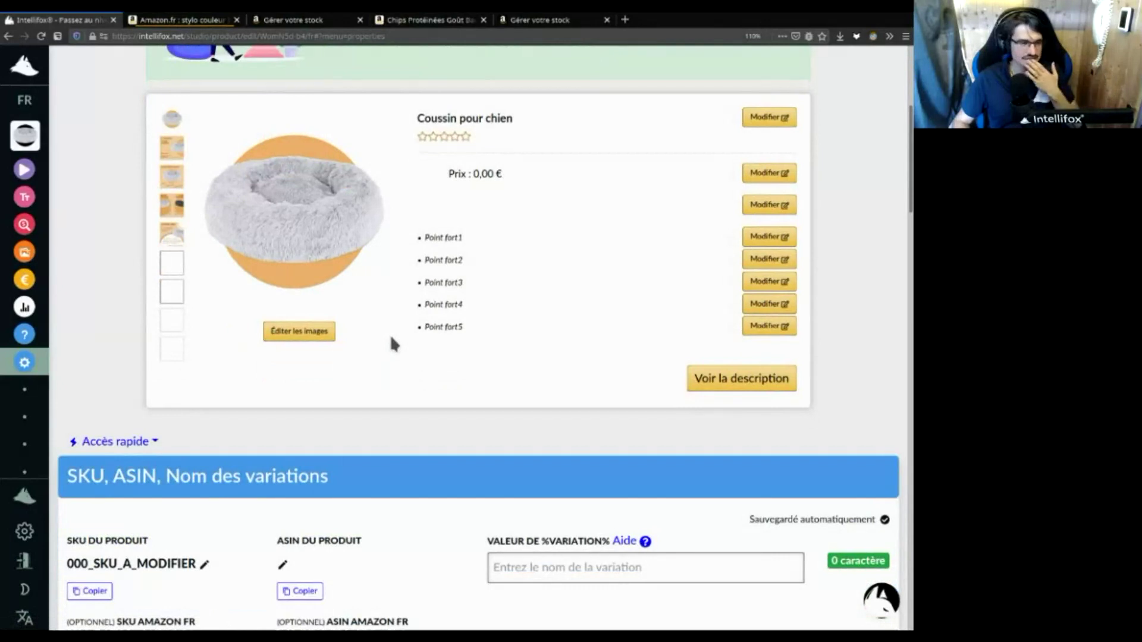
{"action": "scroll", "coordinate": [391, 342], "scroll_direction": "down", "scroll_amount": 2}
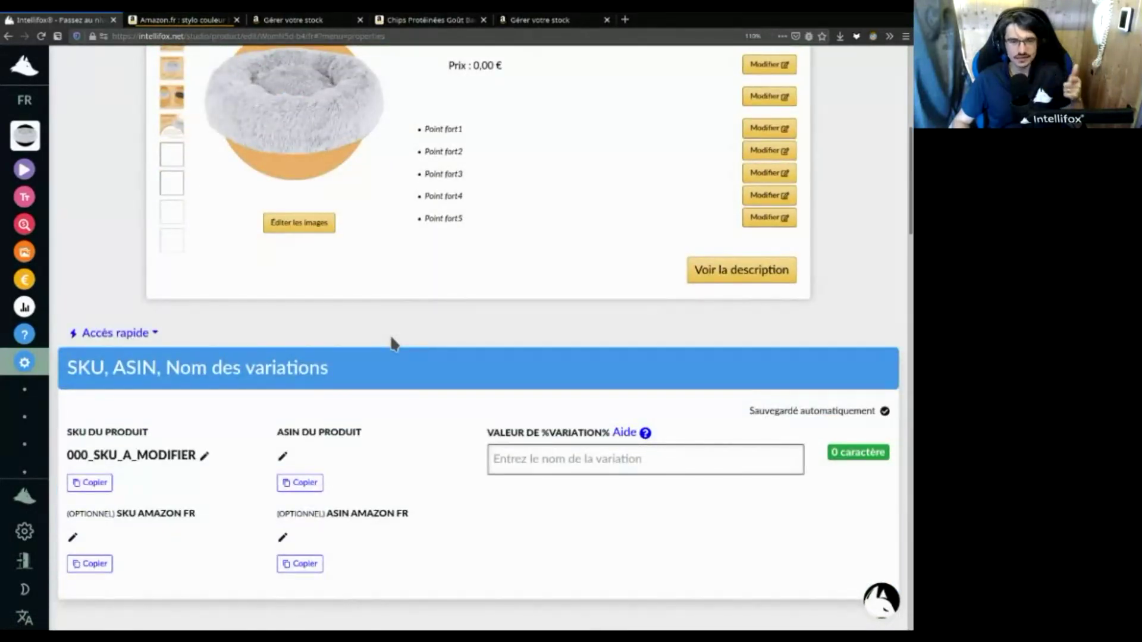
{"action": "scroll", "coordinate": [391, 341], "scroll_direction": "up", "scroll_amount": 1}
{"action": "scroll", "coordinate": [391, 341], "scroll_direction": "down", "scroll_amount": 5}
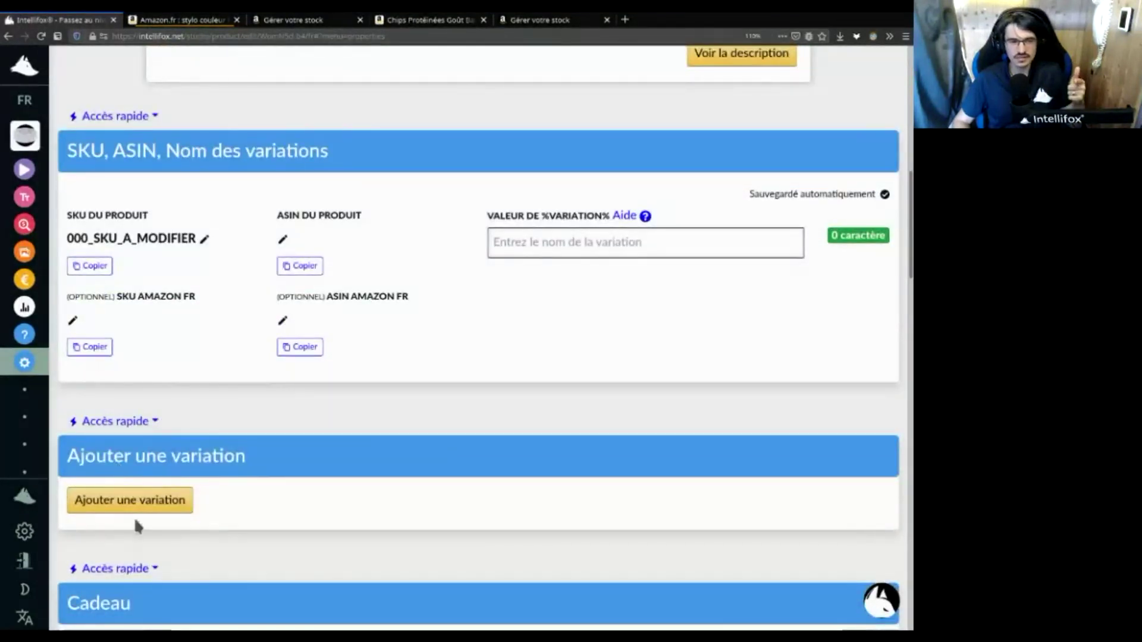
Add a variation to the Coussin pour chien product with SKU A, ASIN B and %VARIATION% value C
{"action": "left_click", "coordinate": [171, 498]}
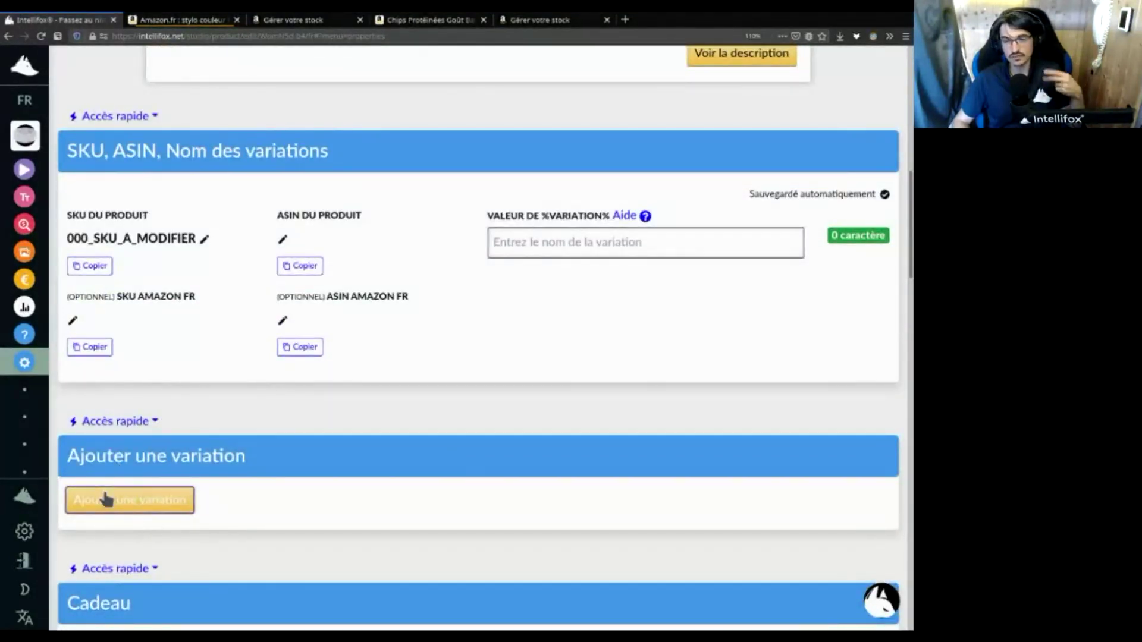
{"action": "scroll", "coordinate": [268, 393], "scroll_direction": "up", "scroll_amount": 2}
{"action": "left_click", "coordinate": [289, 374]}
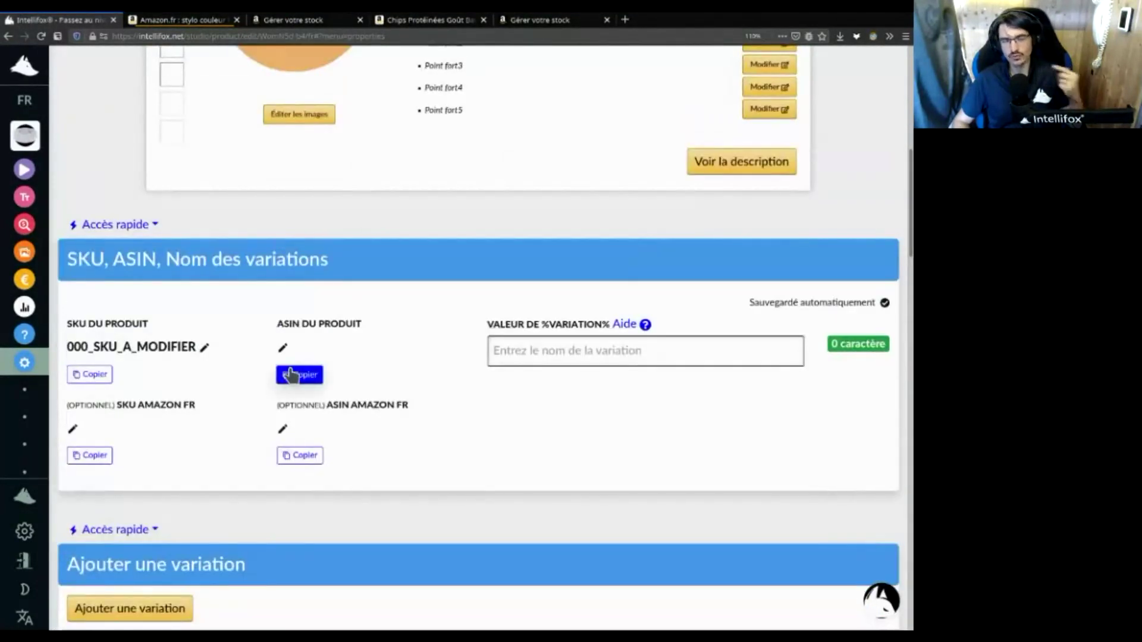
{"action": "scroll", "coordinate": [289, 373], "scroll_direction": "down", "scroll_amount": 2}
{"action": "left_click", "coordinate": [123, 502]}
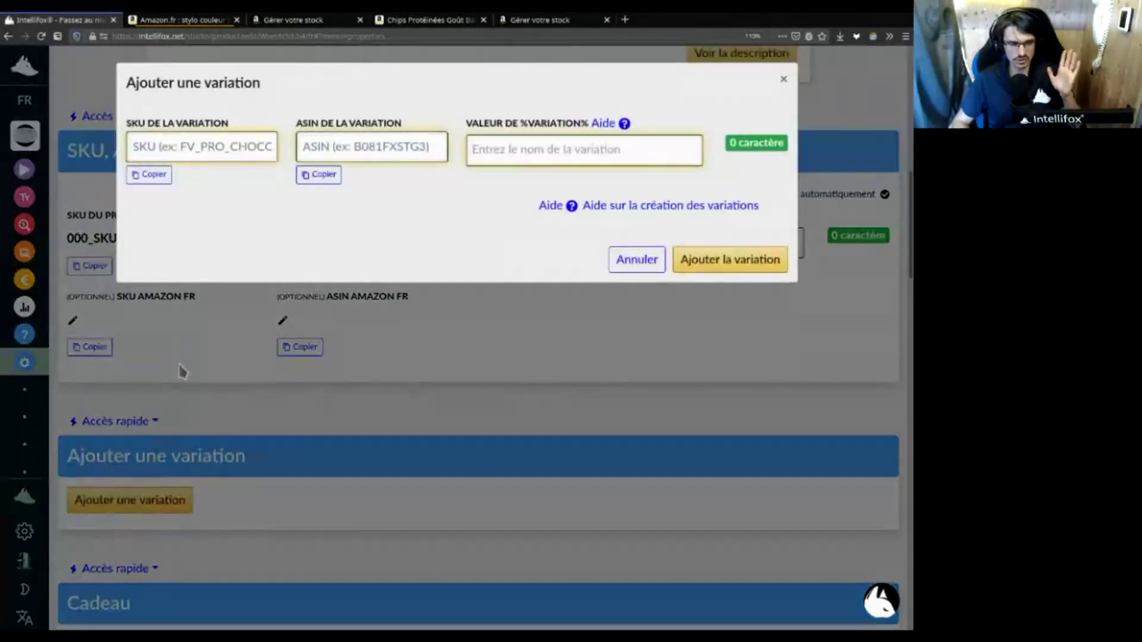
{"action": "left_click", "coordinate": [217, 147]}
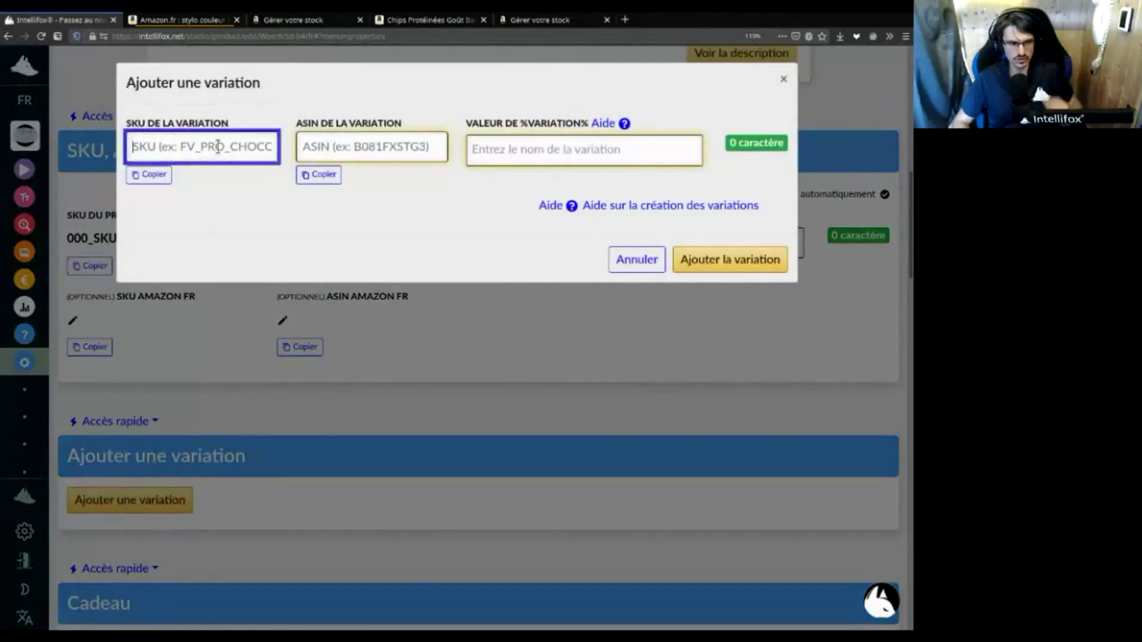
{"action": "type", "text": "A"}
{"action": "left_click", "coordinate": [415, 136]}
{"action": "type", "text": "B"}
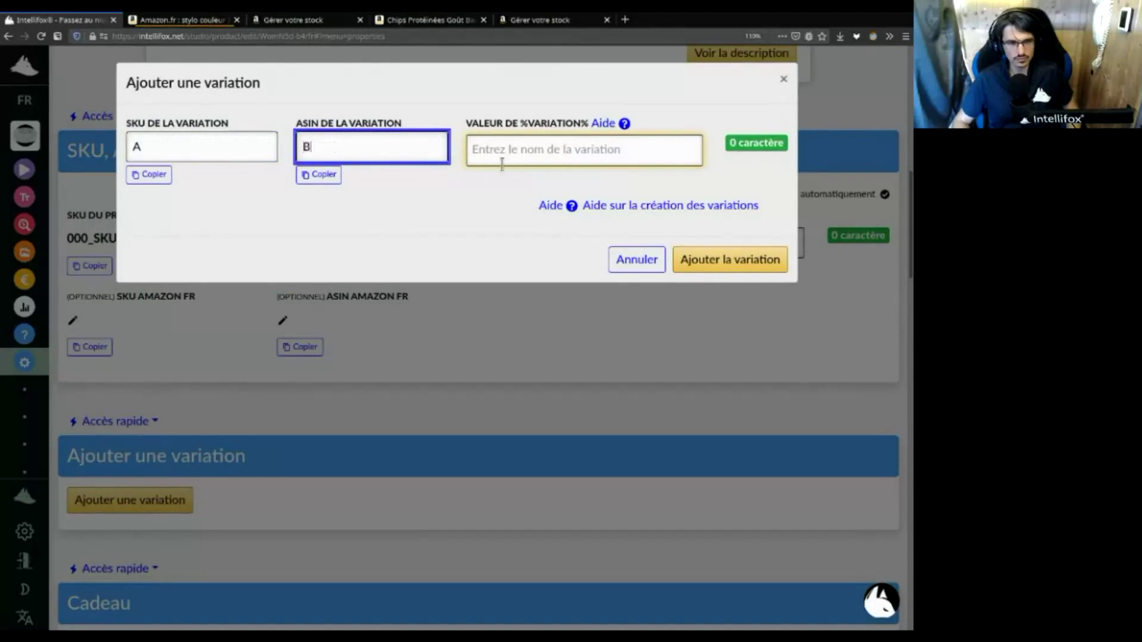
{"action": "left_click", "coordinate": [524, 148]}
{"action": "left_click", "coordinate": [709, 259]}
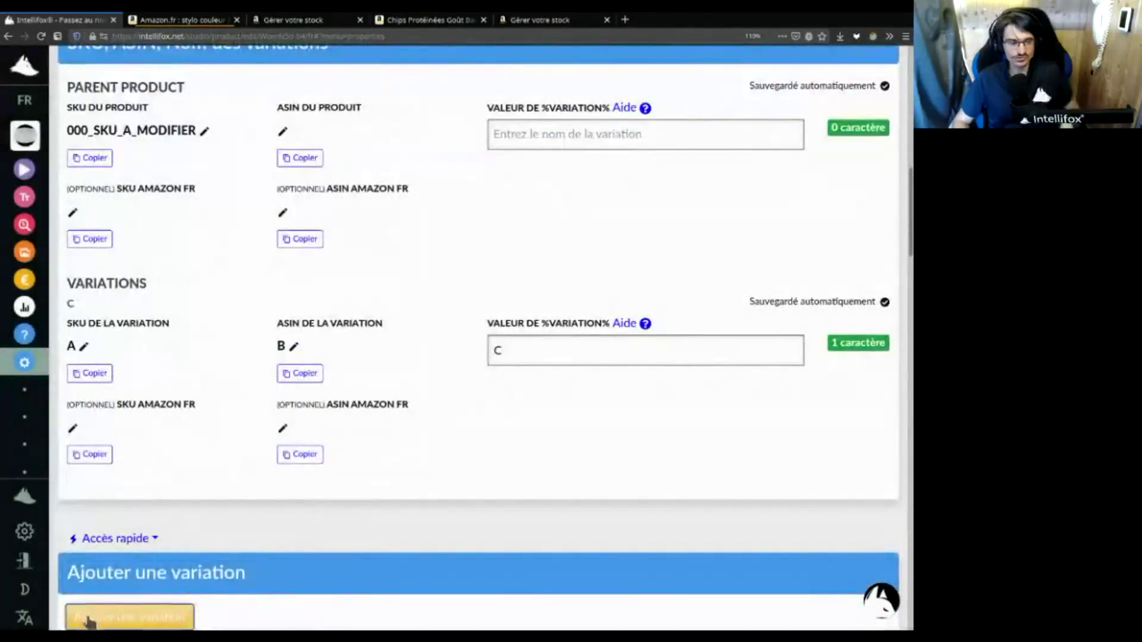
Add a second variation with SKU 1, ASIN 2 and %VARIATION% value 3
{"action": "left_click", "coordinate": [90, 621]}
{"action": "type", "text": "1"}
{"action": "left_click", "coordinate": [320, 136]}
{"action": "left_click_drag", "start_coordinate": [523, 147], "coordinate": [379, 147]}
{"action": "type", "text": "3"}
{"action": "left_click", "coordinate": [702, 262]}
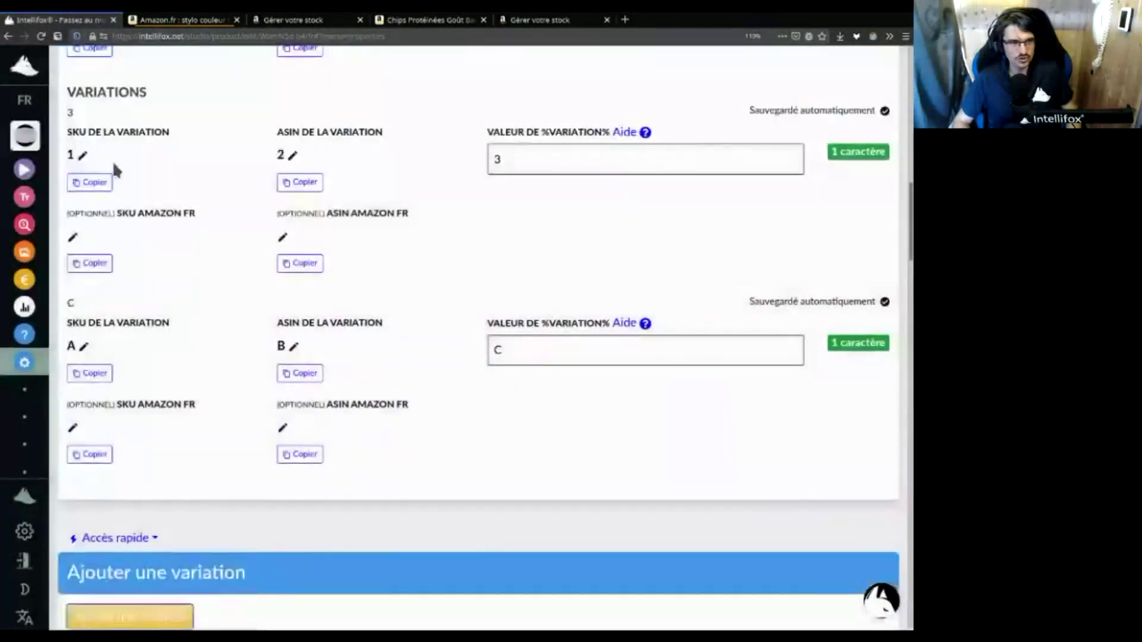
Set the parent product's SKU to 1, its ASIN to 2 and its %VARIATION% value to 3
{"action": "scroll", "coordinate": [171, 173], "scroll_direction": "up", "scroll_amount": 5}
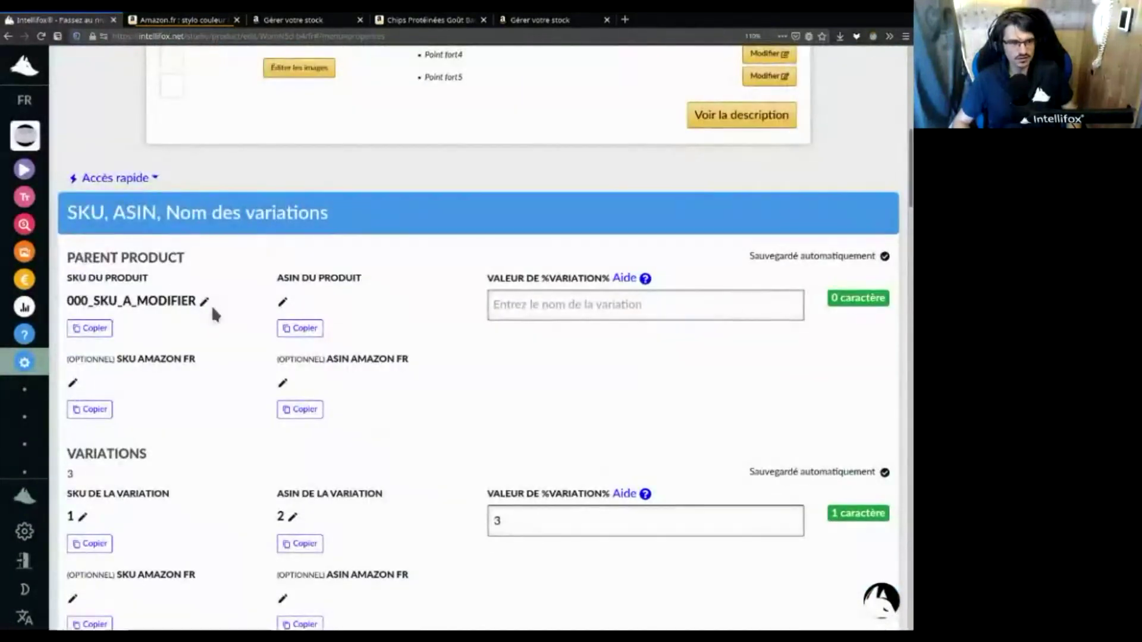
{"action": "left_click", "coordinate": [204, 302]}
{"action": "type", "text": "1"}
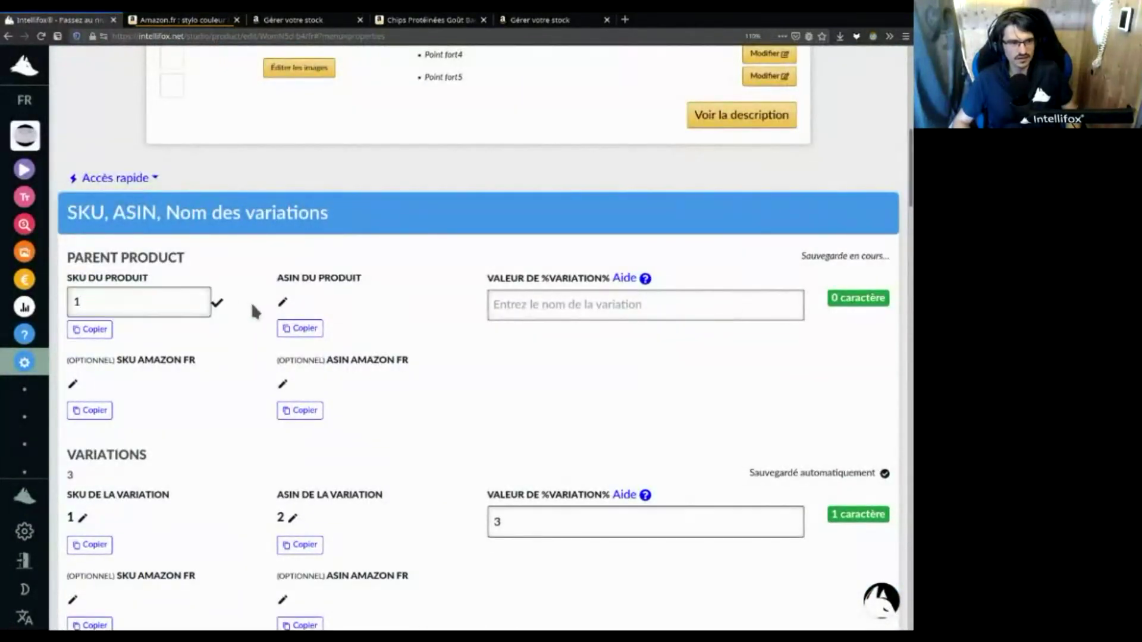
{"action": "left_click", "coordinate": [284, 304]}
{"action": "type", "text": "2"}
{"action": "left_click", "coordinate": [558, 307]}
{"action": "left_click", "coordinate": [527, 347]}
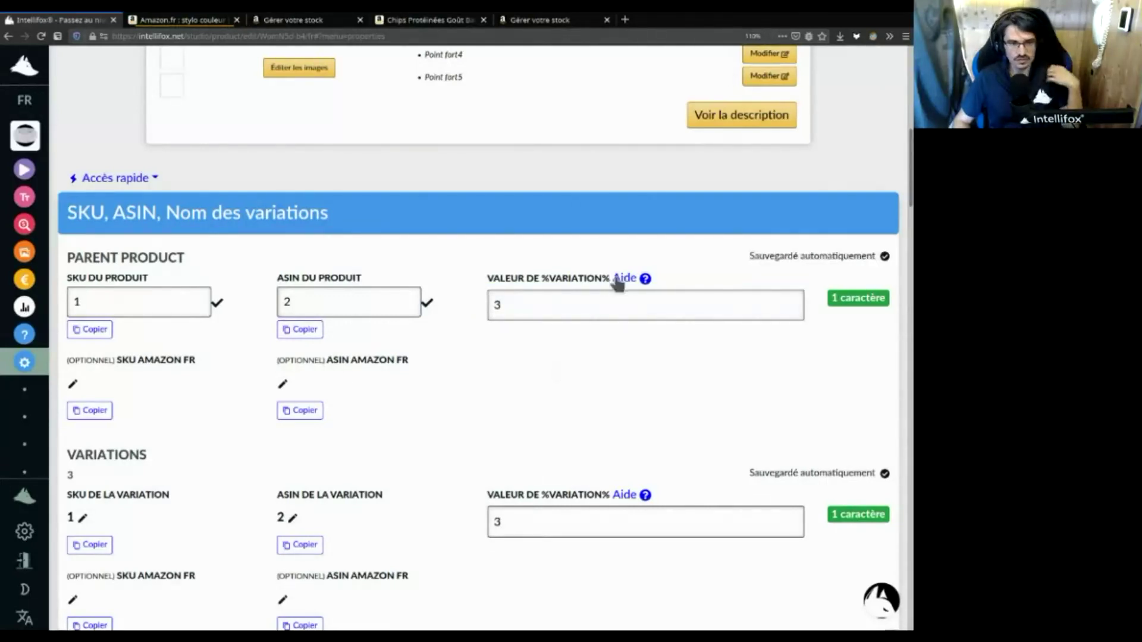
Check both variations in the product preview and change variation C's %VARIATION% value to "Autre variation"
{"action": "scroll", "coordinate": [365, 459], "scroll_direction": "down", "scroll_amount": 4}
{"action": "scroll", "coordinate": [491, 427], "scroll_direction": "down", "scroll_amount": 4}
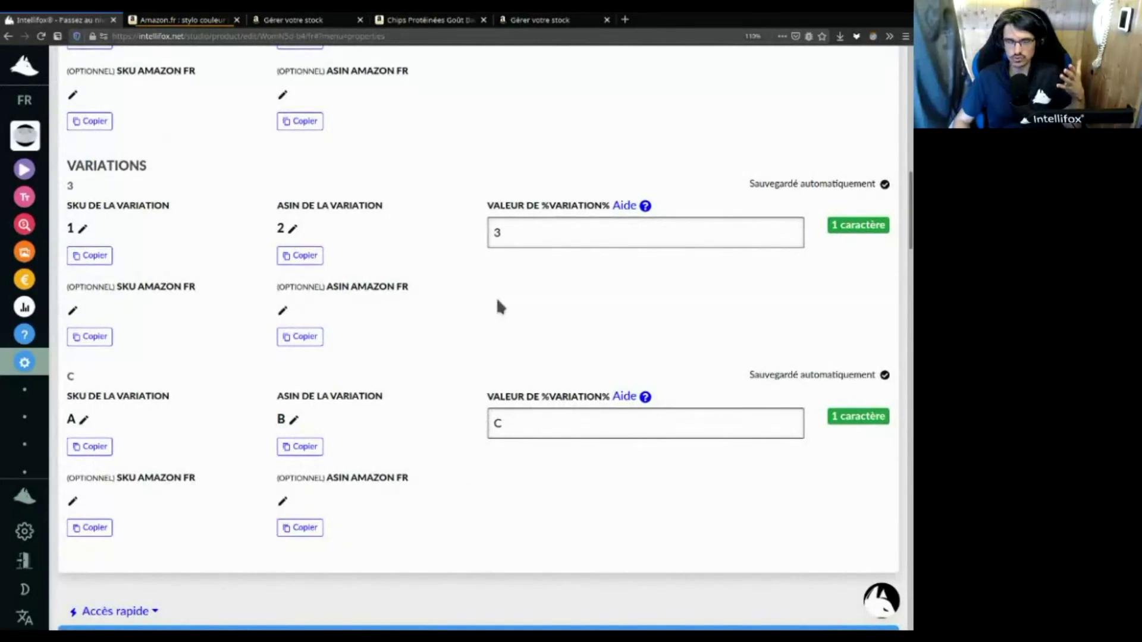
{"action": "scroll", "coordinate": [556, 452], "scroll_direction": "up", "scroll_amount": 15}
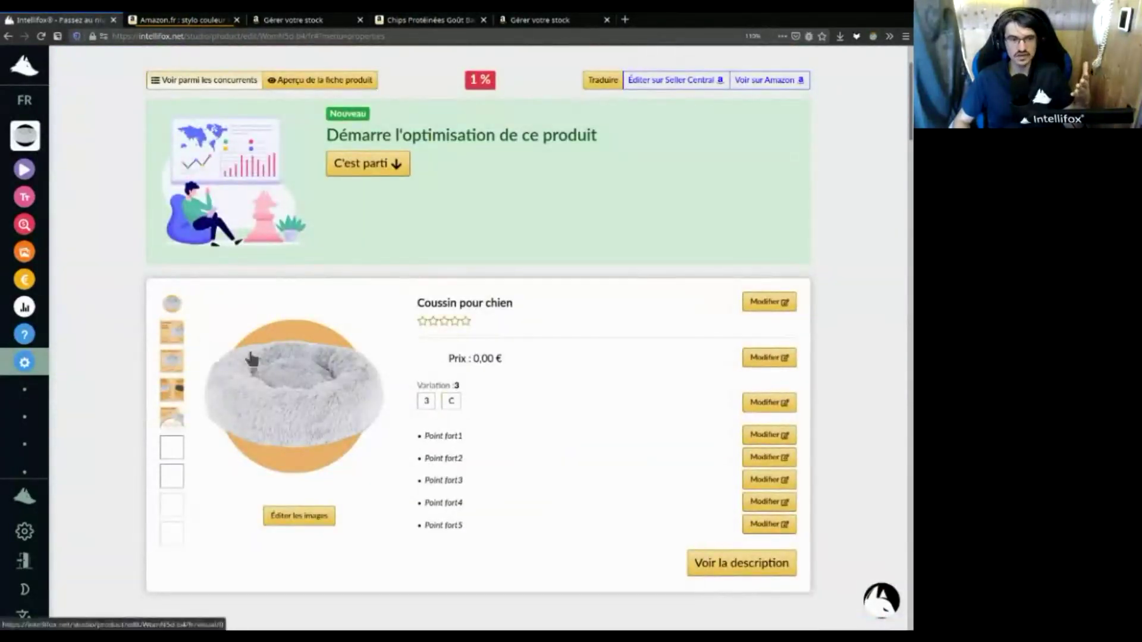
{"action": "scroll", "coordinate": [375, 391], "scroll_direction": "down", "scroll_amount": 15}
{"action": "double_click", "coordinate": [543, 474]}
{"action": "type", "text": "Autre "}
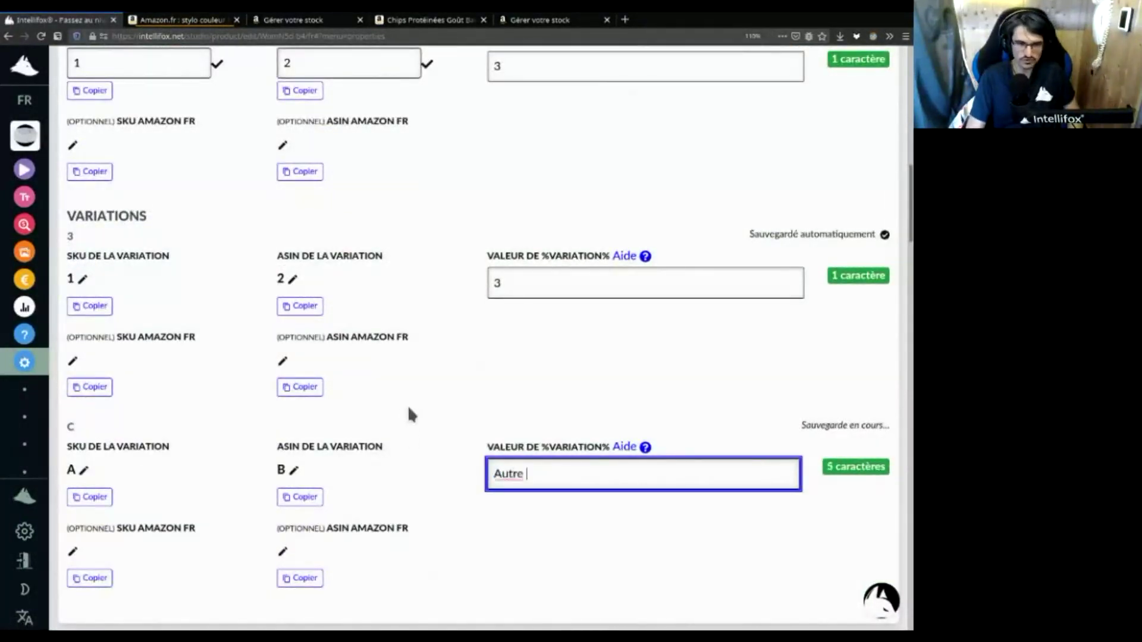
{"action": "type", "text": "variation"}
{"action": "key", "text": "shift+Tab"}
{"action": "key", "text": "shift+Tab"}
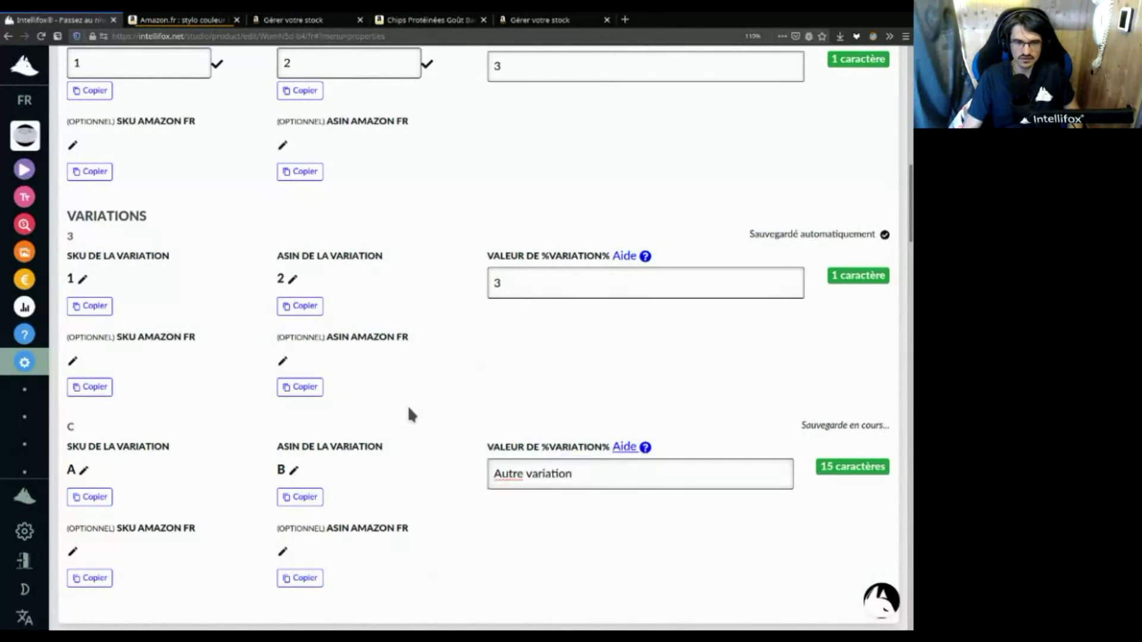
Set the %VARIATION% value of the variation with SKU 1 to "Variation de référence"
{"action": "double_click", "coordinate": [594, 273]}
{"action": "type", "text": "Variation de référen"}
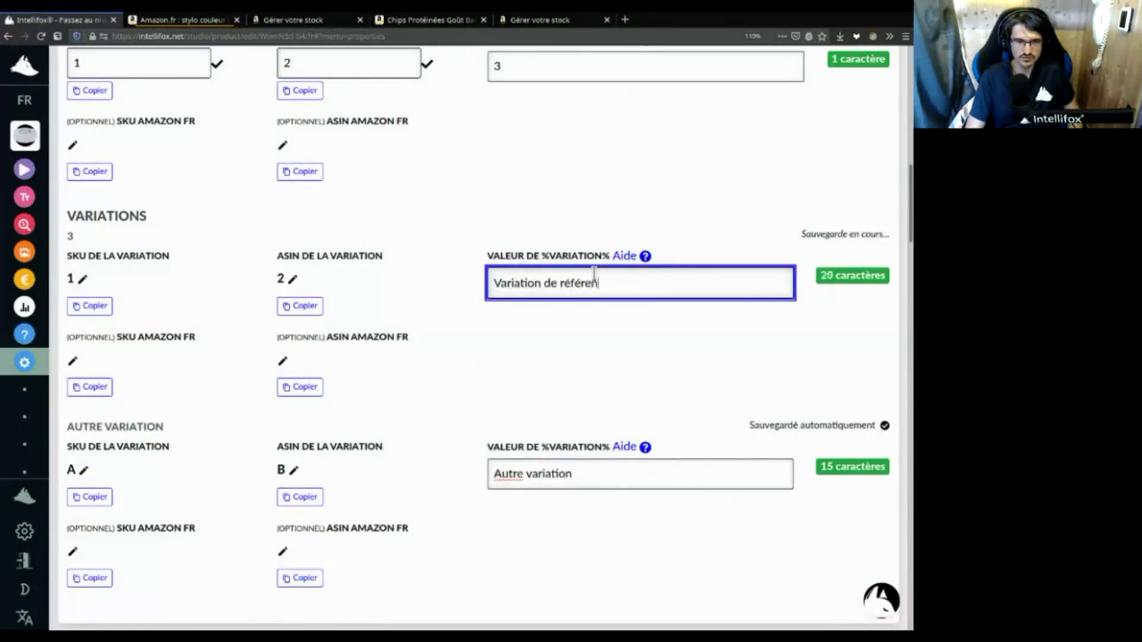
{"action": "left_click", "coordinate": [574, 363]}
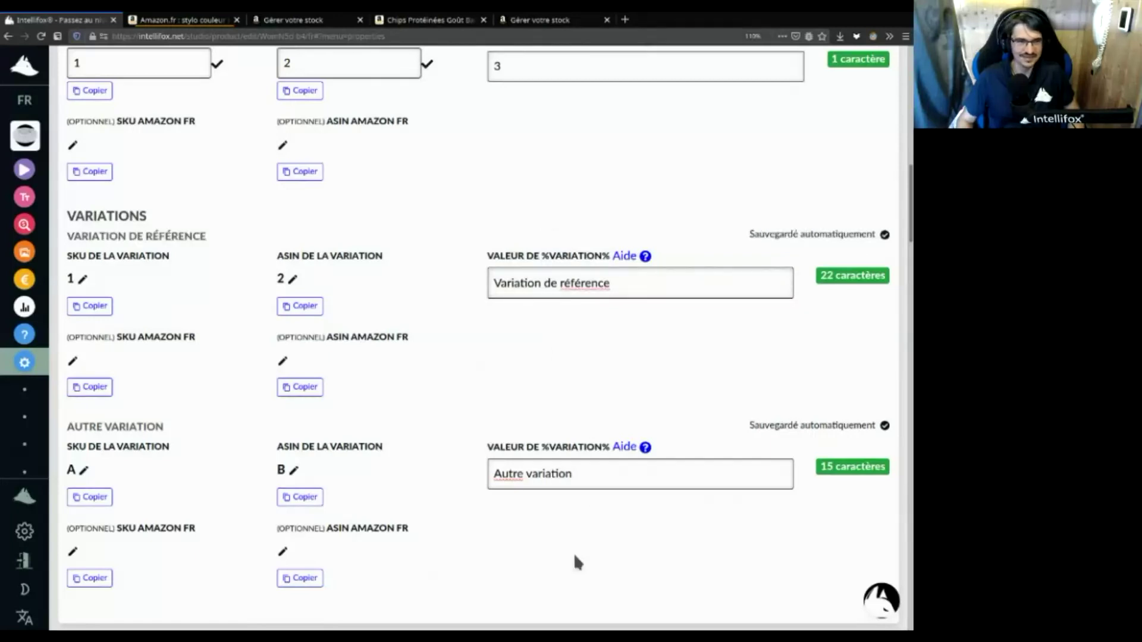
Copy the "Variation de référence" value into the parent product's %VARIATION% field, replacing its content
{"action": "scroll", "coordinate": [574, 556], "scroll_direction": "up", "scroll_amount": 3}
{"action": "left_click_drag", "start_coordinate": [617, 504], "coordinate": [364, 468]}
{"action": "key", "text": "ctrl+c"}
{"action": "left_click_drag", "start_coordinate": [527, 287], "coordinate": [429, 278]}
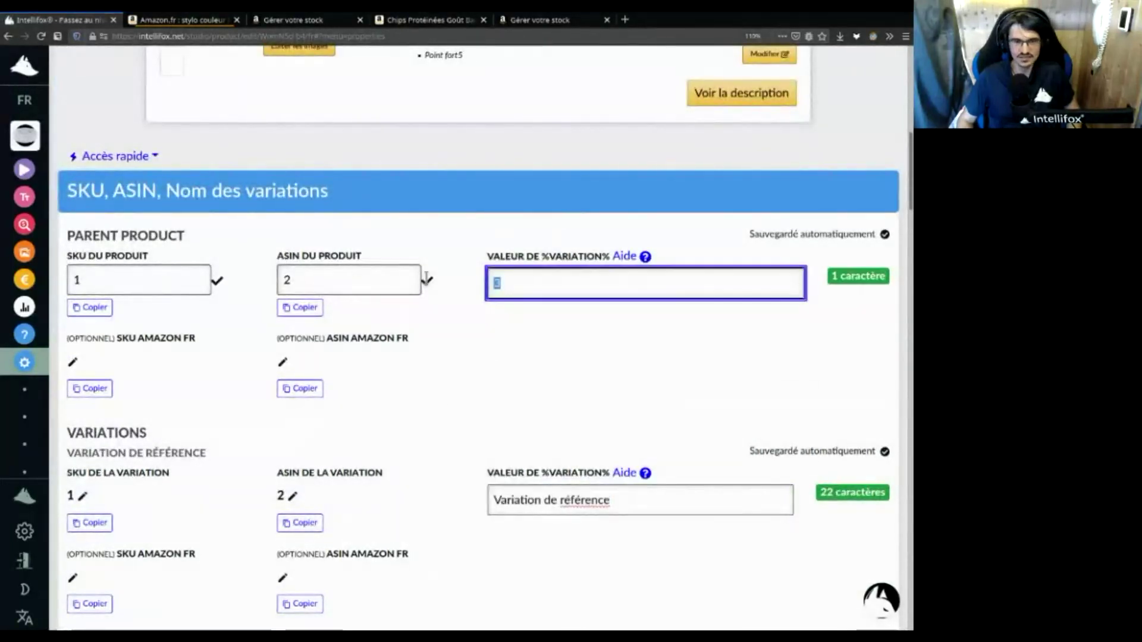
{"action": "key", "text": "ctrl+v"}
{"action": "left_click", "coordinate": [532, 368]}
Open the Coussin pour chien product's main image in the image editor
{"action": "scroll", "coordinate": [671, 425], "scroll_direction": "down", "scroll_amount": 5}
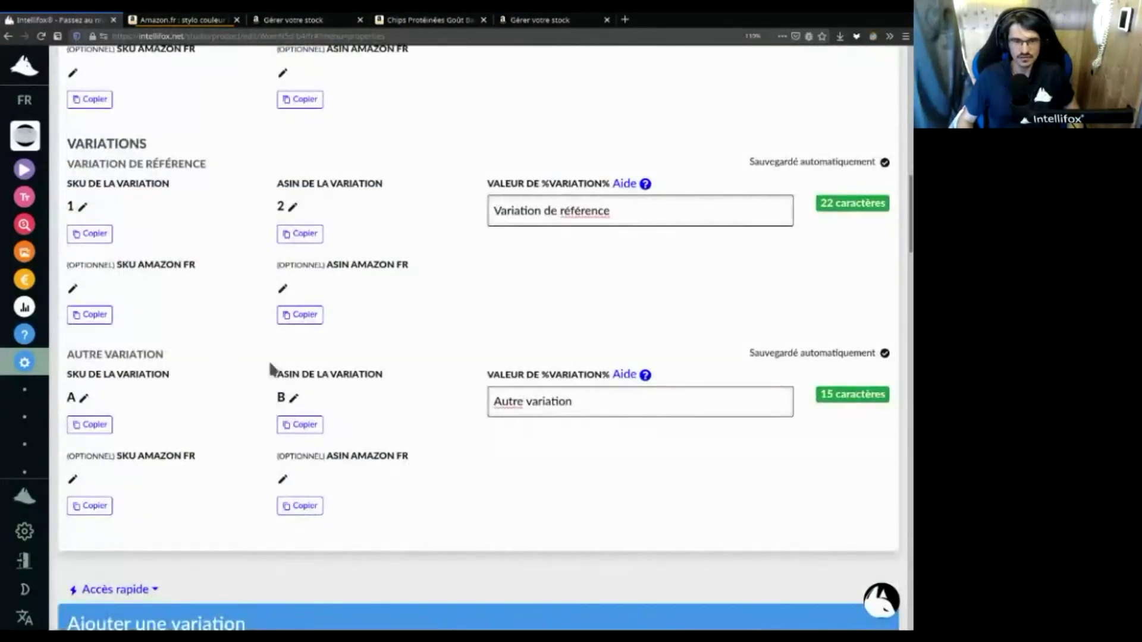
{"action": "scroll", "coordinate": [463, 521], "scroll_direction": "up", "scroll_amount": 10}
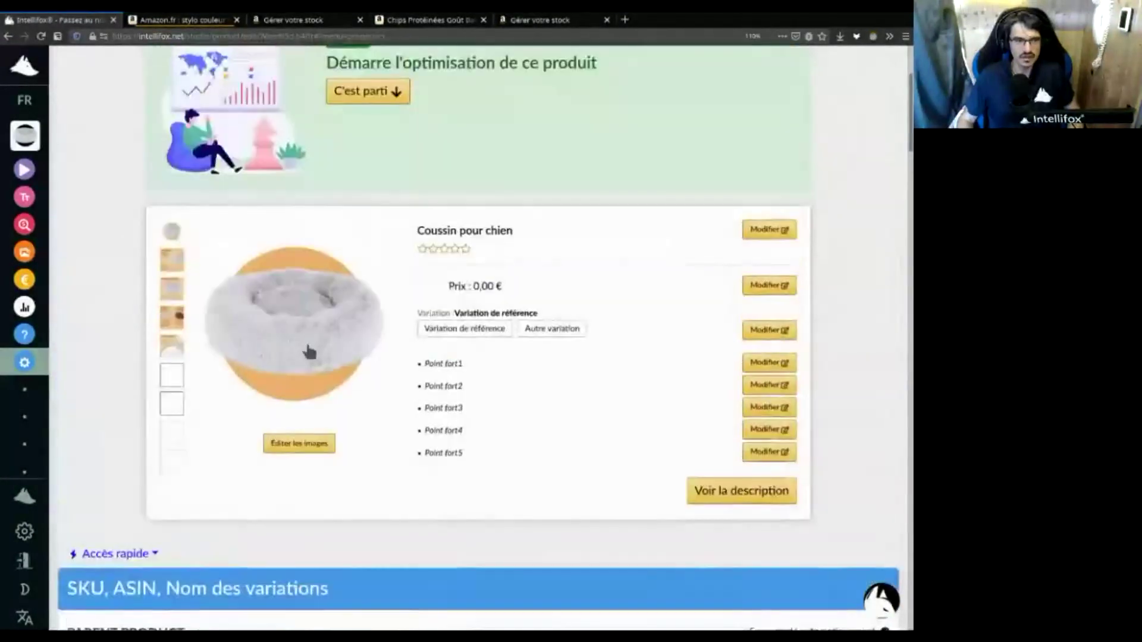
{"action": "left_click", "coordinate": [303, 326]}
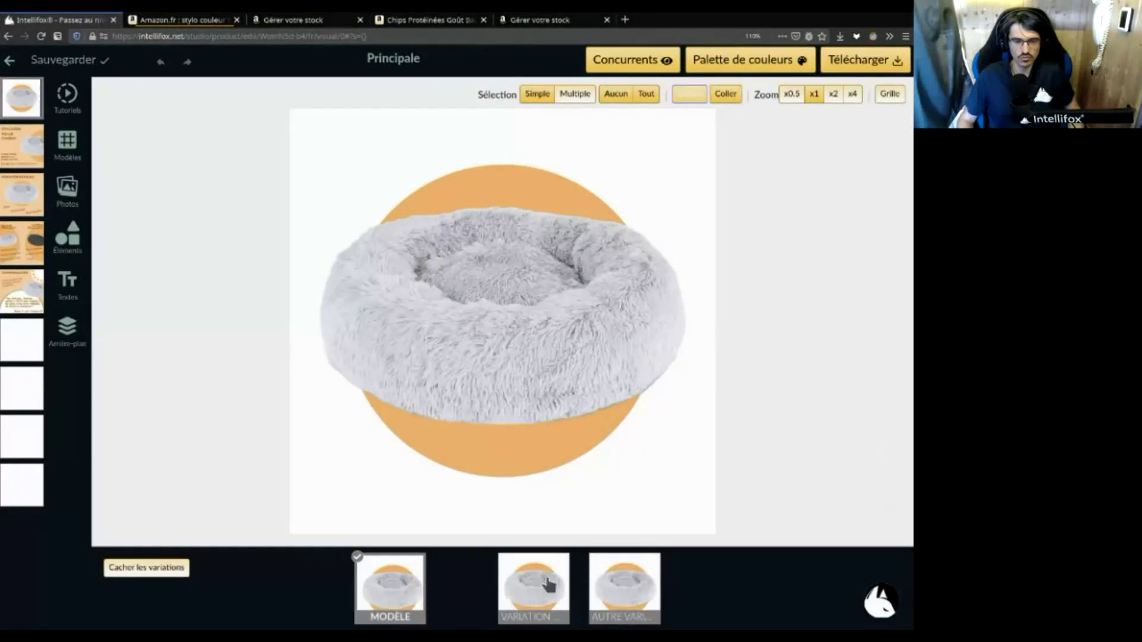
Recolour the circle behind the cushion to blue for the "Autre variation" version of the main image
{"action": "left_click", "coordinate": [632, 587]}
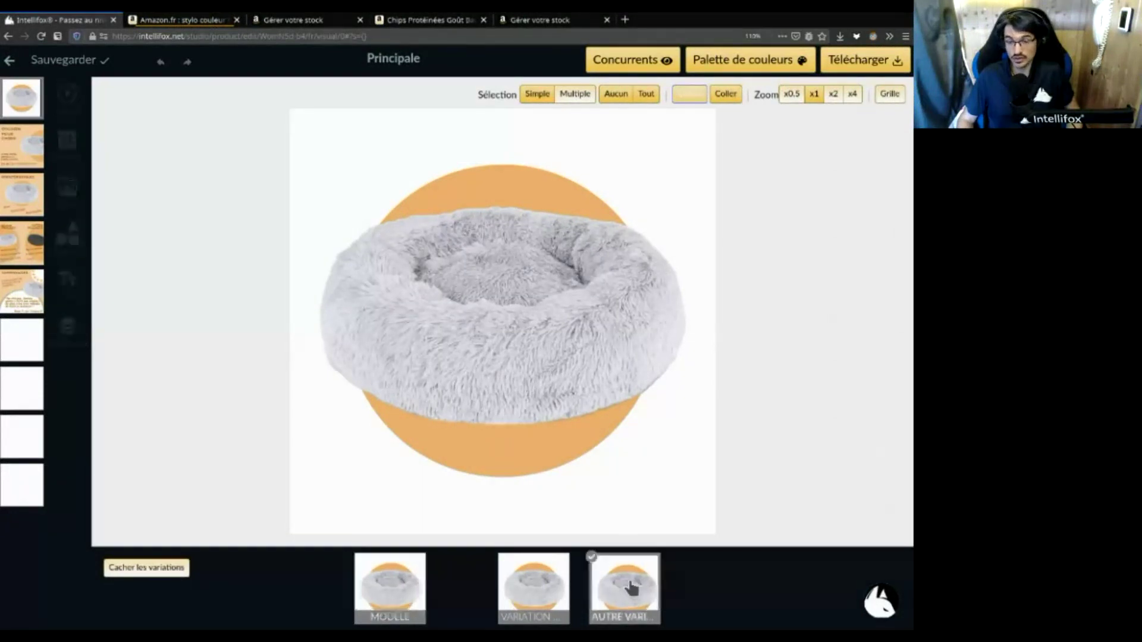
{"action": "left_click", "coordinate": [450, 457]}
{"action": "left_click", "coordinate": [435, 433]}
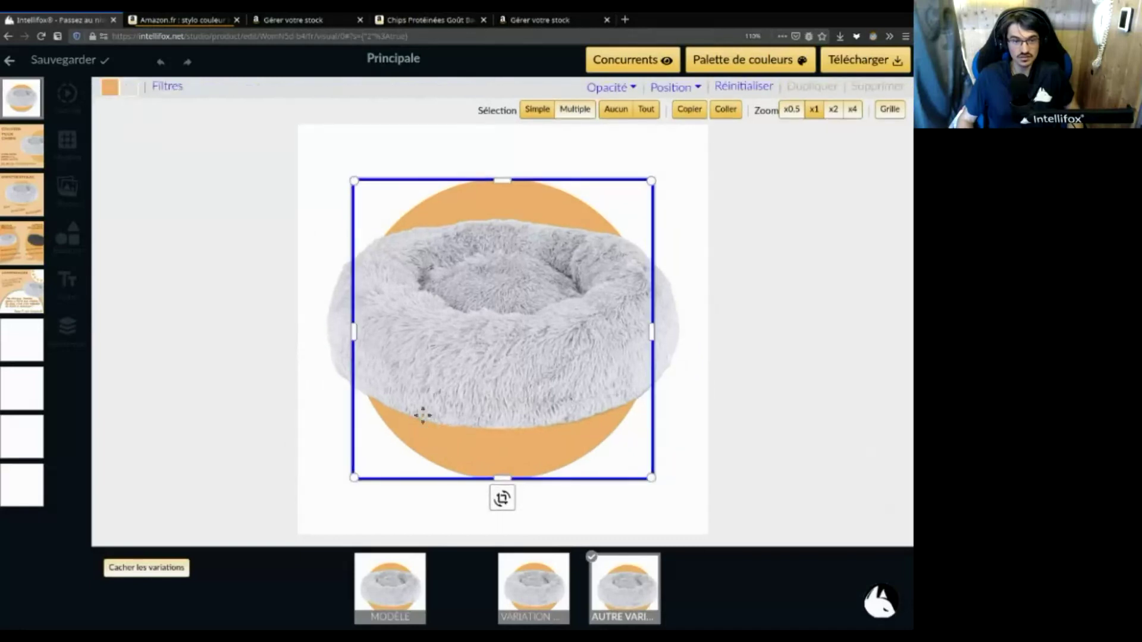
{"action": "left_click", "coordinate": [104, 90]}
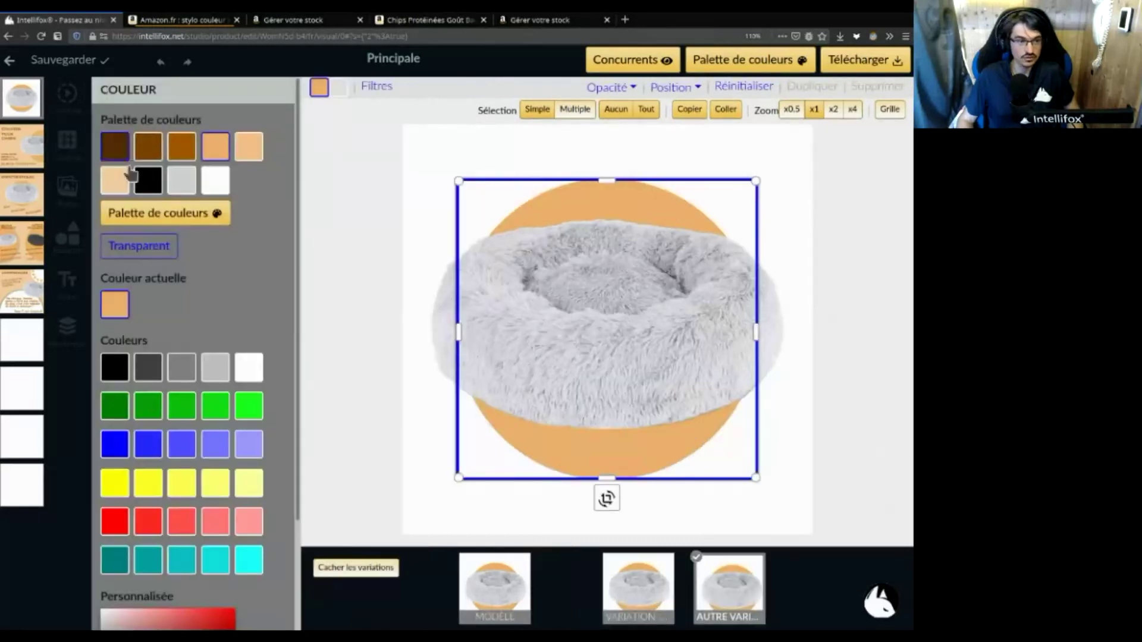
{"action": "left_click", "coordinate": [148, 444]}
Set the cushion photo's Couleurs filter to 230,4 for "Autre variation" and save the image
{"action": "left_click", "coordinate": [522, 346]}
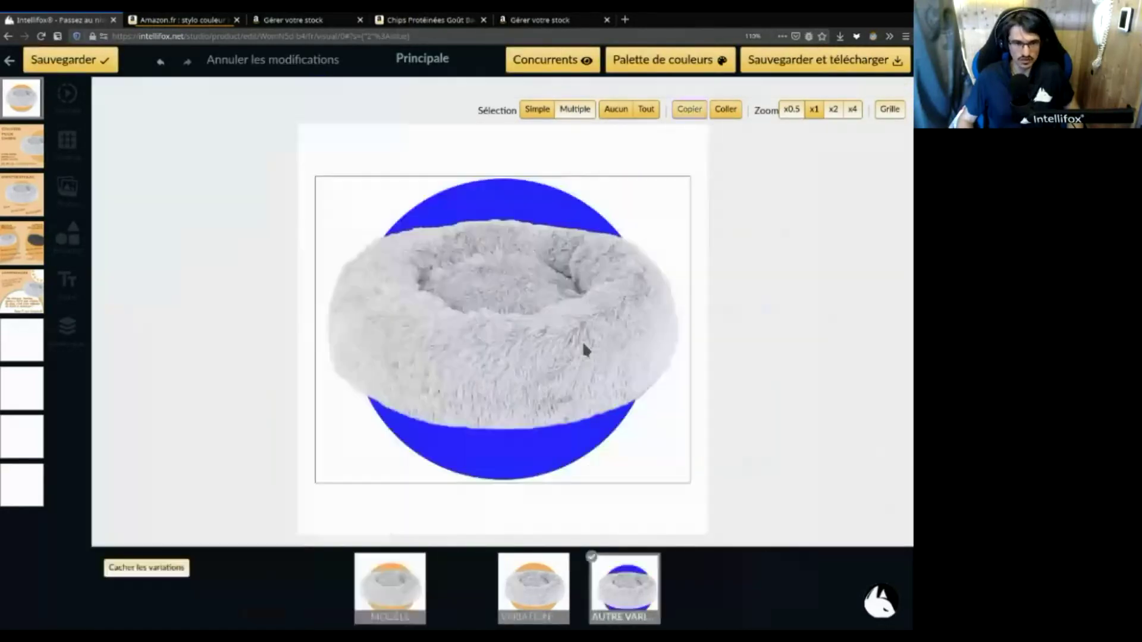
{"action": "left_click", "coordinate": [439, 95]}
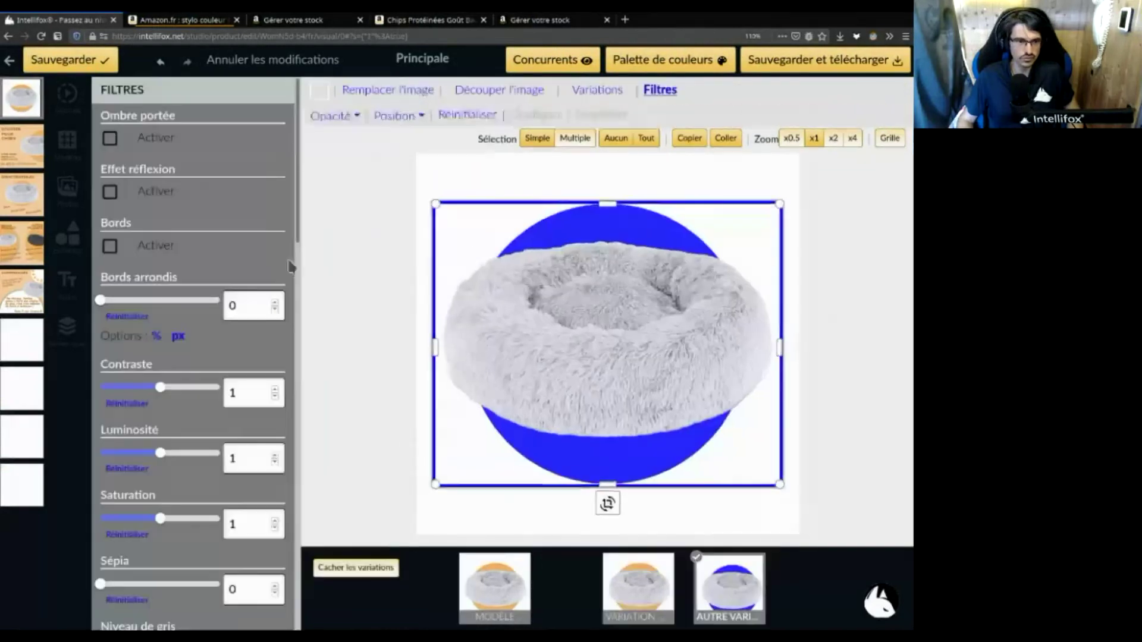
{"action": "scroll", "coordinate": [138, 477], "scroll_direction": "down", "scroll_amount": 3}
{"action": "mouse_move", "coordinate": [166, 535]}
{"action": "left_mouse_down"}
{"action": "mouse_move", "coordinate": [219, 537]}
{"action": "mouse_move", "coordinate": [167, 542]}
{"action": "mouse_move", "coordinate": [182, 543]}
{"action": "left_mouse_up"}
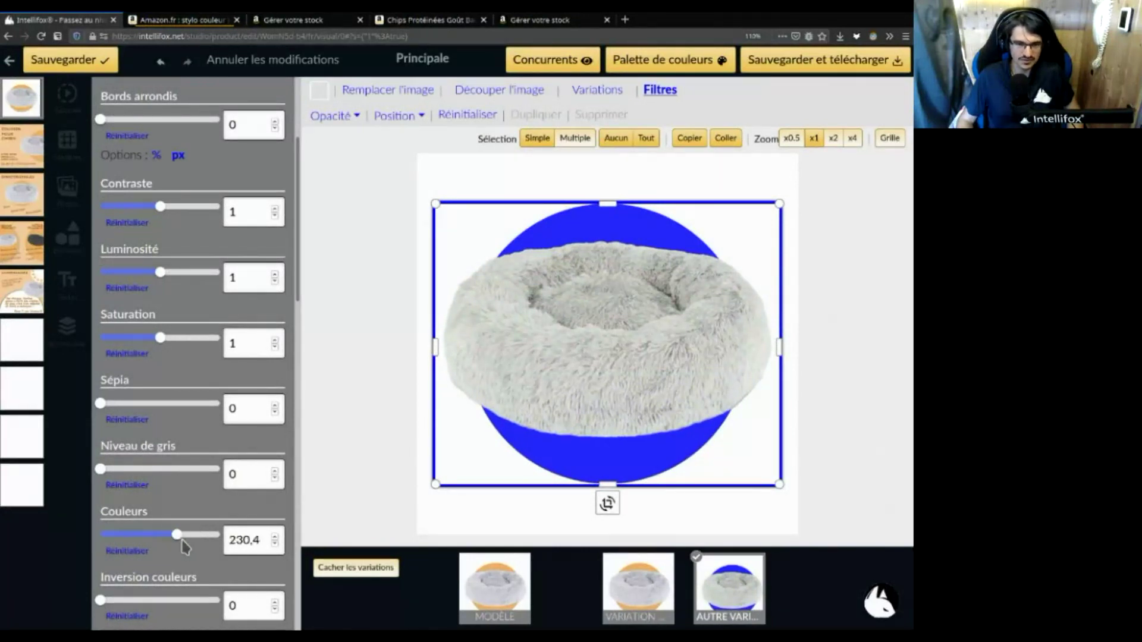
{"action": "left_click", "coordinate": [72, 61]}
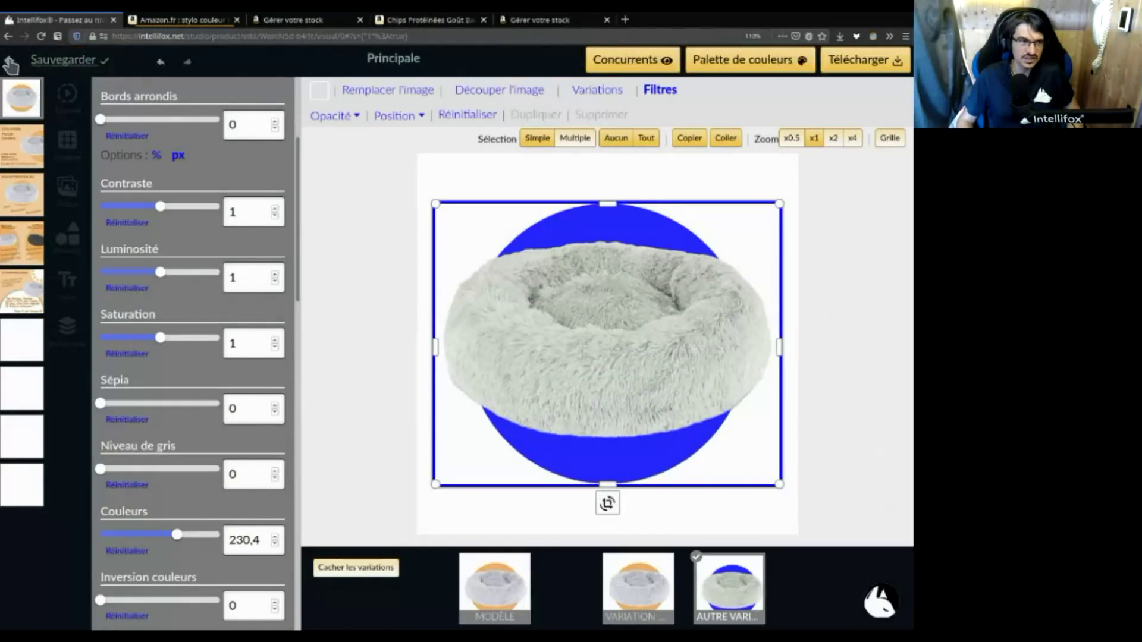
Return to the Coussin pour chien product page and check the "Autre variation" image in the preview
{"action": "left_click", "coordinate": [10, 64]}
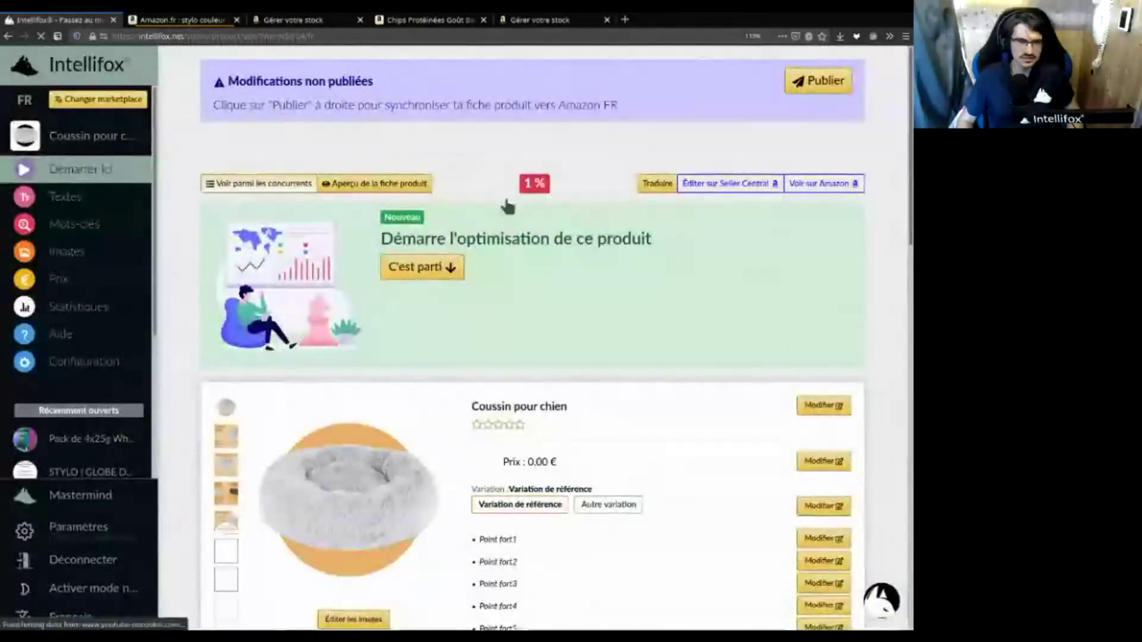
{"action": "scroll", "coordinate": [595, 417], "scroll_direction": "down", "scroll_amount": 3}
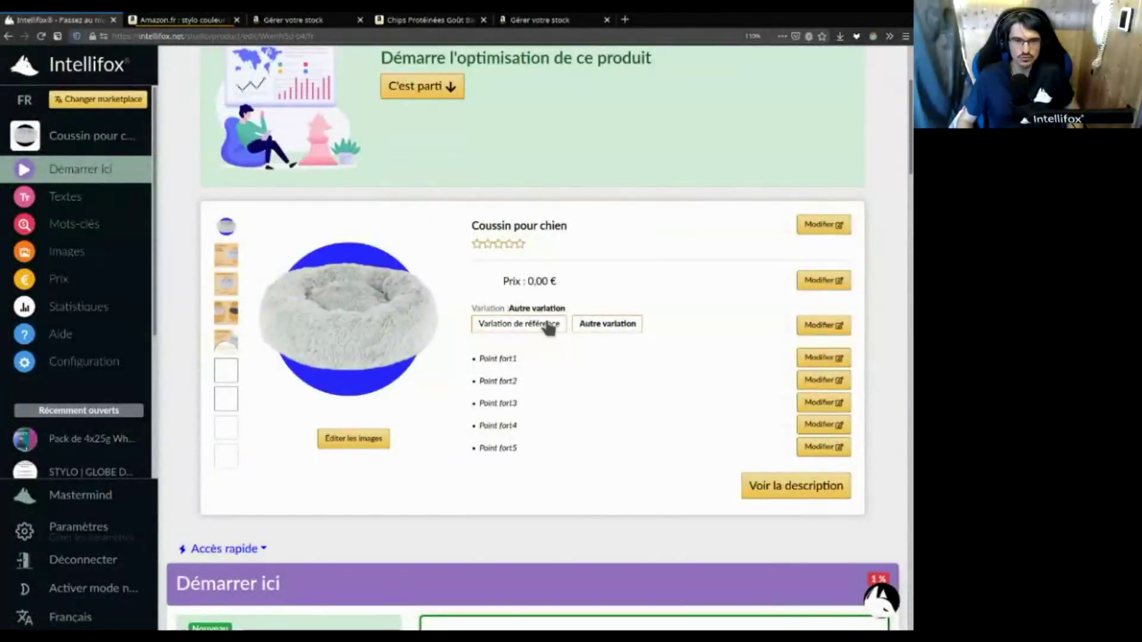
{"action": "left_click", "coordinate": [595, 336]}
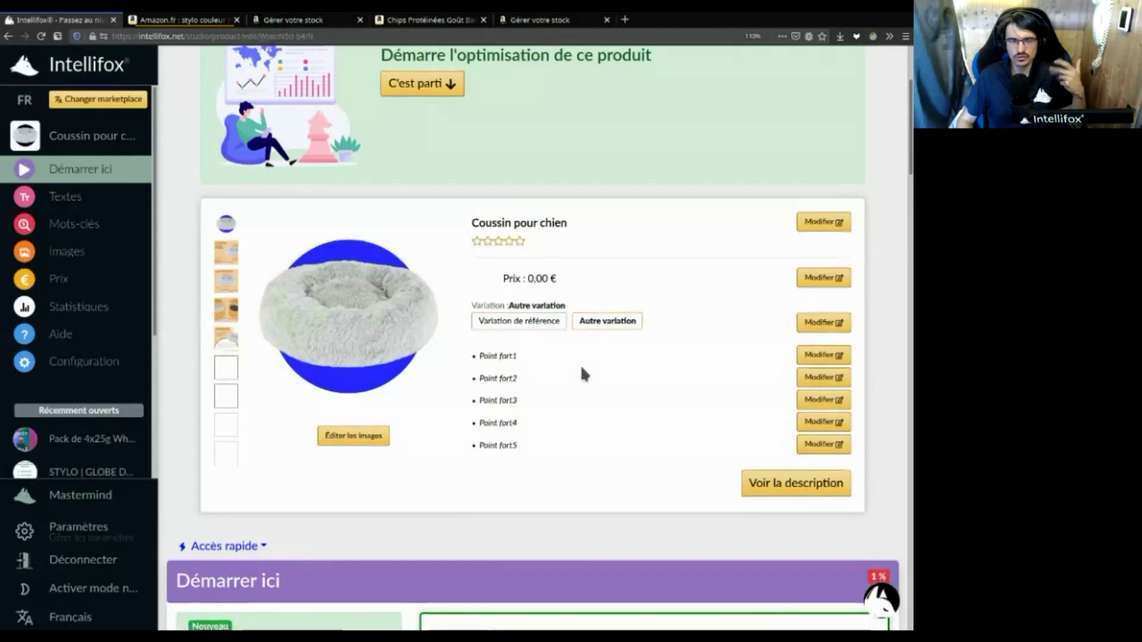
{"action": "scroll", "coordinate": [580, 359], "scroll_direction": "down", "scroll_amount": 5}
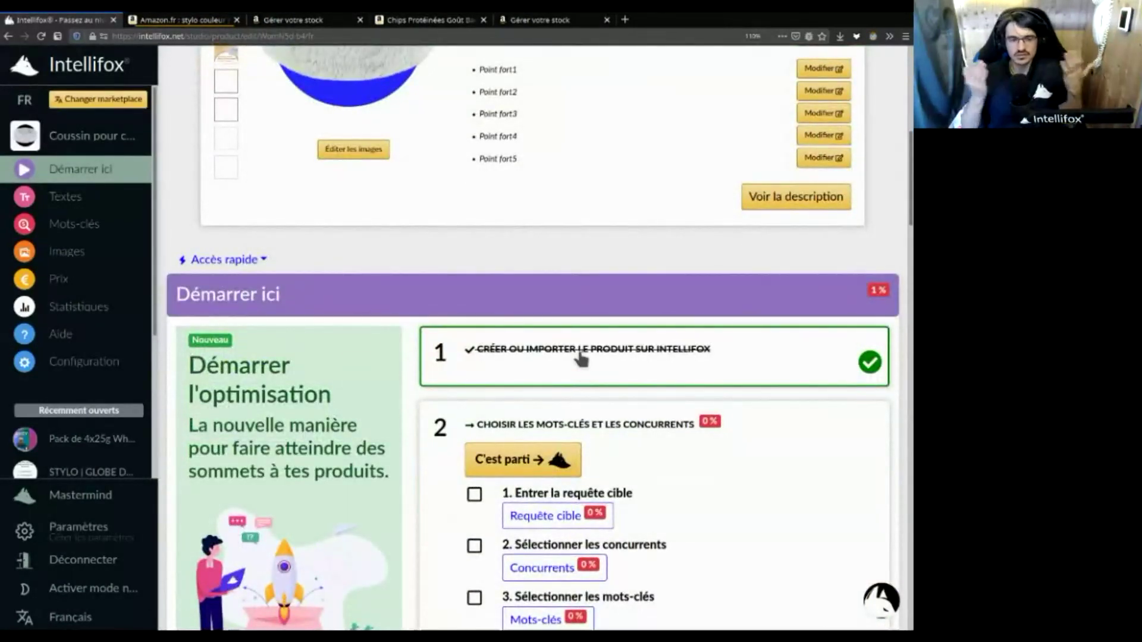
{"action": "scroll", "coordinate": [591, 347], "scroll_direction": "up", "scroll_amount": 3}
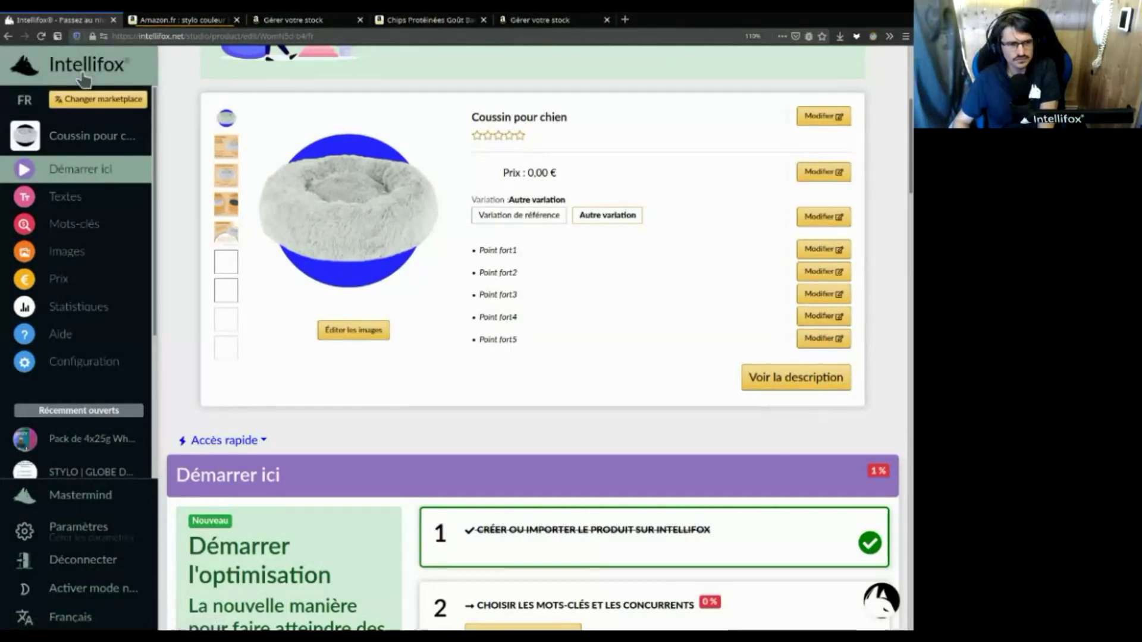
Open the STYLO | GLOBE DÉCORATION MAISON ANTIQUE product and view its "Avant de commencer" image in the preview
{"action": "left_click", "coordinate": [84, 78]}
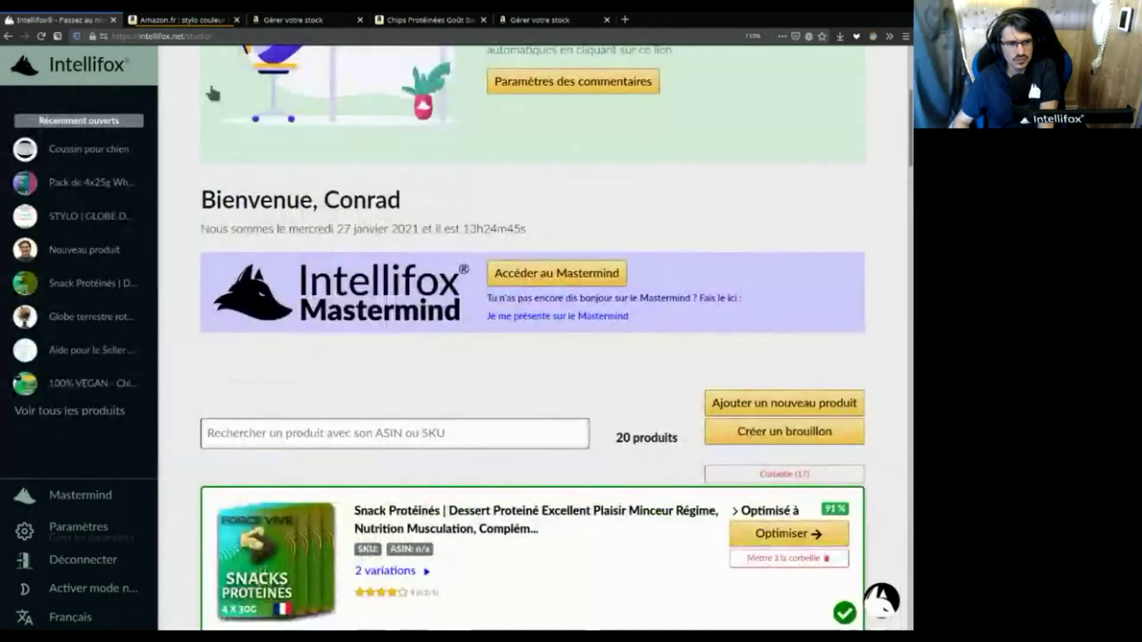
{"action": "scroll", "coordinate": [613, 479], "scroll_direction": "down", "scroll_amount": 7}
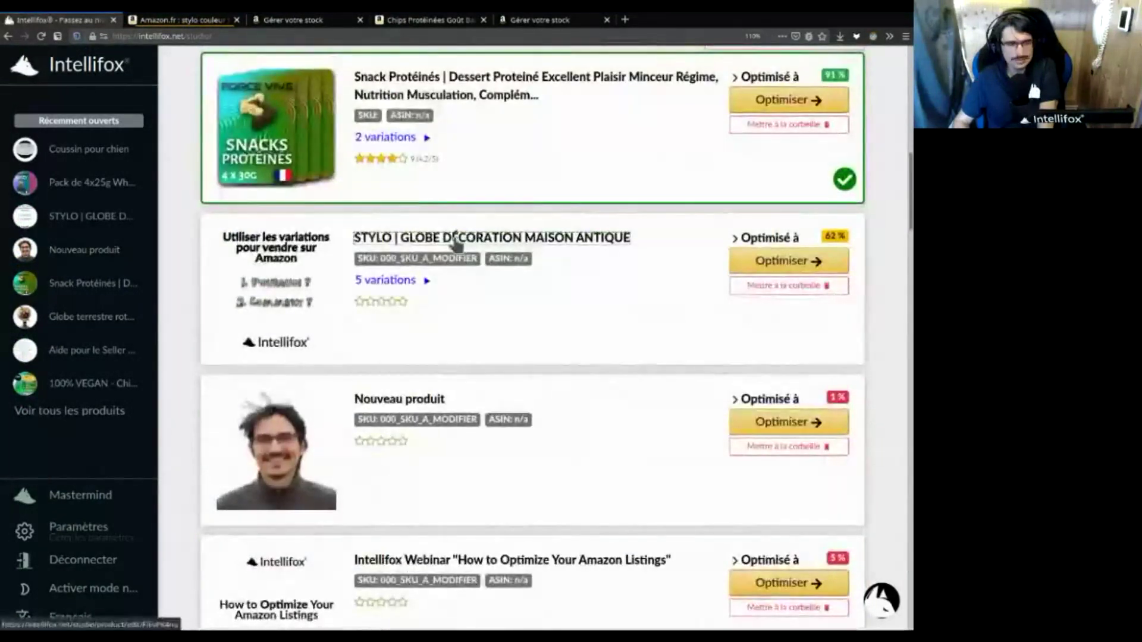
{"action": "left_click", "coordinate": [461, 241]}
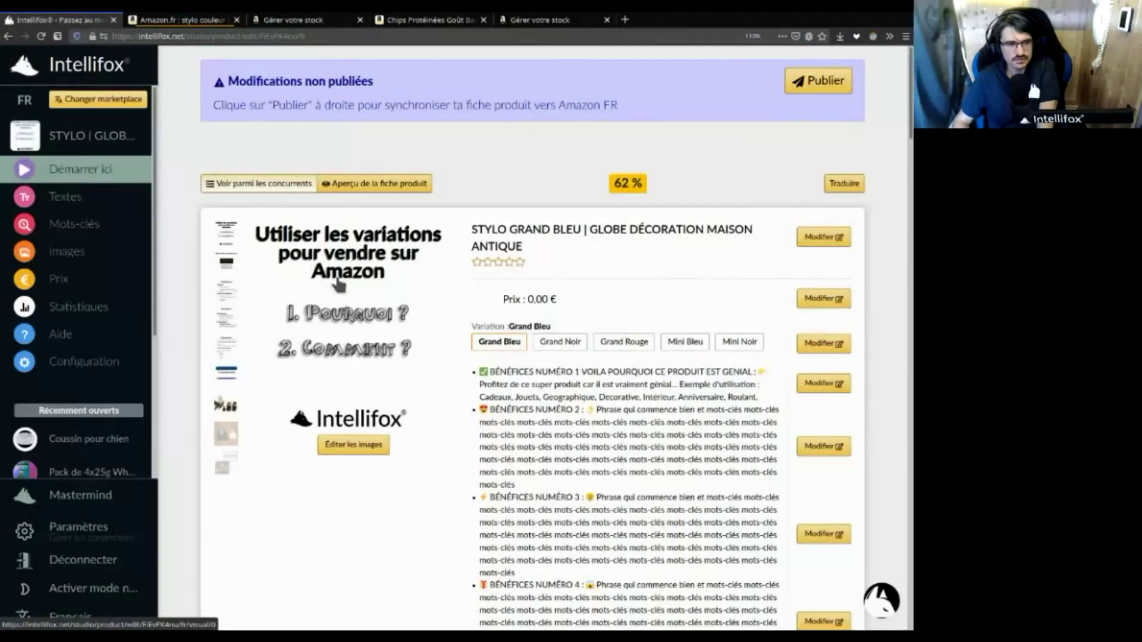
{"action": "left_click", "coordinate": [227, 261]}
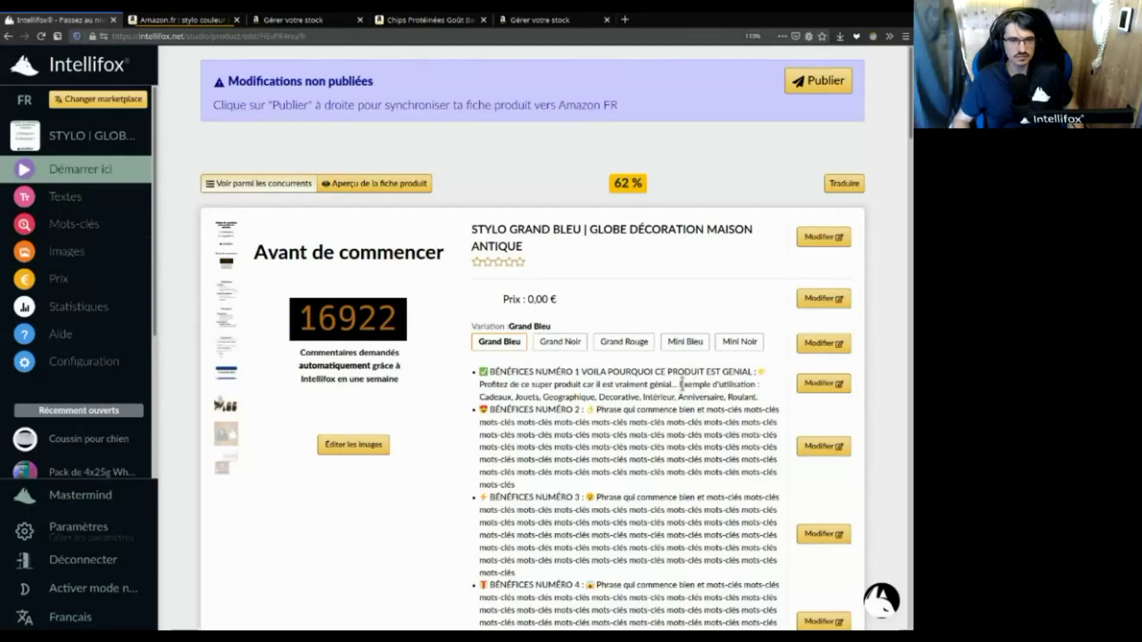
Go back to the Coussin pour chien product and open its SKU, ASIN and variation name configuration
{"action": "key", "text": "alt+Left"}
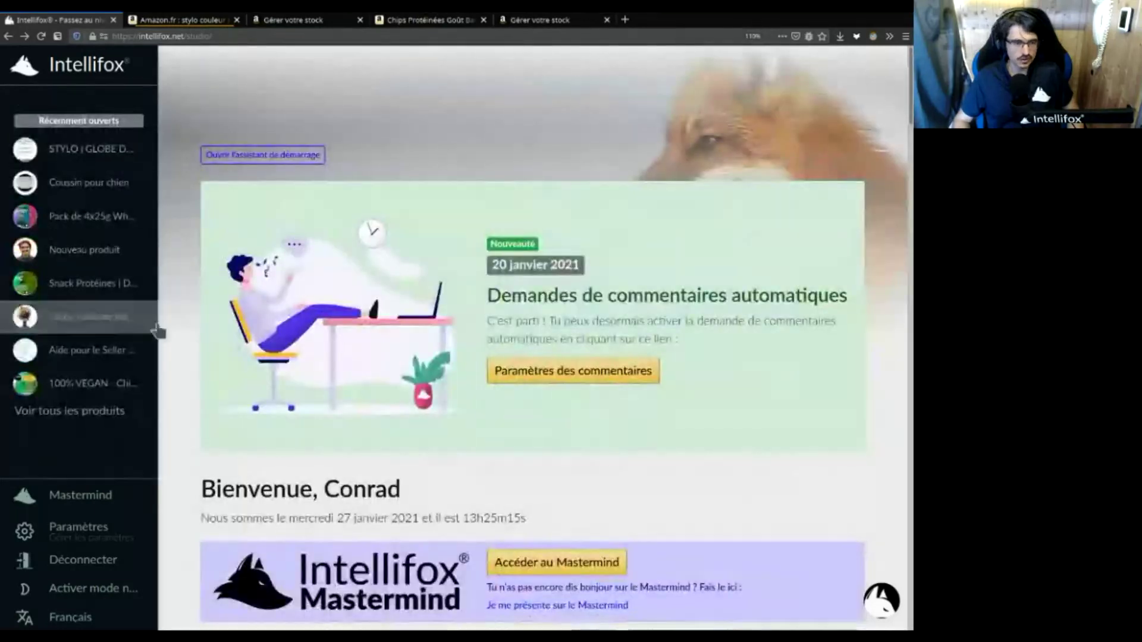
{"action": "scroll", "coordinate": [561, 393], "scroll_direction": "down", "scroll_amount": 3}
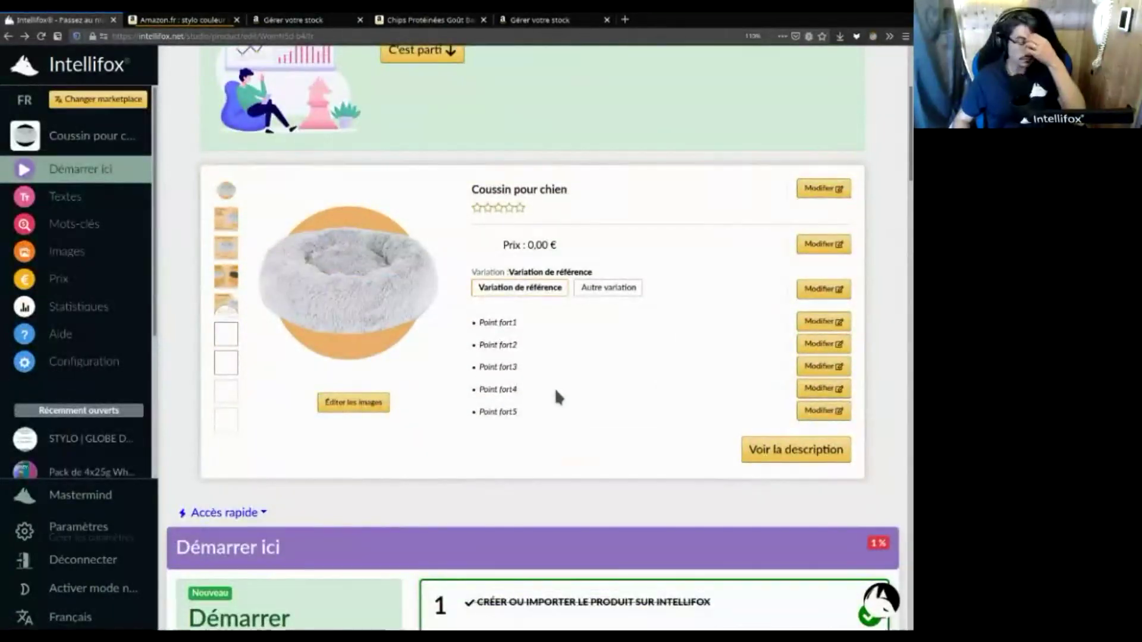
{"action": "left_click", "coordinate": [95, 363]}
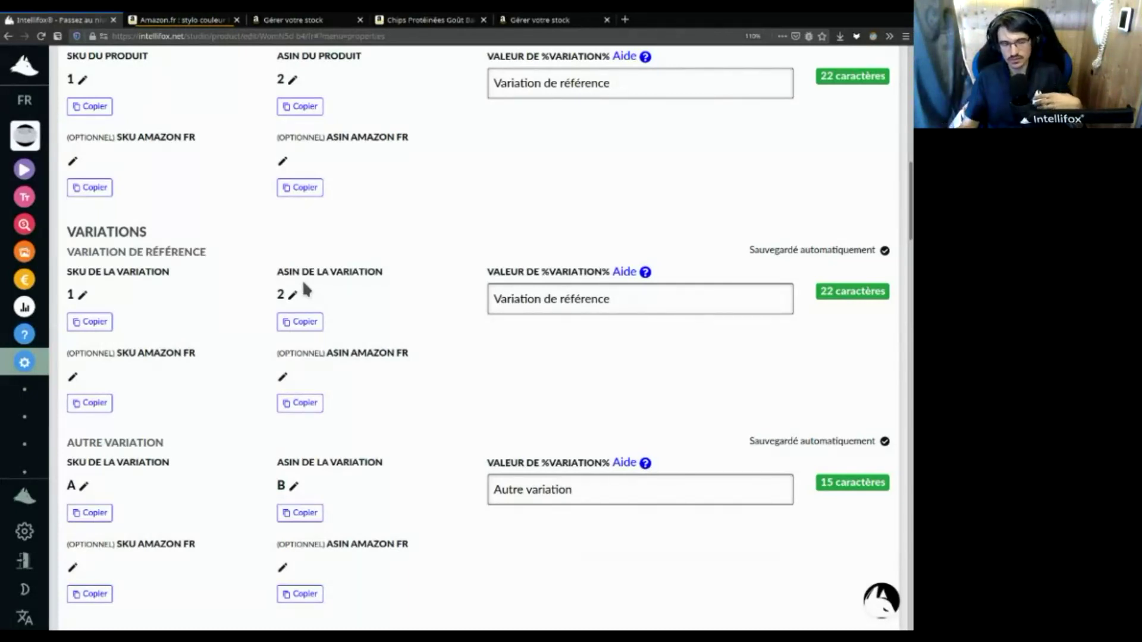
{"action": "scroll", "coordinate": [292, 256], "scroll_direction": "up", "scroll_amount": 2}
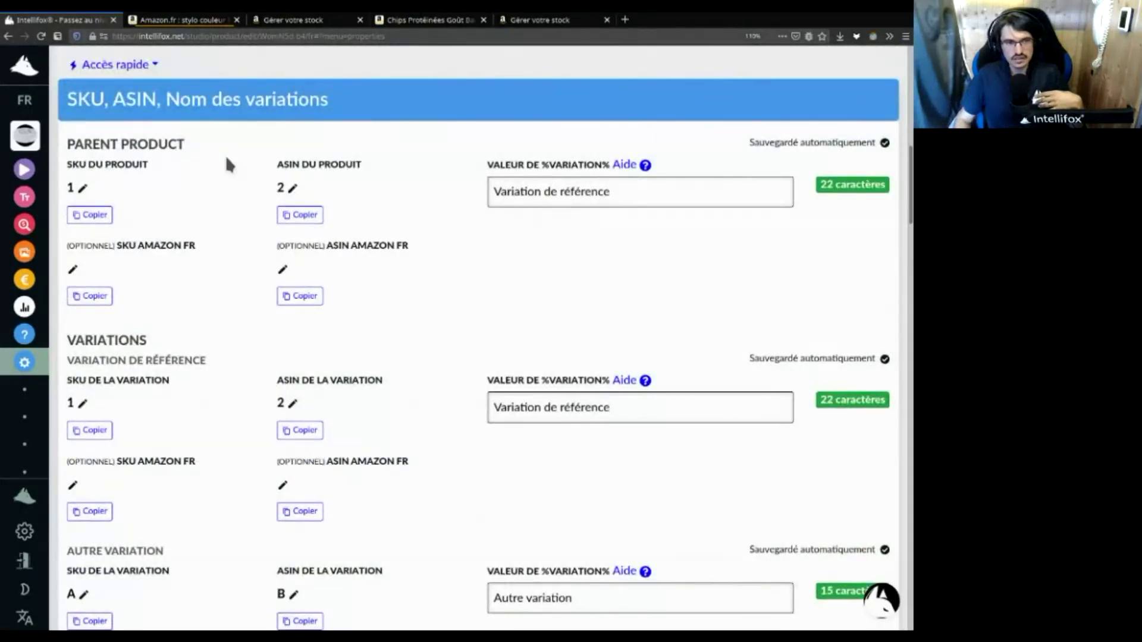
{"action": "left_click", "coordinate": [301, 218]}
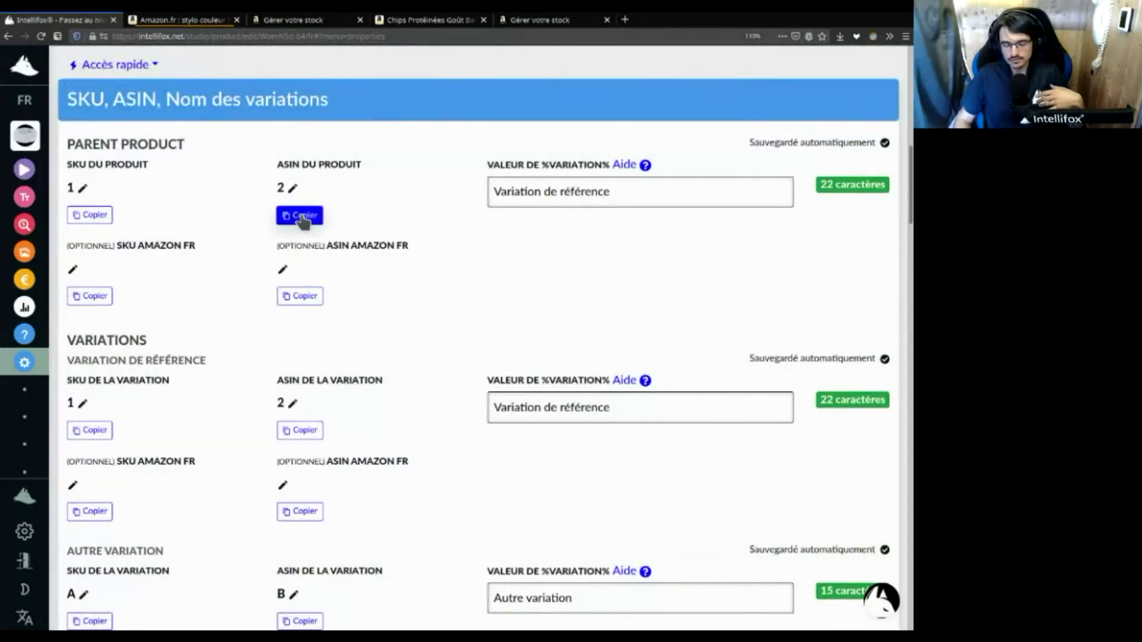
Clear the parent product's SKU and ASIN
{"action": "scroll", "coordinate": [448, 243], "scroll_direction": "down", "scroll_amount": 1}
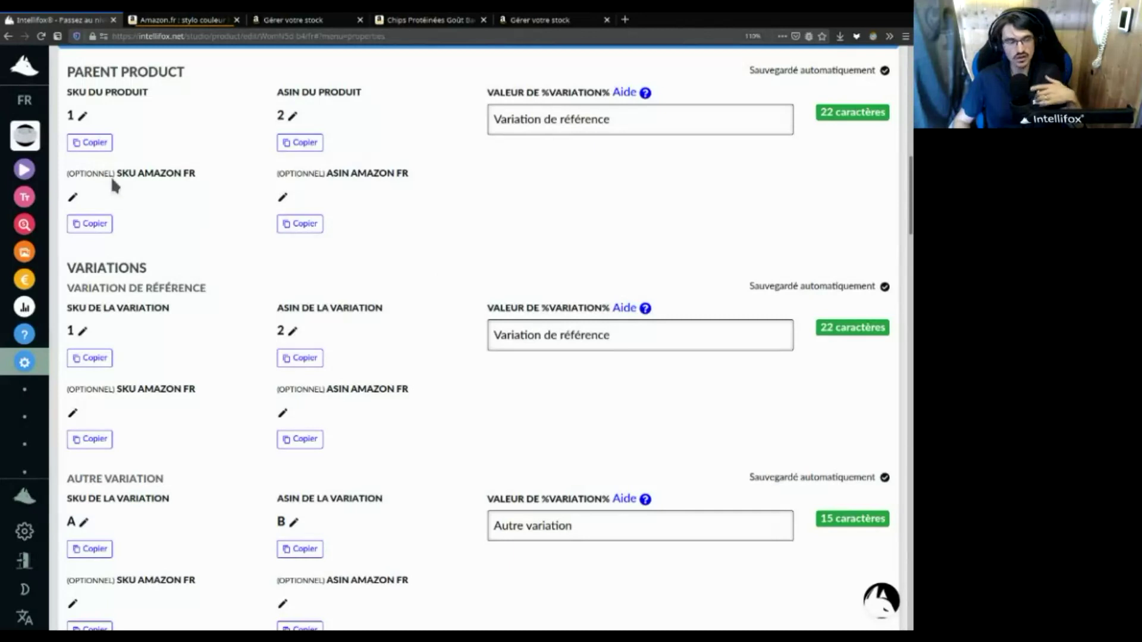
{"action": "left_click", "coordinate": [83, 116]}
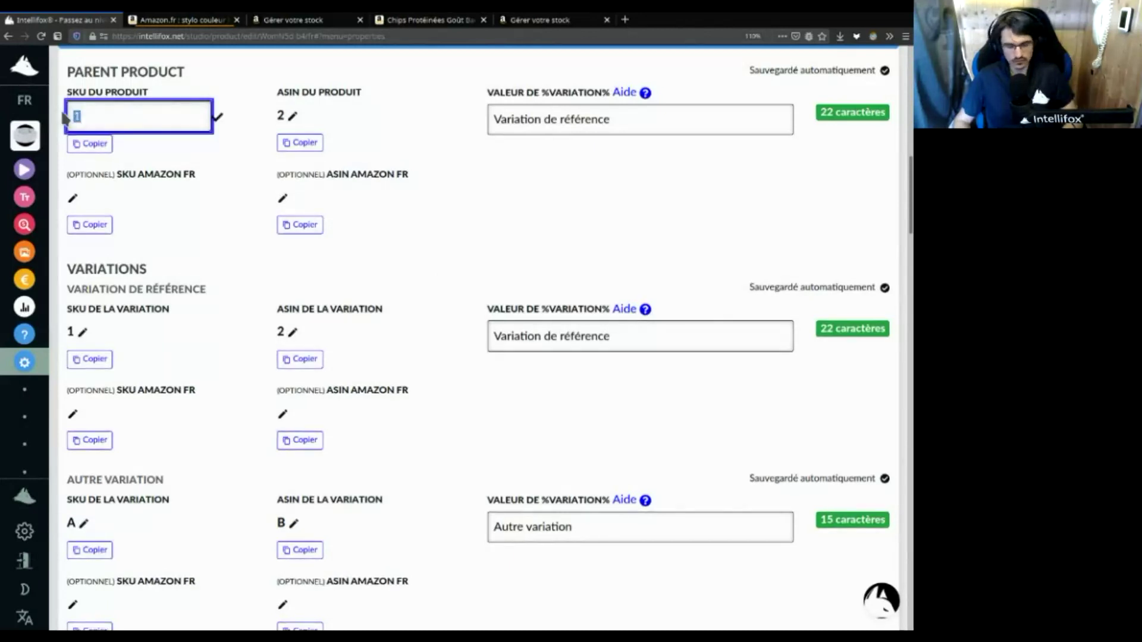
{"action": "key", "text": "BackSpace"}
{"action": "left_click", "coordinate": [292, 116]}
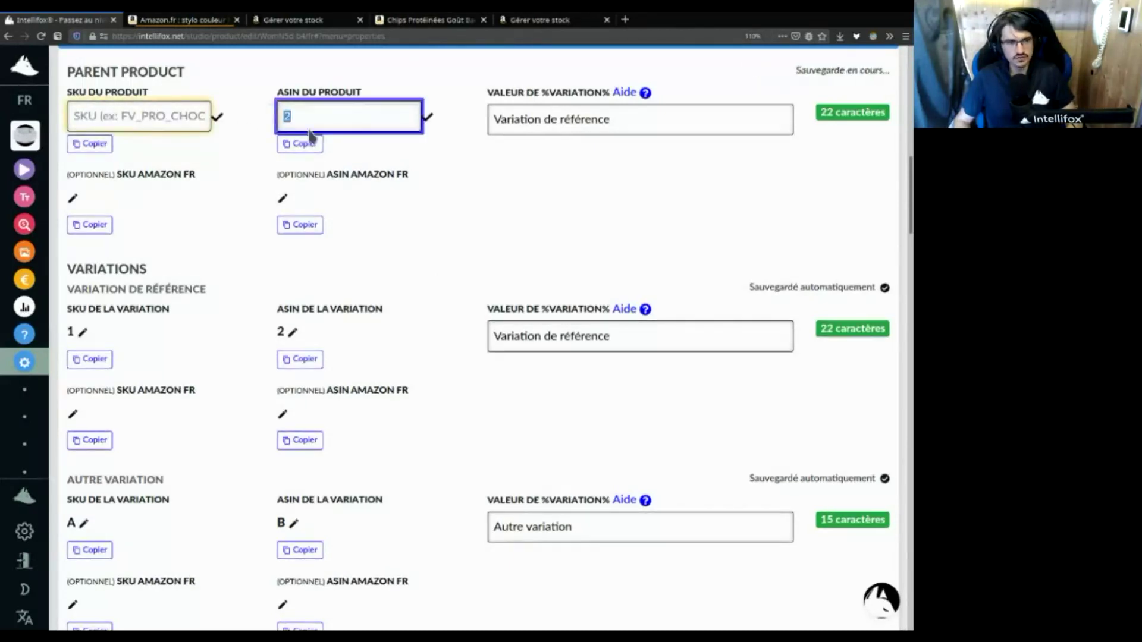
{"action": "key", "text": "BackSpace"}
Check the publication options for Coussin pour chien and cancel without publishing
{"action": "scroll", "coordinate": [591, 234], "scroll_direction": "up", "scroll_amount": 5}
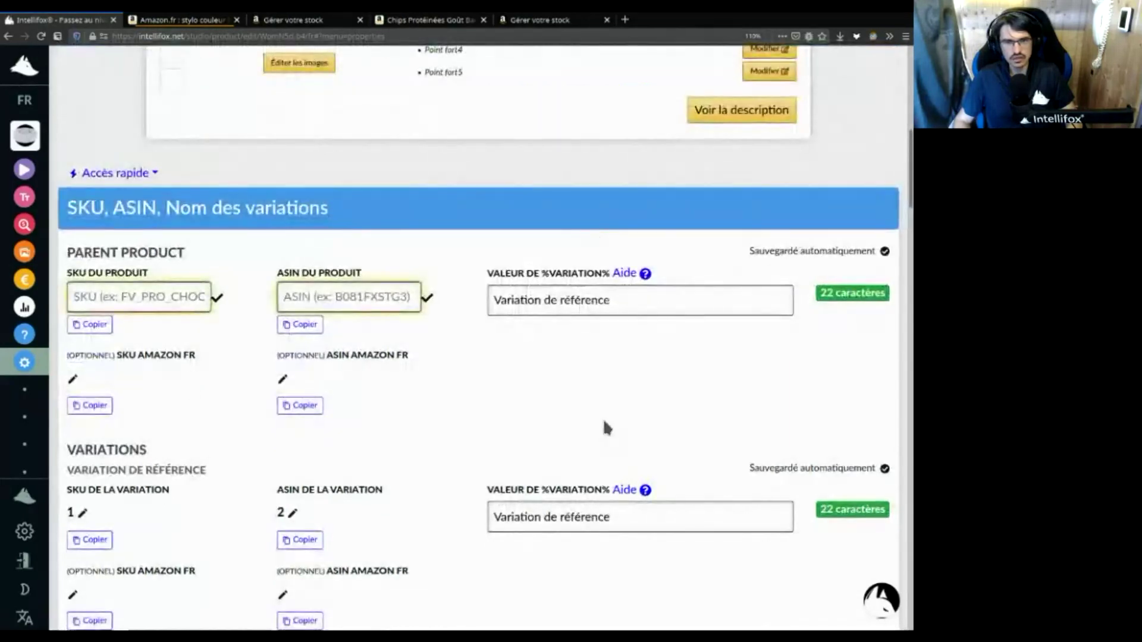
{"action": "scroll", "coordinate": [515, 218], "scroll_direction": "up", "scroll_amount": 10}
{"action": "left_click", "coordinate": [767, 78]}
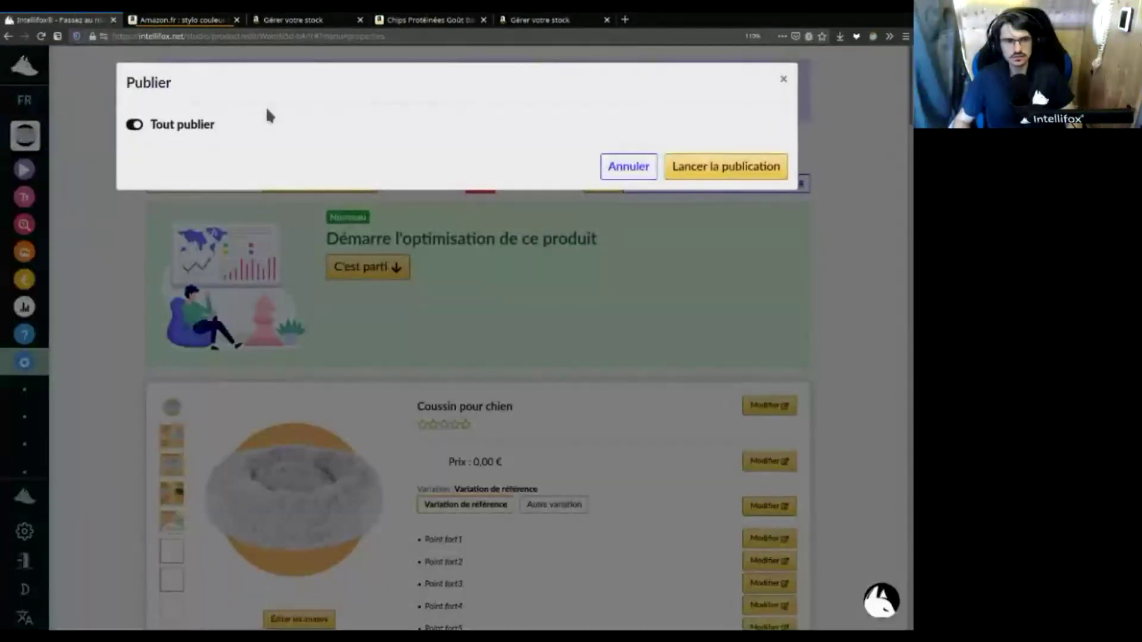
{"action": "left_click", "coordinate": [212, 123]}
{"action": "left_click", "coordinate": [211, 124]}
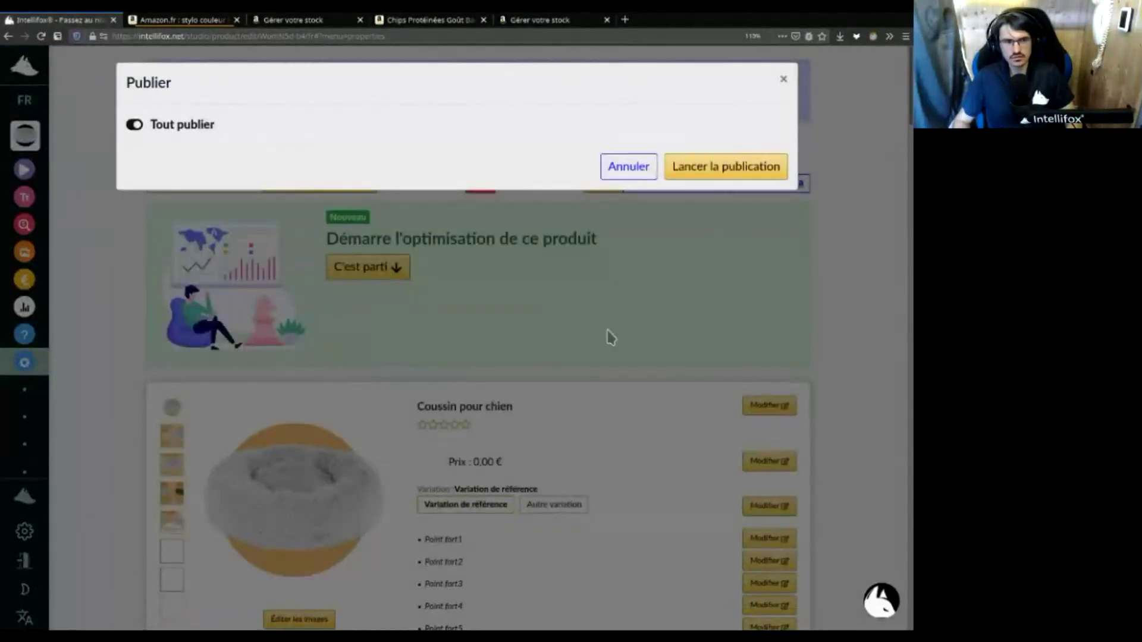
{"action": "left_click", "coordinate": [628, 167]}
Replace the parent product's %VARIATION% value with "Fake produit parent"
{"action": "scroll", "coordinate": [815, 411], "scroll_direction": "down", "scroll_amount": 10}
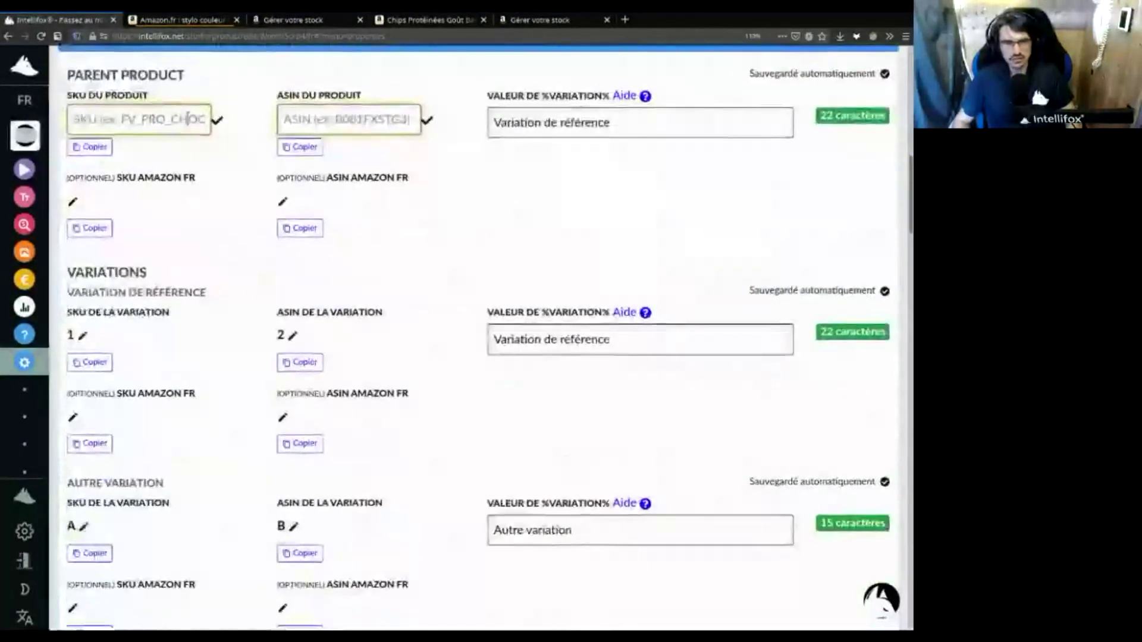
{"action": "triple_click", "coordinate": [617, 113]}
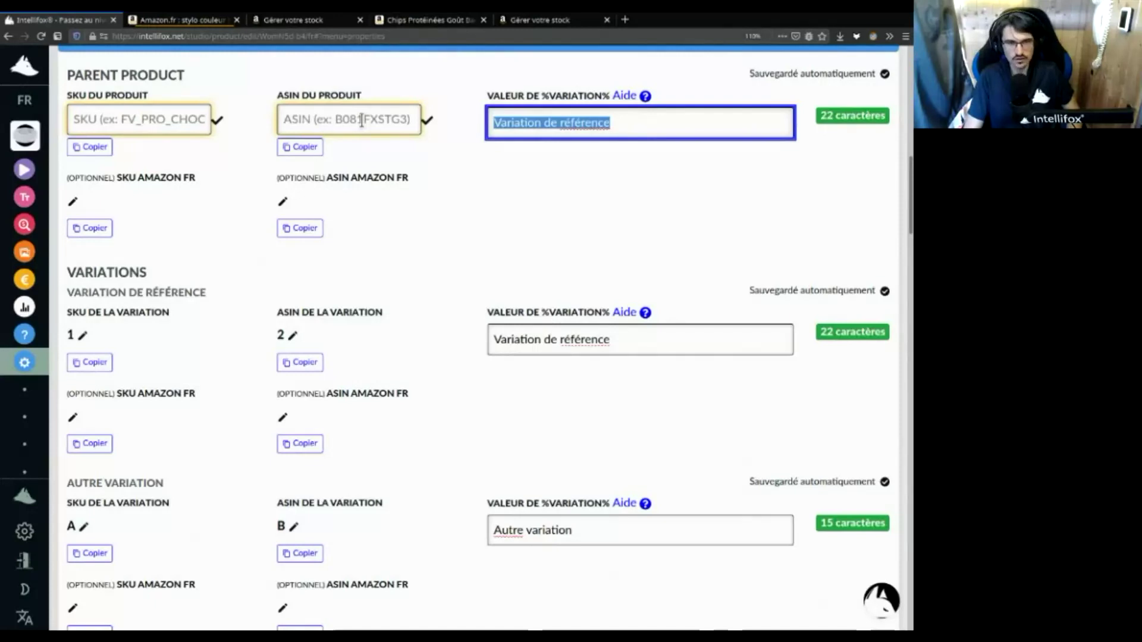
{"action": "type", "text": "Fake produit parent"}
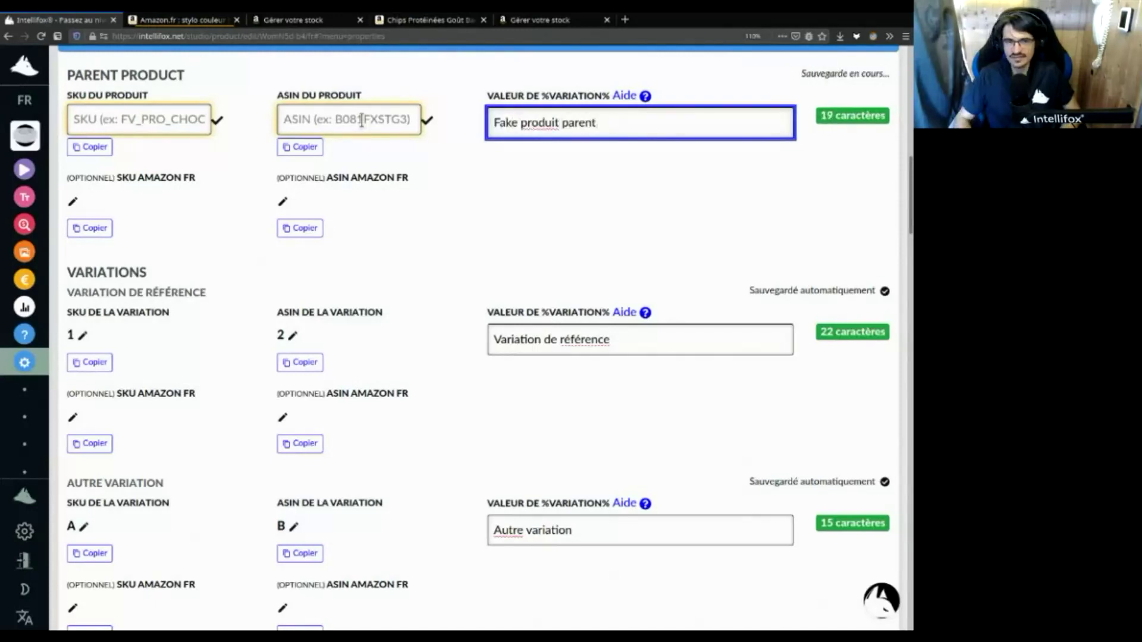
{"action": "left_click", "coordinate": [663, 175]}
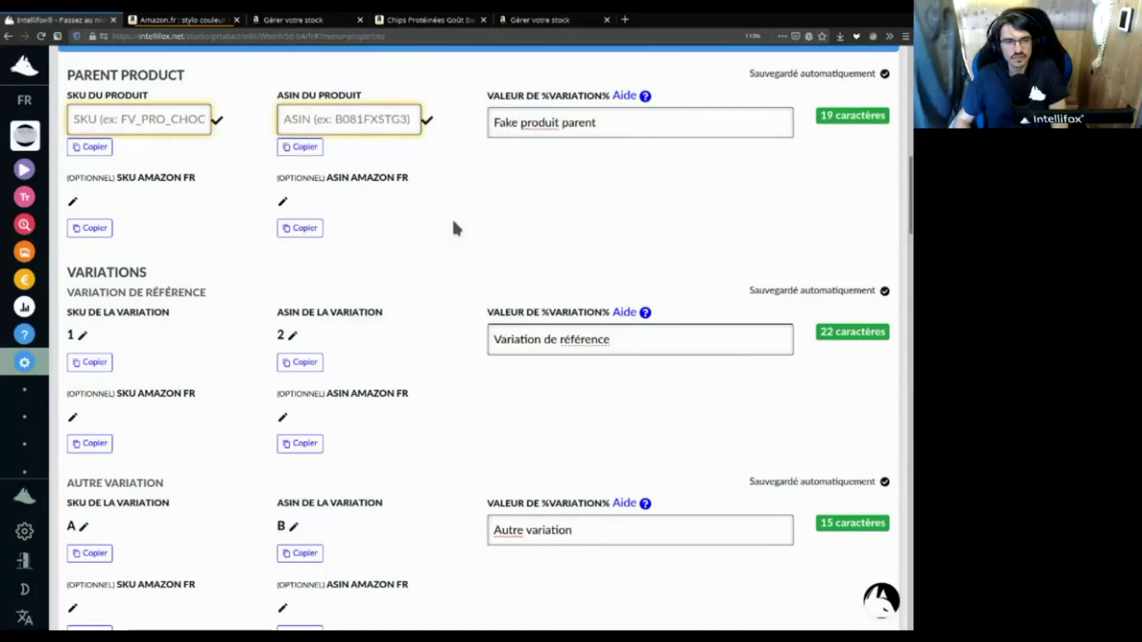
{"action": "scroll", "coordinate": [452, 219], "scroll_direction": "down", "scroll_amount": 3}
{"action": "scroll", "coordinate": [449, 225], "scroll_direction": "up", "scroll_amount": 3}
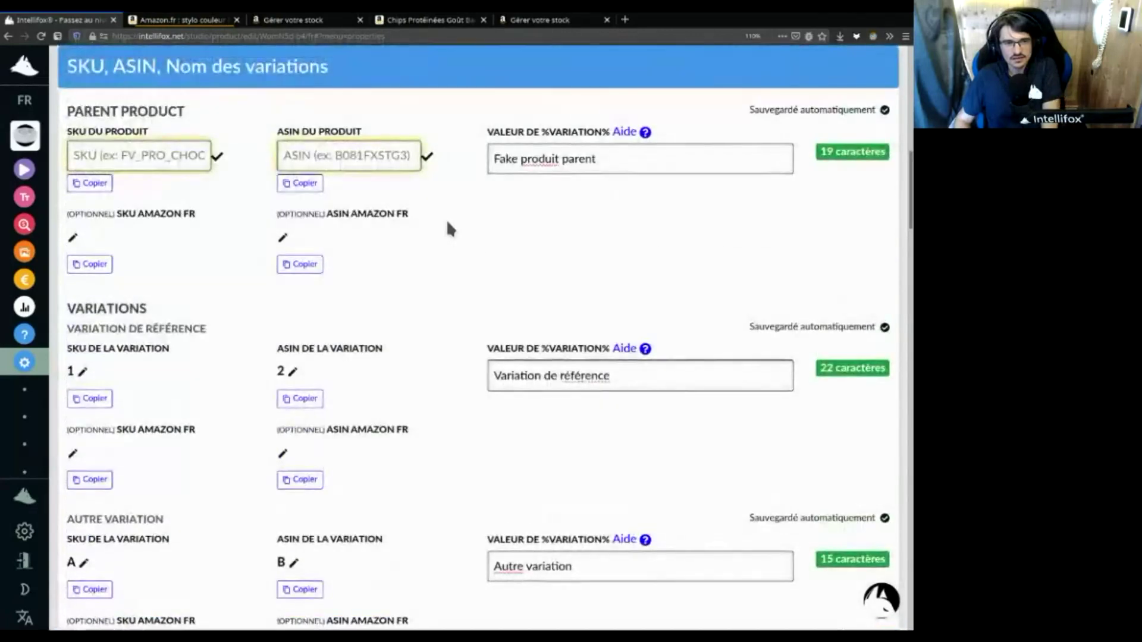
{"action": "scroll", "coordinate": [448, 223], "scroll_direction": "down", "scroll_amount": 3}
{"action": "scroll", "coordinate": [450, 229], "scroll_direction": "up", "scroll_amount": 2}
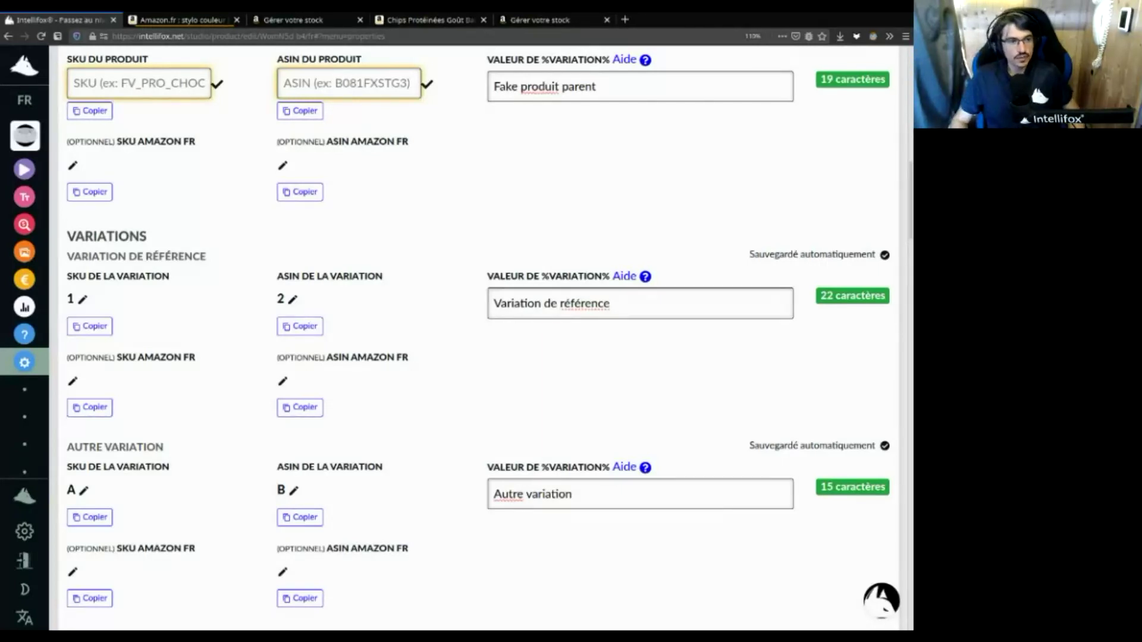
{"action": "scroll", "coordinate": [506, 327], "scroll_direction": "up", "scroll_amount": 15}
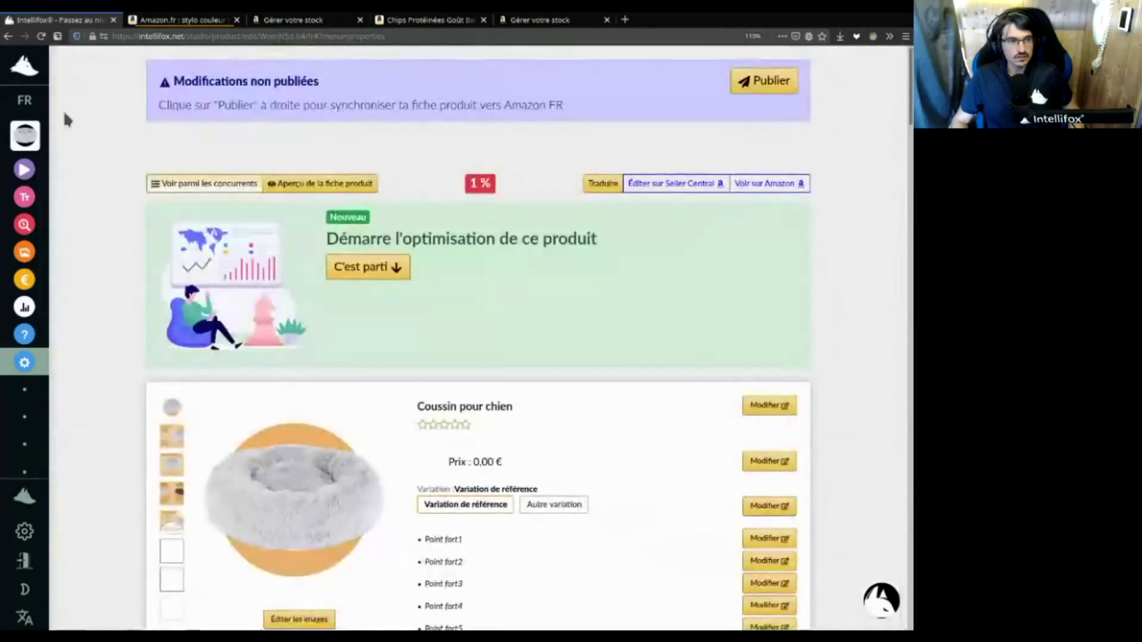
{"action": "mouse_move", "coordinate": [41, 113]}
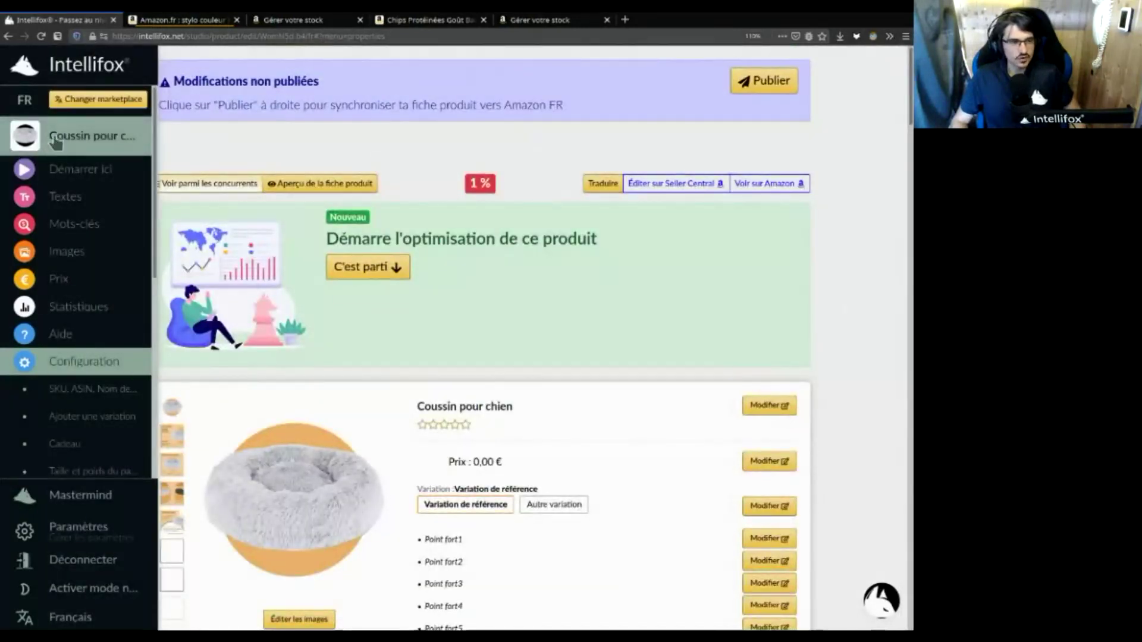
Find the Pack de 4x25g Whey product in the product list and open its main image in the image editor
{"action": "left_click", "coordinate": [72, 66]}
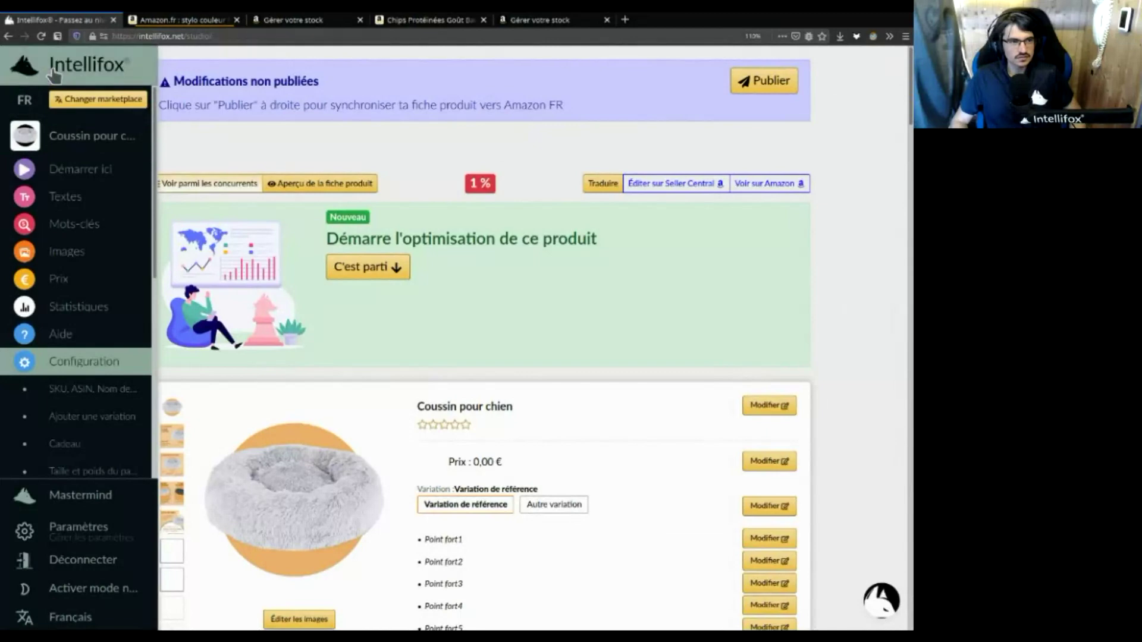
{"action": "scroll", "coordinate": [541, 256], "scroll_direction": "down", "scroll_amount": 10}
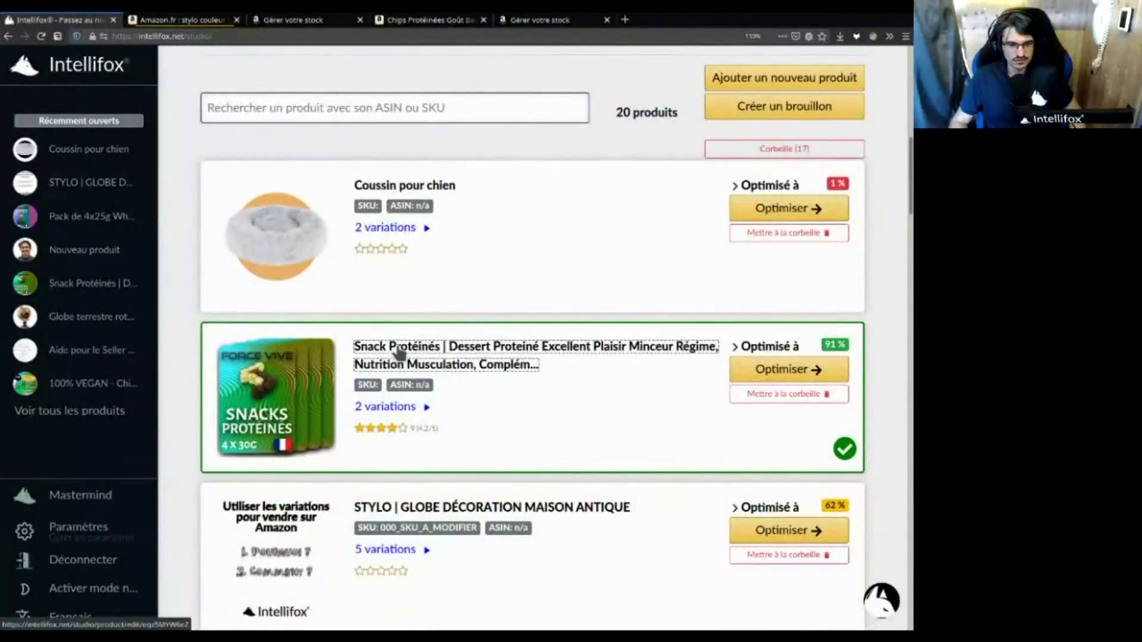
{"action": "scroll", "coordinate": [419, 403], "scroll_direction": "down", "scroll_amount": 3}
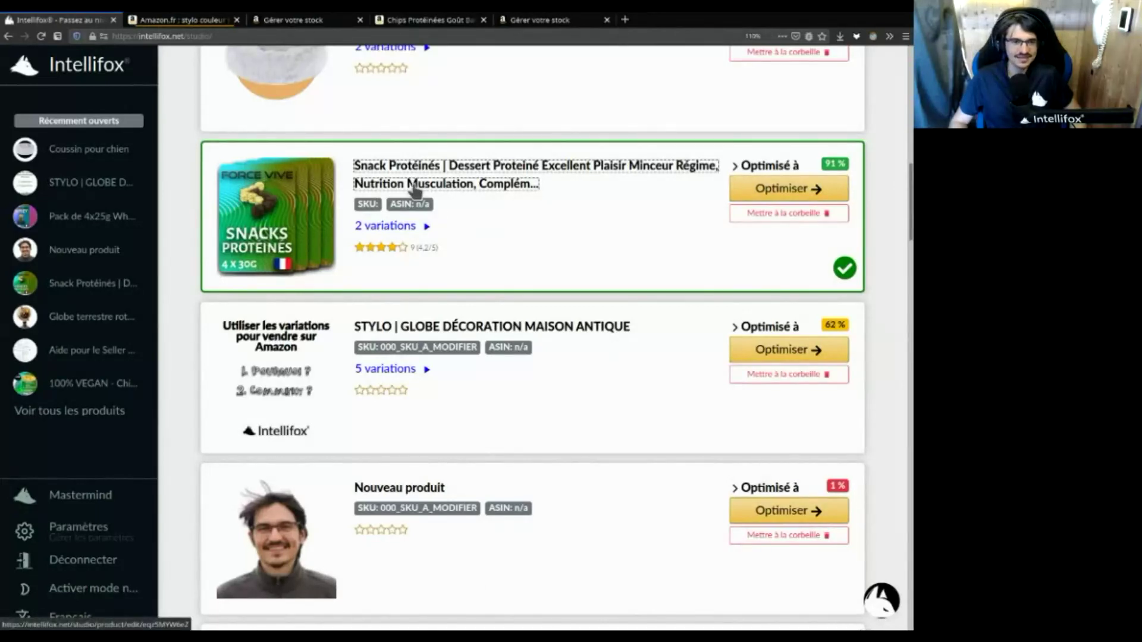
{"action": "scroll", "coordinate": [415, 190], "scroll_direction": "down", "scroll_amount": 15}
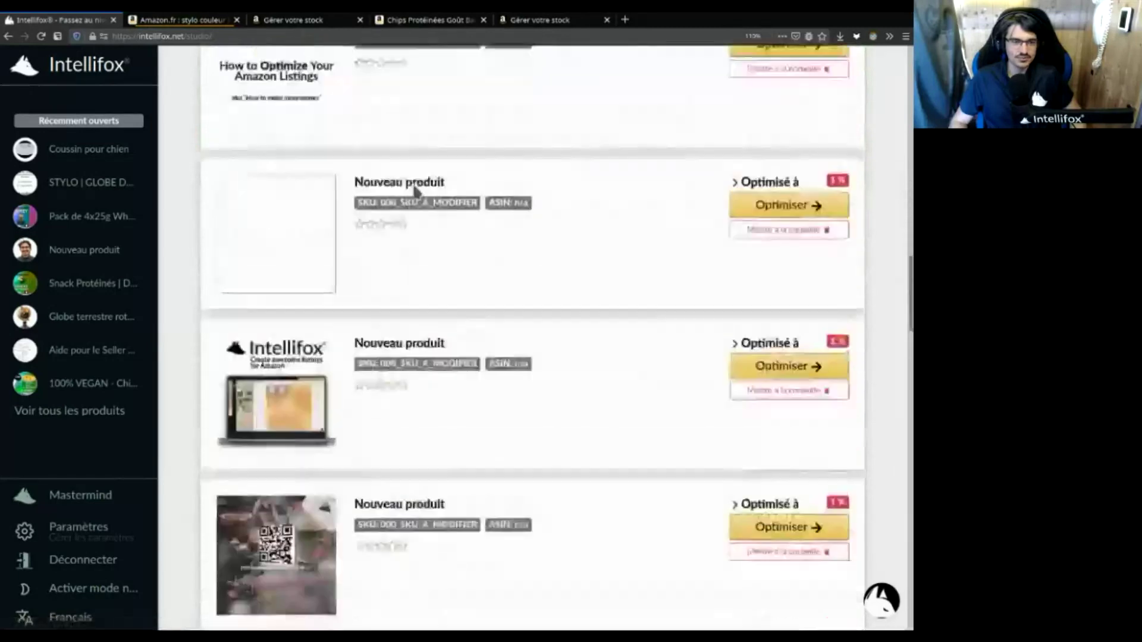
{"action": "scroll", "coordinate": [415, 190], "scroll_direction": "down", "scroll_amount": 15}
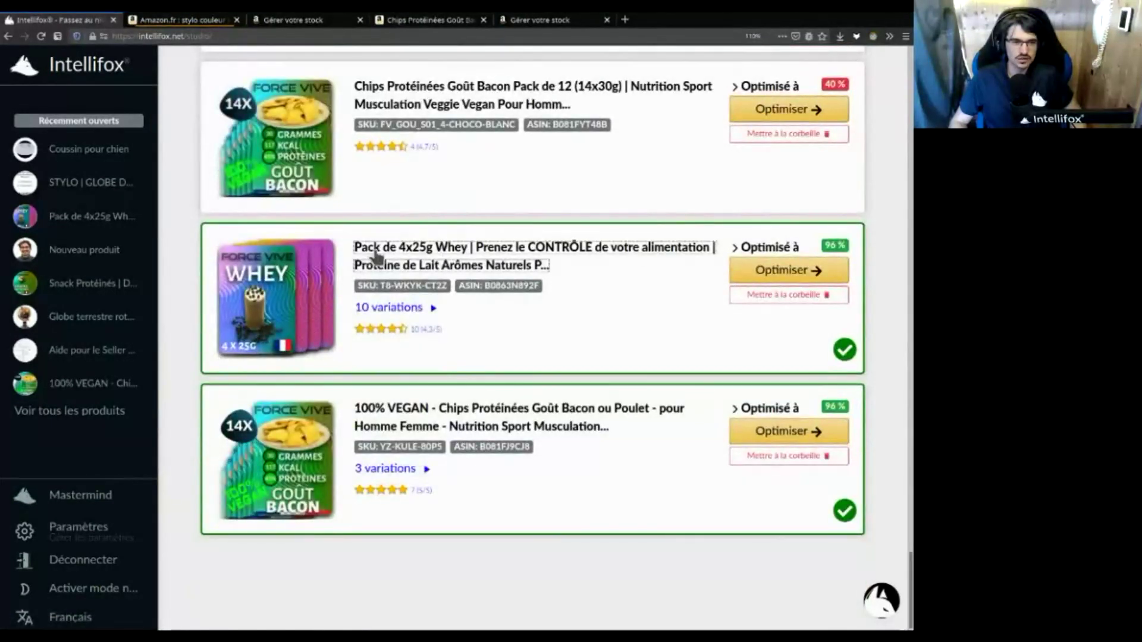
{"action": "left_click", "coordinate": [373, 245]}
{"action": "left_click", "coordinate": [293, 307]}
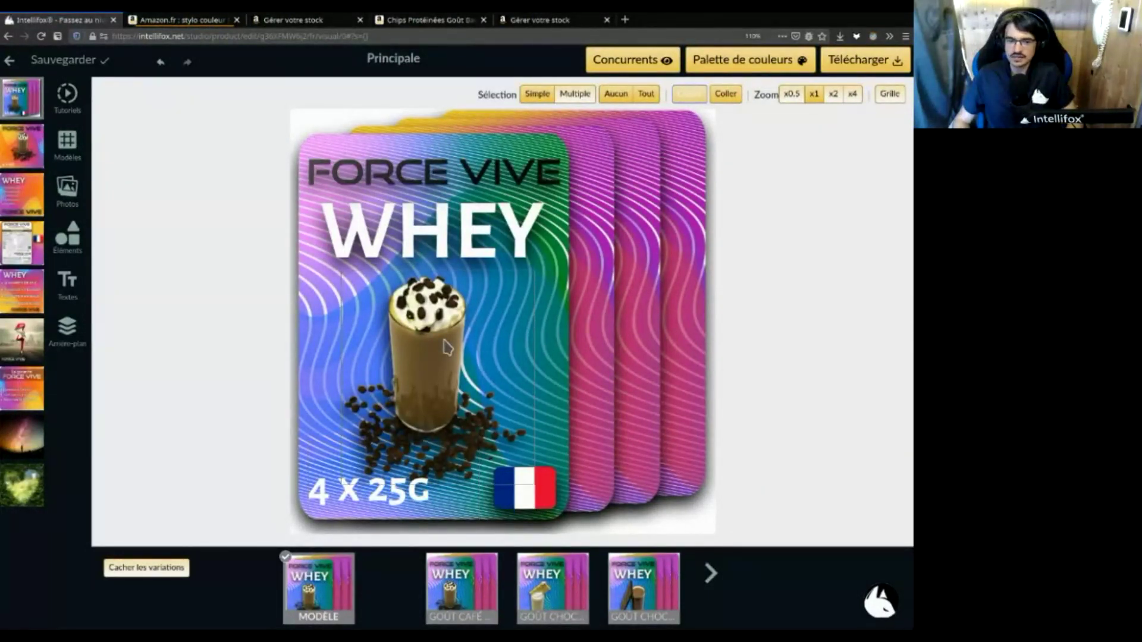
Change the WHEY title on the model image to WHEYY, restore it to WHEY and deselect the text
{"action": "left_click", "coordinate": [432, 244]}
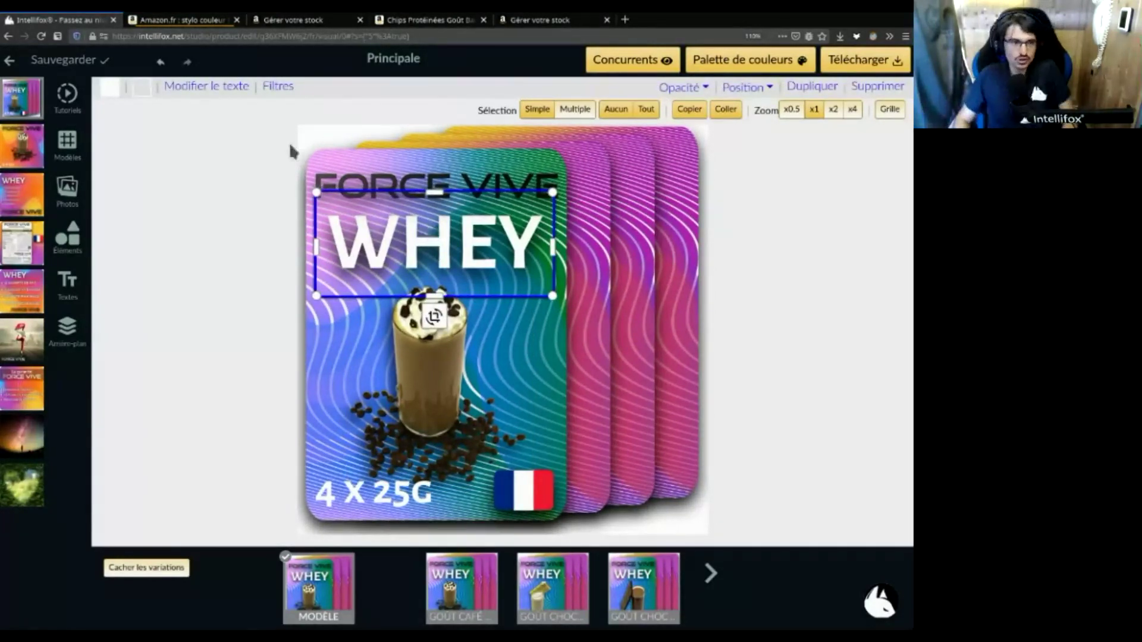
{"action": "left_click", "coordinate": [222, 87]}
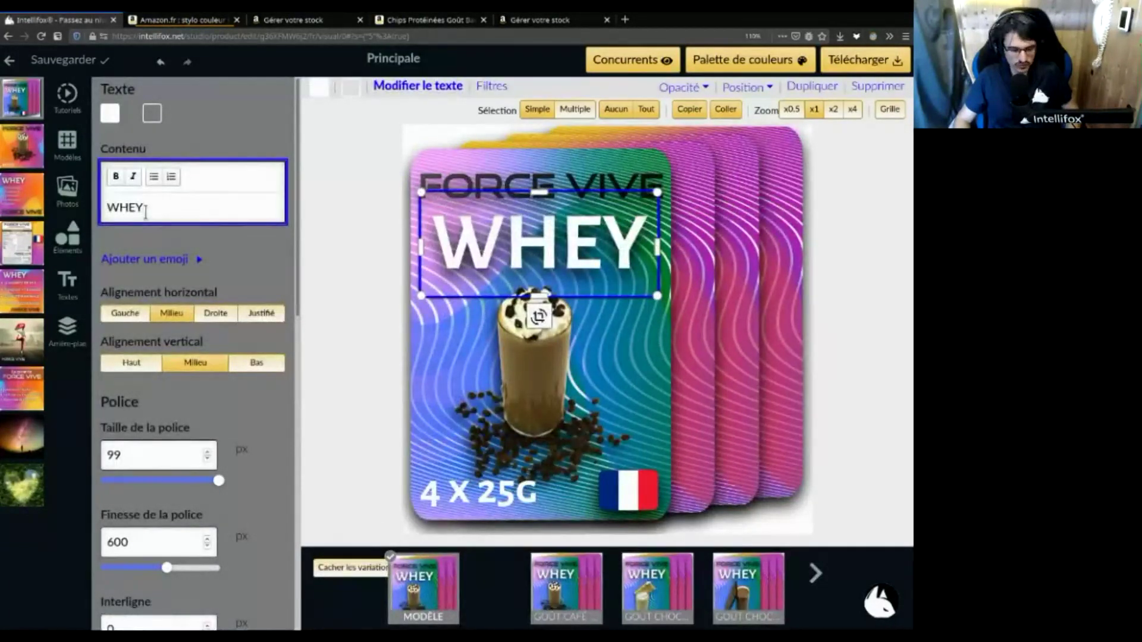
{"action": "type", "text": "Y"}
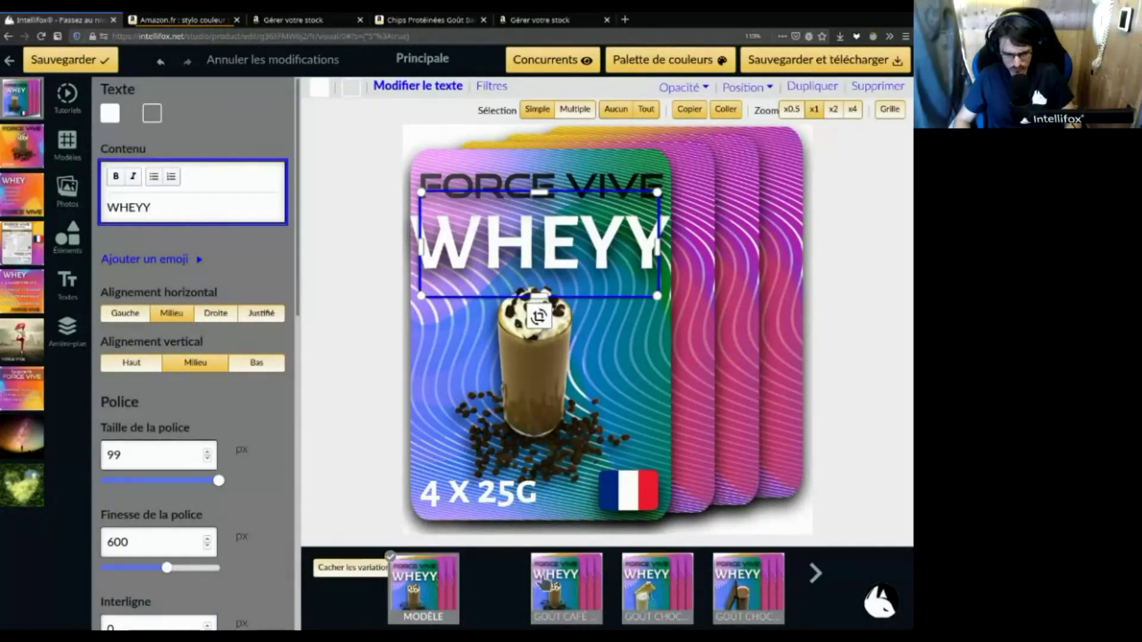
{"action": "key", "text": "BackSpace"}
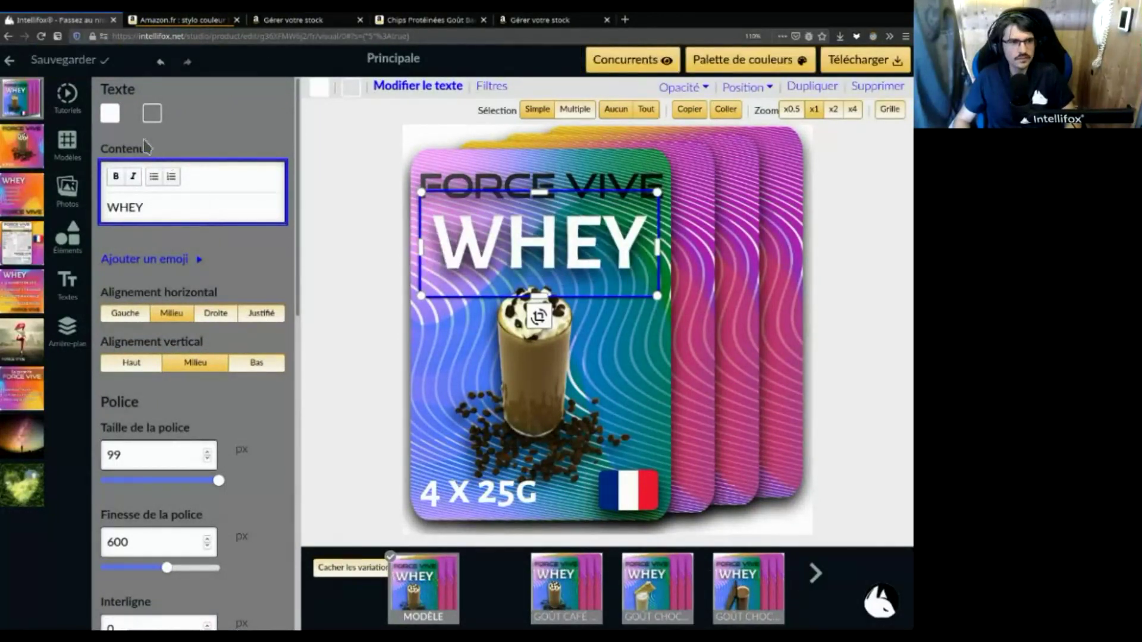
{"action": "left_click", "coordinate": [733, 245]}
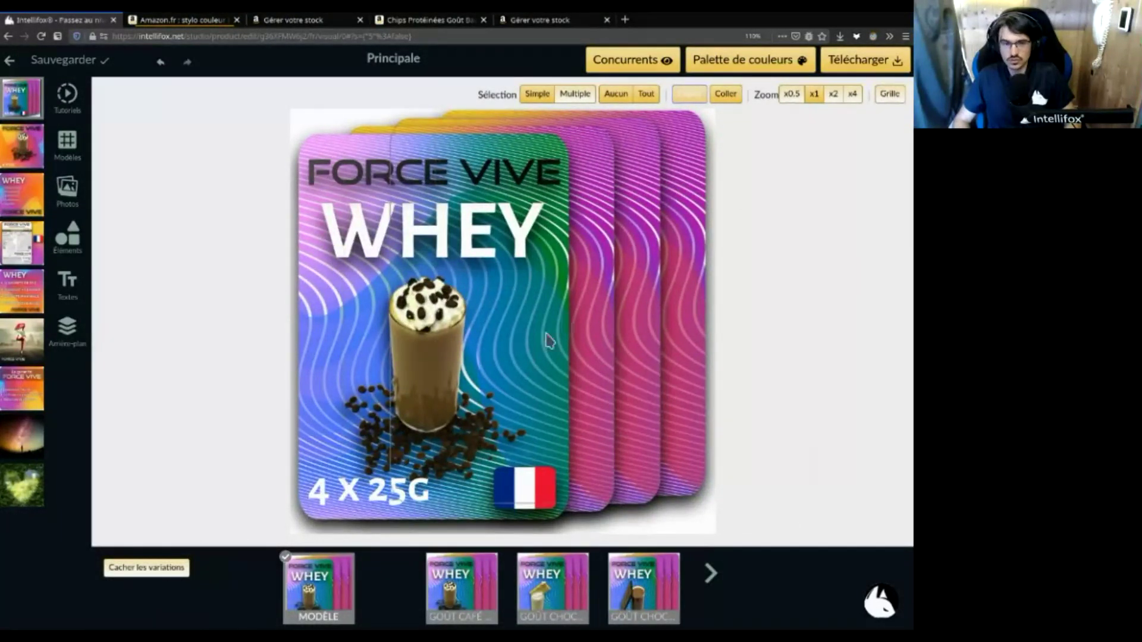
Examine the product photos available for each flavour variation, from Goût Café Latte to Goût Naturel Orange, and close the photo library
{"action": "left_click", "coordinate": [423, 363]}
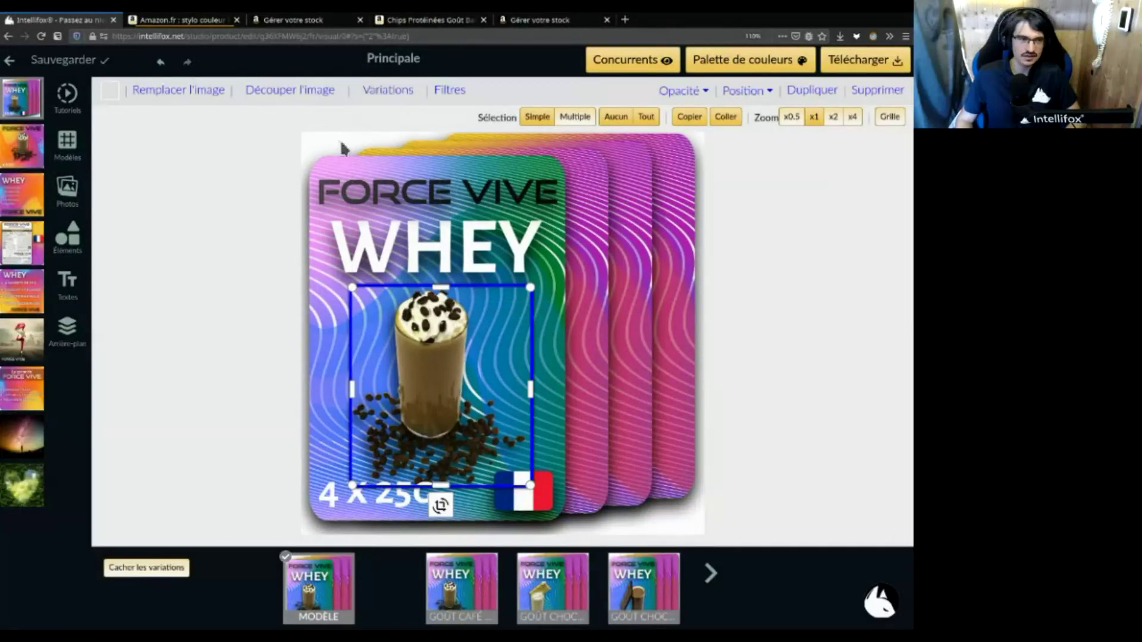
{"action": "left_click", "coordinate": [67, 196]}
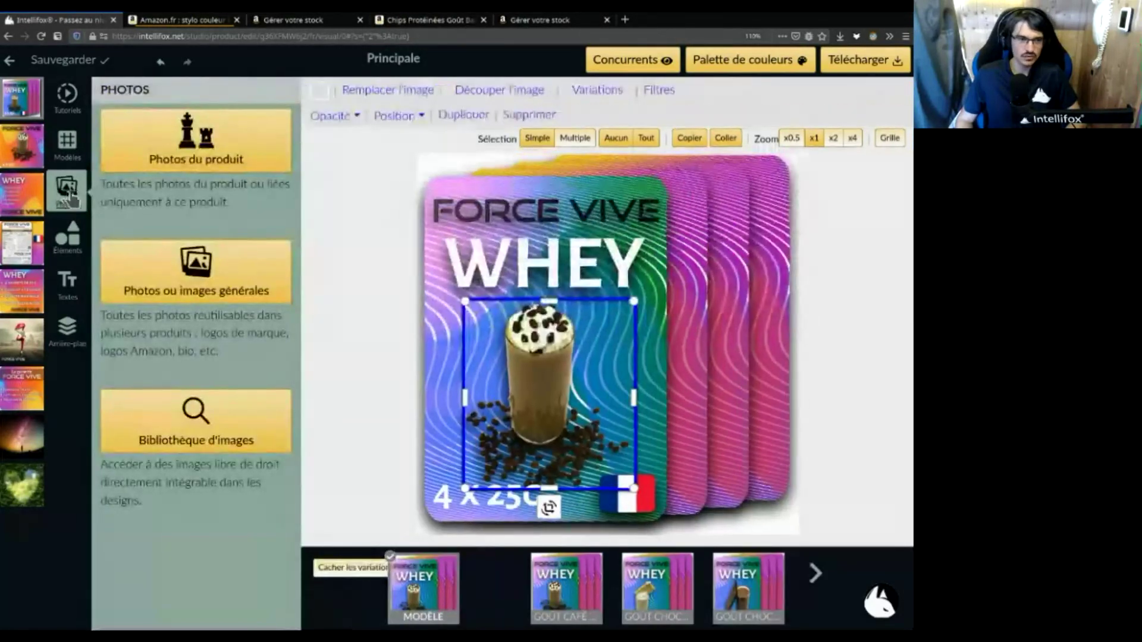
{"action": "left_click", "coordinate": [224, 163]}
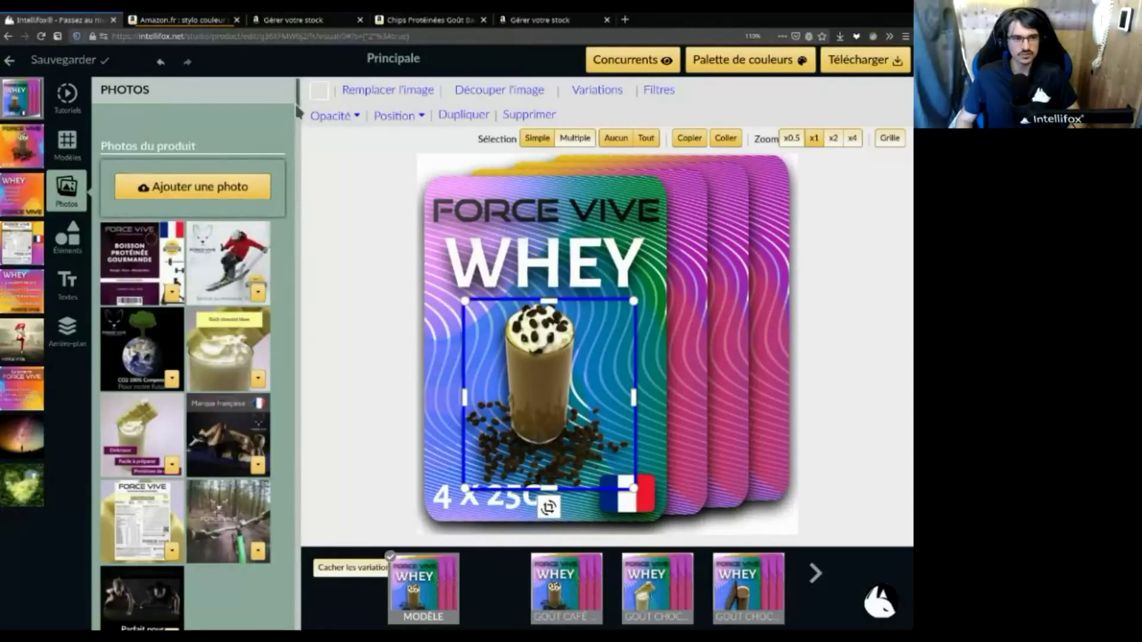
{"action": "left_click_drag", "start_coordinate": [299, 103], "coordinate": [299, 106]}
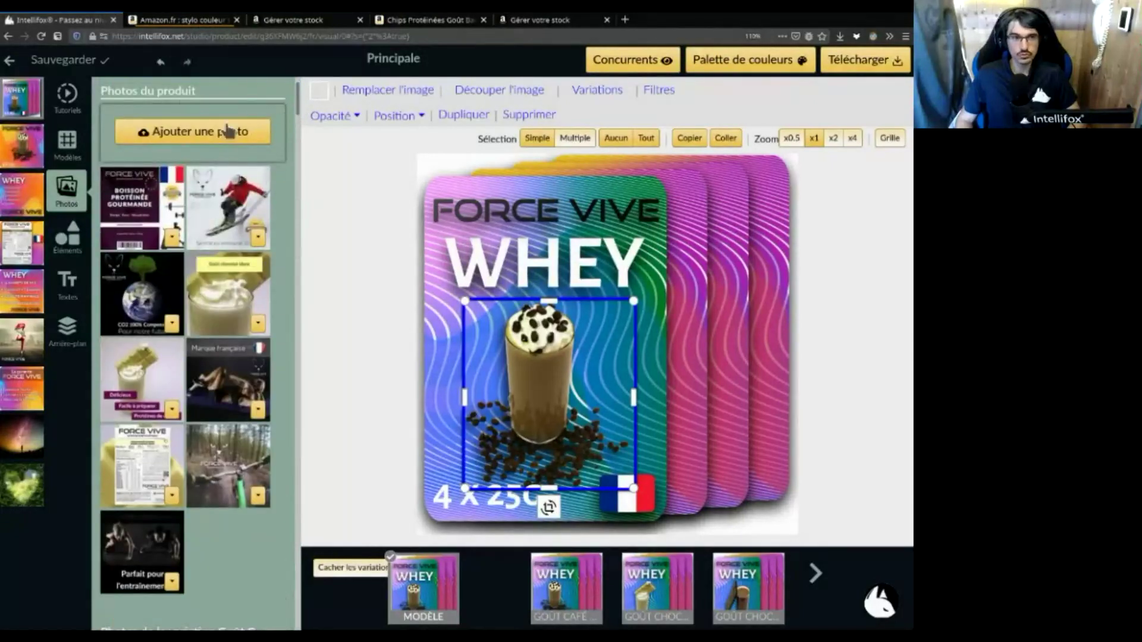
{"action": "scroll", "coordinate": [302, 104], "scroll_direction": "down", "scroll_amount": 5}
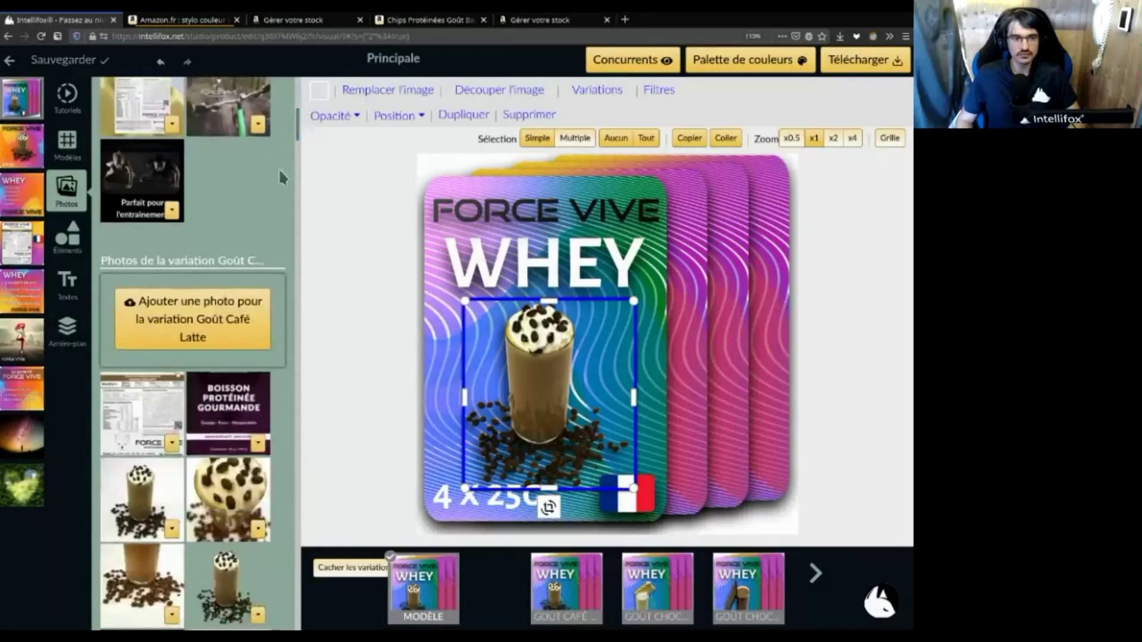
{"action": "left_click_drag", "start_coordinate": [302, 116], "coordinate": [304, 169]}
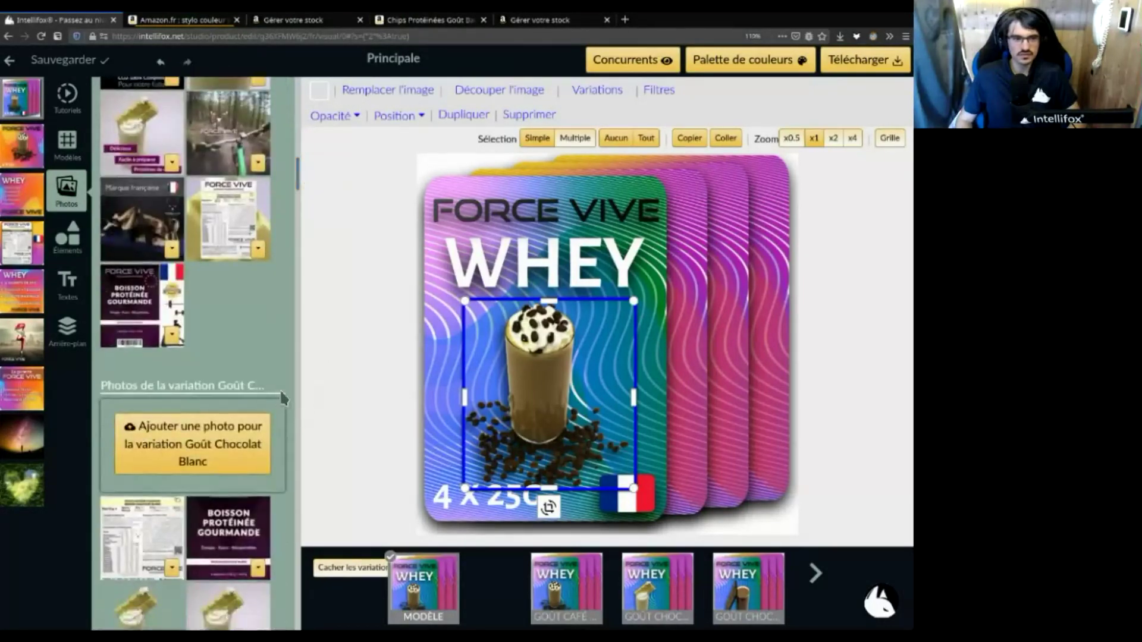
{"action": "scroll", "coordinate": [275, 388], "scroll_direction": "up", "scroll_amount": 5}
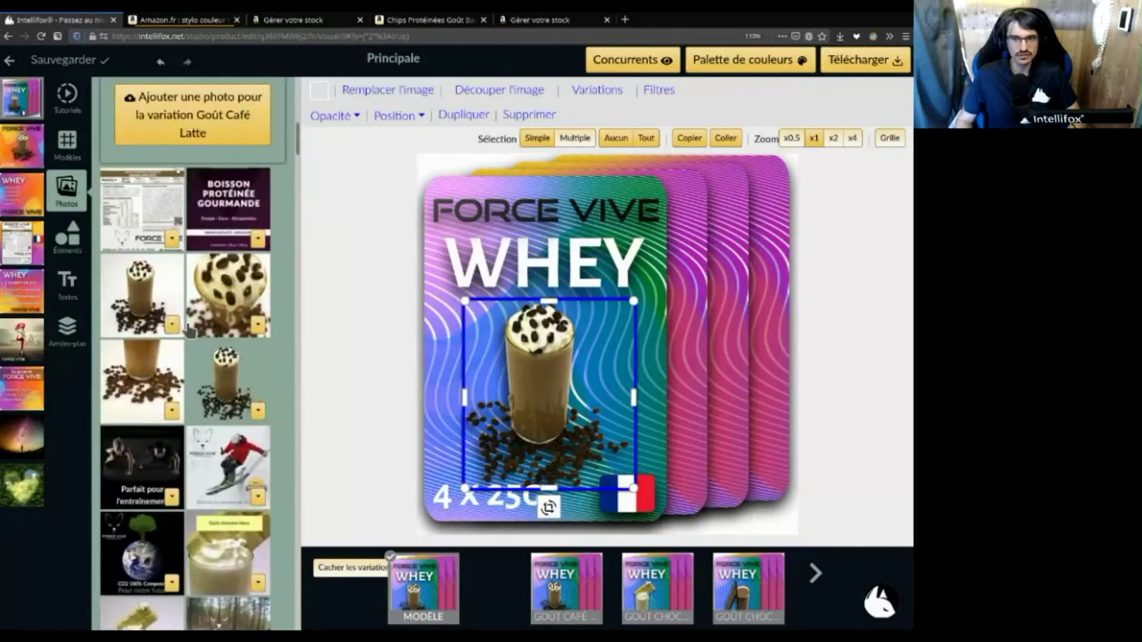
{"action": "scroll", "coordinate": [205, 321], "scroll_direction": "down", "scroll_amount": 5}
{"action": "scroll", "coordinate": [203, 353], "scroll_direction": "down", "scroll_amount": 6}
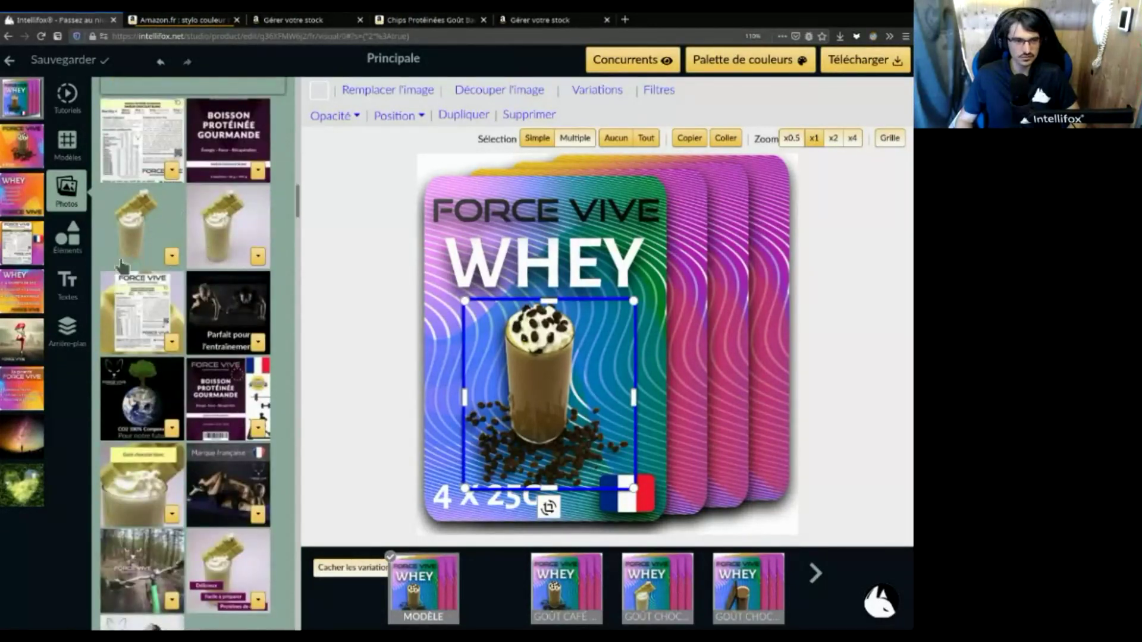
{"action": "scroll", "coordinate": [205, 350], "scroll_direction": "down", "scroll_amount": 5}
{"action": "scroll", "coordinate": [204, 348], "scroll_direction": "down", "scroll_amount": 8}
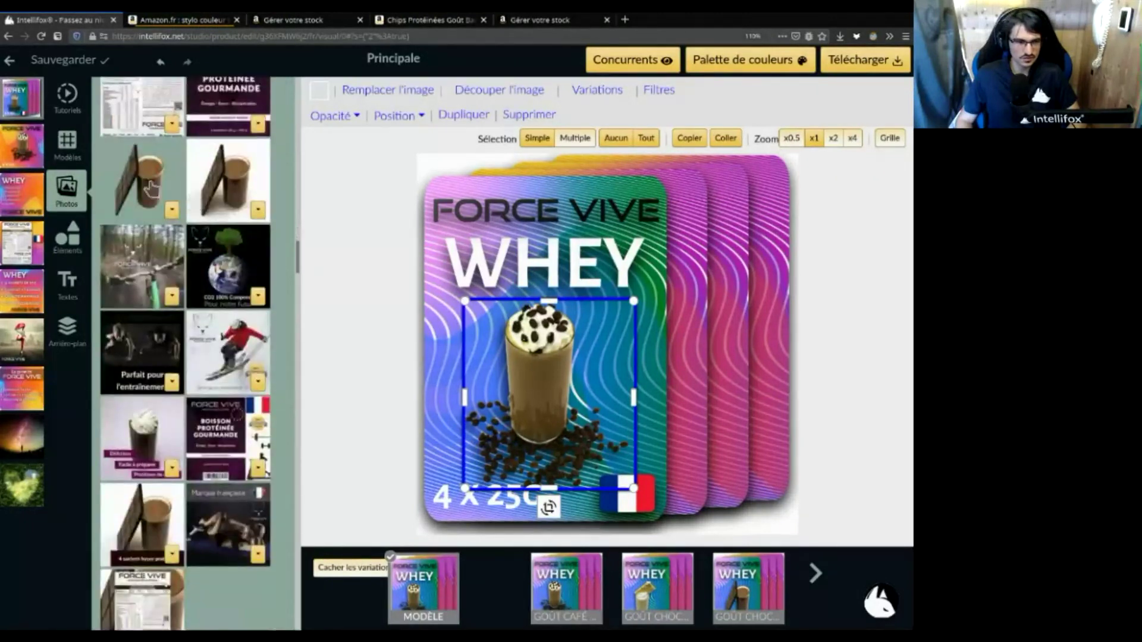
{"action": "scroll", "coordinate": [182, 294], "scroll_direction": "down", "scroll_amount": 8}
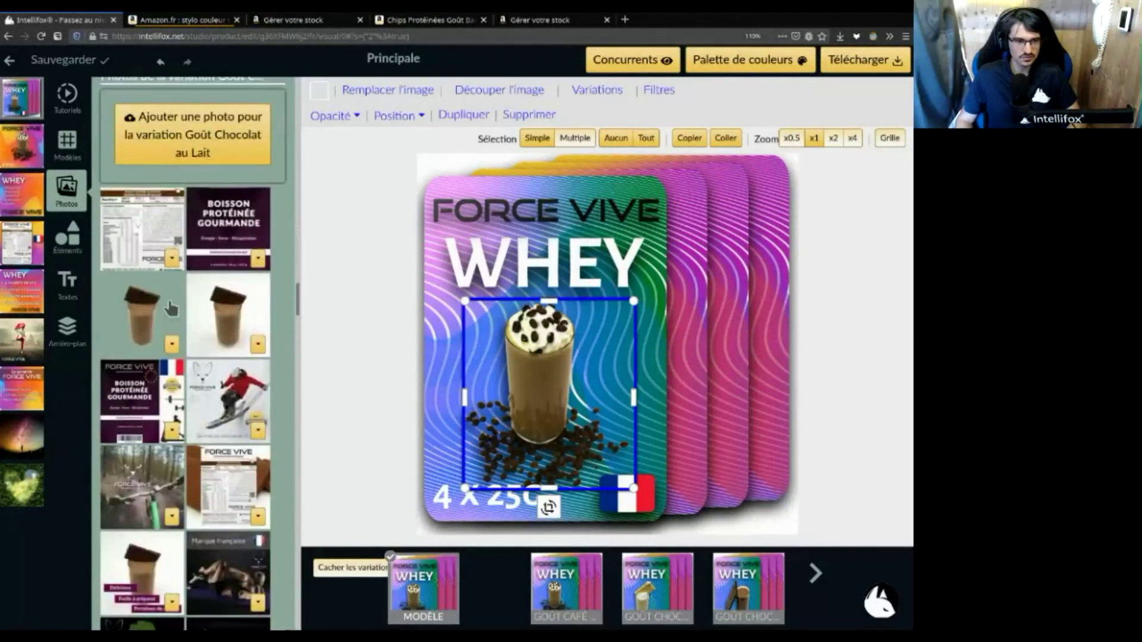
{"action": "scroll", "coordinate": [214, 493], "scroll_direction": "down", "scroll_amount": 5}
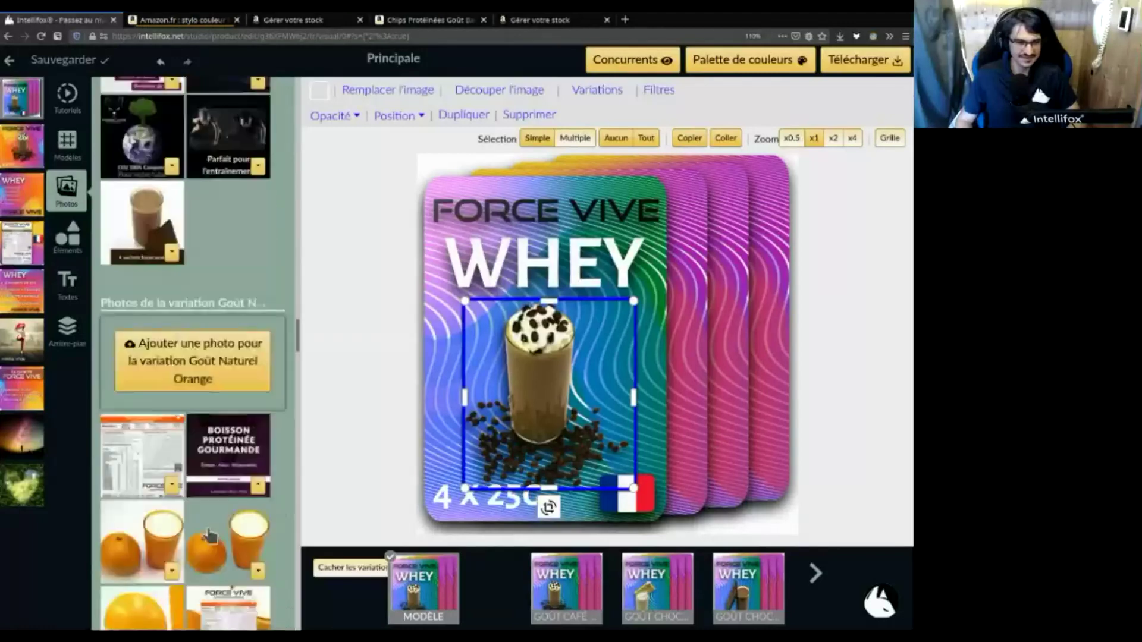
{"action": "scroll", "coordinate": [164, 502], "scroll_direction": "up", "scroll_amount": 5}
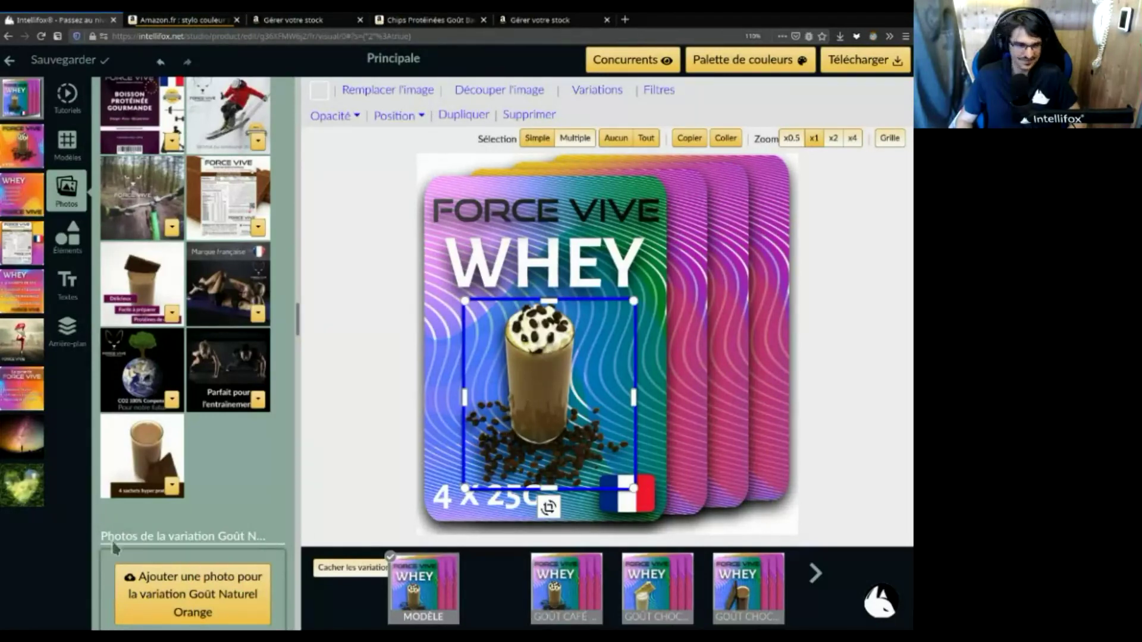
{"action": "left_click", "coordinate": [68, 186]}
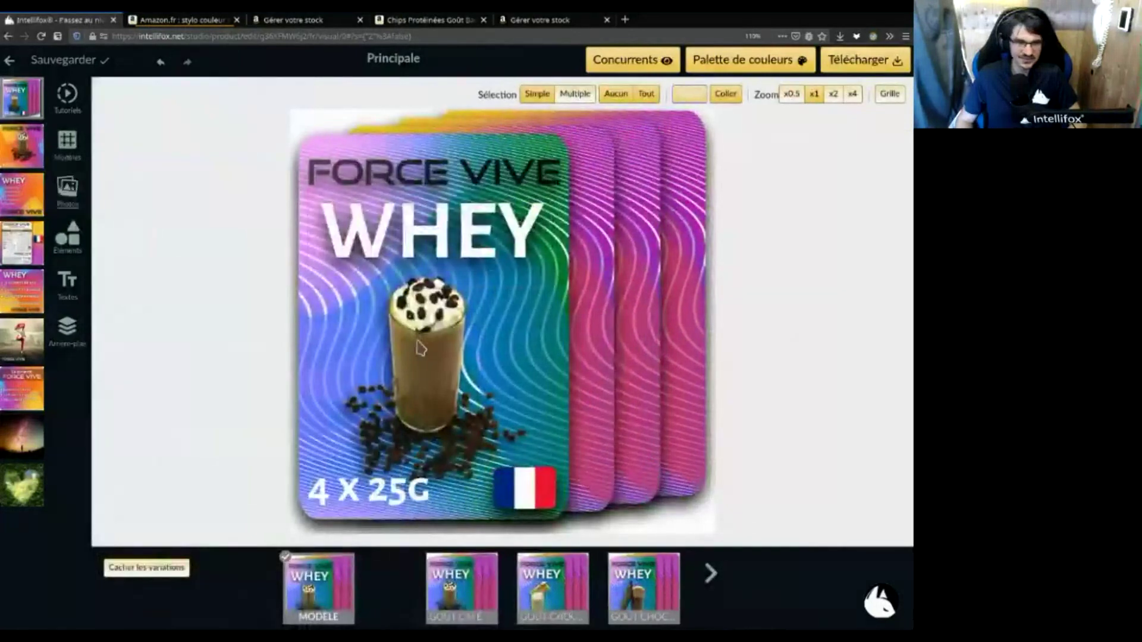
Select the coffee drink image and check the tutorials on editing images and variations
{"action": "left_click", "coordinate": [518, 316]}
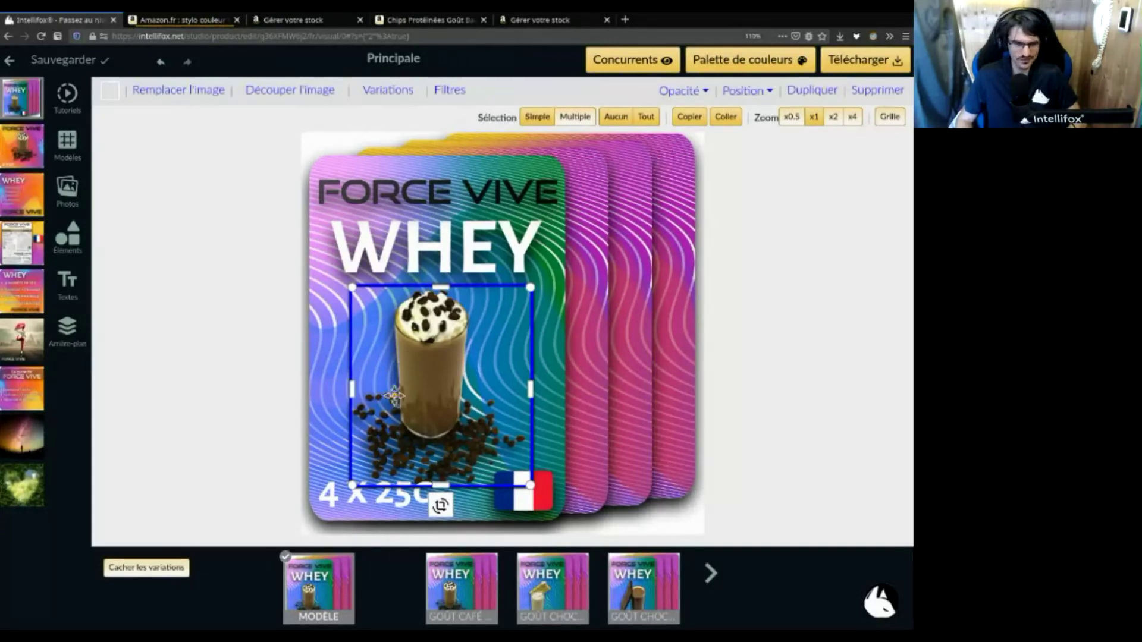
{"action": "left_click", "coordinate": [62, 99]}
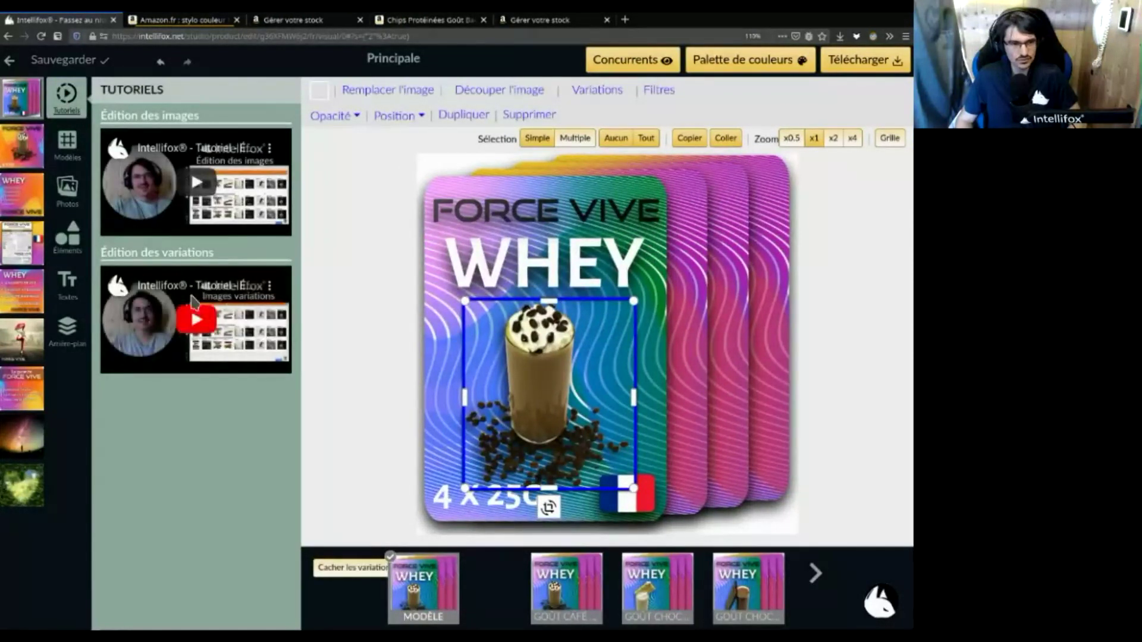
{"action": "left_click", "coordinate": [75, 105]}
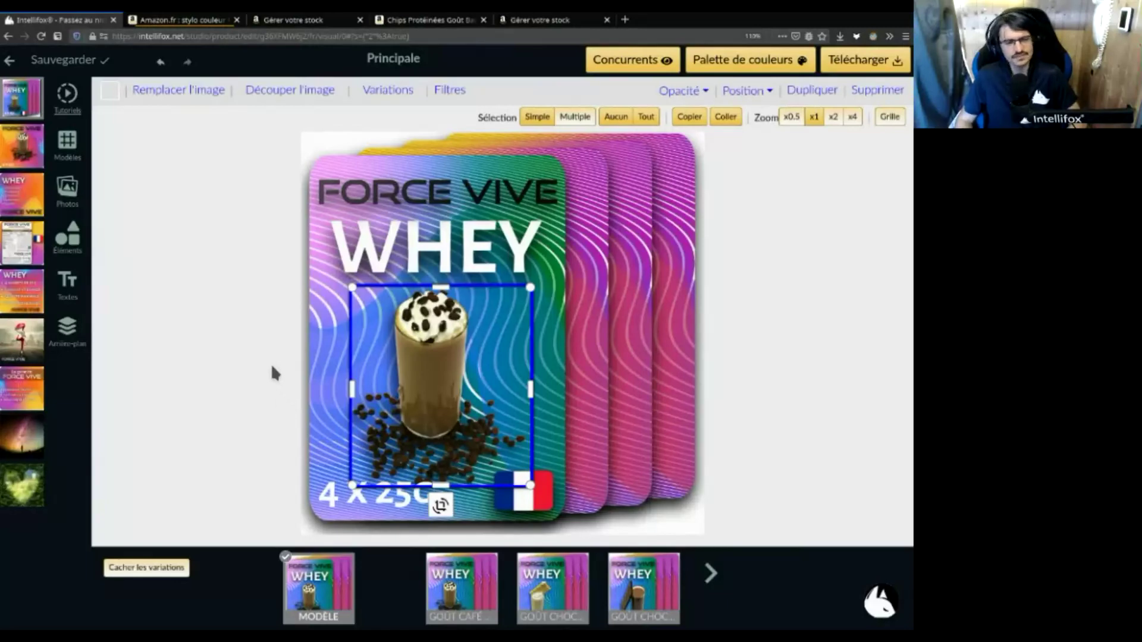
Open the variation image choices for the coffee drink and examine which photo is assigned to each variation
{"action": "left_click", "coordinate": [387, 90]}
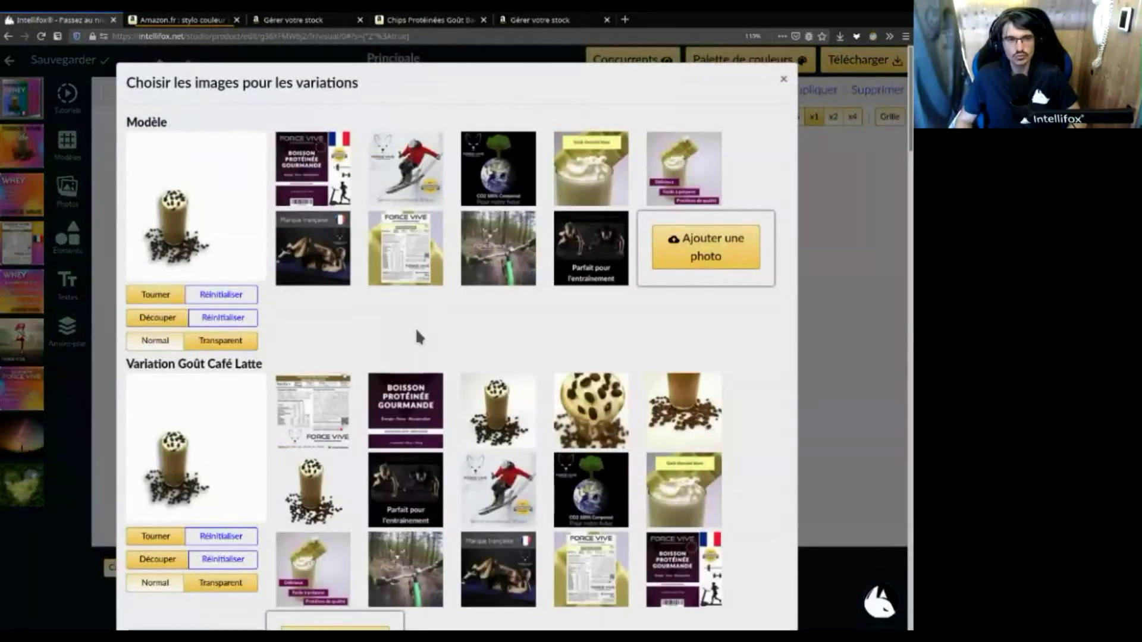
{"action": "scroll", "coordinate": [419, 338], "scroll_direction": "down", "scroll_amount": 7}
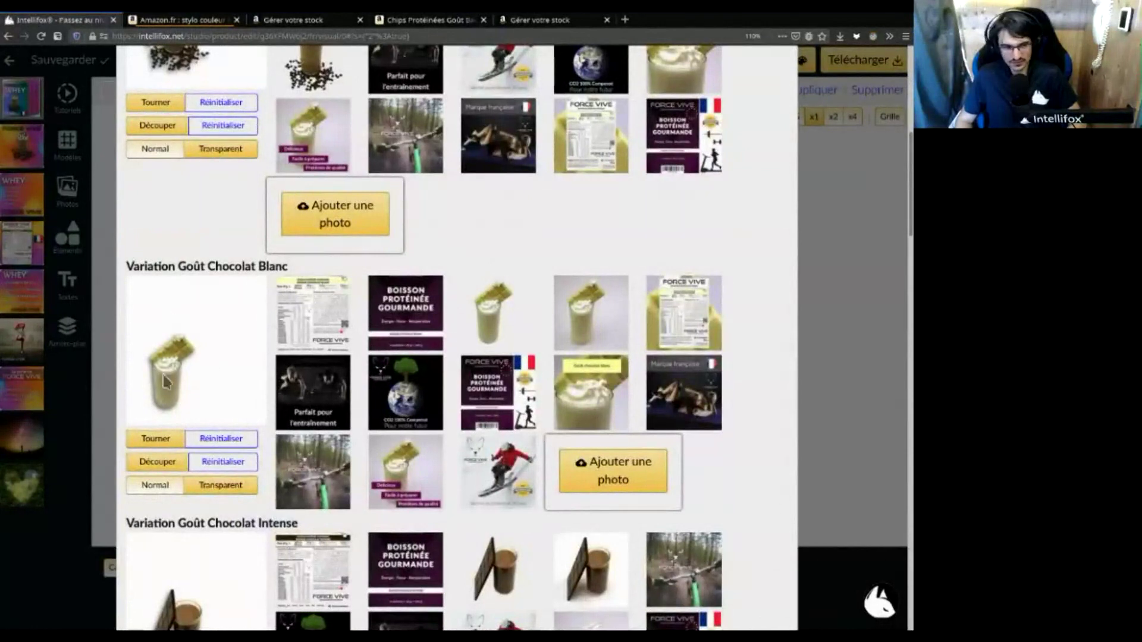
{"action": "scroll", "coordinate": [559, 455], "scroll_direction": "down", "scroll_amount": 3}
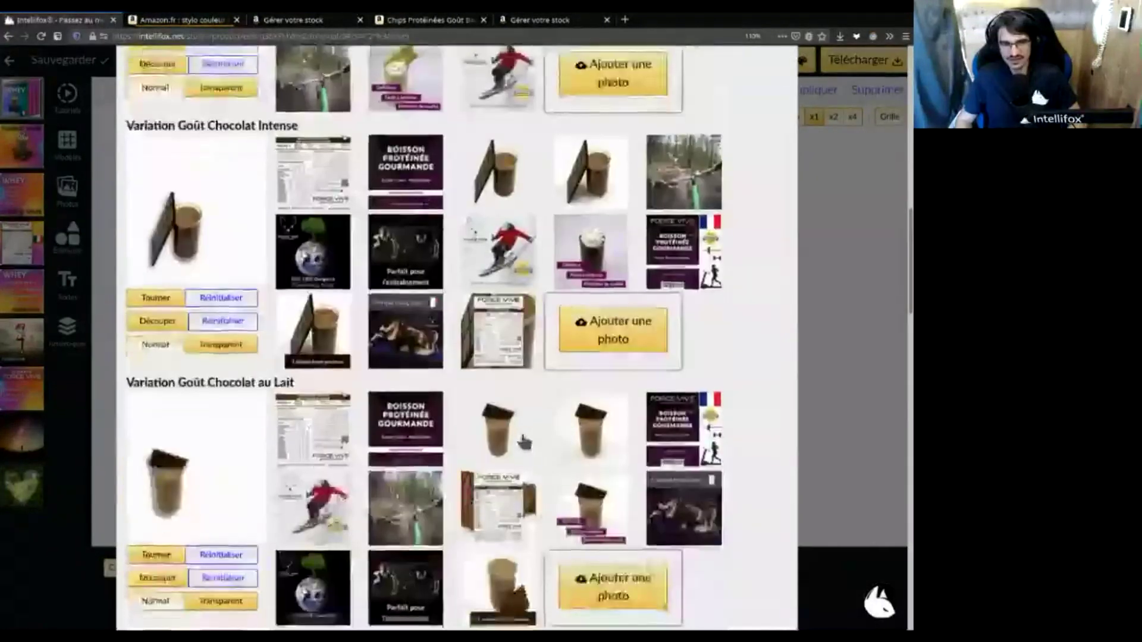
{"action": "scroll", "coordinate": [539, 440], "scroll_direction": "down", "scroll_amount": 4}
{"action": "scroll", "coordinate": [547, 445], "scroll_direction": "down", "scroll_amount": 3}
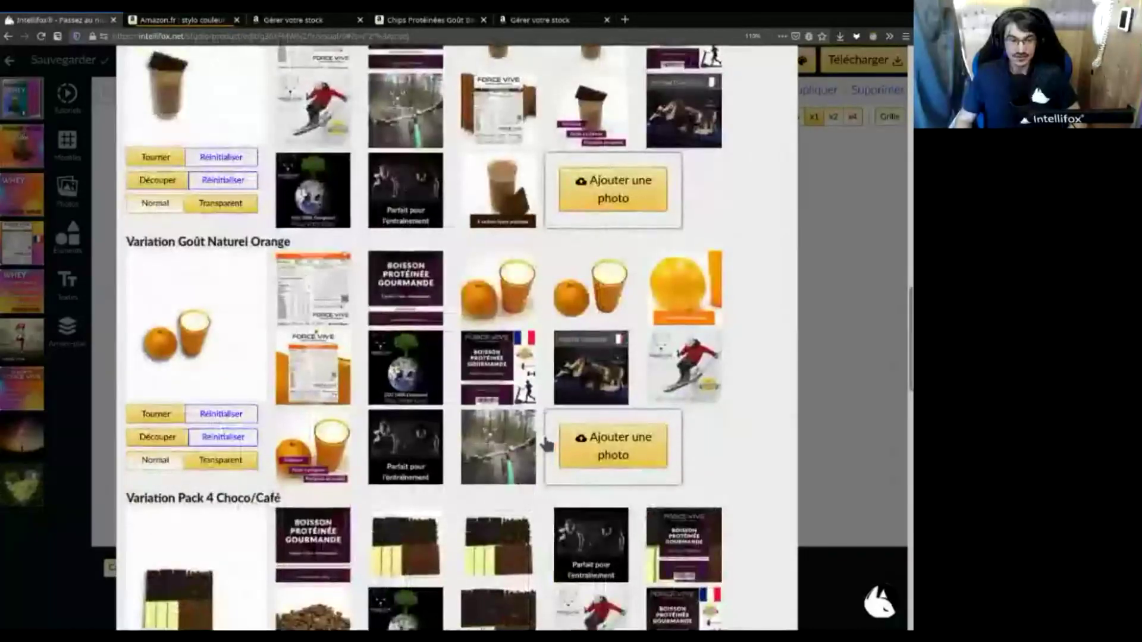
{"action": "scroll", "coordinate": [546, 445], "scroll_direction": "down", "scroll_amount": 9}
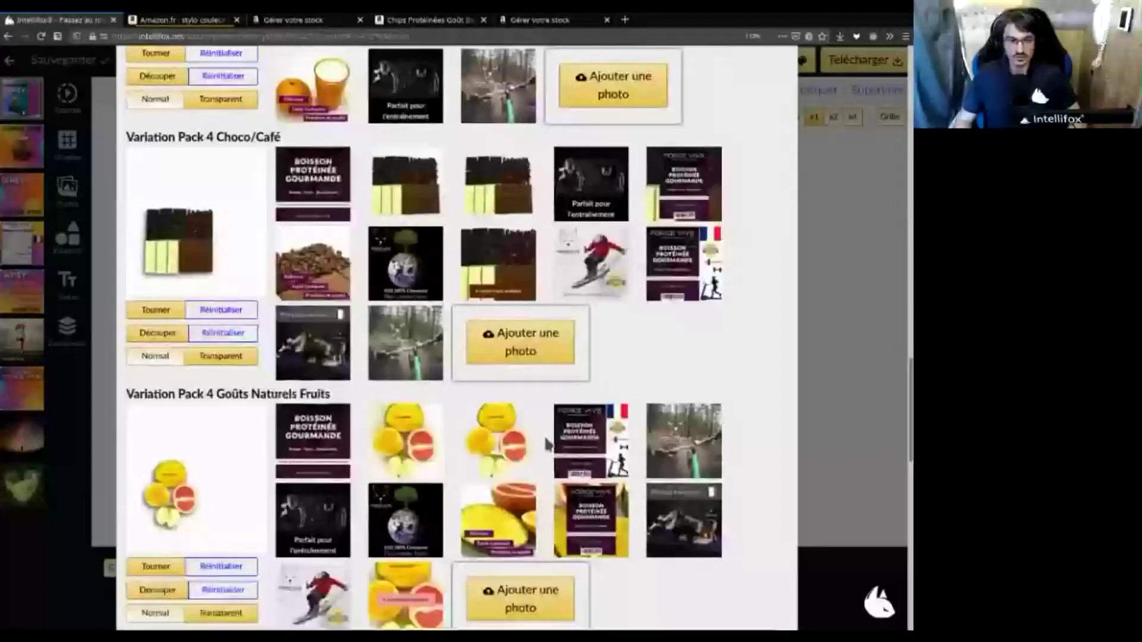
{"action": "scroll", "coordinate": [546, 445], "scroll_direction": "down", "scroll_amount": 3}
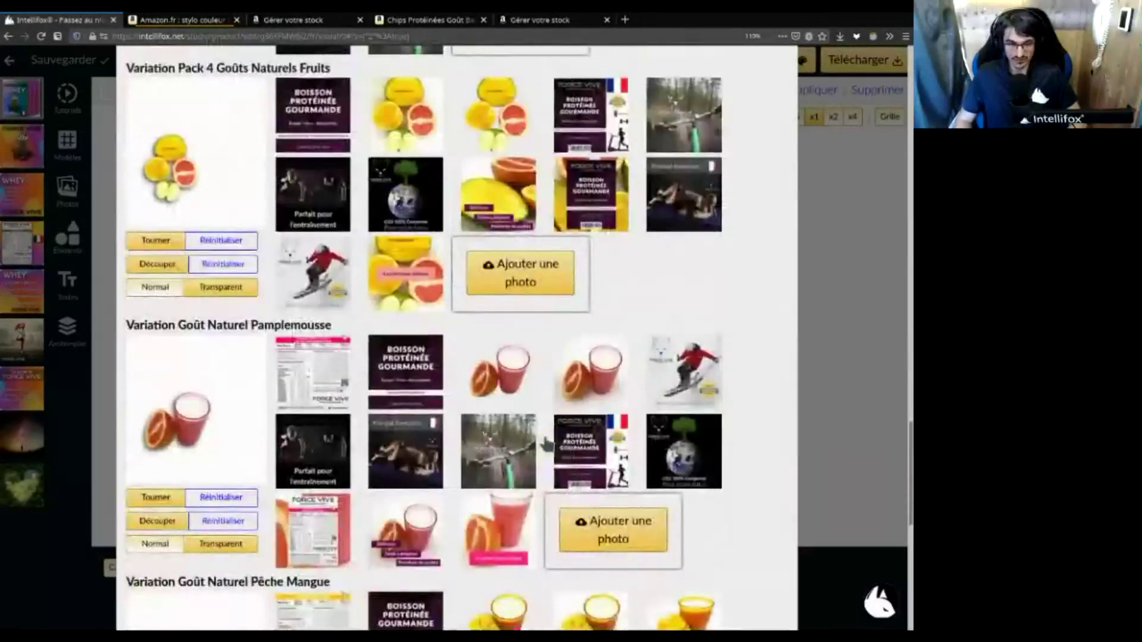
{"action": "scroll", "coordinate": [546, 445], "scroll_direction": "up", "scroll_amount": 13}
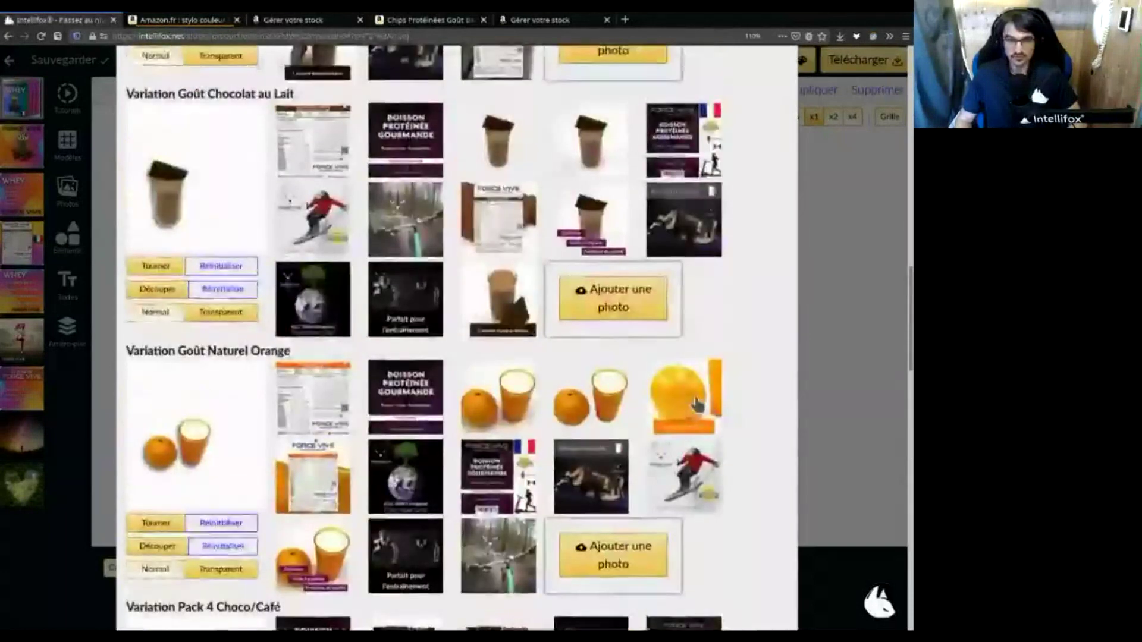
{"action": "scroll", "coordinate": [697, 405], "scroll_direction": "up", "scroll_amount": 8}
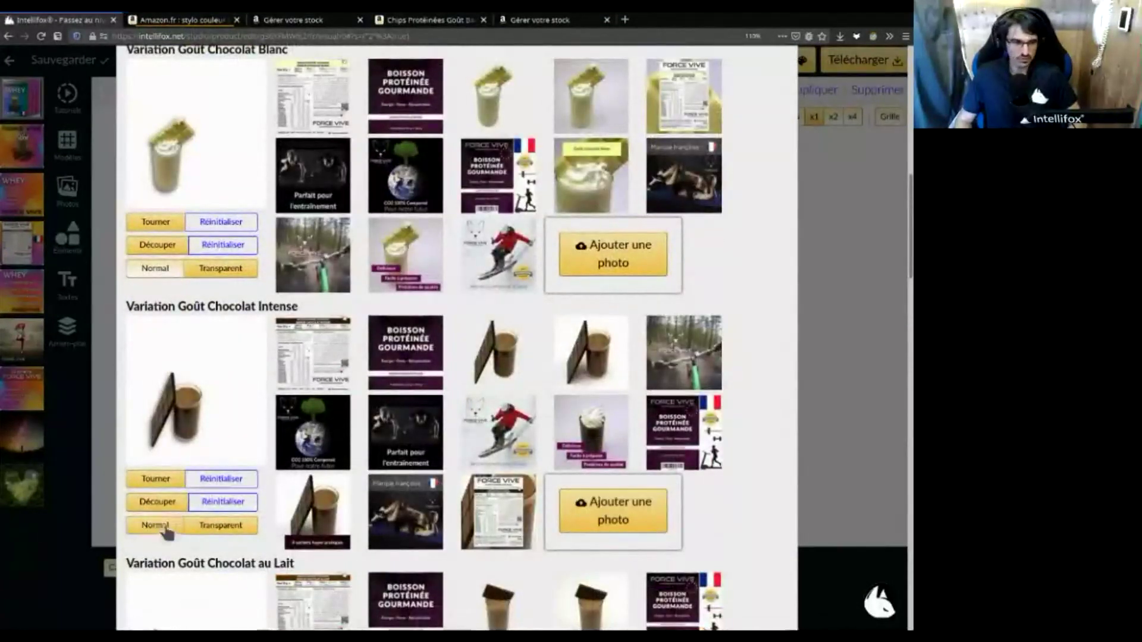
Switch the Goût Chocolat Intense variation photo to its normal background and back to the transparent one
{"action": "left_click", "coordinate": [171, 525]}
{"action": "left_click", "coordinate": [219, 530]}
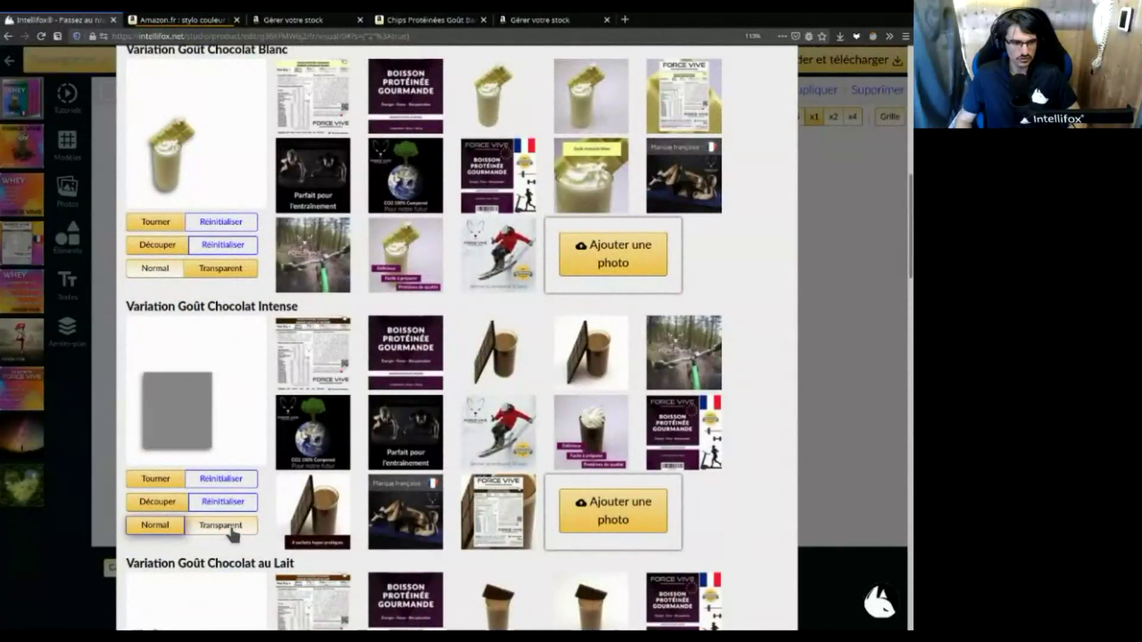
{"action": "left_click", "coordinate": [223, 529]}
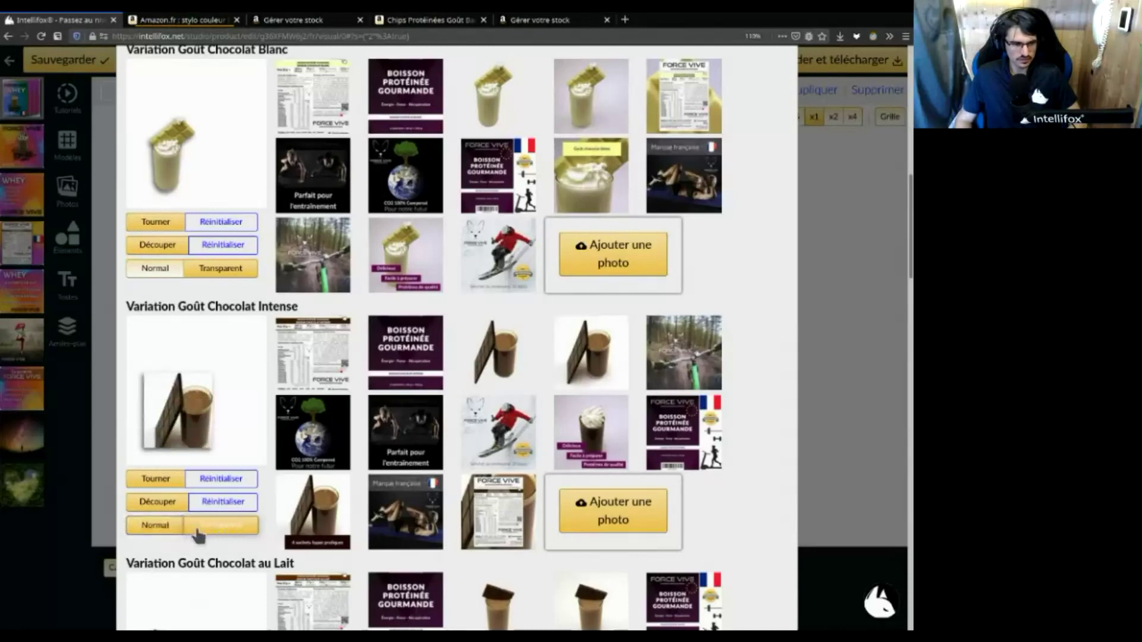
{"action": "left_click", "coordinate": [151, 531]}
{"action": "left_click", "coordinate": [202, 531]}
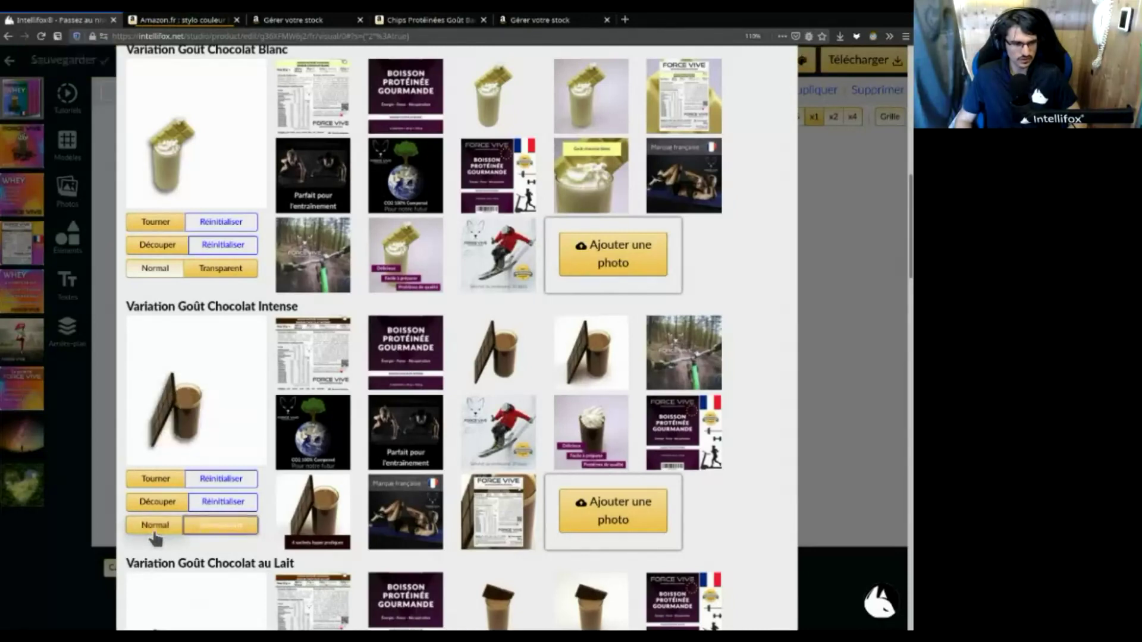
View the crop options for the Goût Chocolat Intense photo, leave them without cropping and close the variation image choices
{"action": "left_click", "coordinate": [155, 502]}
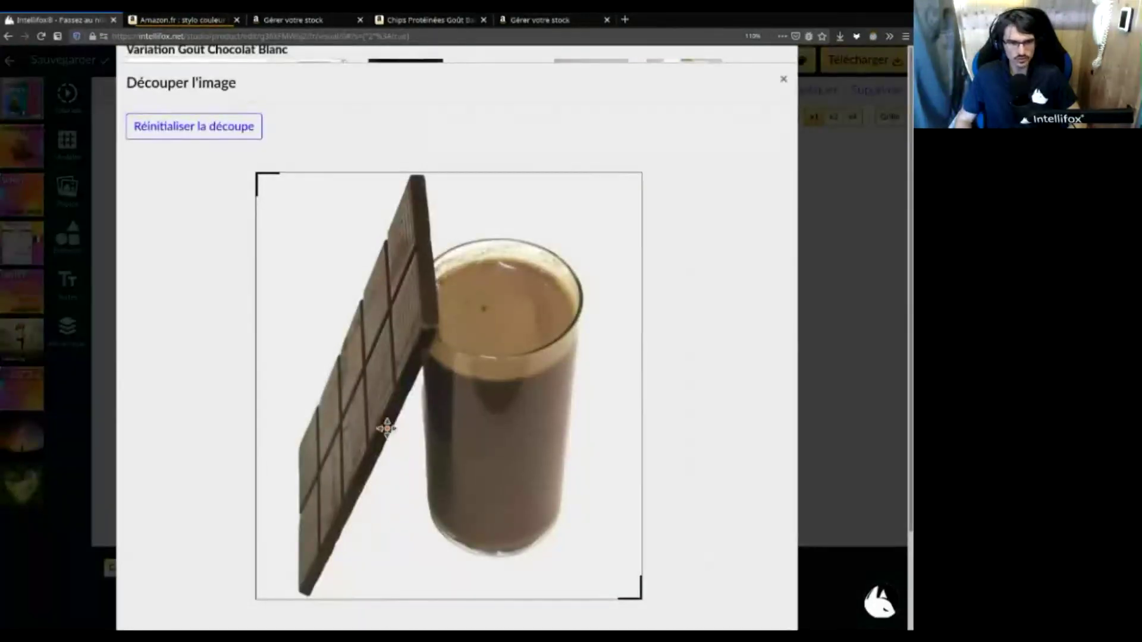
{"action": "left_click", "coordinate": [784, 80]}
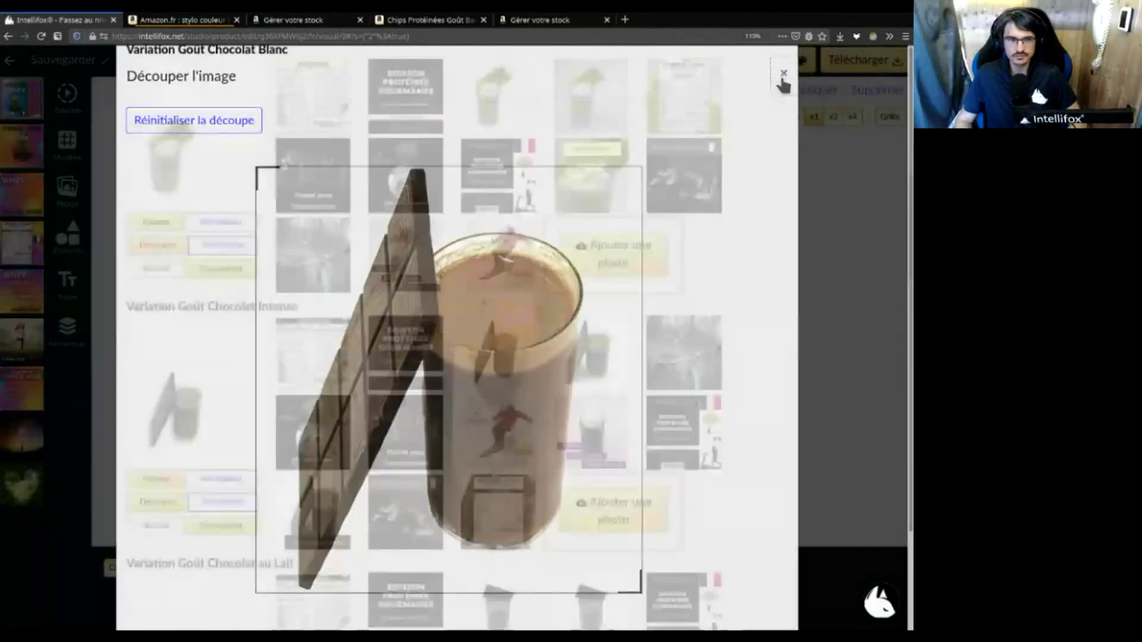
{"action": "scroll", "coordinate": [257, 284], "scroll_direction": "up", "scroll_amount": 2}
{"action": "scroll", "coordinate": [441, 397], "scroll_direction": "up", "scroll_amount": 8}
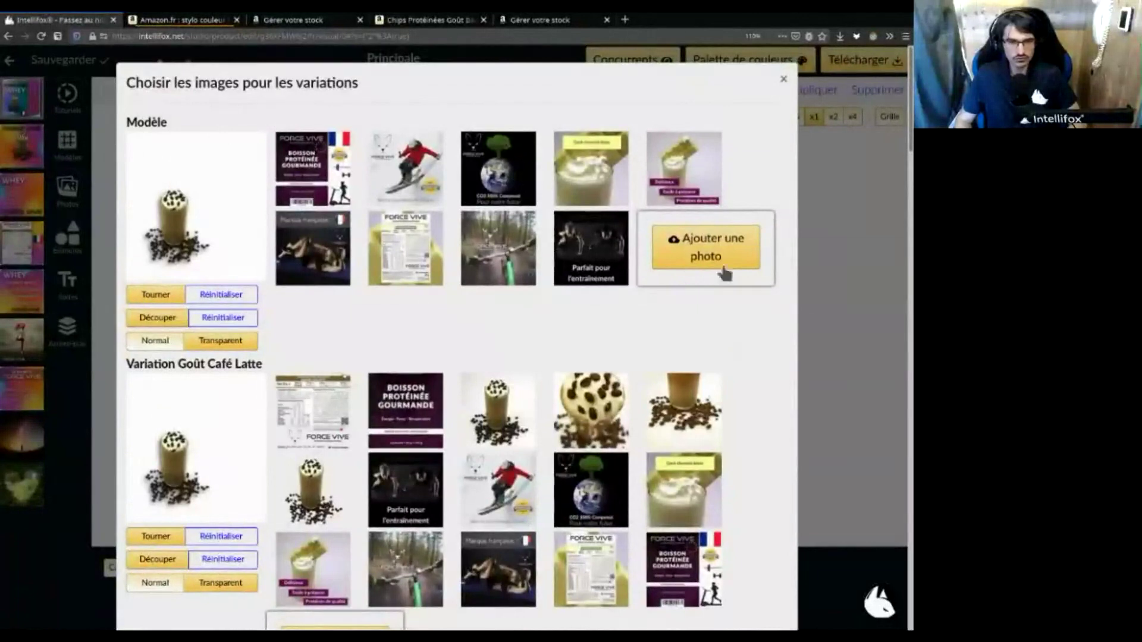
{"action": "left_click", "coordinate": [784, 80]}
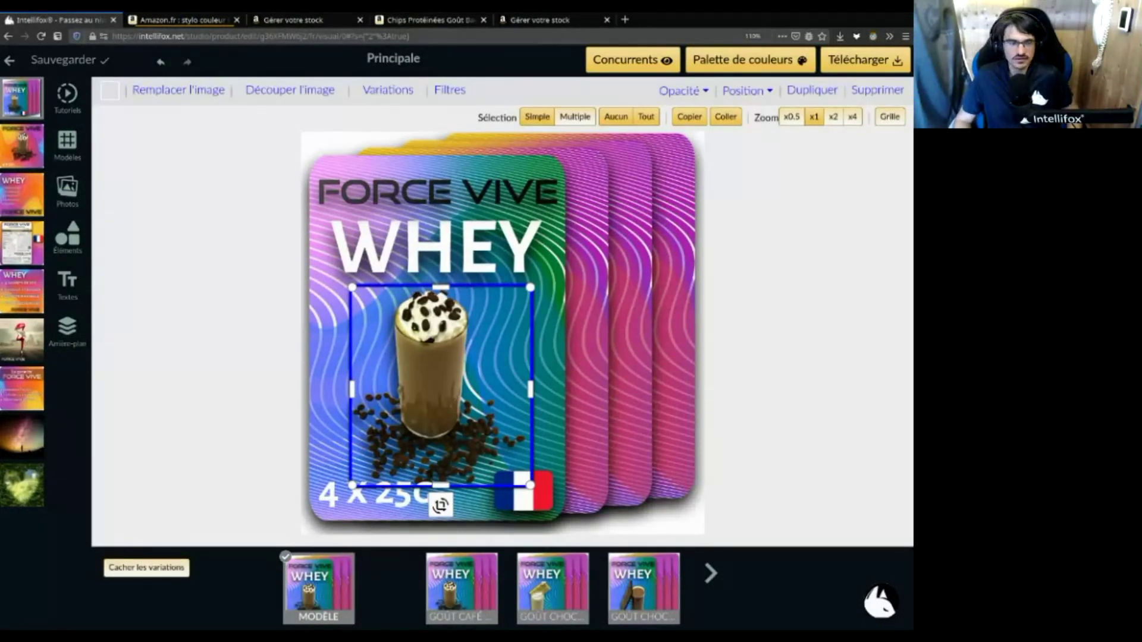
Open the GeeRic stainless steel water bottle page on Amazon.fr in a new tab and view the Rose colour variation
{"action": "key", "text": "ctrl+t"}
{"action": "type", "text": "https://www.amazon.fr/GeeRic-Bouteille-Inoxydable-Boissons-Bouteilles/dp/B08HMMXM77"}
{"action": "key", "text": "Return"}
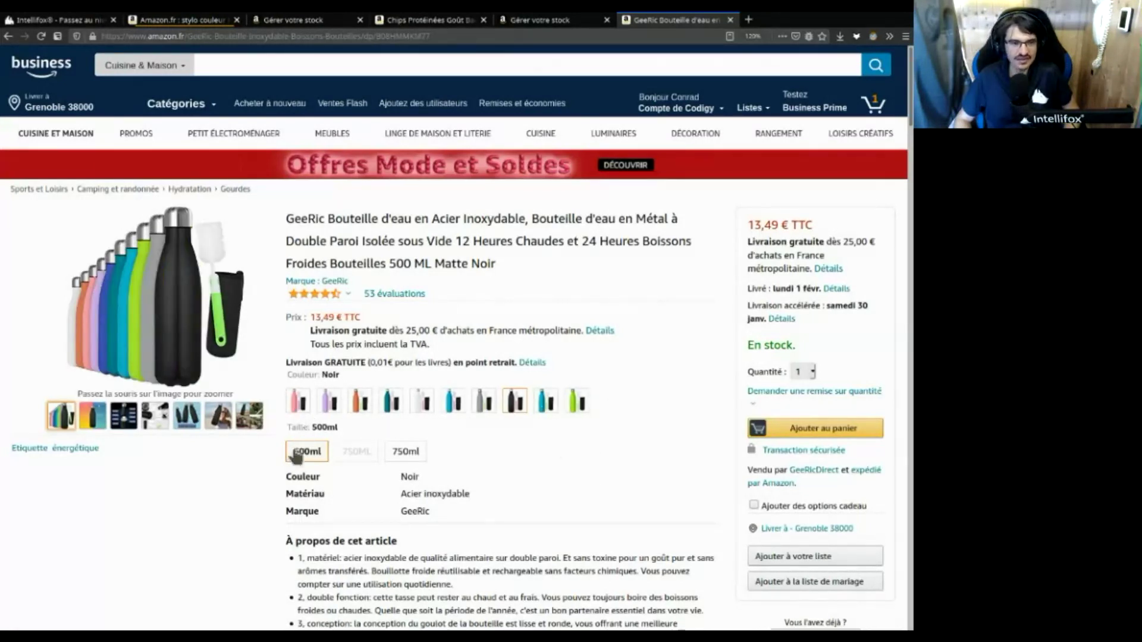
{"action": "left_click", "coordinate": [297, 402]}
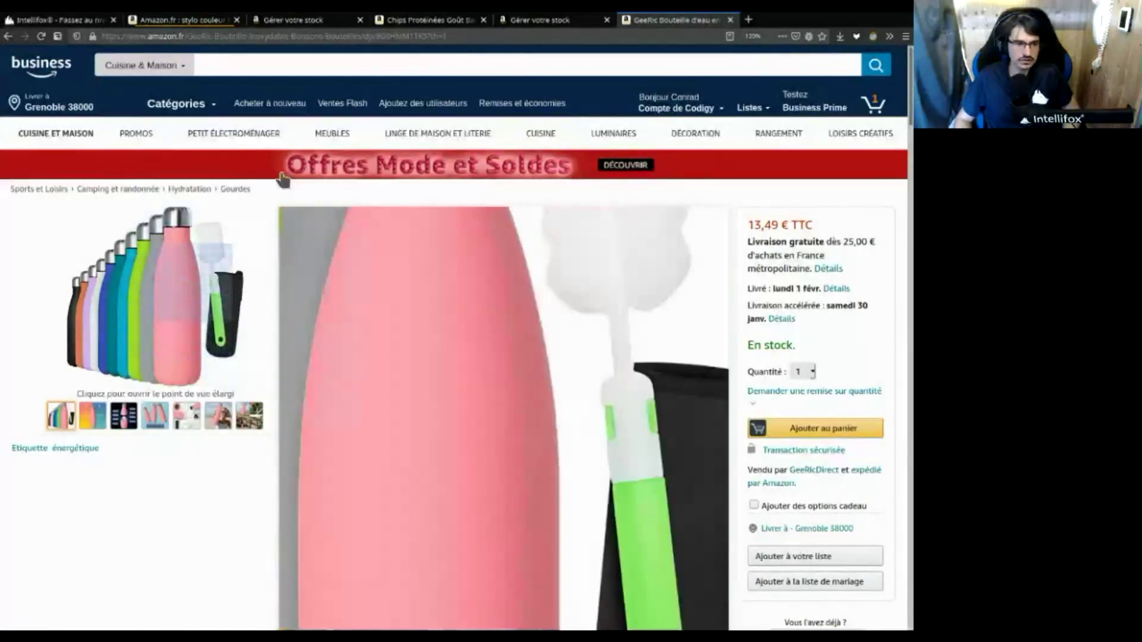
Copy "Bouteille d'eau en Acier Inoxydable" from the product title and search Amazon for it
{"action": "left_click_drag", "start_coordinate": [351, 217], "coordinate": [520, 215]}
{"action": "key", "text": "ctrl+c"}
{"action": "left_click", "coordinate": [299, 64]}
{"action": "key", "text": "ctrl+v"}
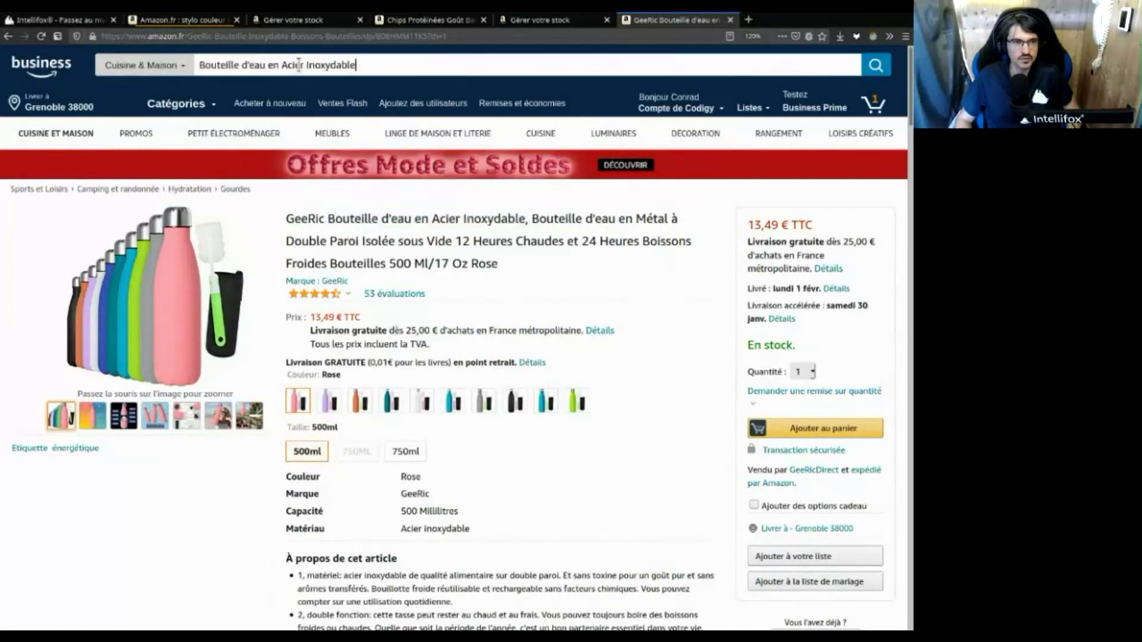
{"action": "key", "text": "Return"}
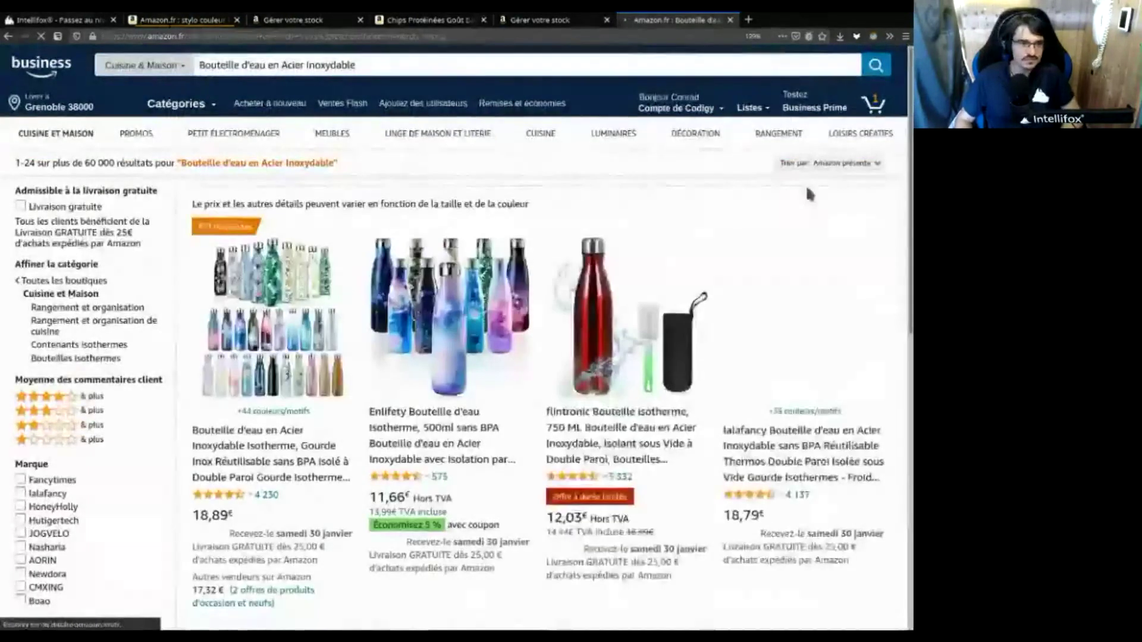
Examine how the competing bottle listings in the search results present their colour variations in the main image
{"action": "scroll", "coordinate": [730, 535], "scroll_direction": "down", "scroll_amount": 6}
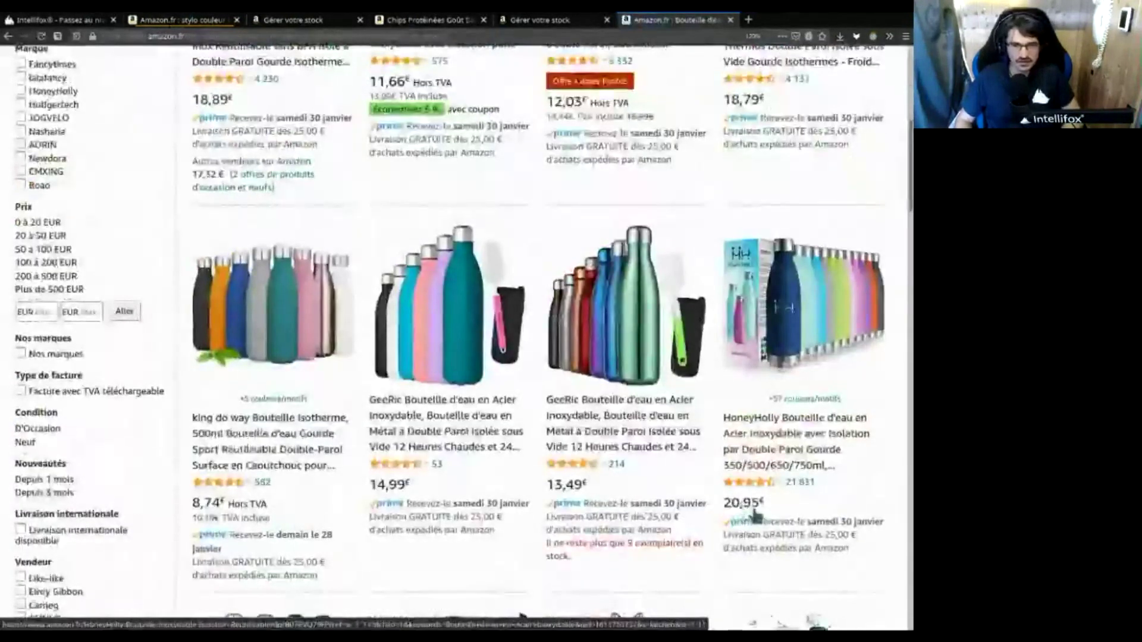
{"action": "scroll", "coordinate": [729, 515], "scroll_direction": "down", "scroll_amount": 8}
{"action": "scroll", "coordinate": [738, 492], "scroll_direction": "down", "scroll_amount": 10}
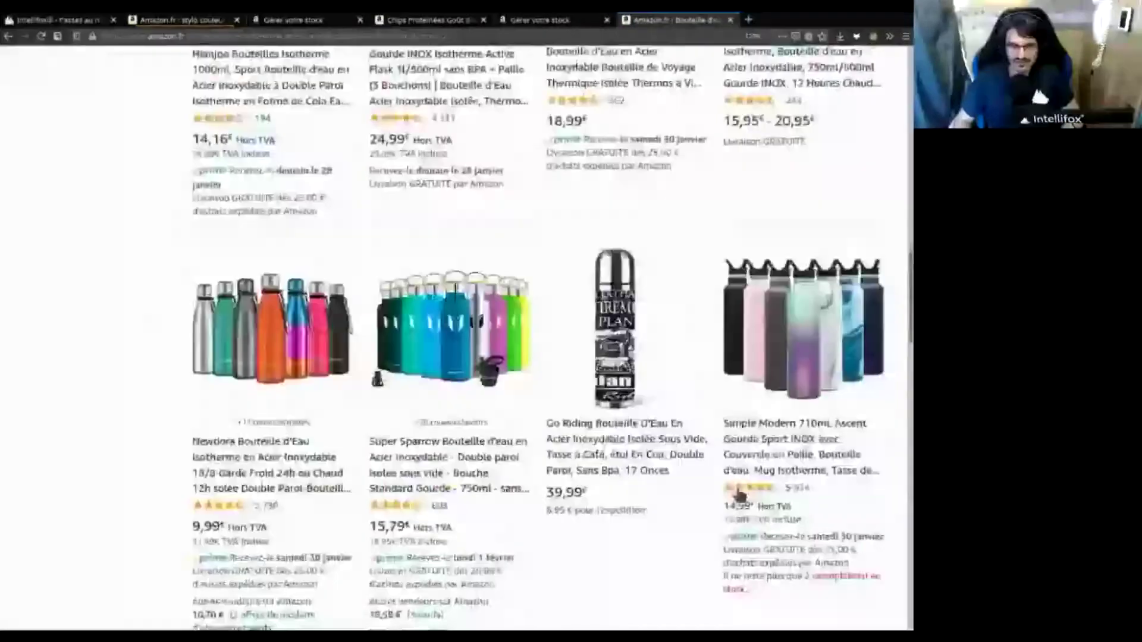
{"action": "scroll", "coordinate": [737, 493], "scroll_direction": "up", "scroll_amount": 3}
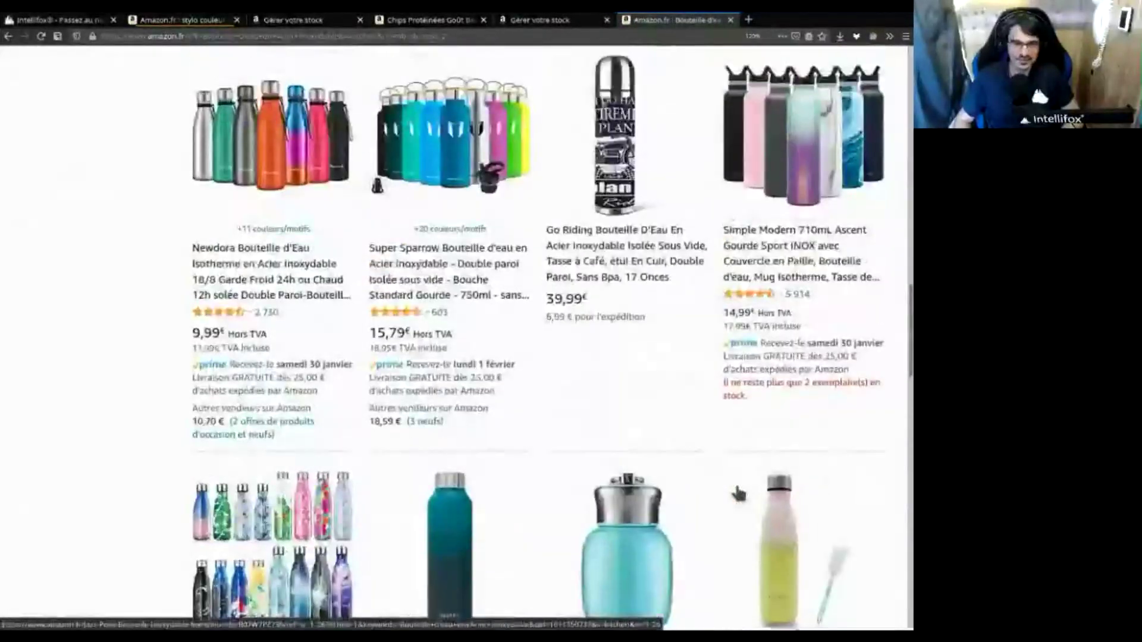
{"action": "scroll", "coordinate": [738, 494], "scroll_direction": "down", "scroll_amount": 3}
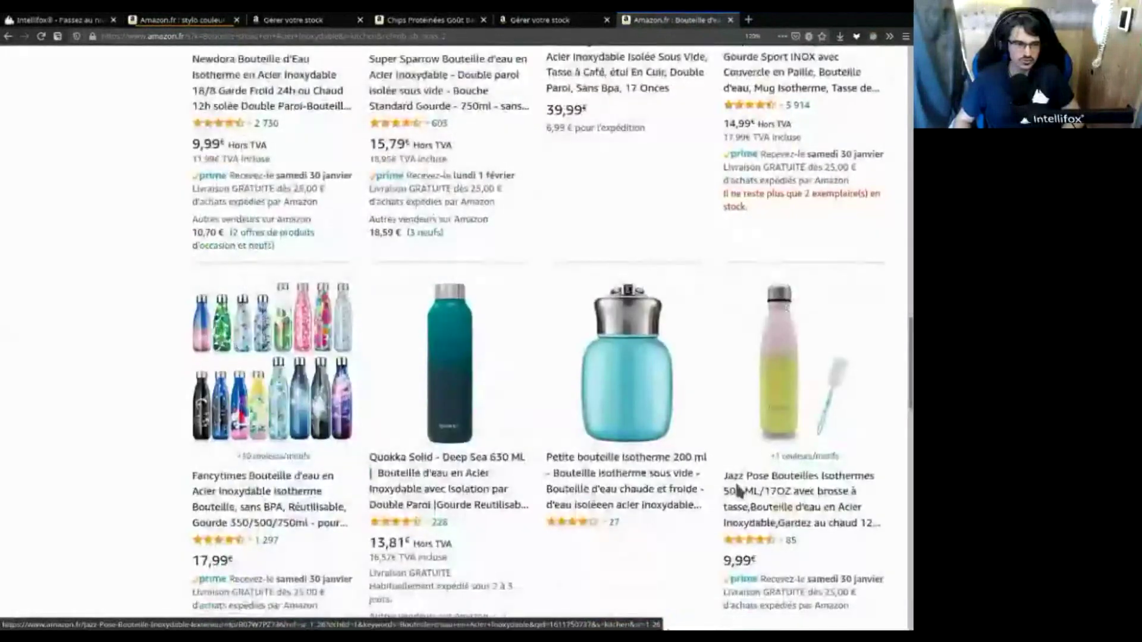
{"action": "scroll", "coordinate": [727, 493], "scroll_direction": "up", "scroll_amount": 6}
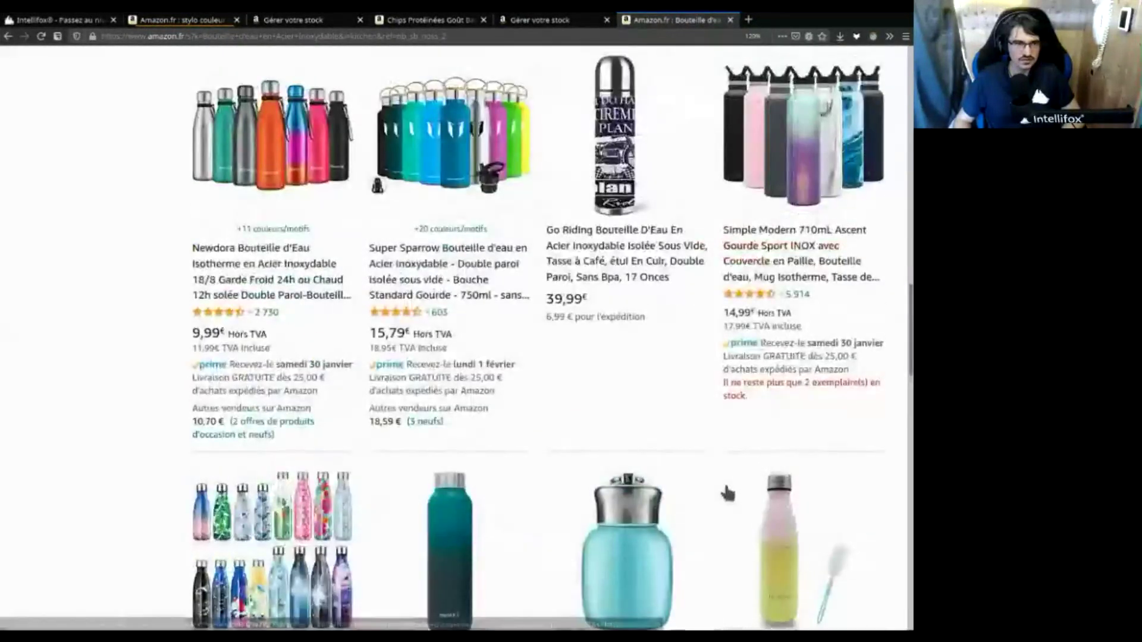
{"action": "scroll", "coordinate": [729, 513], "scroll_direction": "up", "scroll_amount": 12}
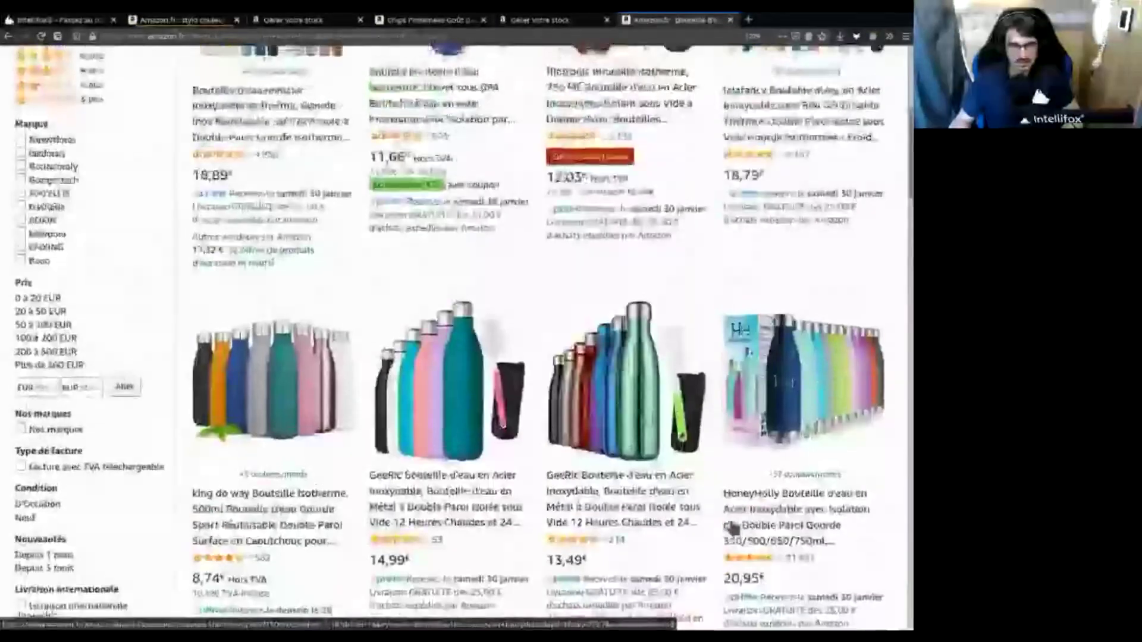
{"action": "scroll", "coordinate": [723, 528], "scroll_direction": "down", "scroll_amount": 2}
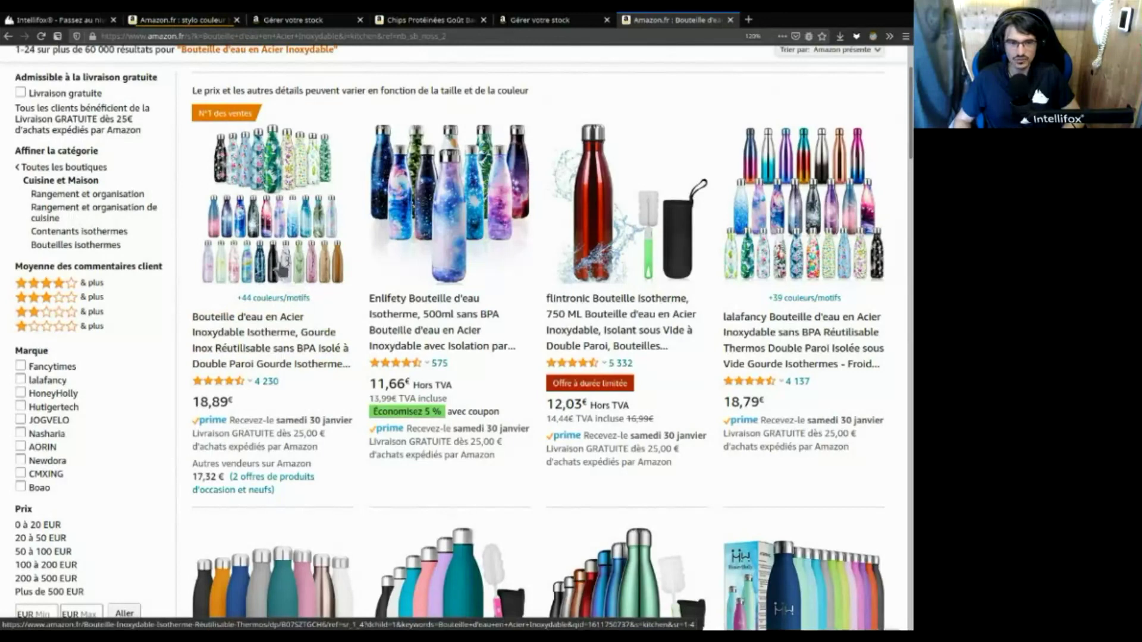
{"action": "scroll", "coordinate": [281, 273], "scroll_direction": "down", "scroll_amount": 2}
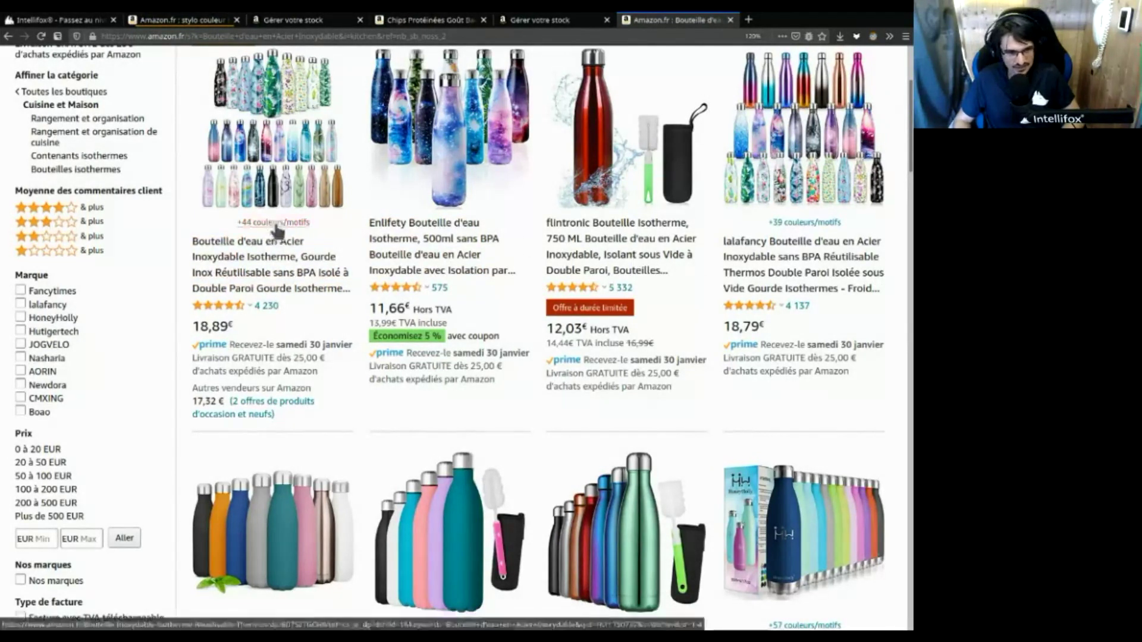
{"action": "scroll", "coordinate": [337, 319], "scroll_direction": "up", "scroll_amount": 3}
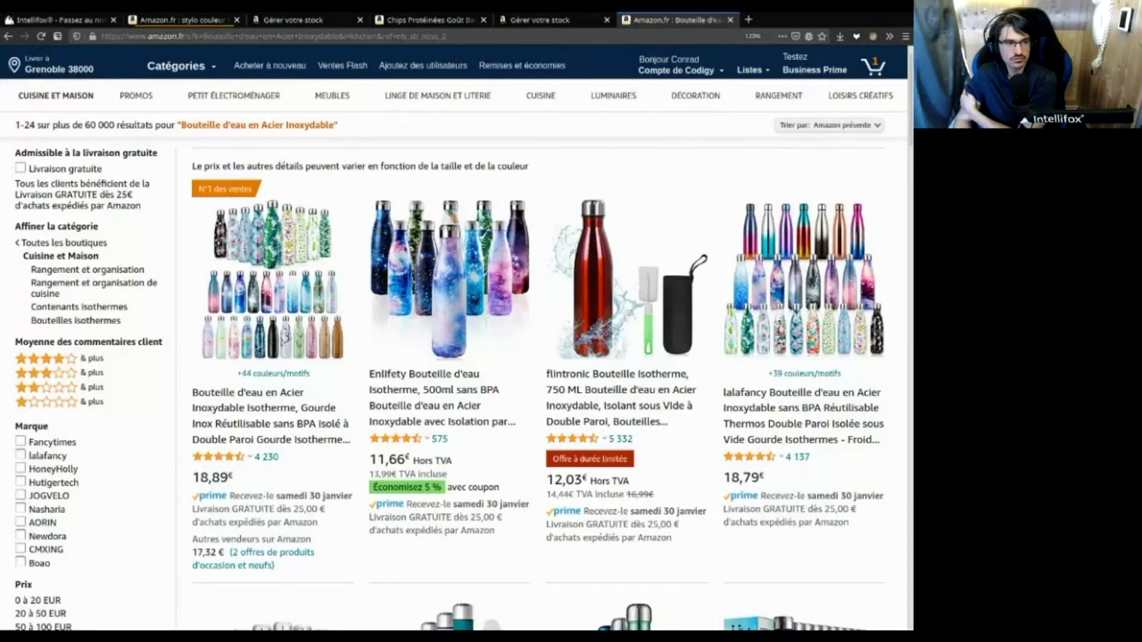
Switch back to Intellifox, move the coffee drink up over the end of the WHEY title, and leave the image editor without saving
{"action": "left_click", "coordinate": [65, 23]}
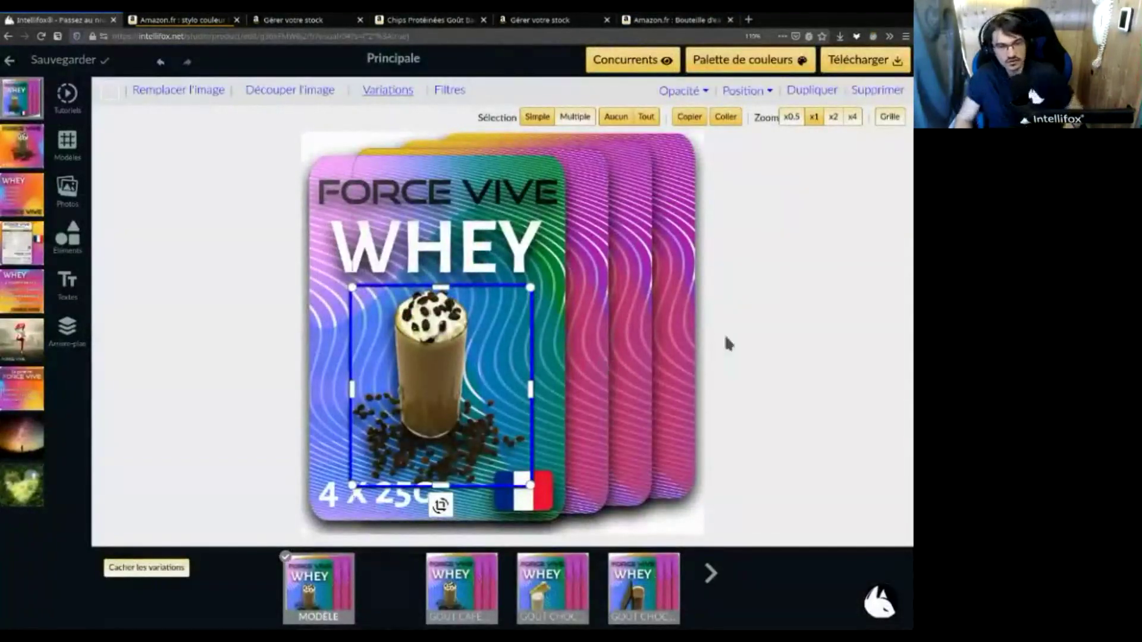
{"action": "left_click", "coordinate": [773, 325]}
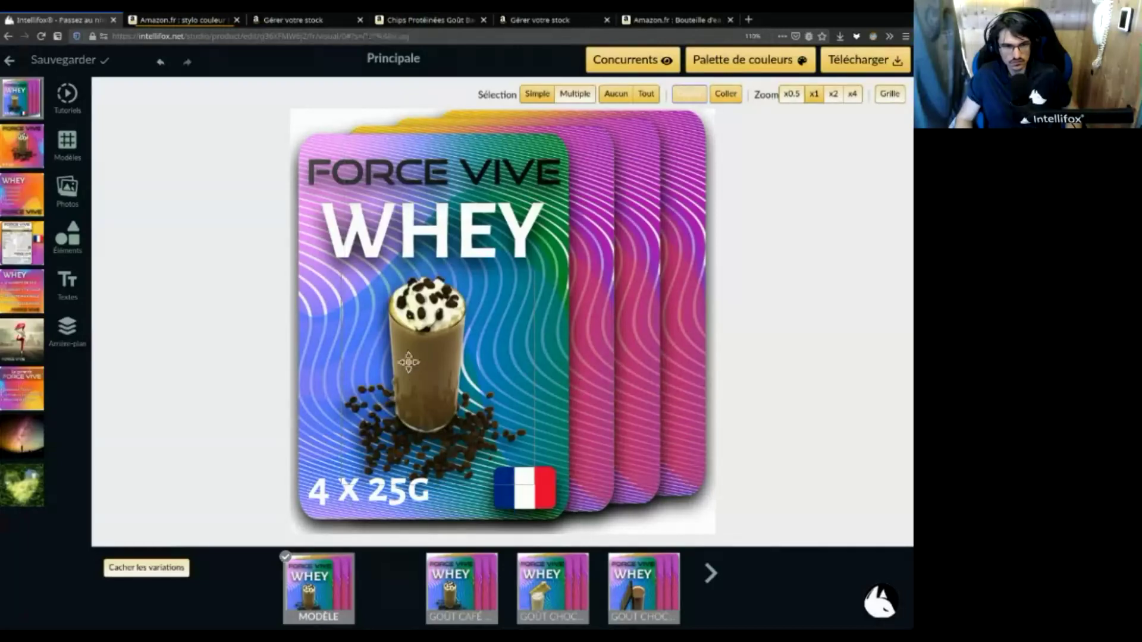
{"action": "left_click", "coordinate": [393, 373]}
{"action": "left_click_drag", "start_coordinate": [393, 383], "coordinate": [497, 344]}
{"action": "left_click_drag", "start_coordinate": [513, 331], "coordinate": [546, 319]}
{"action": "left_click_drag", "start_coordinate": [444, 350], "coordinate": [553, 303]}
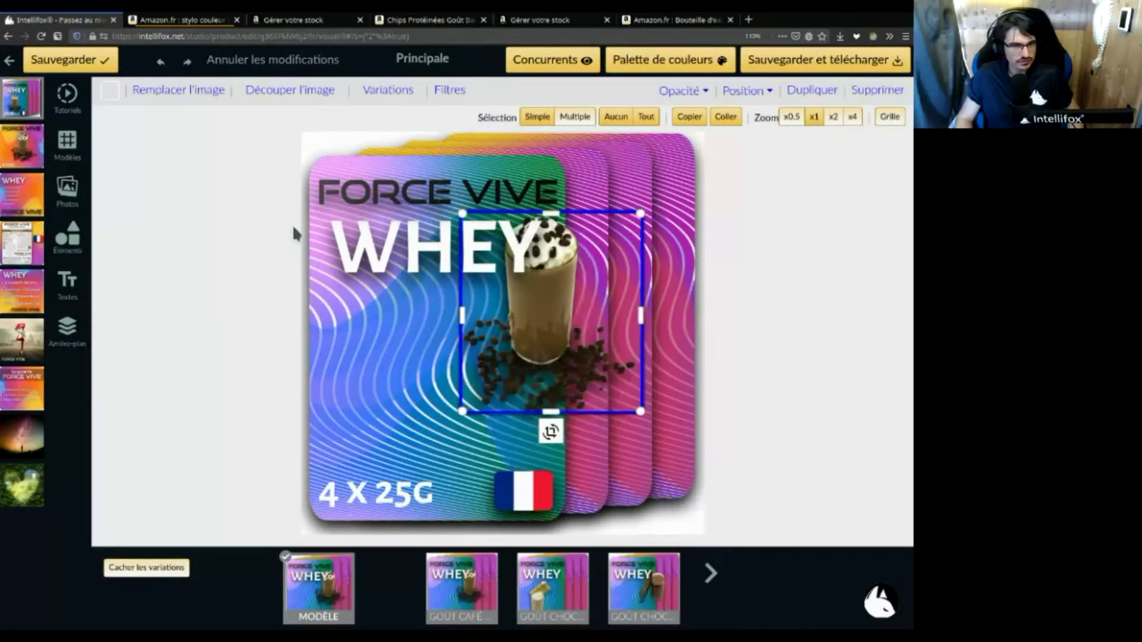
{"action": "left_click", "coordinate": [9, 61]}
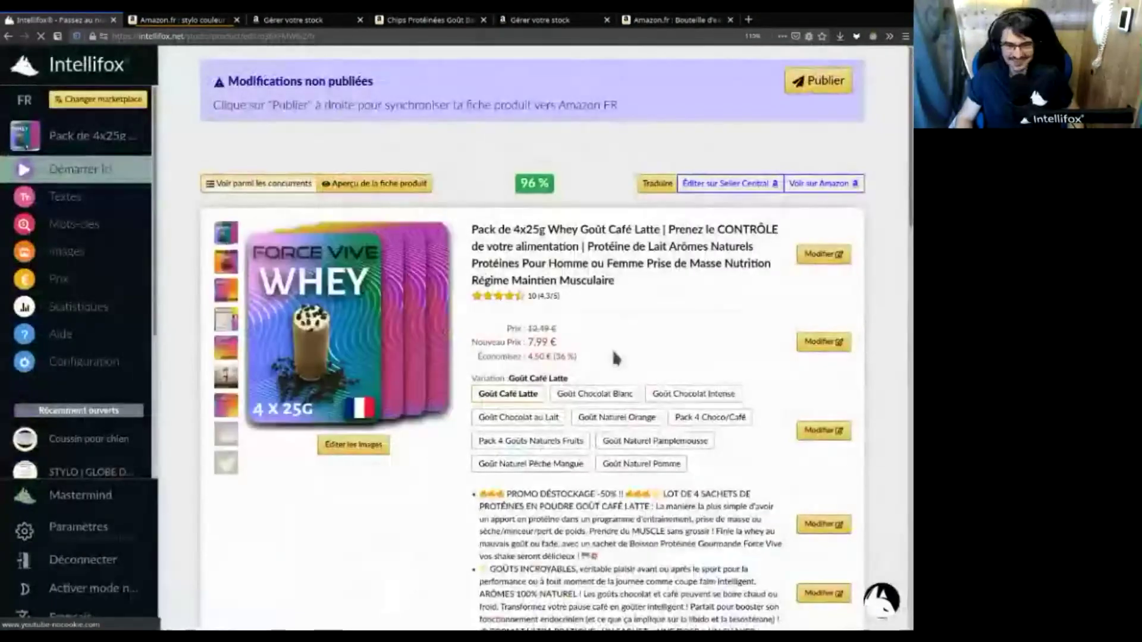